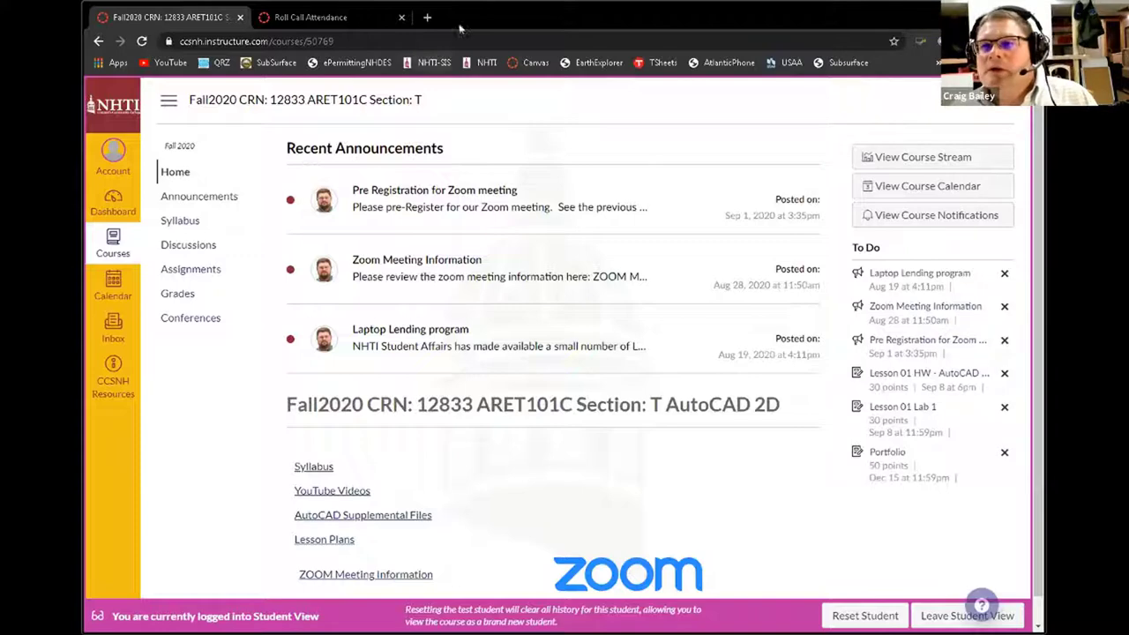
Step: Go from the student account to the Fall2020 AutoCAD 2D course home page
click(113, 170)
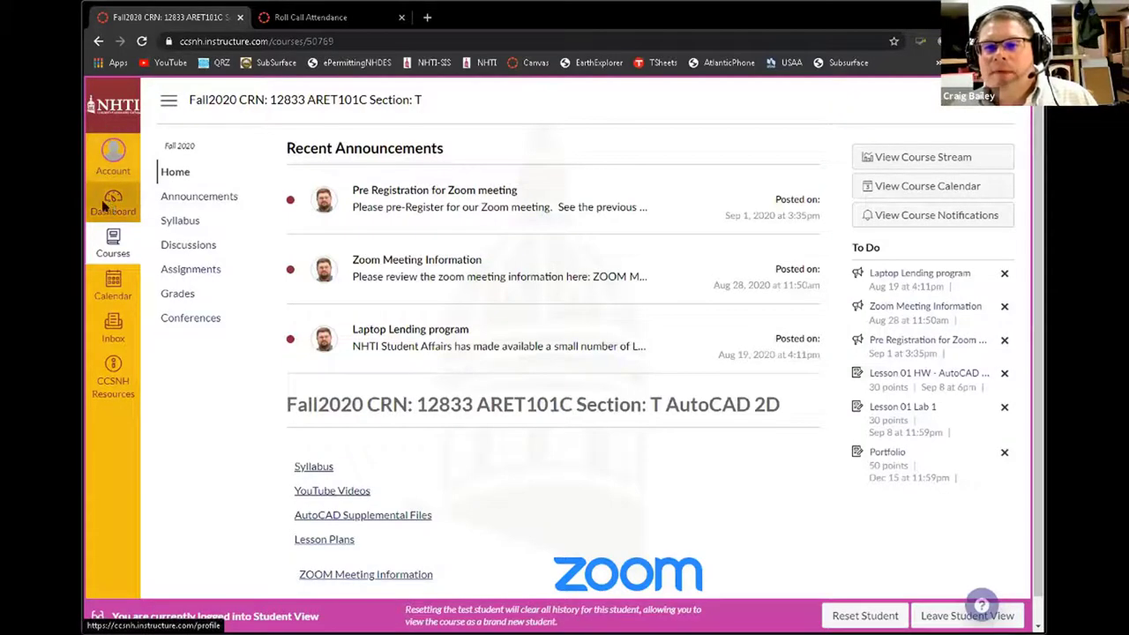
click(129, 233)
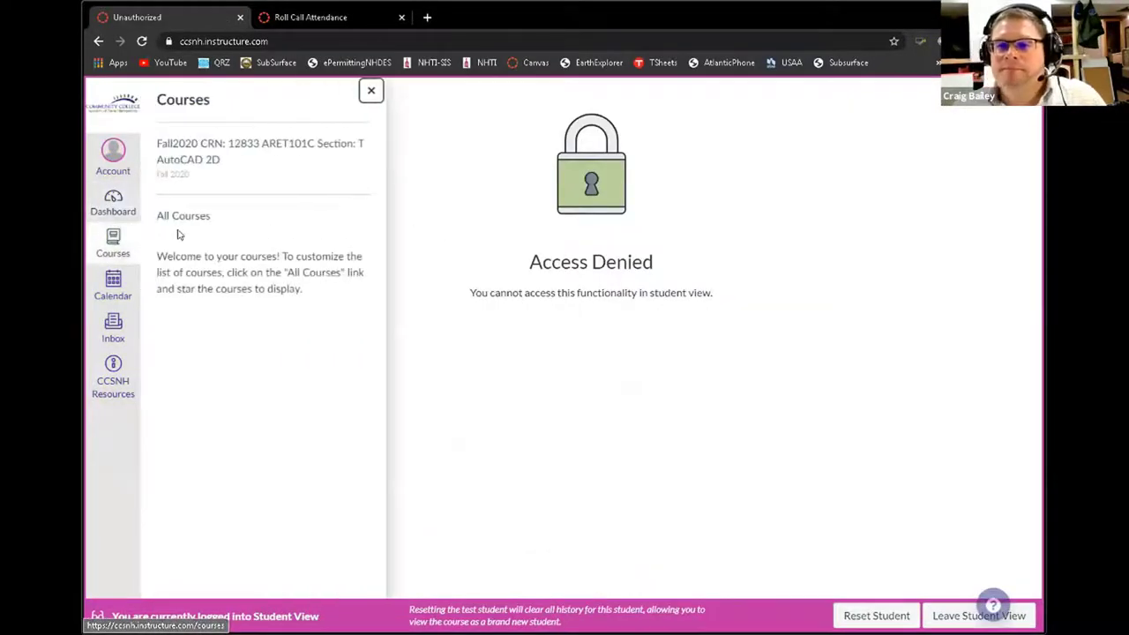
click(208, 151)
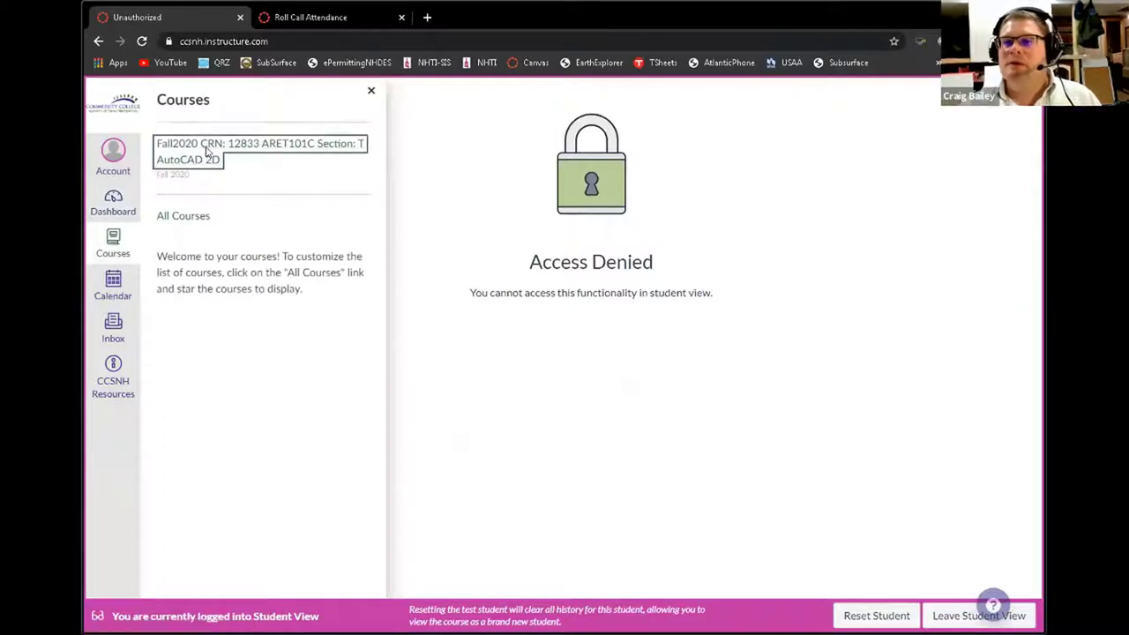
click(274, 143)
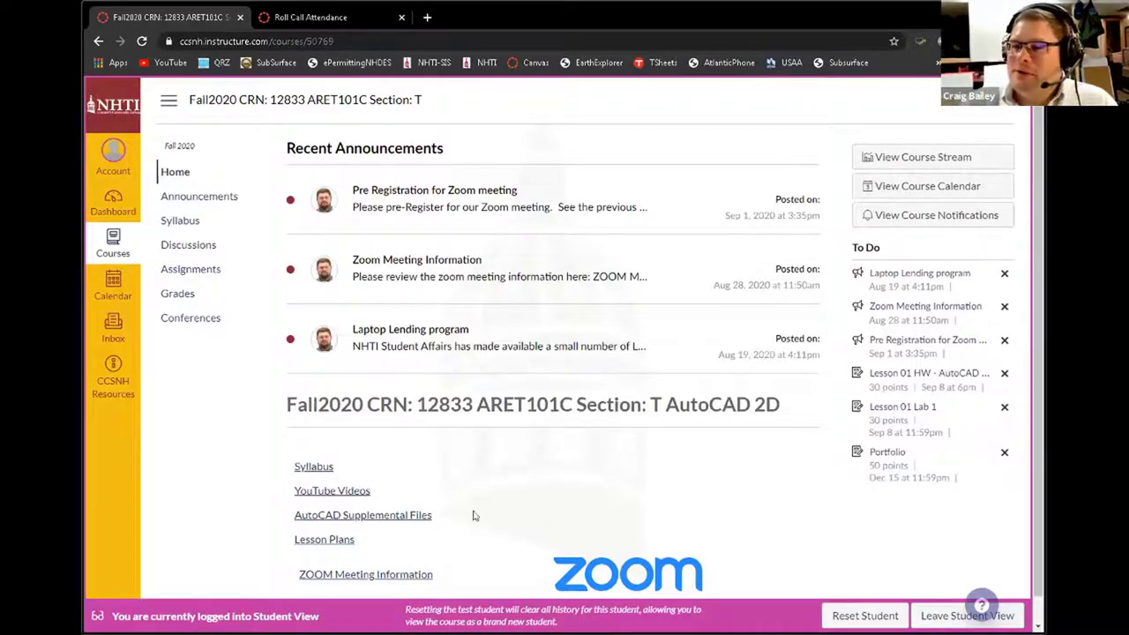
scroll(463, 519, down, 1)
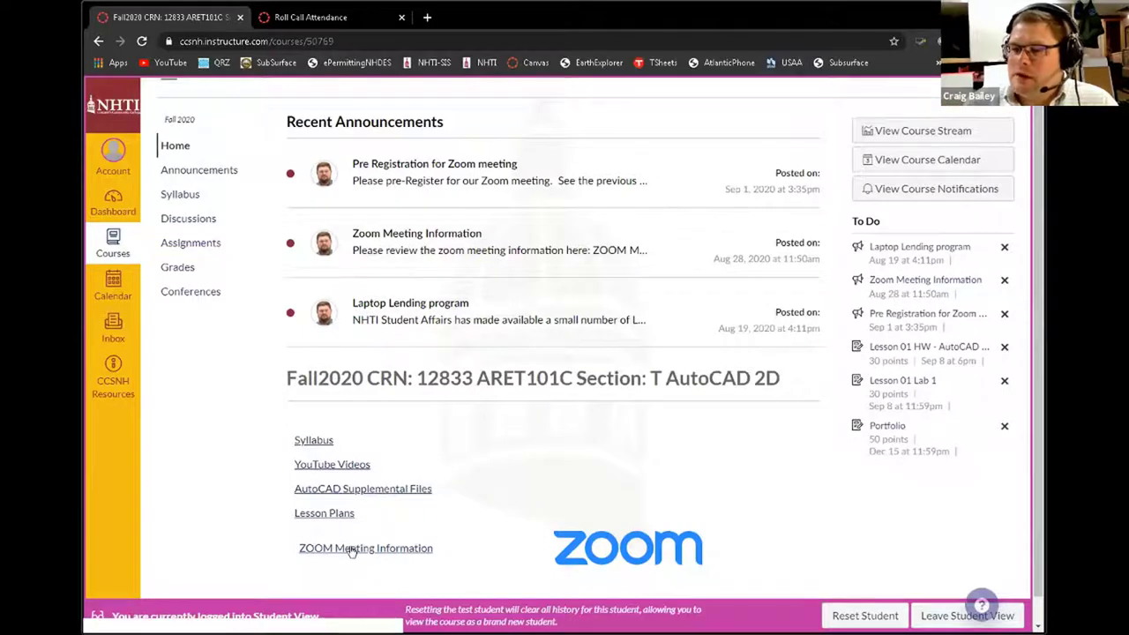
Step: Open the ZOOM Meeting Information page and highlight the Zoom meeting number
click(351, 548)
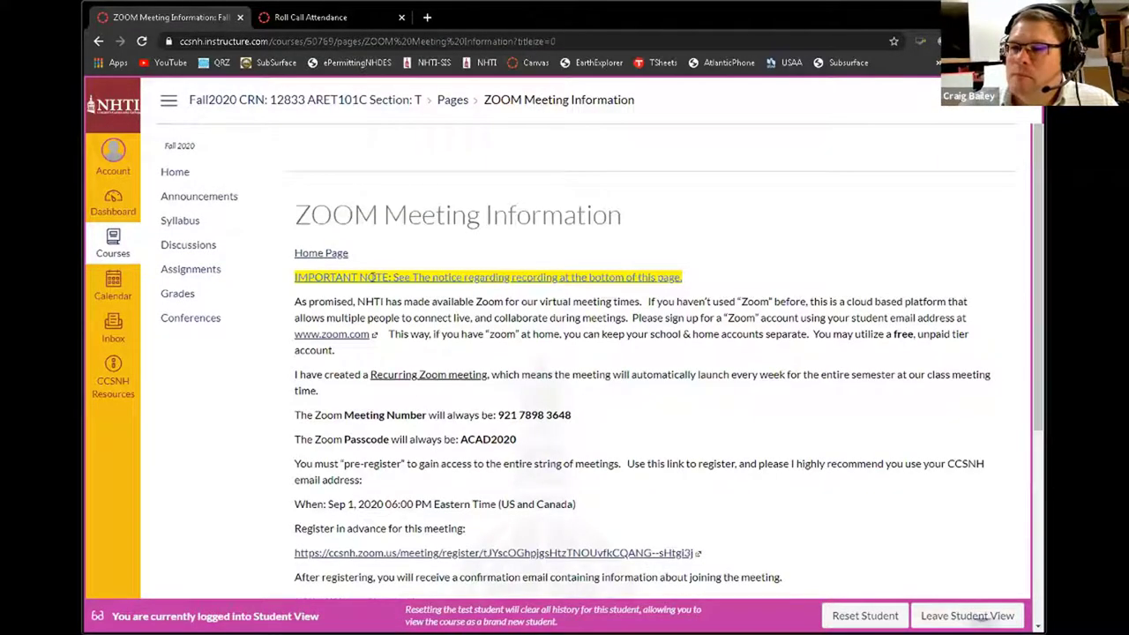
scroll(359, 313, down, 1)
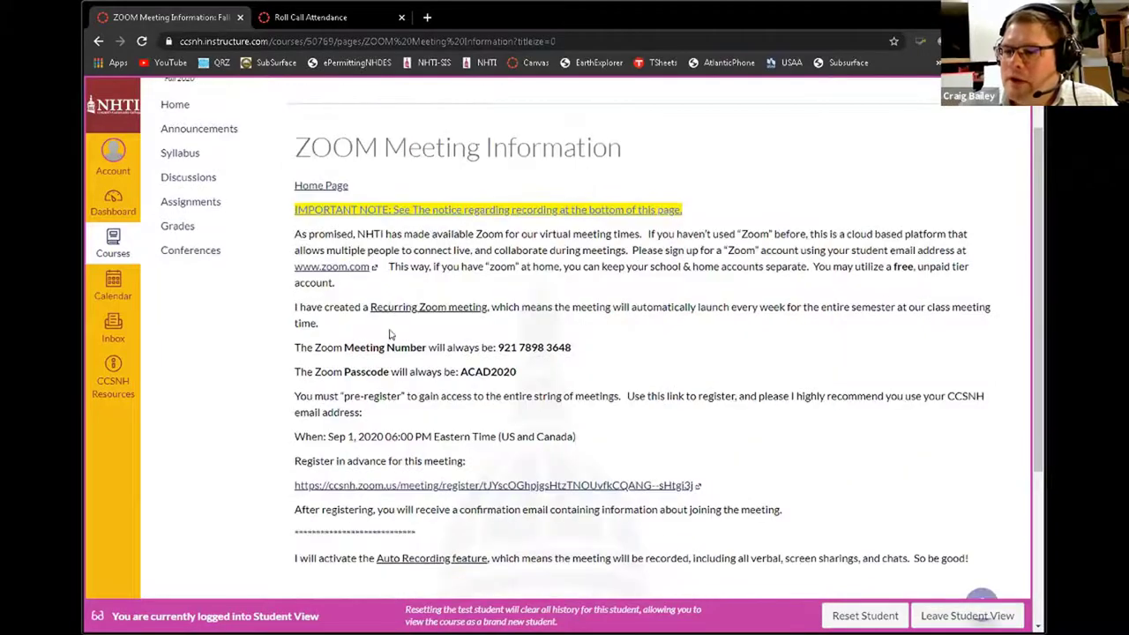
scroll(397, 494, down, 1)
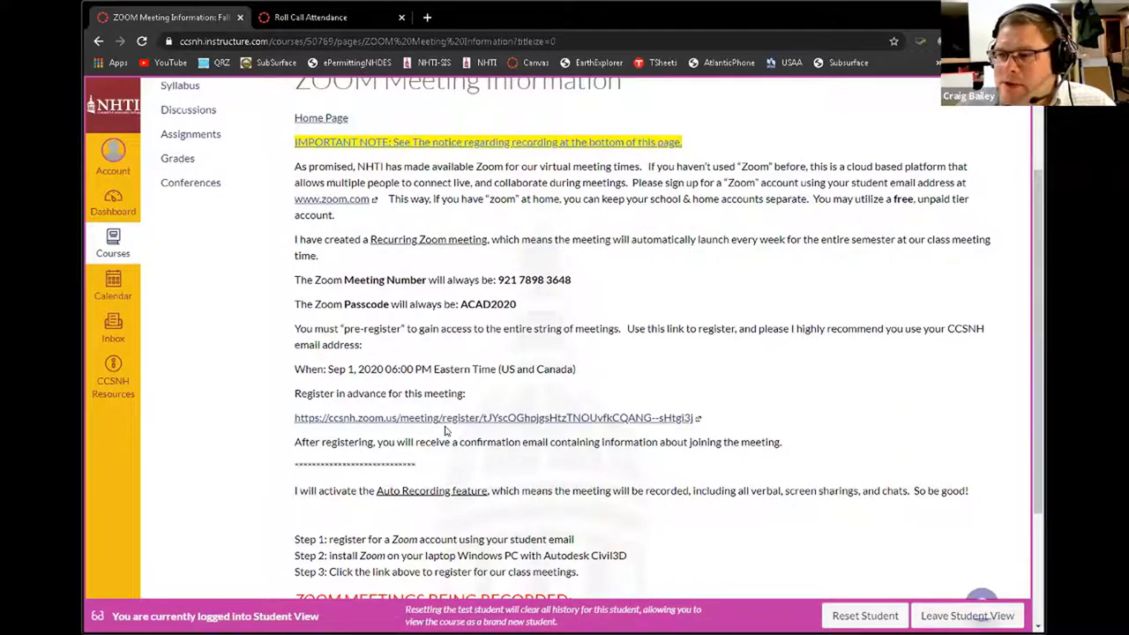
scroll(404, 419, down, 1)
scroll(399, 418, down, 2)
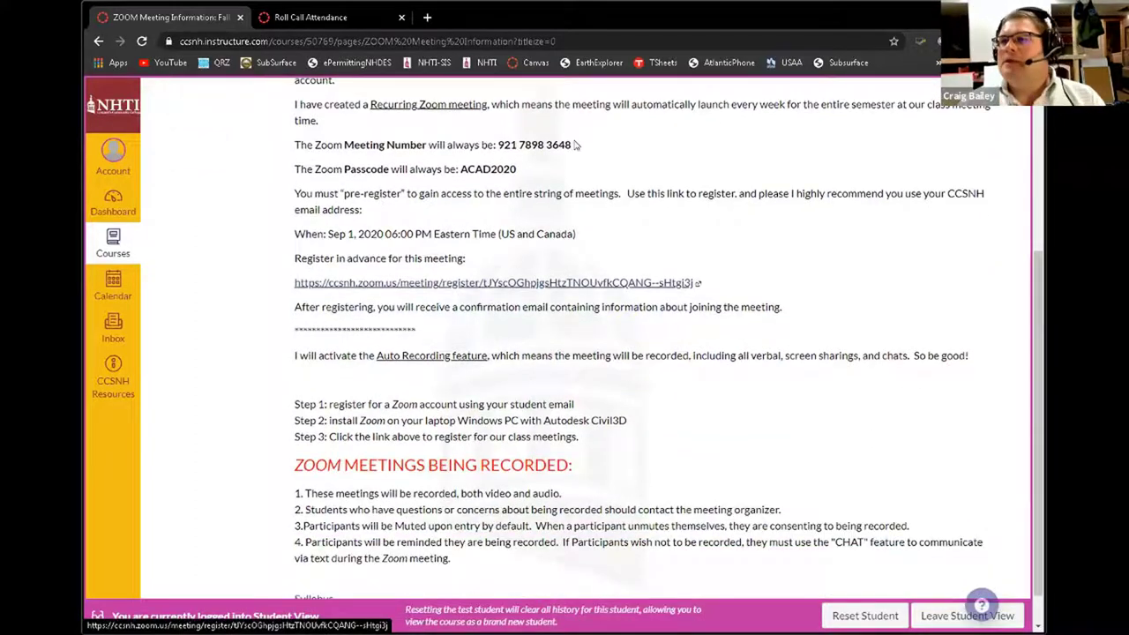
drag(570, 145, 495, 144)
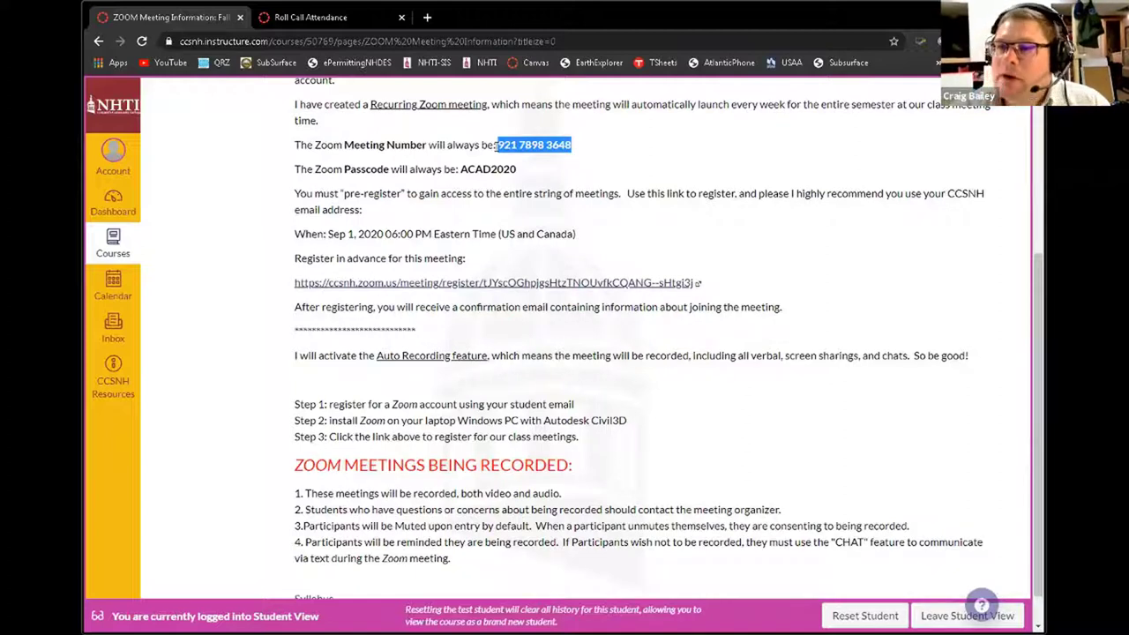
click(580, 187)
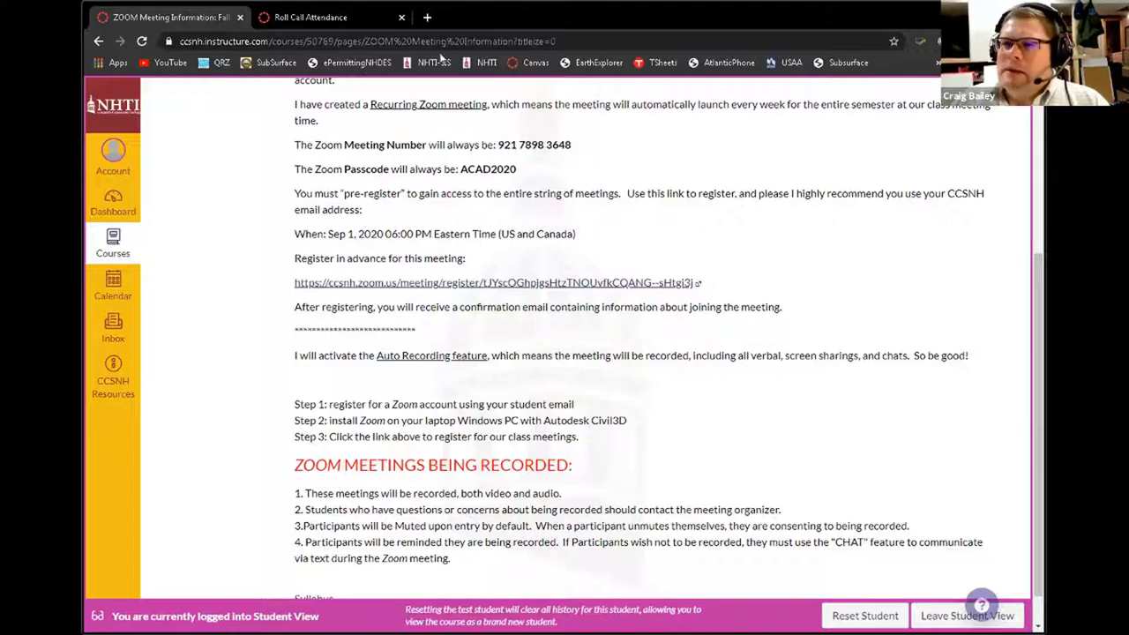
Step: Highlight the recording notice in the first paragraph, then return to the course home page
scroll(585, 295, down, 2)
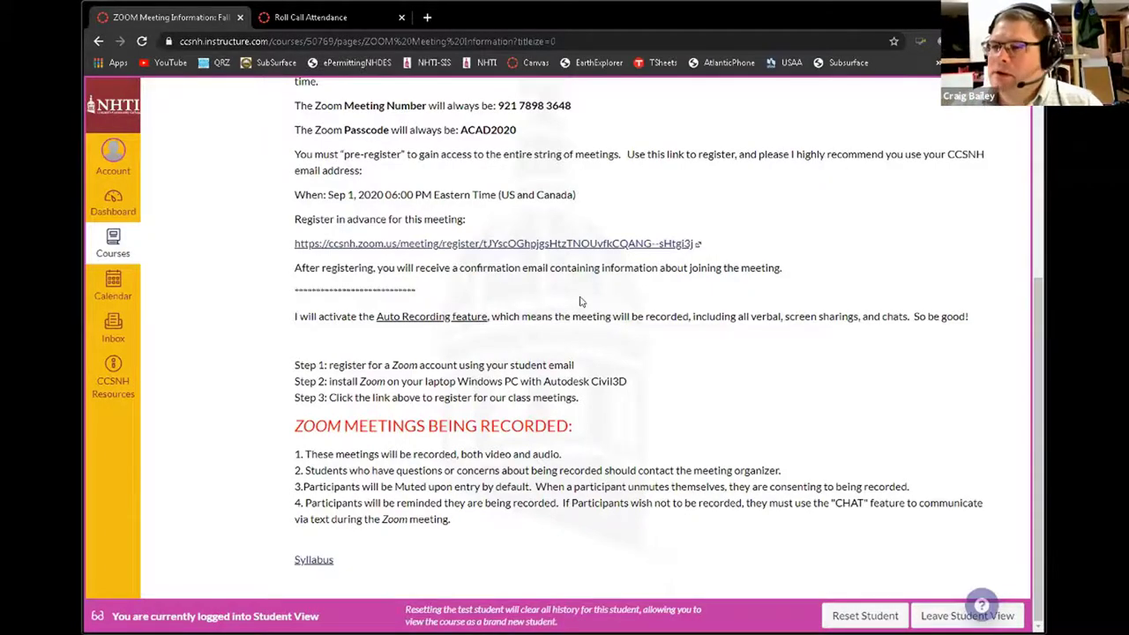
scroll(595, 306, up, 4)
drag(698, 318, 623, 334)
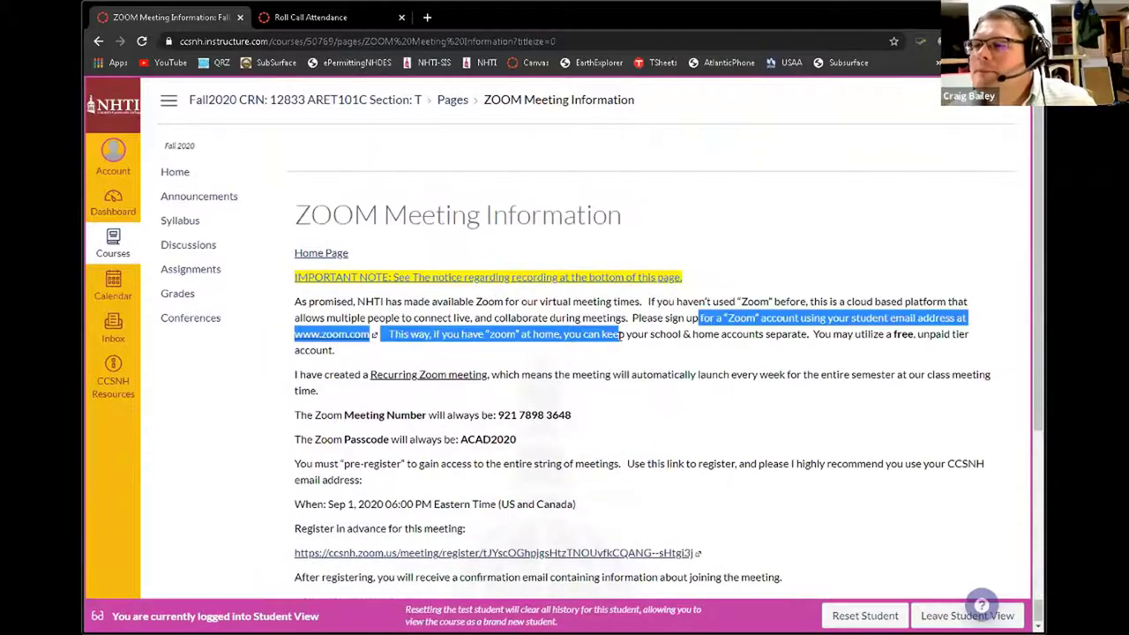
click(669, 336)
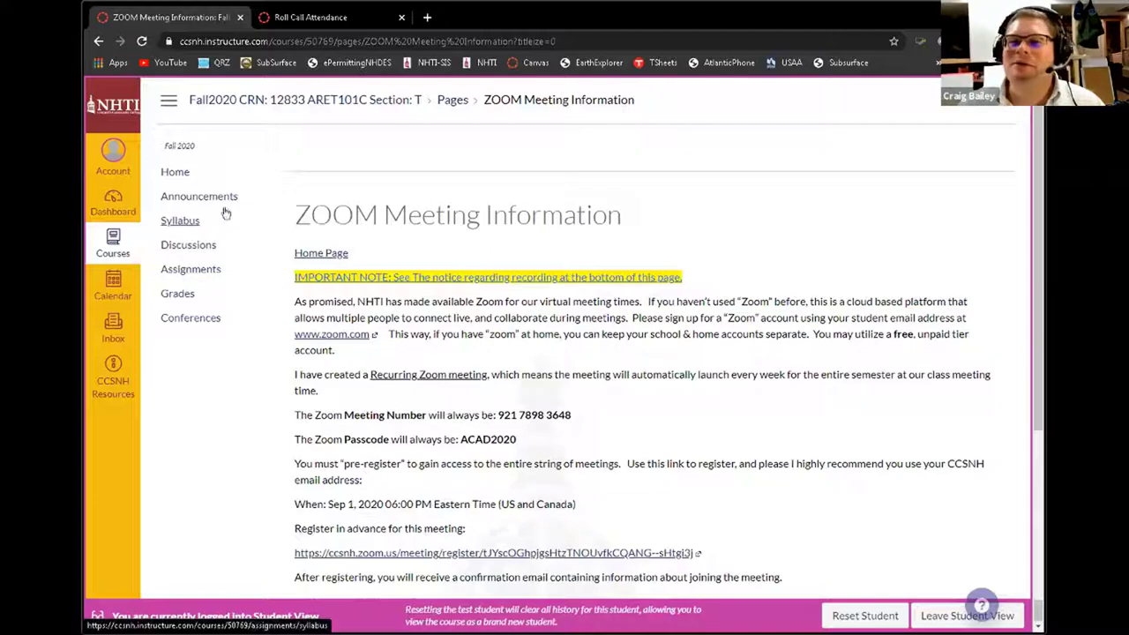
click(175, 172)
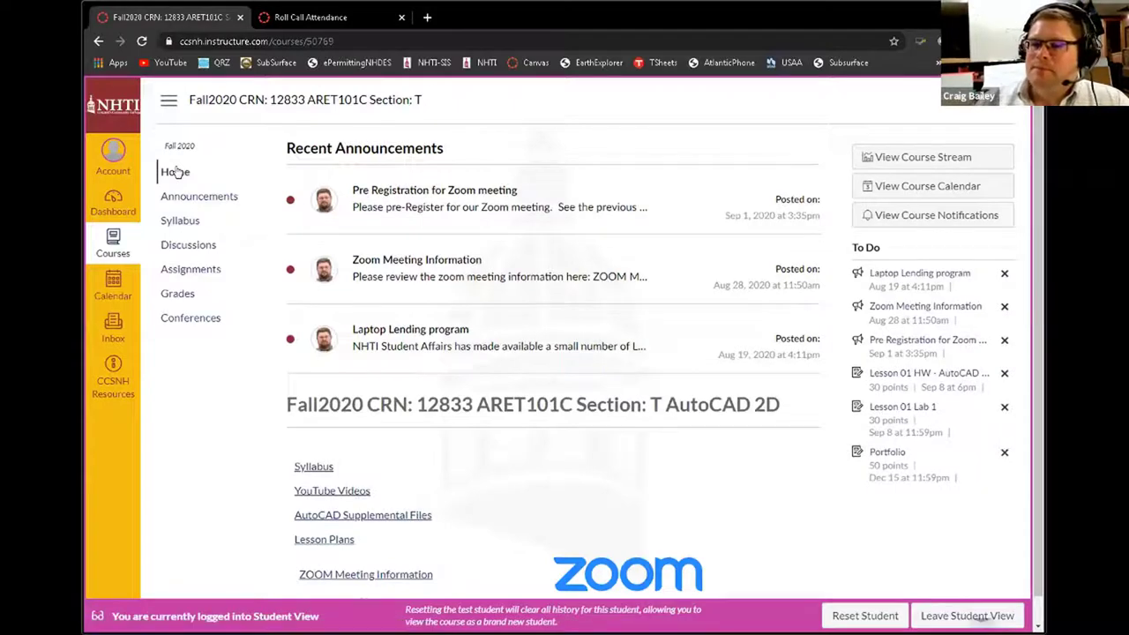
Step: Open the Syllabus page from the course home and download 2020_Fall_ARET101C_rev2.pdf
scroll(369, 366, down, 1)
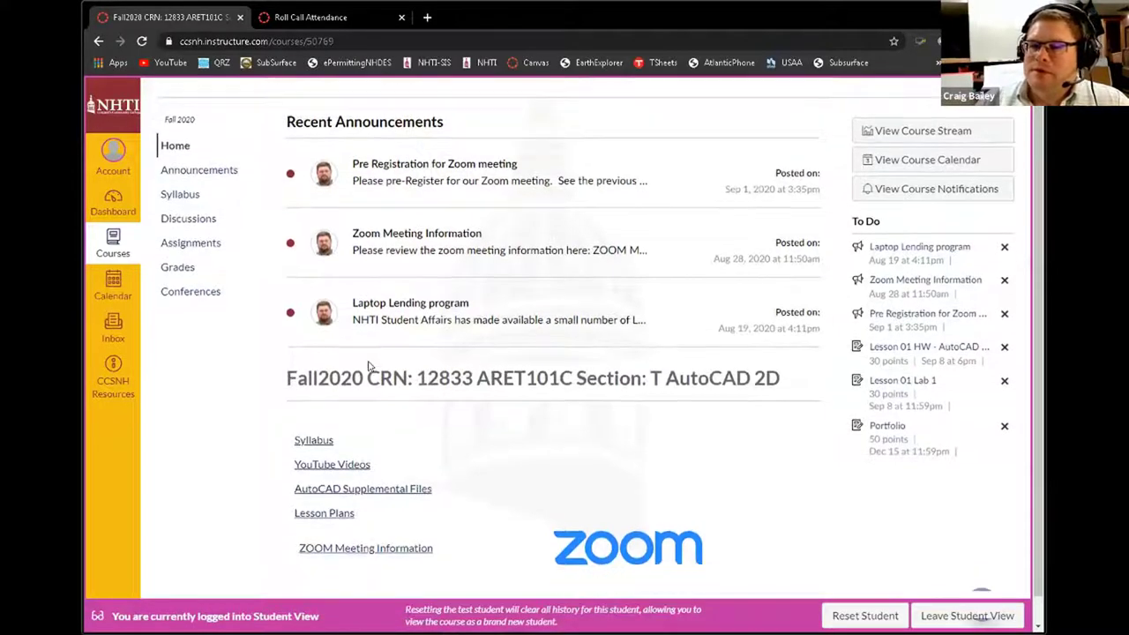
click(306, 442)
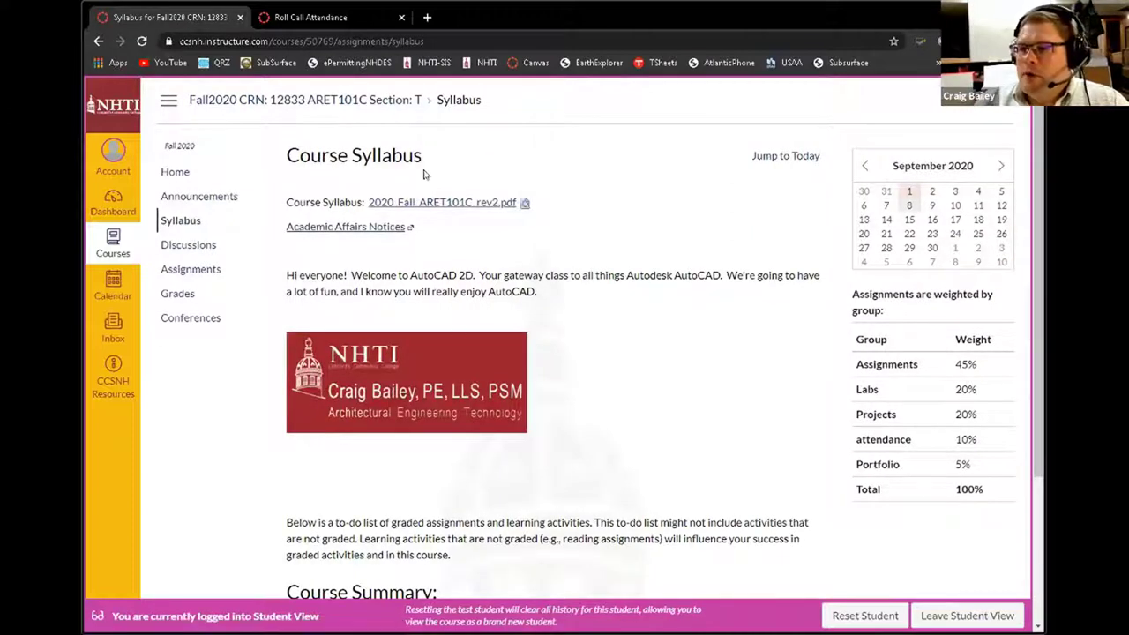
click(419, 203)
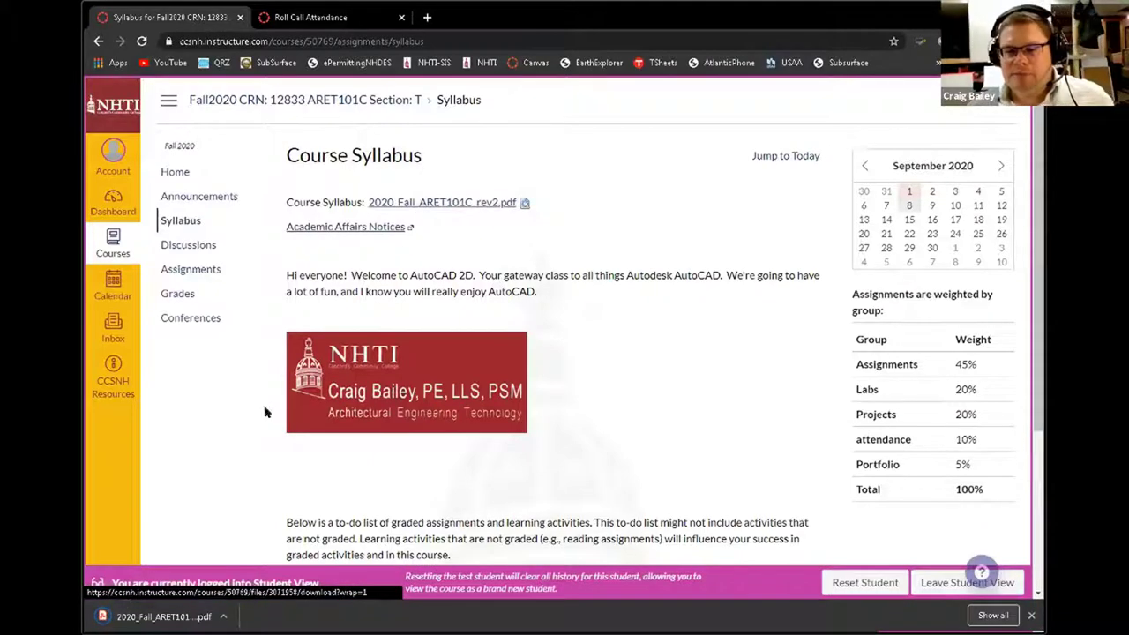
Step: Open the downloaded 2020_Fall_ARET101C_rev2.pdf in a new tab and scroll to the Course Description
click(164, 617)
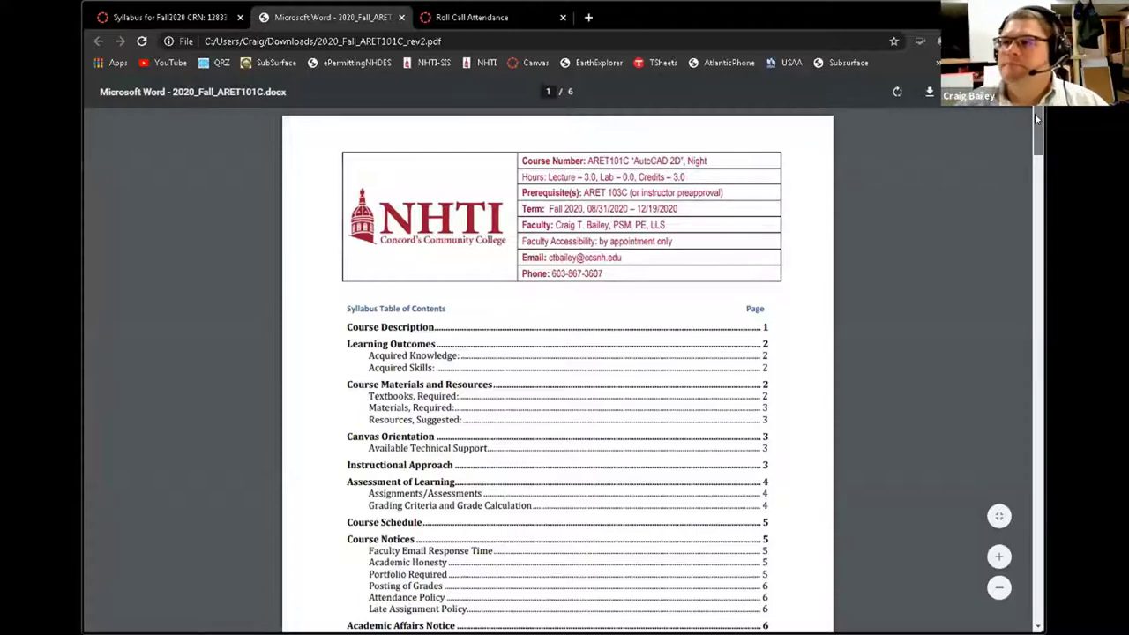
drag(1035, 113, 1028, 181)
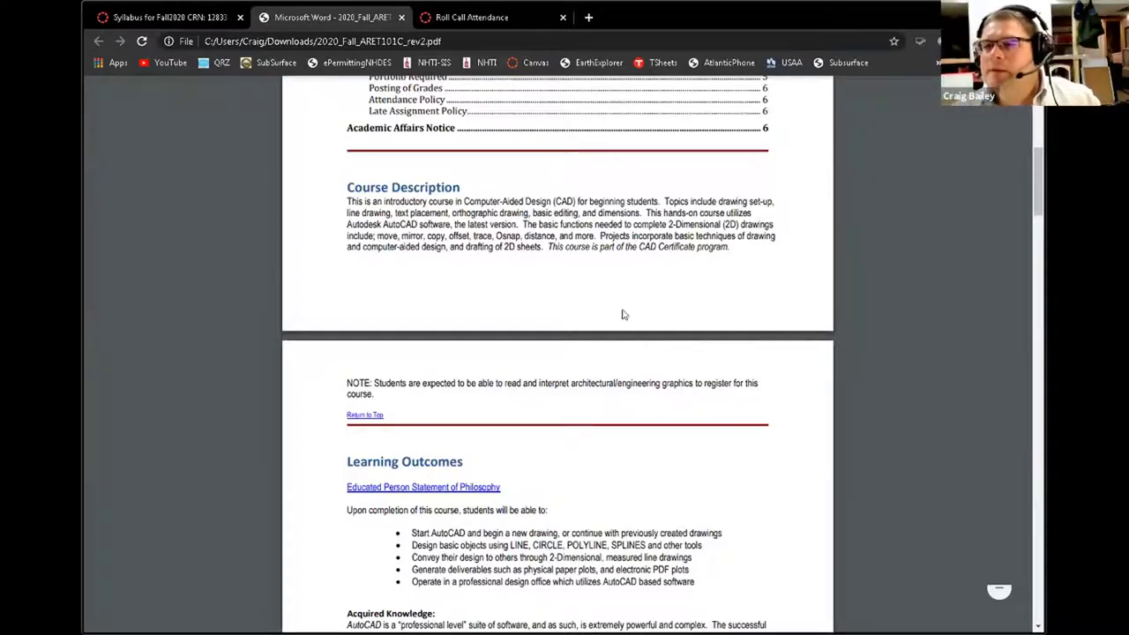
Step: Scroll to Learning Outcomes and zoom the syllabus PDF to about 150%
scroll(619, 316, down, 3)
scroll(619, 316, down, 3)
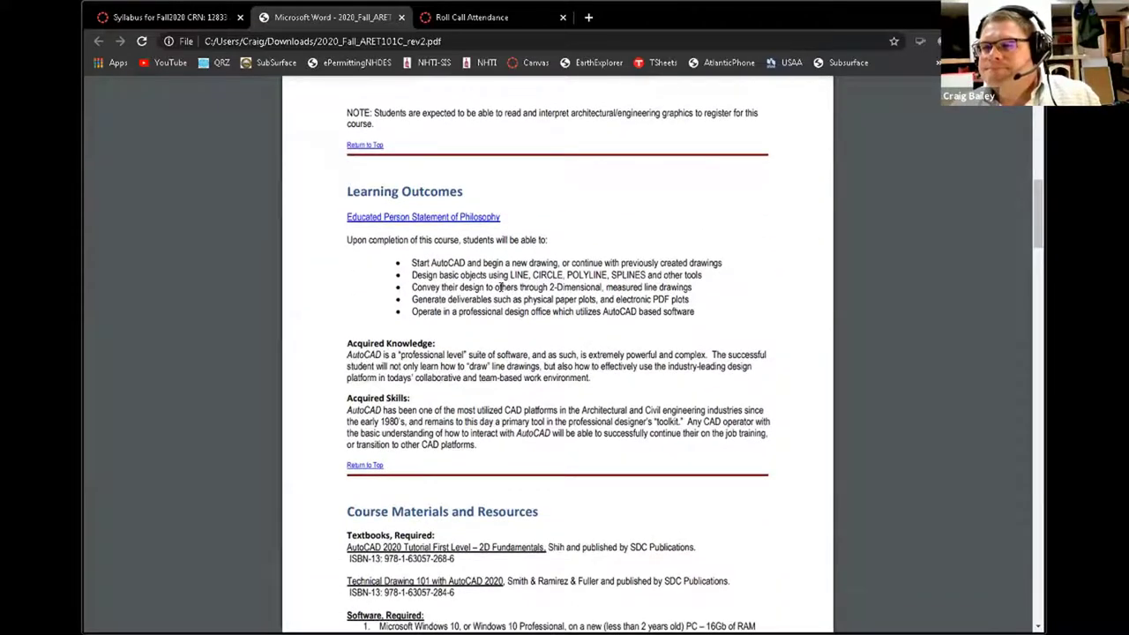
scroll(500, 287, down, 2)
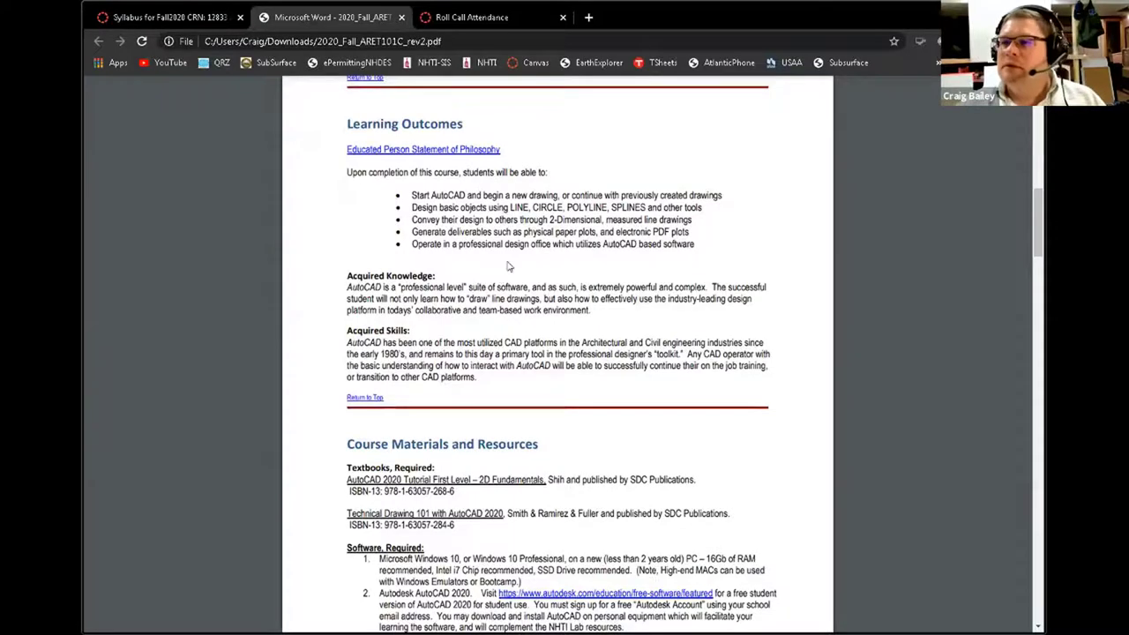
ctrl+scroll(507, 265, up, 2)
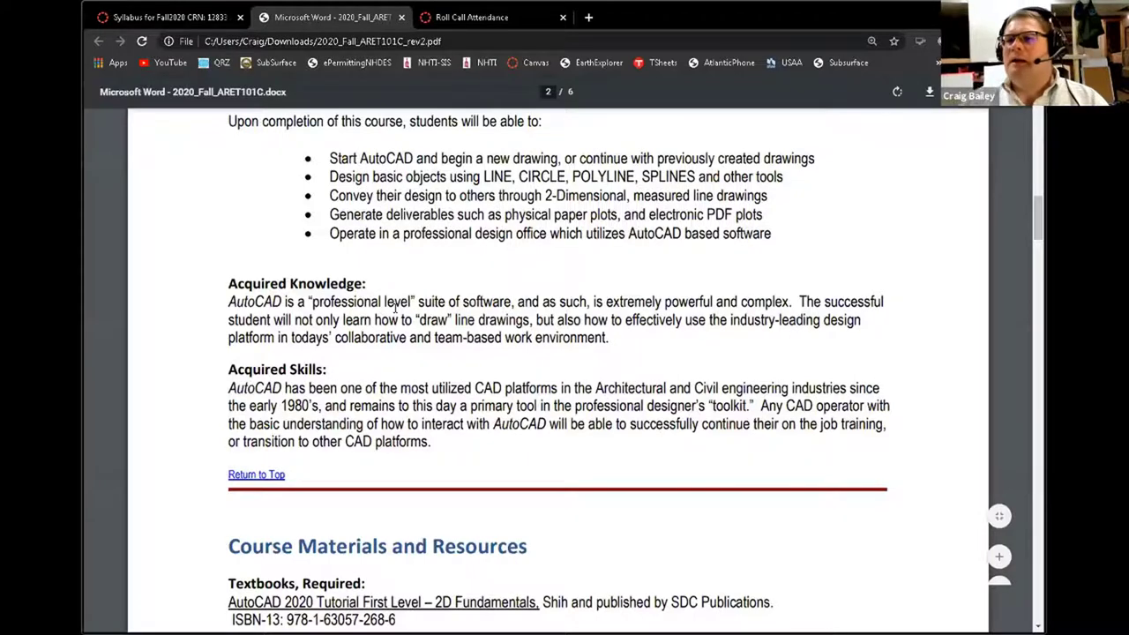
Step: Scroll the syllabus down to Course Materials and Resources with both required textbooks and Windows 10 PC specs
scroll(395, 307, down, 3)
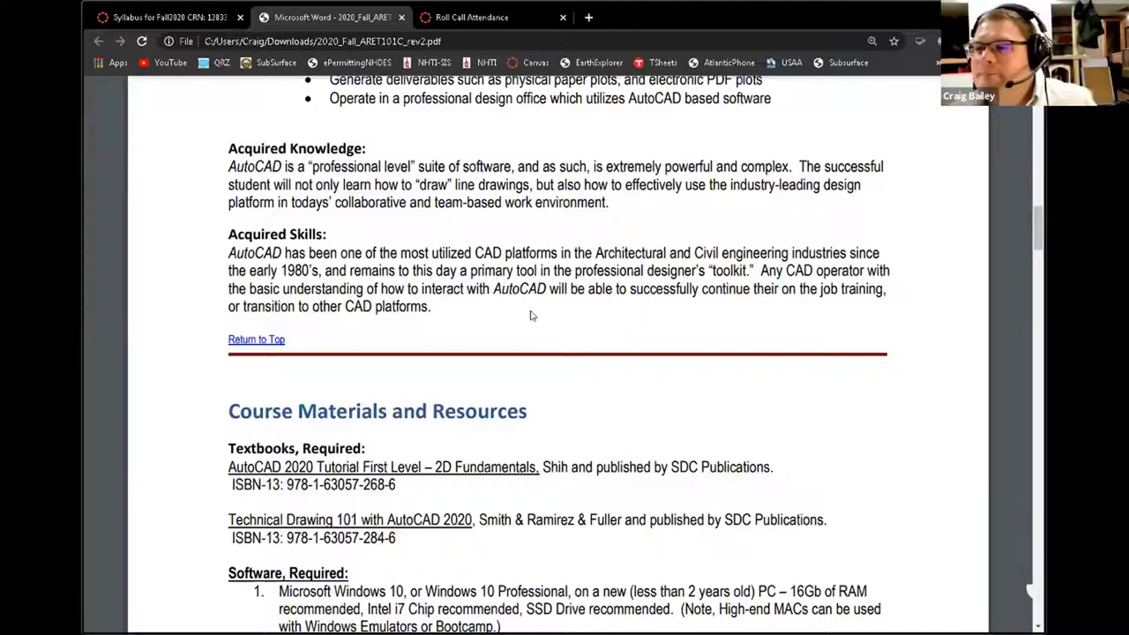
Step: Scroll to the second required software item, Autodesk AutoCAD 2020 via a student account
scroll(526, 315, down, 2)
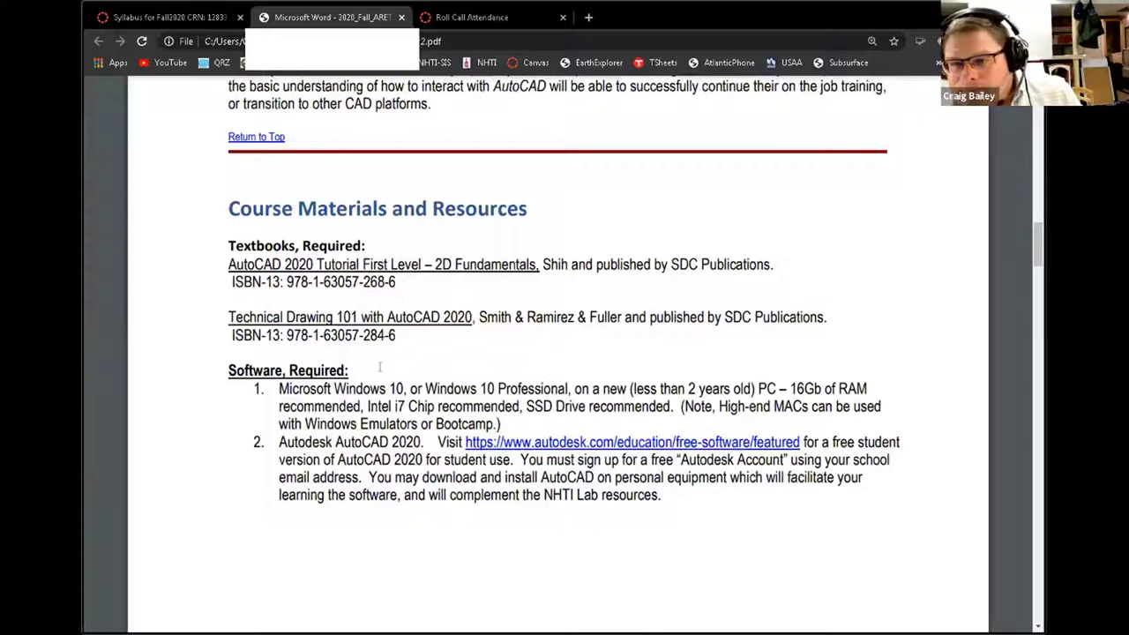
Step: Scroll further to the third required software item, a free ZOOM licence
scroll(336, 363, down, 1)
scroll(336, 363, down, 1)
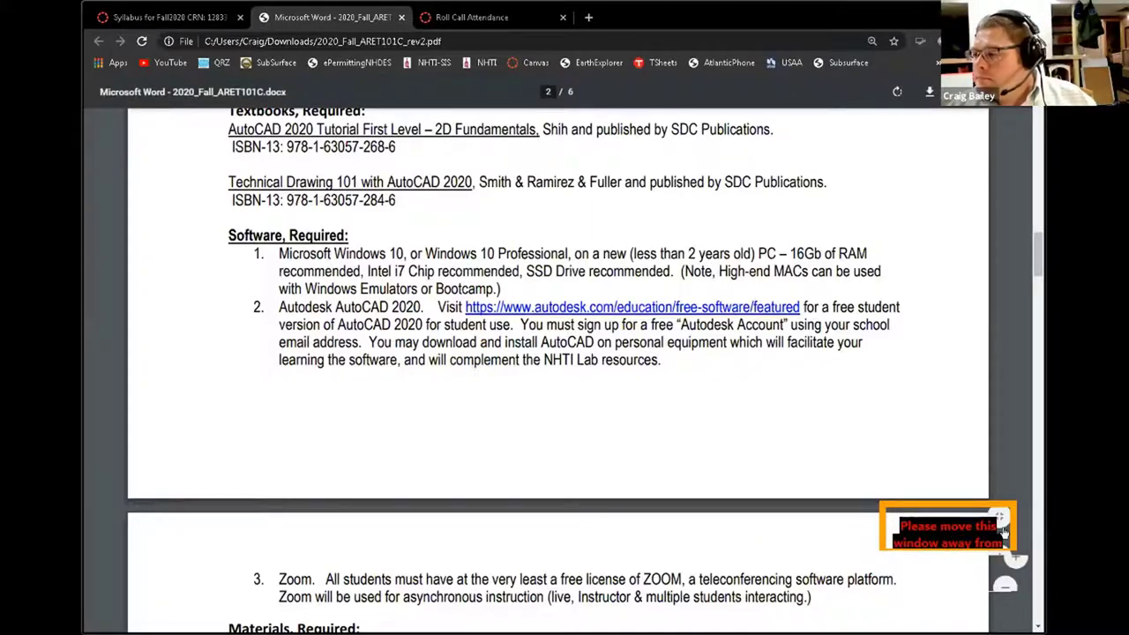
Step: Zoom the syllabus out and back in on Learning Outcomes, Acquired Knowledge and Acquired Skills
ctrl+scroll(774, 287, down, 3)
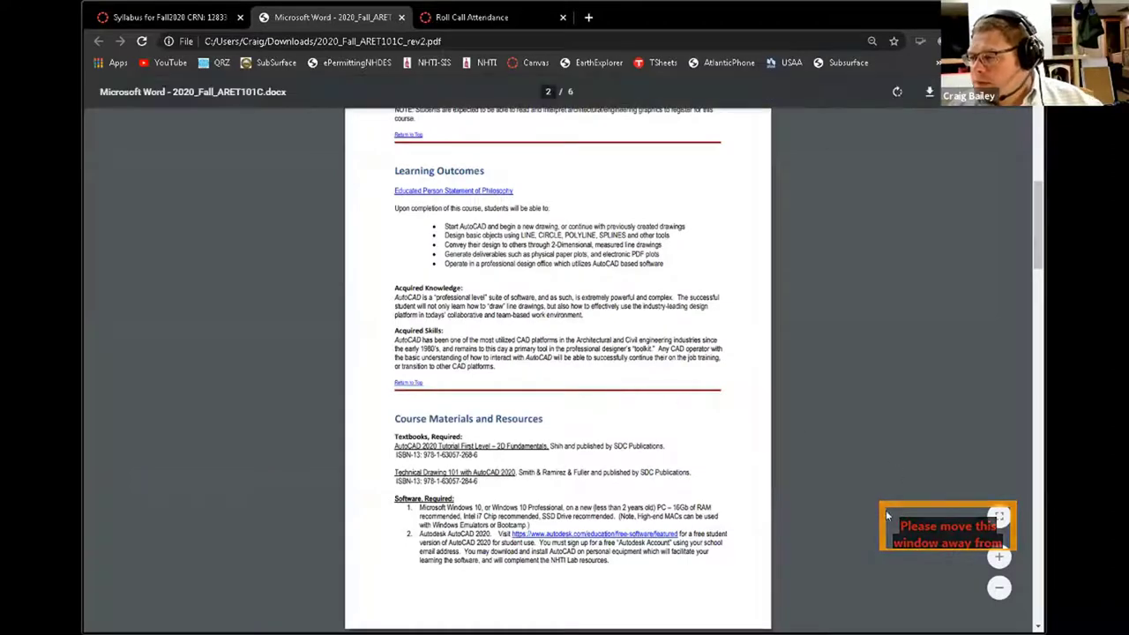
scroll(891, 525, down, 3)
scroll(901, 536, up, 3)
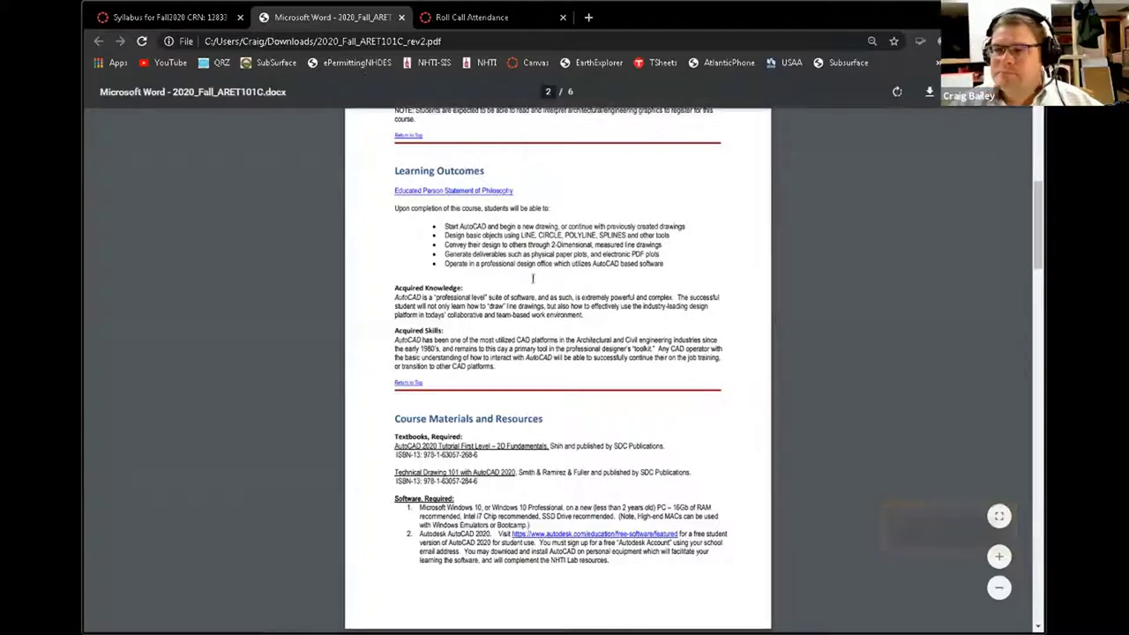
ctrl+scroll(532, 291, up, 2)
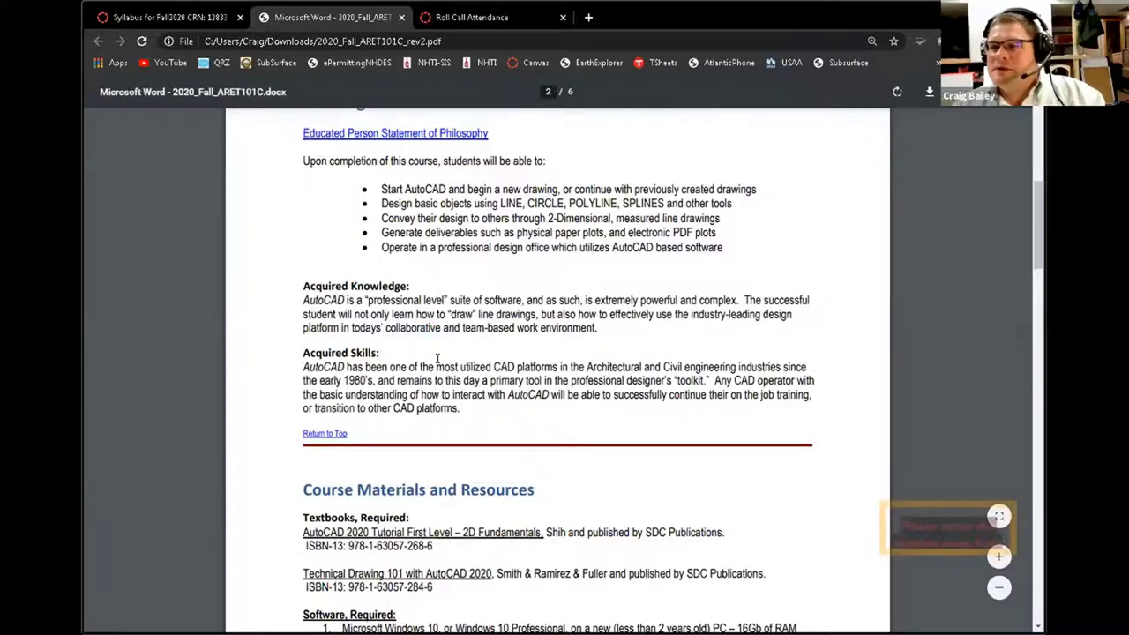
ctrl+scroll(438, 359, up, 1)
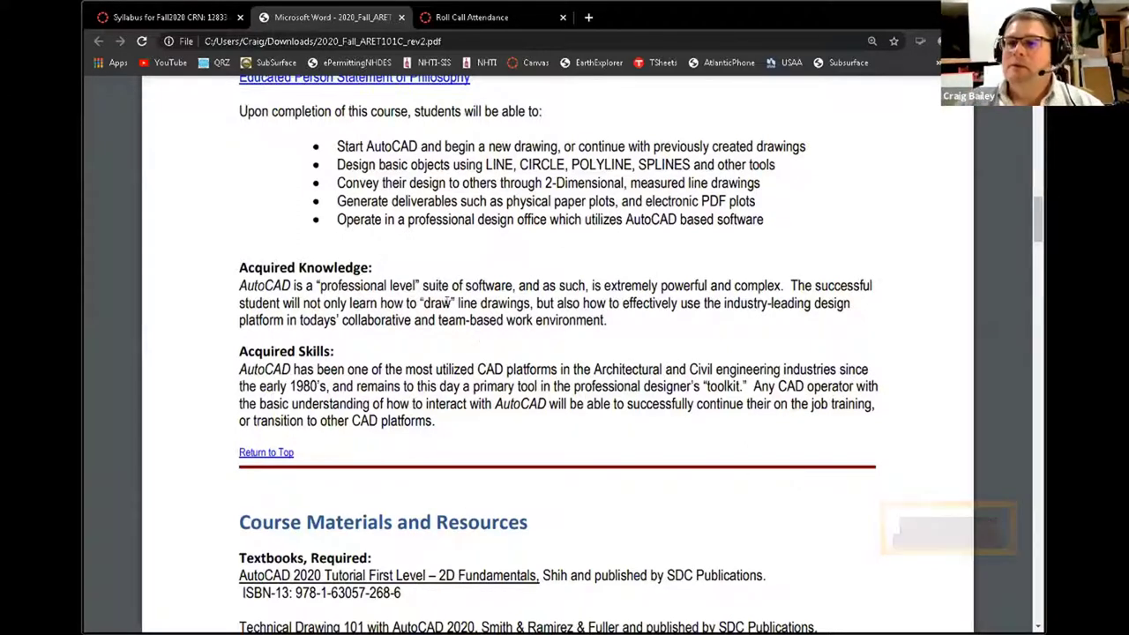
Step: Scroll to page 3: cloud storage, eFollet resources, Canvas Orientation and Available Technical Support
scroll(446, 302, down, 3)
scroll(446, 302, down, 5)
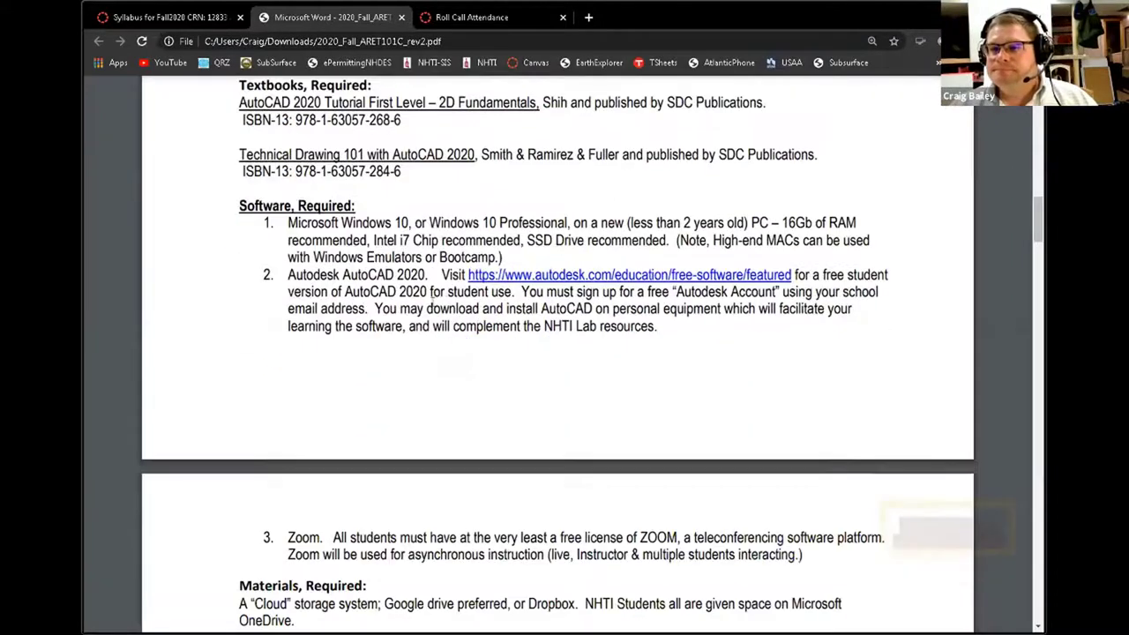
scroll(389, 341, down, 1)
scroll(389, 341, down, 2)
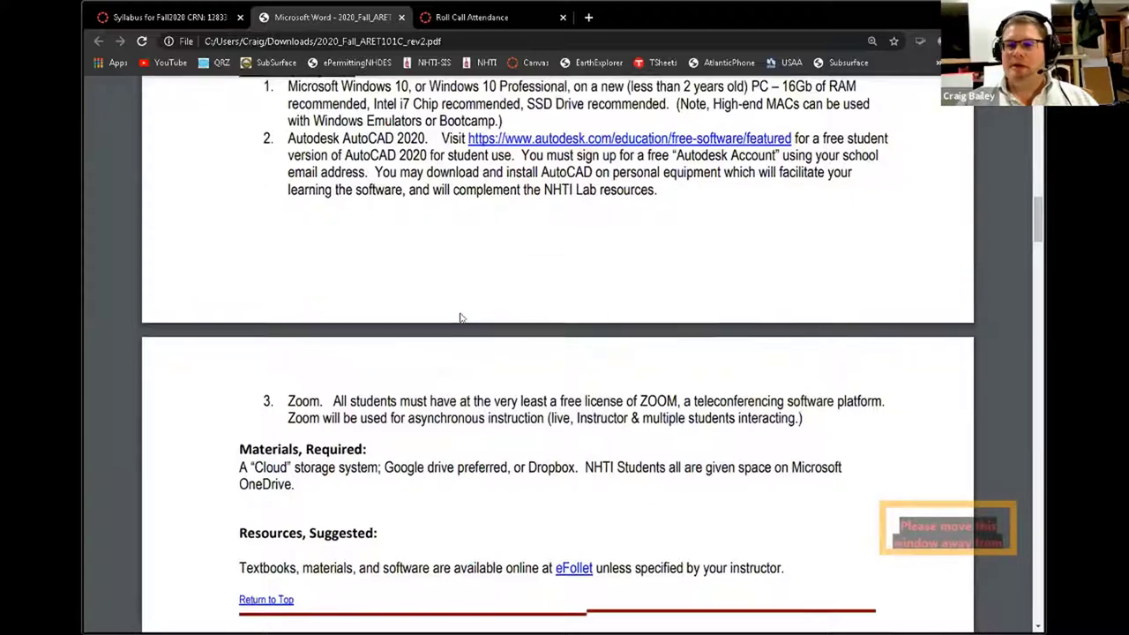
scroll(459, 316, down, 1)
scroll(459, 317, up, 1)
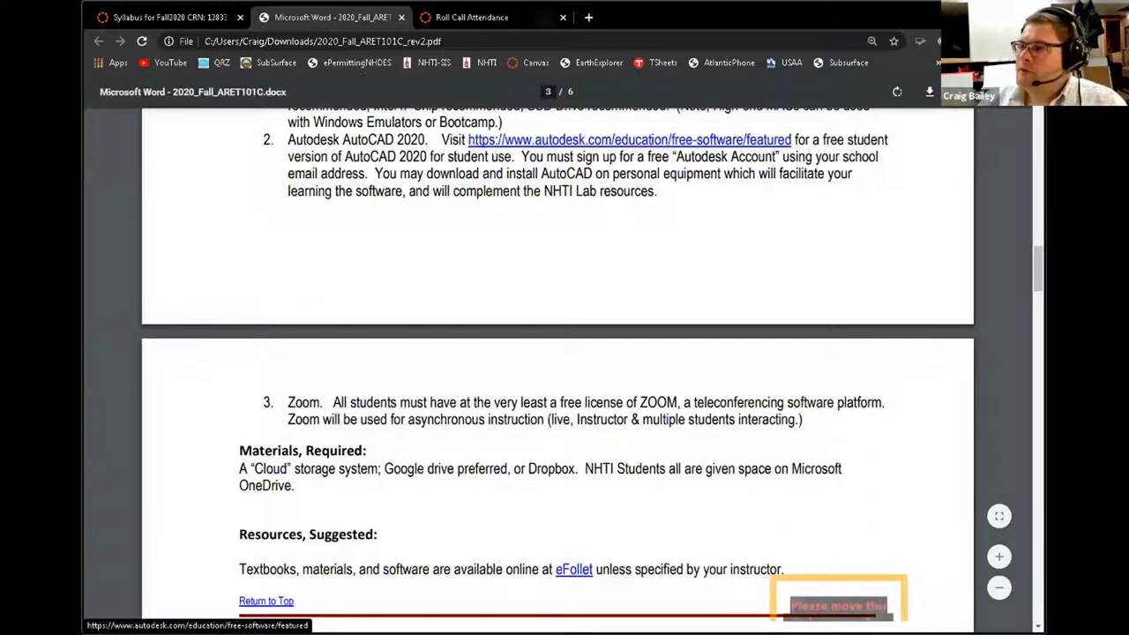
scroll(282, 314, down, 2)
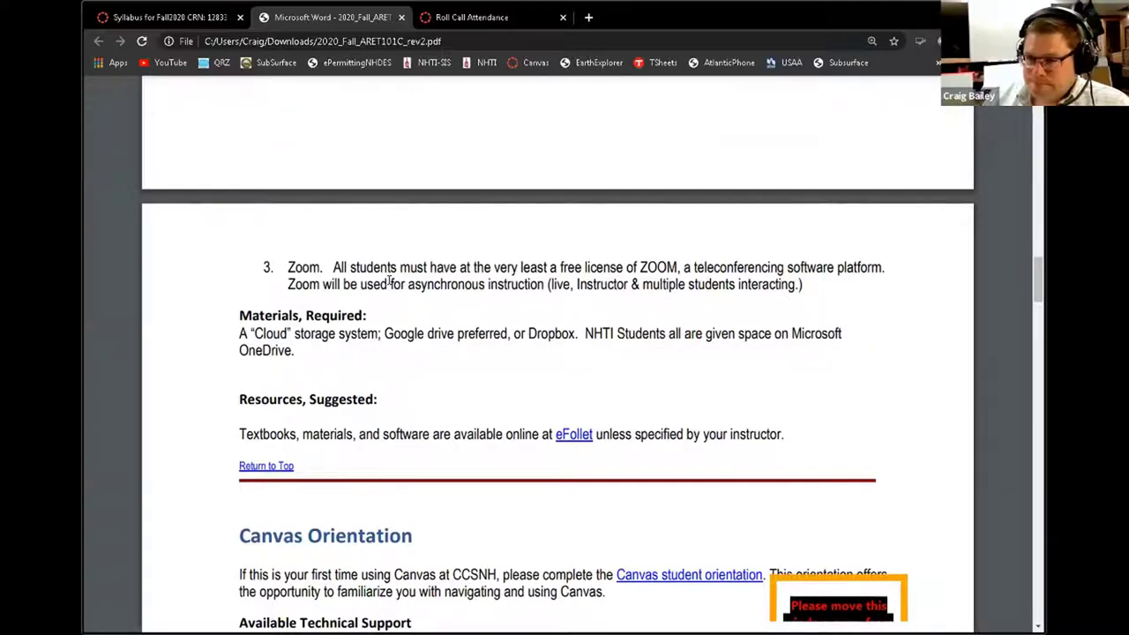
scroll(415, 278, down, 1)
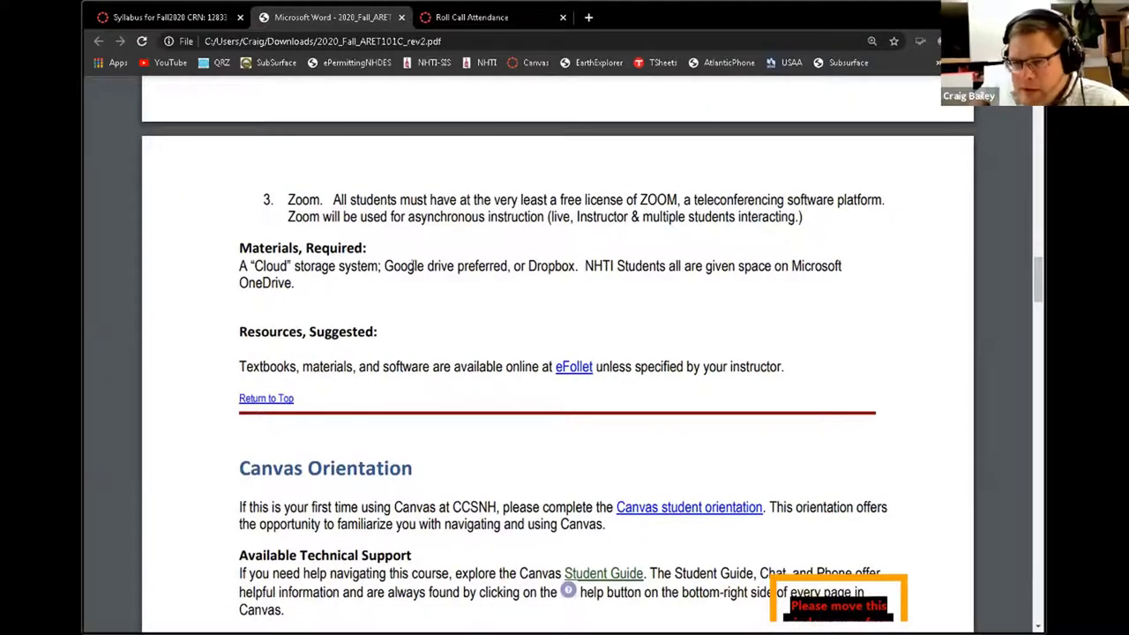
click(170, 18)
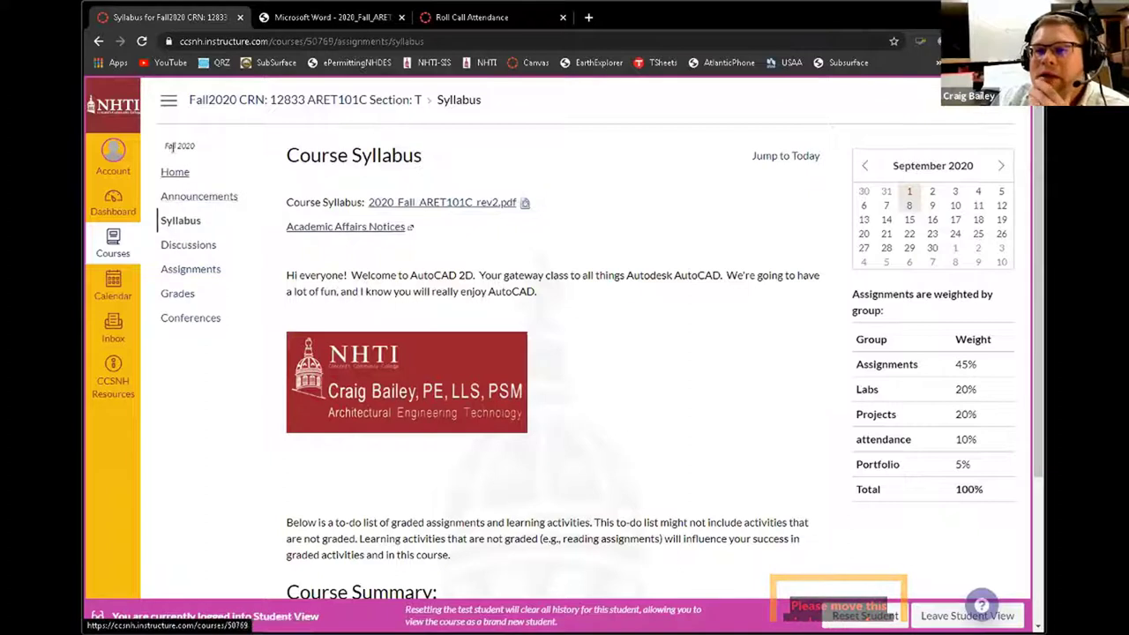
click(171, 178)
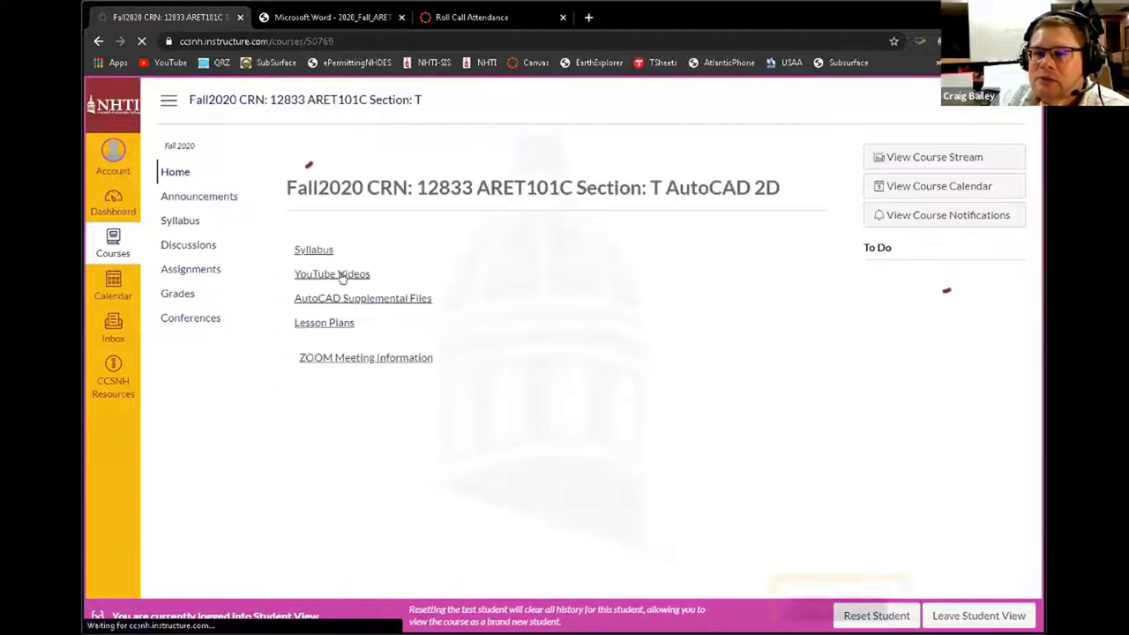
scroll(353, 414, down, 1)
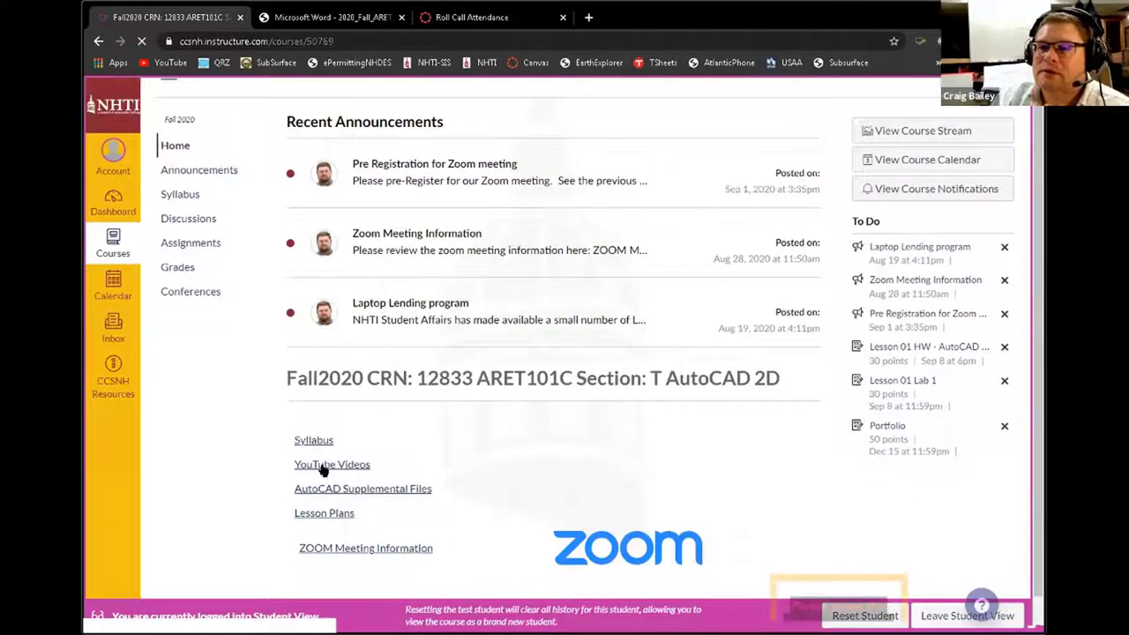
click(322, 467)
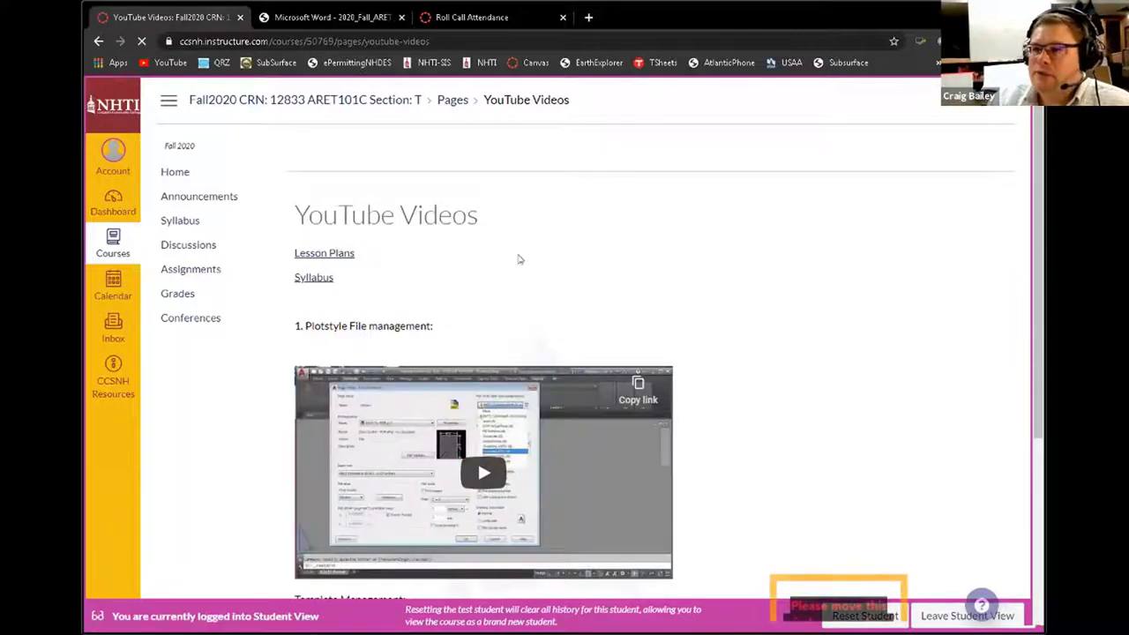
scroll(773, 292, down, 2)
scroll(758, 296, down, 2)
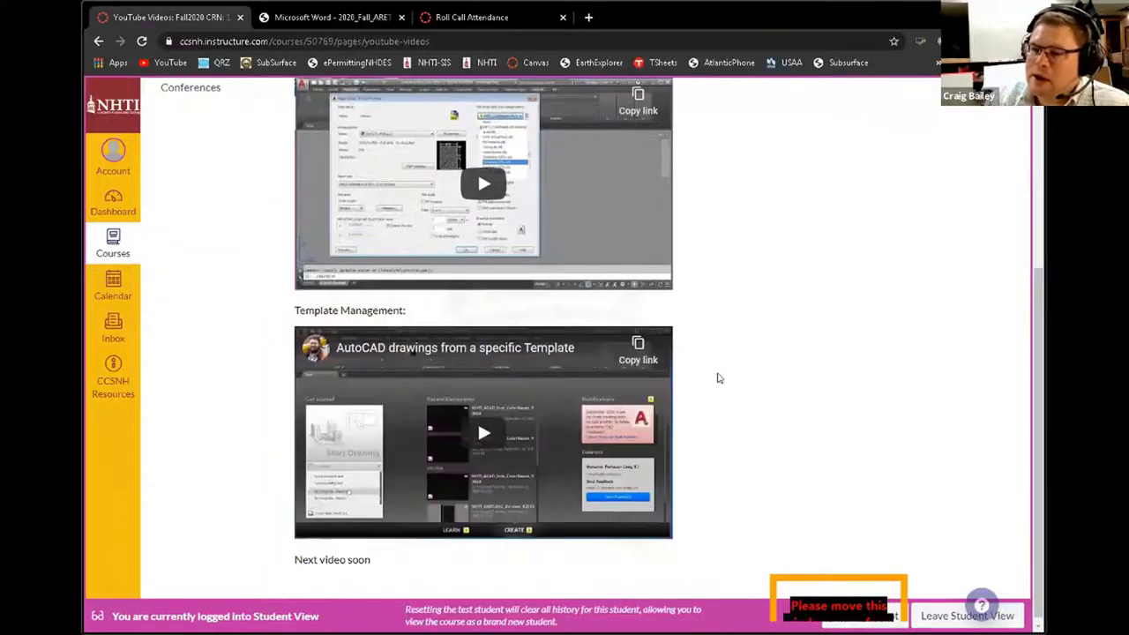
scroll(706, 388, up, 3)
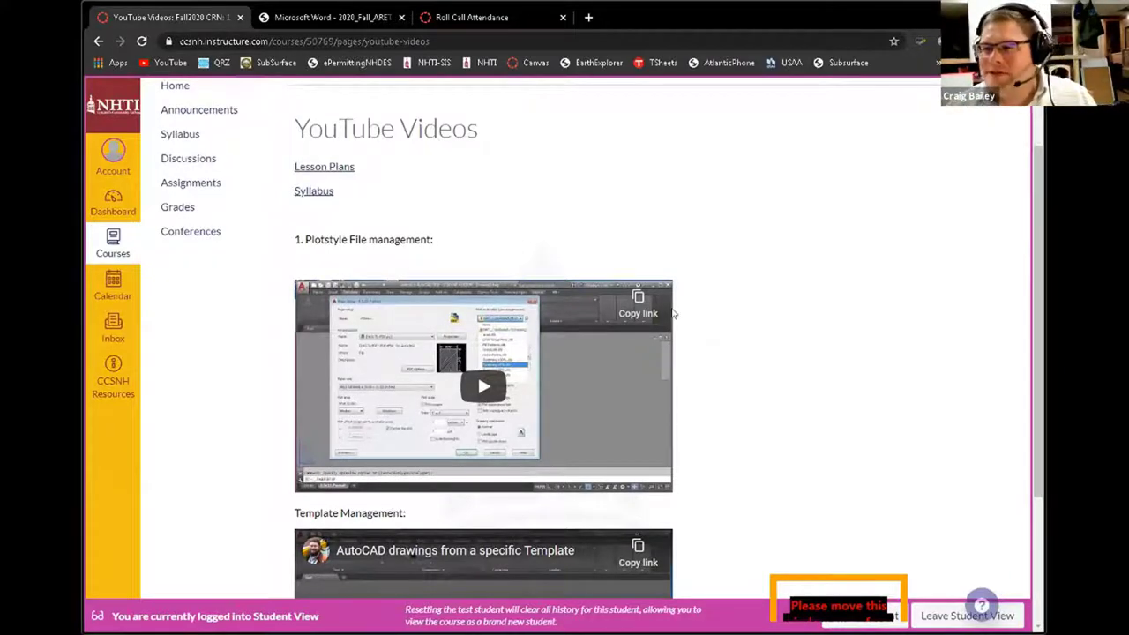
scroll(688, 423, down, 3)
scroll(692, 420, up, 4)
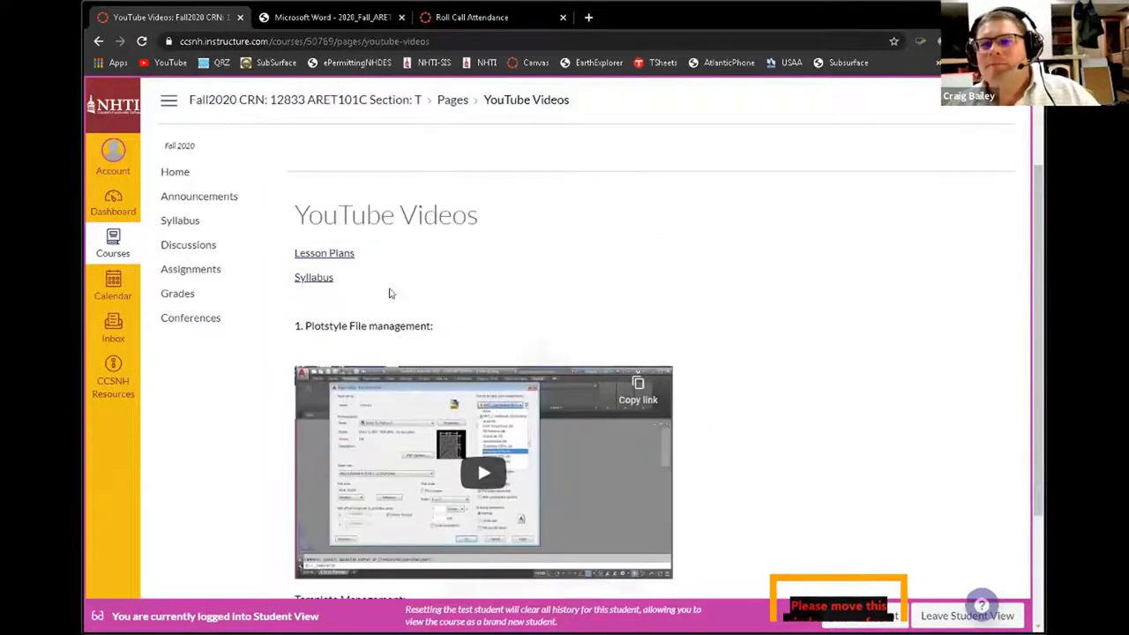
scroll(674, 358, down, 1)
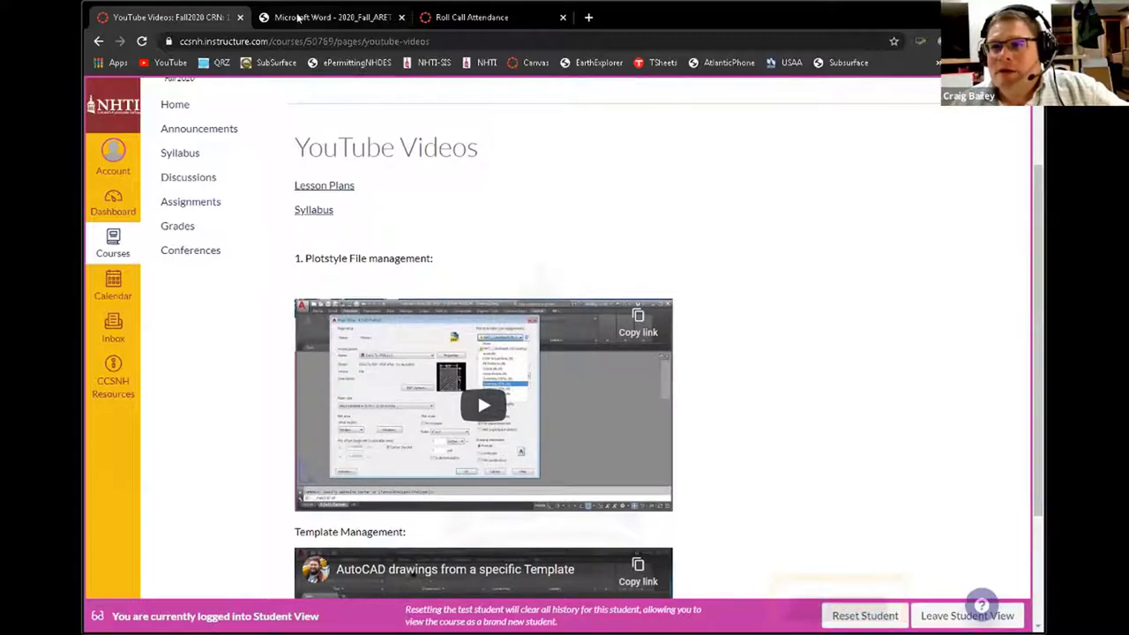
Step: Back on the syllabus PDF, highlight the cloud storage, Google Drive and OneDrive space notes
click(328, 17)
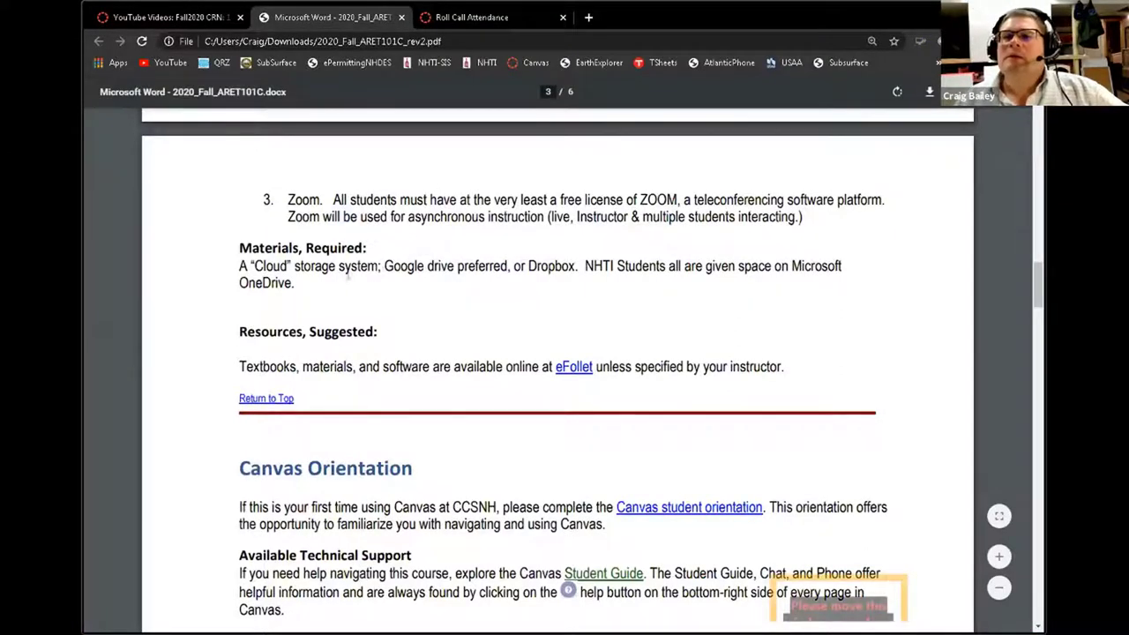
drag(264, 267, 368, 274)
click(436, 267)
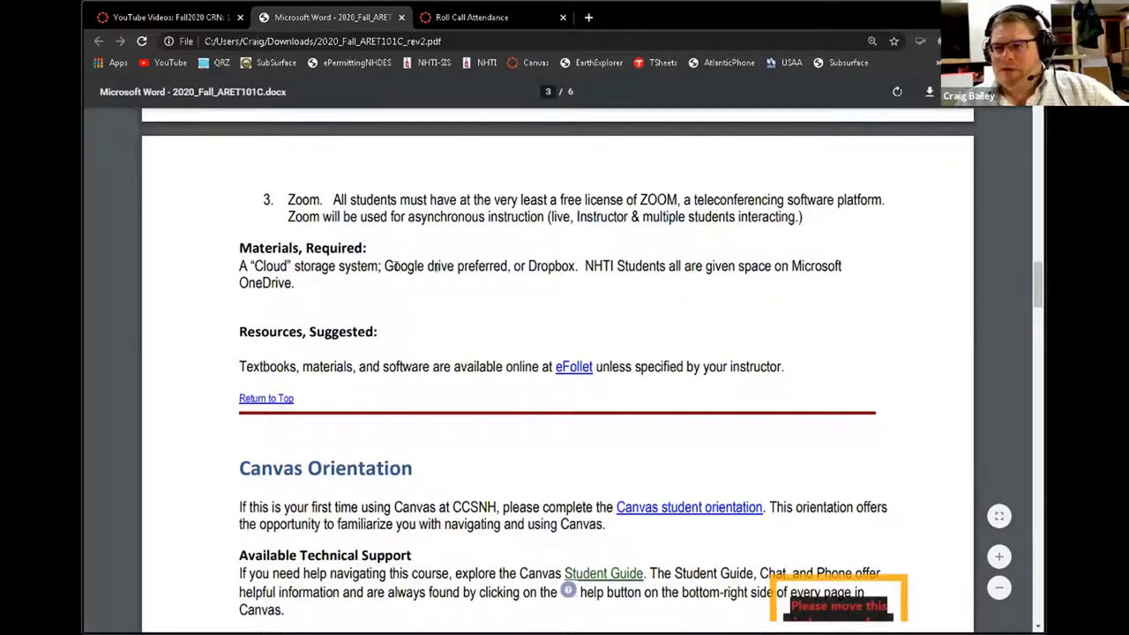
mouse_move(425, 266)
mouse_down()
mouse_move(295, 267)
mouse_move(425, 267)
mouse_up()
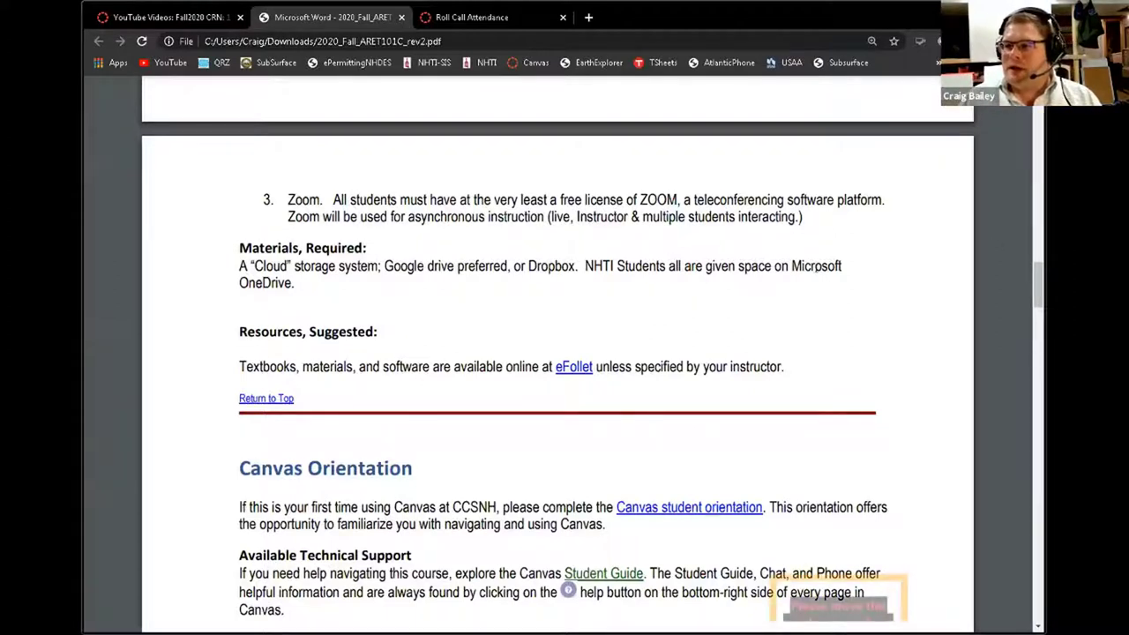
drag(821, 266, 674, 262)
click(644, 258)
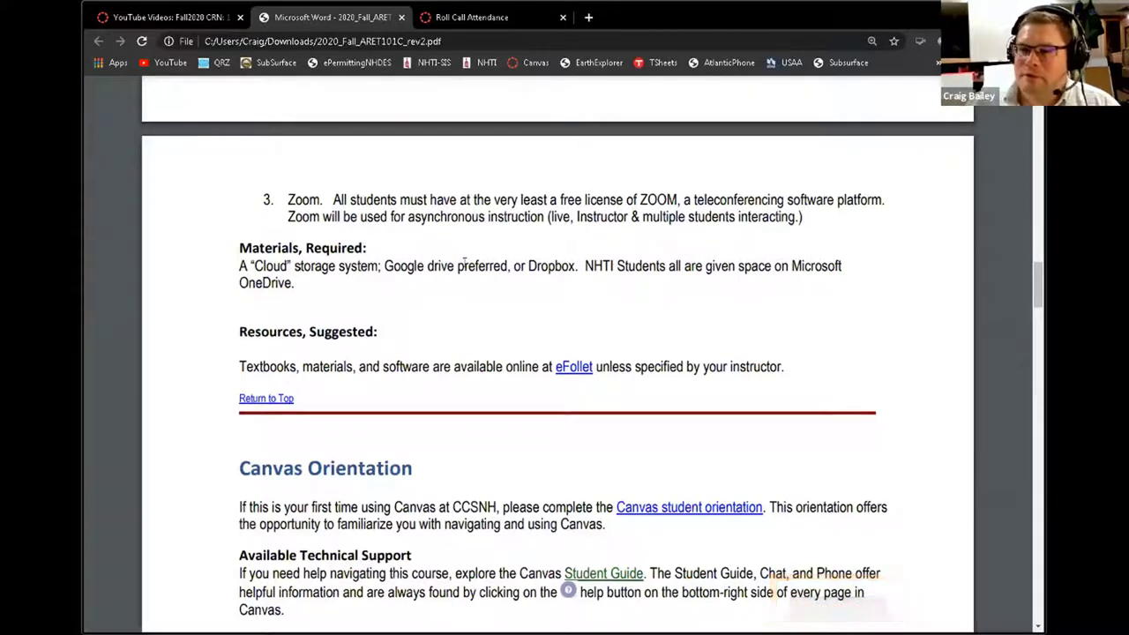
scroll(460, 255, down, 1)
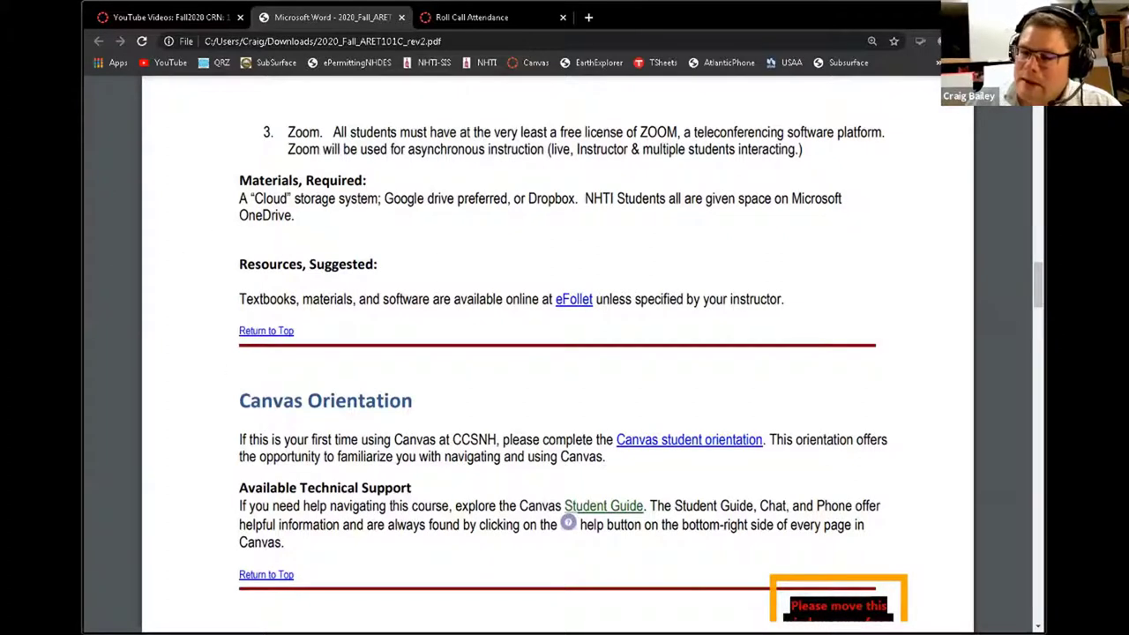
Step: Zoom out the syllabus PDF and read down to Instructional Approach, which describes the EDGE class format
key(ctrl+minus)
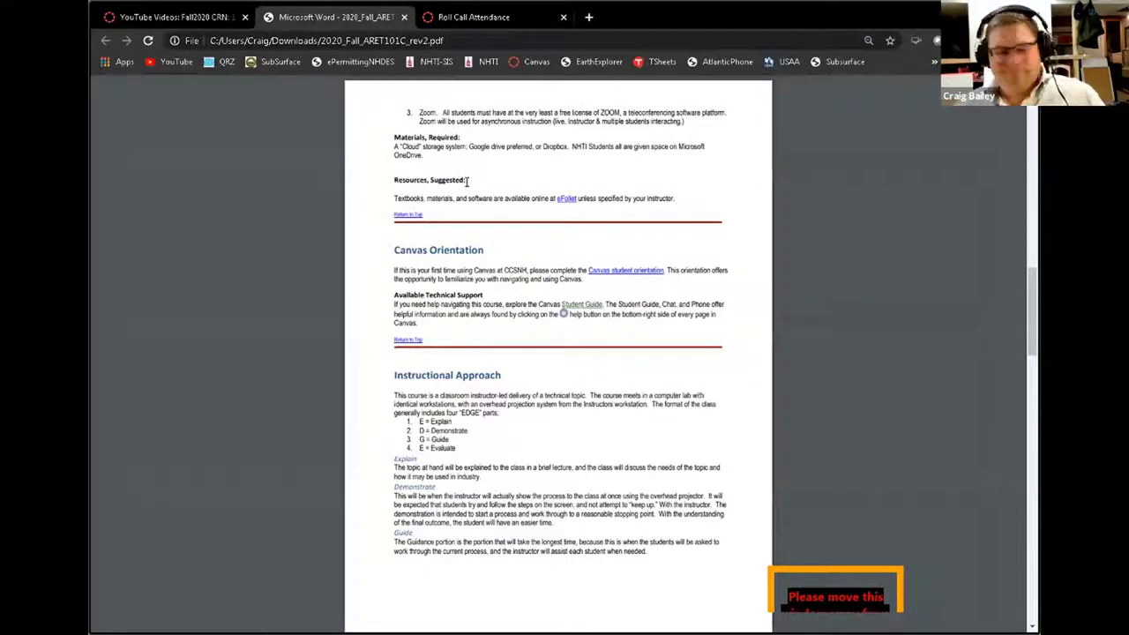
ctrl+scroll(482, 156, up, 5)
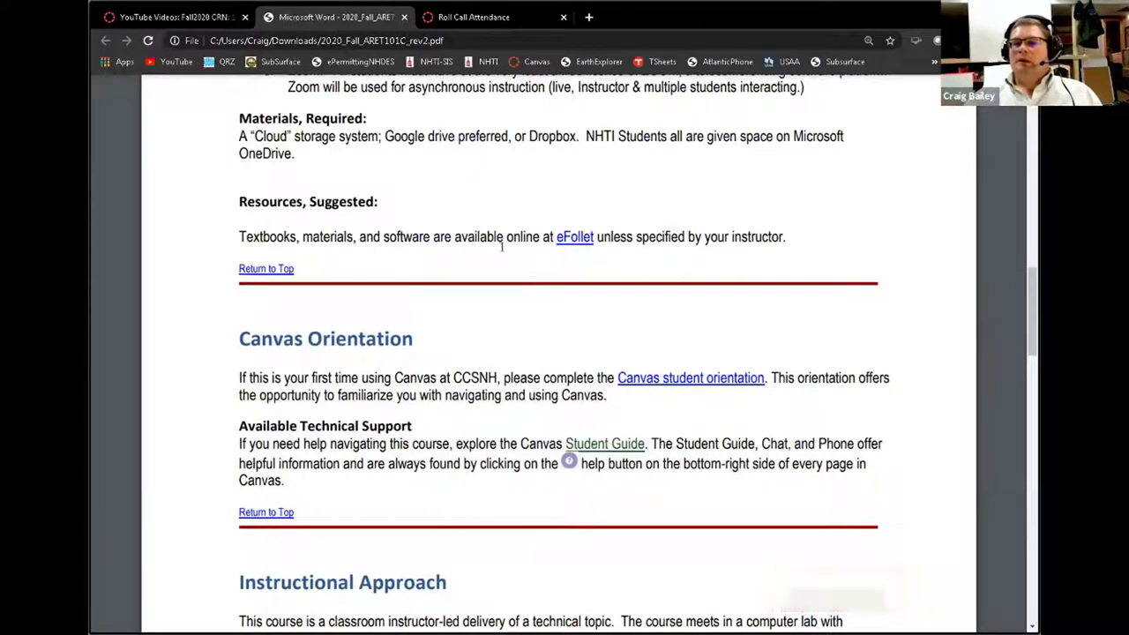
scroll(498, 247, down, 1)
scroll(491, 253, up, 2)
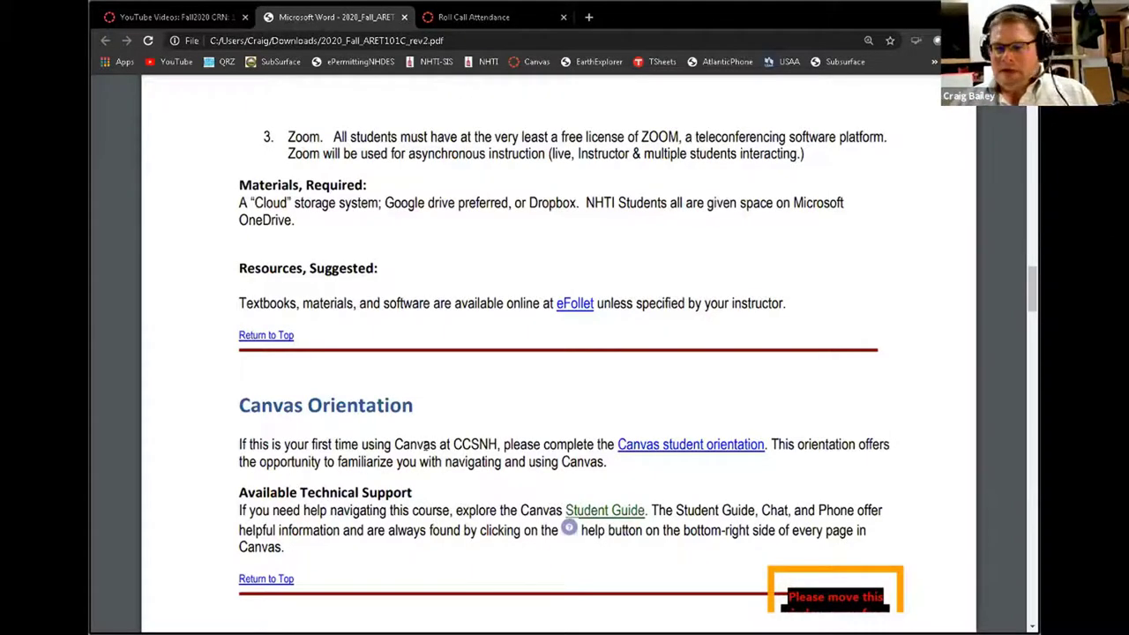
scroll(424, 444, down, 3)
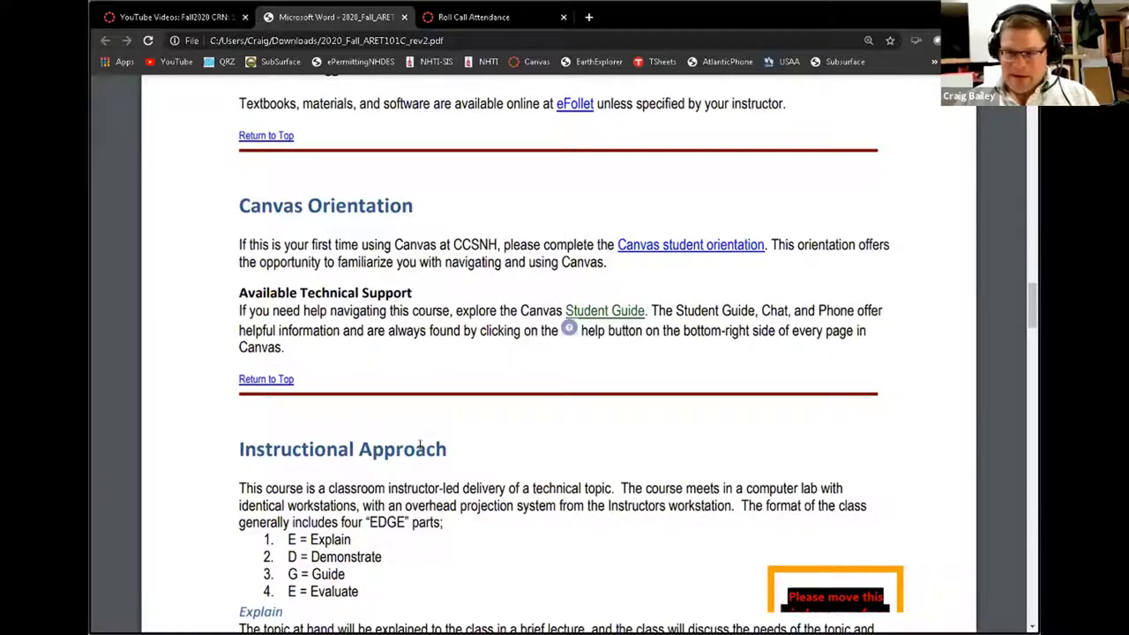
Step: Leave the syllabus PDF for the Fall2020 AutoCAD 2D course home page and scroll its announcements
click(168, 16)
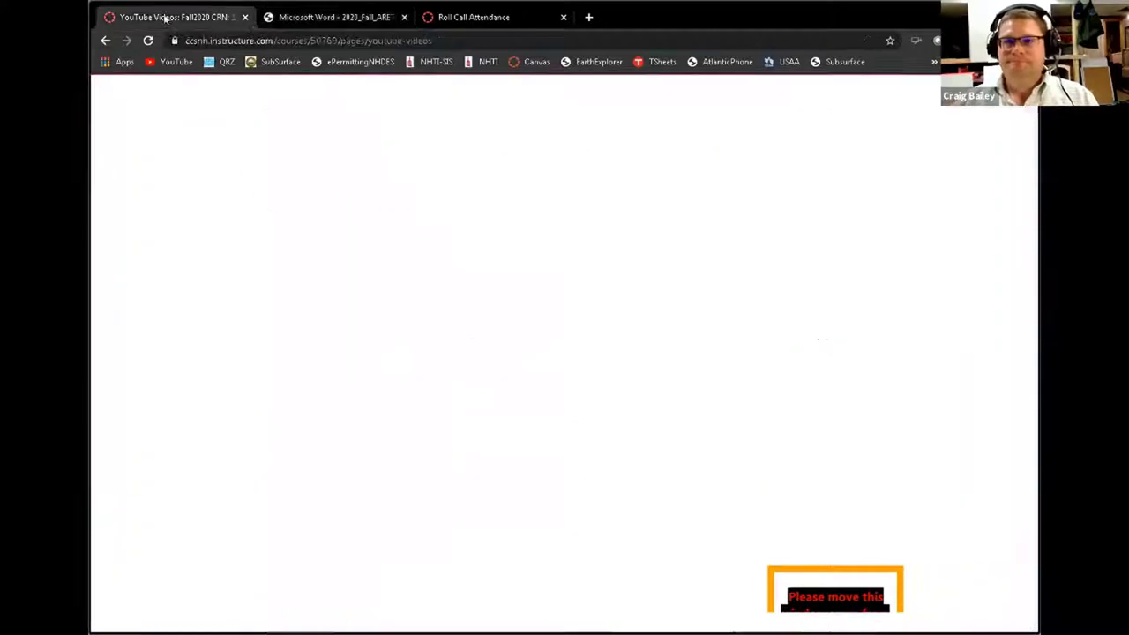
click(181, 102)
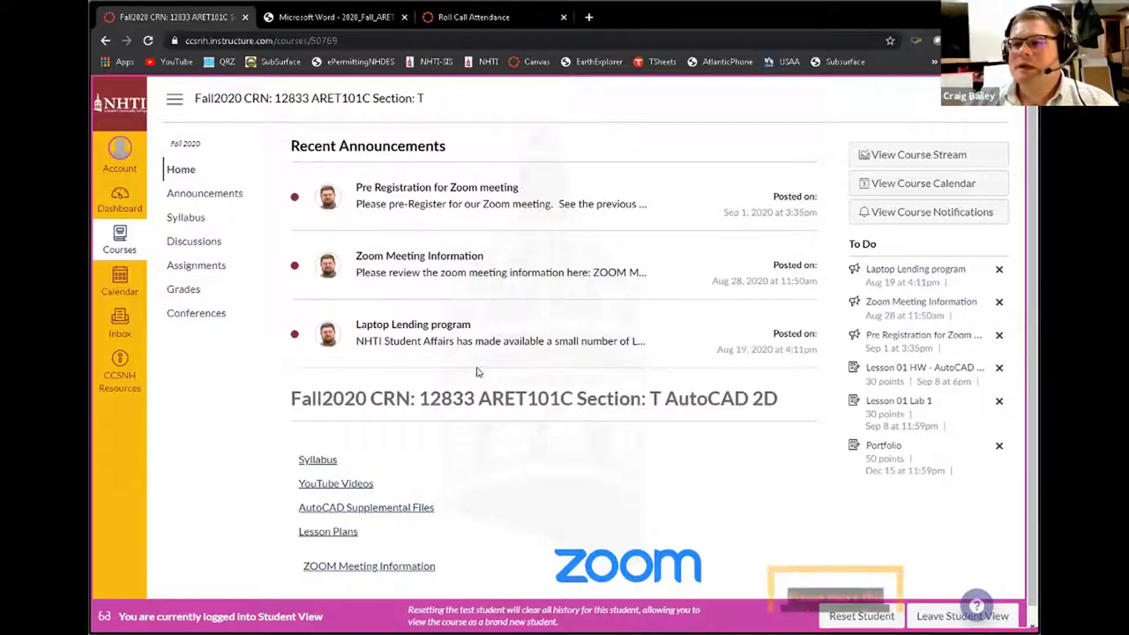
click(180, 170)
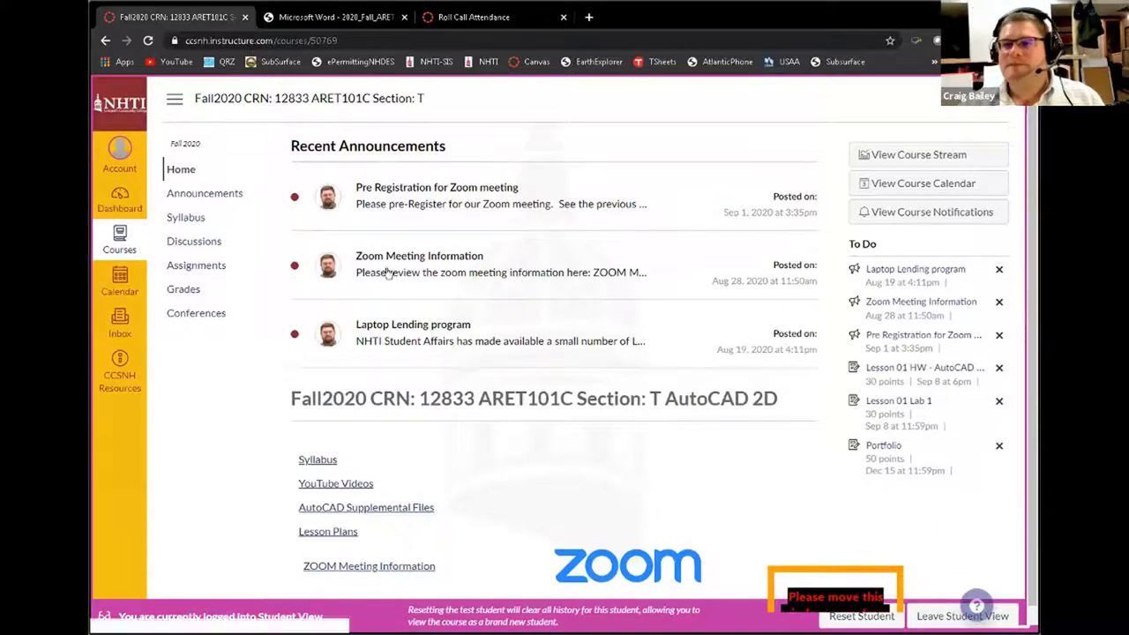
scroll(364, 371, down, 1)
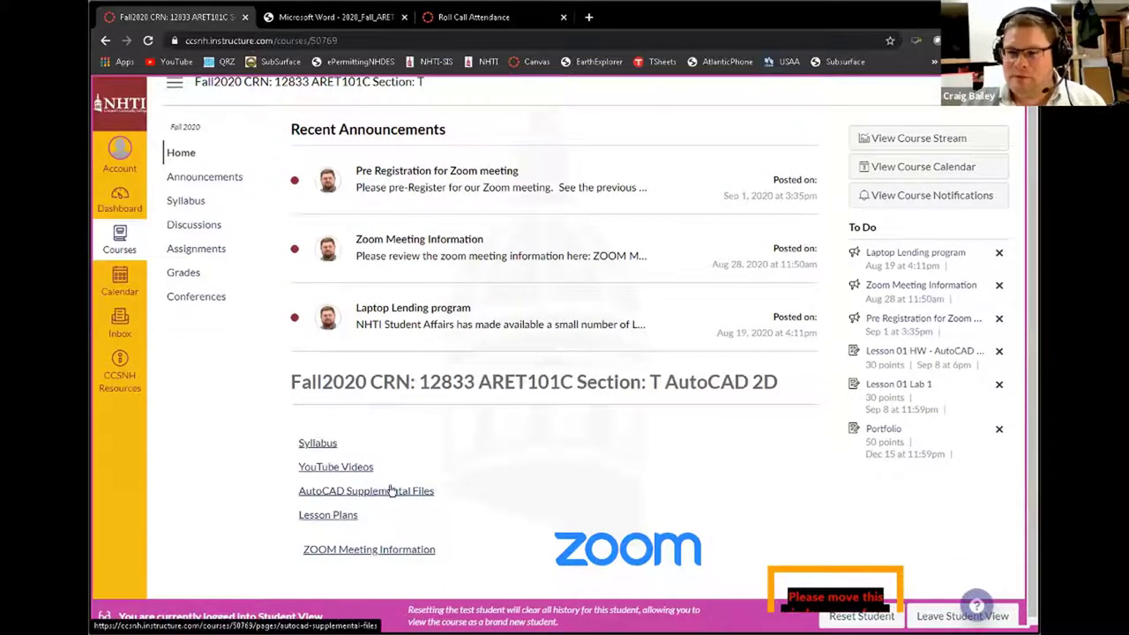
Step: Browse the AutoCAD Supplemental Files page of templates and titleblocks, then go back to course home
click(336, 491)
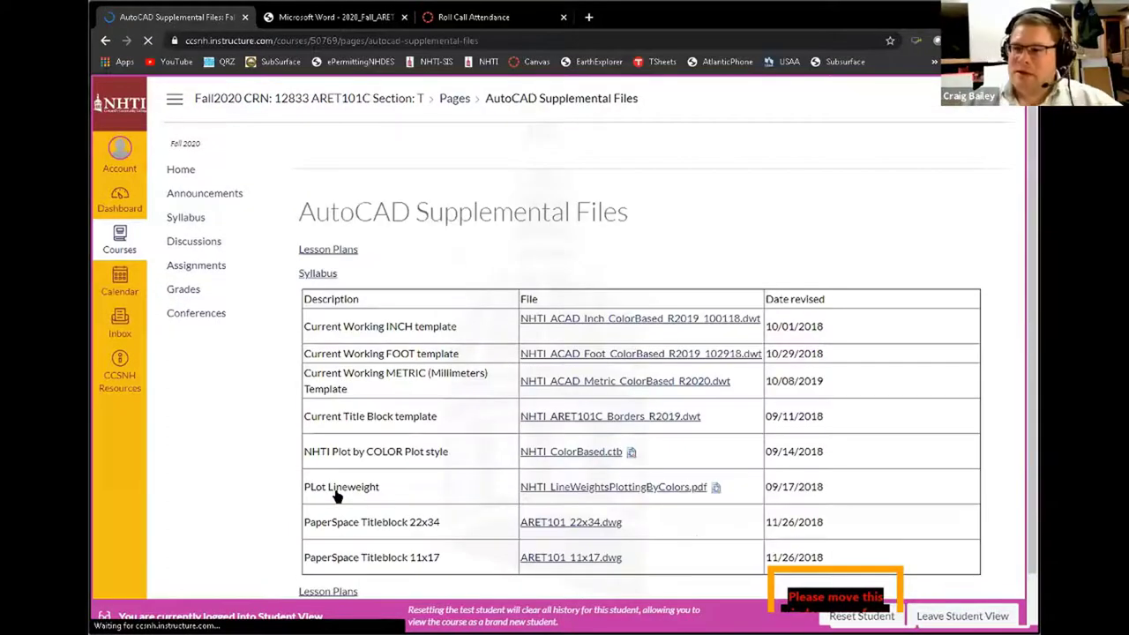
scroll(402, 406, down, 1)
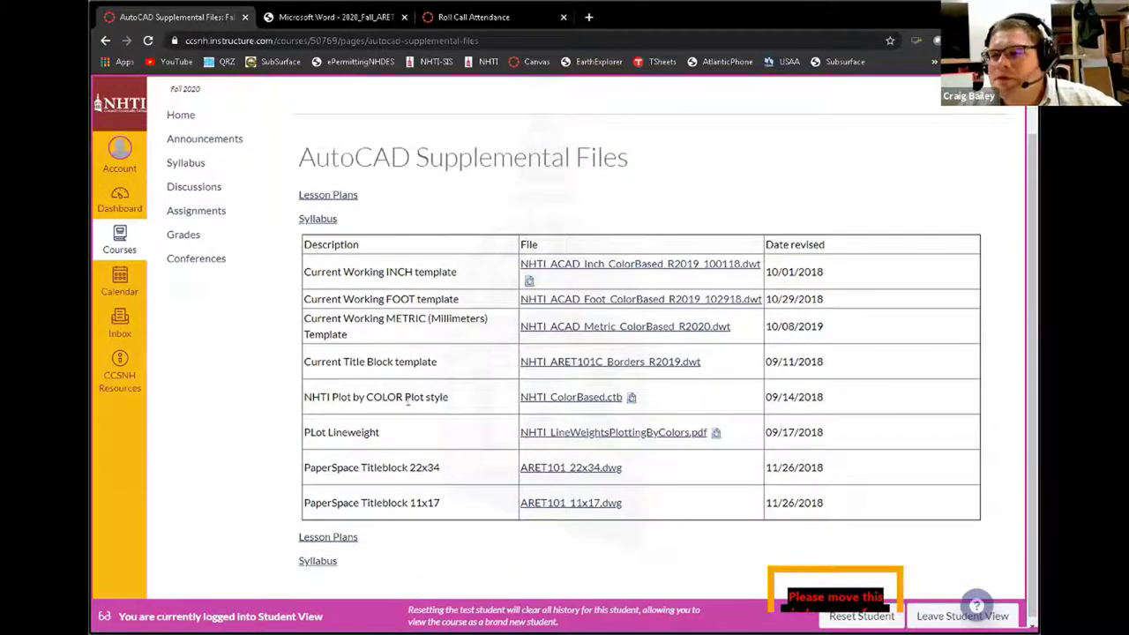
scroll(416, 480, up, 1)
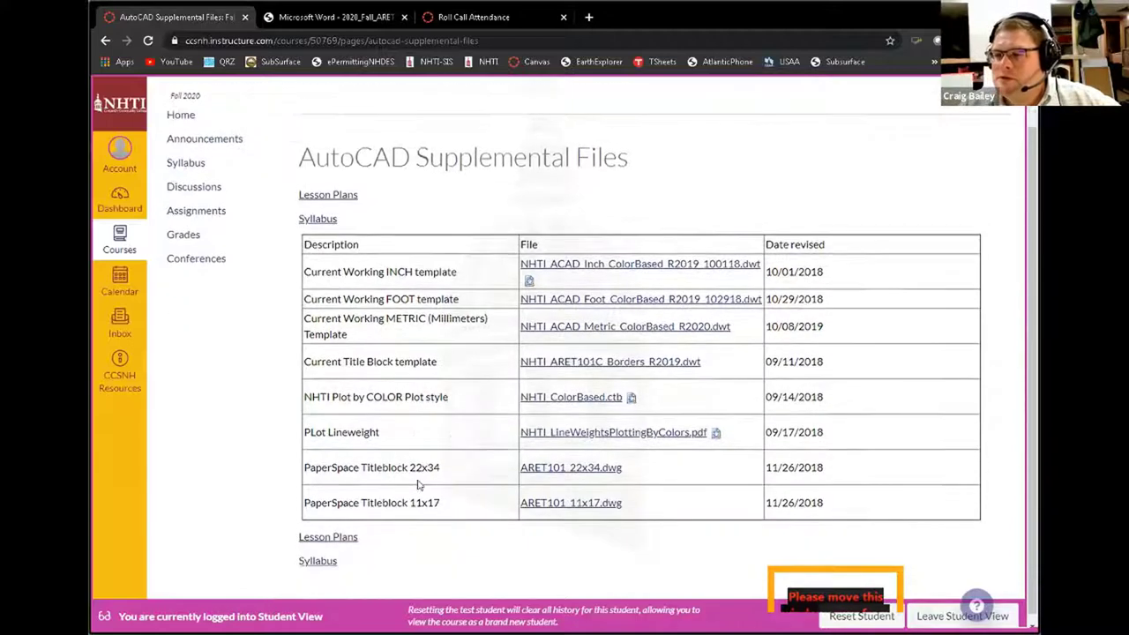
scroll(419, 484, up, 1)
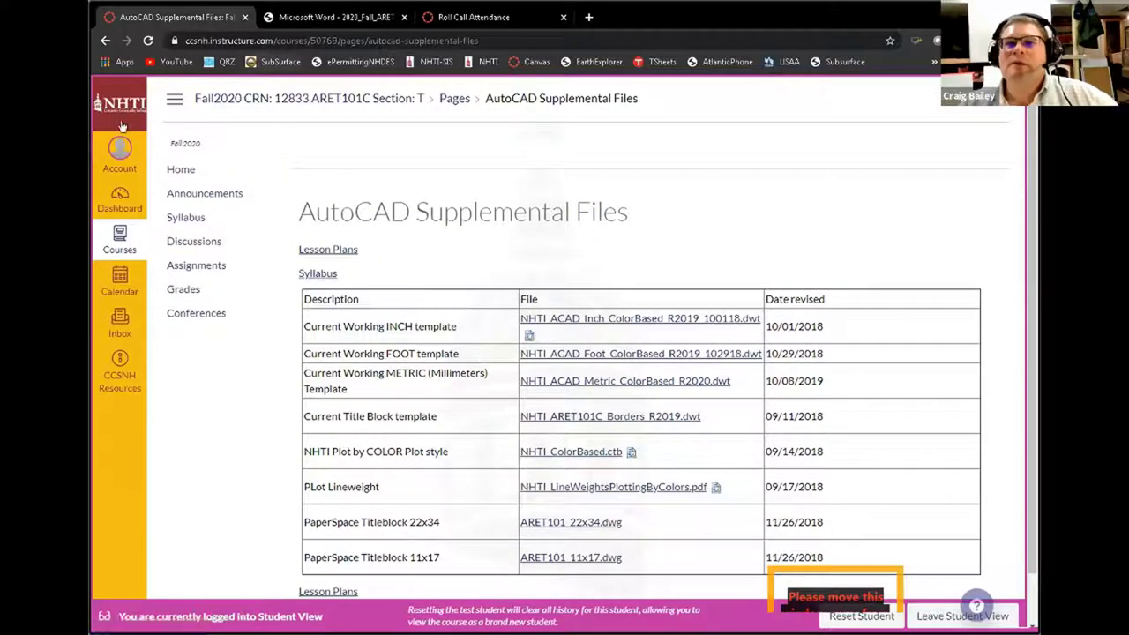
click(309, 274)
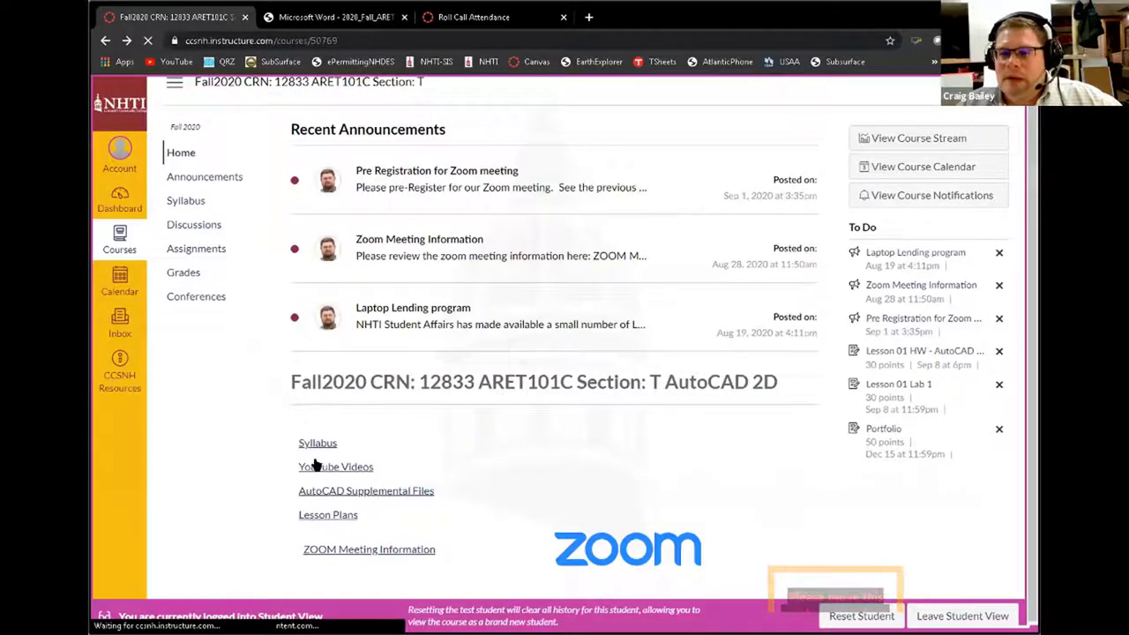
click(306, 517)
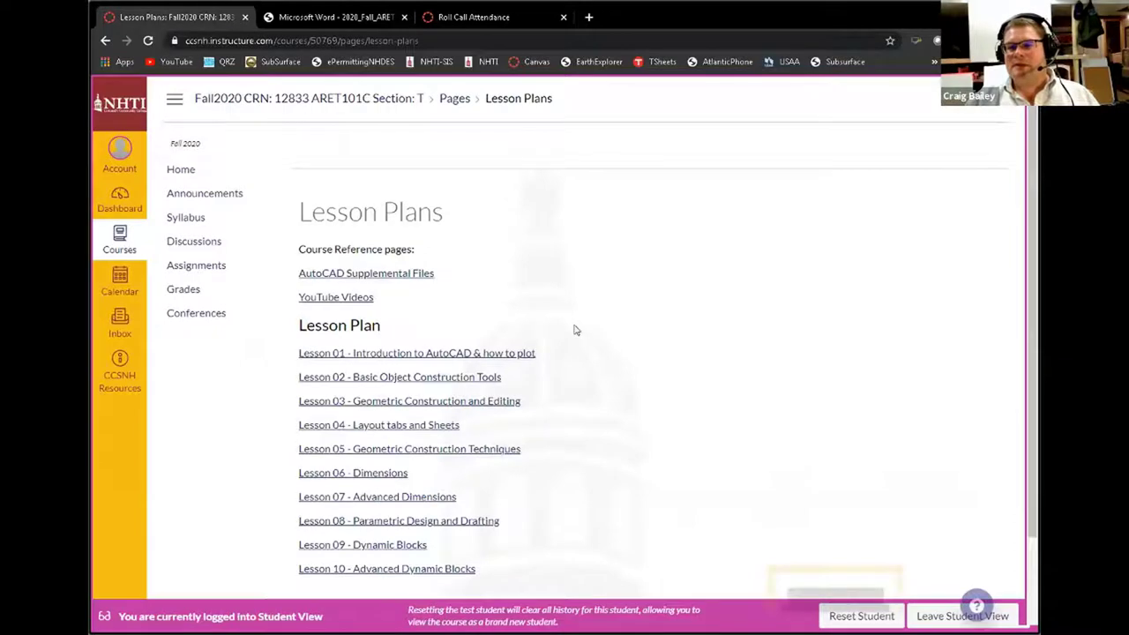
scroll(573, 330, down, 1)
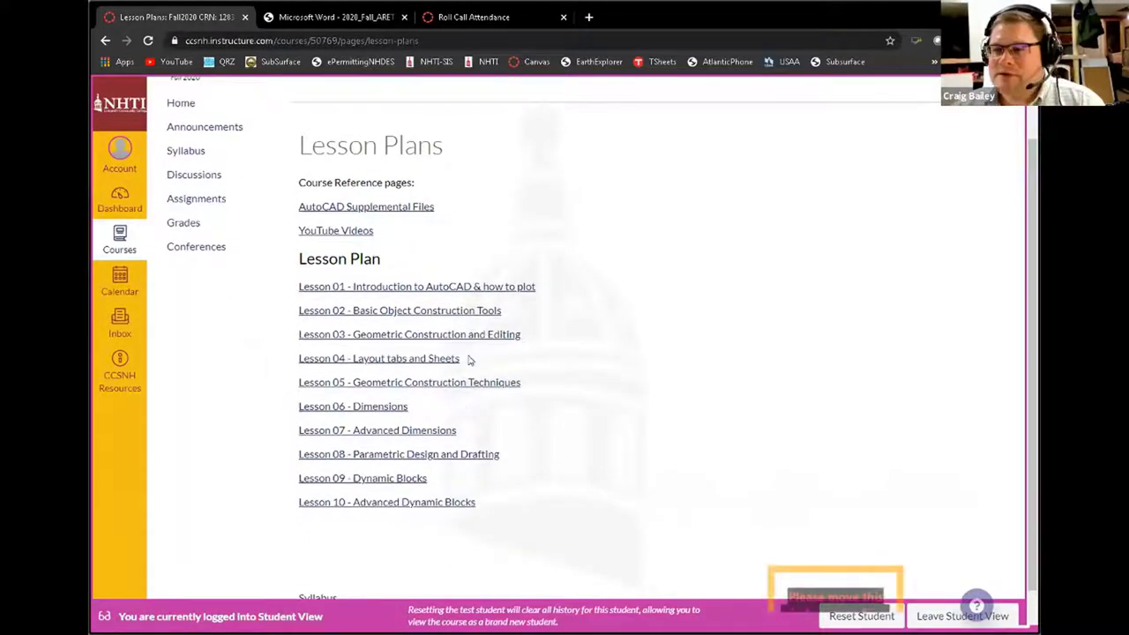
click(388, 286)
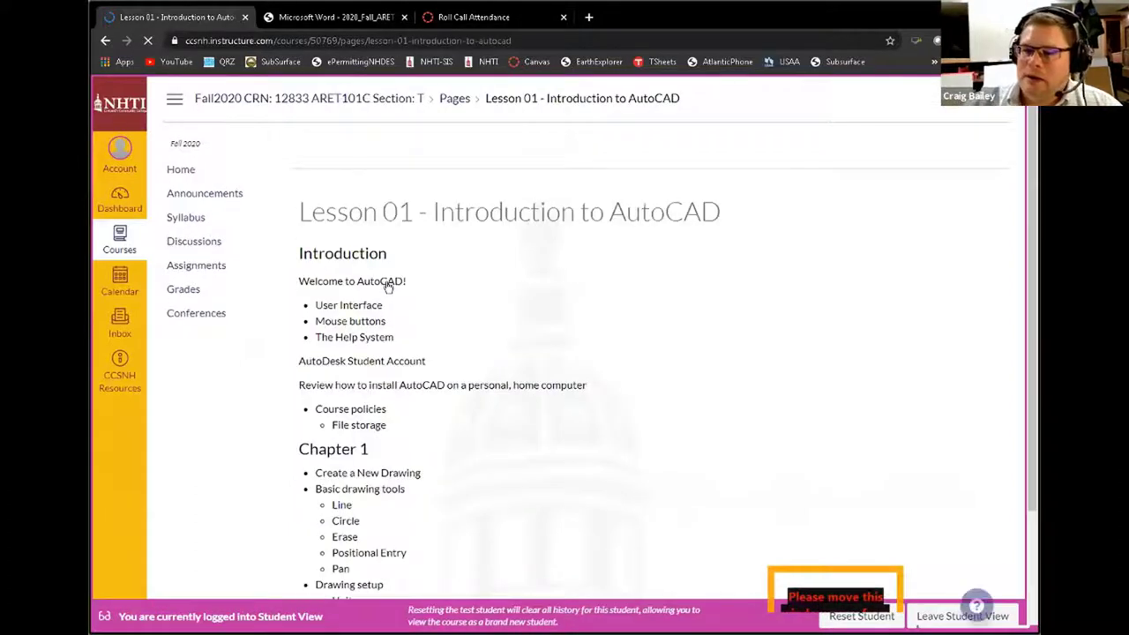
scroll(433, 361, down, 2)
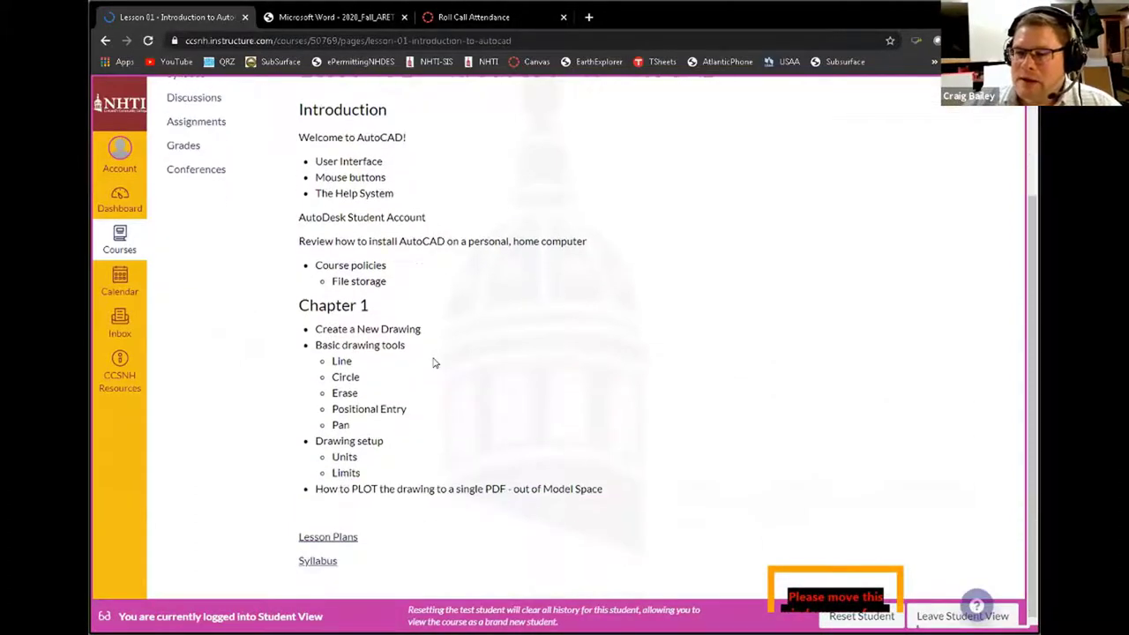
scroll(306, 158, up, 2)
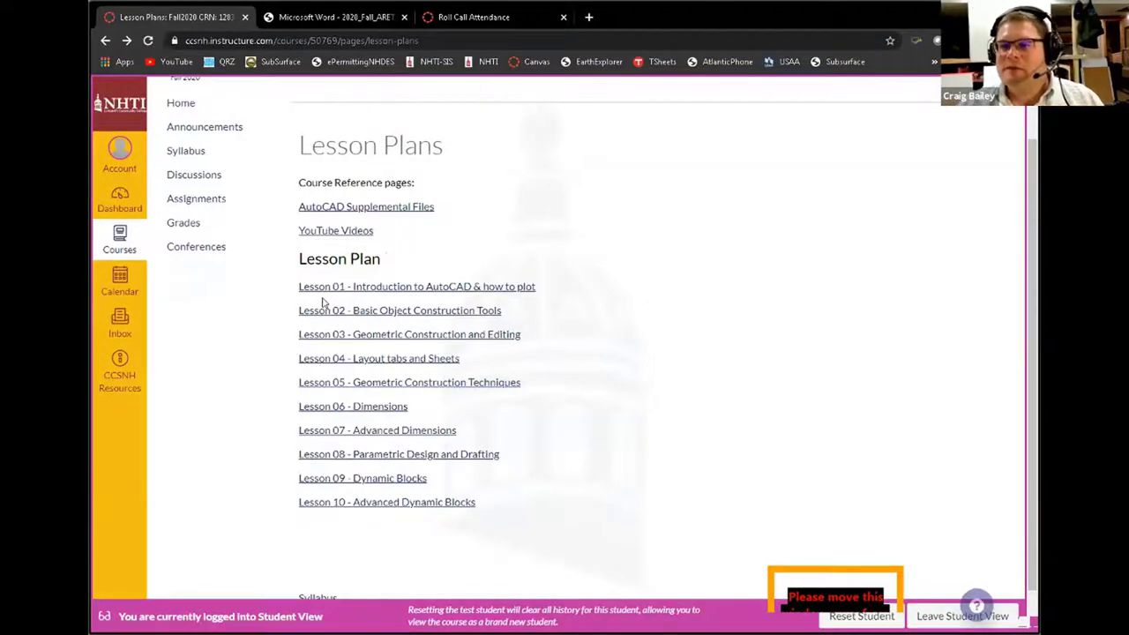
click(492, 310)
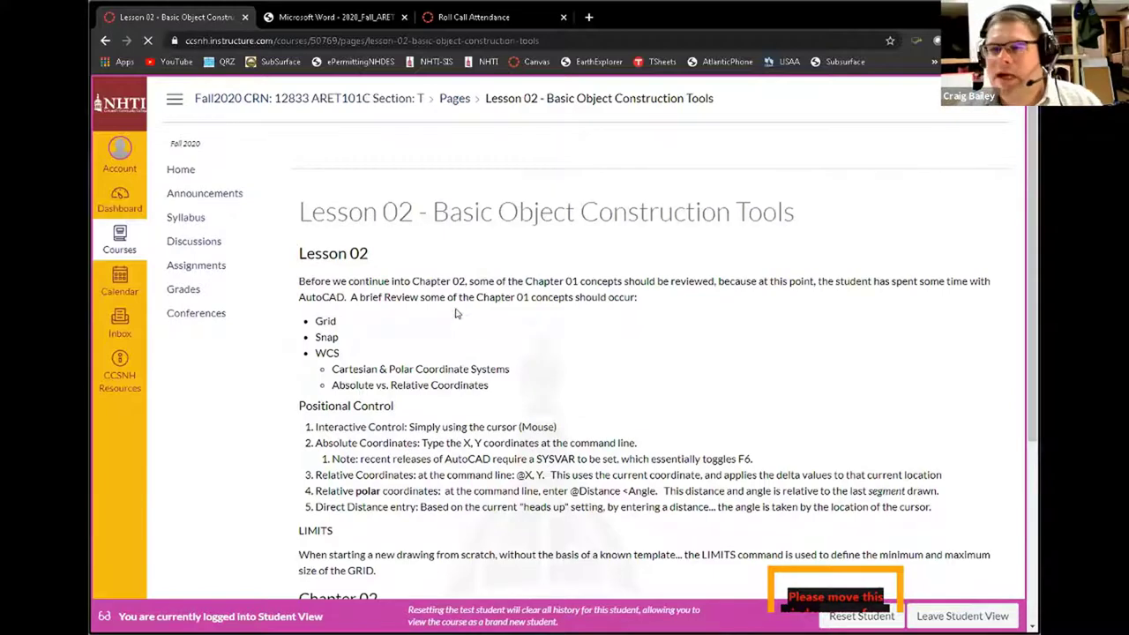
scroll(415, 370, down, 4)
scroll(394, 358, up, 4)
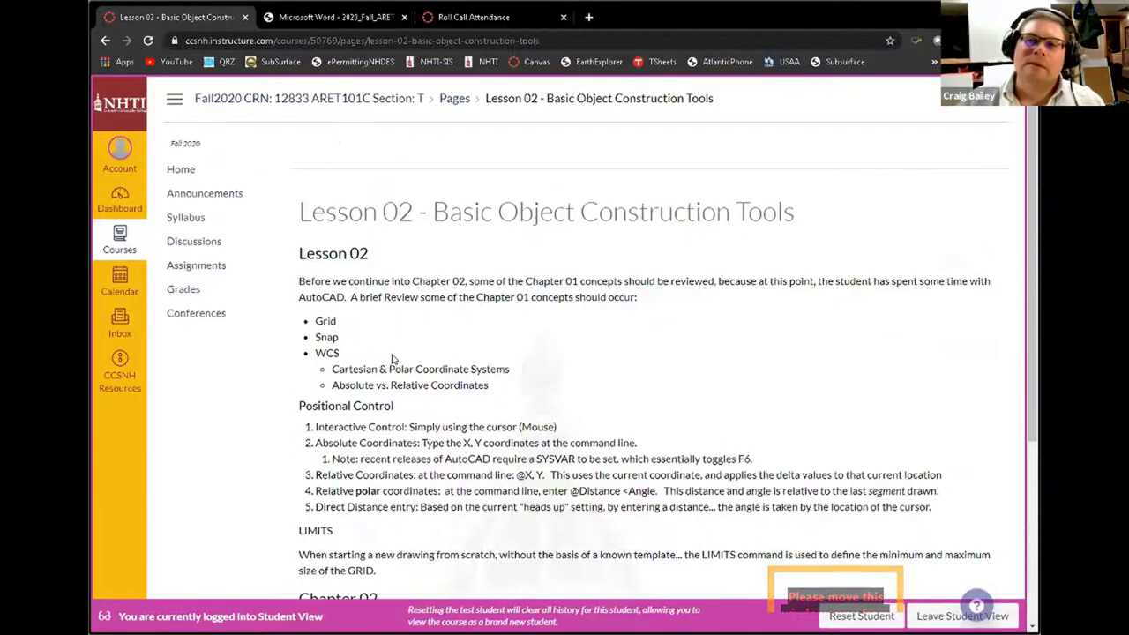
click(177, 171)
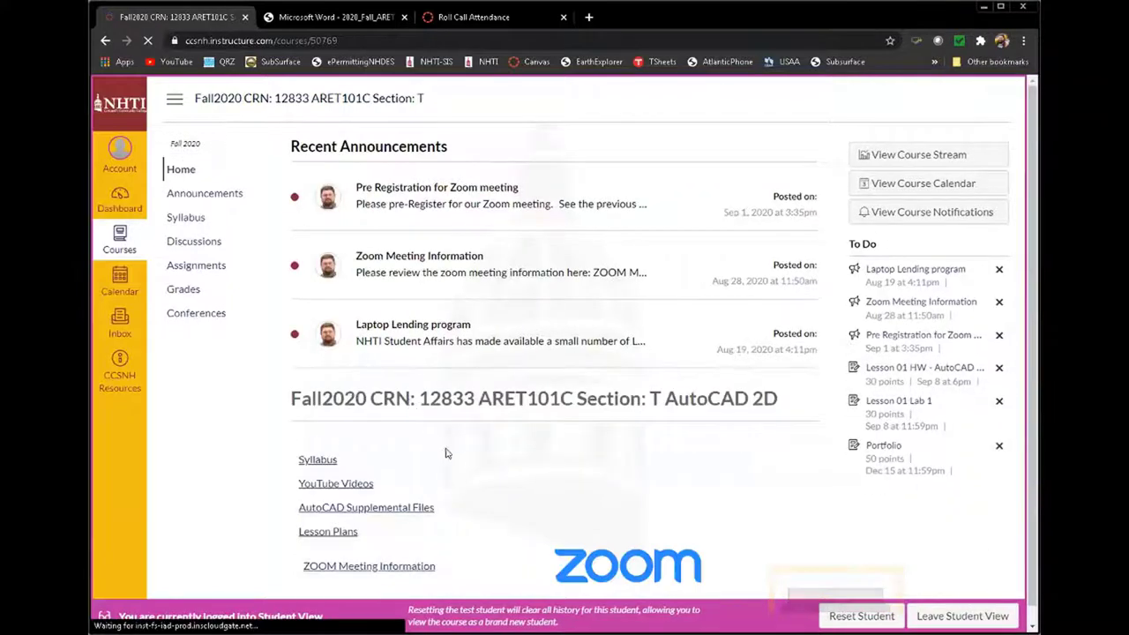
Step: Show the four course announcements, from Hello to AutoCAD 2D through Pre Registration for Zoom meeting
scroll(445, 454, down, 1)
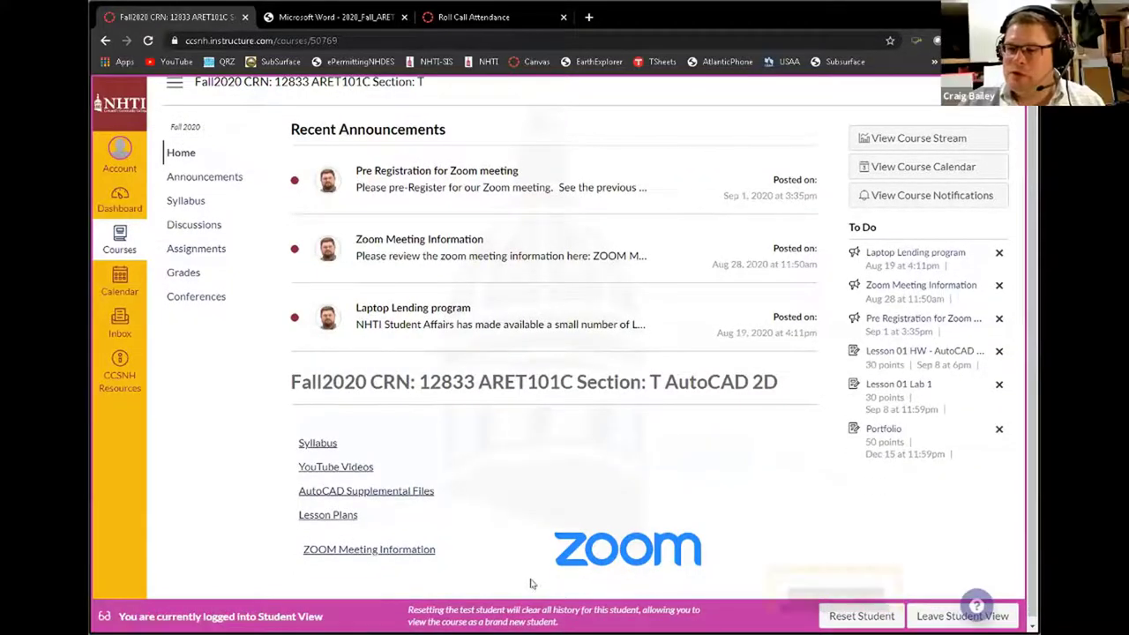
click(202, 178)
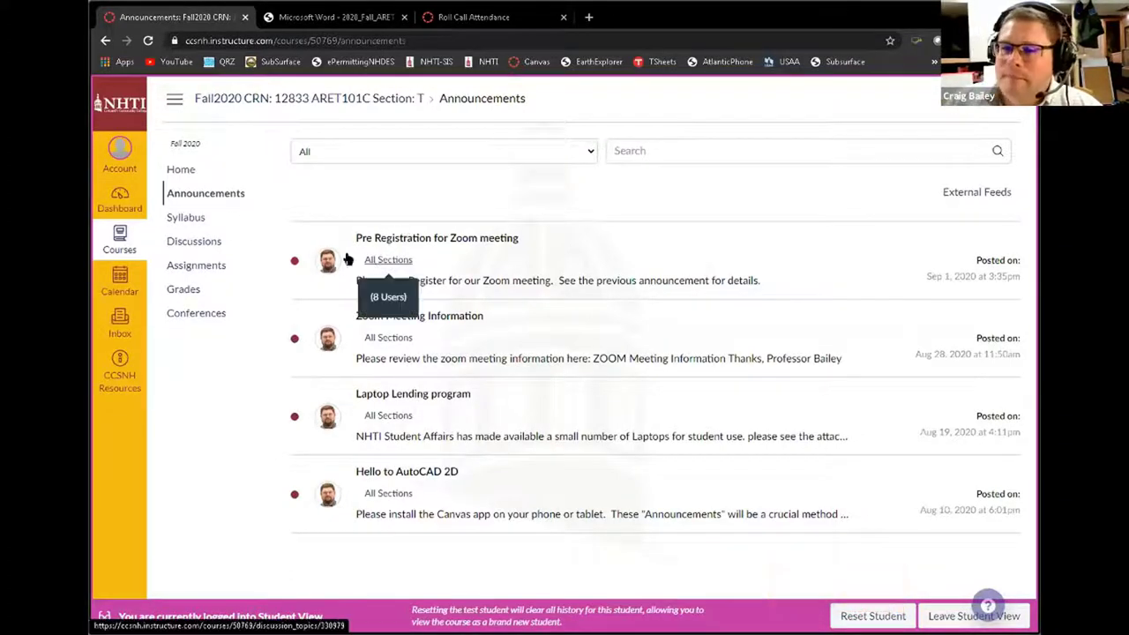
Step: Follow the Syllabus Course Summary to the Lesson 01 HW assignment, due Sep 8, worth 30 points
click(183, 222)
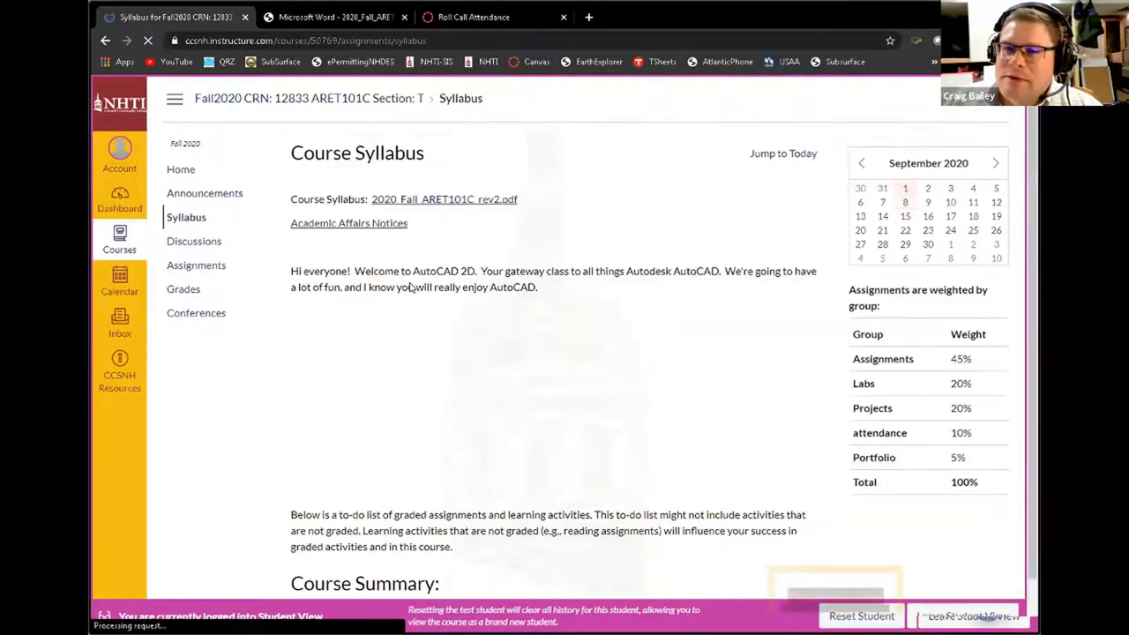
scroll(406, 309, down, 2)
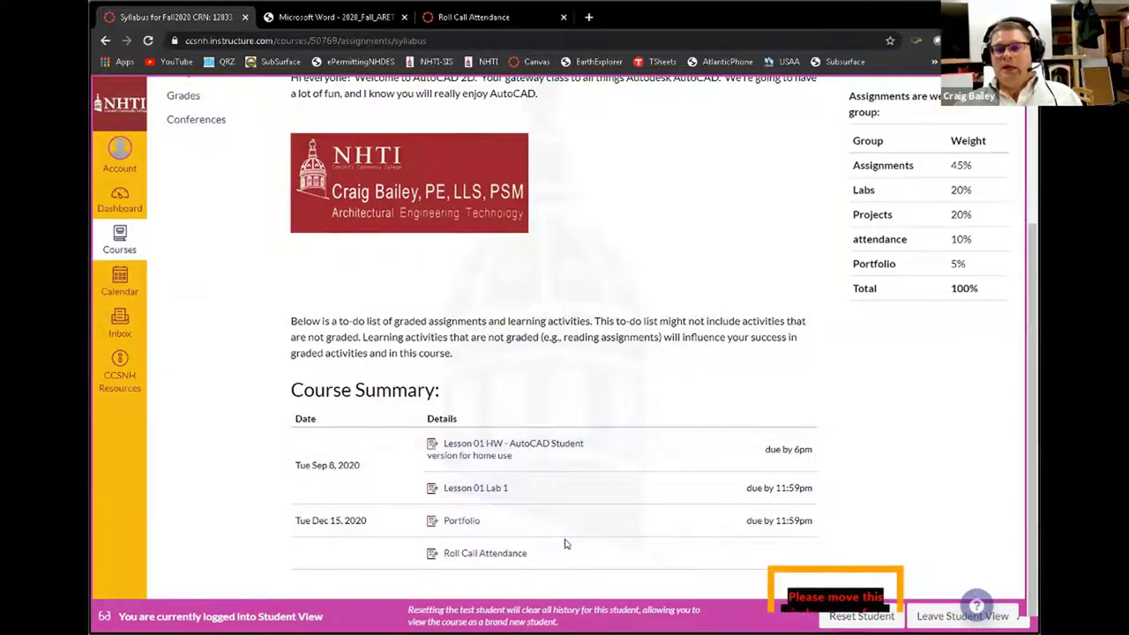
click(465, 449)
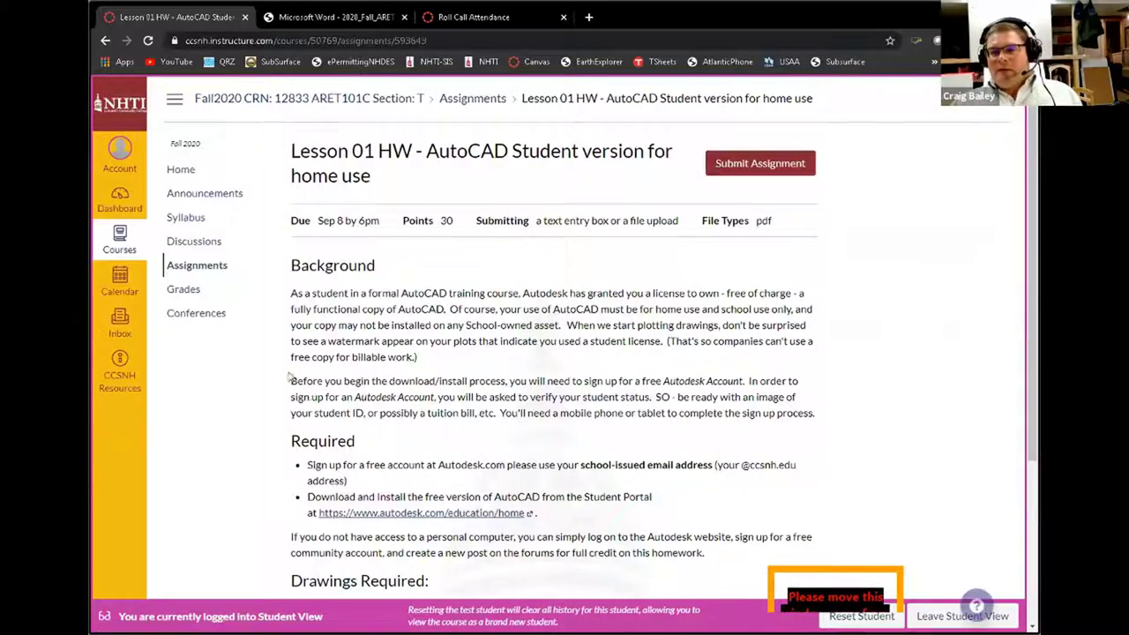
scroll(431, 451, down, 3)
drag(426, 447, 303, 448)
scroll(484, 480, down, 2)
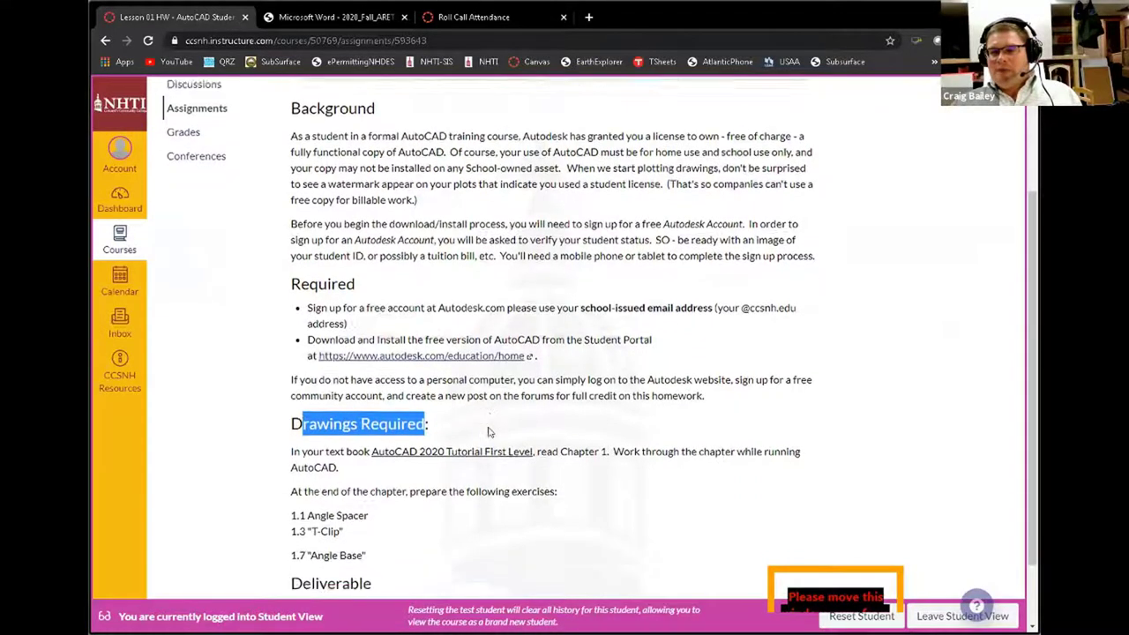
scroll(441, 397, up, 5)
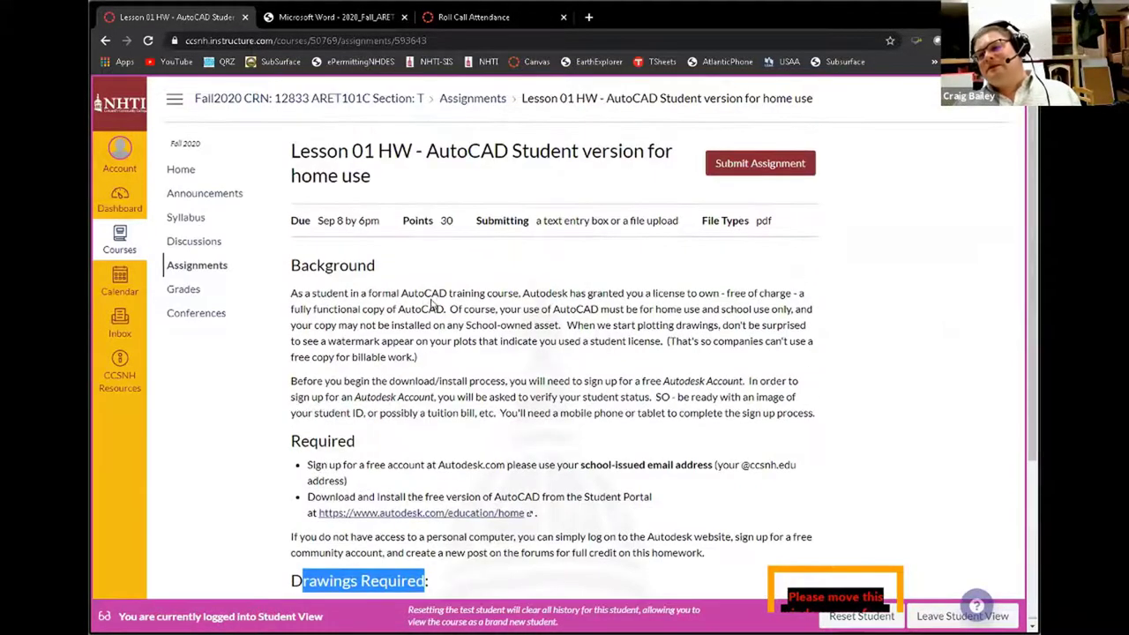
scroll(404, 305, down, 5)
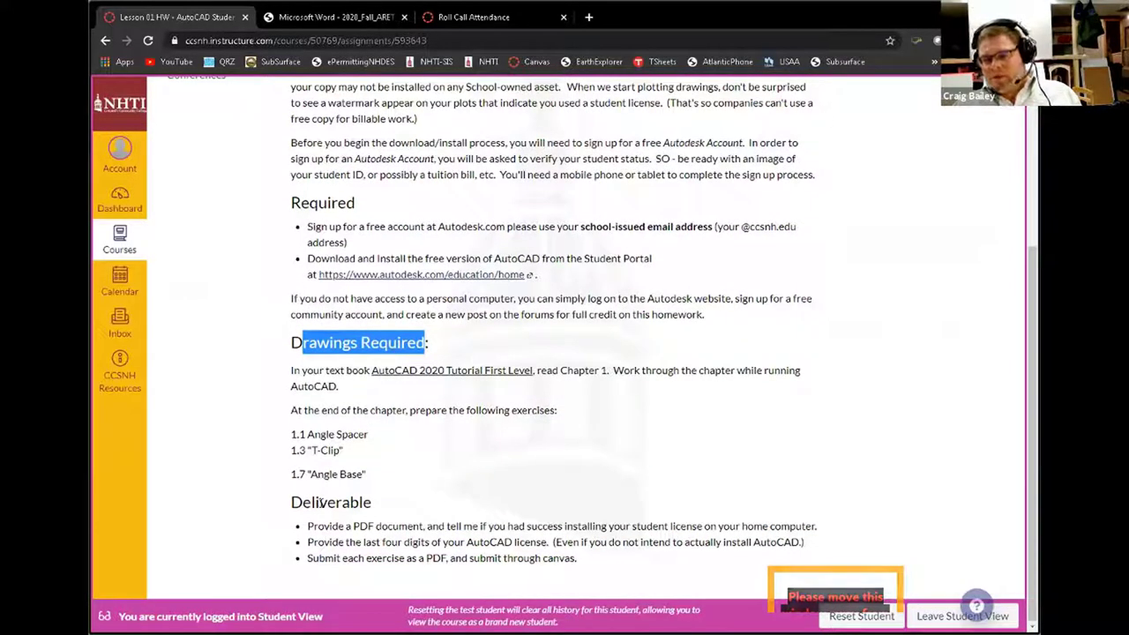
scroll(420, 233, up, 4)
scroll(486, 335, down, 3)
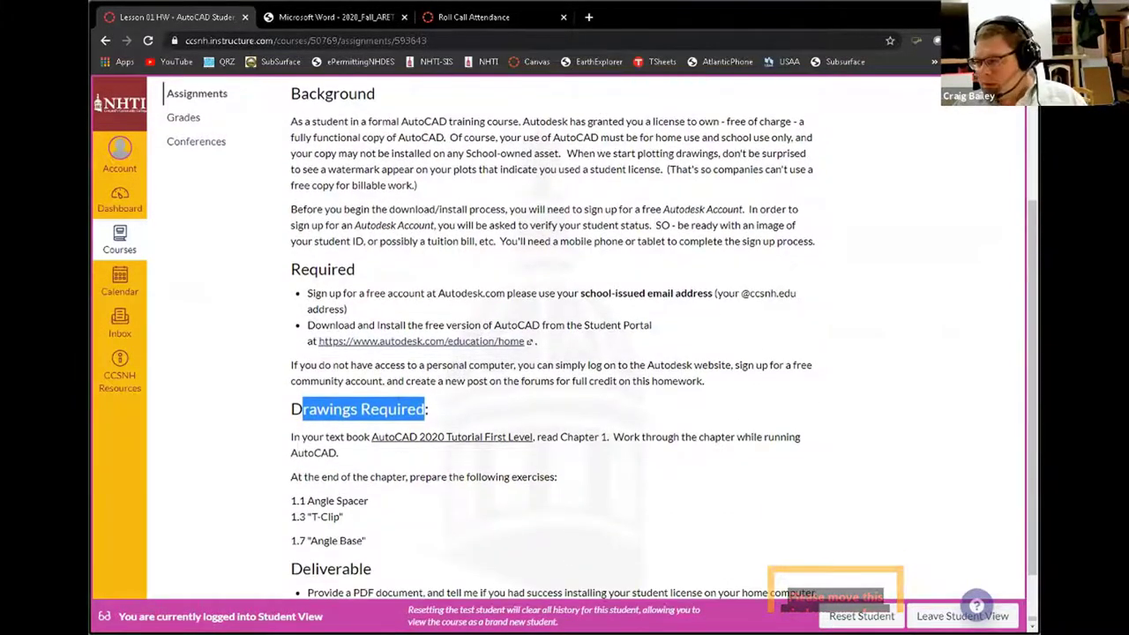
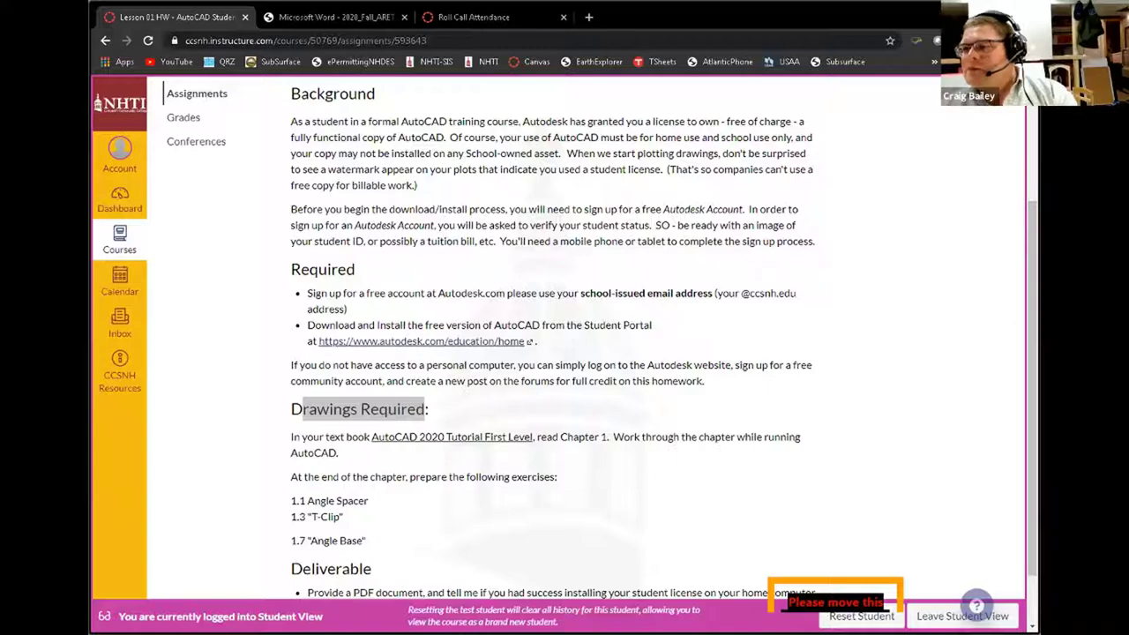
Step: Back in the browser, open the course Discussions page showing the 'welcome to AutoCAD 2D' topic
key(alt+Tab)
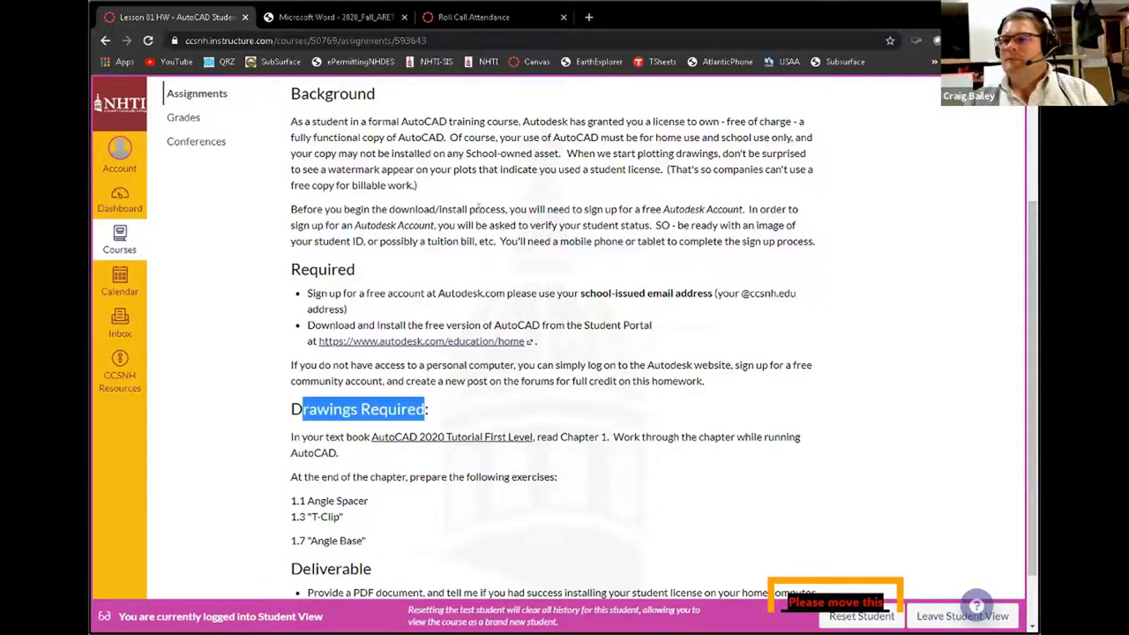
click(478, 209)
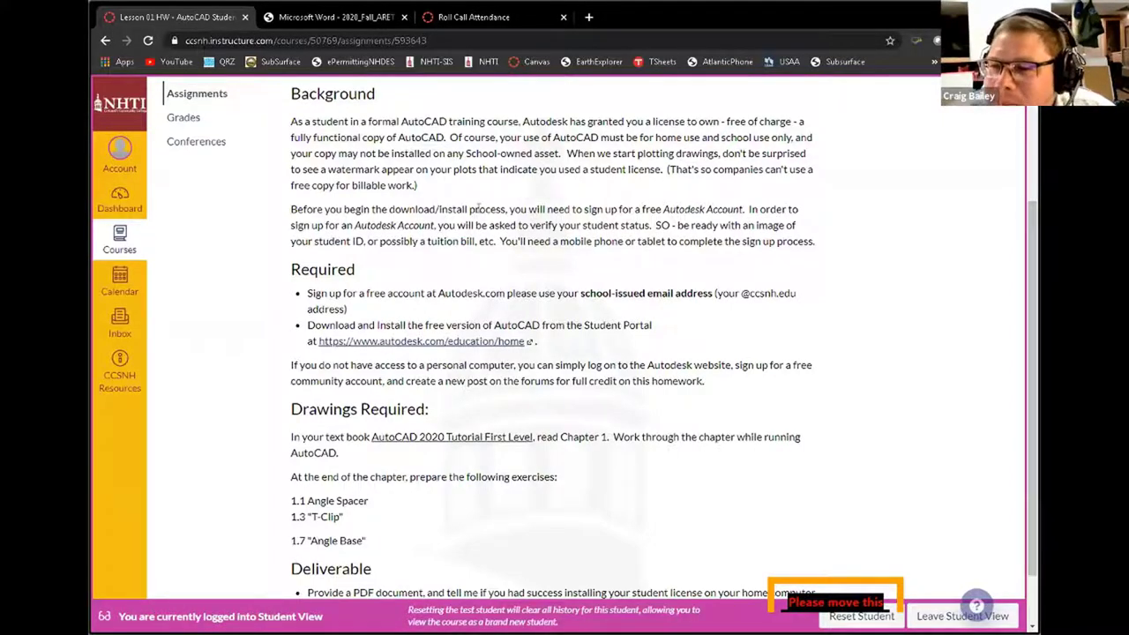
scroll(265, 220, up, 2)
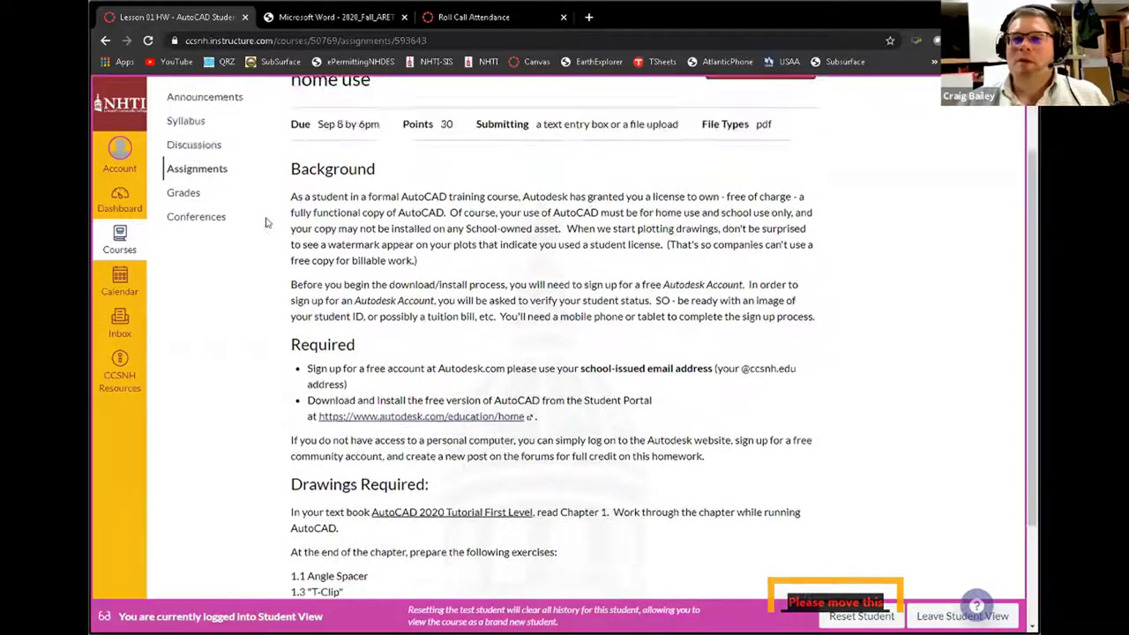
click(179, 243)
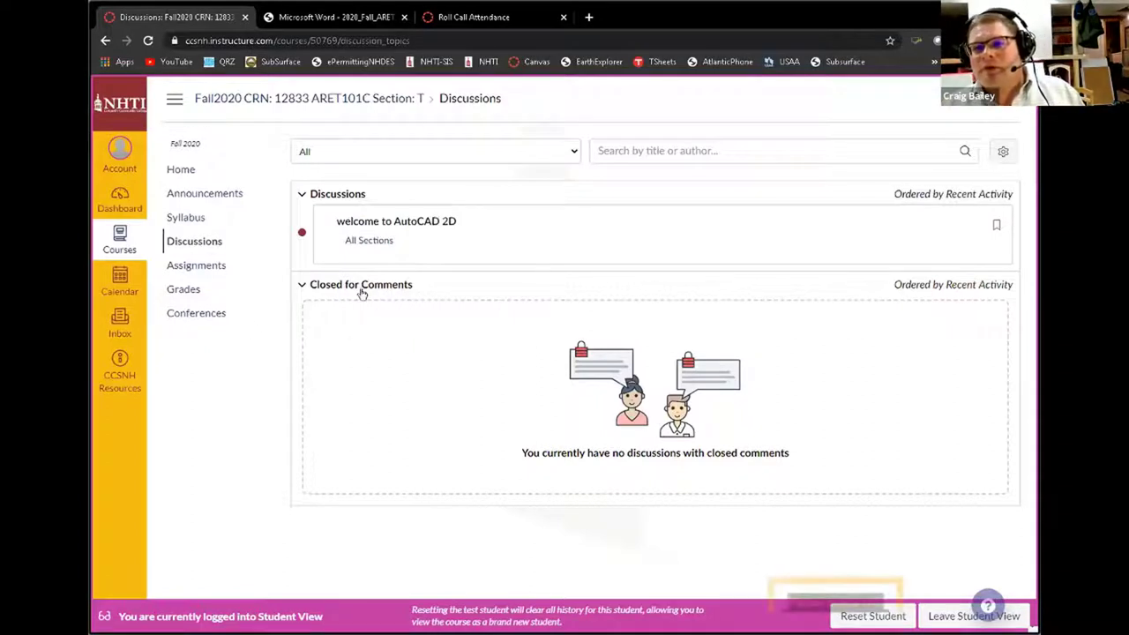
click(189, 268)
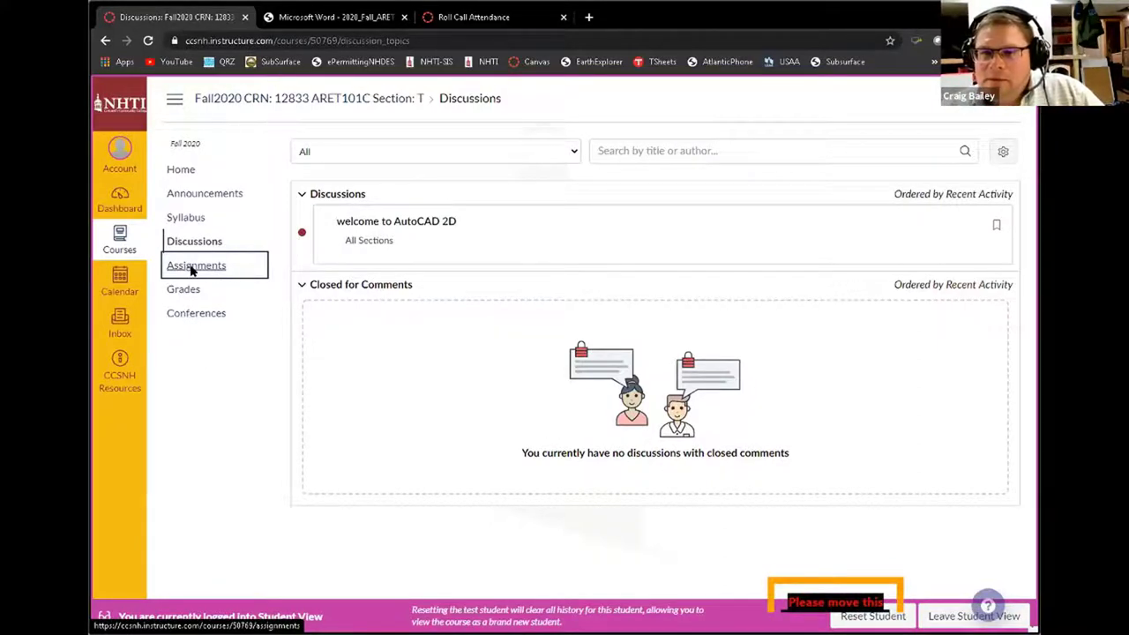
Step: Preview Lesson 01 HW, Lesson 01 Lab 1 and Portfolio, returning to the Assignments list after each
click(193, 273)
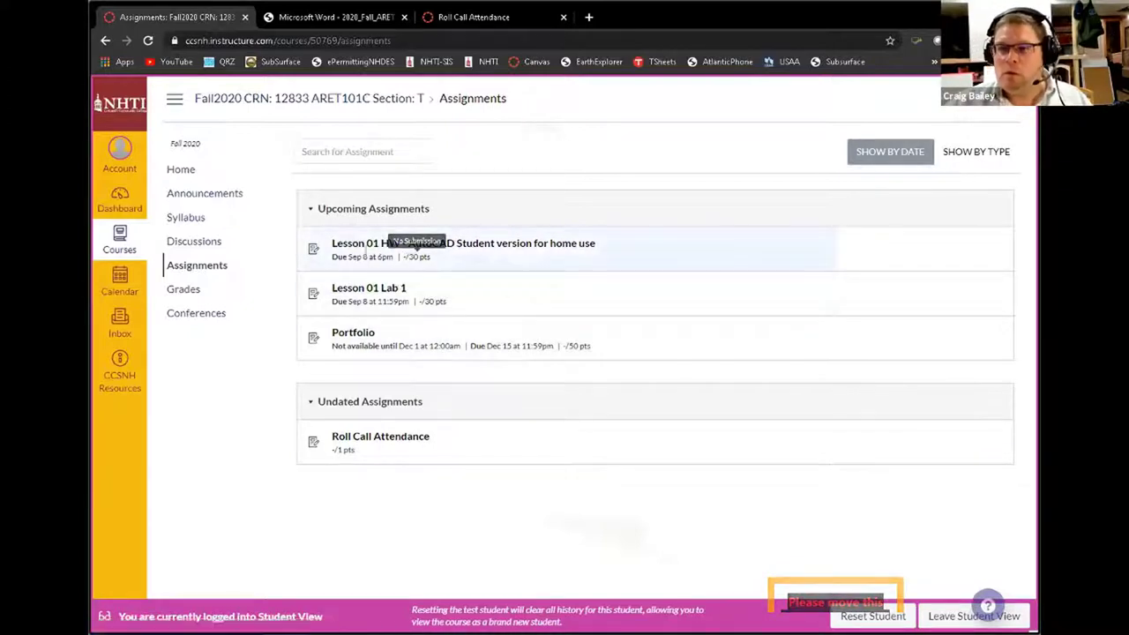
click(351, 247)
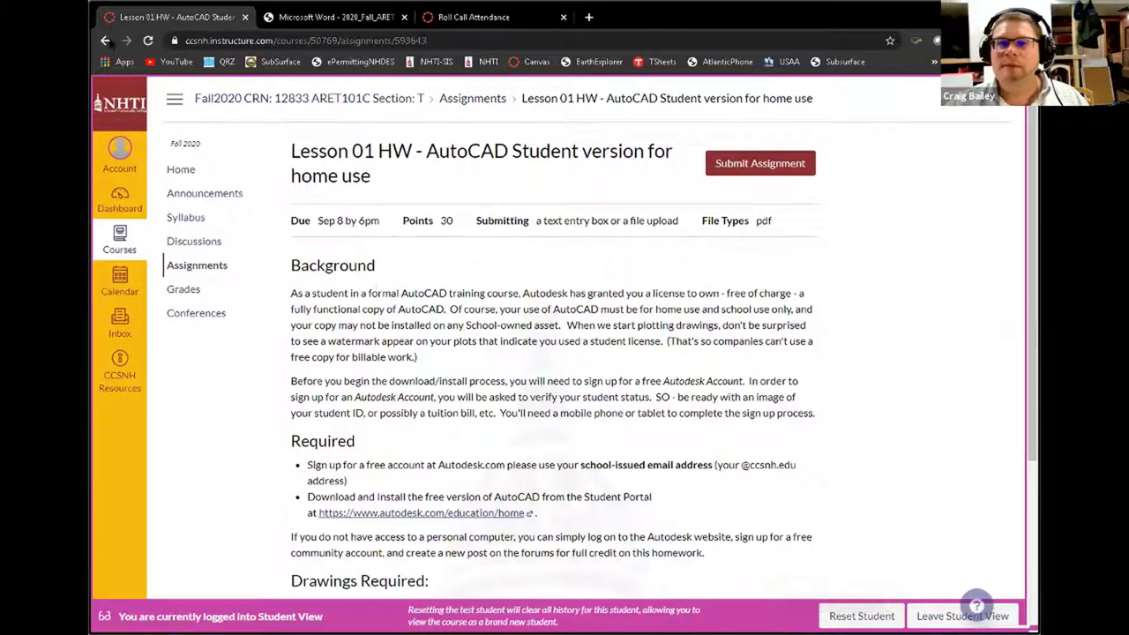
key(alt+Left)
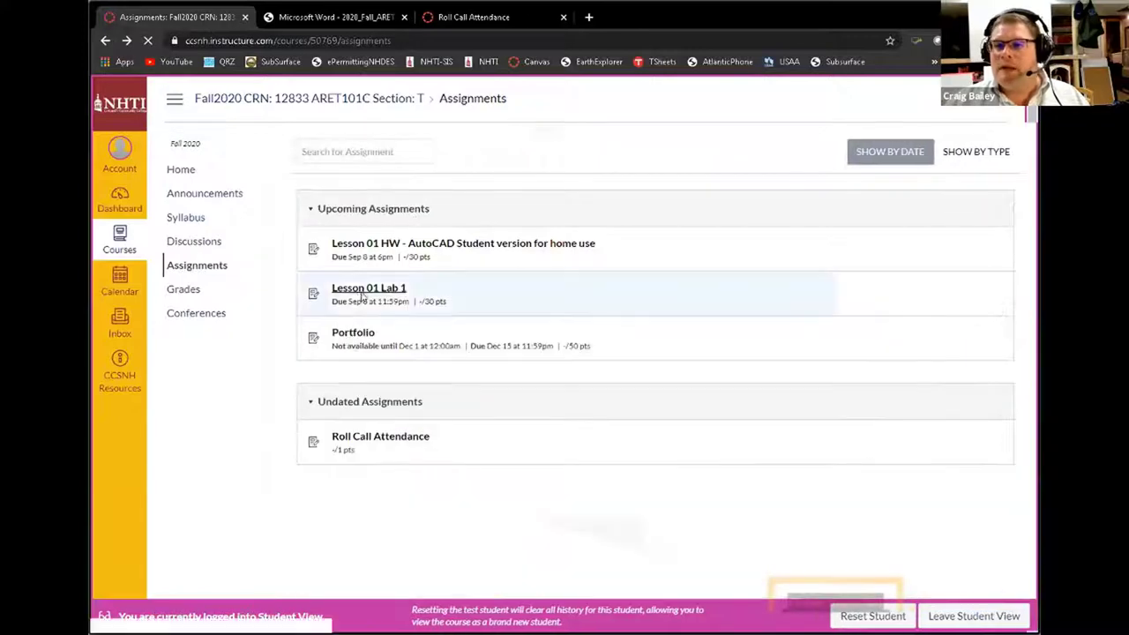
click(357, 289)
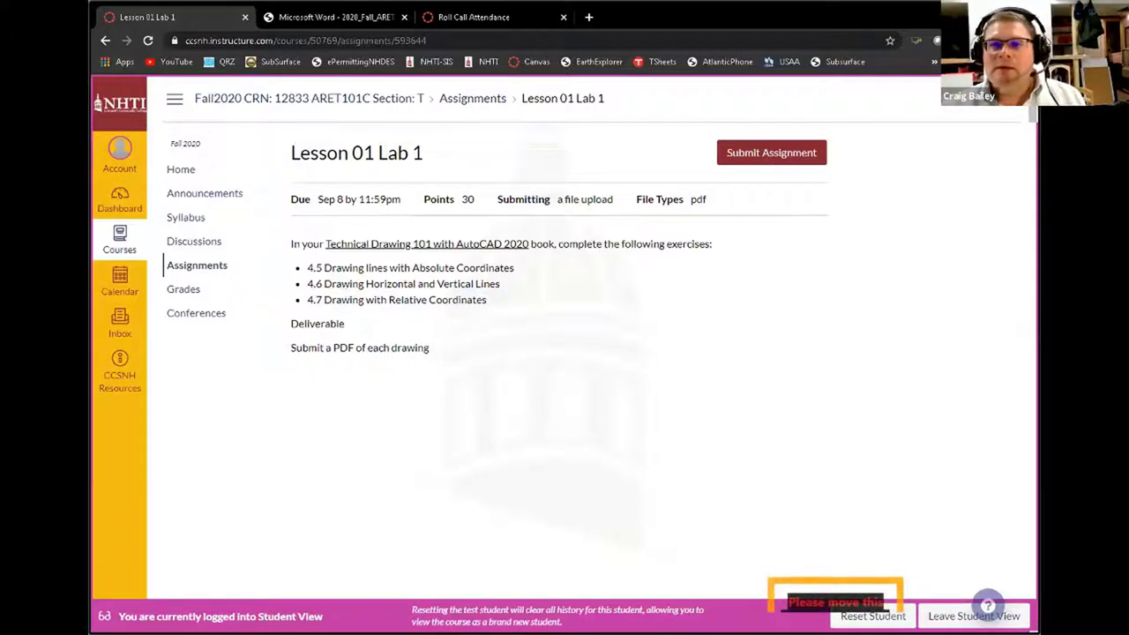
click(102, 43)
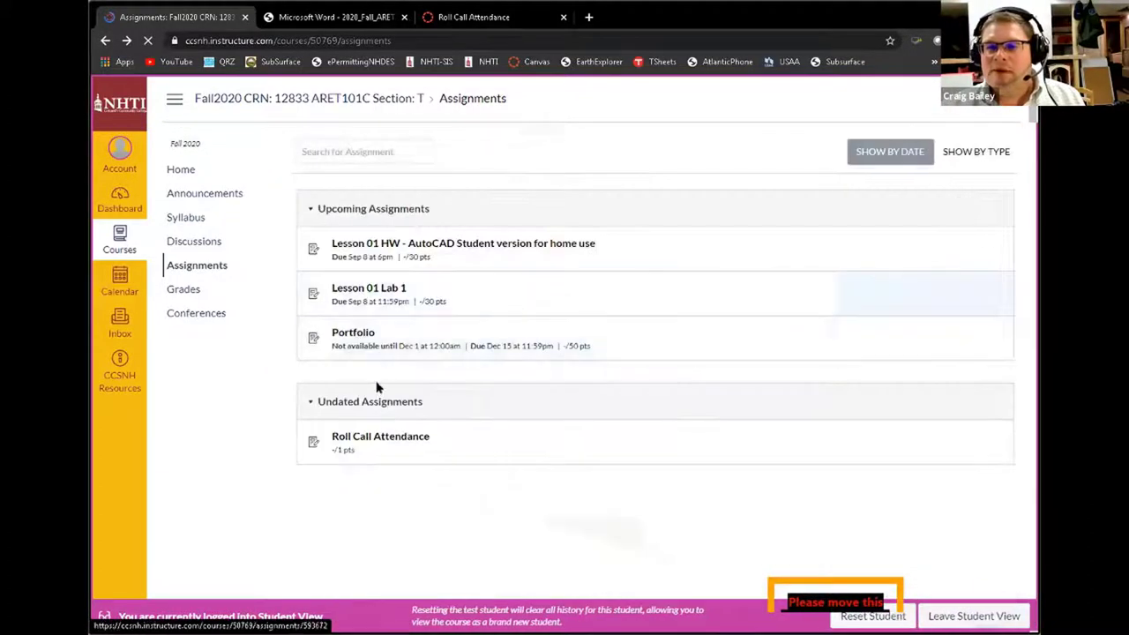
click(357, 337)
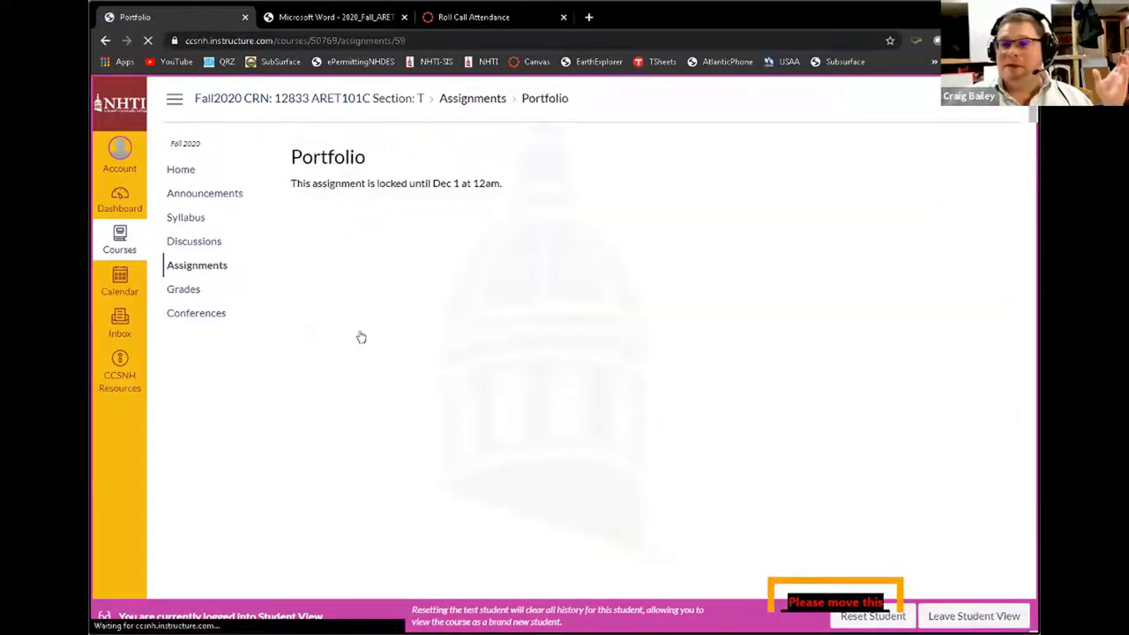
click(105, 41)
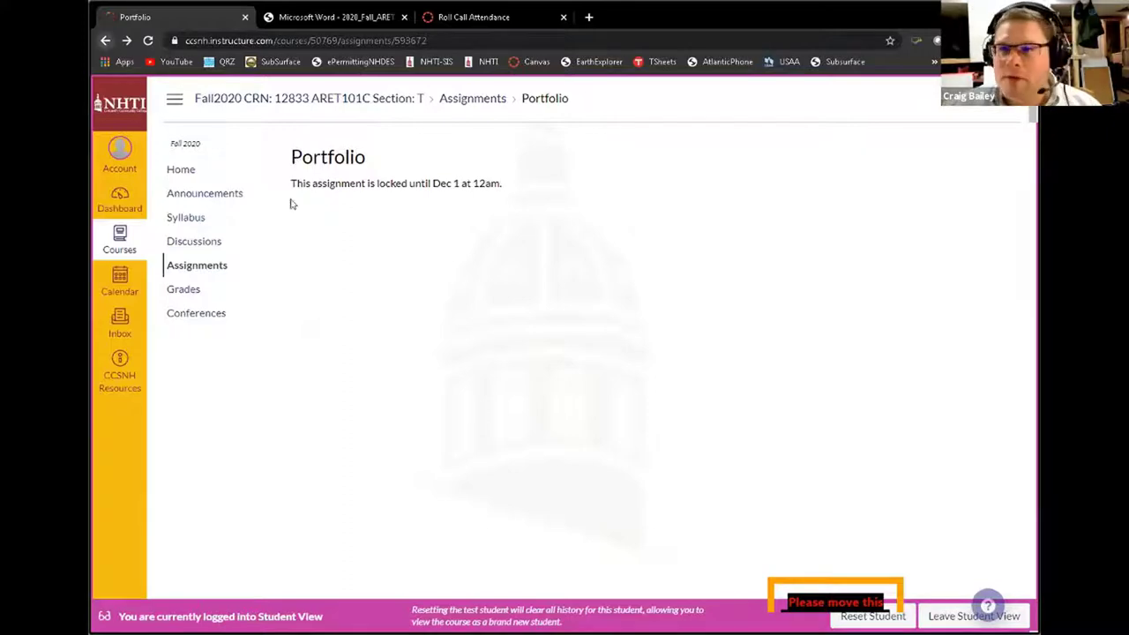
Step: Bring up the 2020_Fall_ARET101C_rev2.pdf tab and scroll down to the Portfolio Required specifications
click(330, 18)
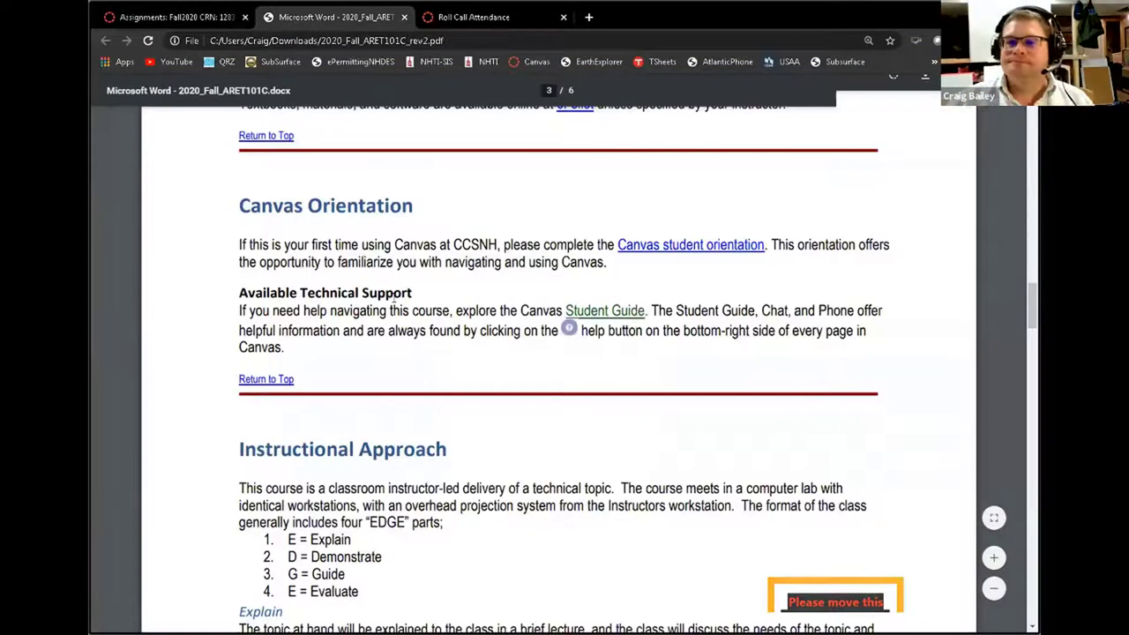
scroll(394, 305, down, 3)
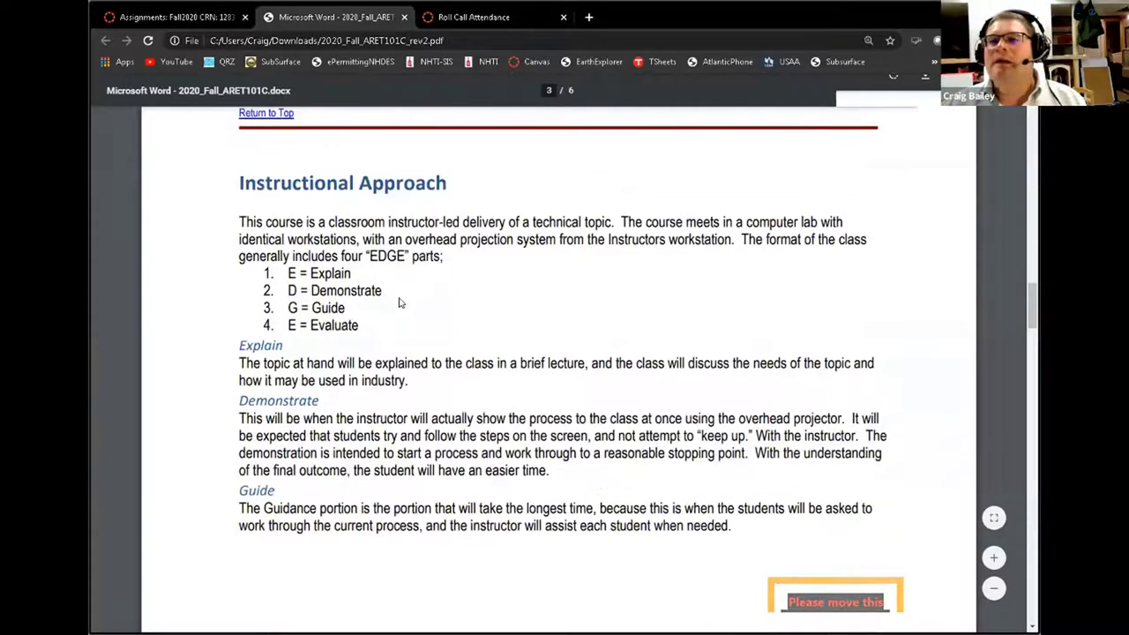
scroll(399, 302, down, 7)
scroll(351, 367, down, 8)
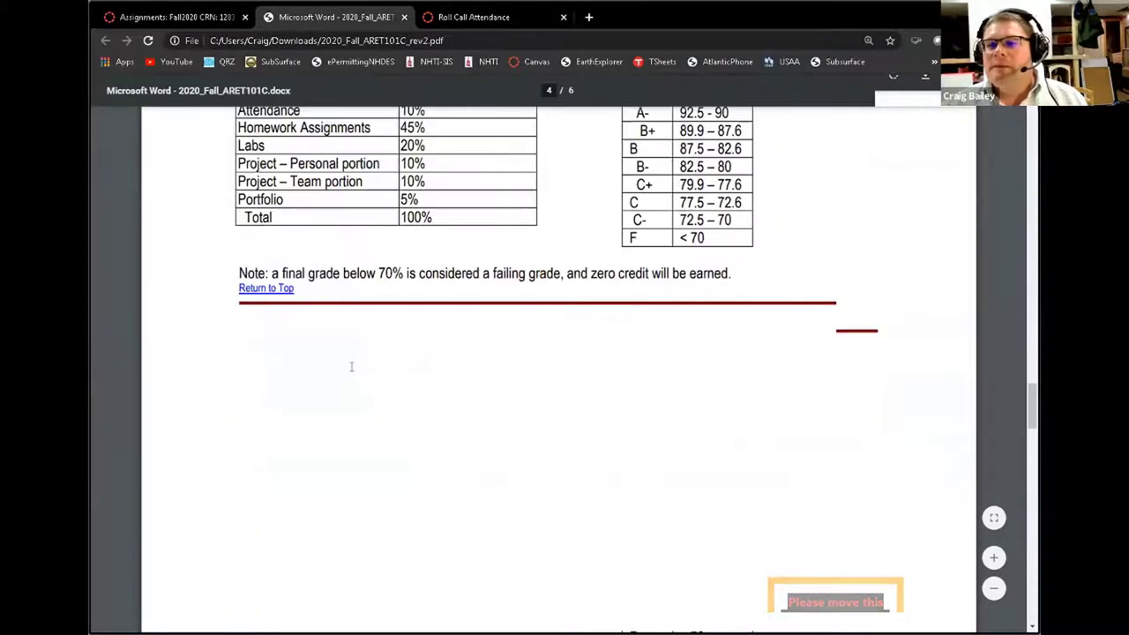
scroll(351, 366, down, 10)
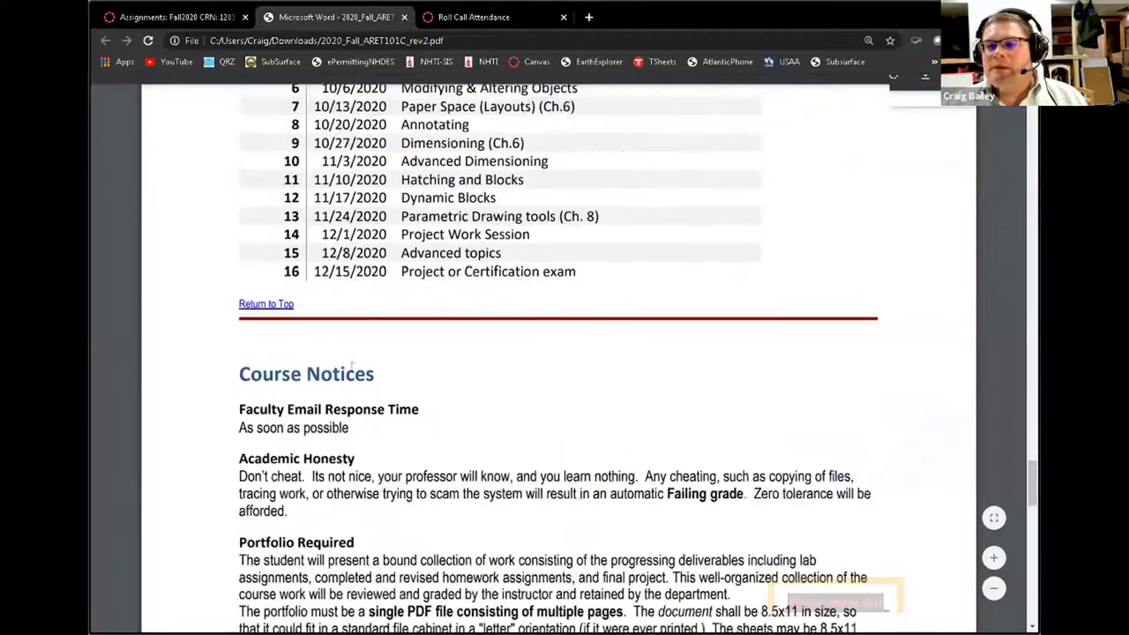
scroll(351, 367, up, 2)
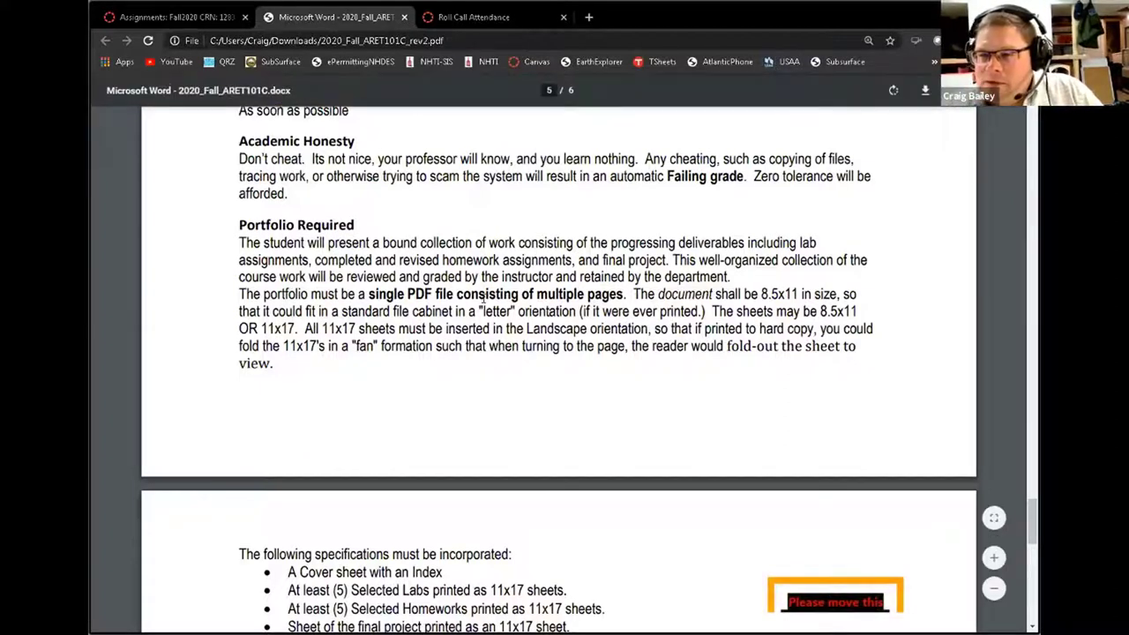
Step: Scroll down to page 6's portfolio specifications, then back up to page 3's Canvas Orientation
scroll(490, 303, down, 2)
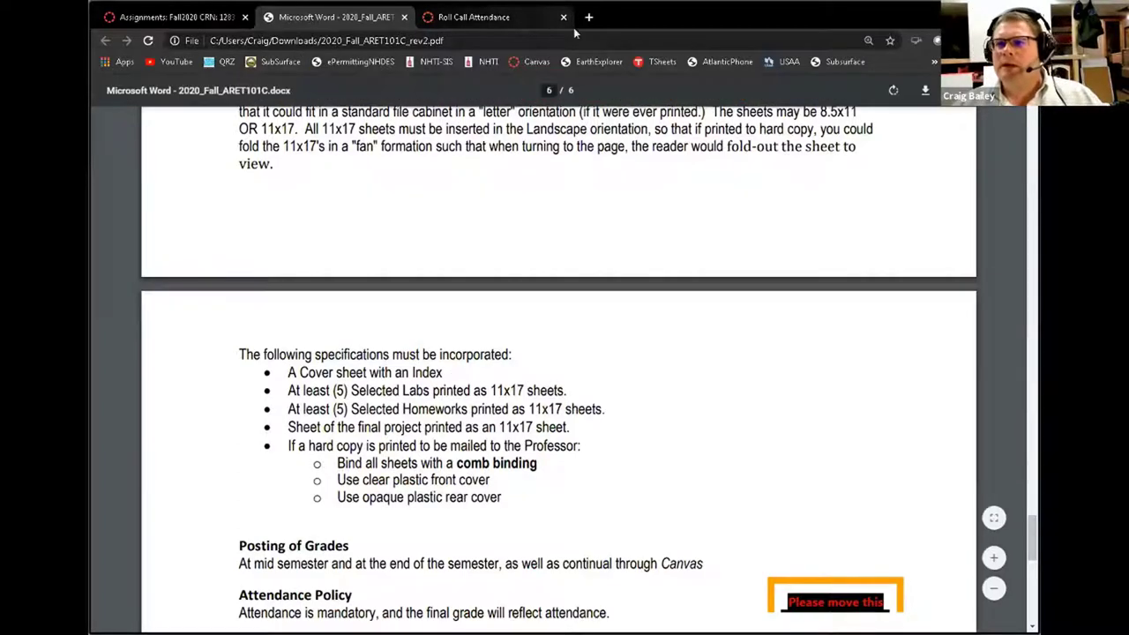
scroll(368, 403, up, 10)
scroll(368, 403, up, 15)
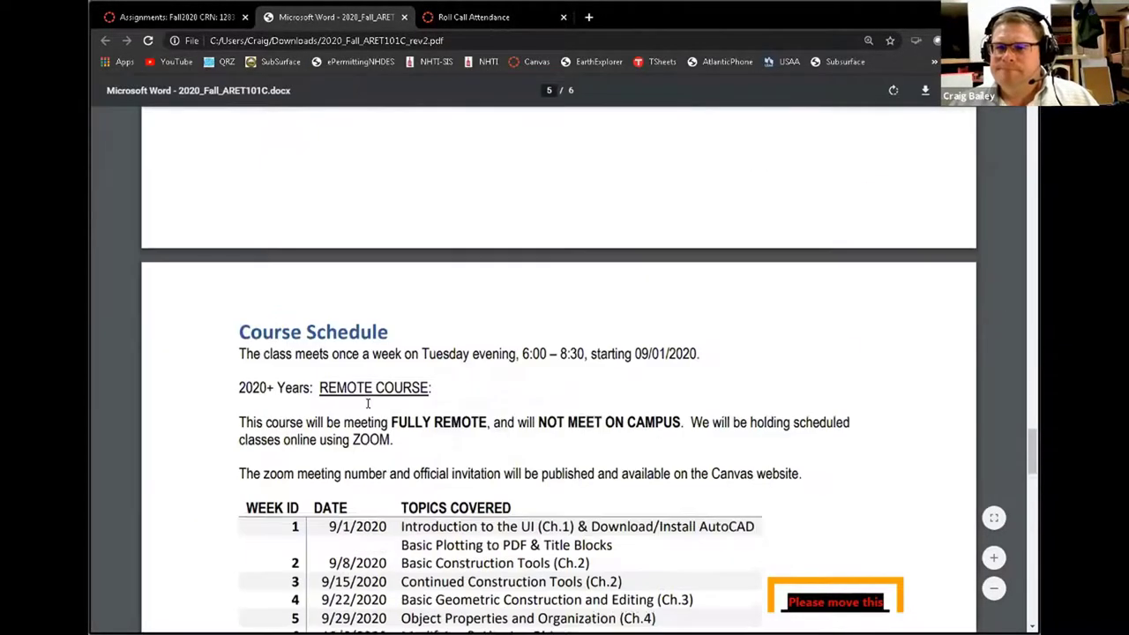
scroll(376, 406, up, 10)
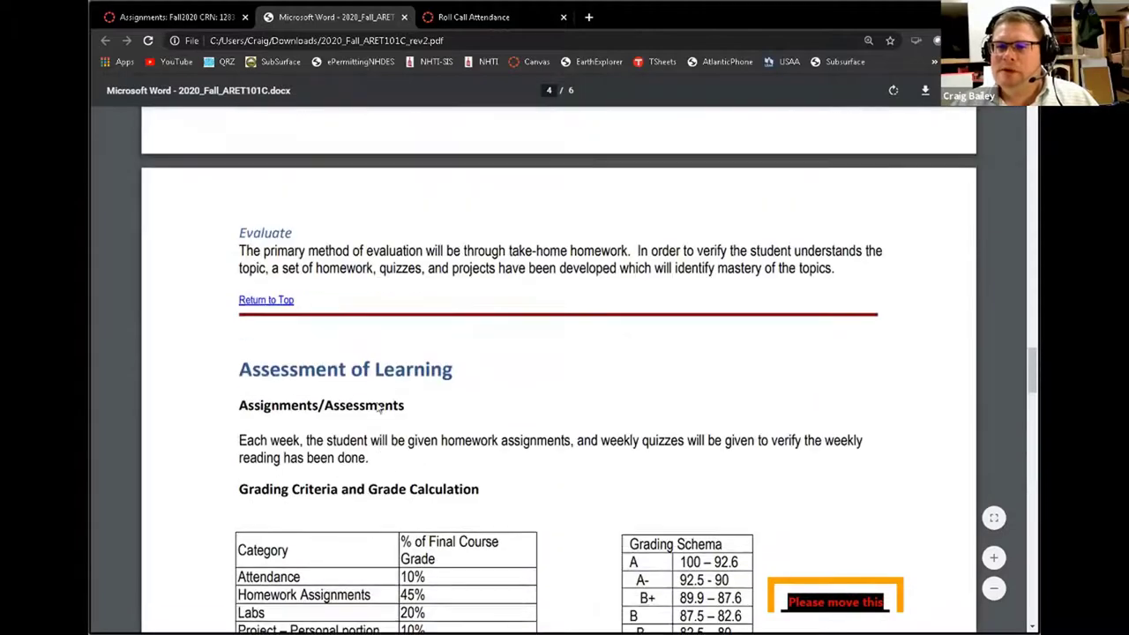
scroll(374, 361, up, 2)
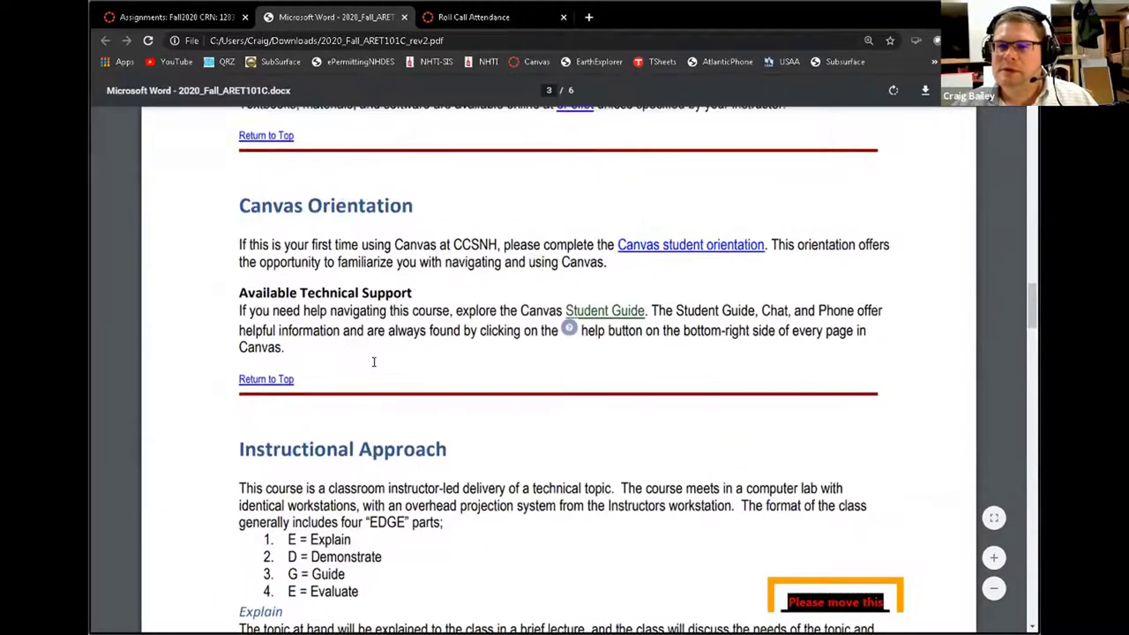
scroll(374, 367, down, 1)
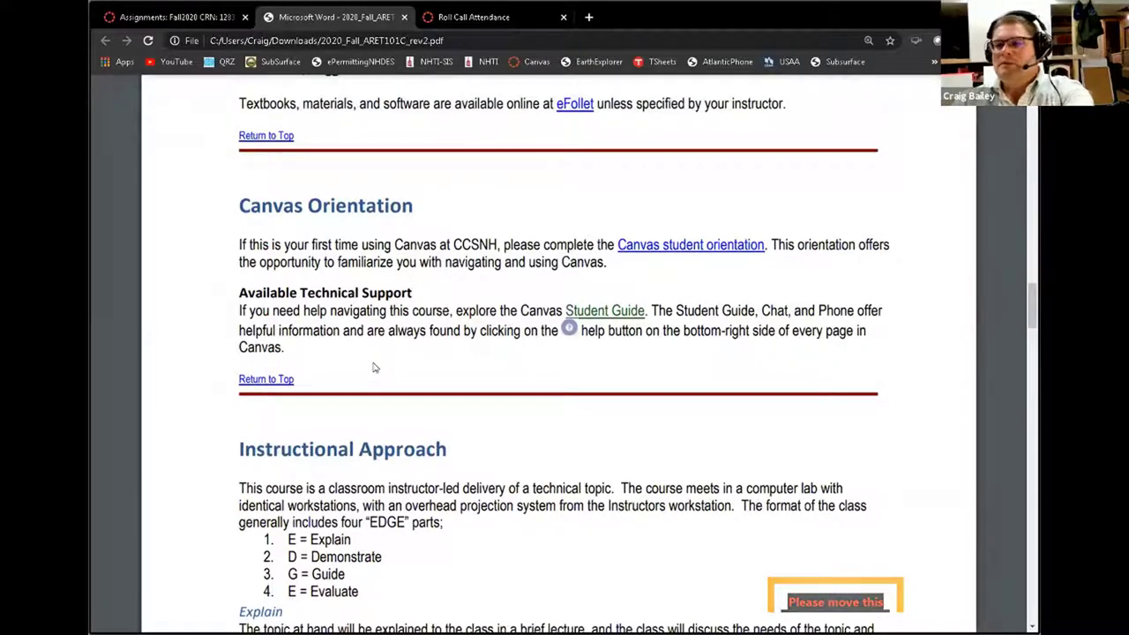
scroll(381, 357, down, 1)
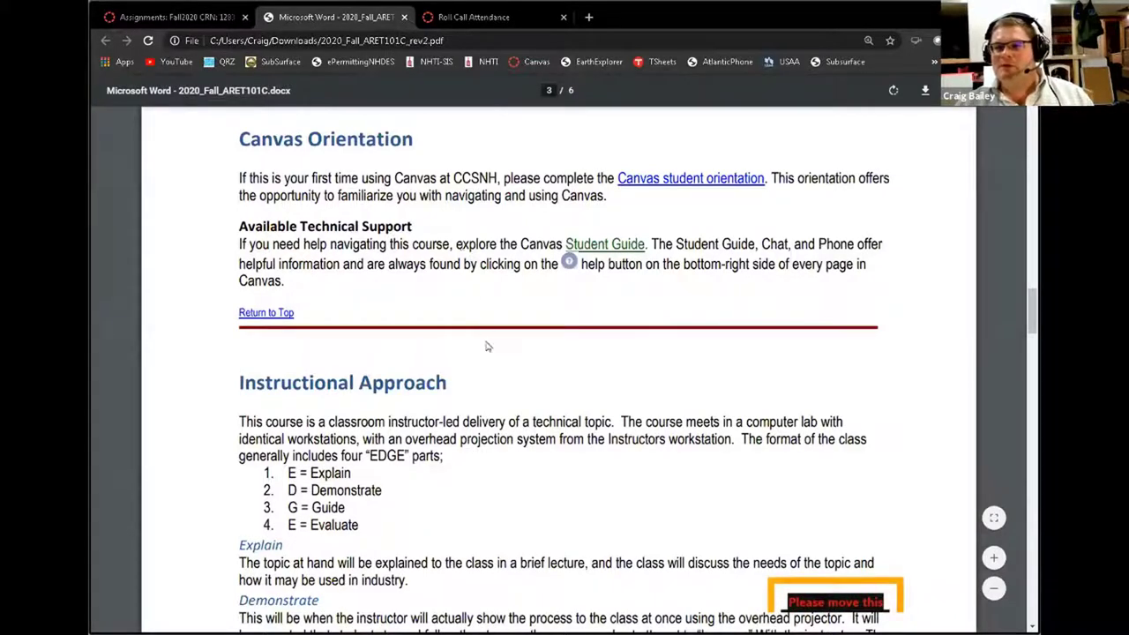
Step: Scroll down until the Explain, Demonstrate and Guide paragraphs are fully visible
scroll(485, 343, down, 2)
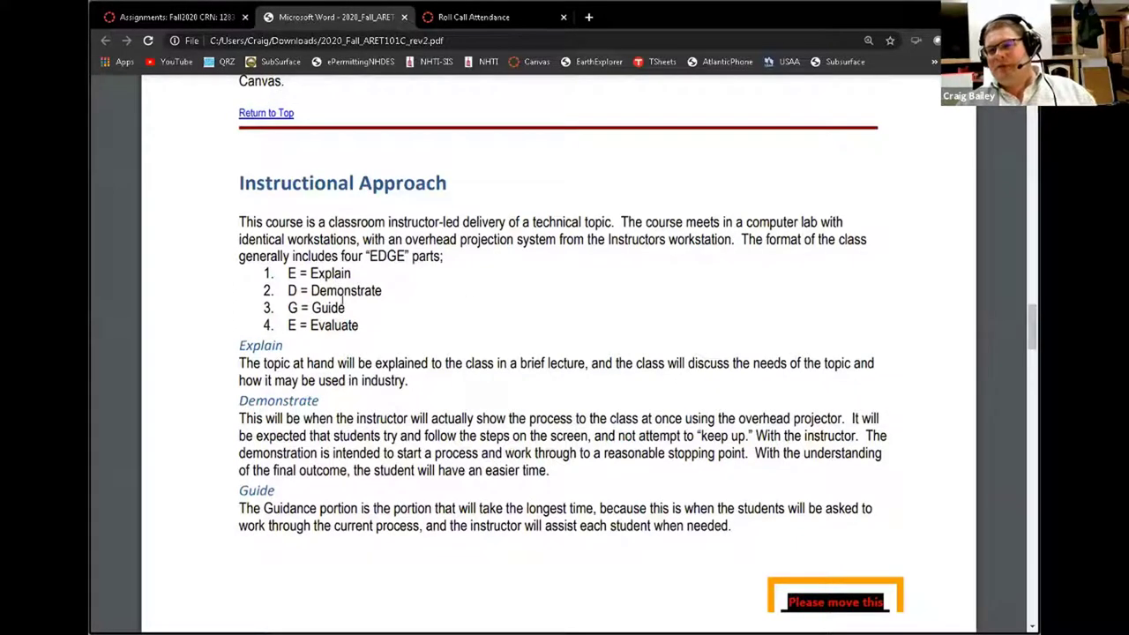
scroll(461, 348, down, 1)
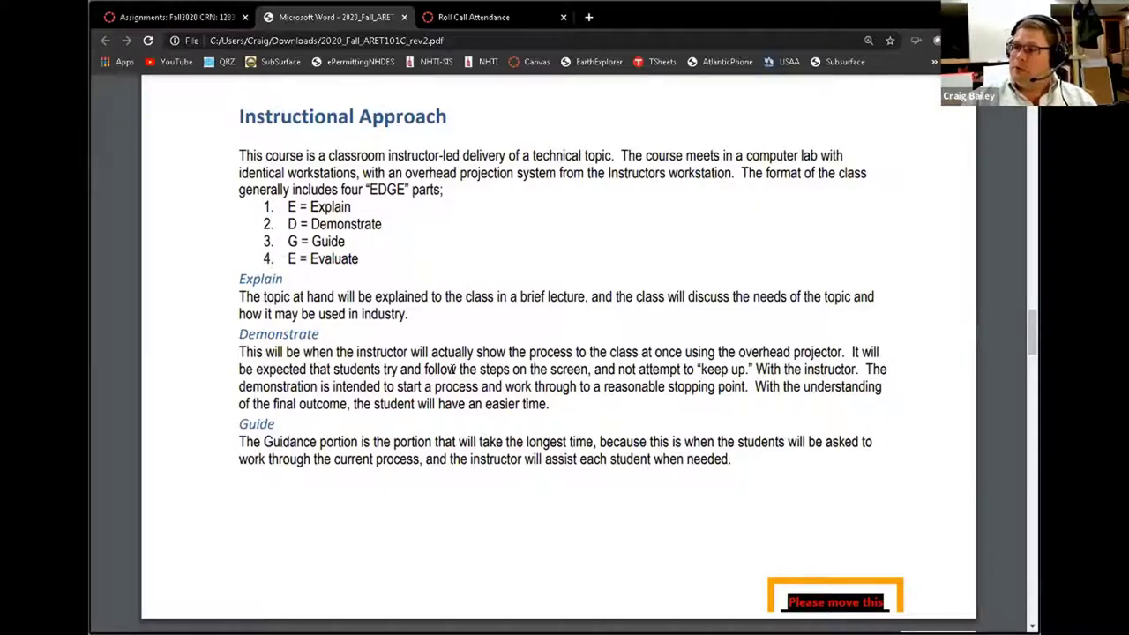
Step: Scroll down to page 4's grade category table and grading schema
scroll(429, 378, down, 5)
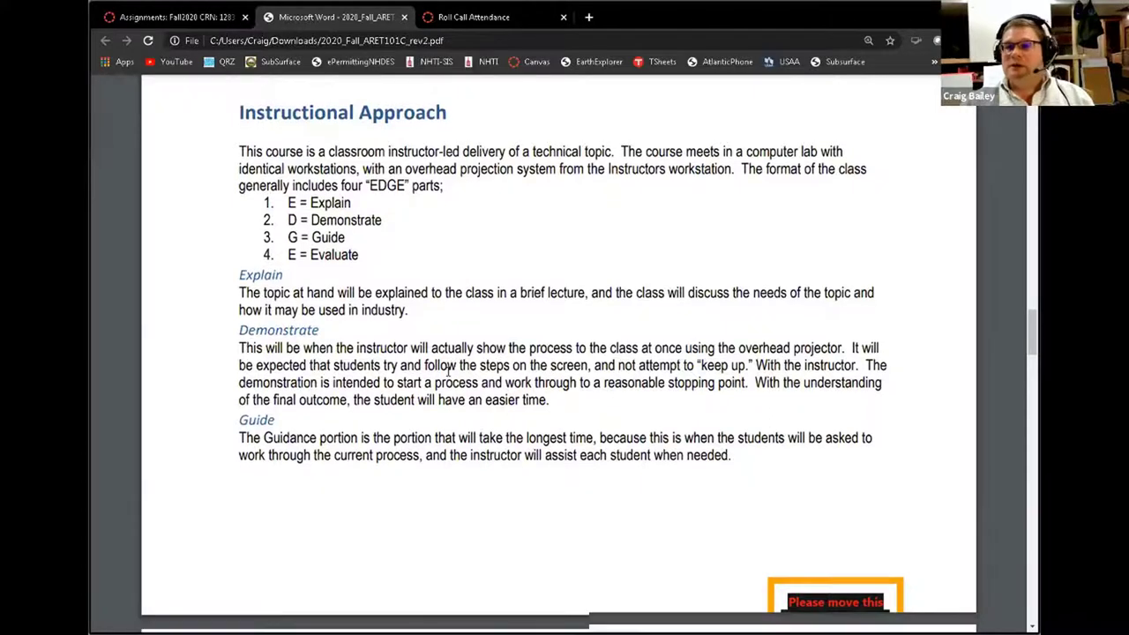
scroll(504, 368, down, 3)
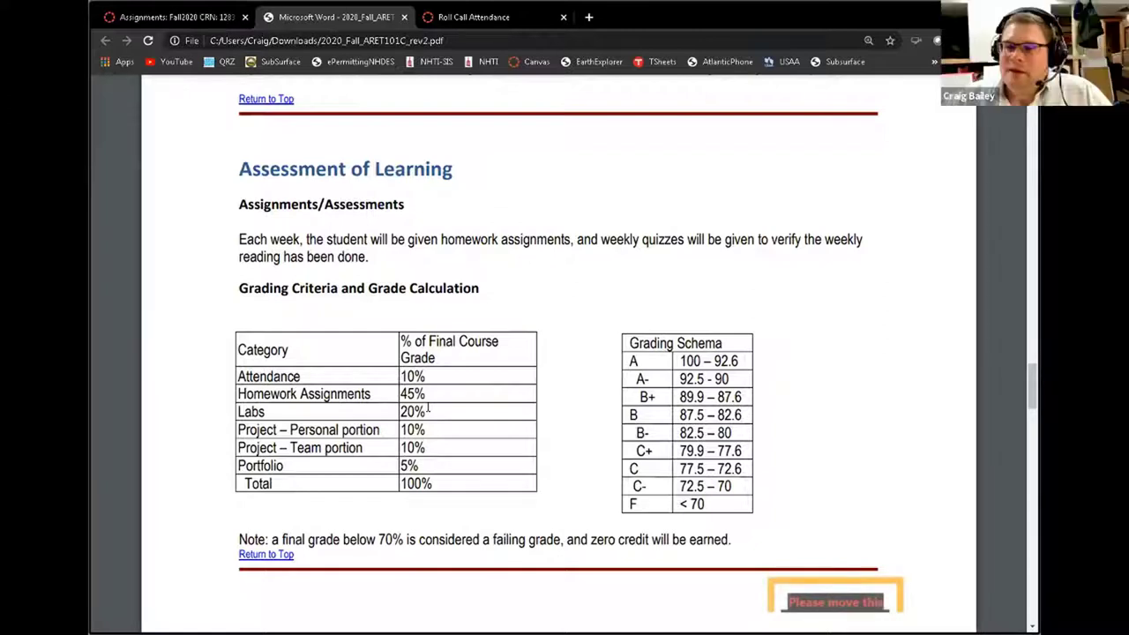
Step: Switch to the Assignments: Fall2020 CRN tab listing Lesson 01 HW, Lab 1 and Portfolio
click(167, 17)
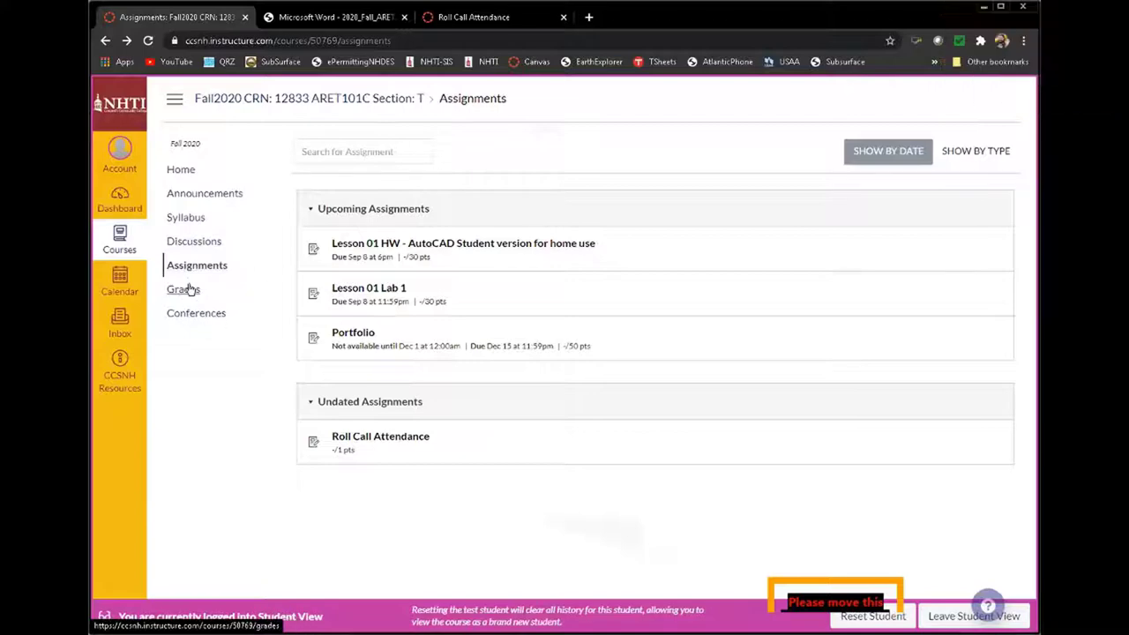
Step: In the syllabus PDF, highlight the 20% Labs weight in the grading criteria table
click(328, 18)
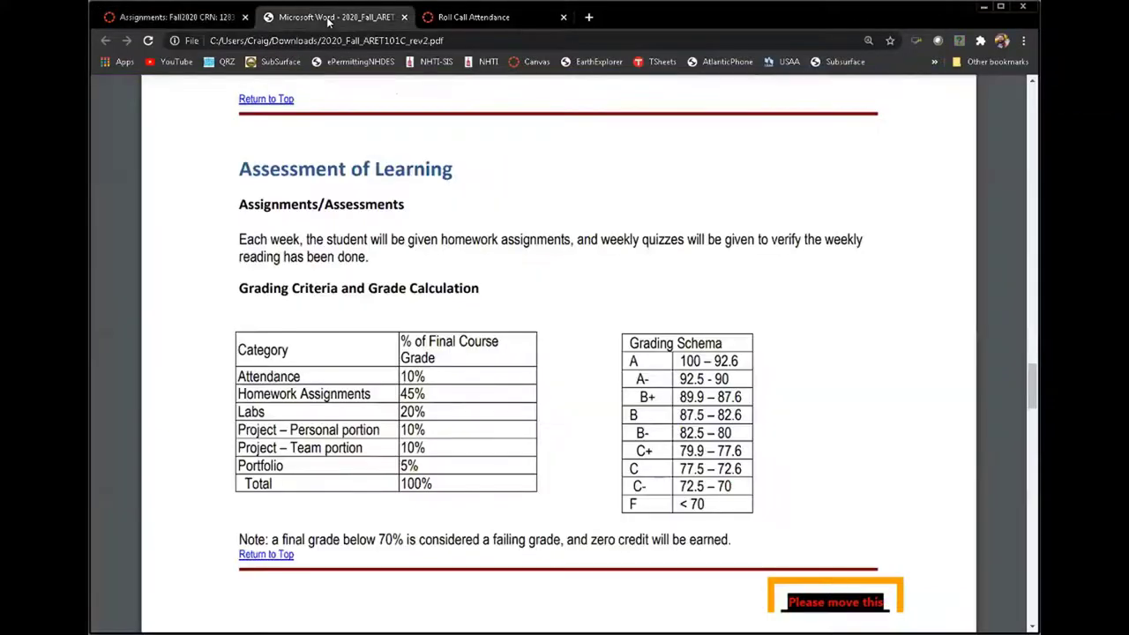
scroll(471, 414, up, 4)
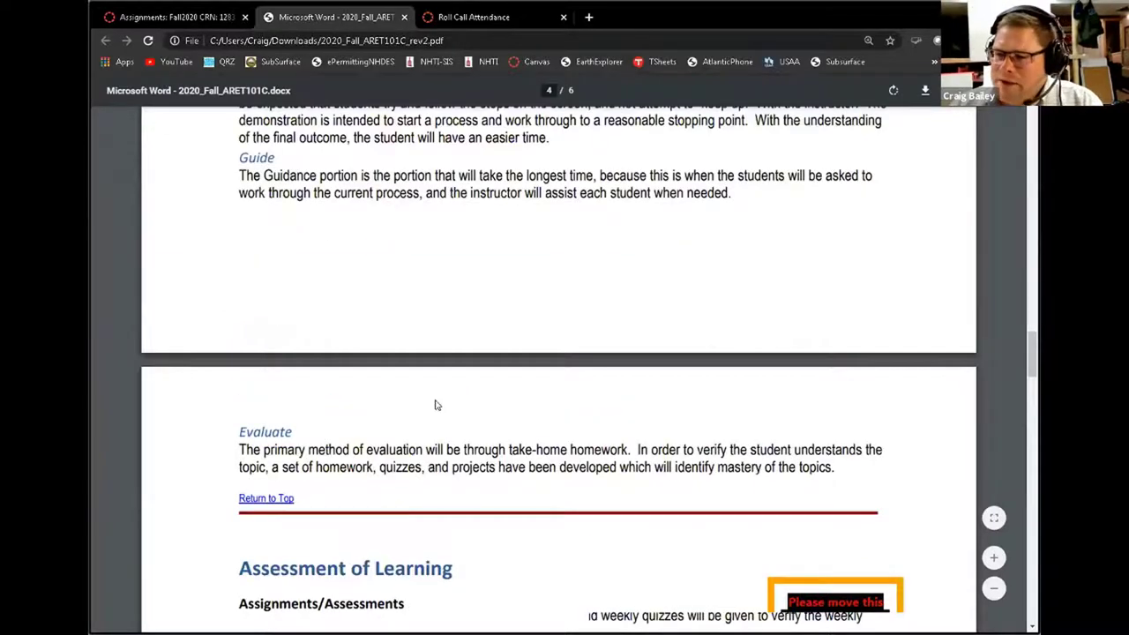
scroll(441, 410, down, 2)
scroll(443, 401, down, 2)
scroll(445, 392, down, 2)
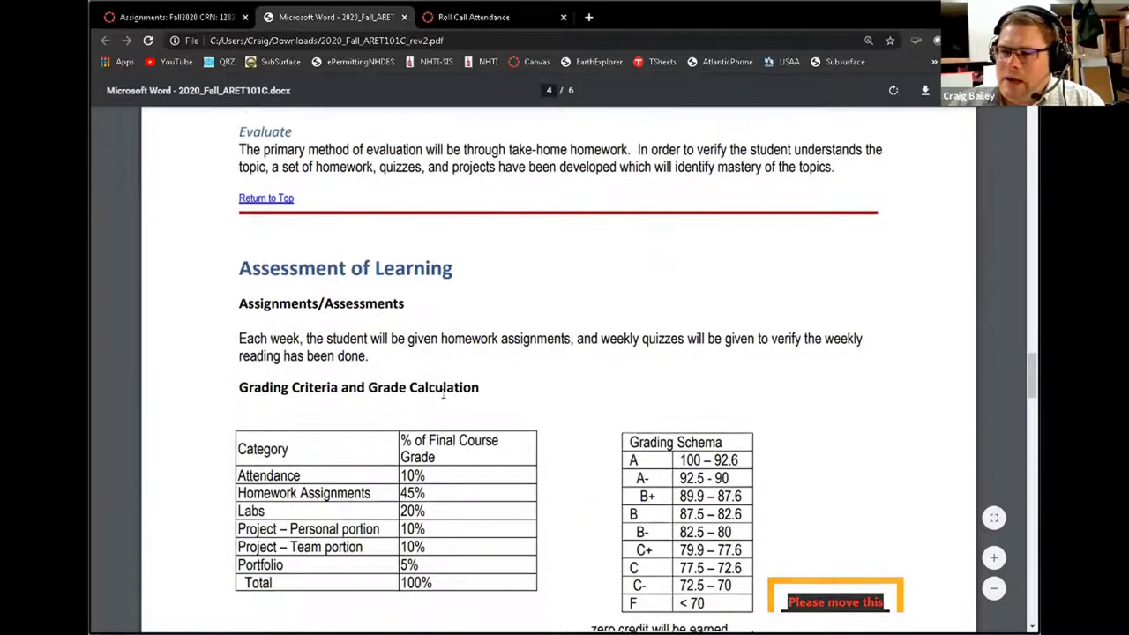
scroll(369, 416, down, 2)
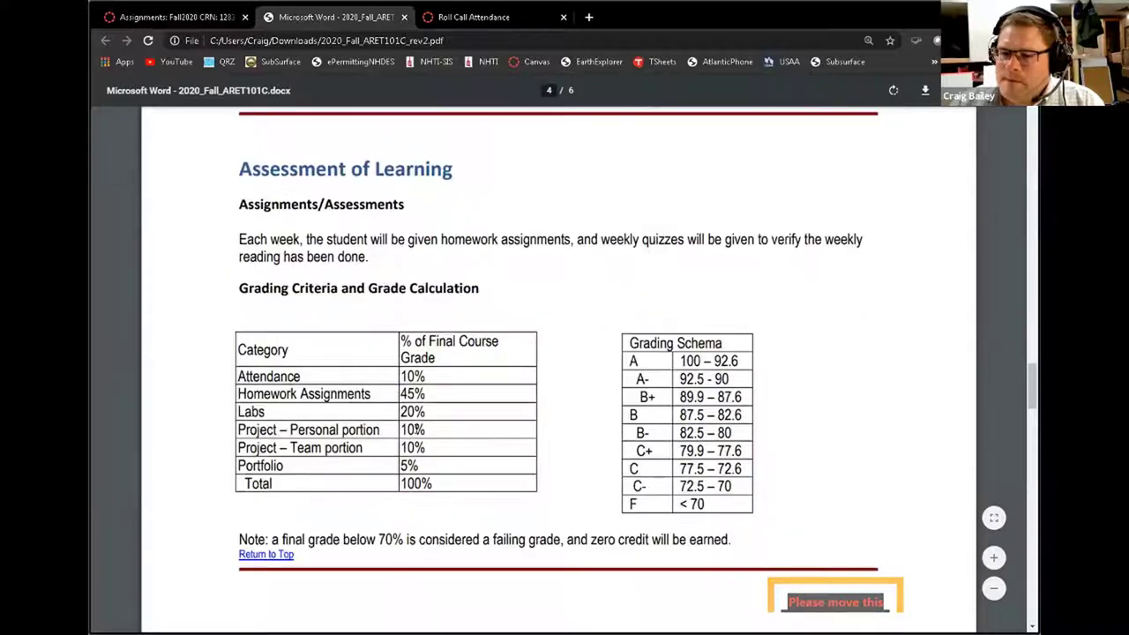
drag(431, 417, 402, 413)
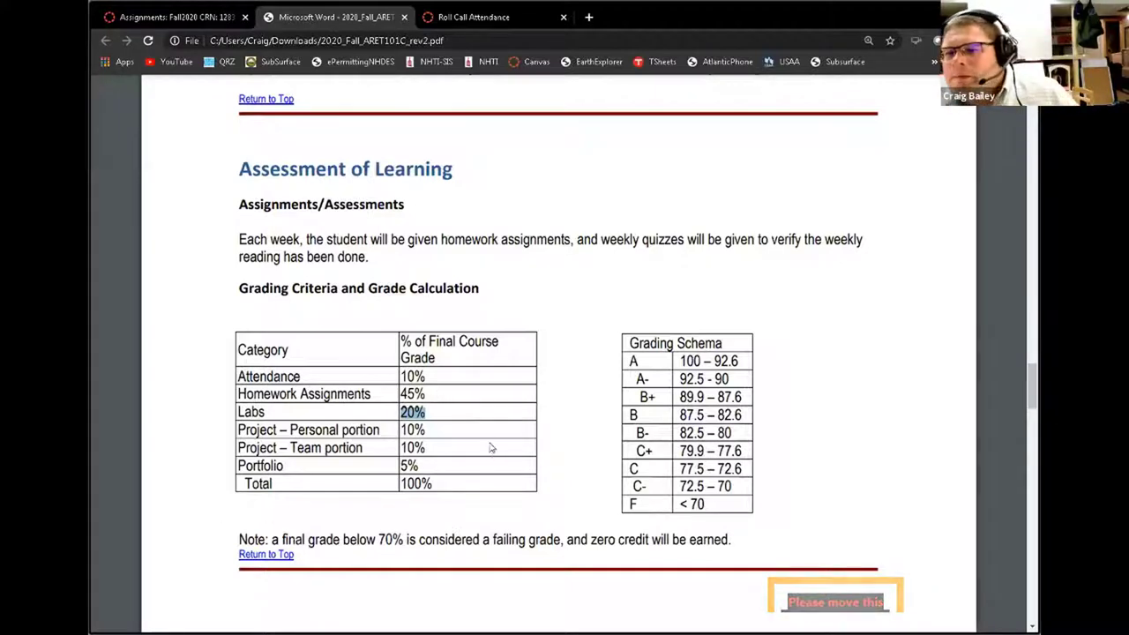
scroll(488, 467, down, 3)
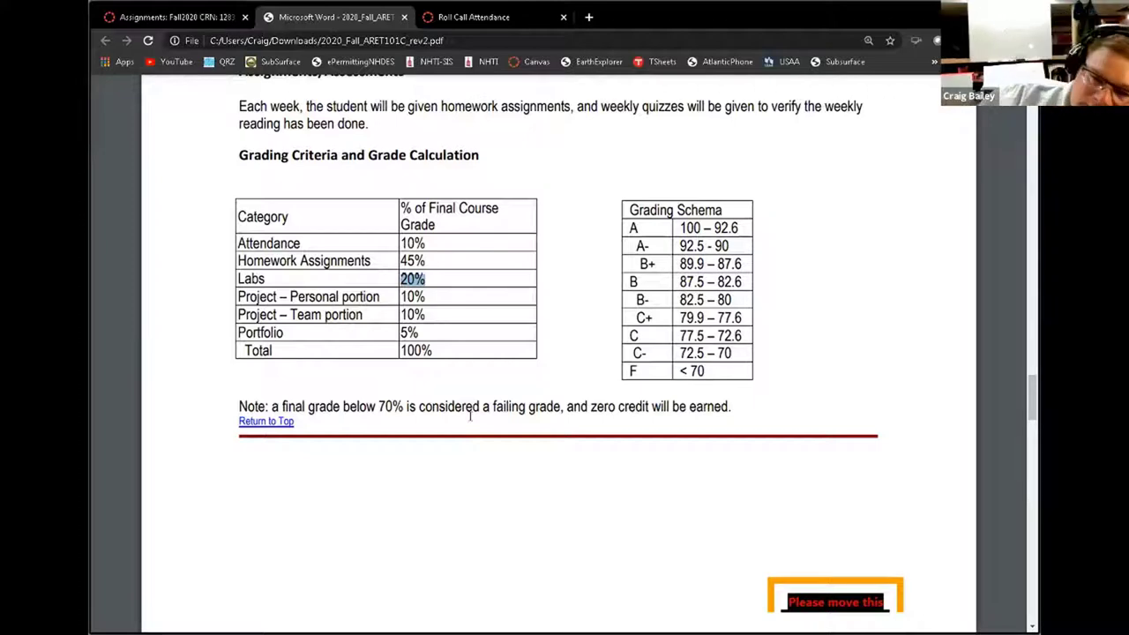
click(475, 369)
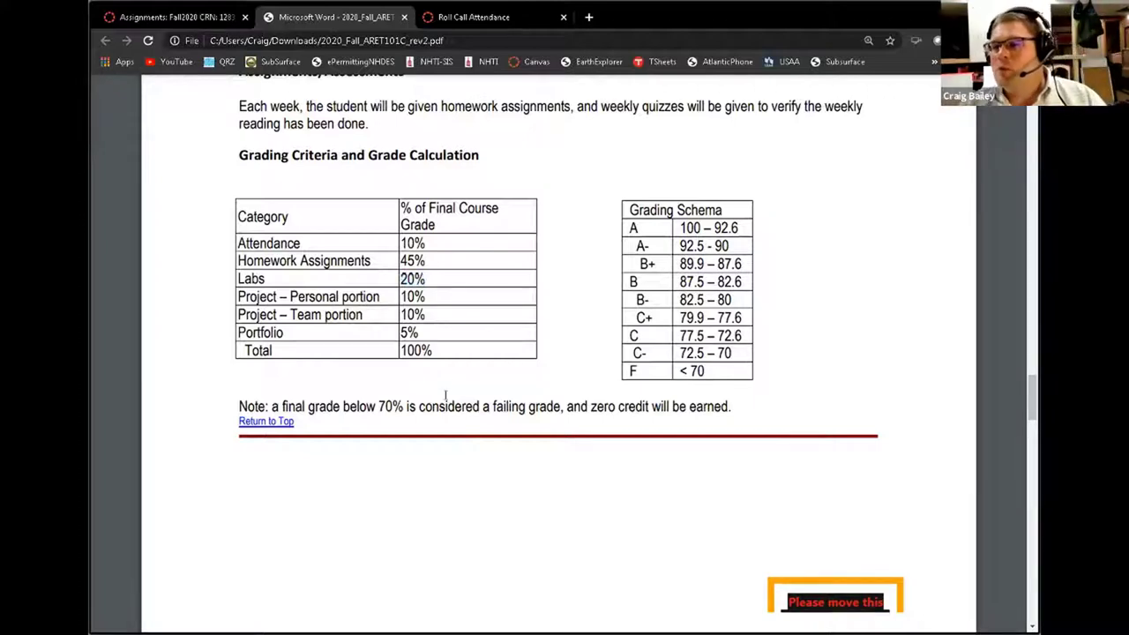
Step: Scroll down to the Course Schedule covering 9/1/2020 through 12/15/2020
scroll(445, 397, up, 1)
scroll(446, 397, up, 1)
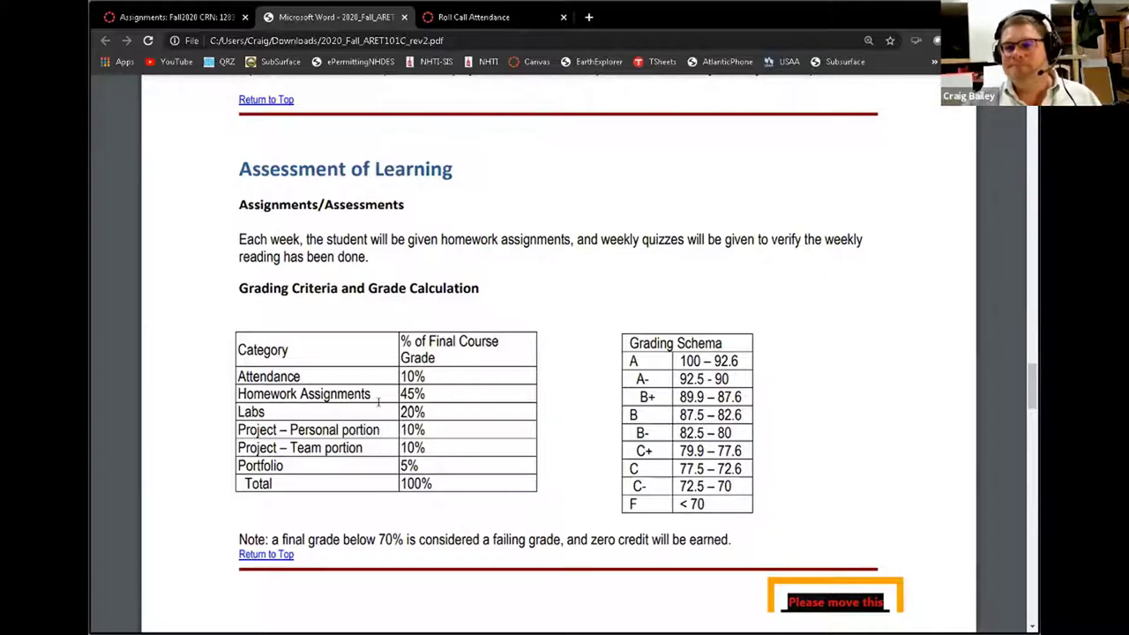
scroll(441, 358, down, 1)
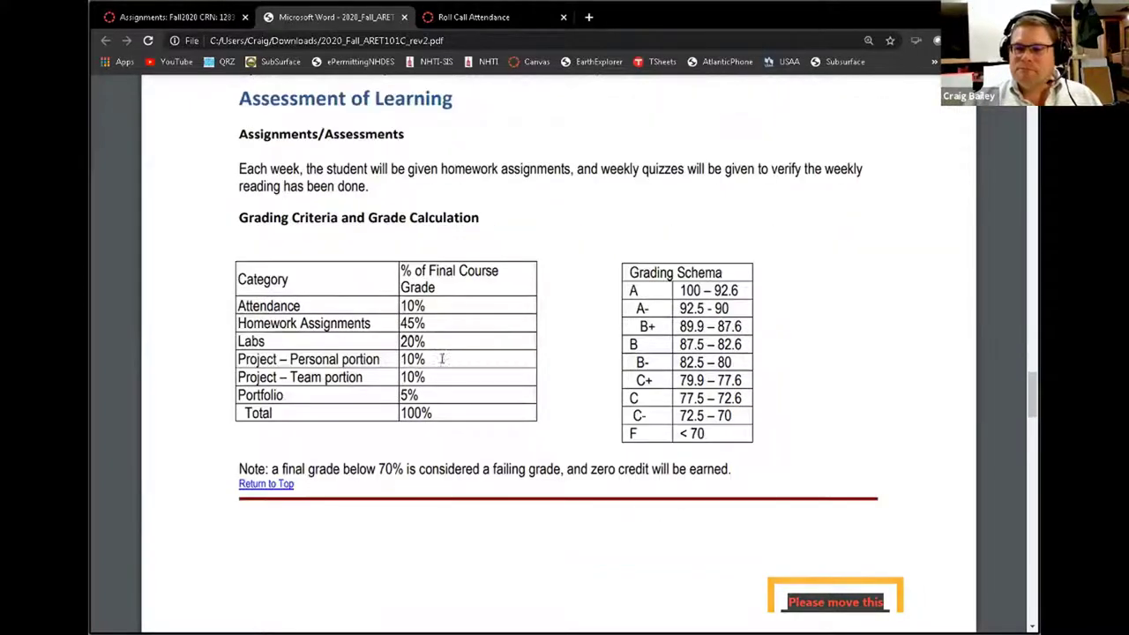
scroll(441, 359, down, 10)
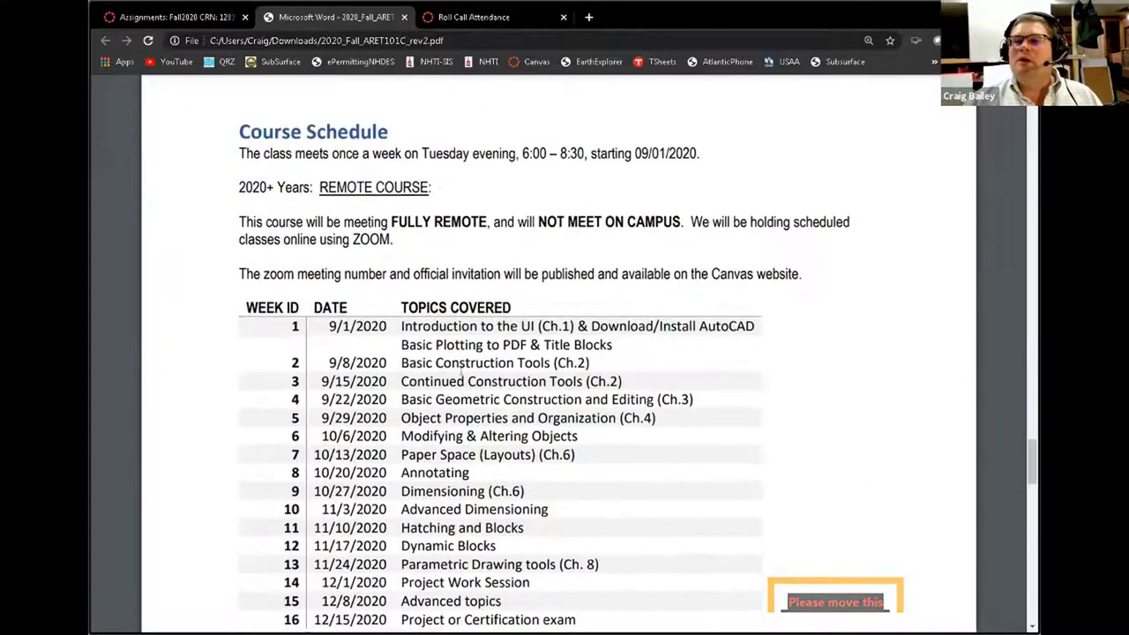
Step: Highlight the week 1 Download/Install AutoCAD topic in the schedule
scroll(460, 376, down, 2)
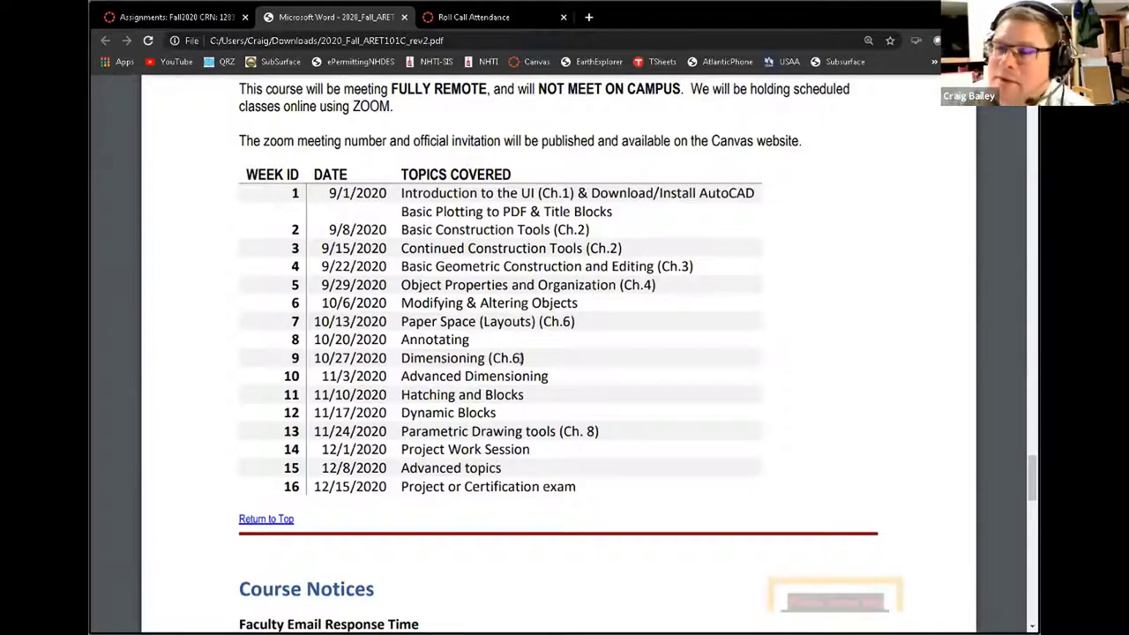
drag(756, 194, 588, 193)
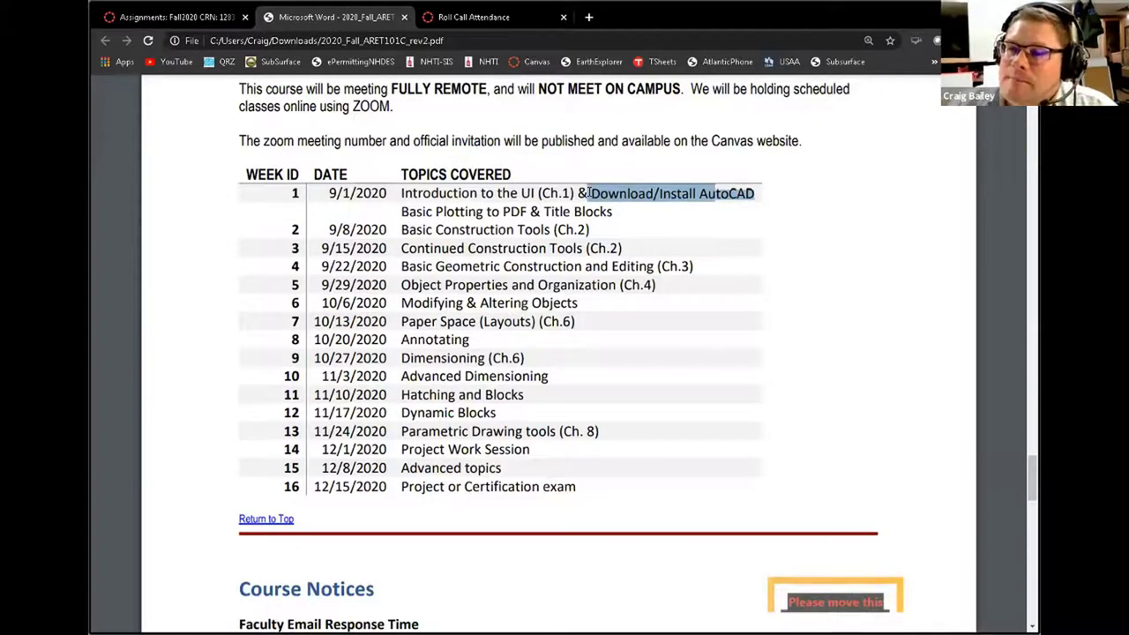
click(526, 212)
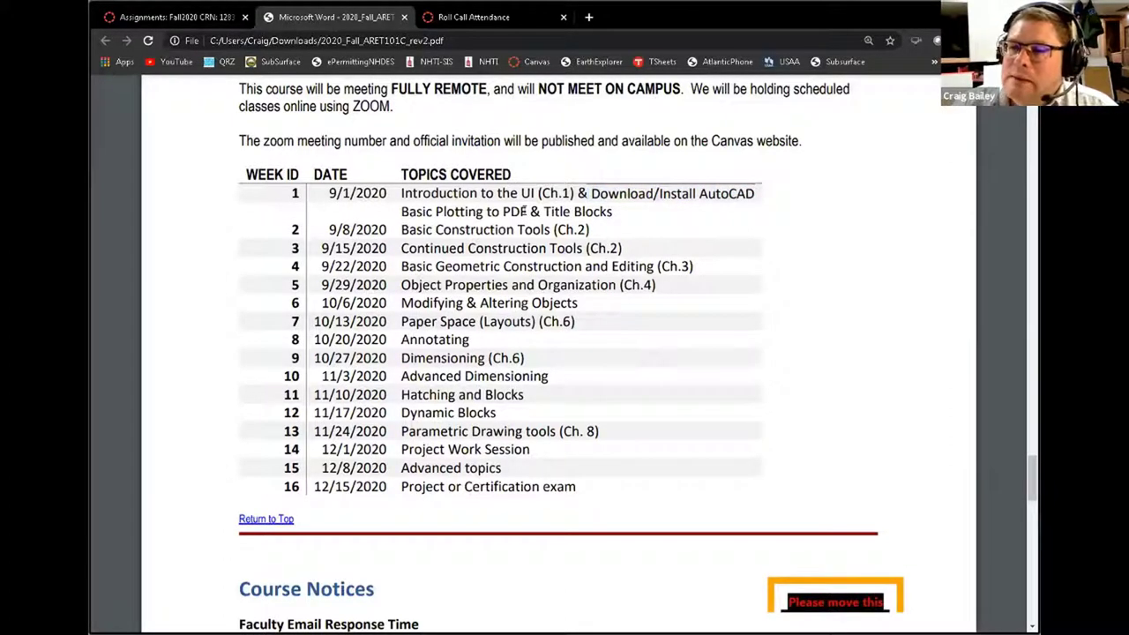
Step: Highlight weeks 12–16 and the week 16 Certification exam, then scroll to Course Notices
scroll(503, 302, down, 3)
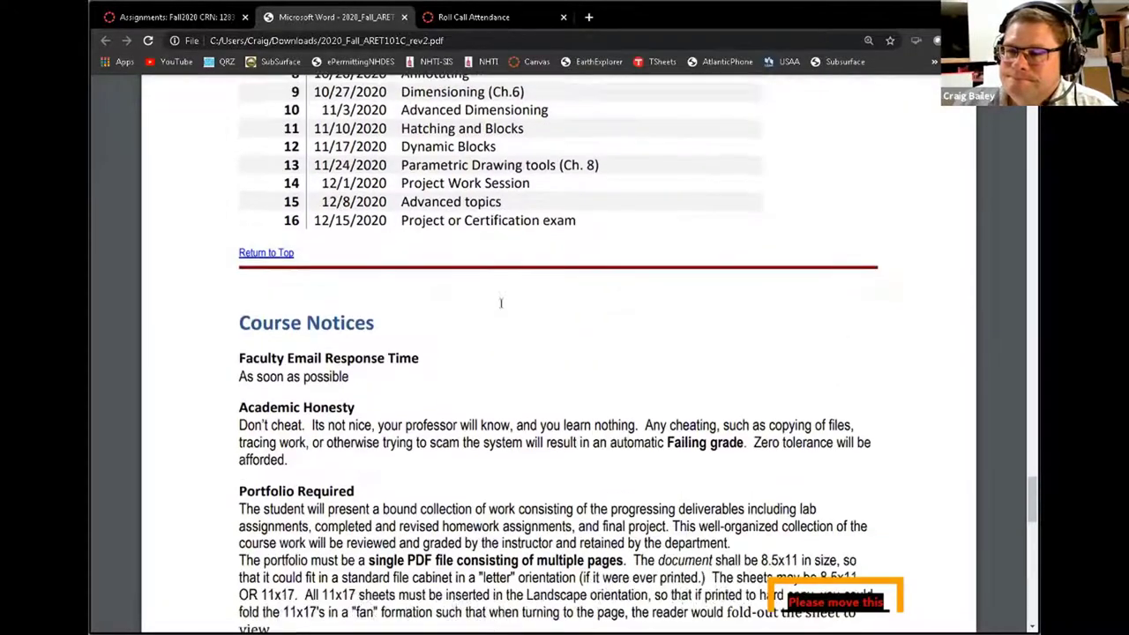
scroll(500, 303, up, 2)
scroll(492, 305, down, 2)
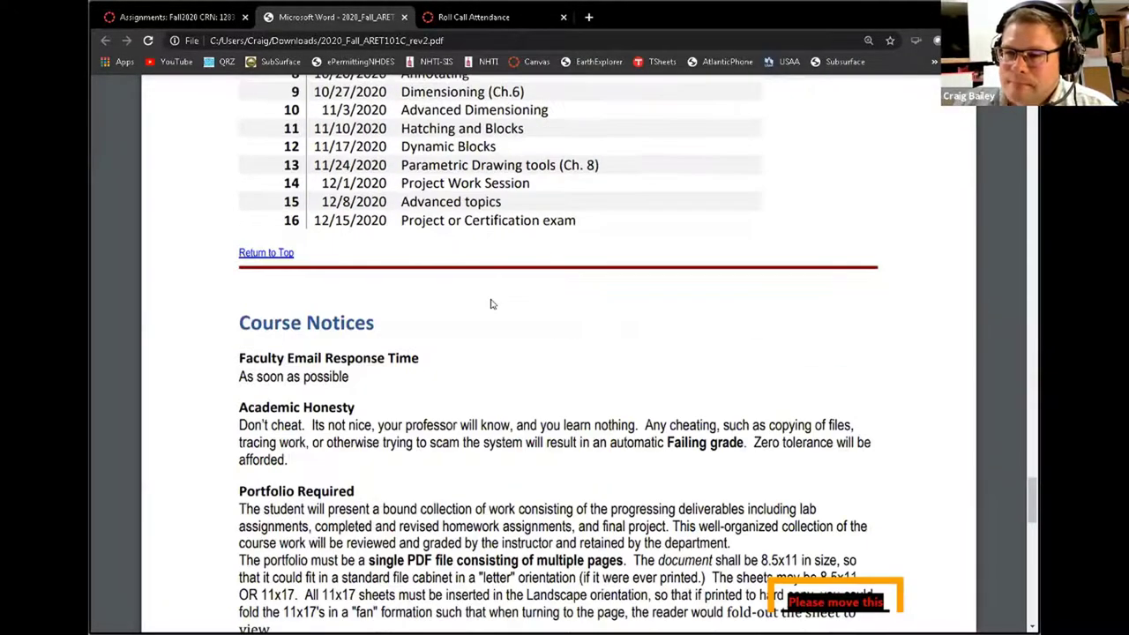
scroll(492, 305, up, 2)
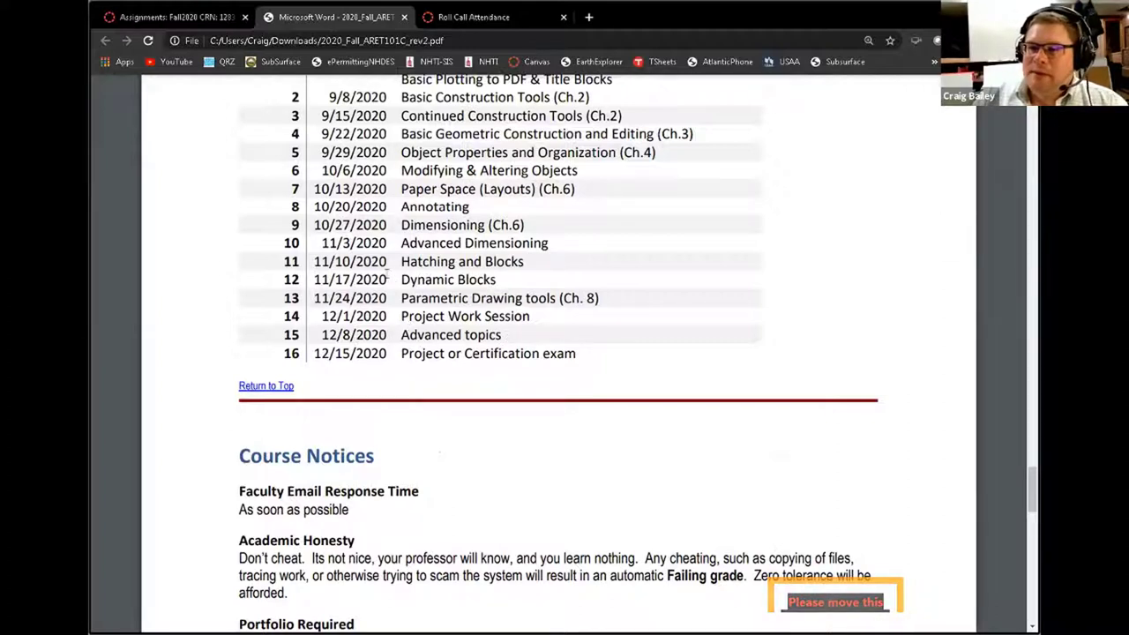
drag(314, 280, 558, 337)
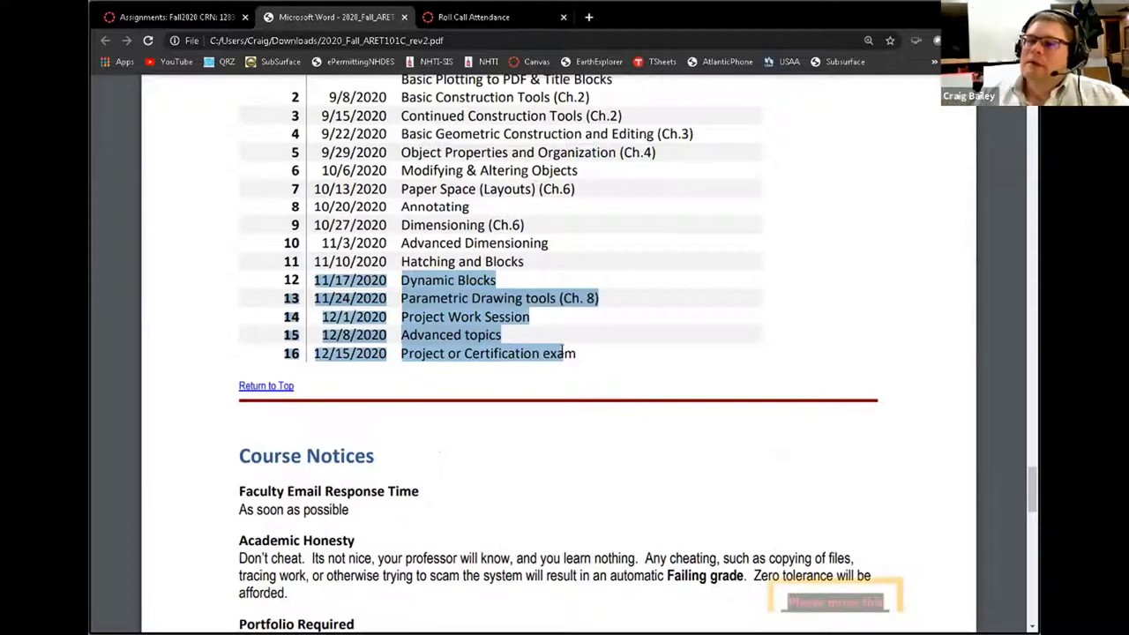
click(589, 314)
drag(579, 353, 464, 353)
click(616, 340)
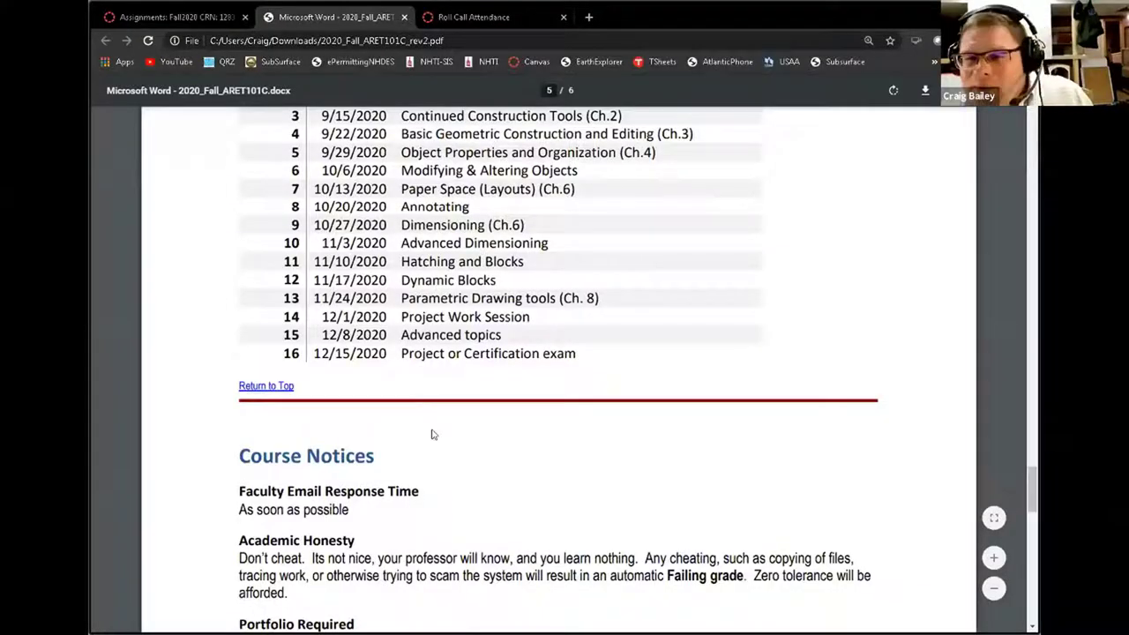
scroll(425, 371, down, 3)
scroll(351, 288, up, 1)
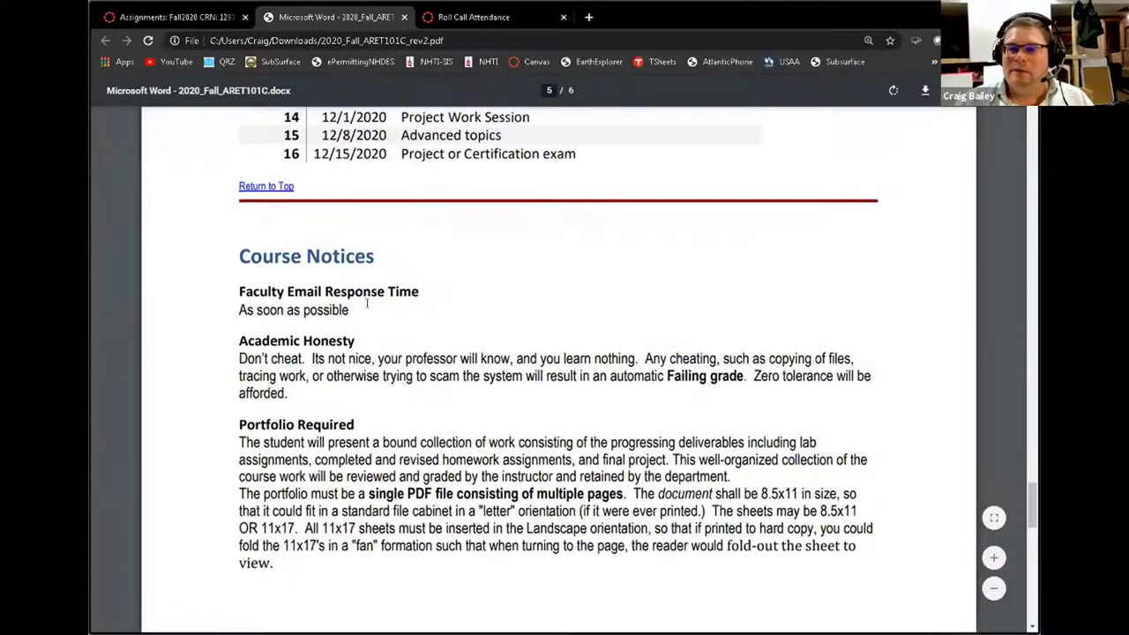
Step: Highlight the 'As soon as possible' response time and a phrase in Academic Honesty
triple_click(353, 310)
click(354, 315)
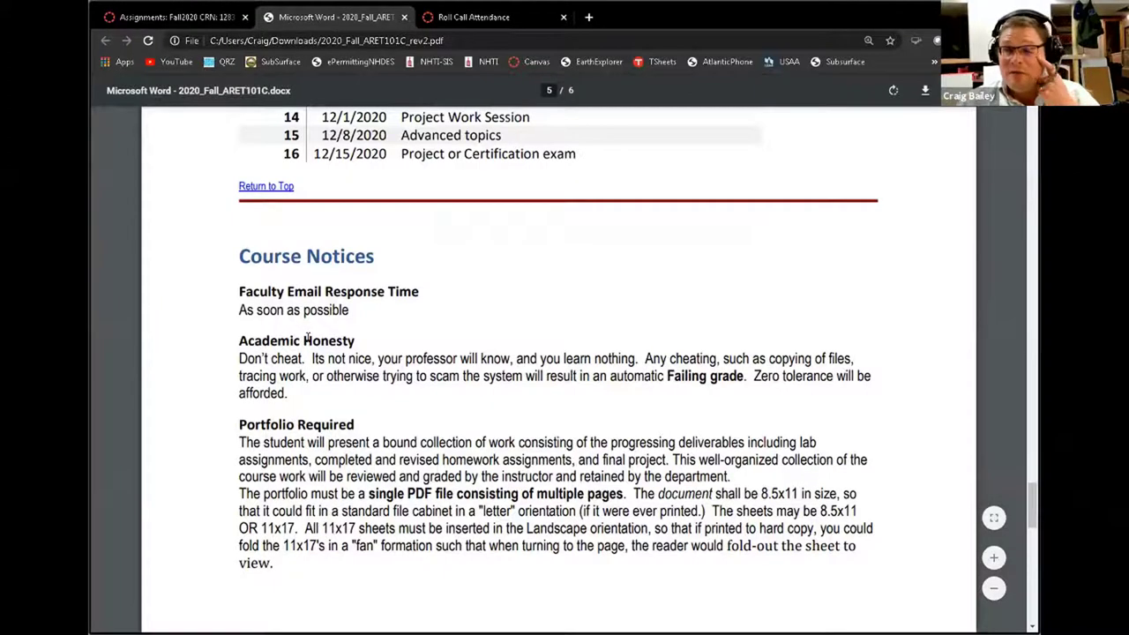
scroll(381, 357, down, 1)
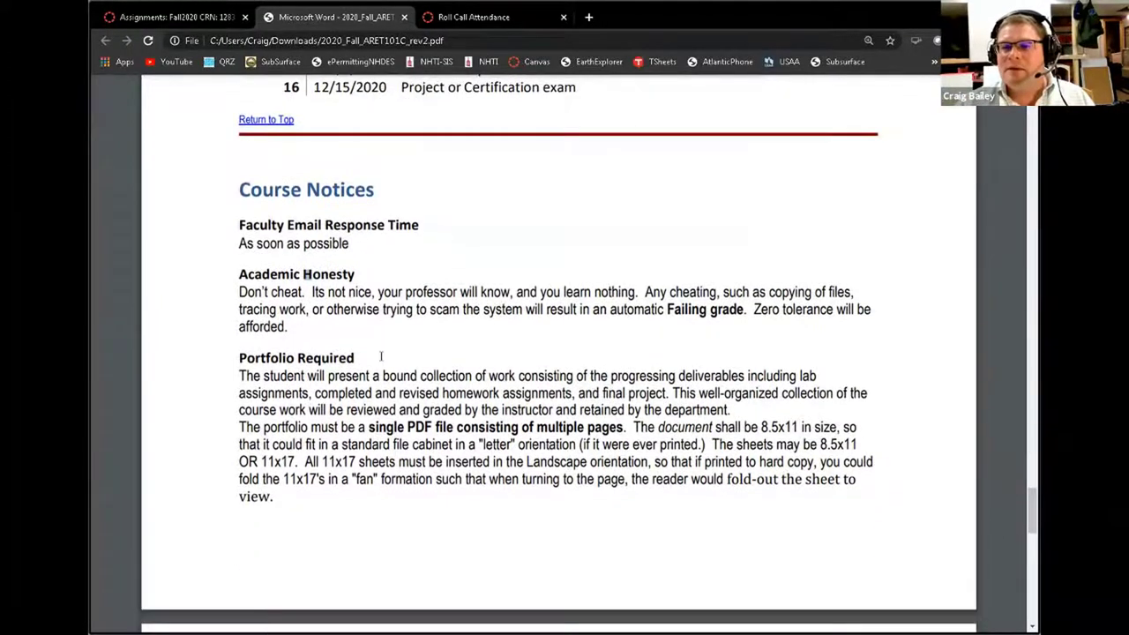
scroll(381, 356, down, 1)
drag(260, 244, 325, 244)
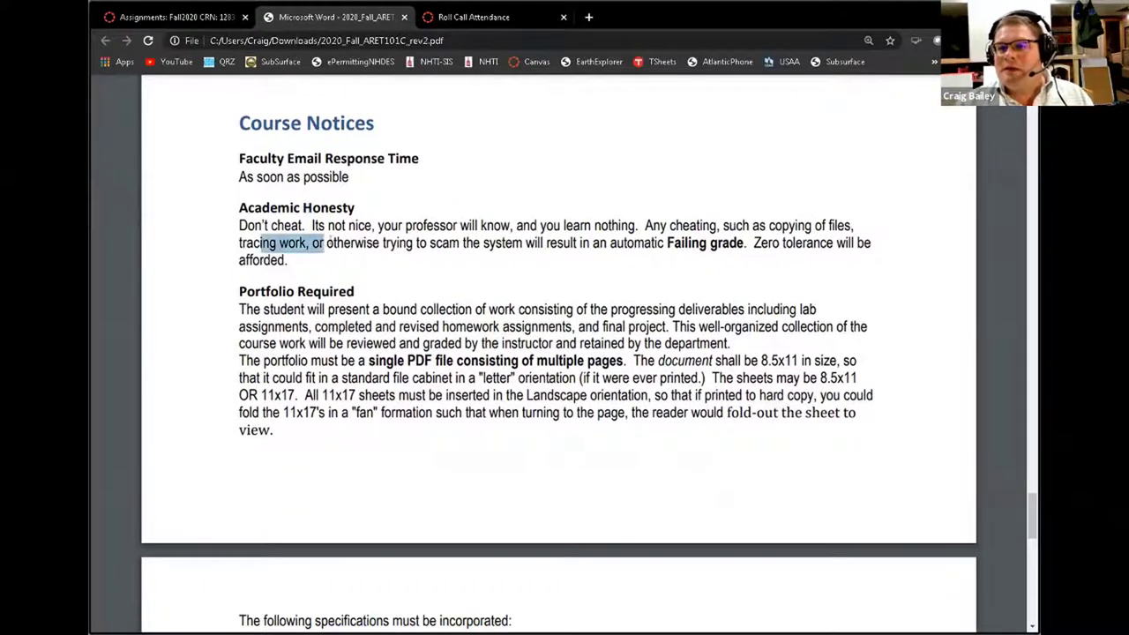
click(374, 227)
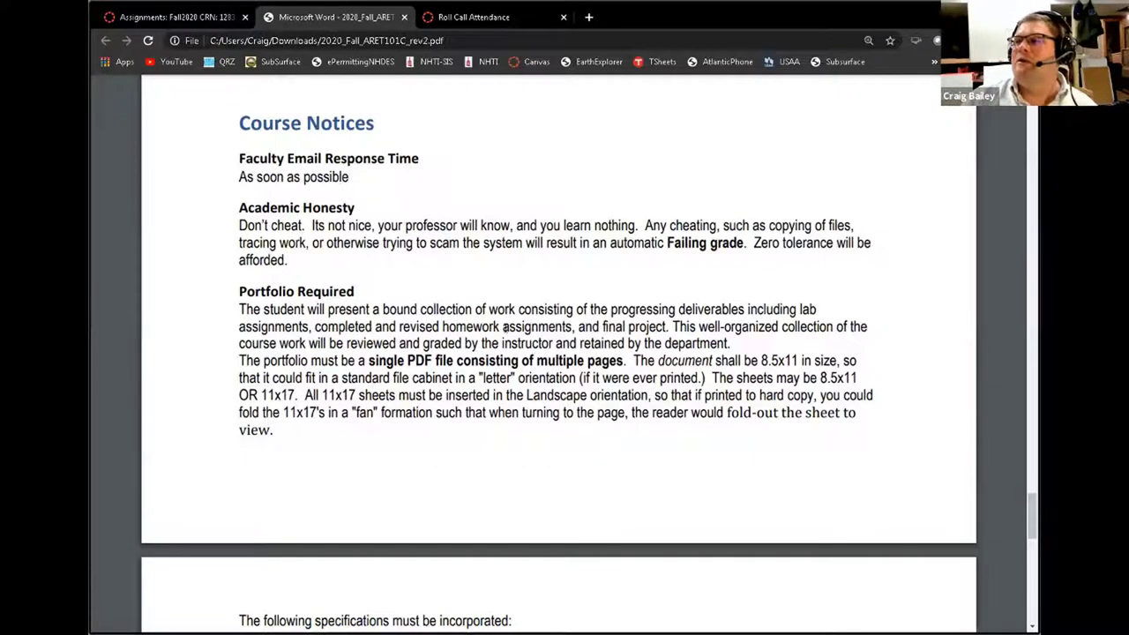
Step: Highlight 'as well as continual' and 'Canvas' under Posting of Grades, then return to Canvas Assignments
scroll(505, 326, down, 1)
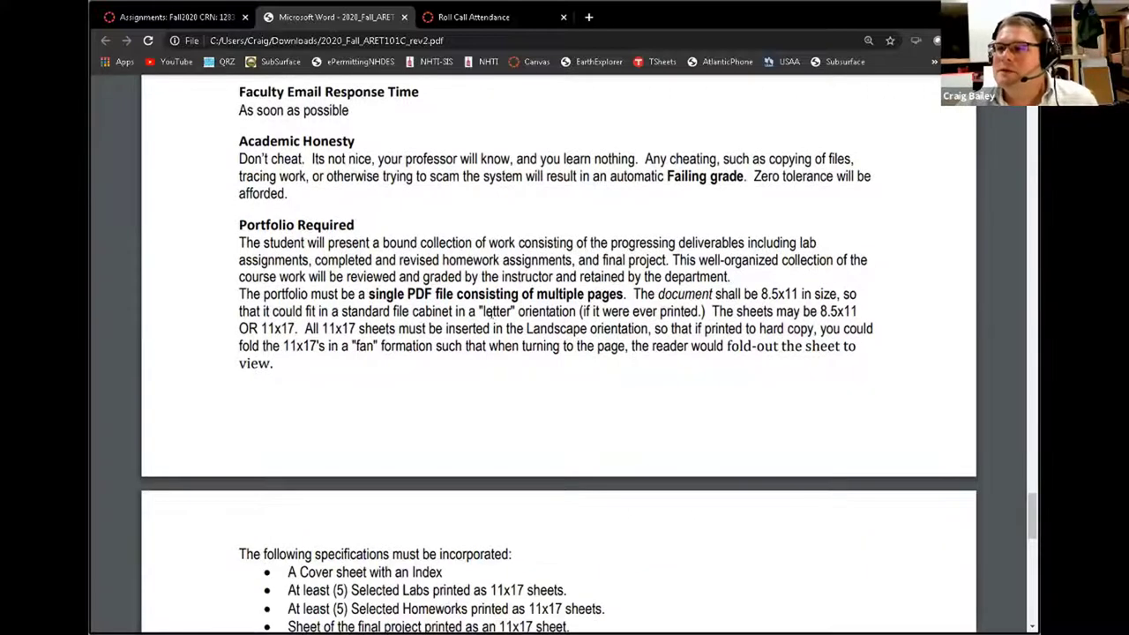
scroll(440, 243, down, 5)
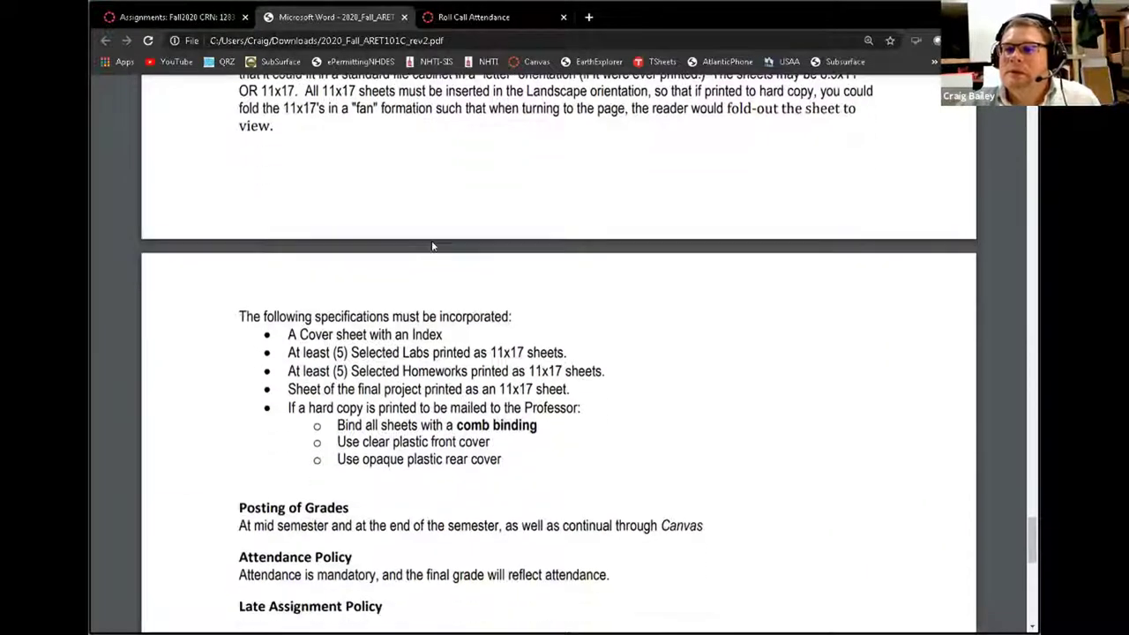
scroll(433, 246, down, 1)
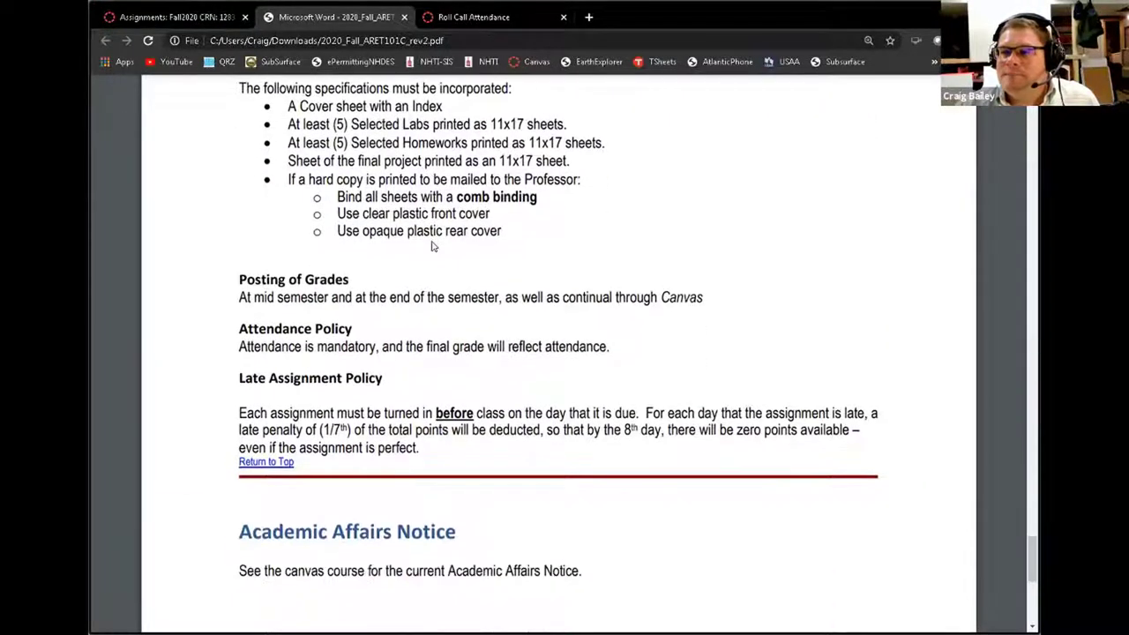
scroll(434, 246, down, 1)
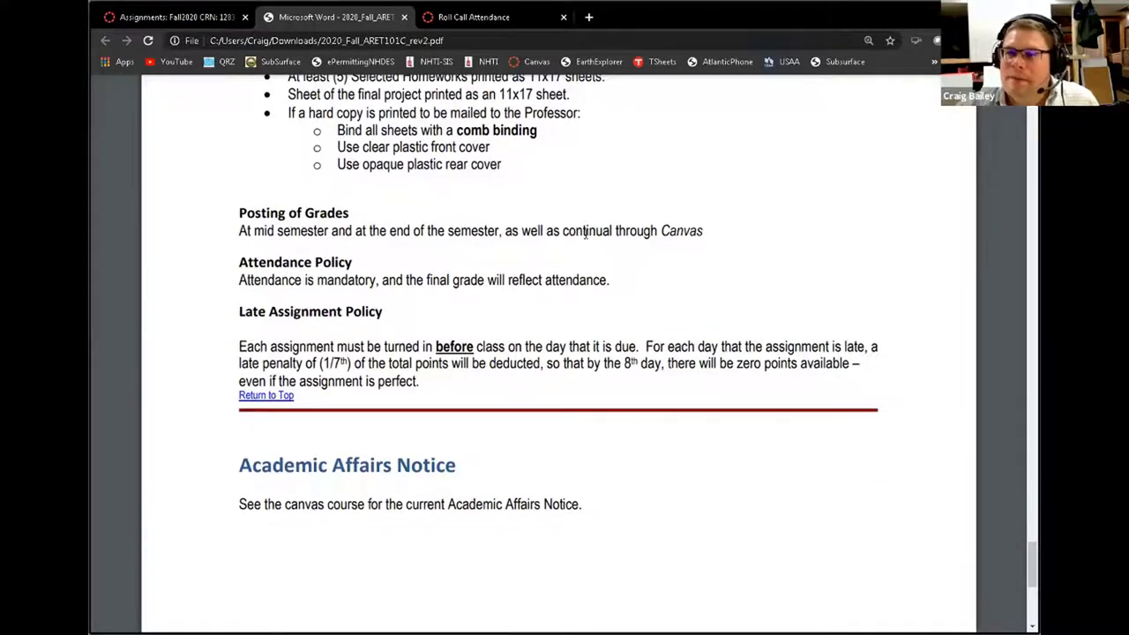
drag(615, 231, 508, 228)
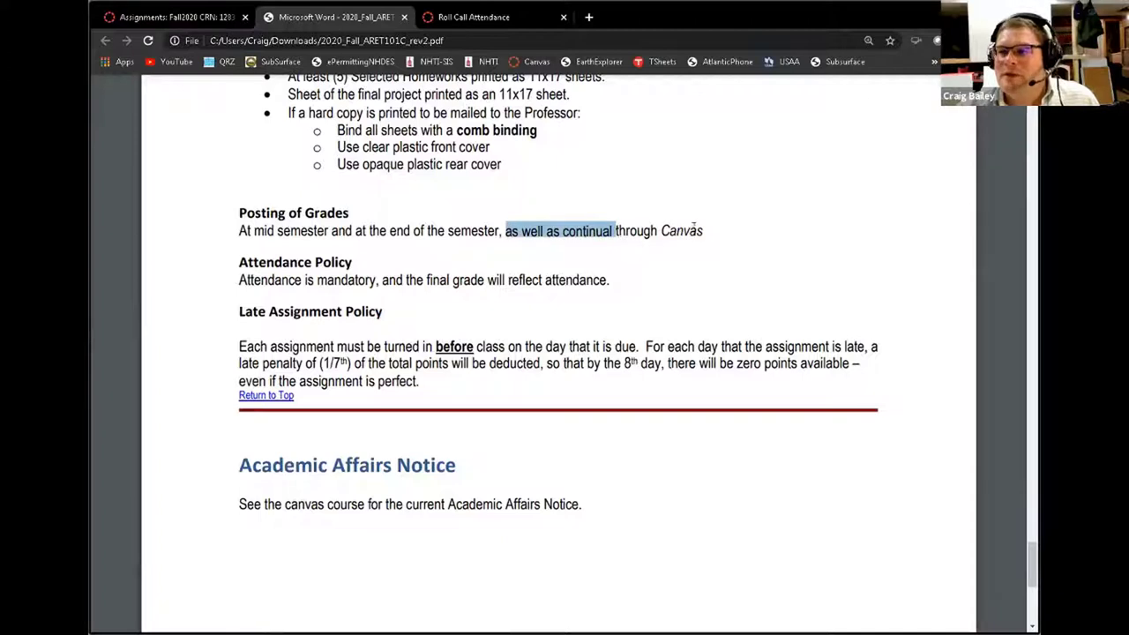
drag(704, 231, 634, 221)
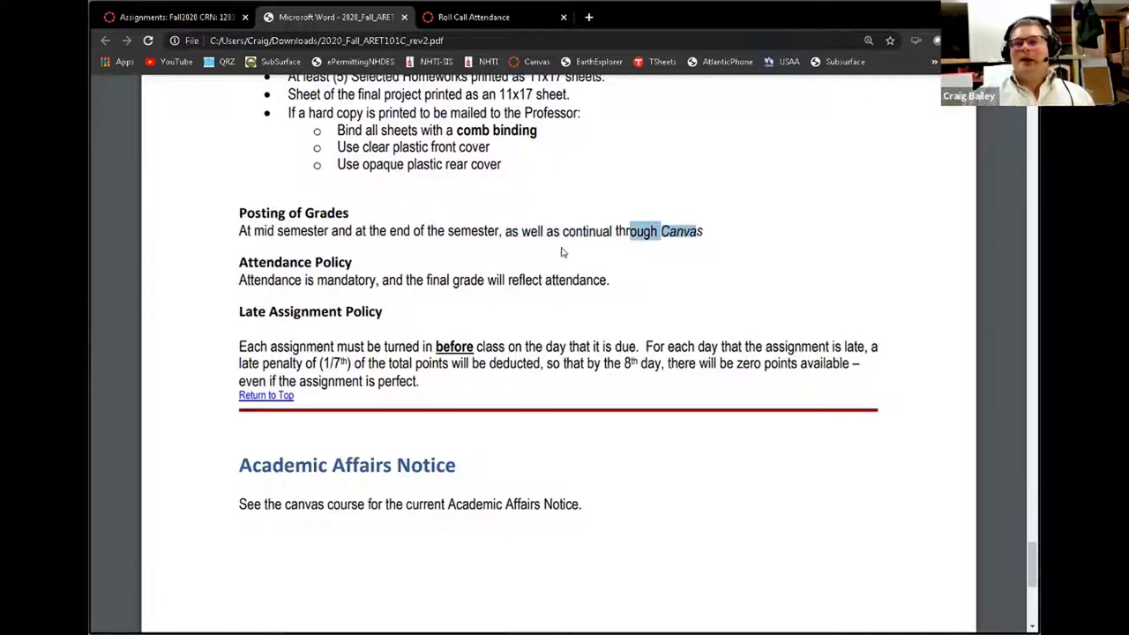
click(527, 231)
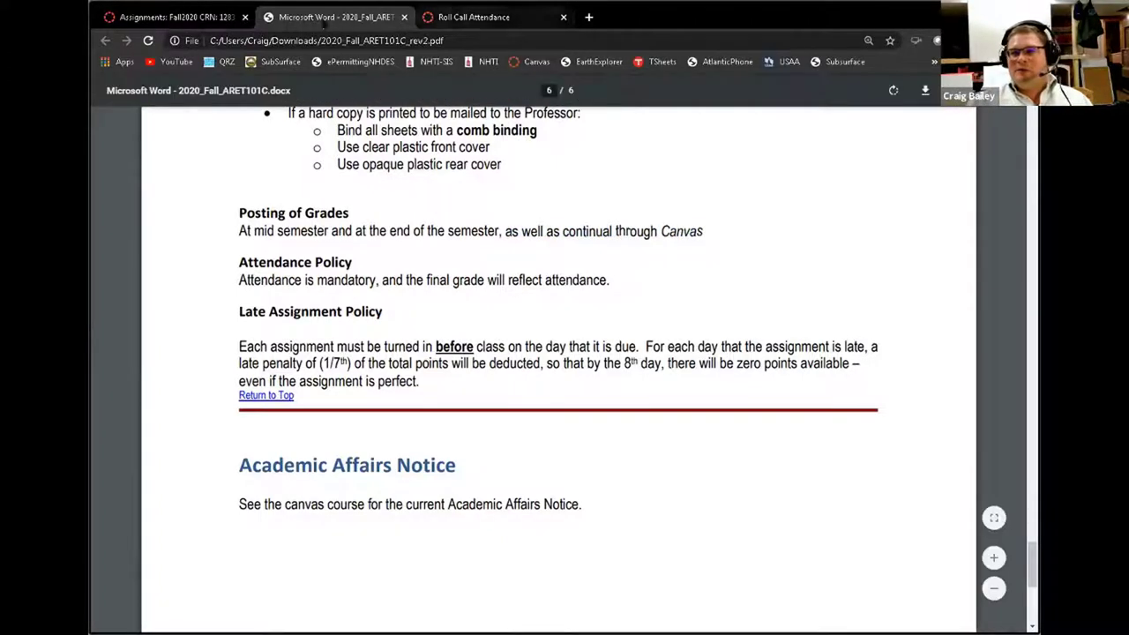
click(212, 21)
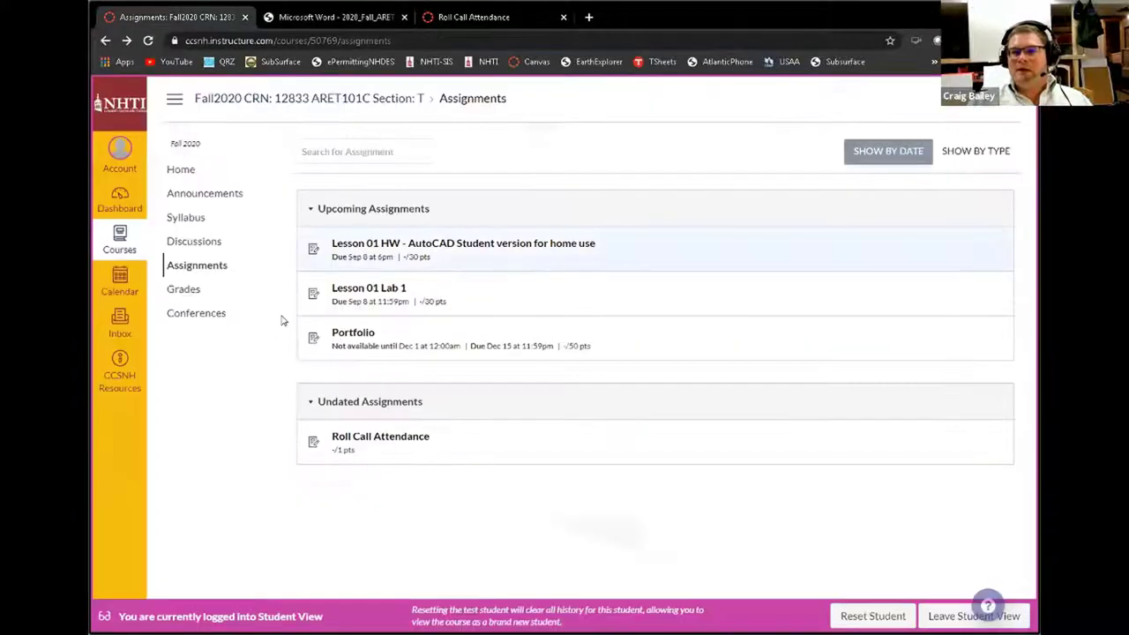
Step: Look over the test student's Grades table in Canvas, then return to the syllabus PDF tab
click(173, 289)
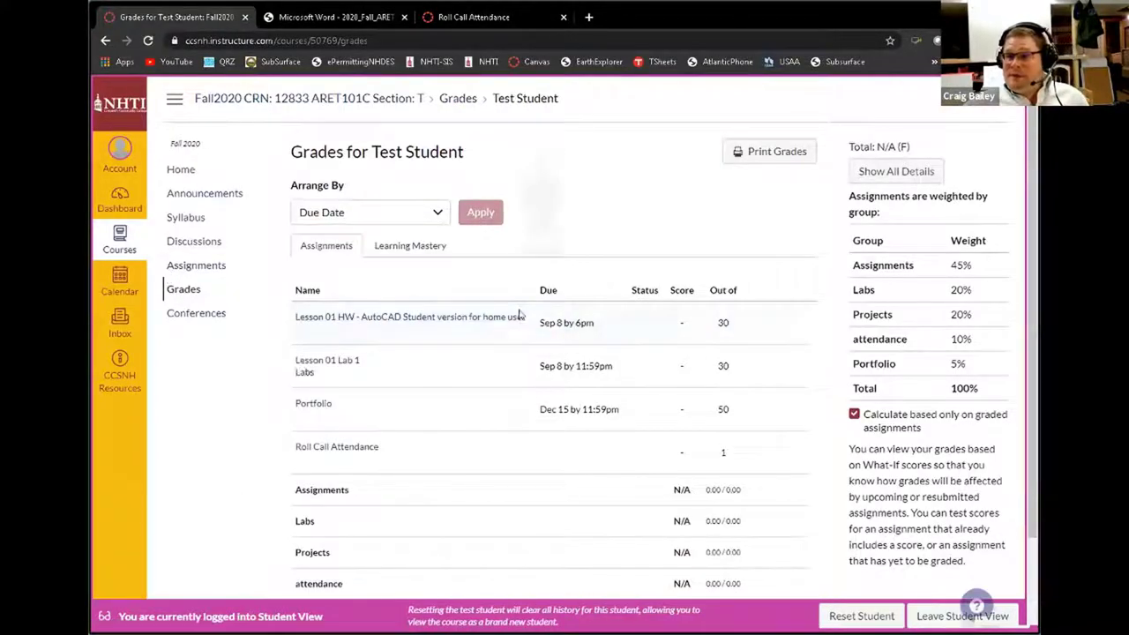
scroll(518, 468, down, 2)
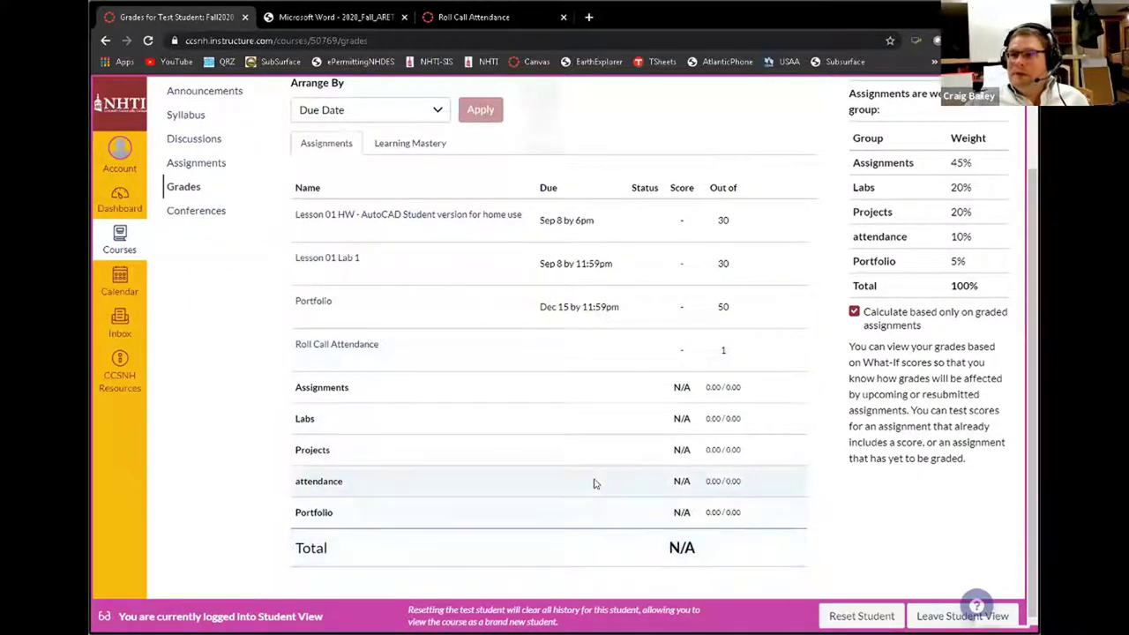
scroll(574, 482, up, 2)
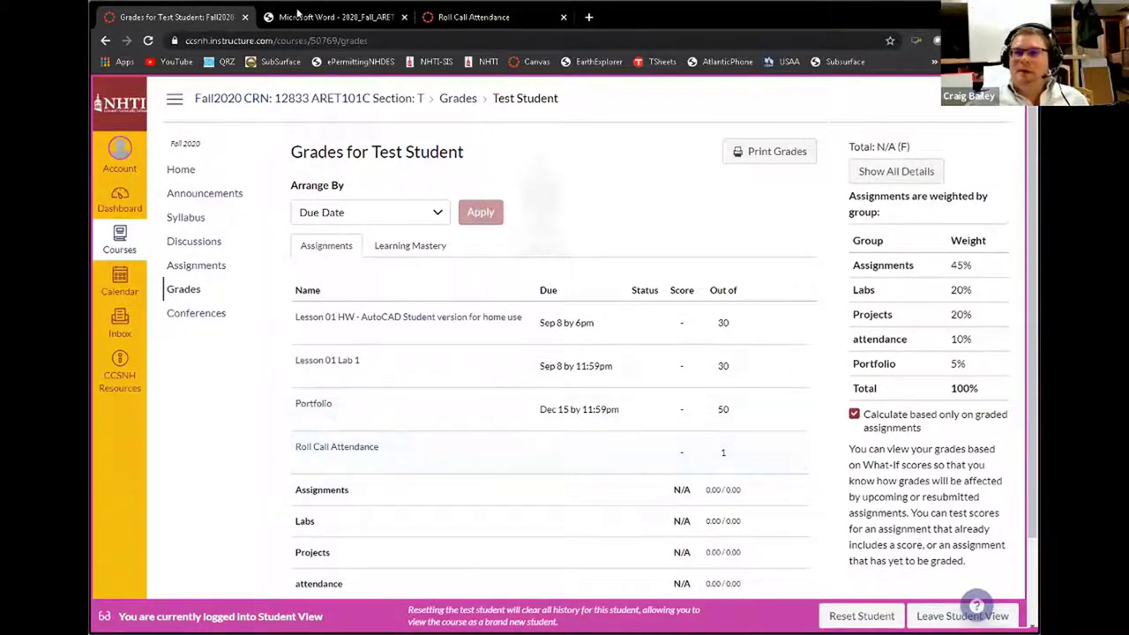
click(296, 16)
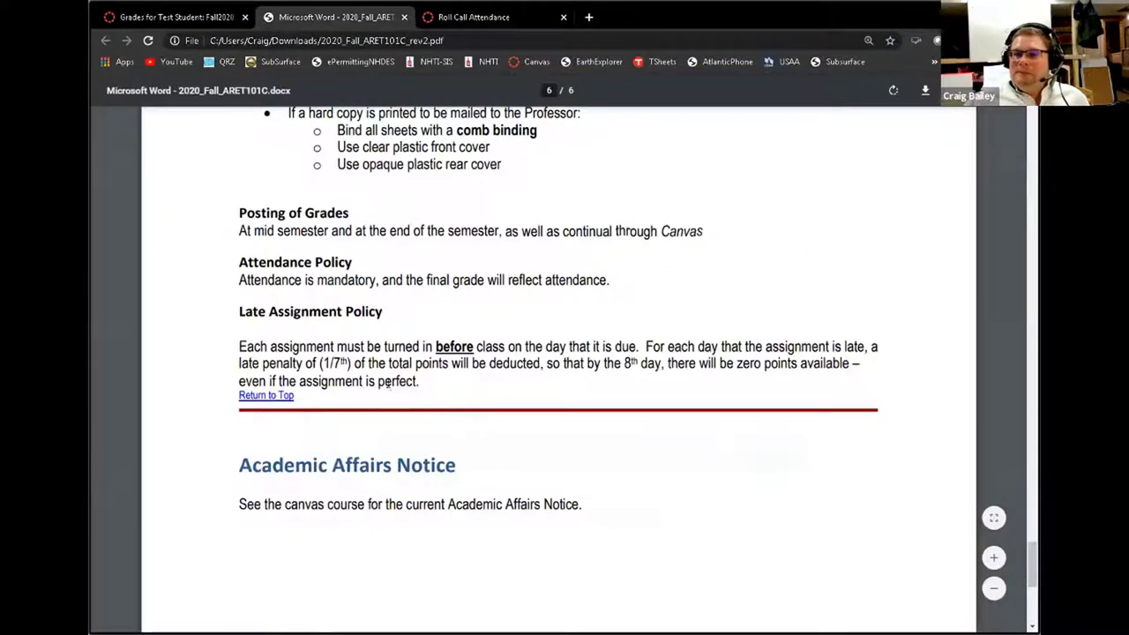
Step: Highlight 'For each day' in the Late Assignment Policy, then return to the Grades for Test Student page
scroll(287, 279, down, 1)
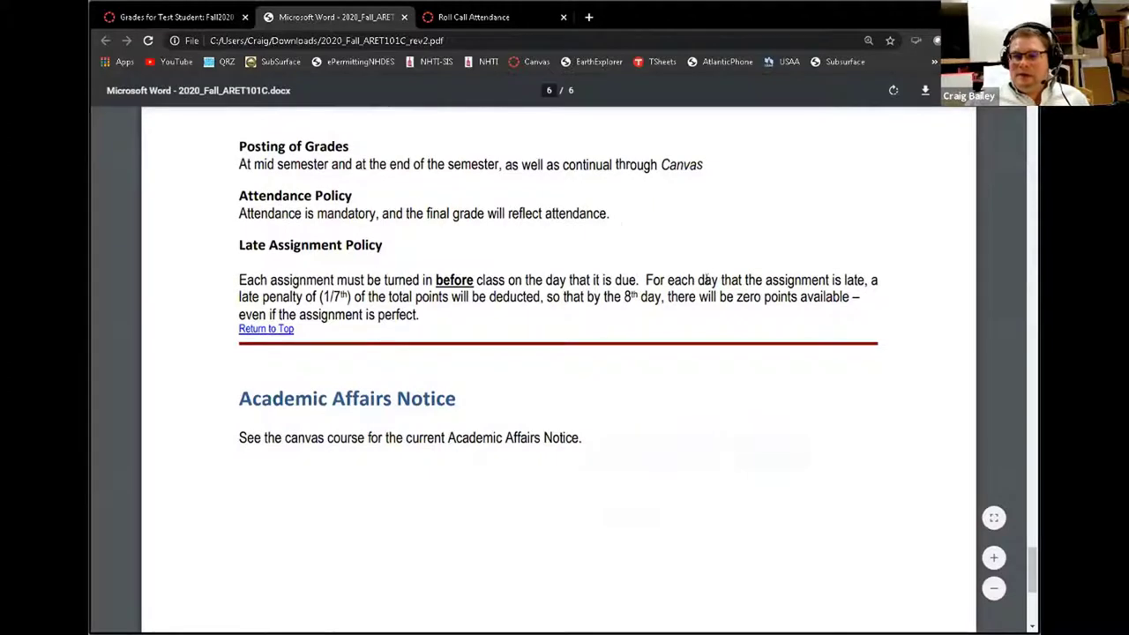
drag(647, 280, 717, 281)
click(583, 298)
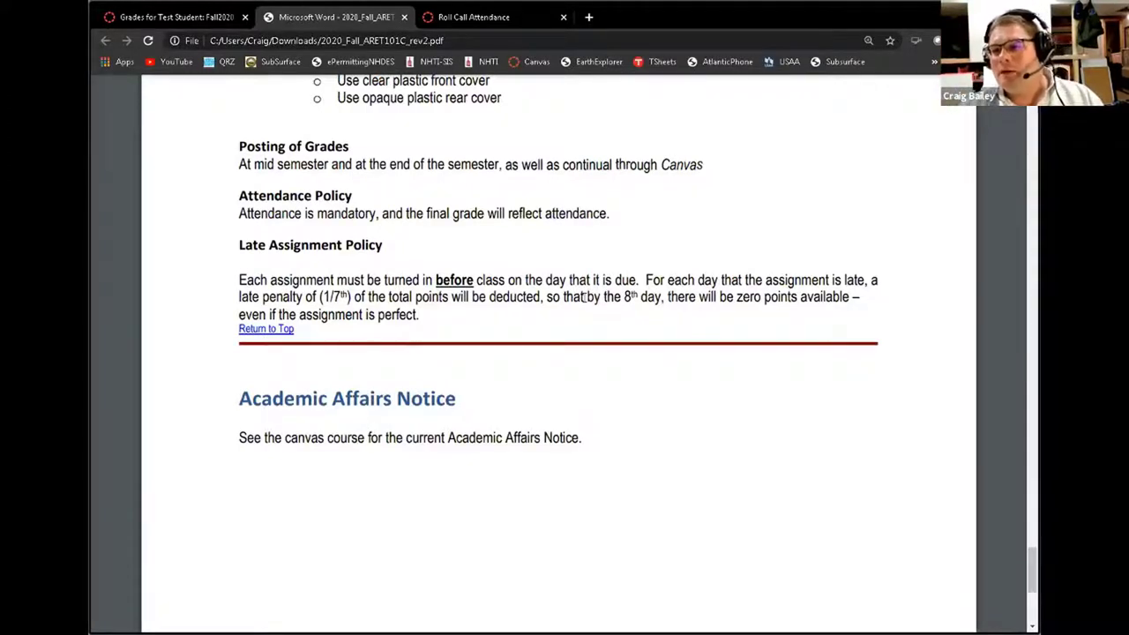
scroll(378, 285, down, 2)
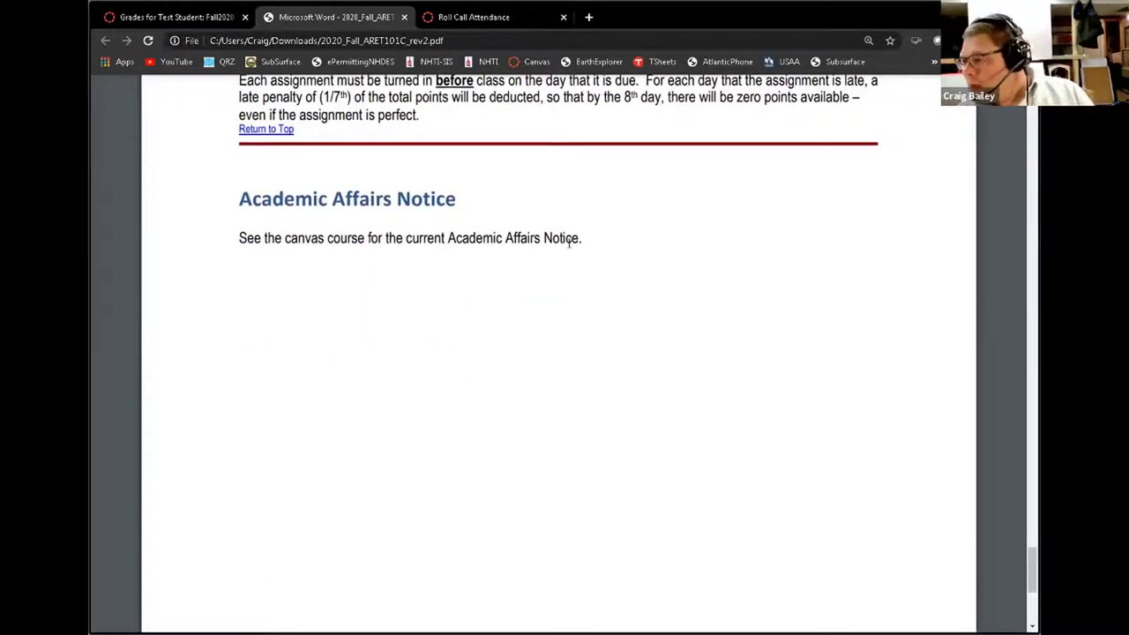
scroll(467, 176, up, 2)
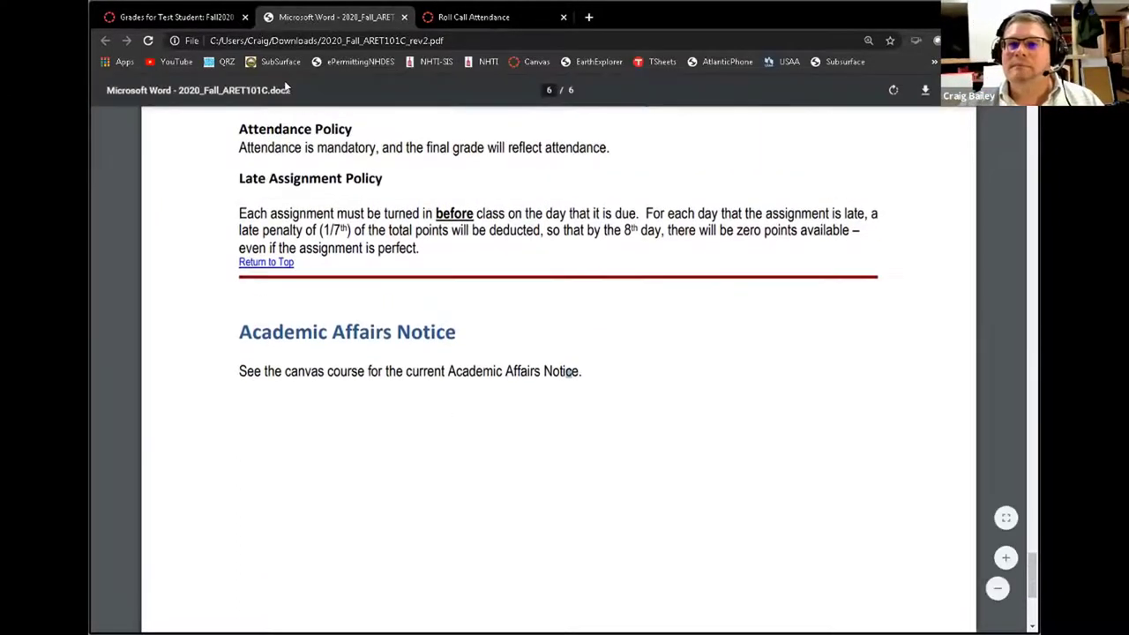
click(172, 17)
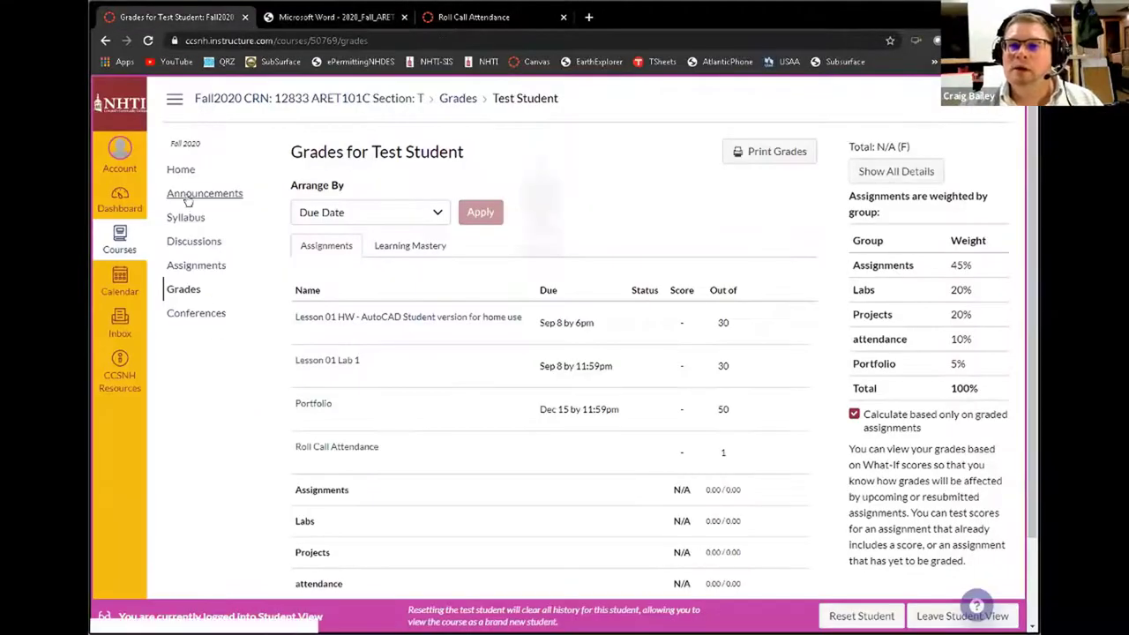
Step: Go from the course Home to the Syllabus and follow its Academic Affairs Notices link
click(181, 169)
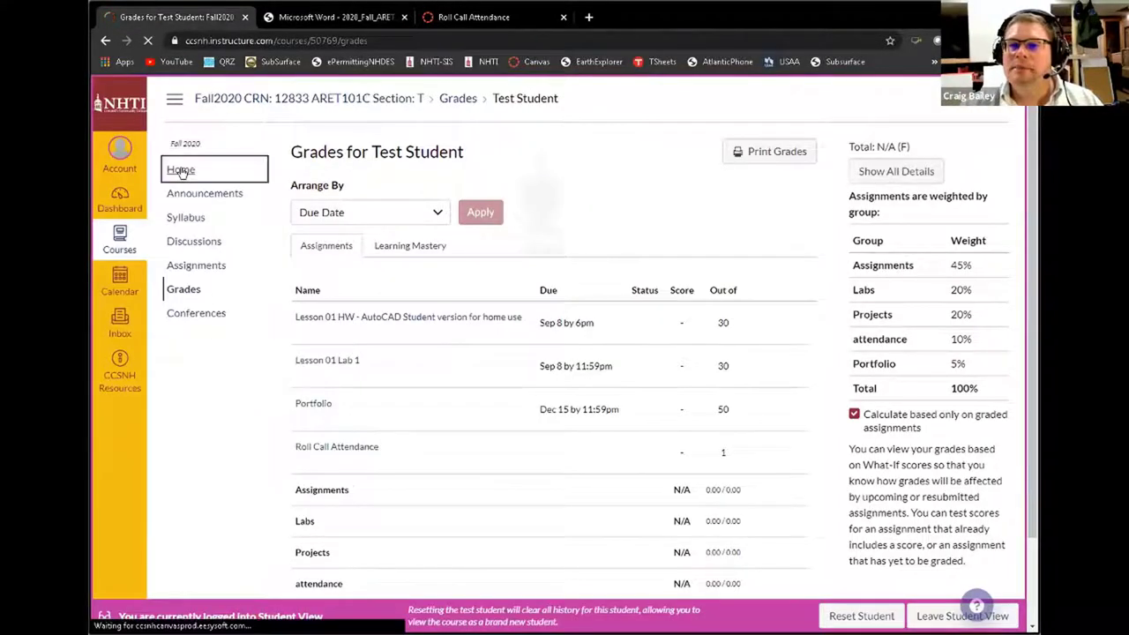
click(194, 219)
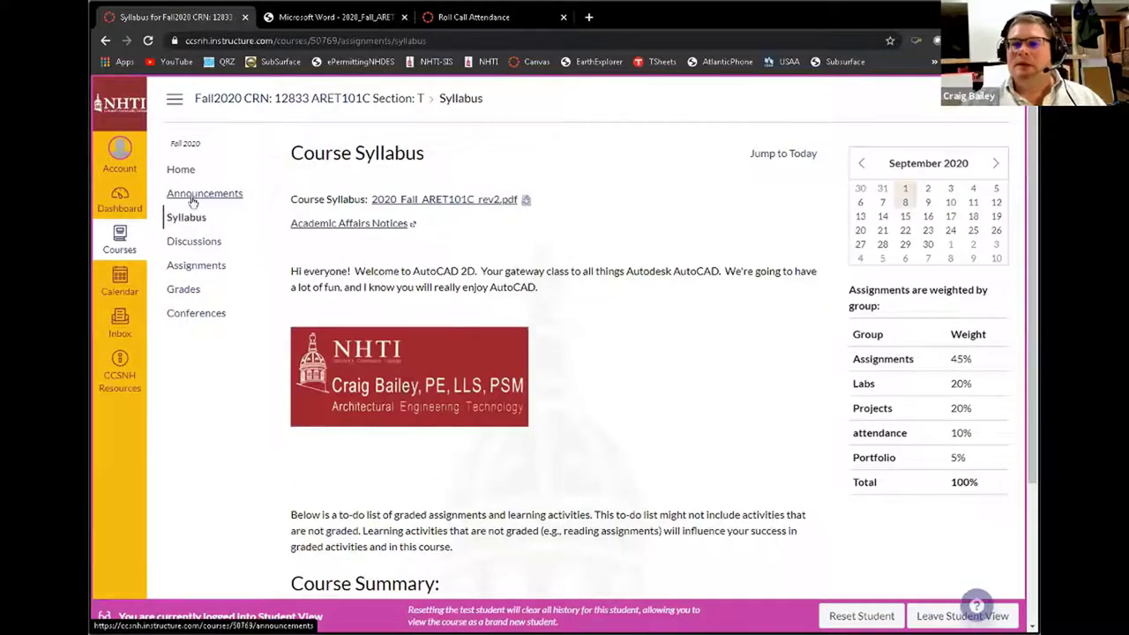
click(330, 225)
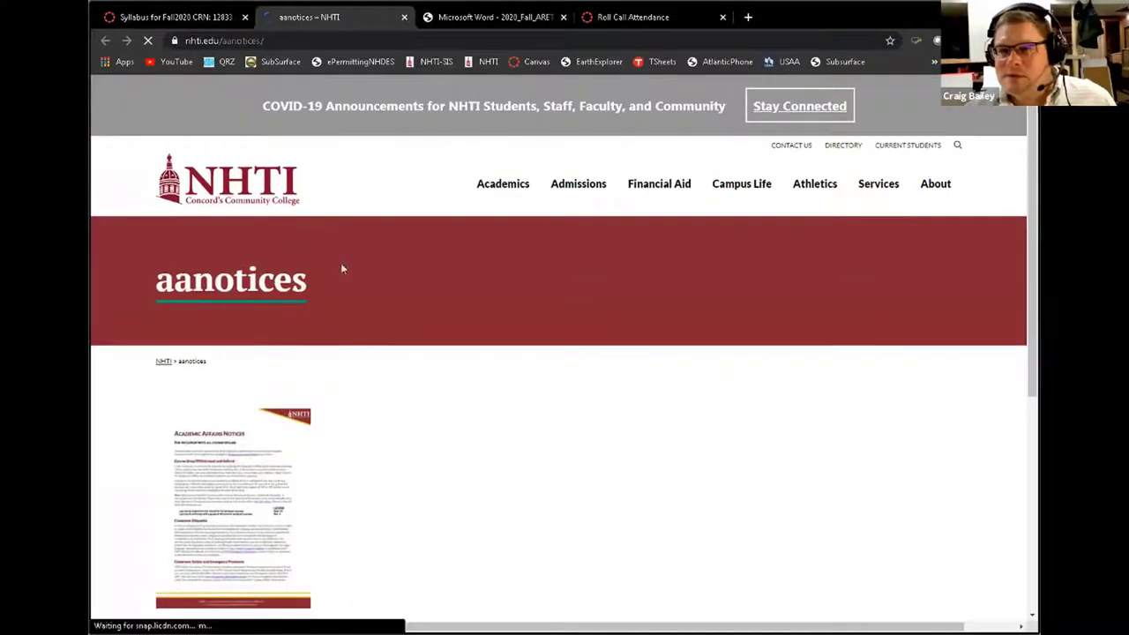
Step: Open the aanotices Academic Affairs Notices PDF from its thumbnail and start reading
click(253, 482)
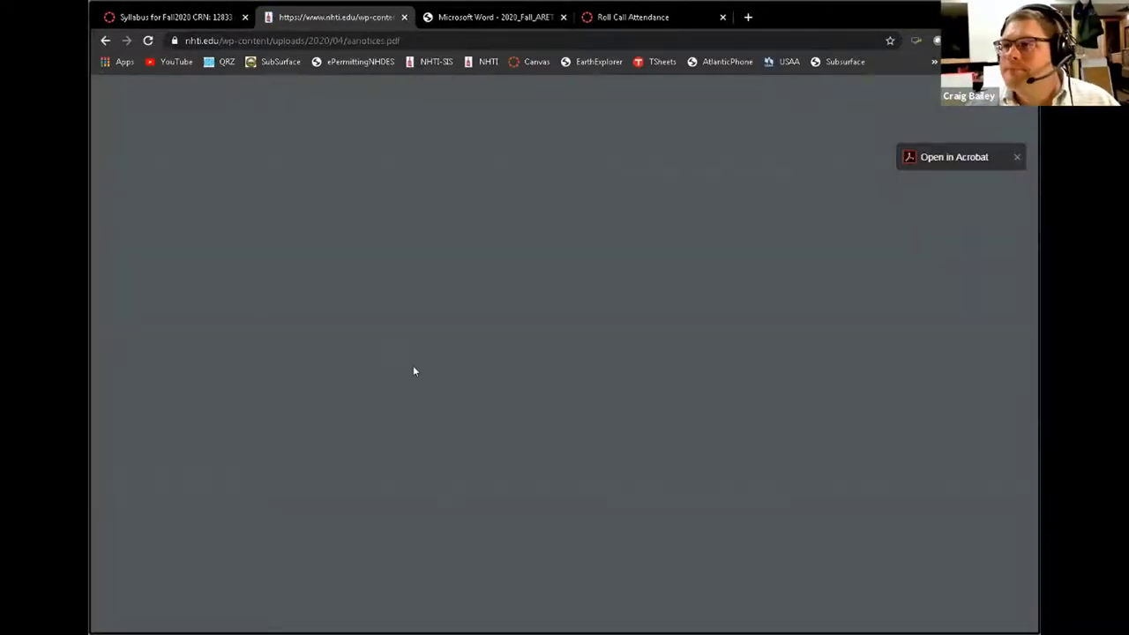
ctrl+scroll(413, 371, up, 3)
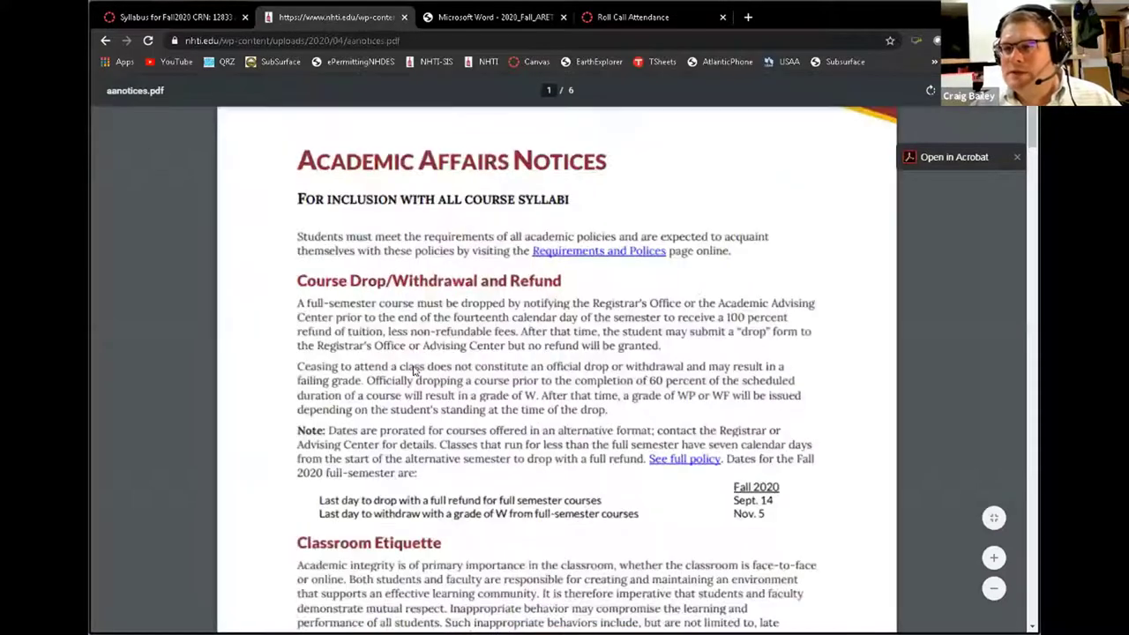
ctrl+scroll(414, 371, down, 2)
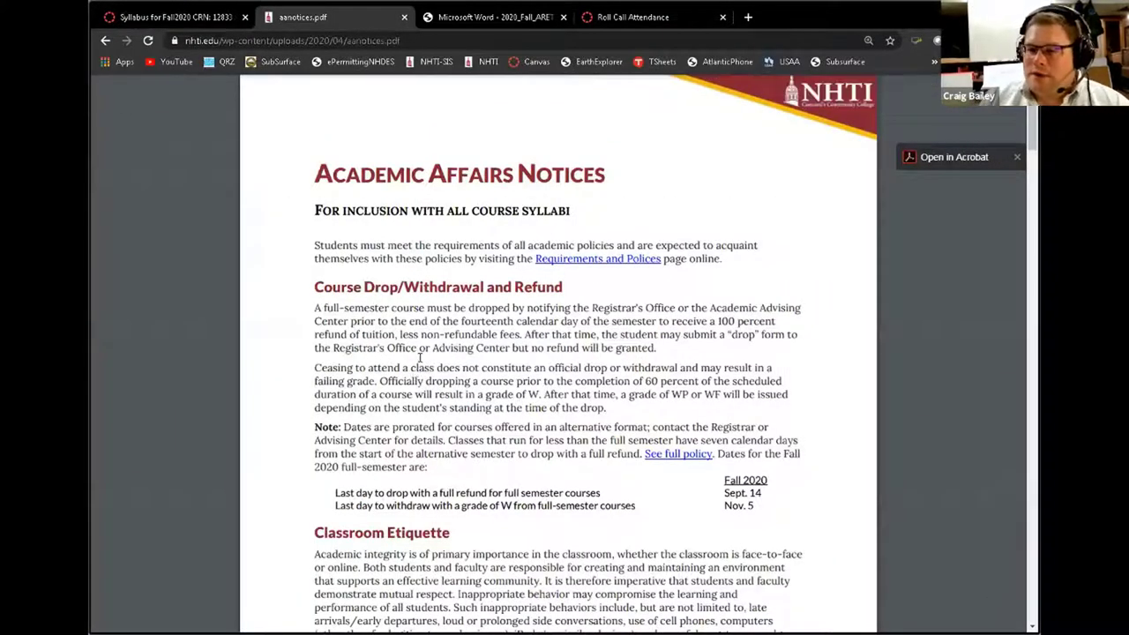
scroll(420, 358, down, 1)
scroll(451, 382, down, 3)
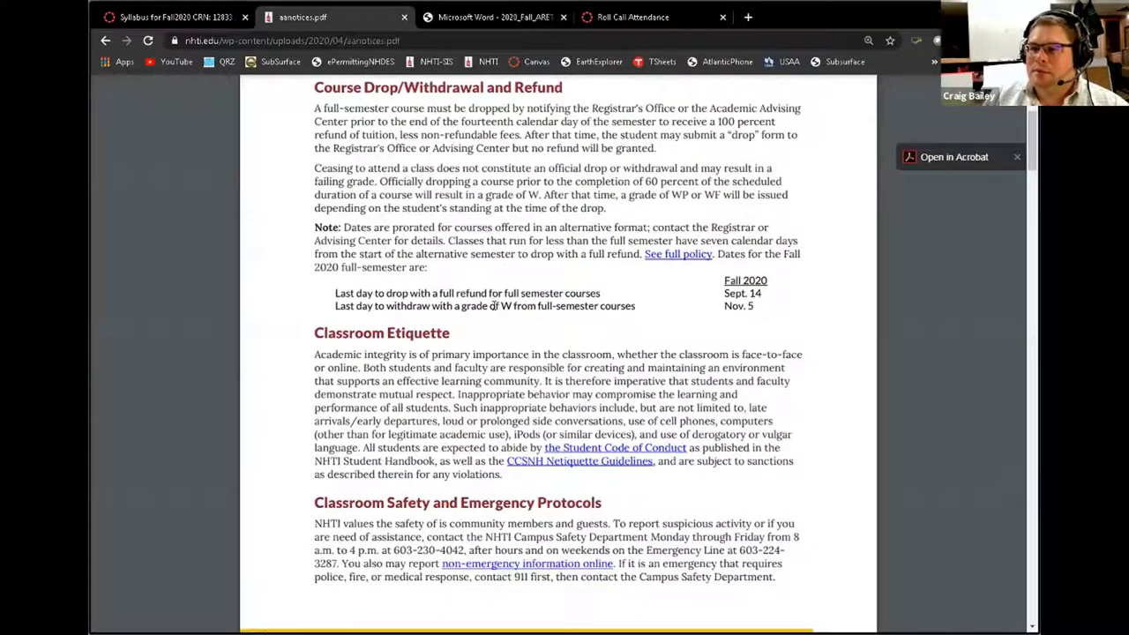
Step: Read down through the notices, selecting a phrase, to the Academic Center for Excellence section
drag(501, 305, 535, 306)
scroll(457, 344, down, 3)
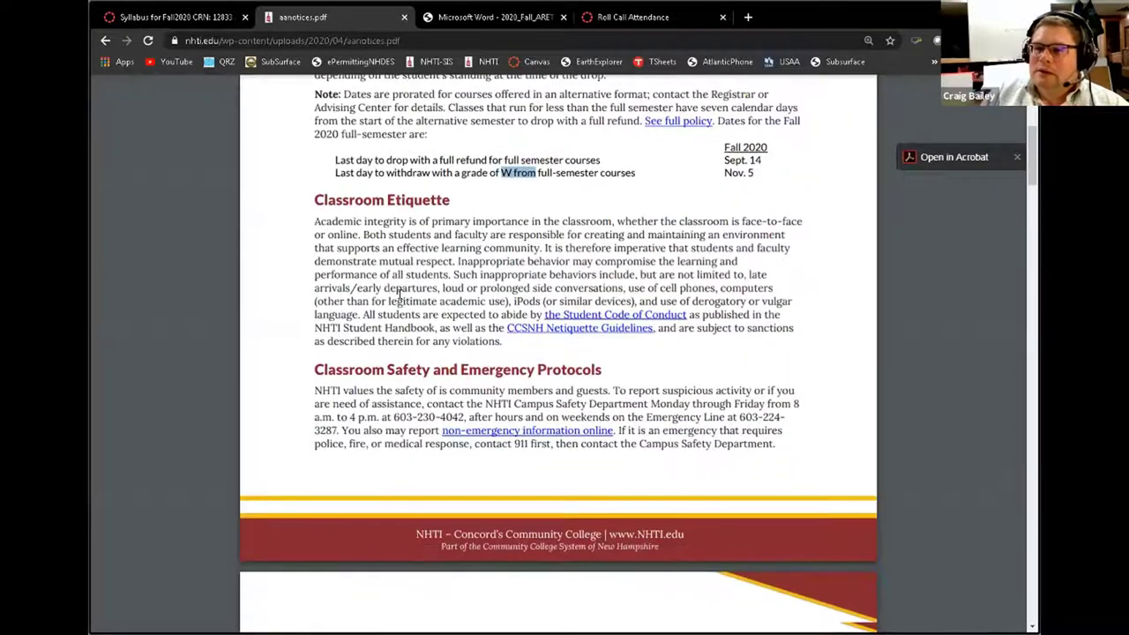
scroll(437, 287, down, 2)
scroll(381, 287, down, 7)
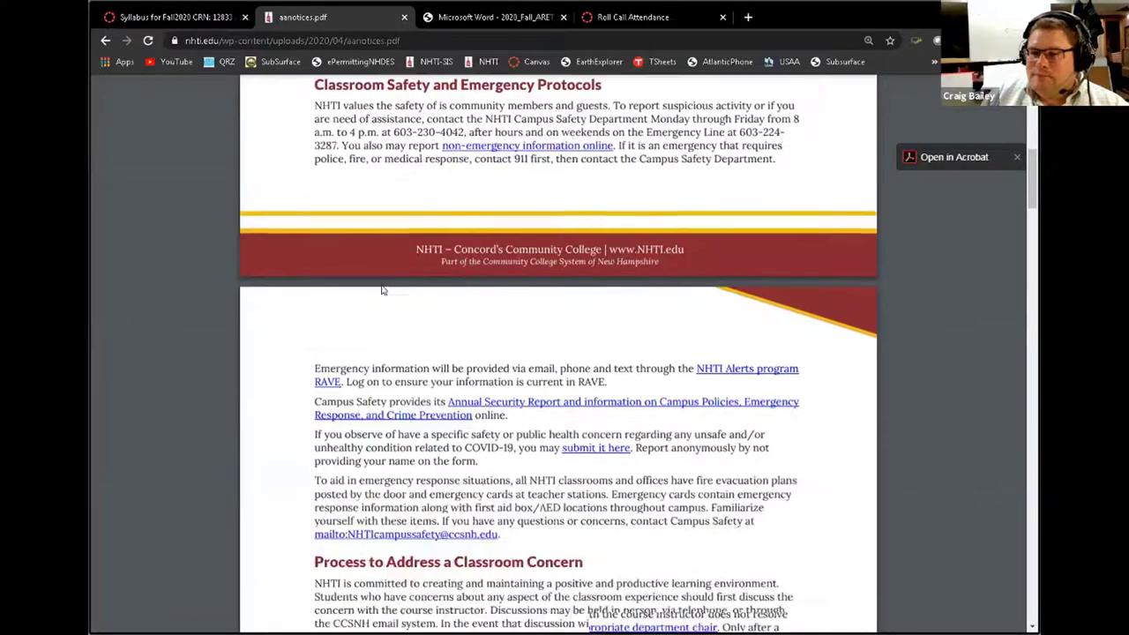
scroll(381, 289, down, 1)
scroll(381, 283, down, 1)
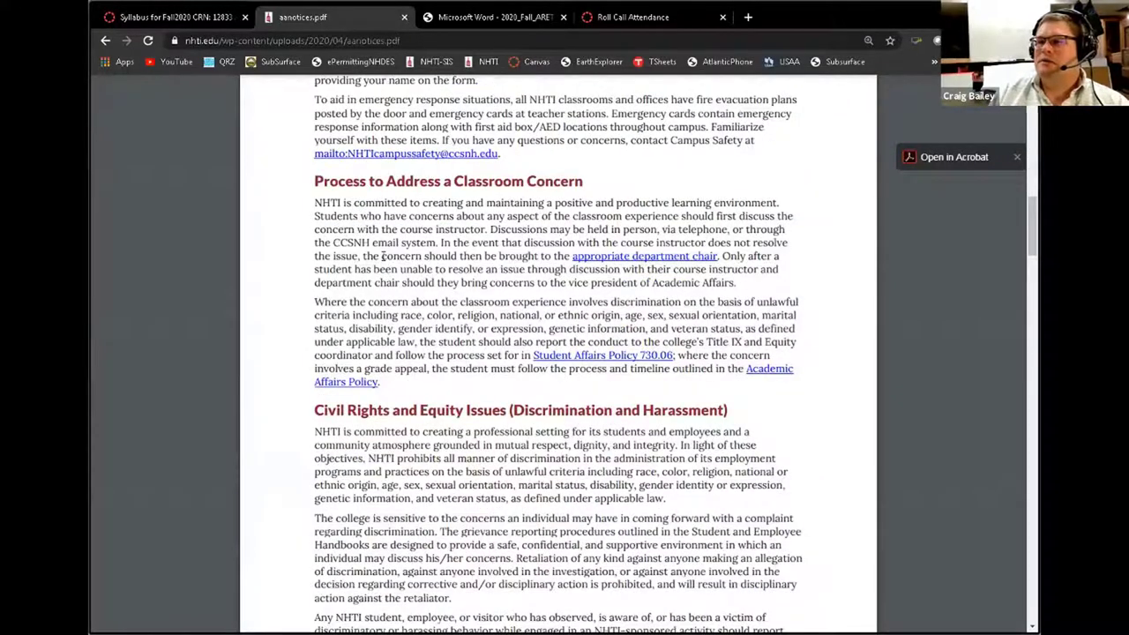
scroll(381, 256, down, 6)
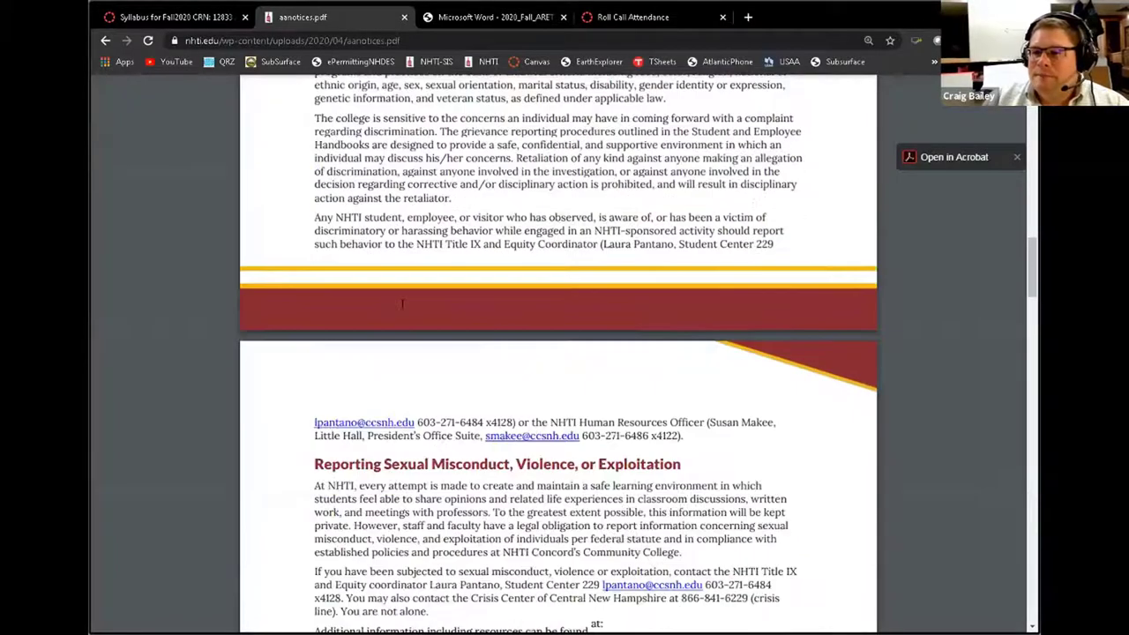
scroll(403, 303, down, 7)
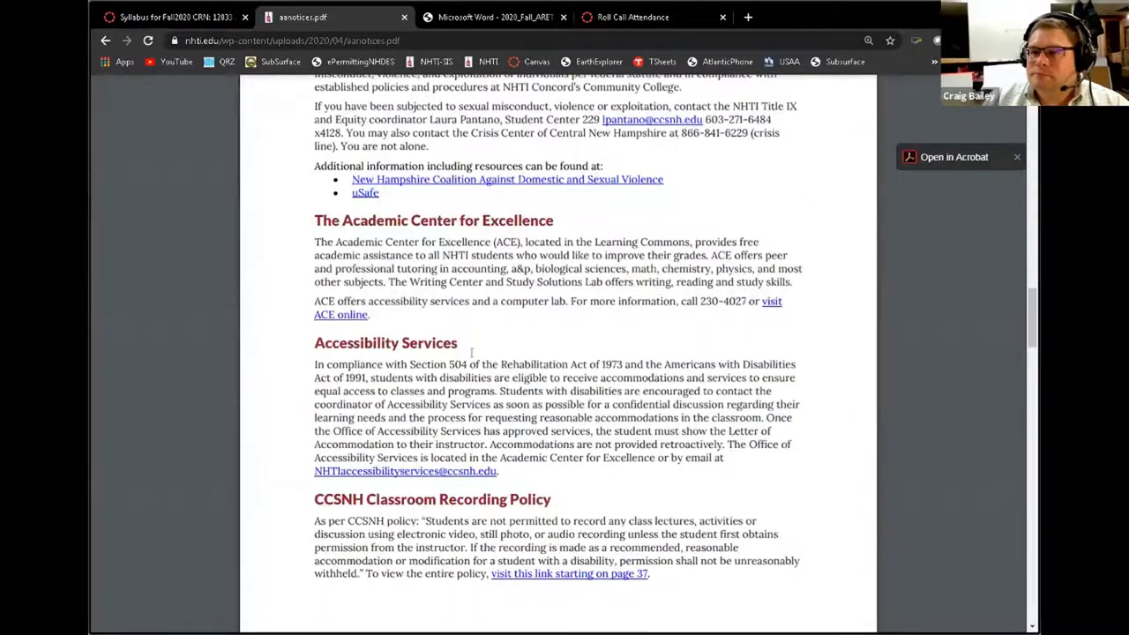
scroll(471, 352, down, 1)
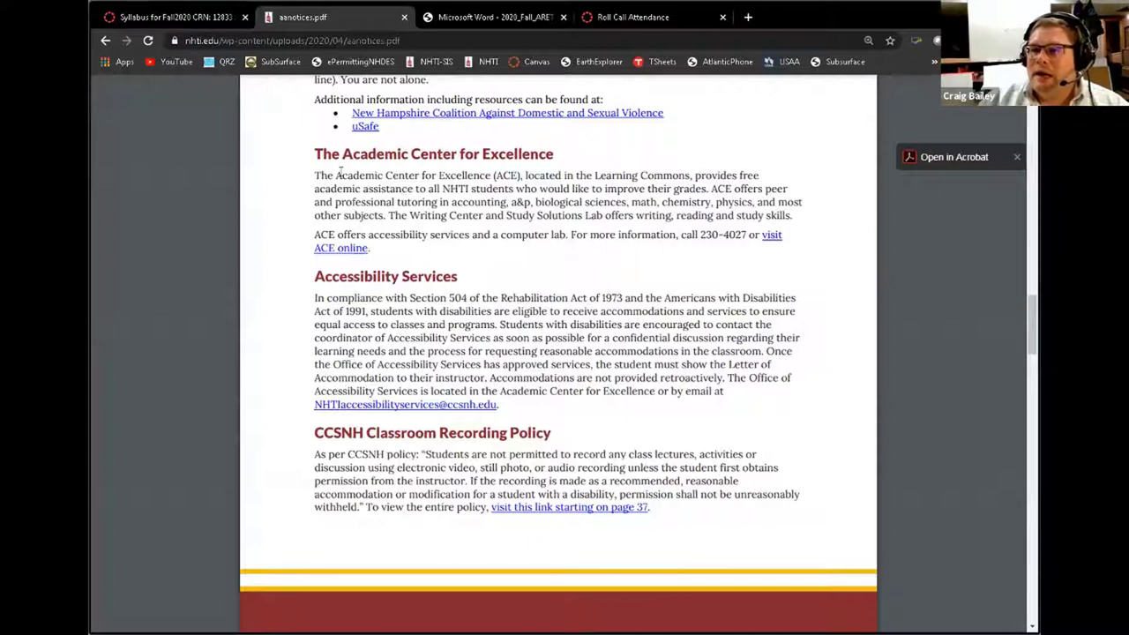
Step: Highlight 'Academic Center for Excellence', then read down past the recording policy to Cross-Cultural Education
drag(336, 176, 519, 176)
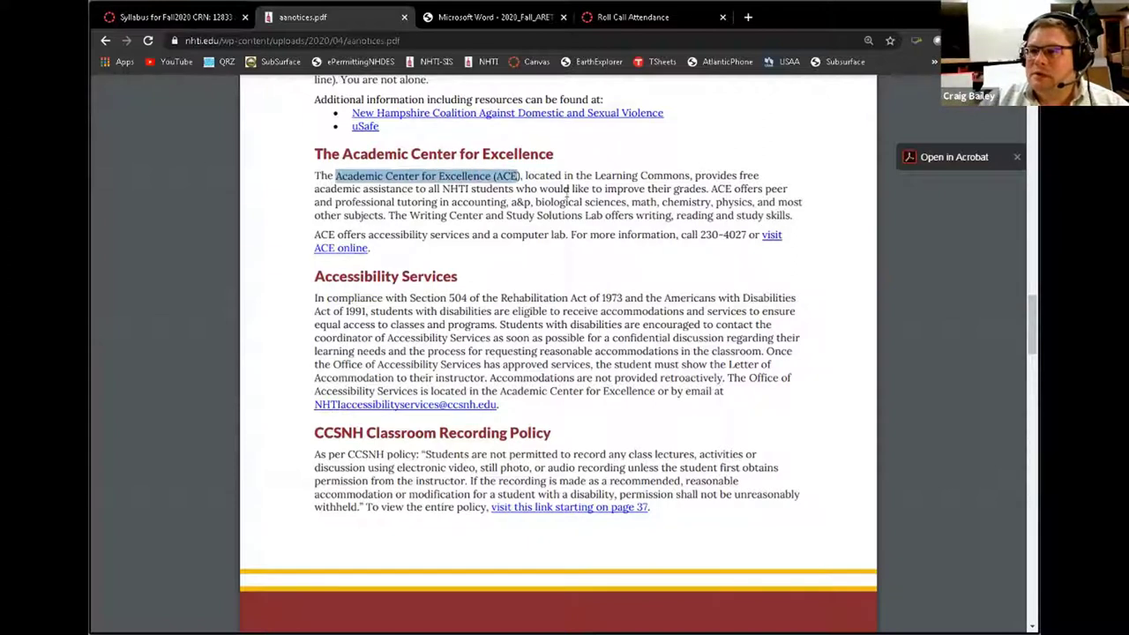
click(562, 201)
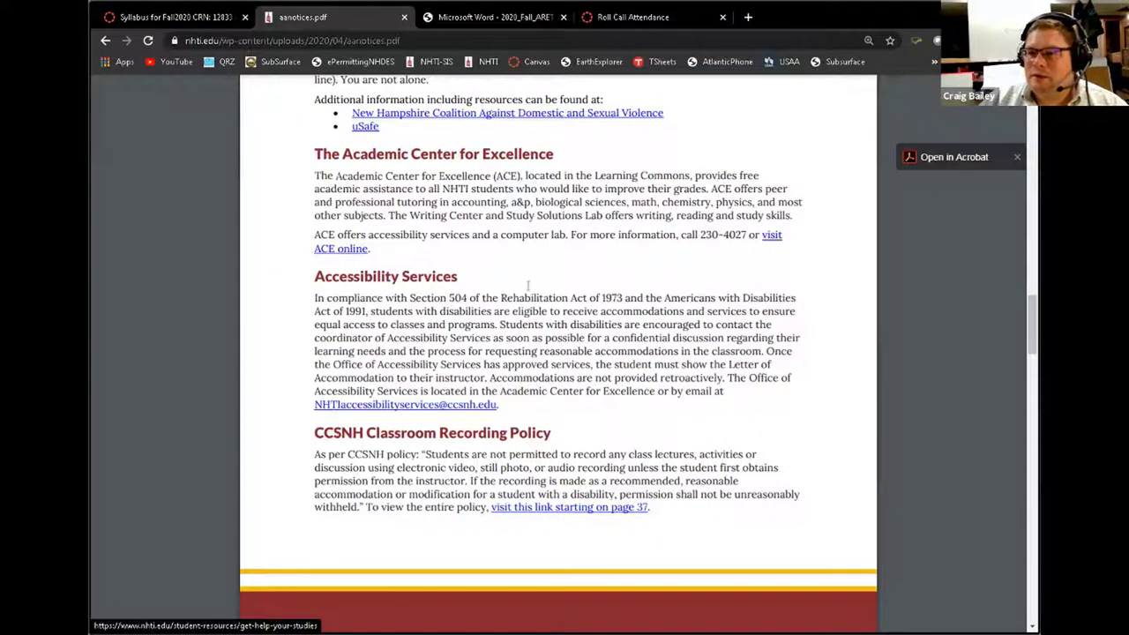
scroll(523, 284, down, 3)
scroll(523, 284, up, 2)
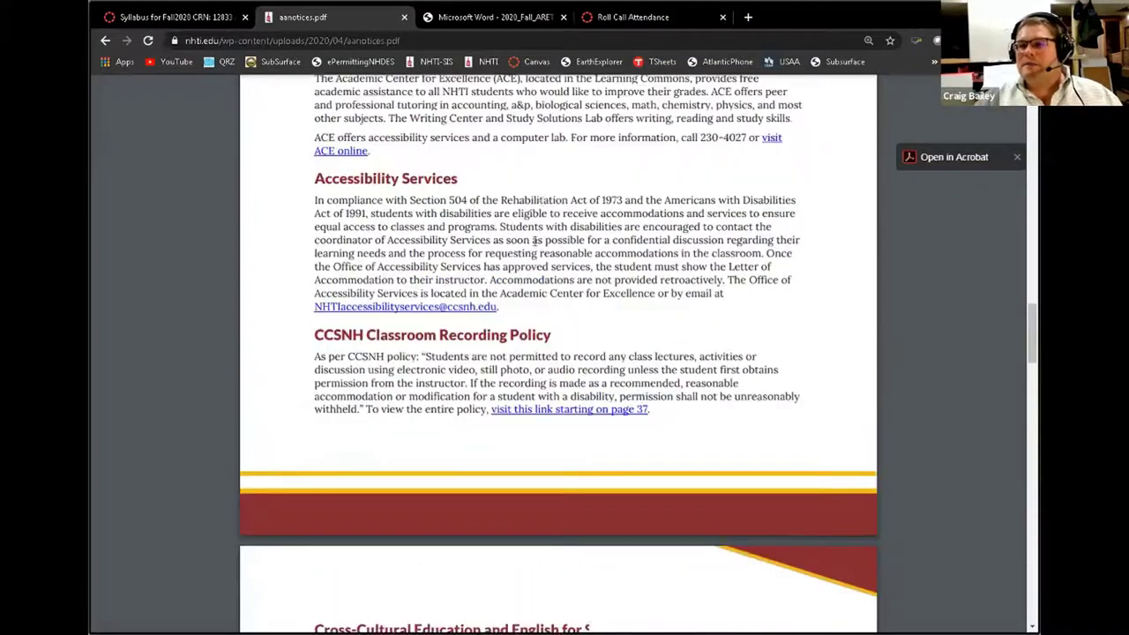
scroll(449, 210, down, 1)
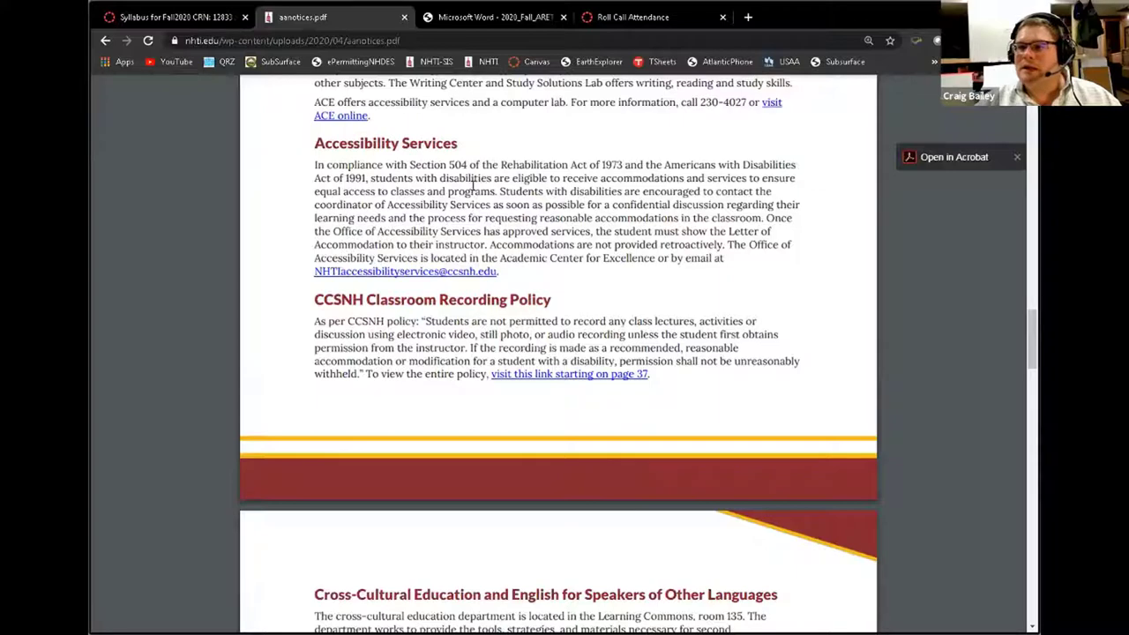
scroll(474, 187, down, 2)
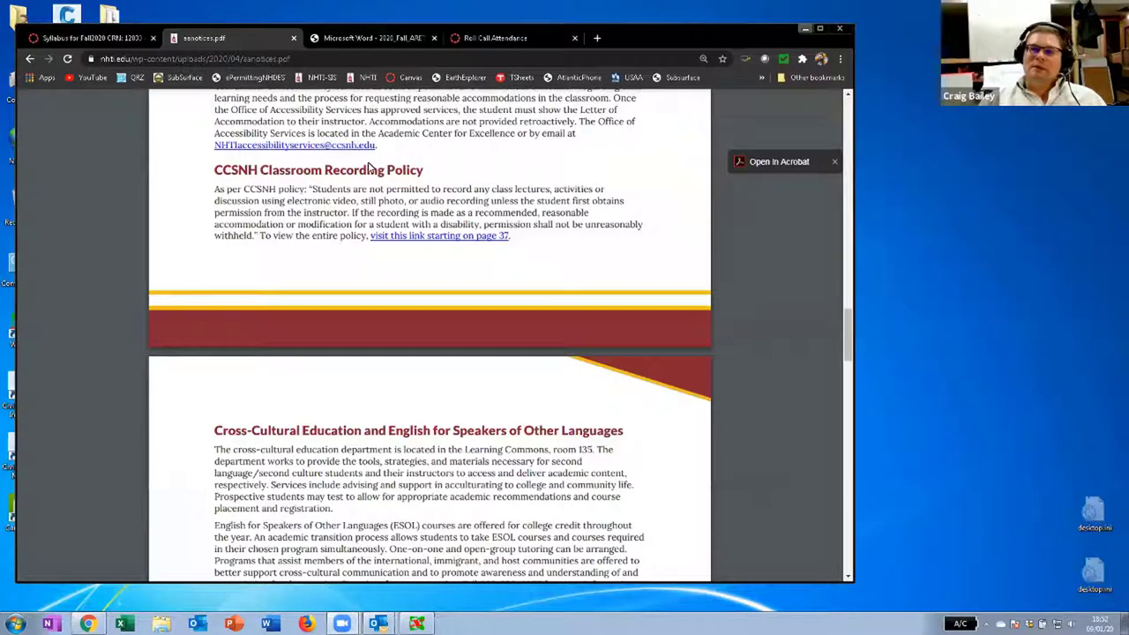
Step: Minimize Chrome to the desktop, restore the aanotices PDF window, and reposition it slightly
click(804, 31)
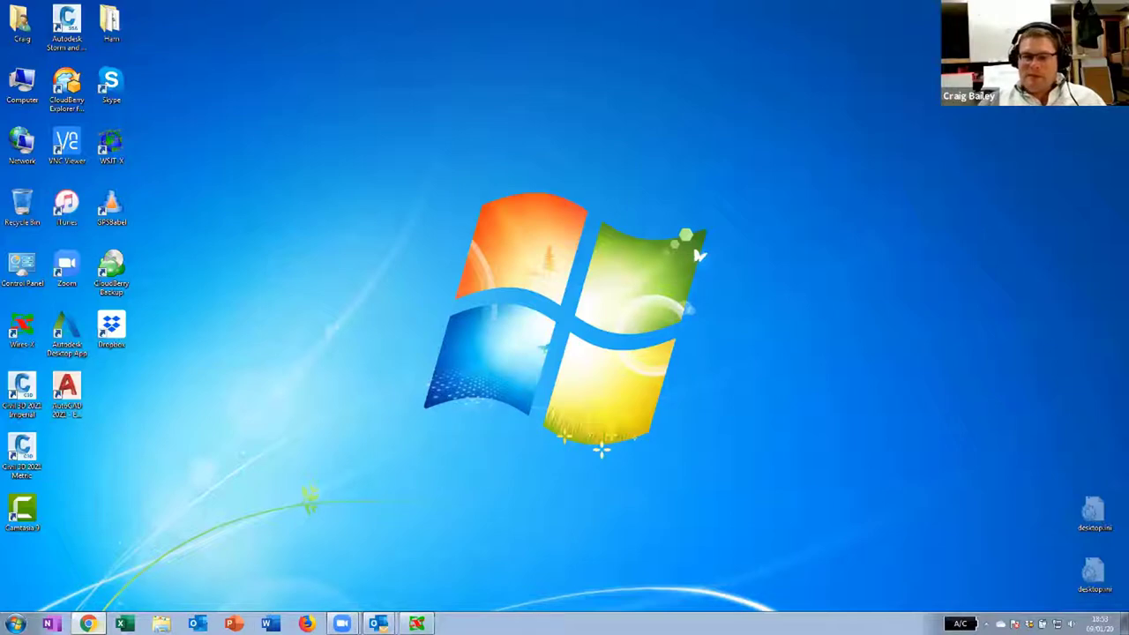
click(87, 624)
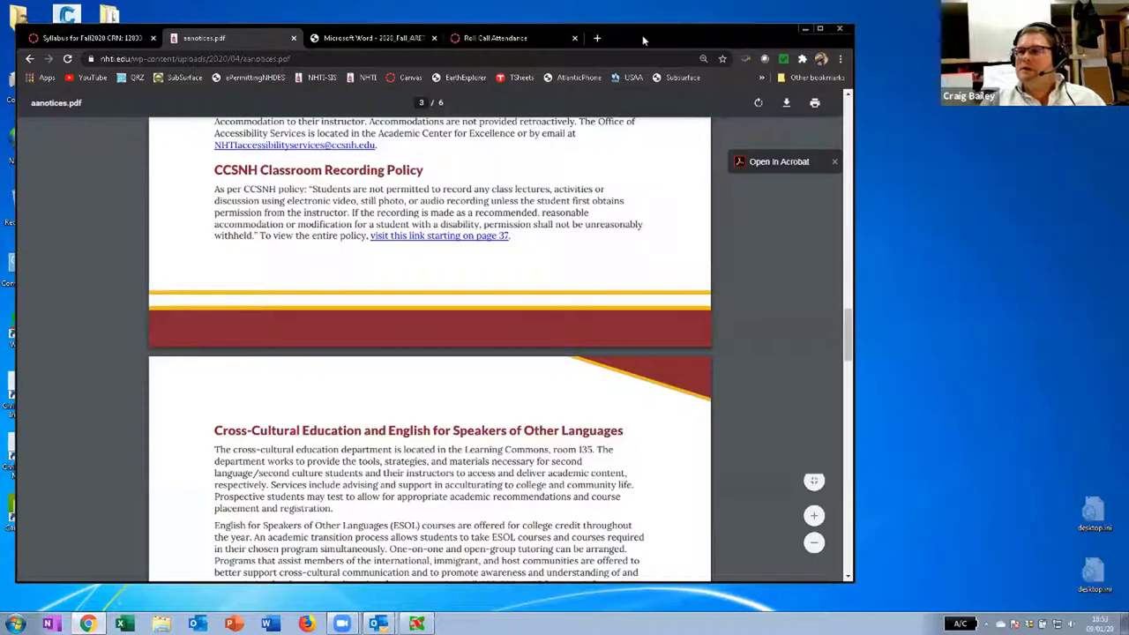
drag(643, 40, 657, 28)
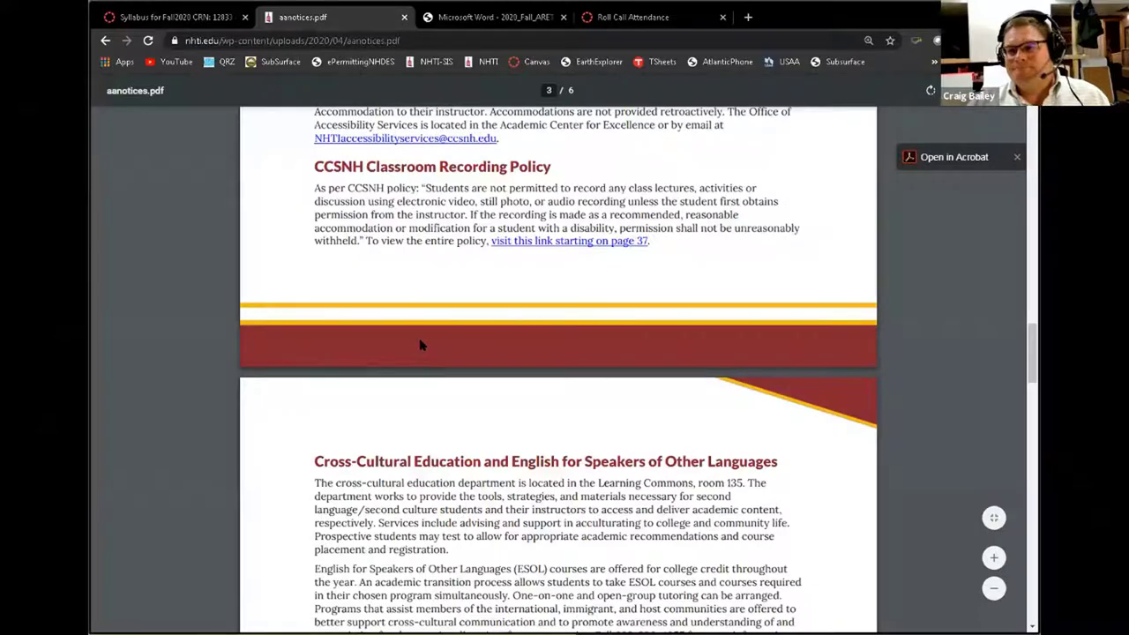
Step: Read from page 3 past Cross-Cultural Education onto page 4's Plagiarism and Cancellation sections
scroll(410, 468, down, 2)
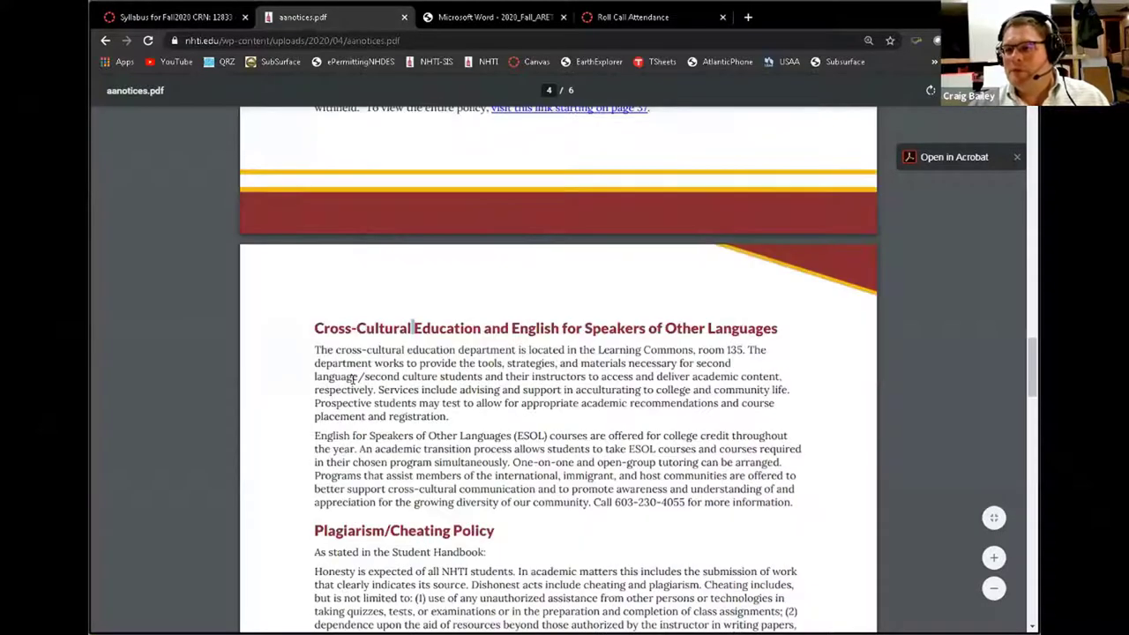
scroll(512, 351, down, 1)
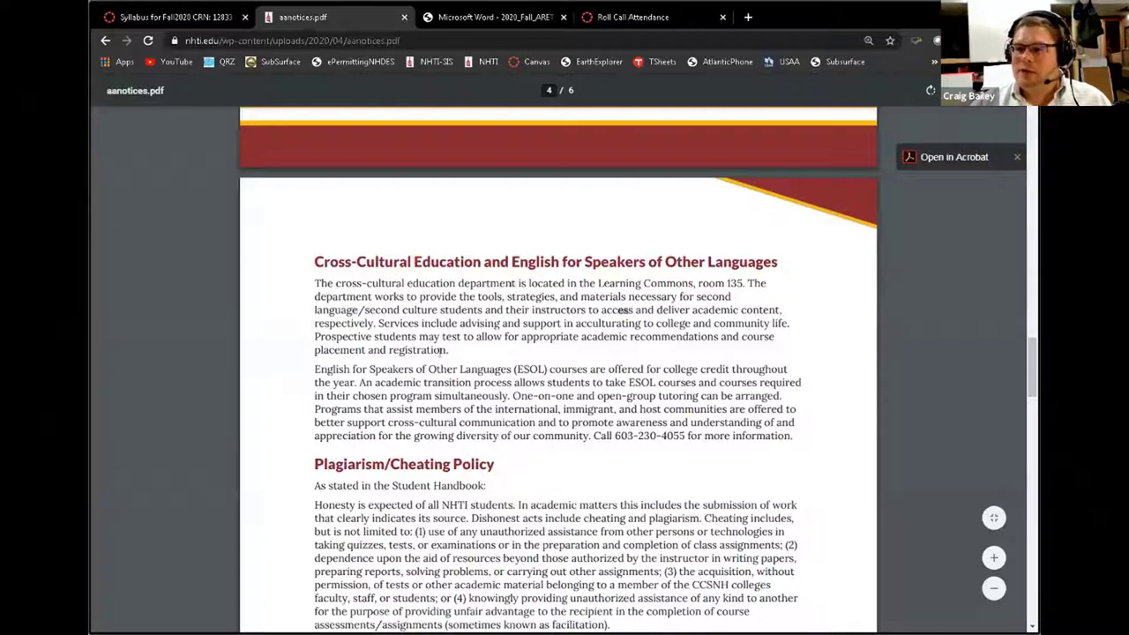
scroll(441, 351, down, 2)
scroll(456, 296, down, 1)
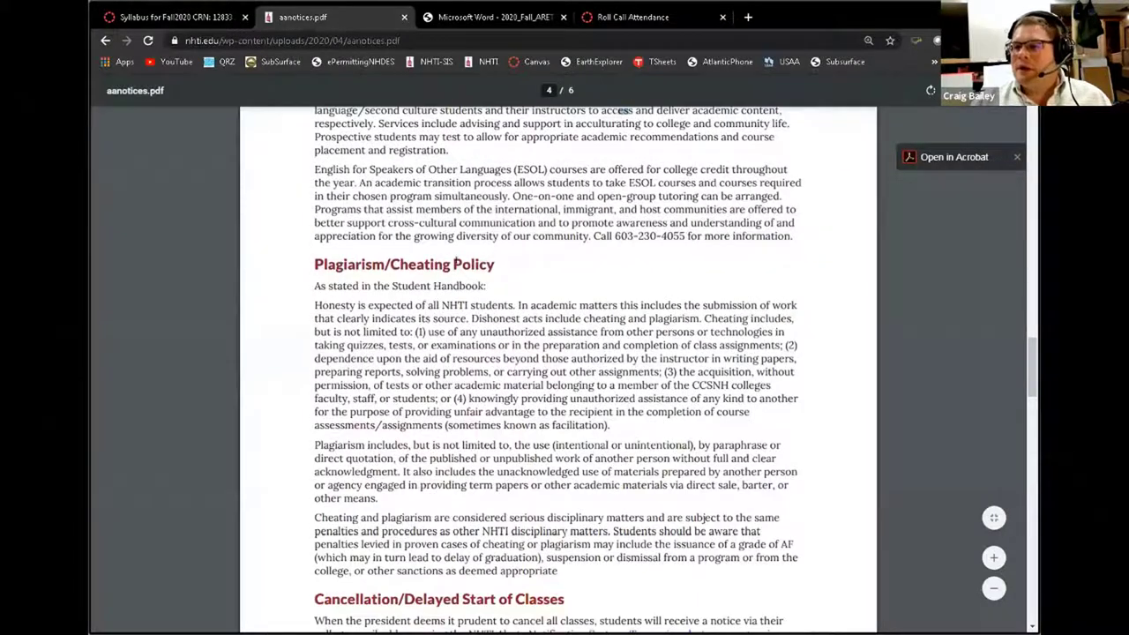
drag(342, 265, 476, 265)
click(445, 341)
scroll(451, 341, down, 2)
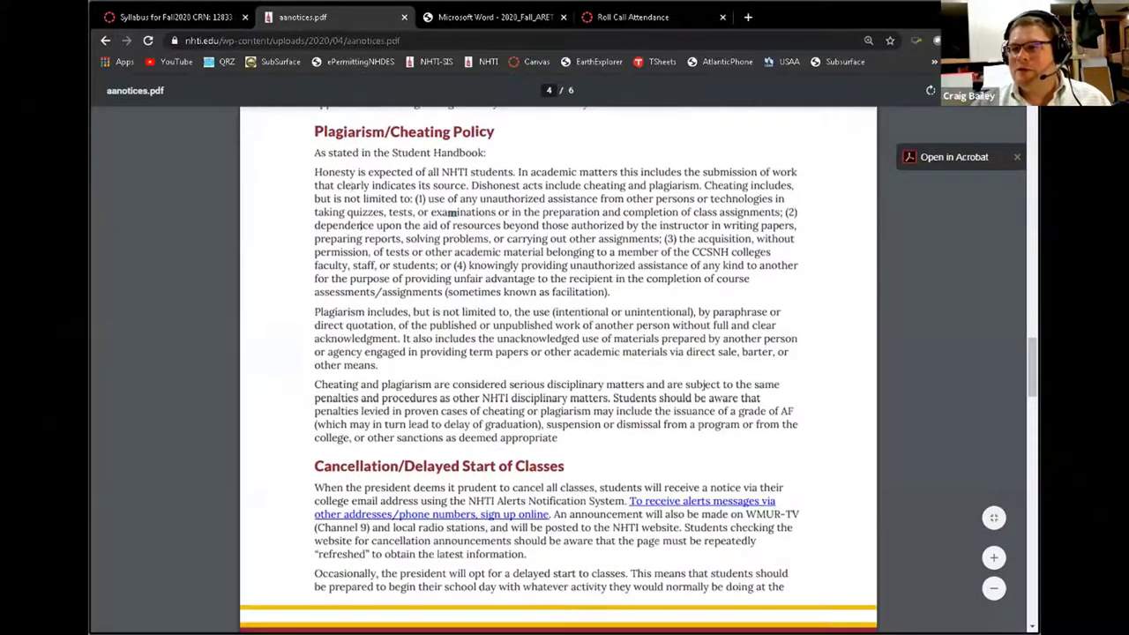
scroll(473, 342, down, 2)
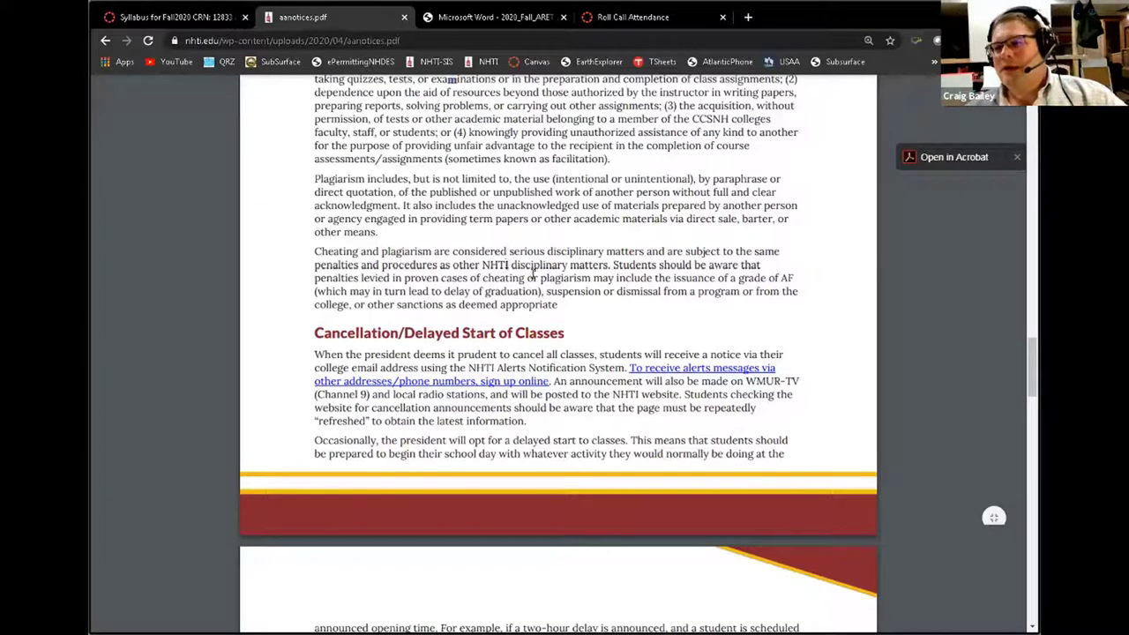
Step: Highlight the cheating penalties lines and the alerts system name in the Cancellation paragraph
drag(533, 275, 560, 288)
click(559, 293)
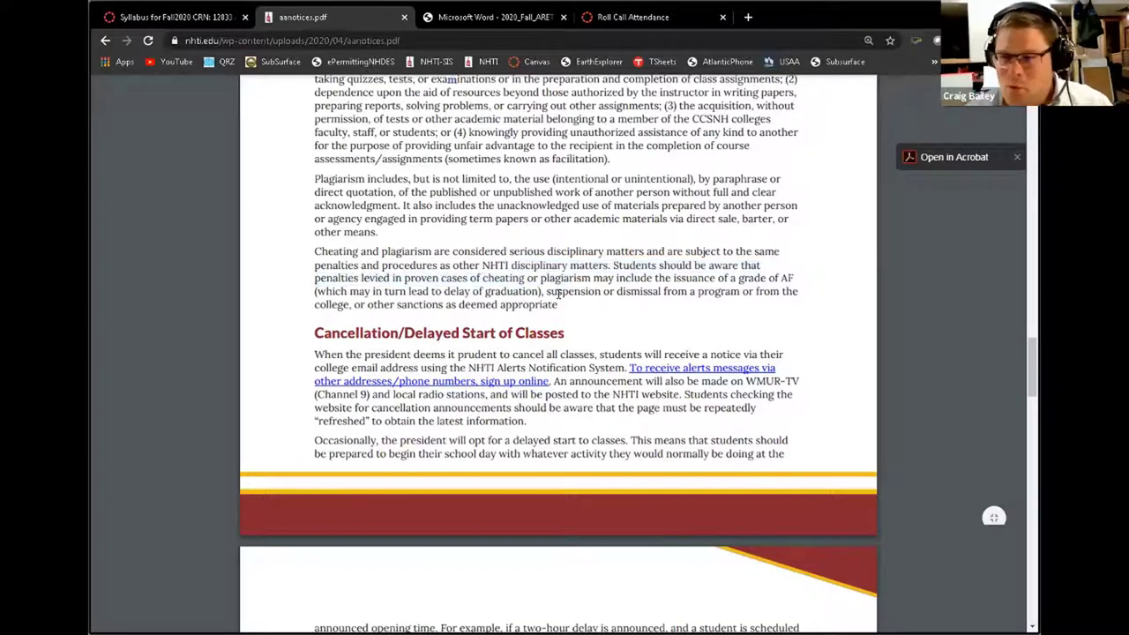
scroll(564, 354, down, 1)
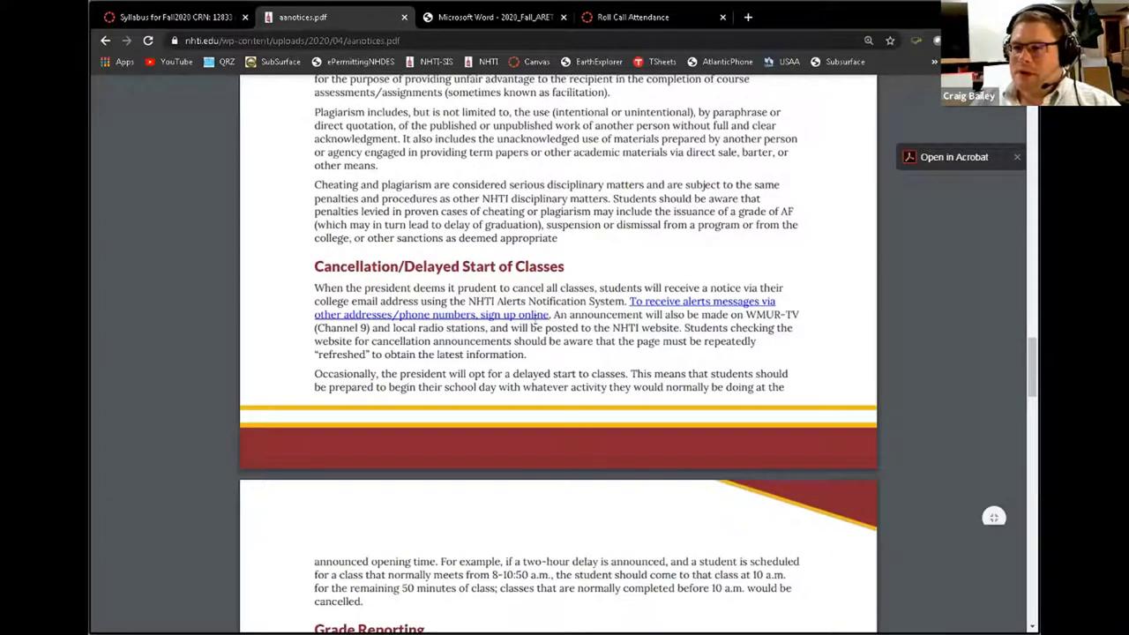
drag(468, 300, 570, 301)
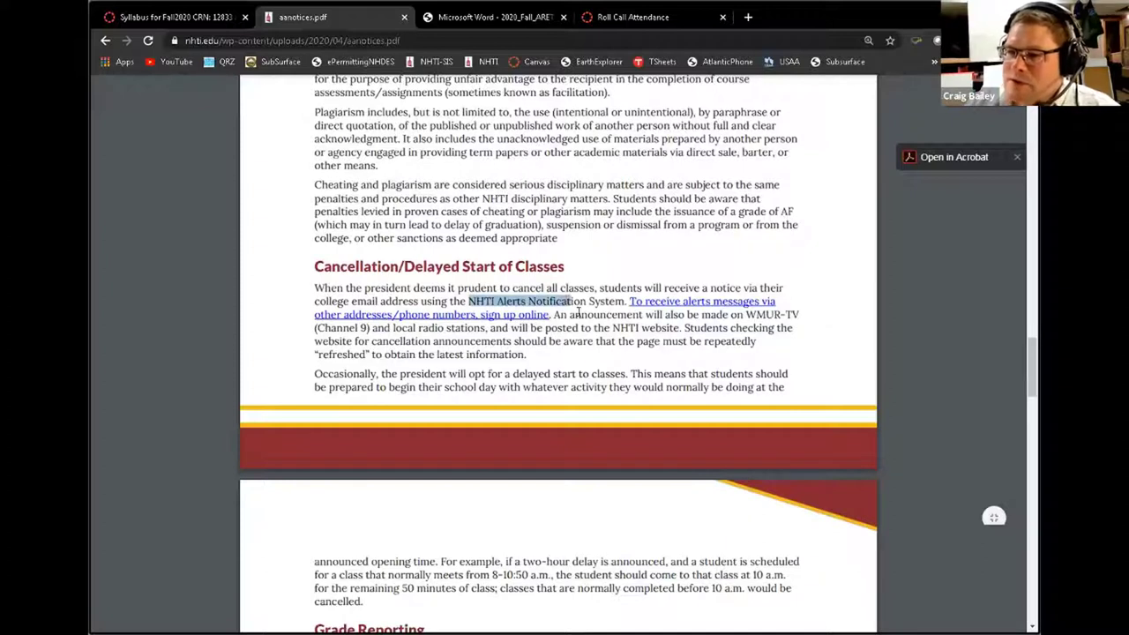
click(618, 360)
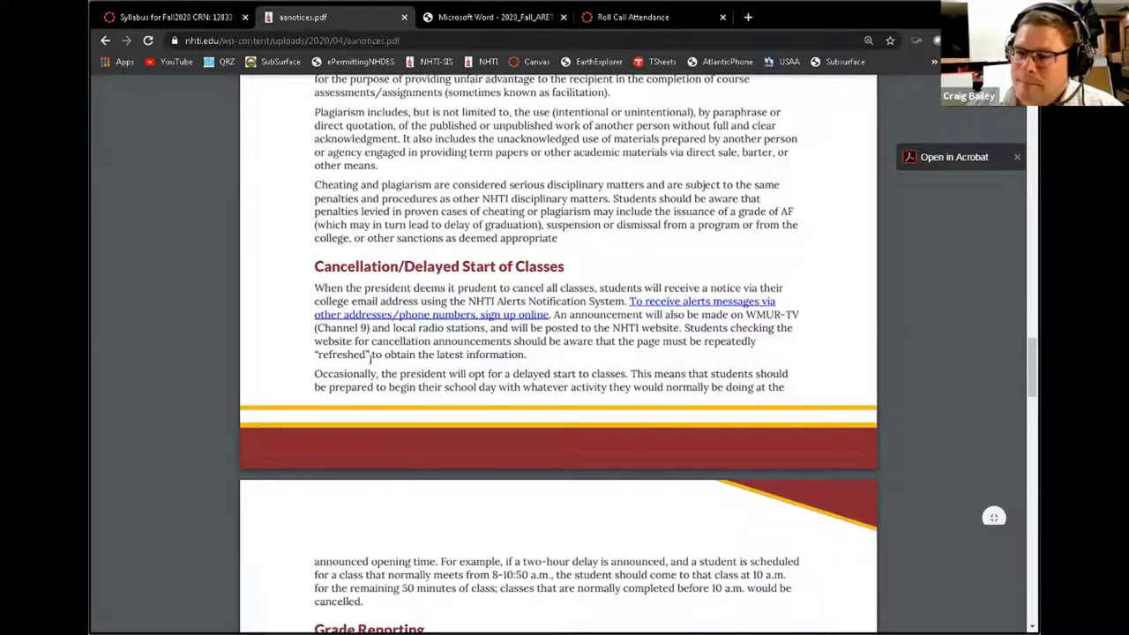
Step: Highlight the official student email paragraph, then read down to the 50-minute instructional hour footnotes
scroll(397, 344, down, 2)
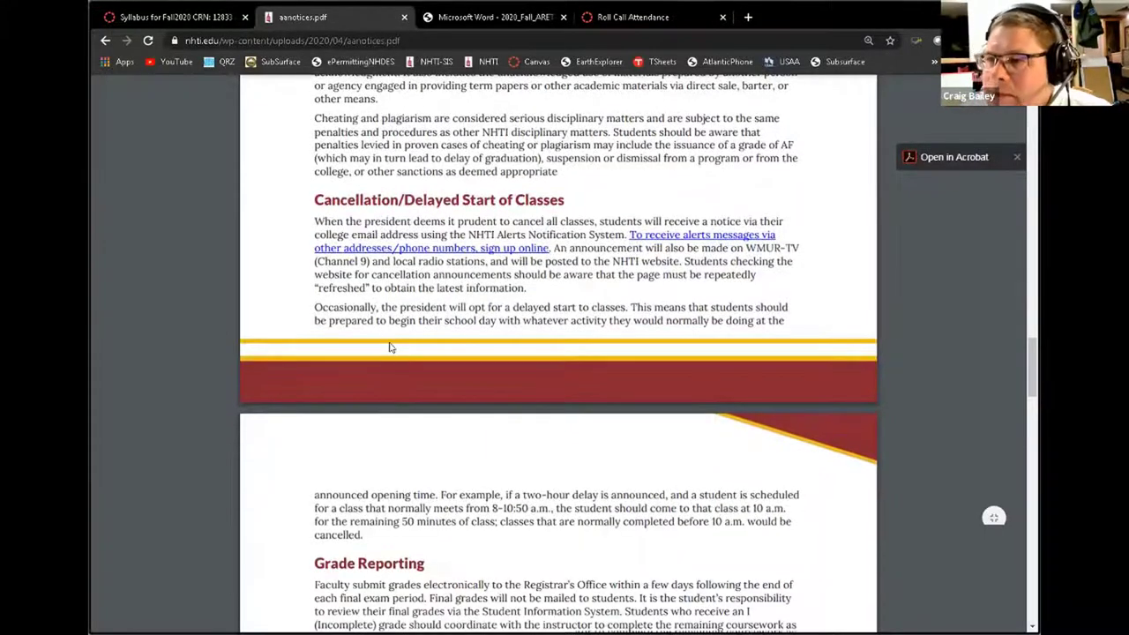
scroll(446, 344, down, 6)
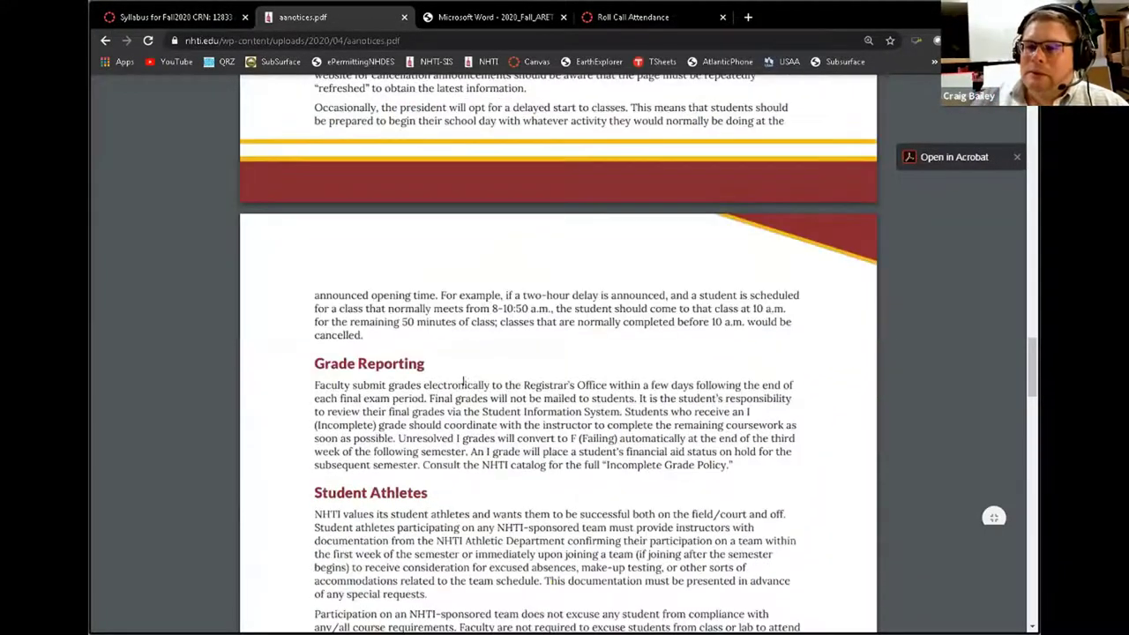
scroll(452, 375, down, 3)
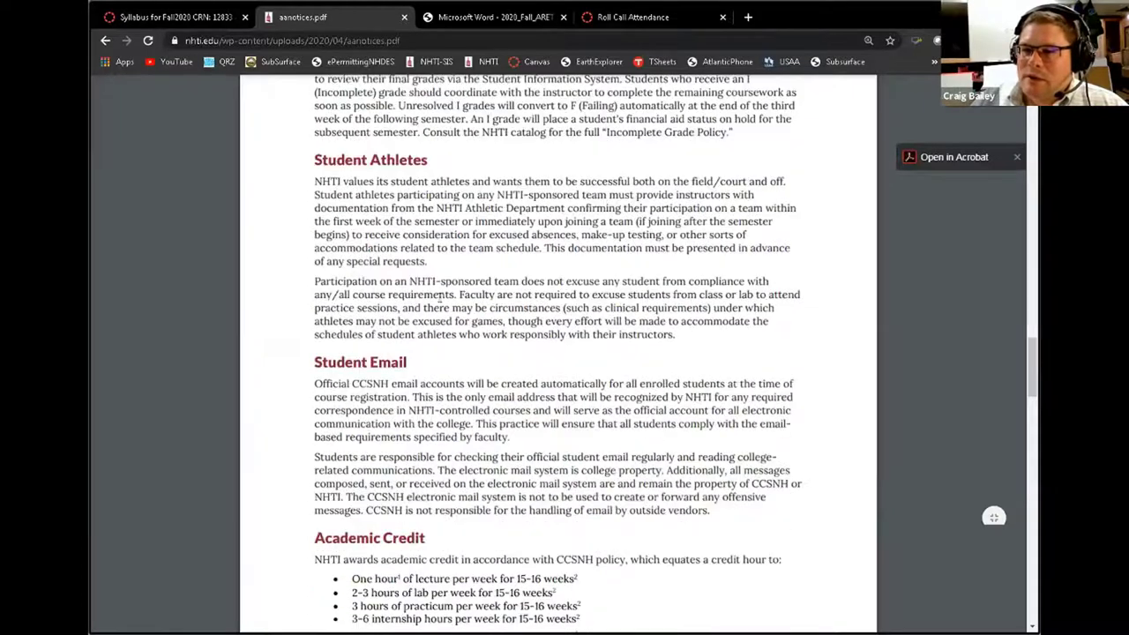
drag(315, 251, 459, 292)
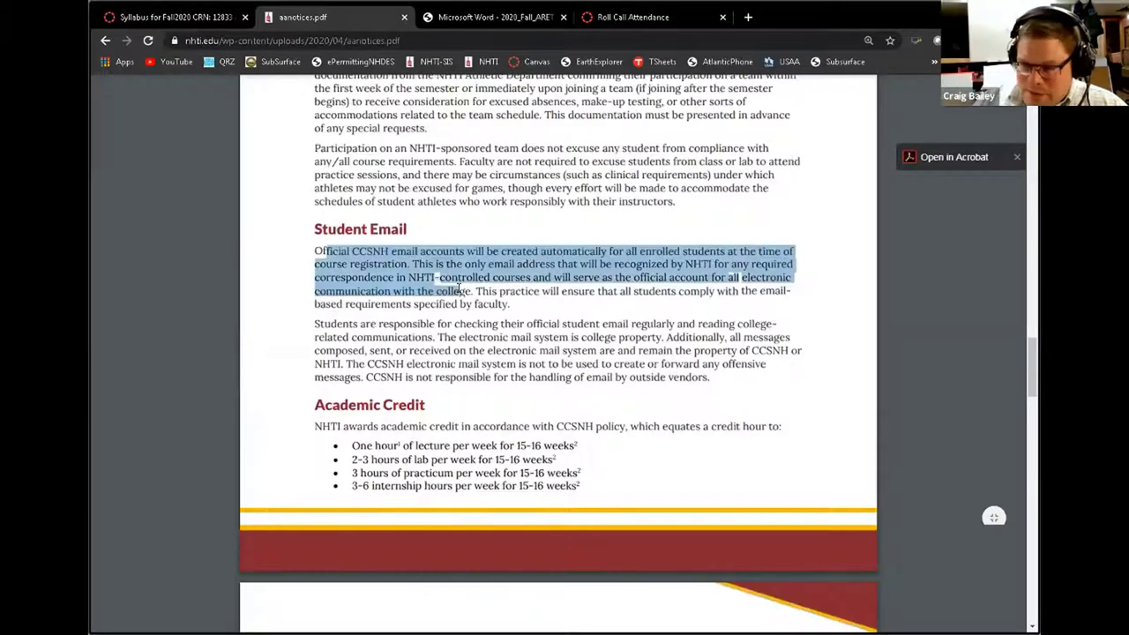
click(511, 321)
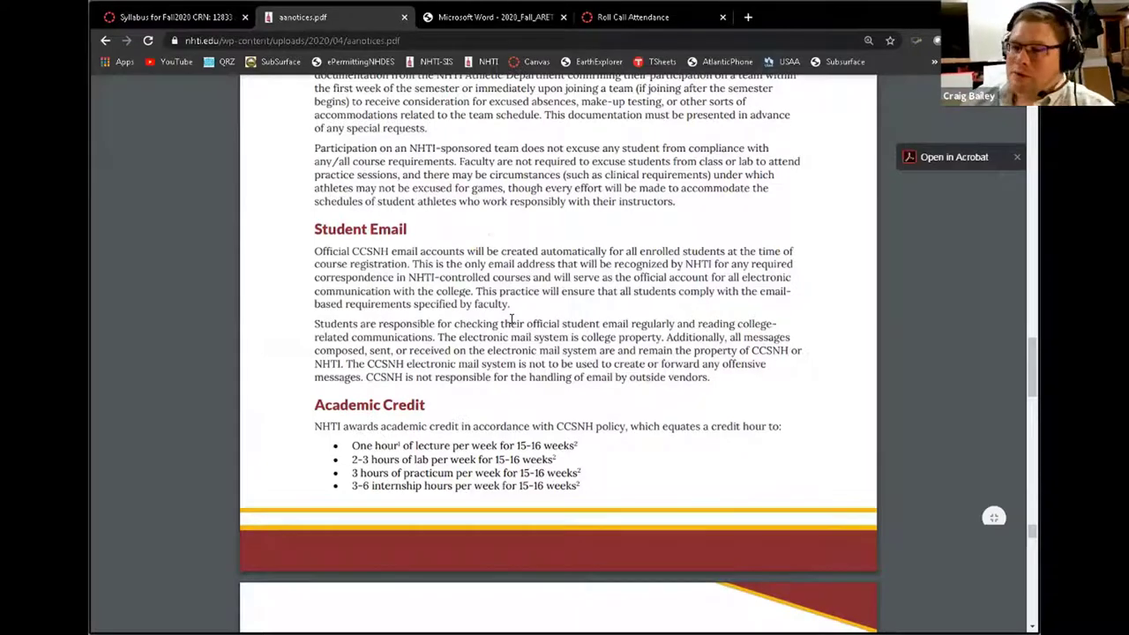
scroll(415, 353, down, 2)
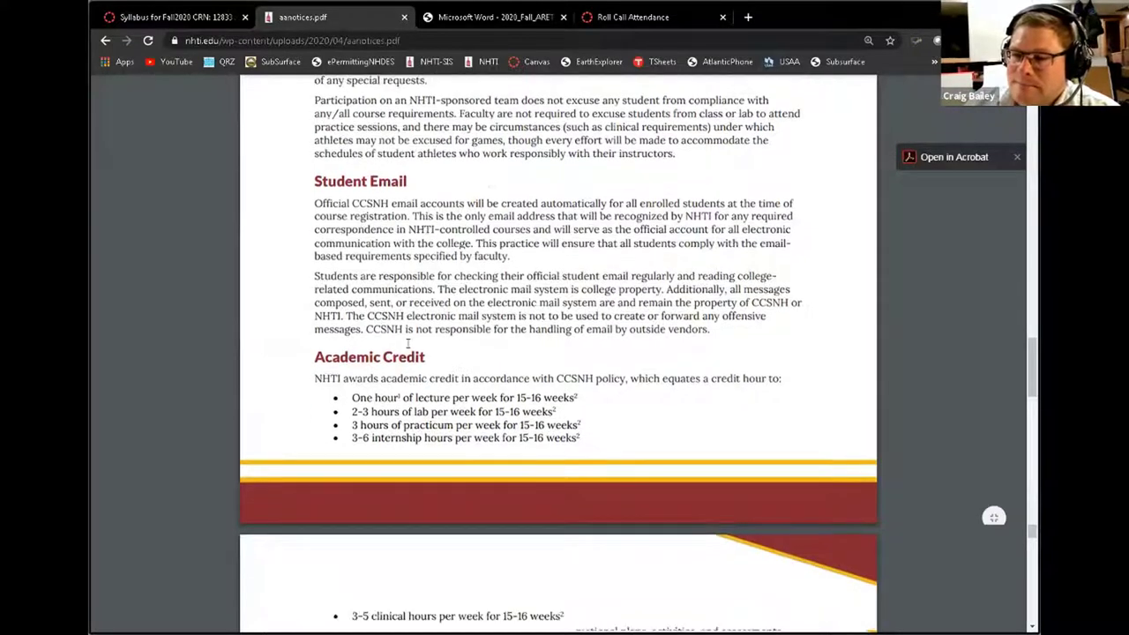
scroll(408, 344, down, 5)
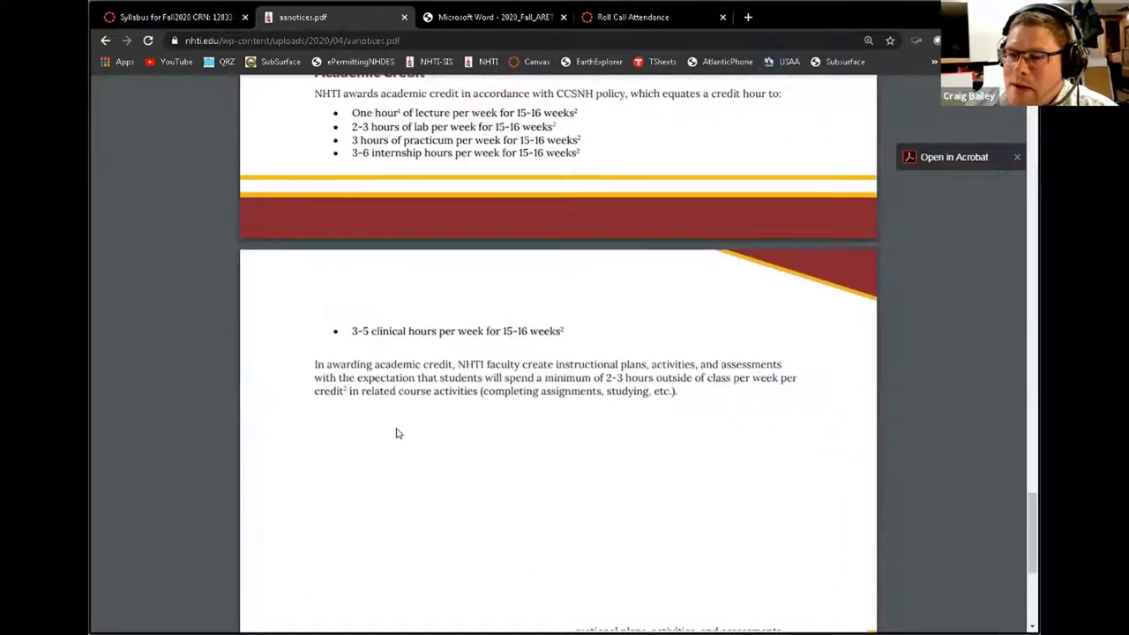
scroll(397, 433, down, 8)
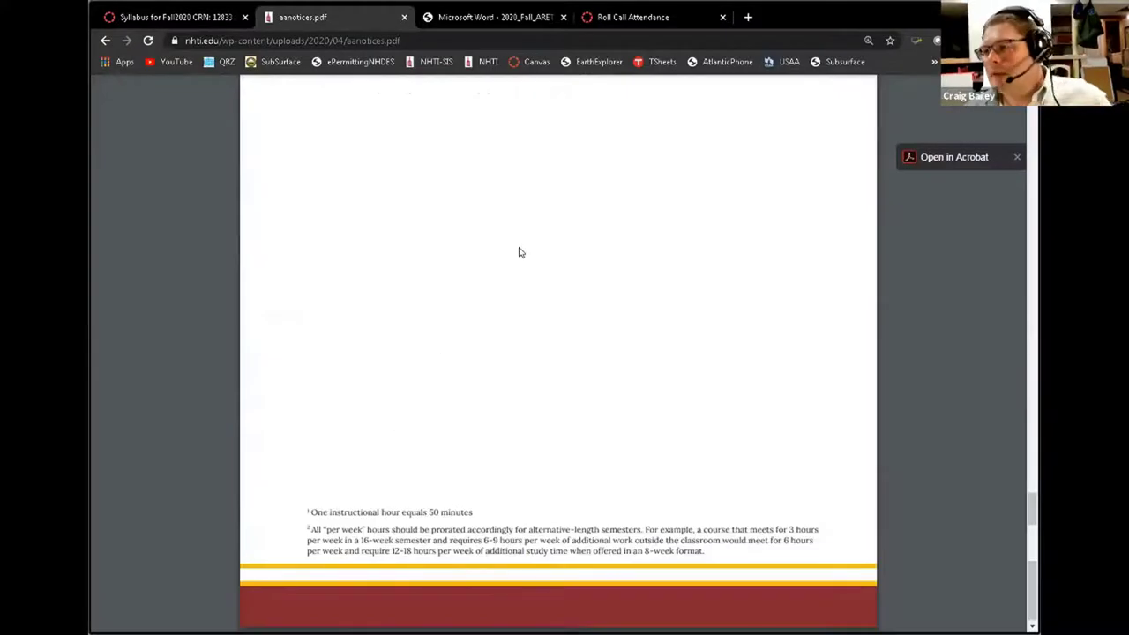
Step: Switch back to the 'Syllabus for Fall2020' tab
click(156, 13)
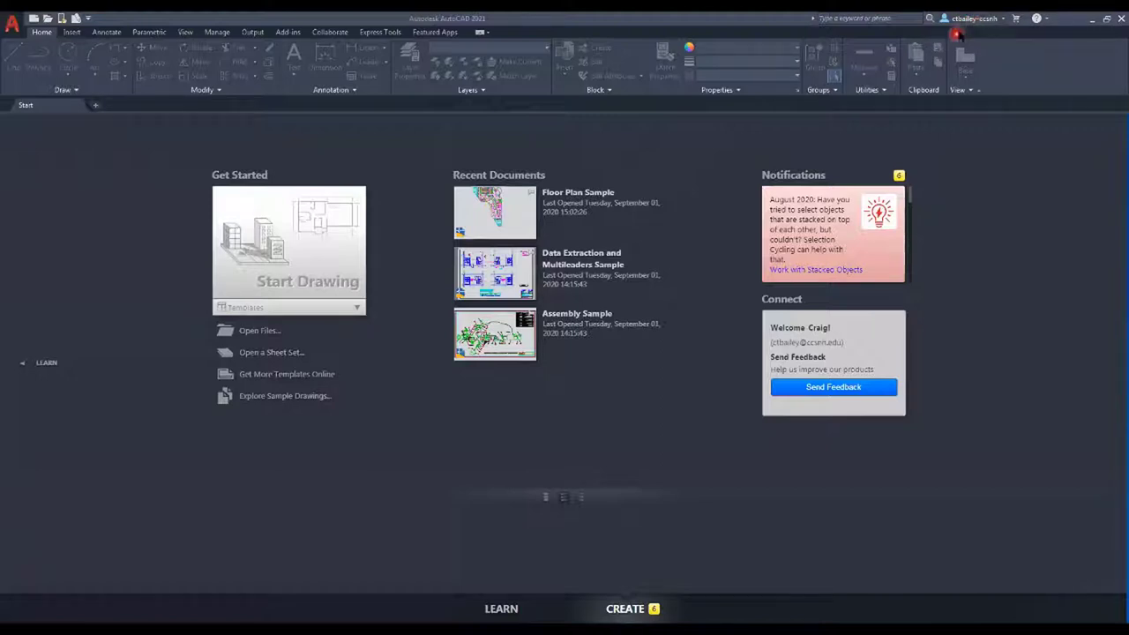
click(1005, 19)
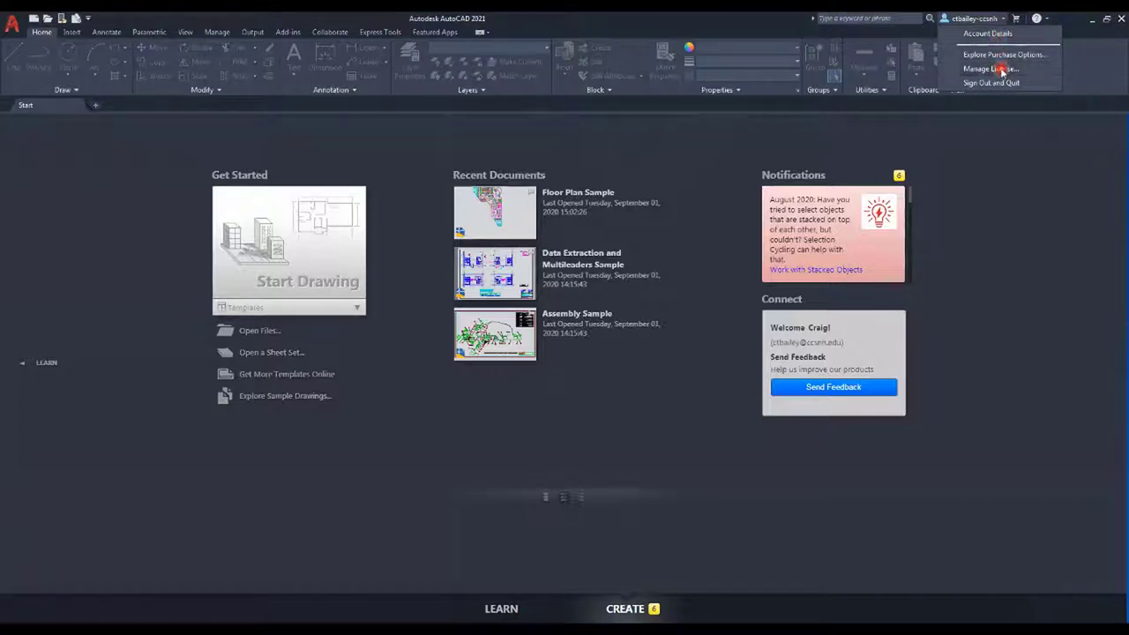
click(992, 69)
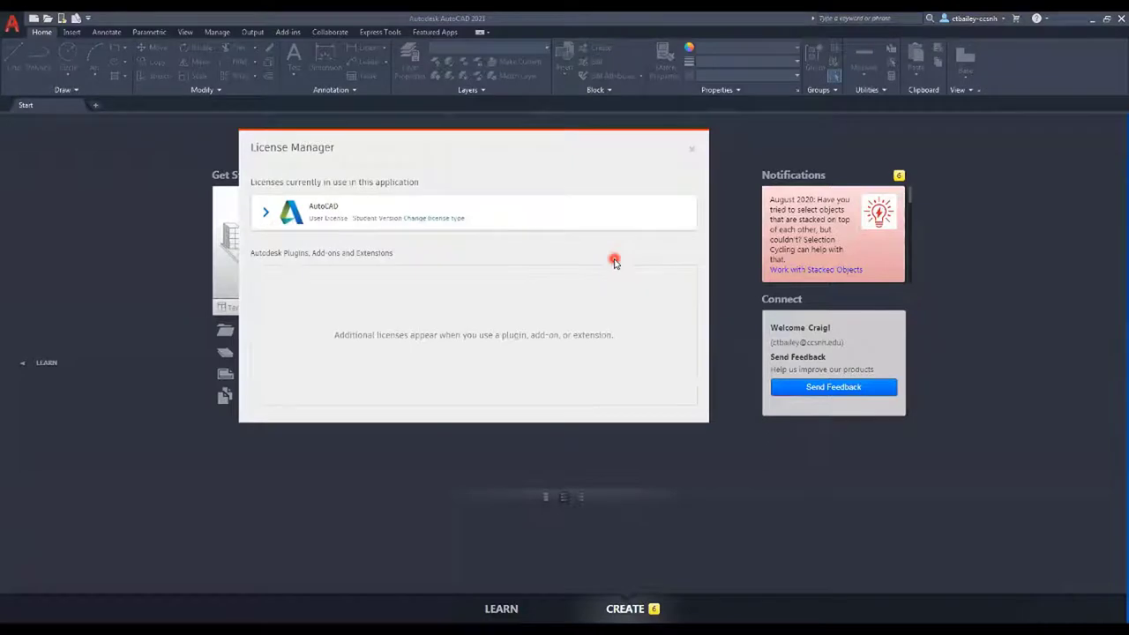
click(268, 215)
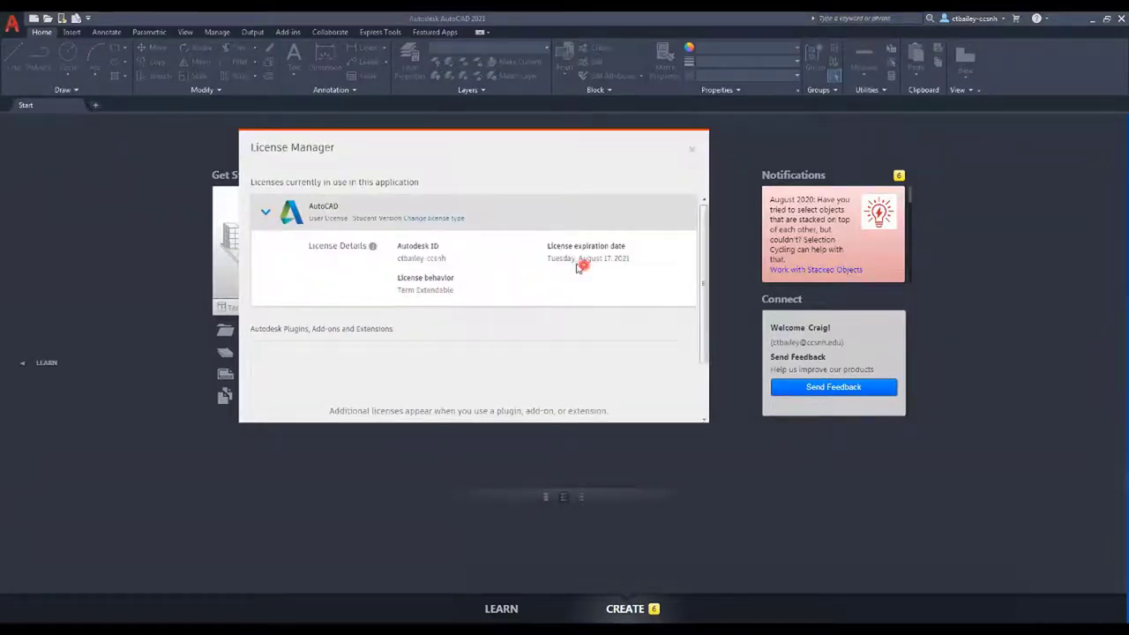
mouse_move(703, 277)
mouse_down()
mouse_move(704, 322)
mouse_move(702, 261)
mouse_up()
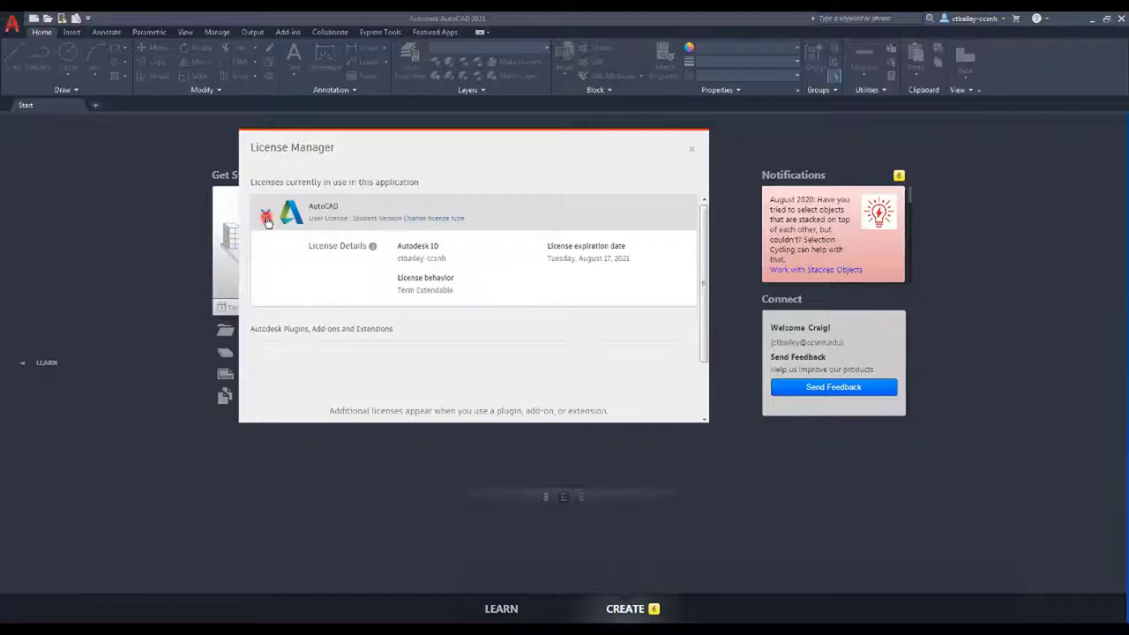
click(396, 205)
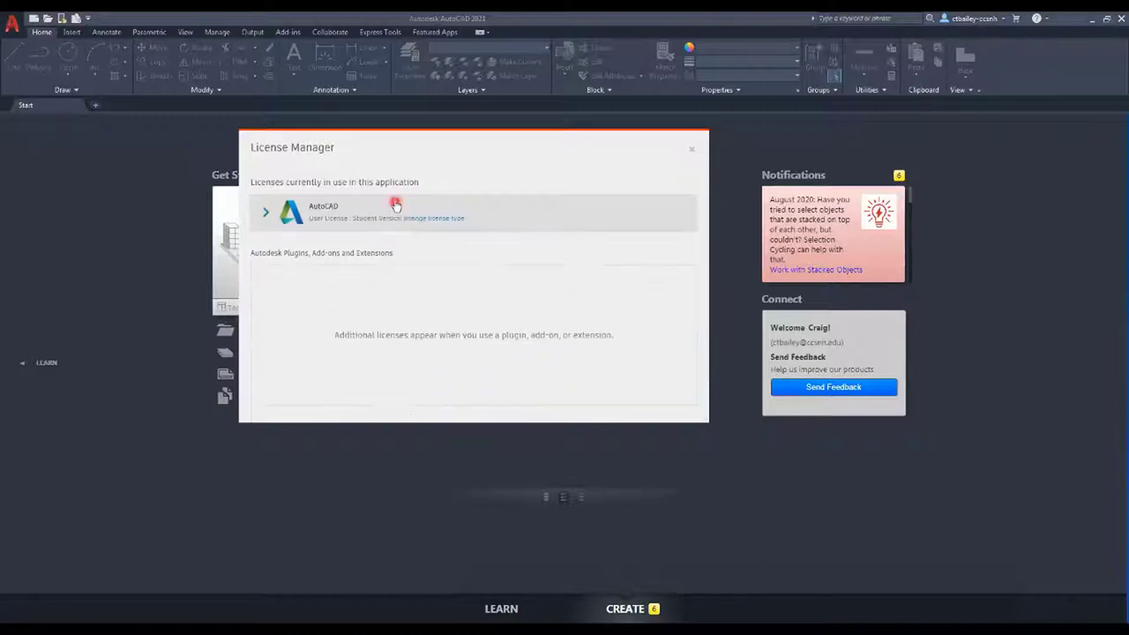
click(692, 148)
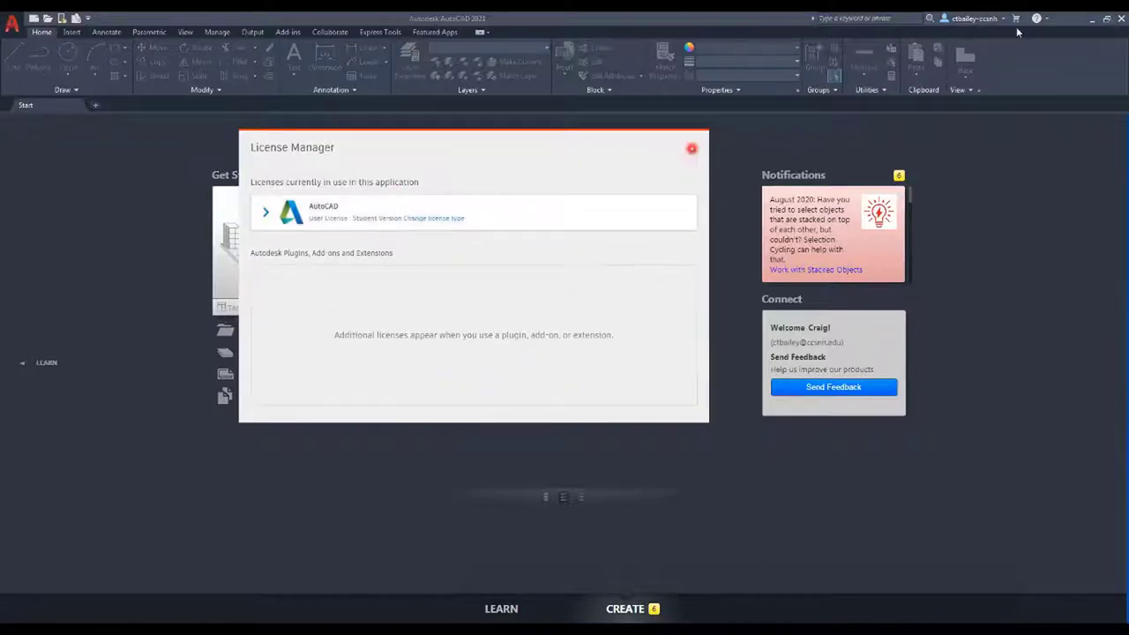
click(1048, 20)
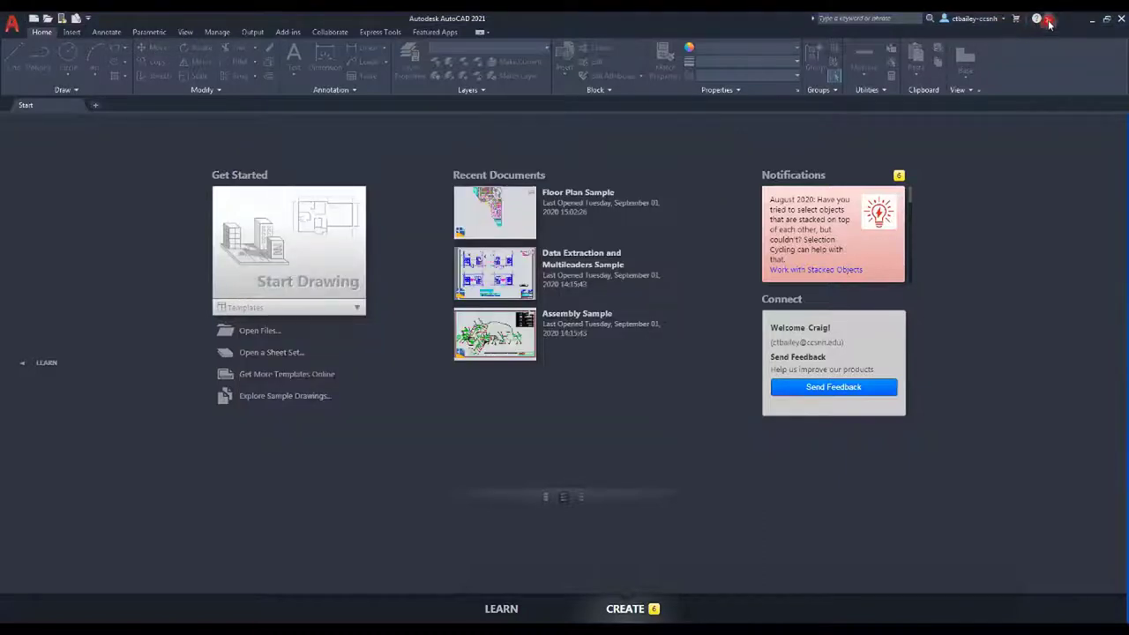
Step: Launch AutoCAD 2021 Help from the help options list and move its window left and down
click(1048, 20)
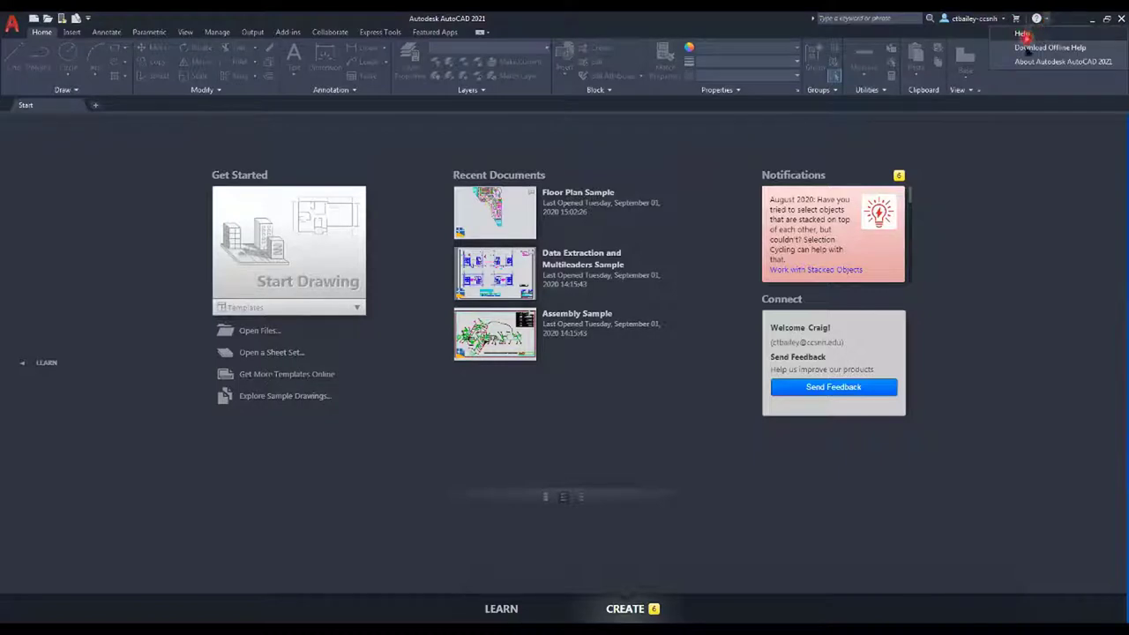
click(1023, 33)
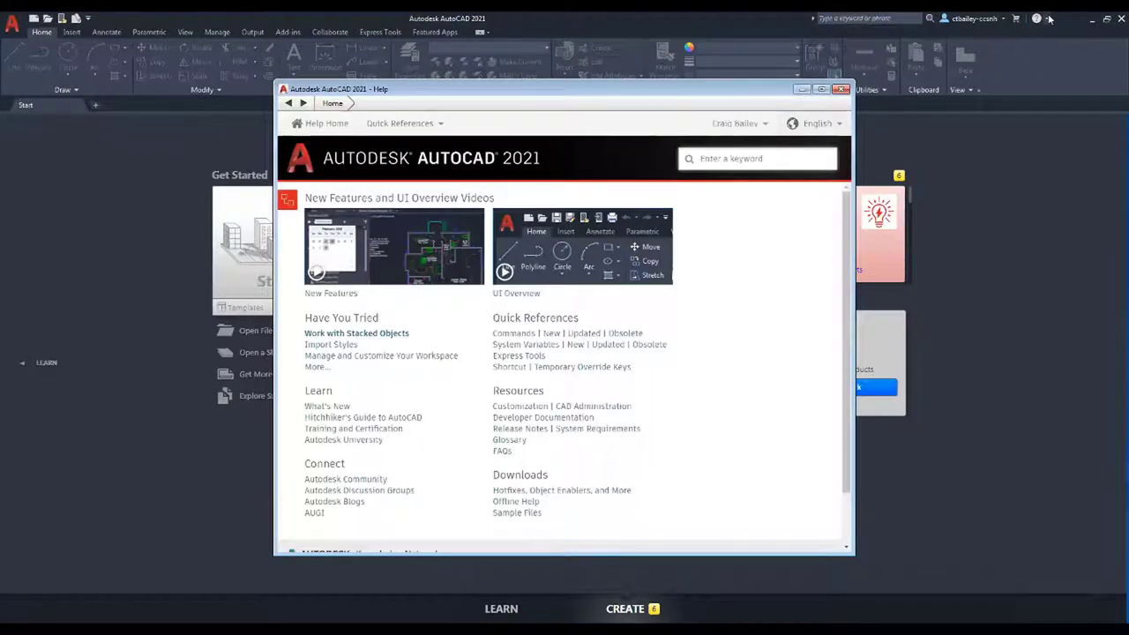
click(1047, 18)
click(1041, 35)
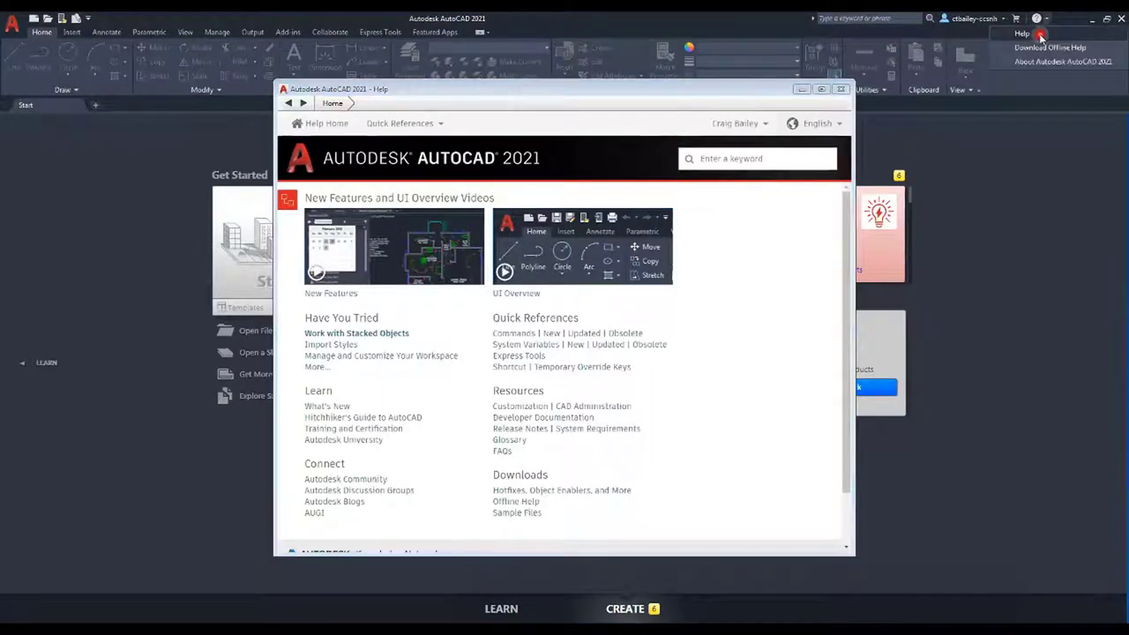
click(326, 90)
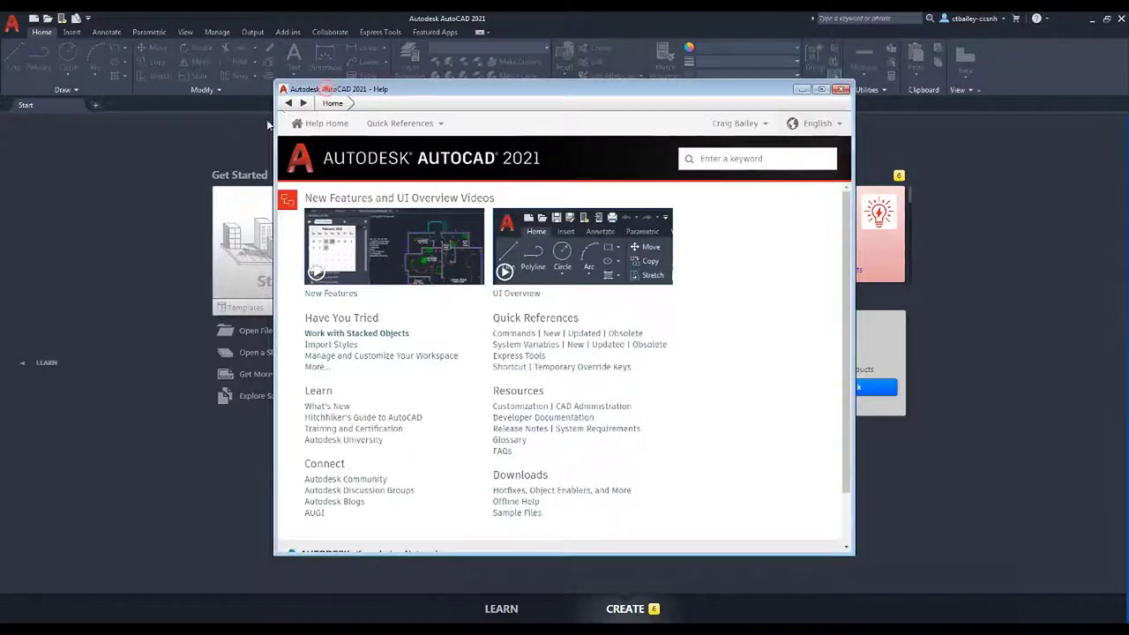
drag(326, 90, 256, 115)
Step: Open 'Manage and Customize Your Workspace' under Have You Tried on the Help home page
click(469, 340)
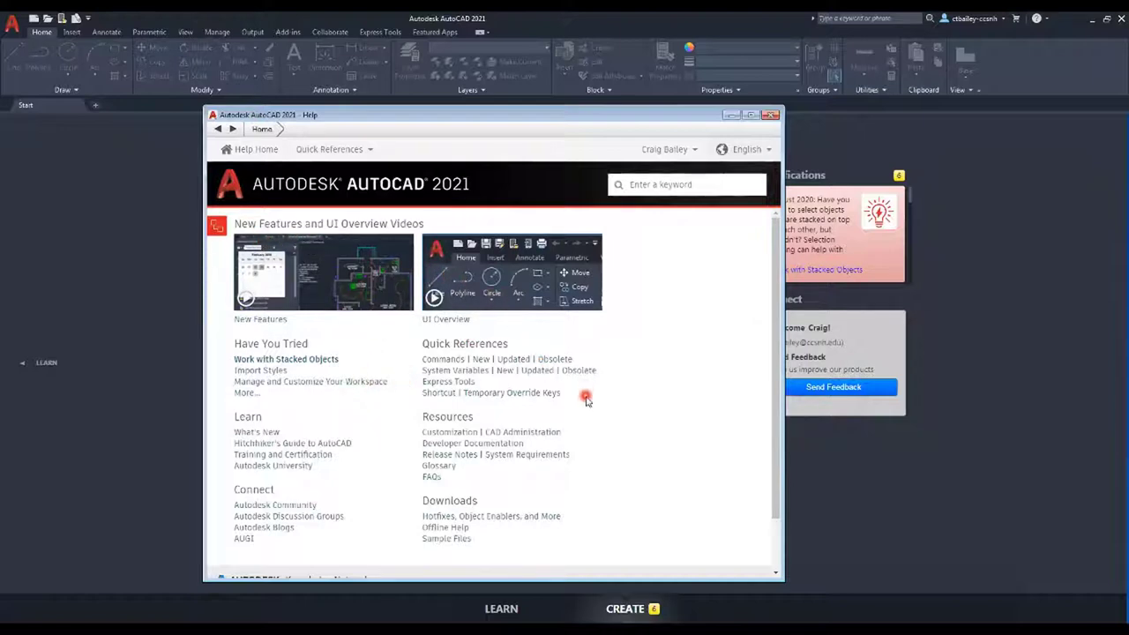
scroll(356, 480, down, 1)
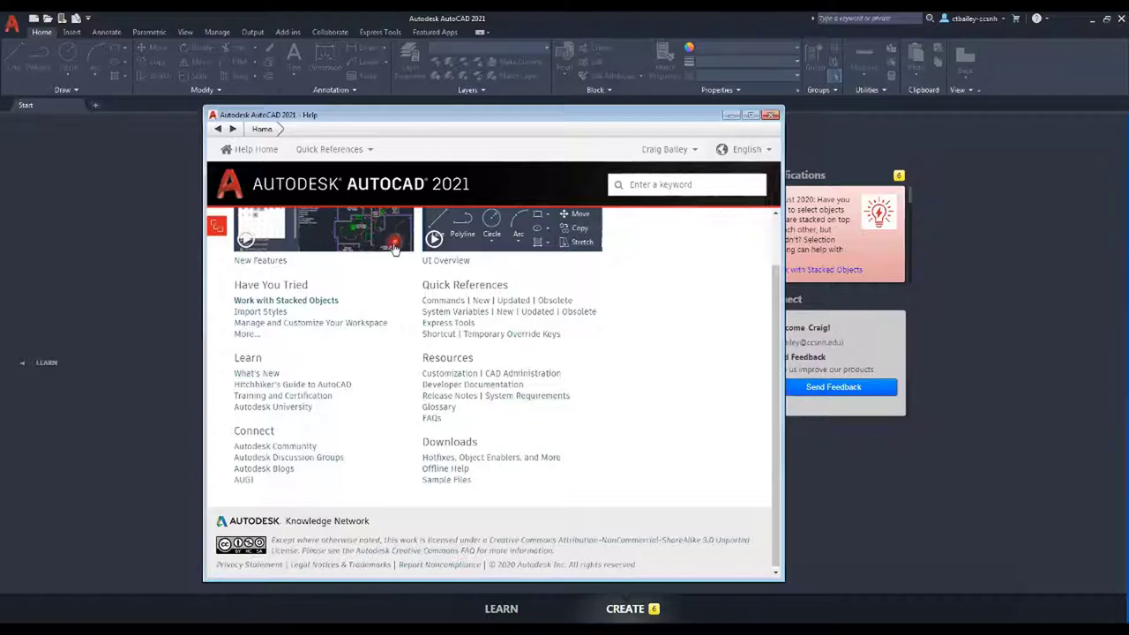
drag(349, 120, 356, 120)
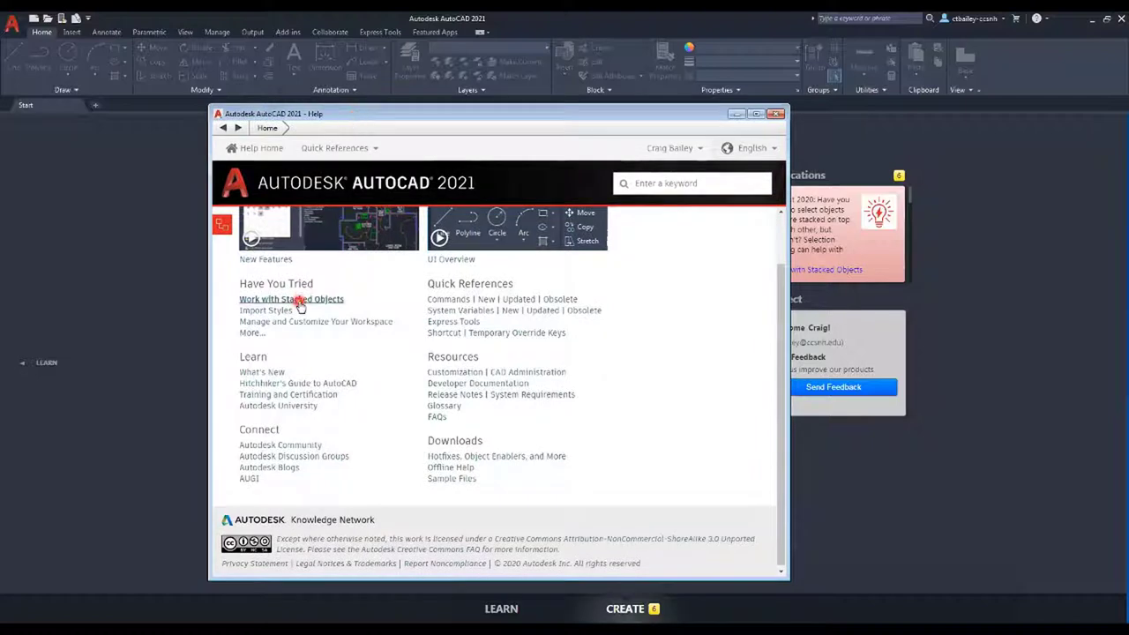
click(268, 312)
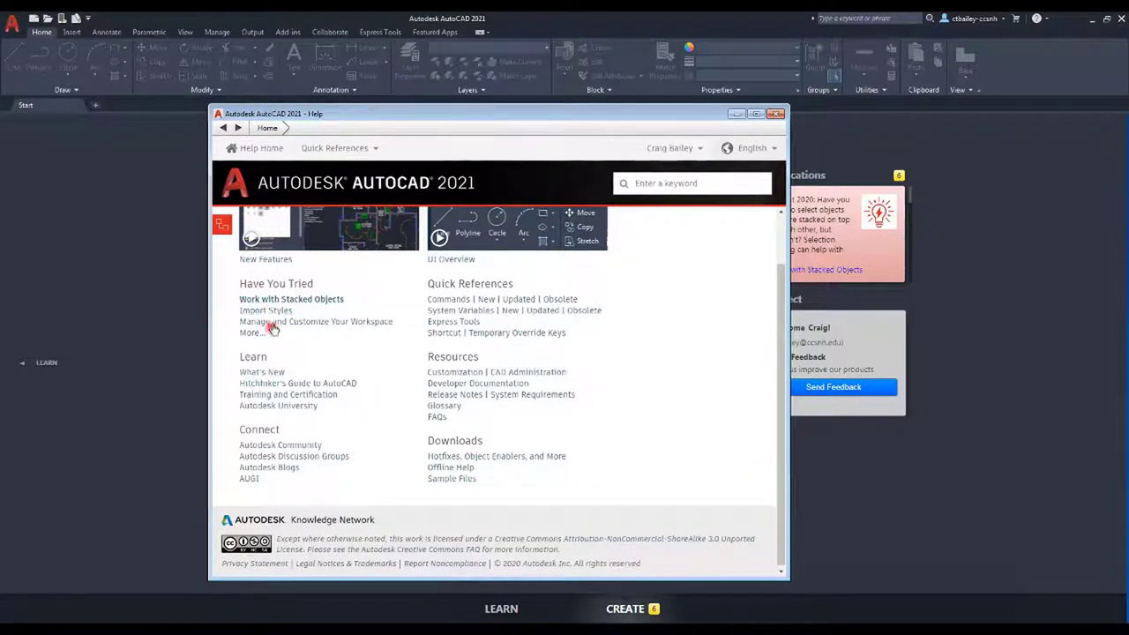
click(316, 324)
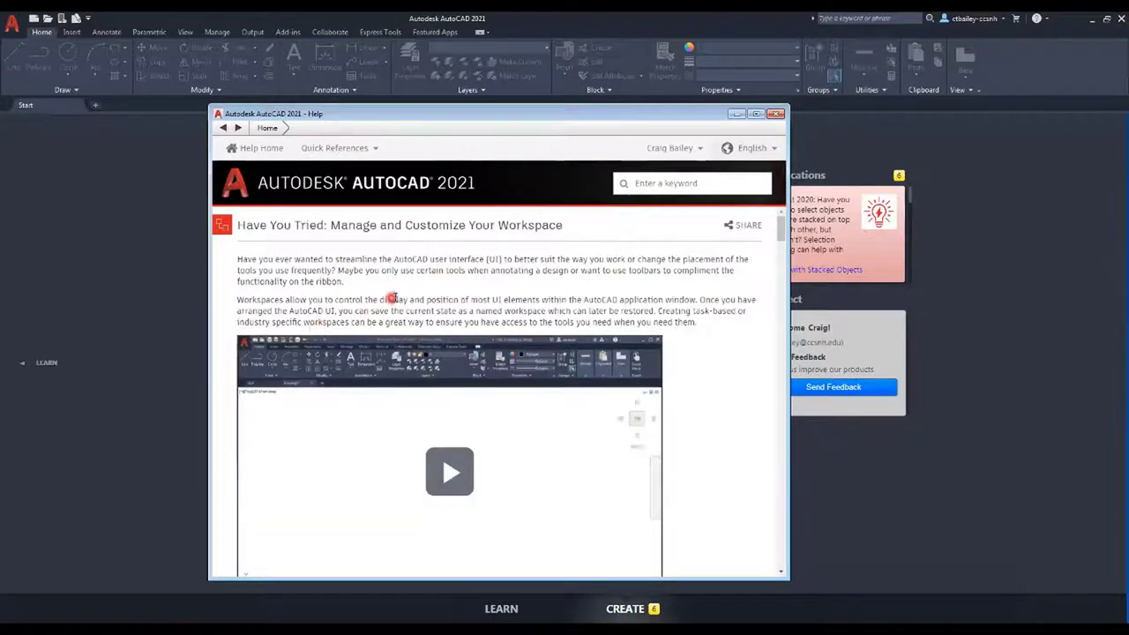
Step: Play the workspace tutorial video briefly, pause it, and close the Help window
scroll(395, 298, down, 2)
click(445, 360)
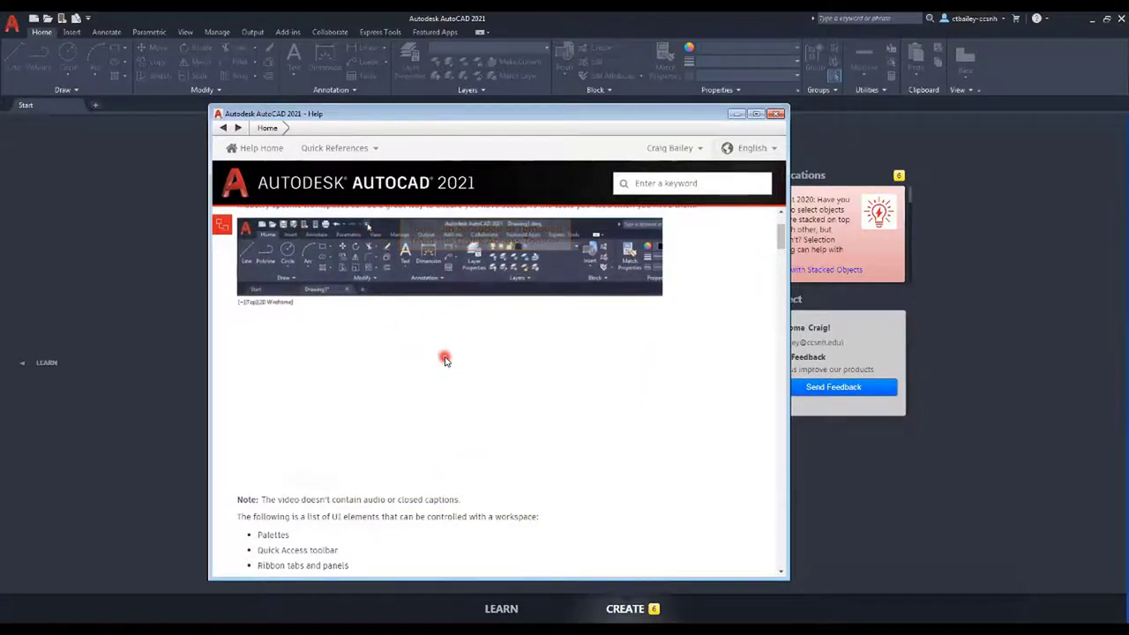
click(250, 484)
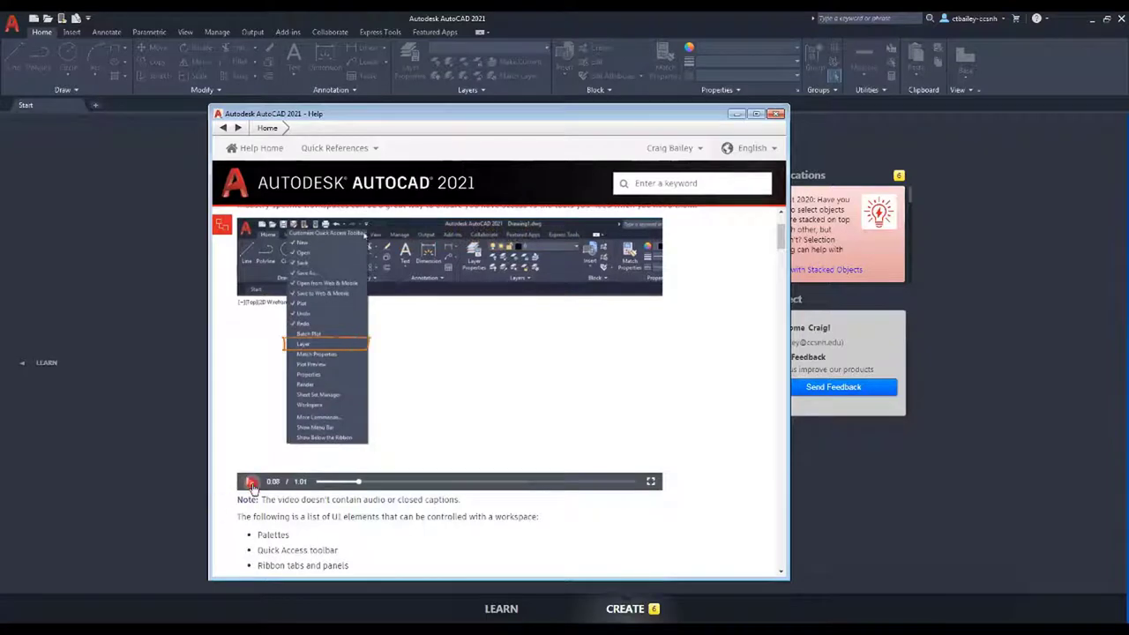
scroll(467, 432, up, 3)
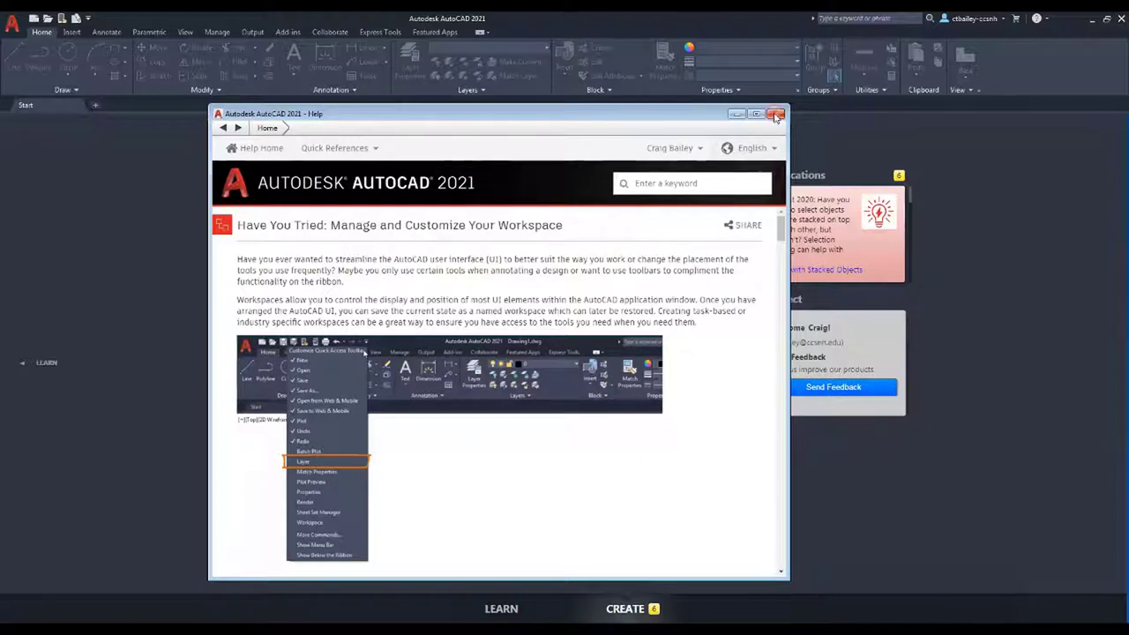
click(776, 115)
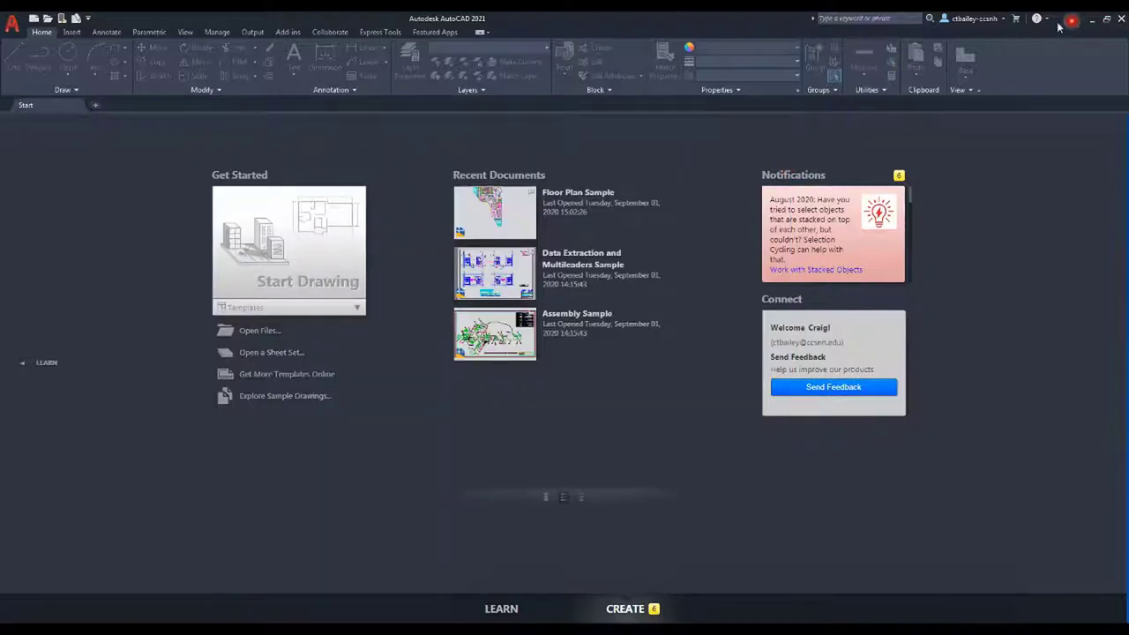
Step: Show the About Autodesk AutoCAD 2021 window from the Help menu beside the account menu
click(1003, 21)
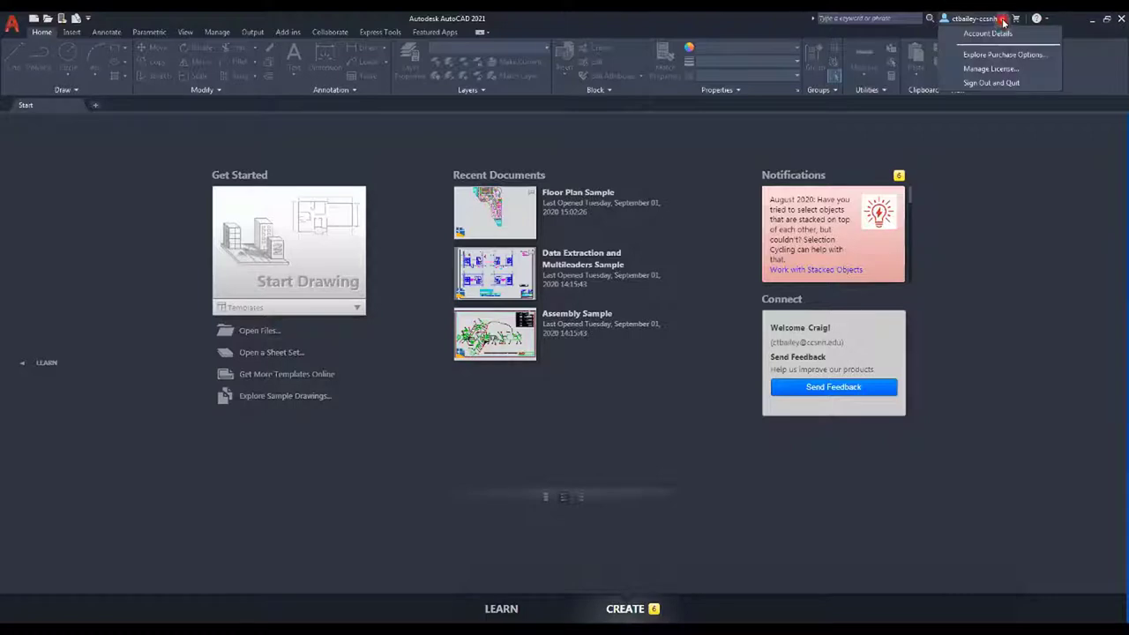
click(1001, 85)
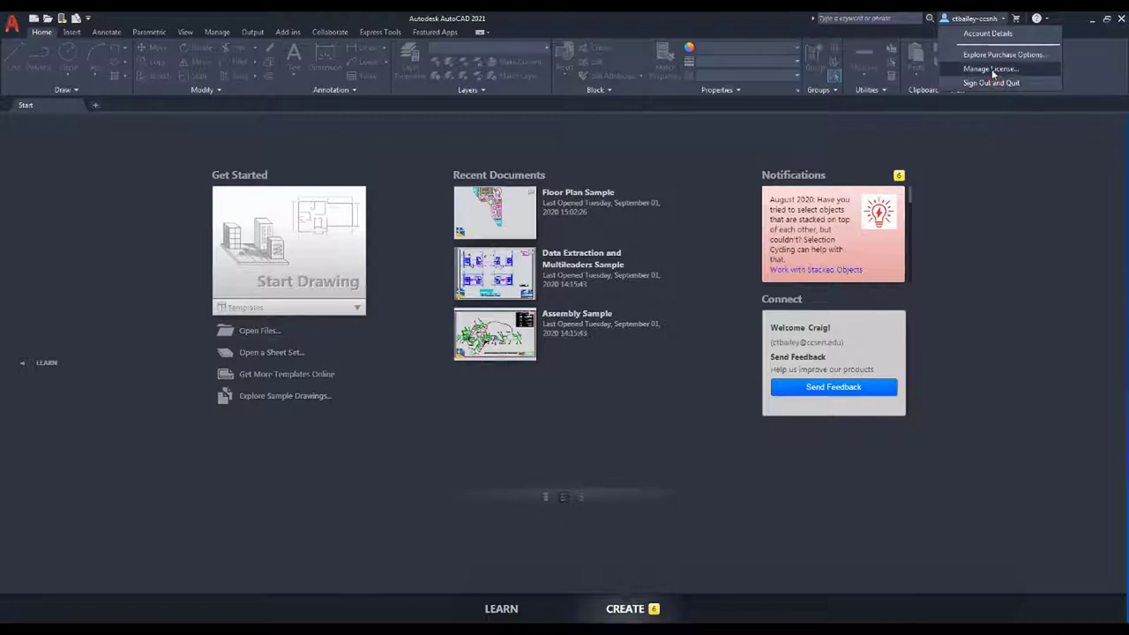
click(973, 83)
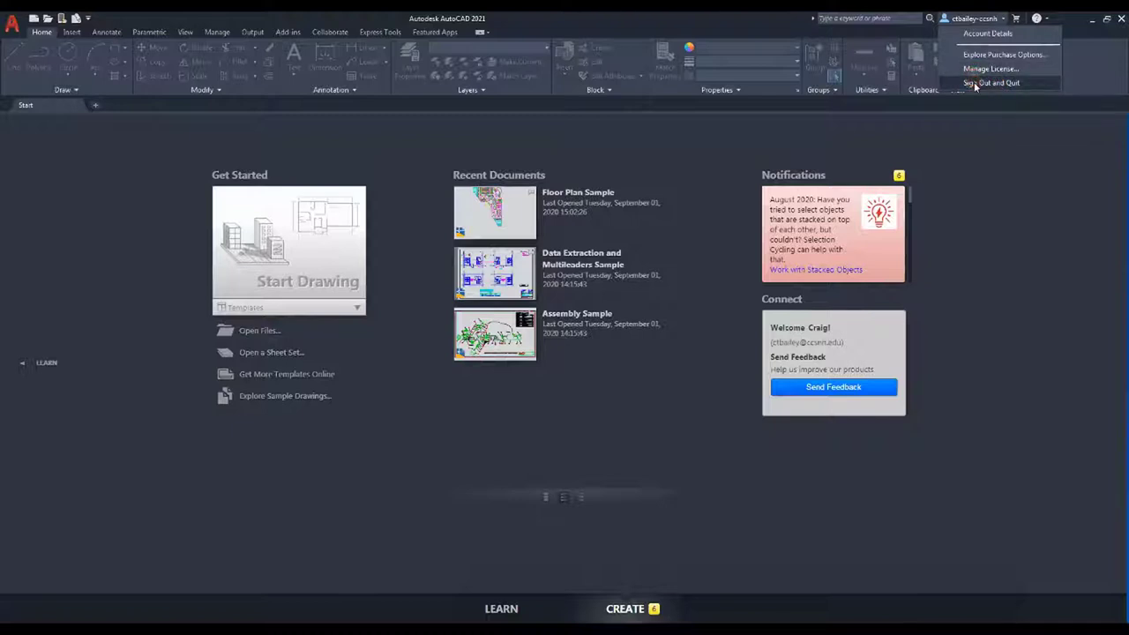
click(1045, 19)
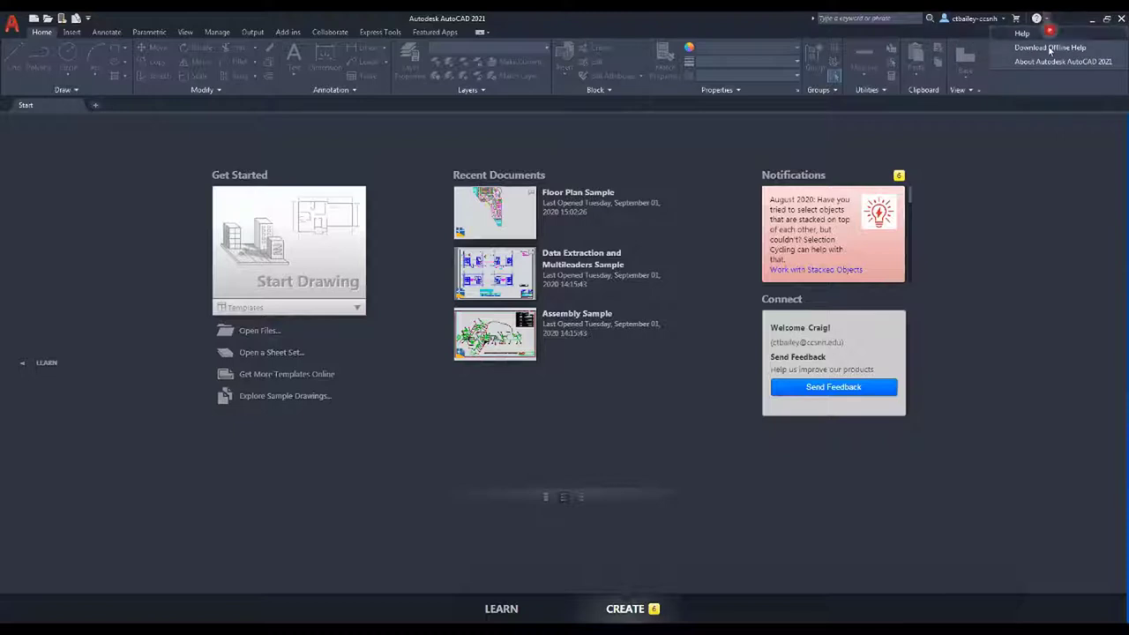
click(1048, 62)
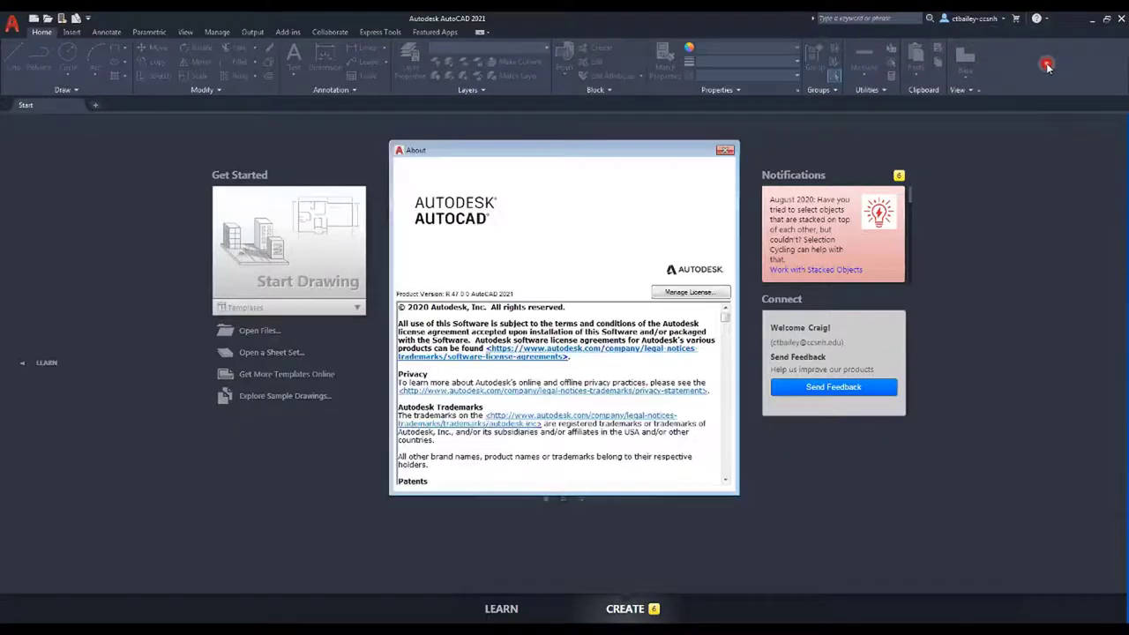
Step: Scroll through the About window's licence and third-party notices, then close it
click(993, 18)
click(456, 302)
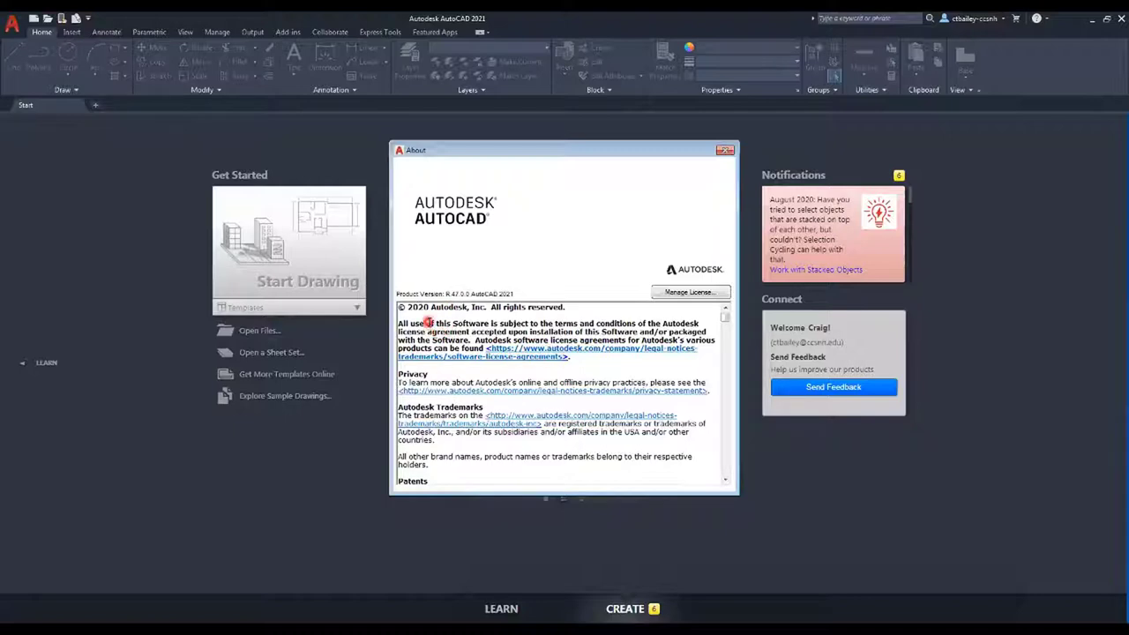
scroll(428, 328, down, 4)
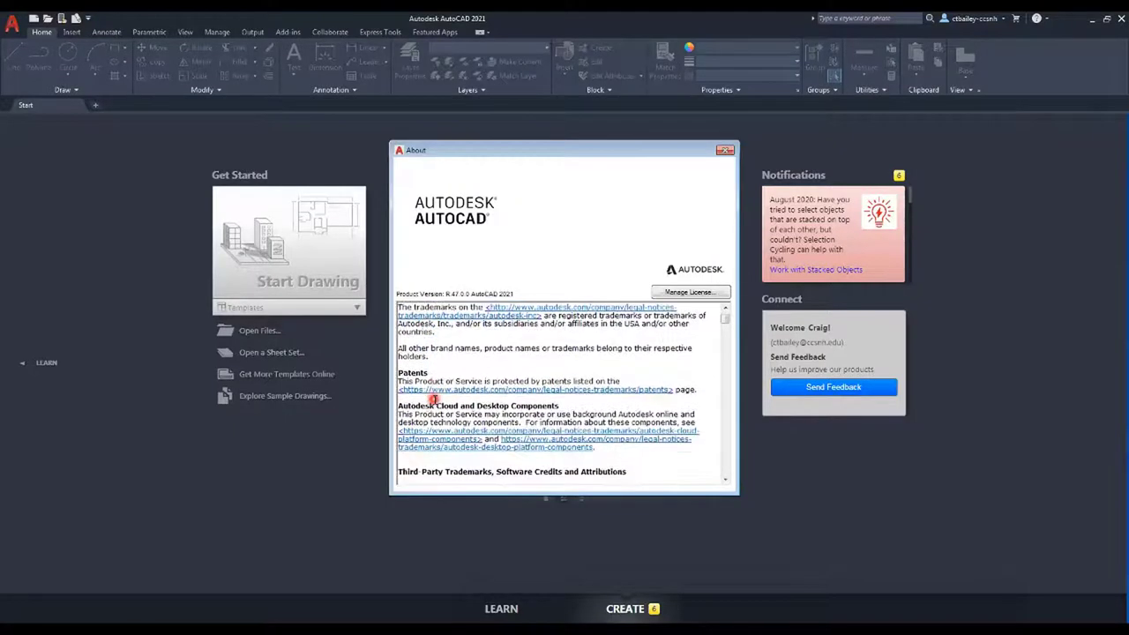
scroll(434, 399, down, 4)
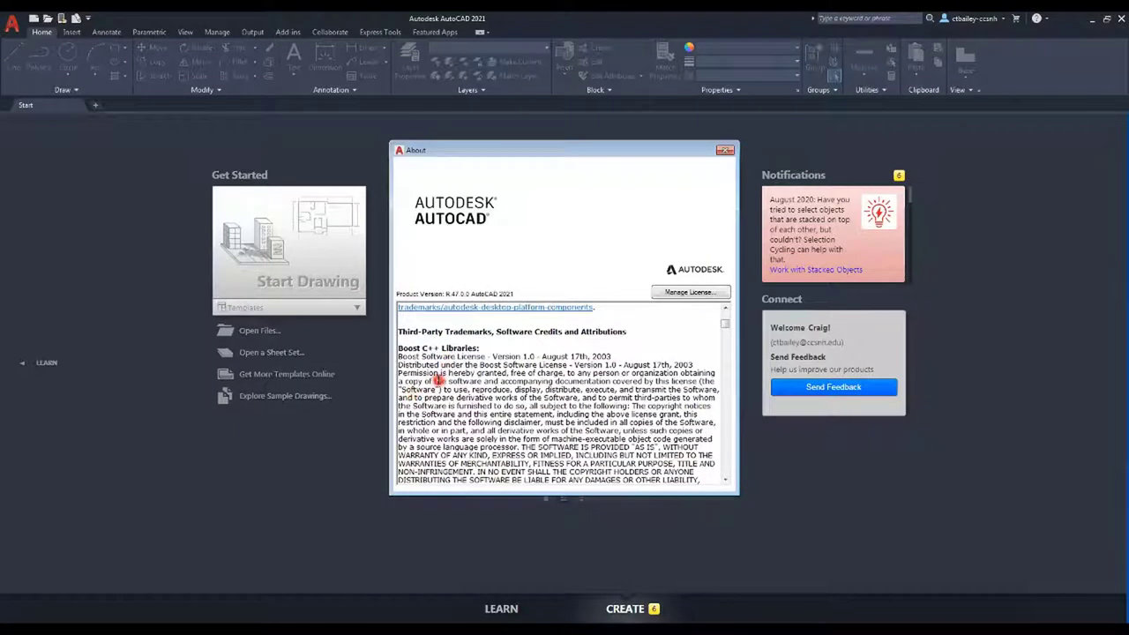
scroll(456, 374, down, 6)
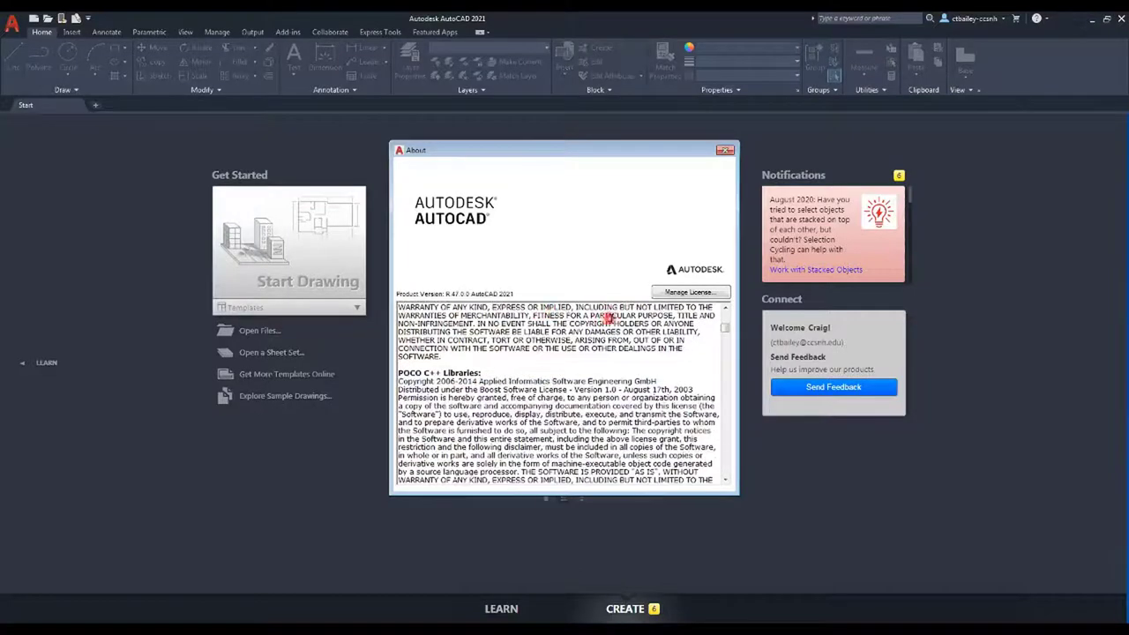
scroll(609, 316, up, 15)
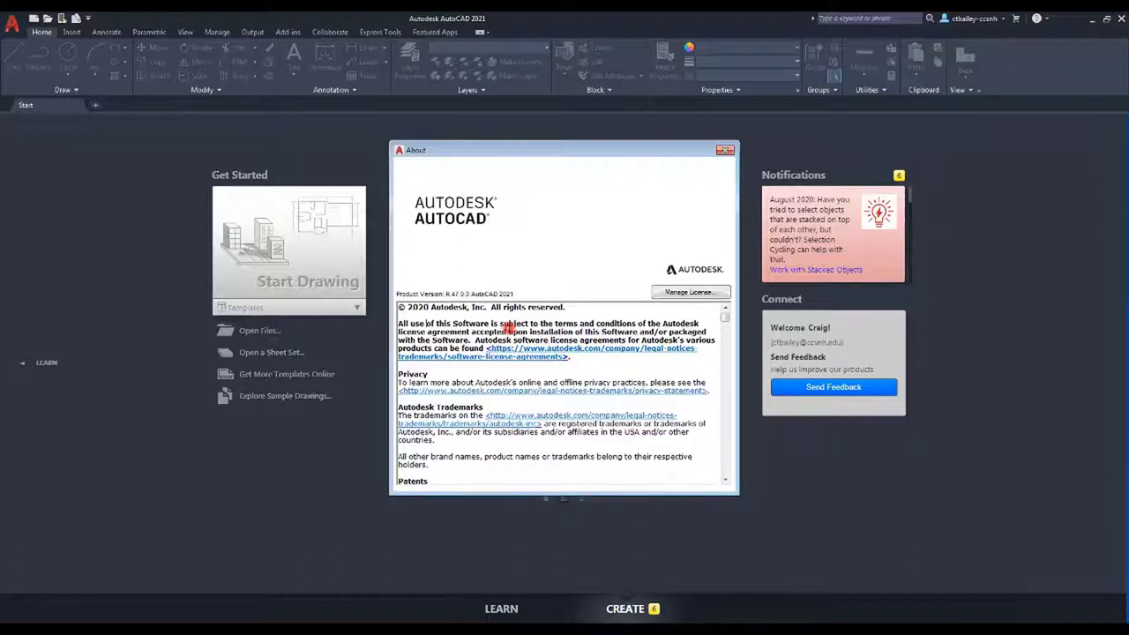
click(724, 155)
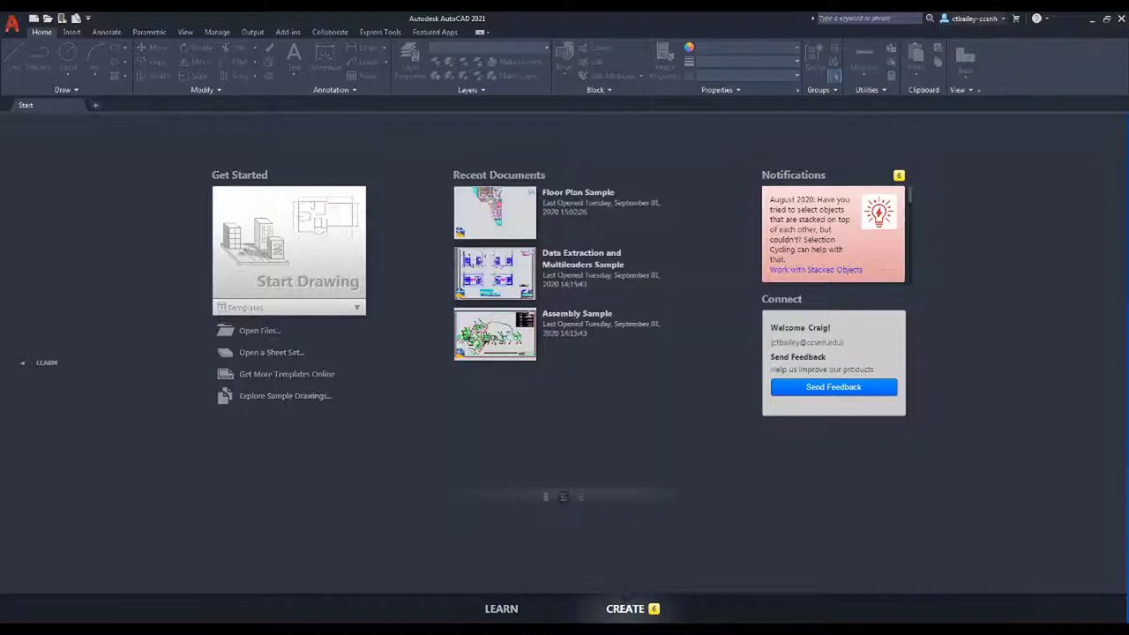
Step: Search AutoCAD Help for 'line' and move the Help window up
click(865, 20)
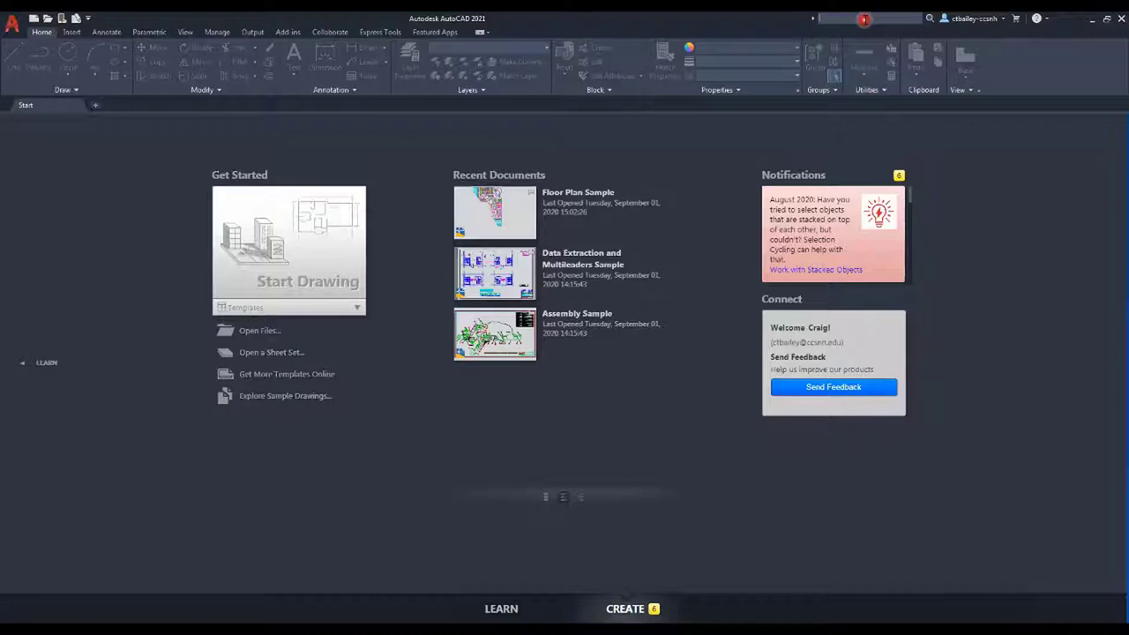
text(line)
key(Return)
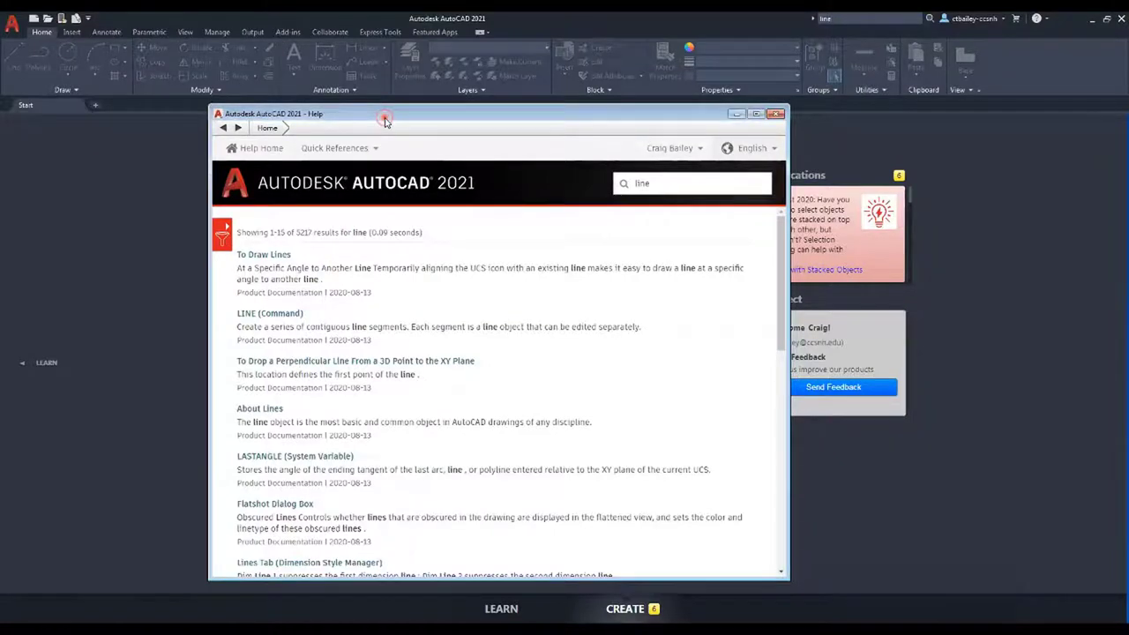
drag(384, 120, 397, 90)
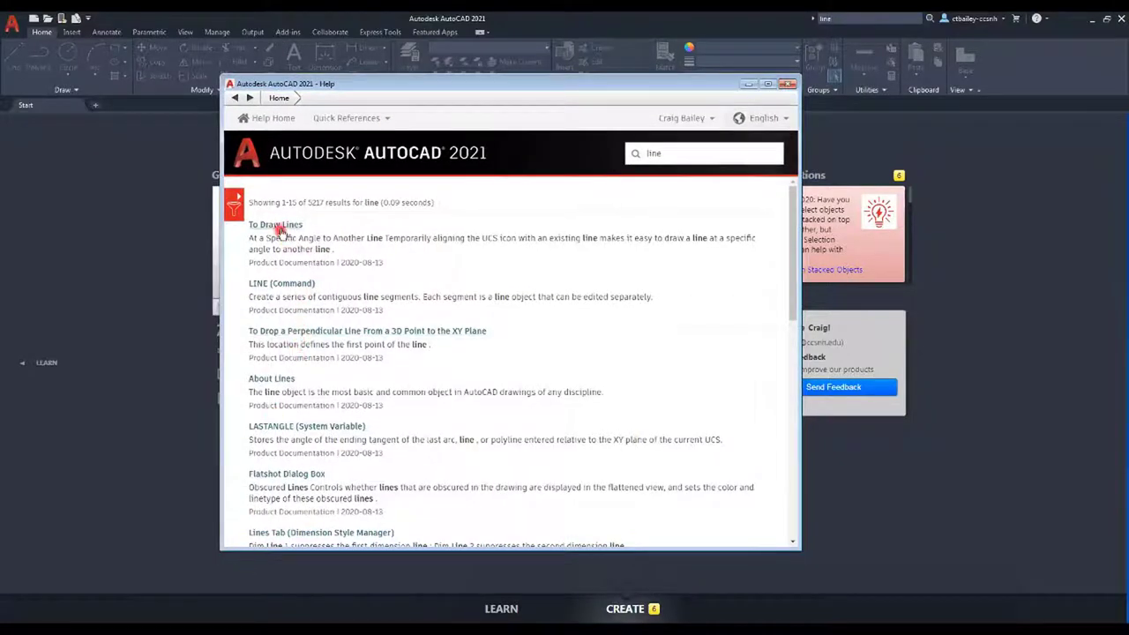
Step: Read the To Draw Lines topic down to 'Using a Relative Coordinate', then close Help
click(279, 228)
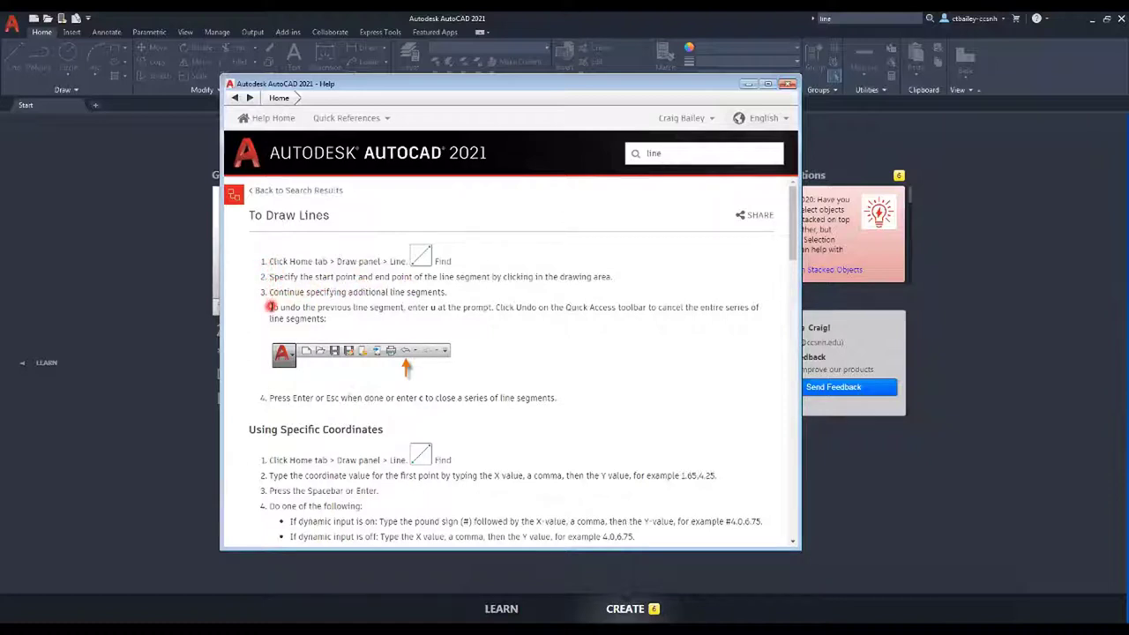
scroll(265, 388, down, 3)
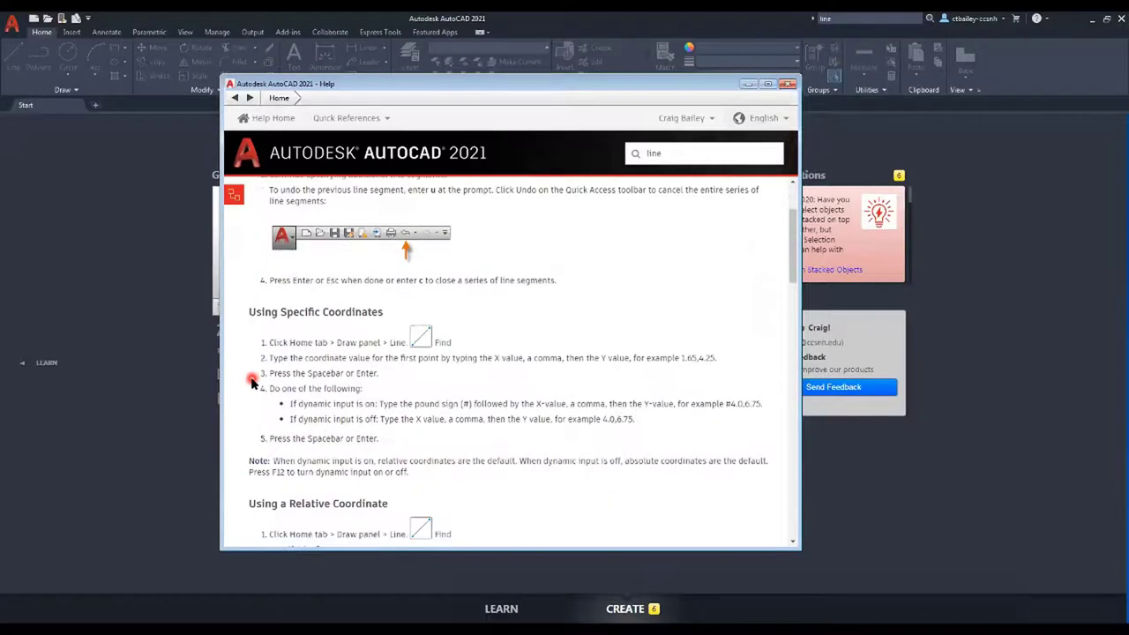
scroll(251, 381, down, 3)
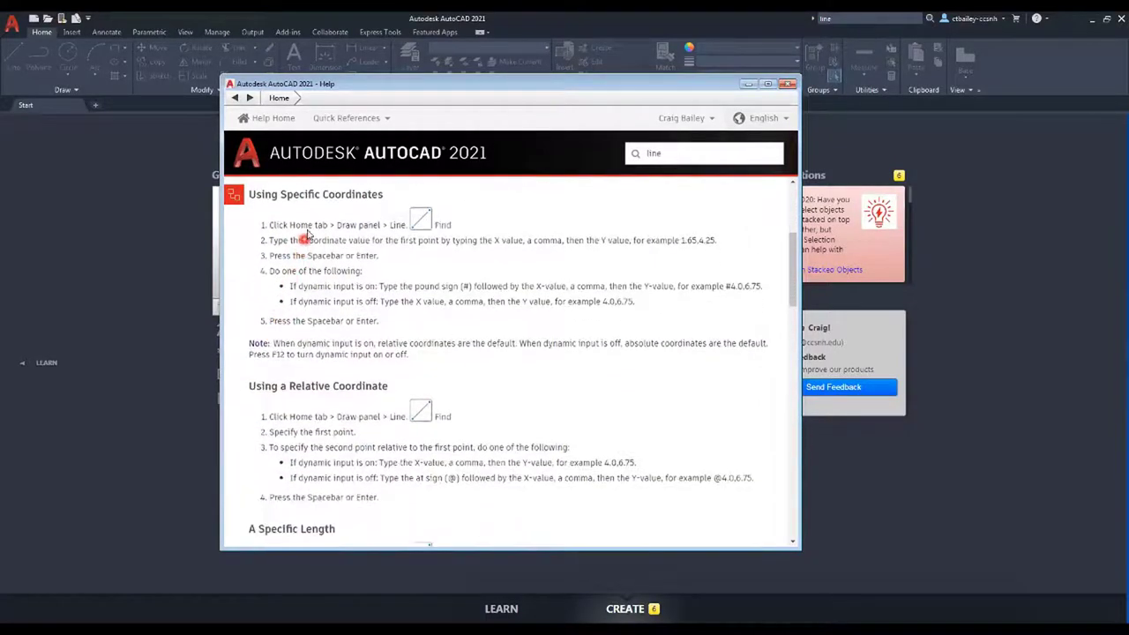
scroll(322, 388, down, 3)
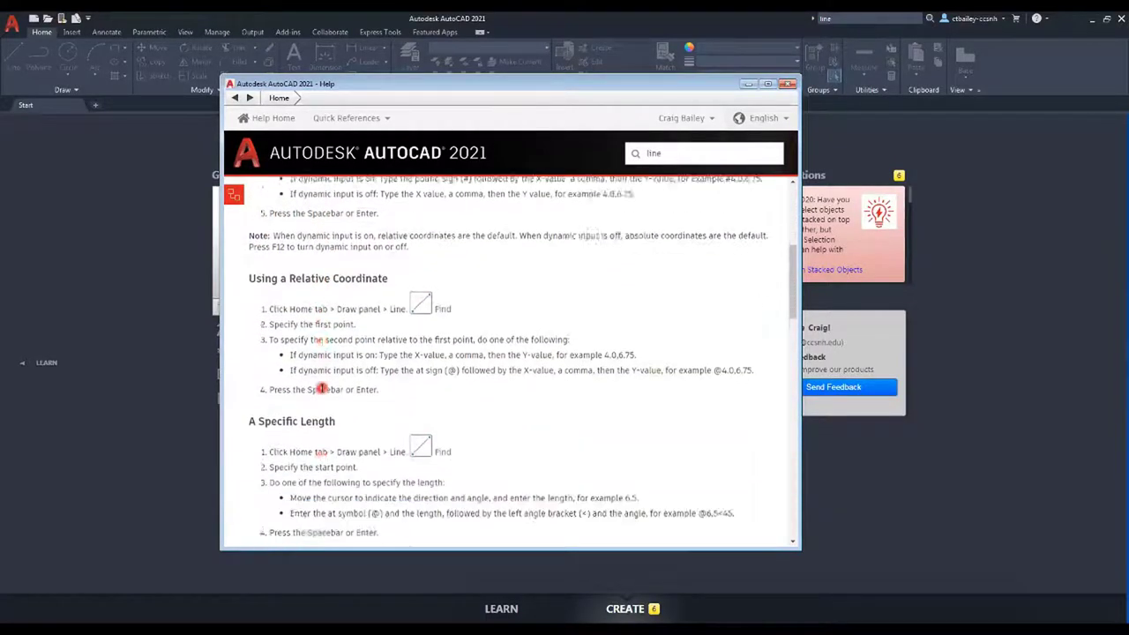
scroll(322, 388, down, 2)
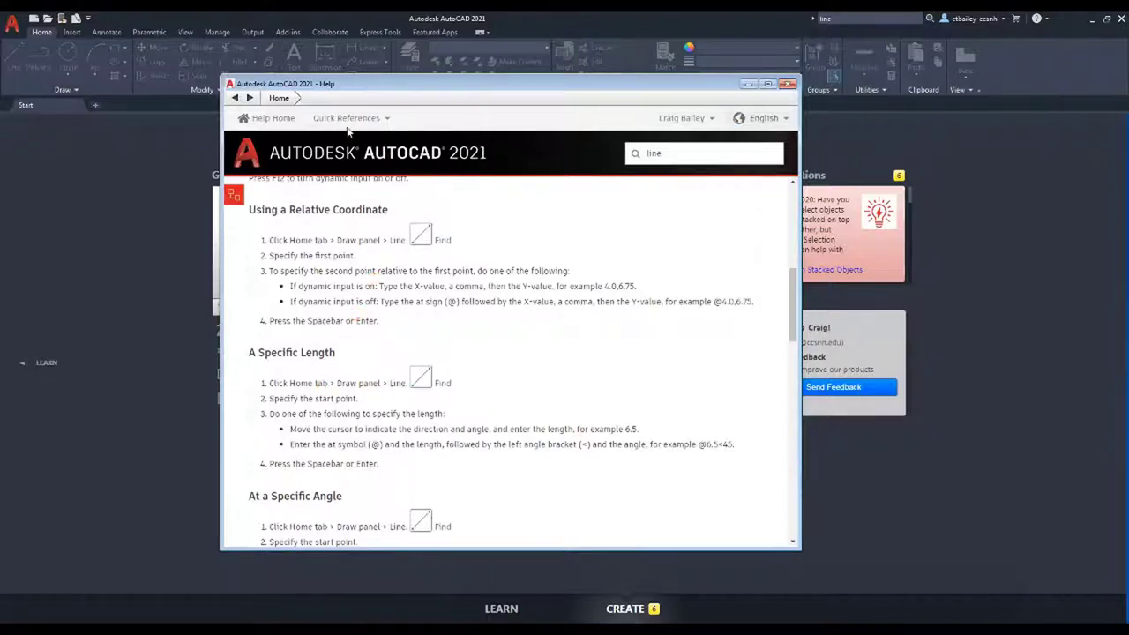
drag(340, 83, 348, 133)
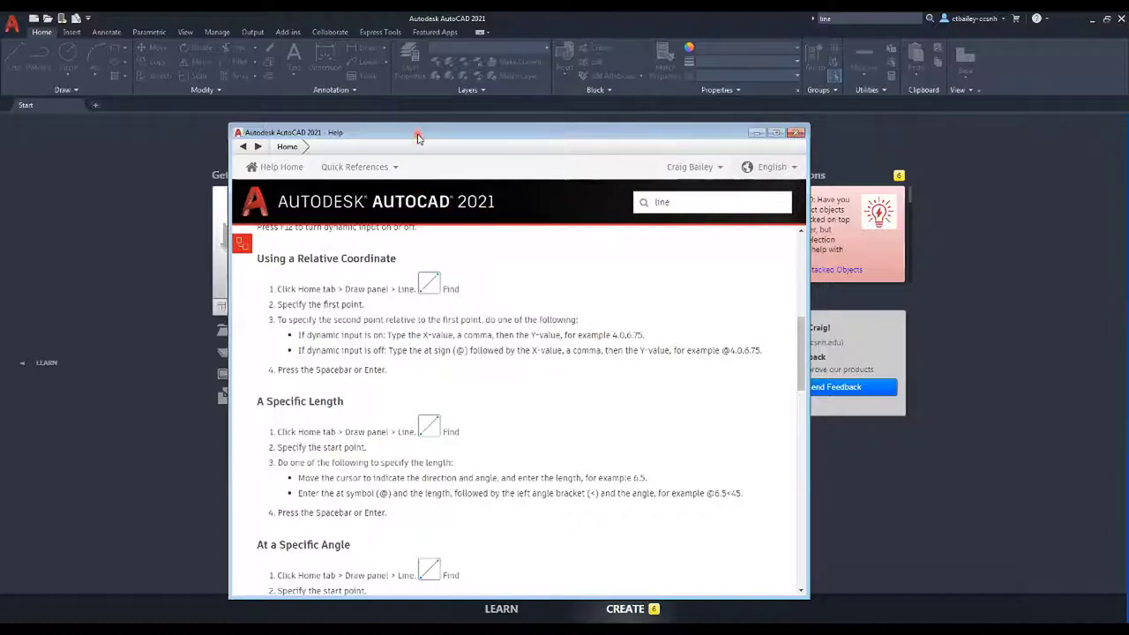
drag(418, 138, 412, 129)
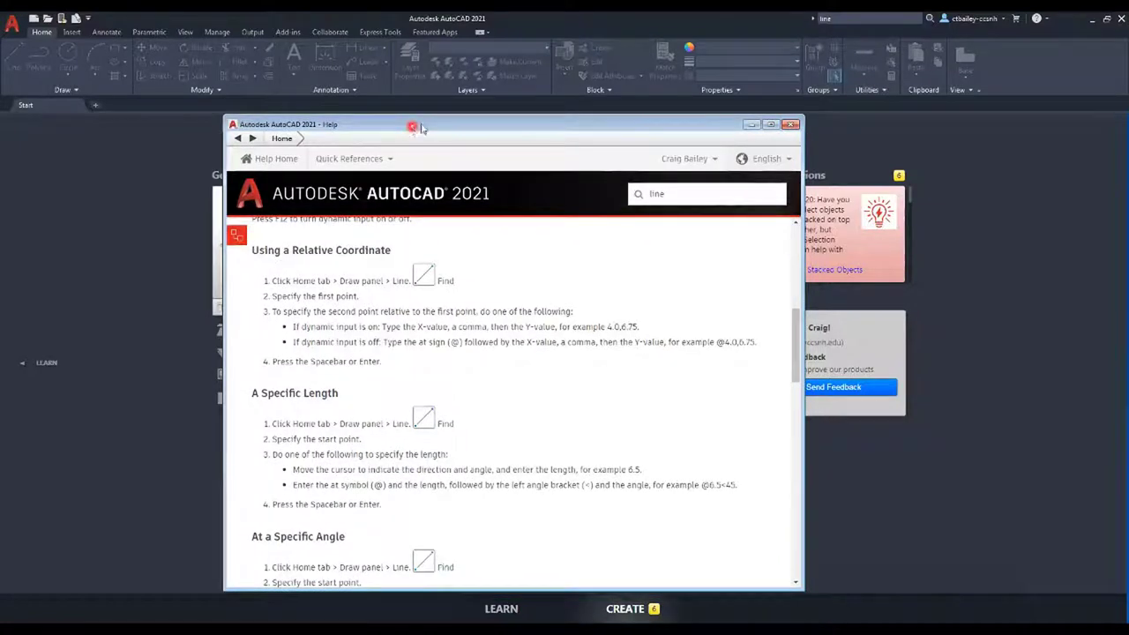
click(792, 127)
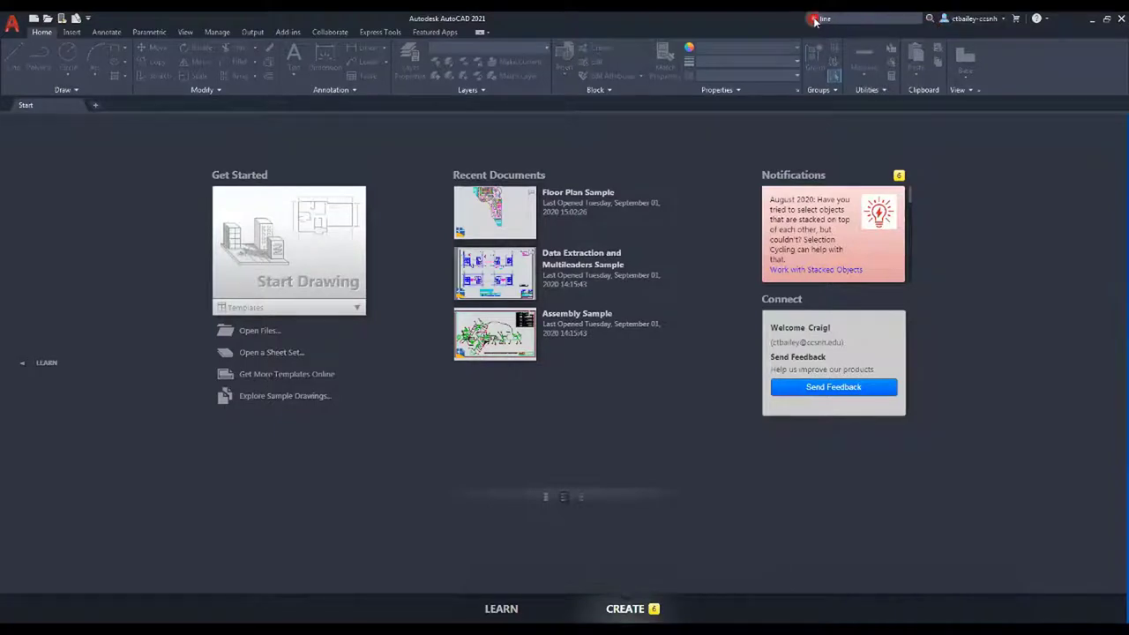
Step: Clear the leftover 'line' search term and check the Quick Access Toolbar customize list
click(918, 20)
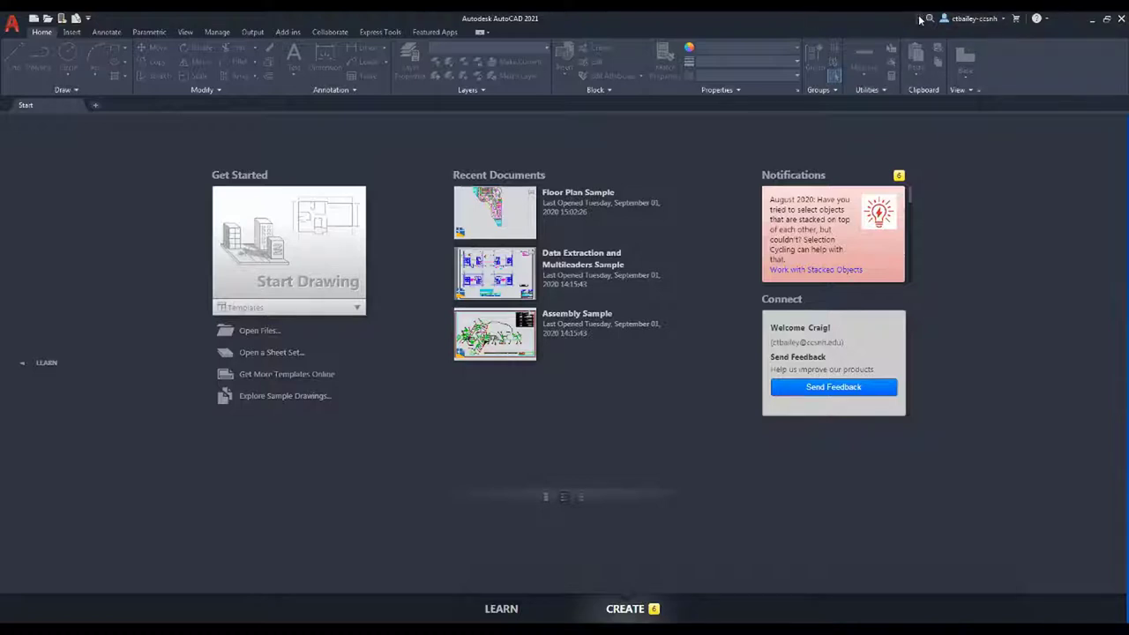
click(920, 19)
click(860, 17)
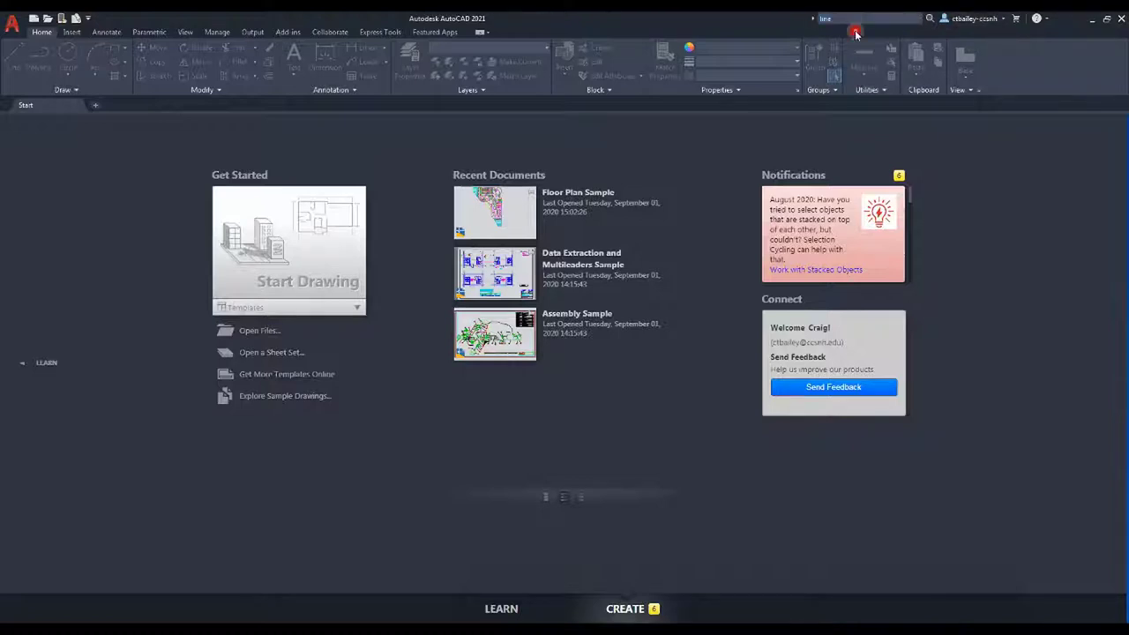
key(BackSpace)
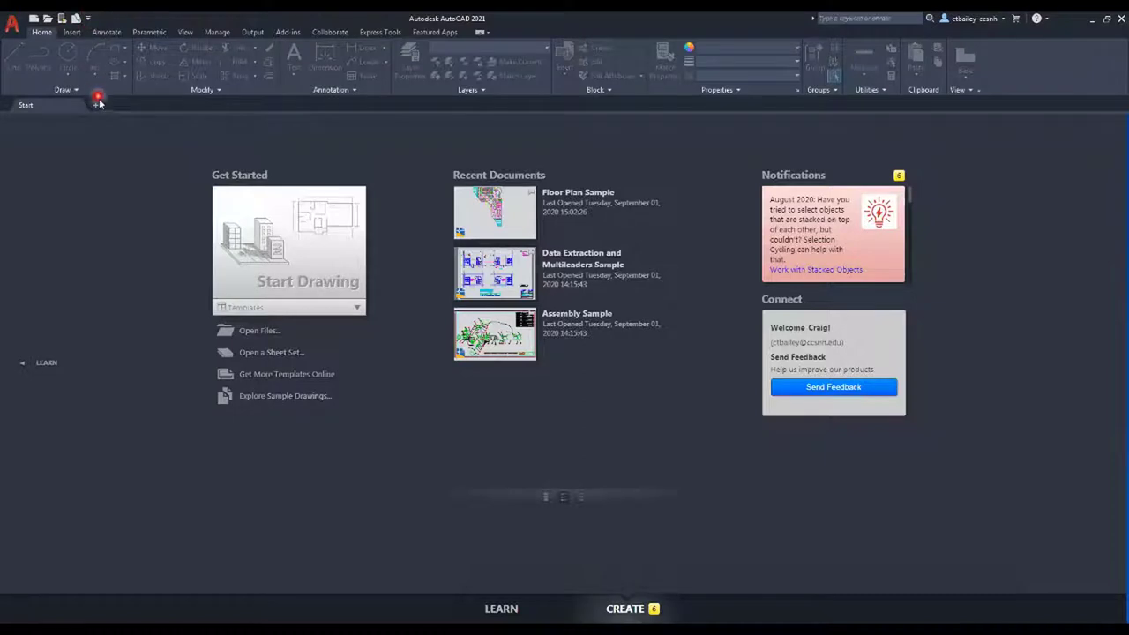
click(87, 18)
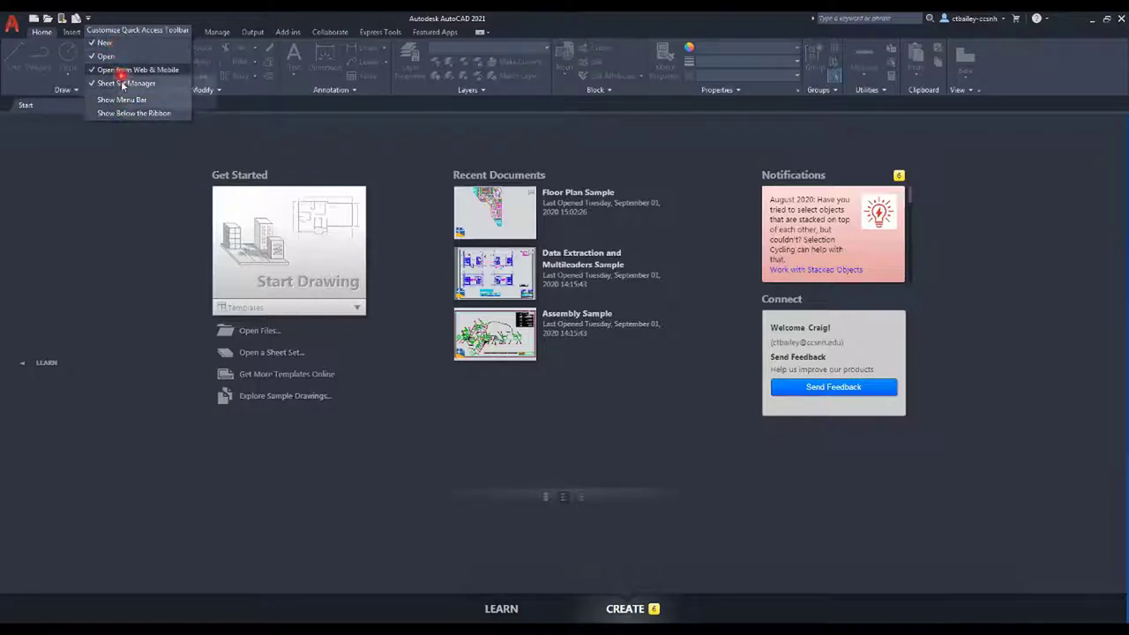
click(131, 168)
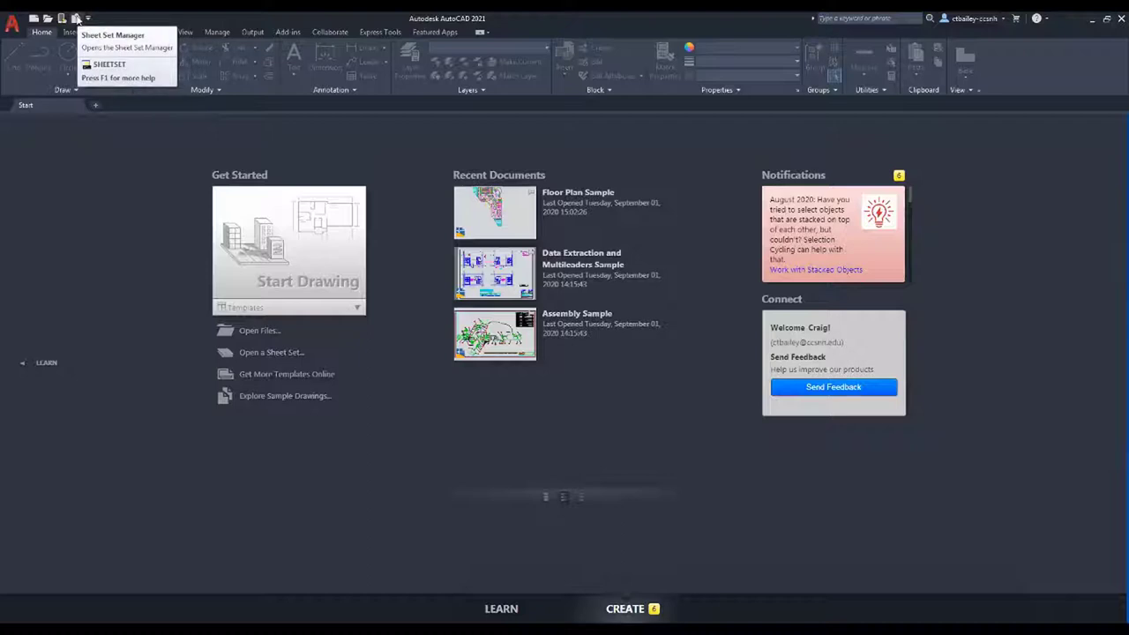
Step: Open the Sheet Set Manager palette, float it beside Get Started, then close it
click(76, 19)
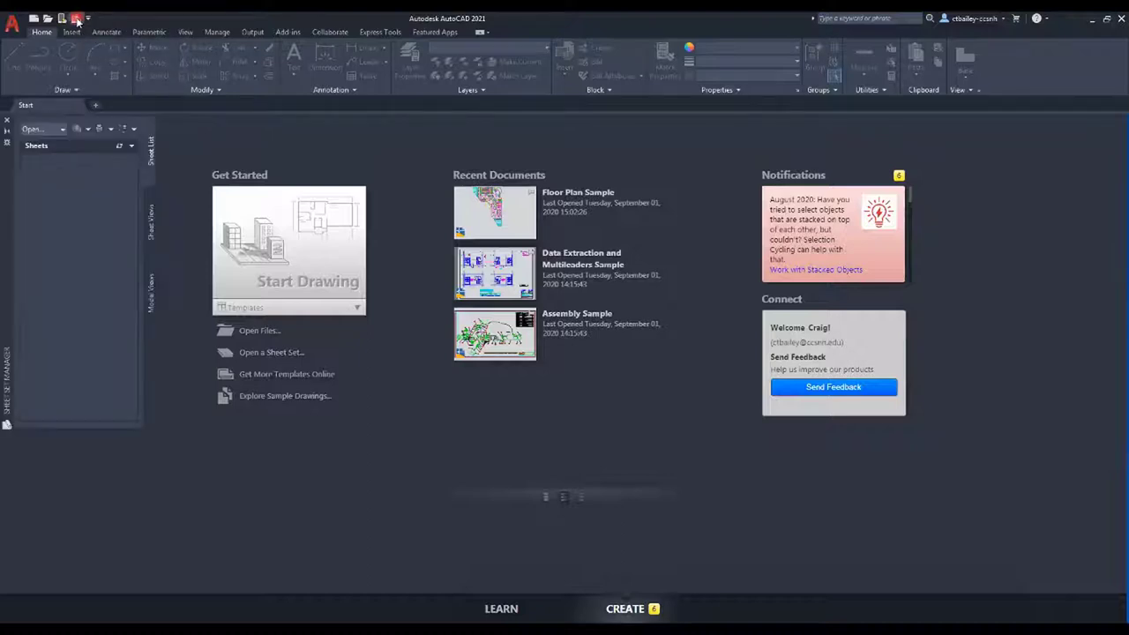
drag(10, 191, 304, 193)
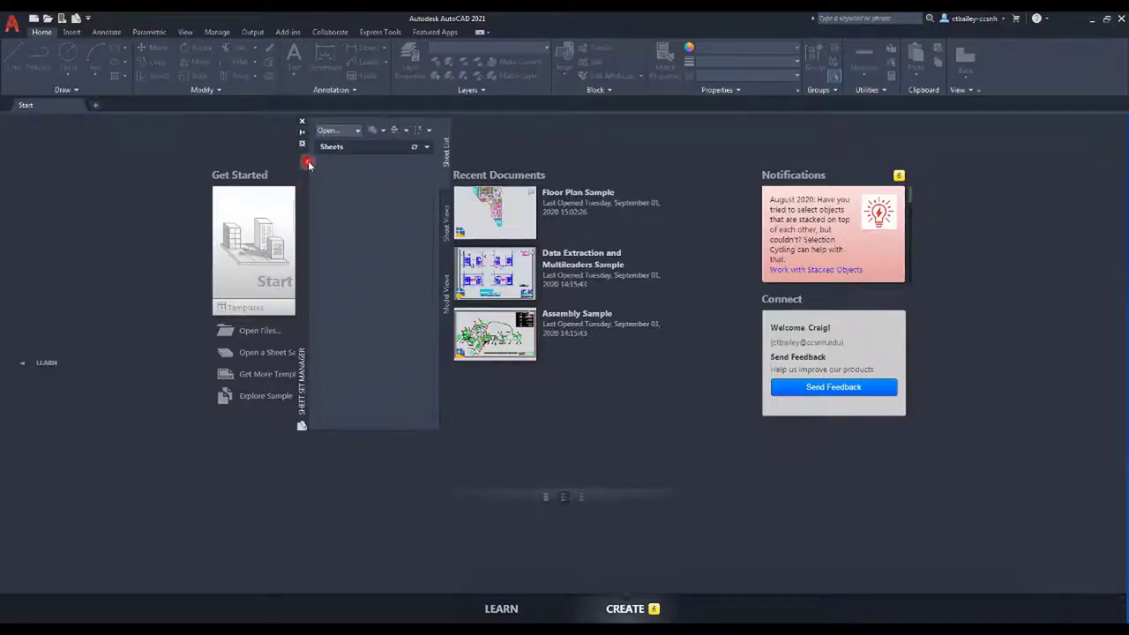
click(302, 122)
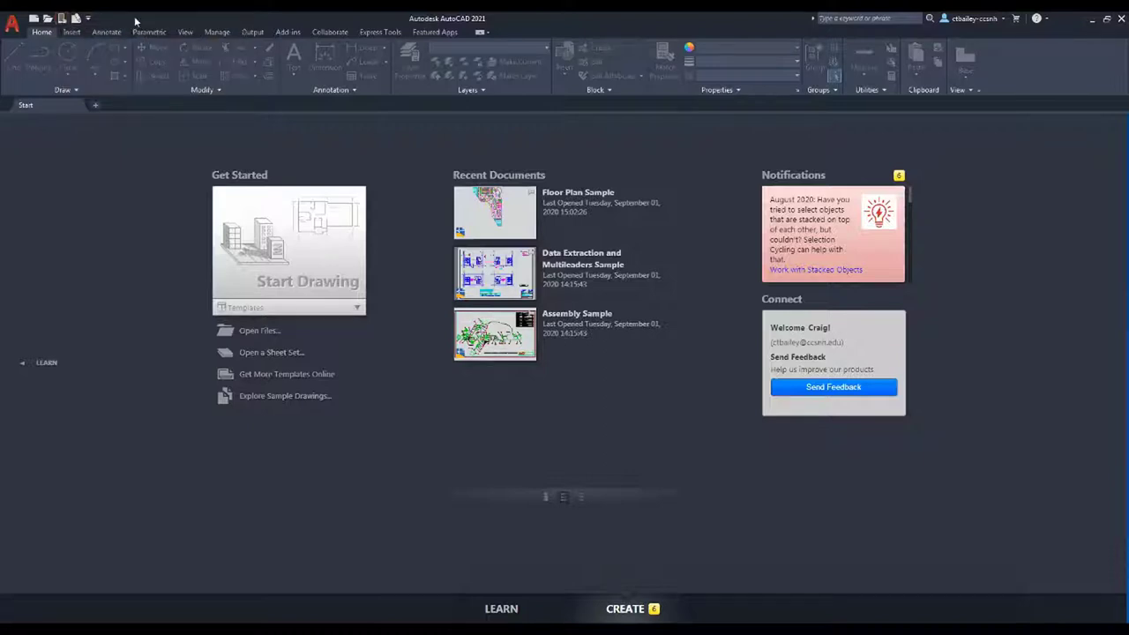
click(146, 47)
Step: Open old man R2019.dwg from the My Documents folder
click(49, 20)
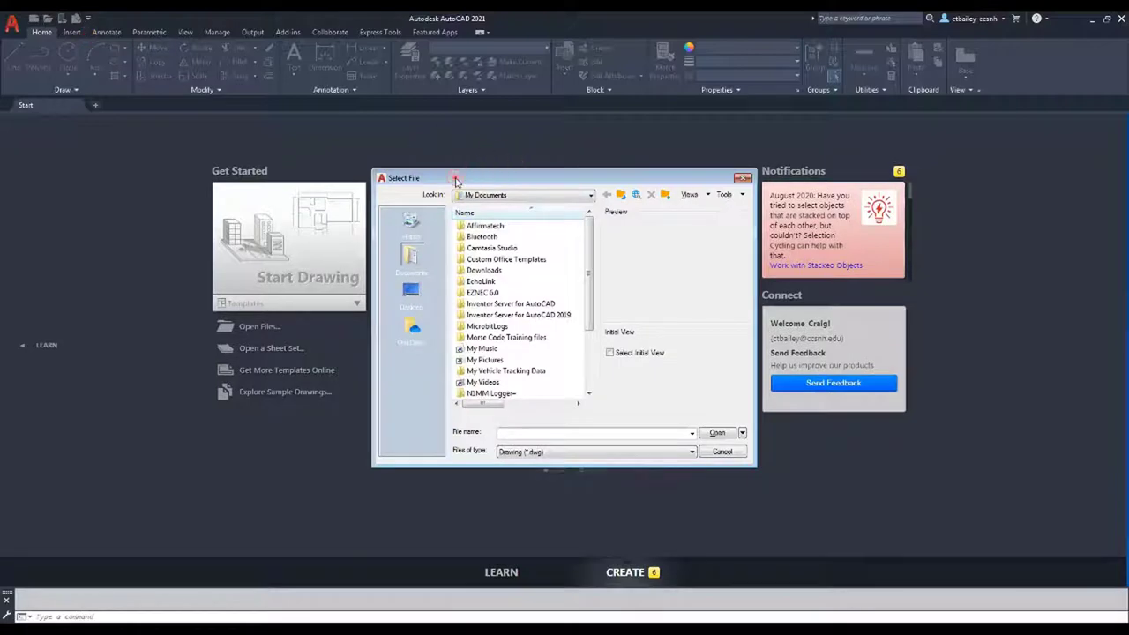
drag(455, 180, 303, 162)
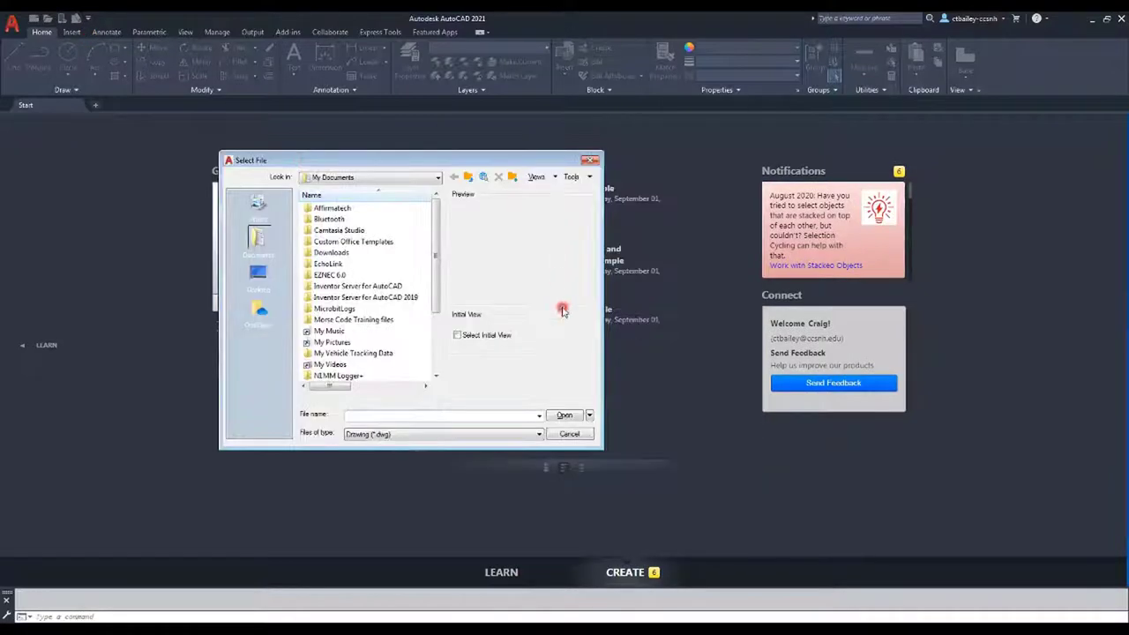
drag(439, 259, 442, 352)
click(340, 434)
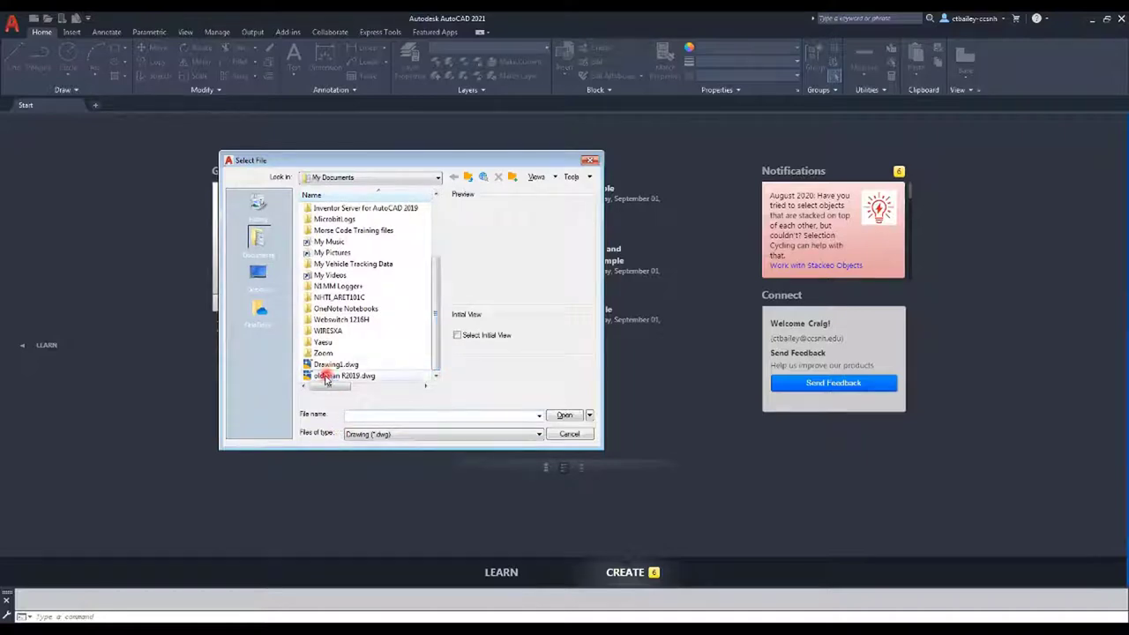
click(325, 377)
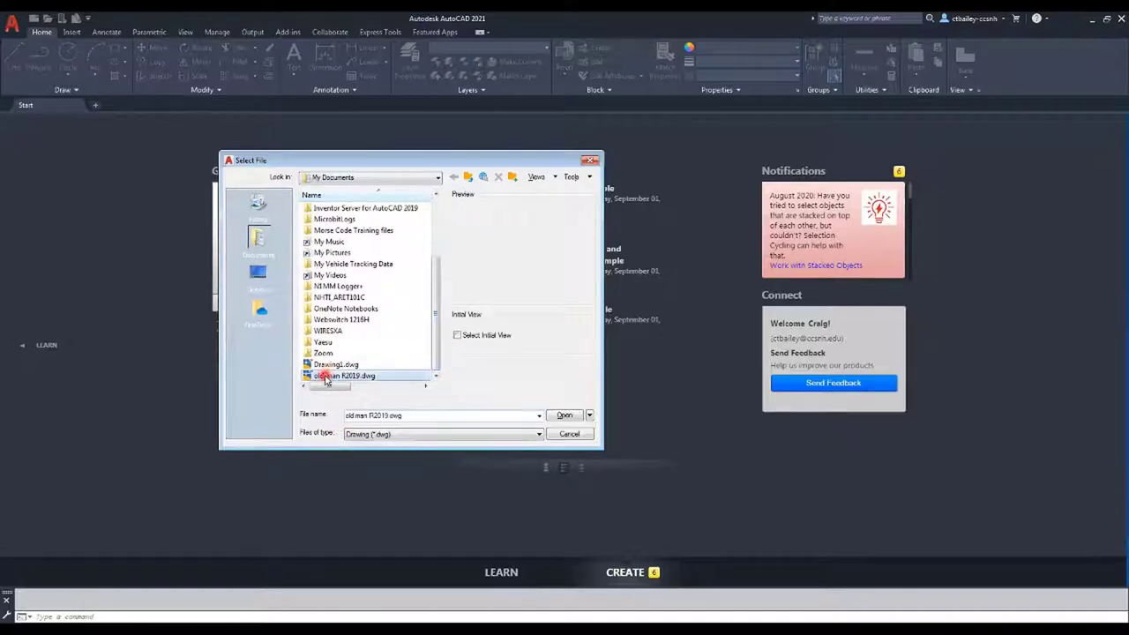
click(562, 415)
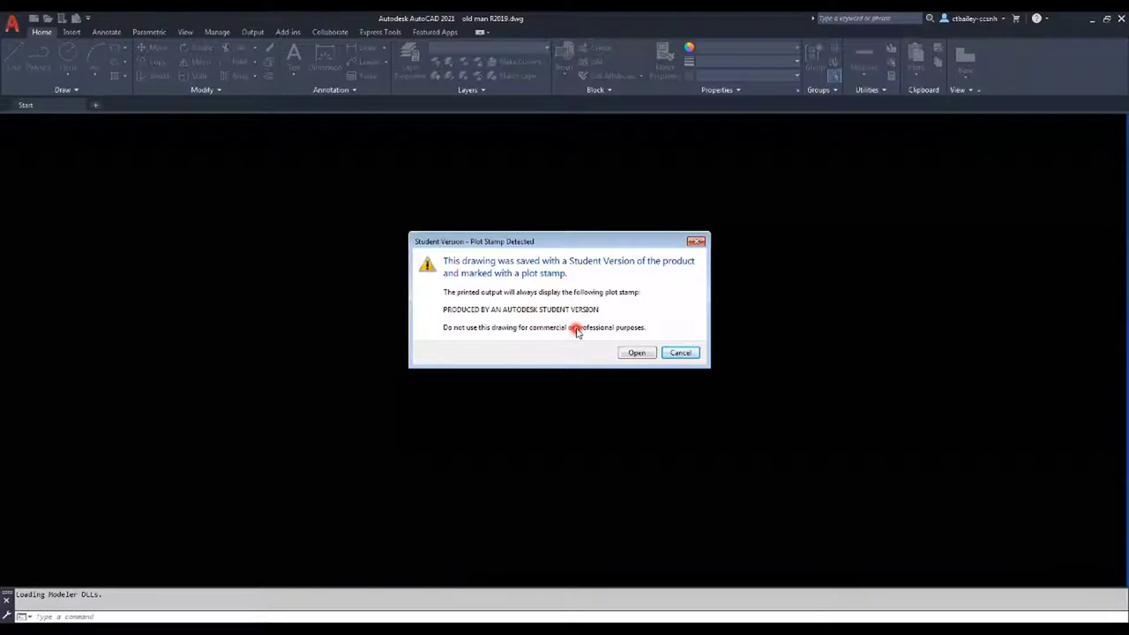
Step: Accept the student-version notice, check the rock-face outline, and start Save As
click(639, 354)
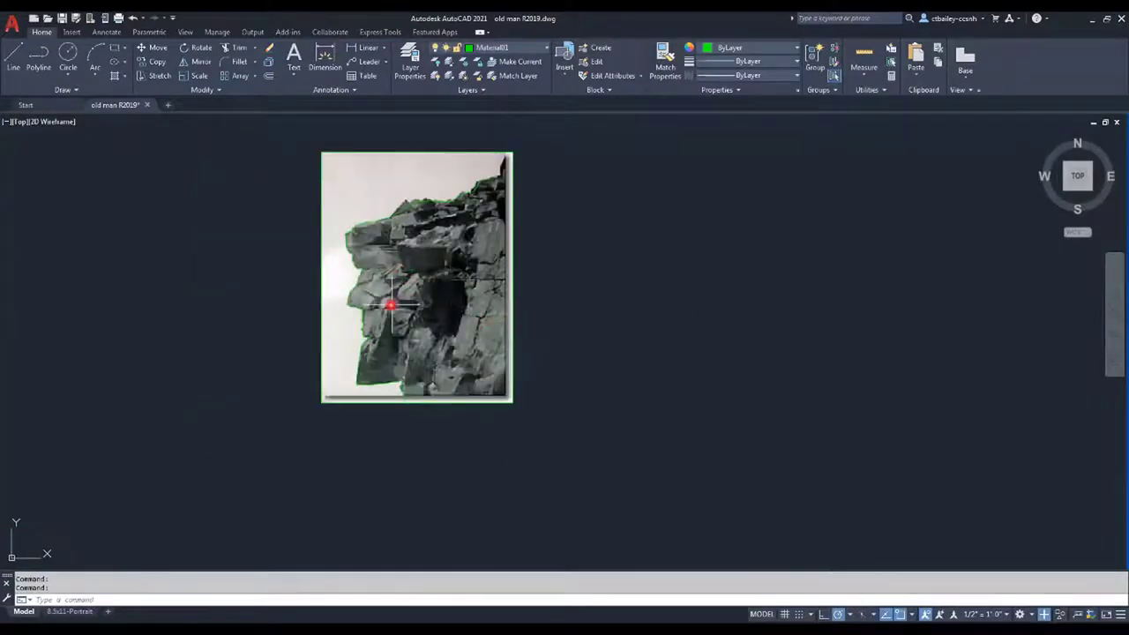
click(403, 201)
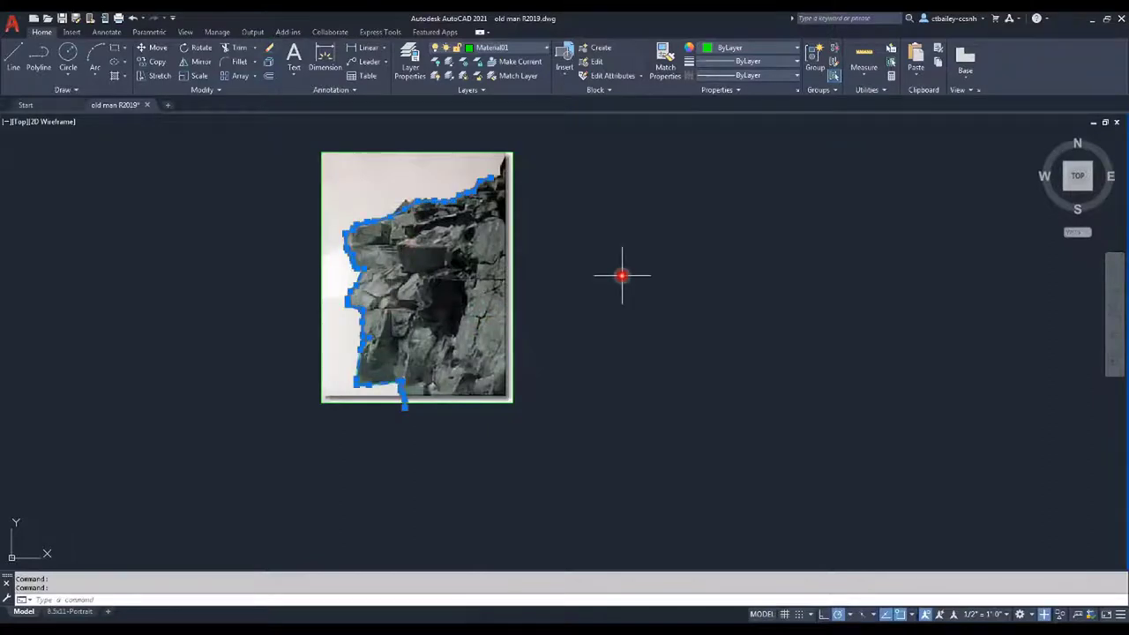
key(Escape)
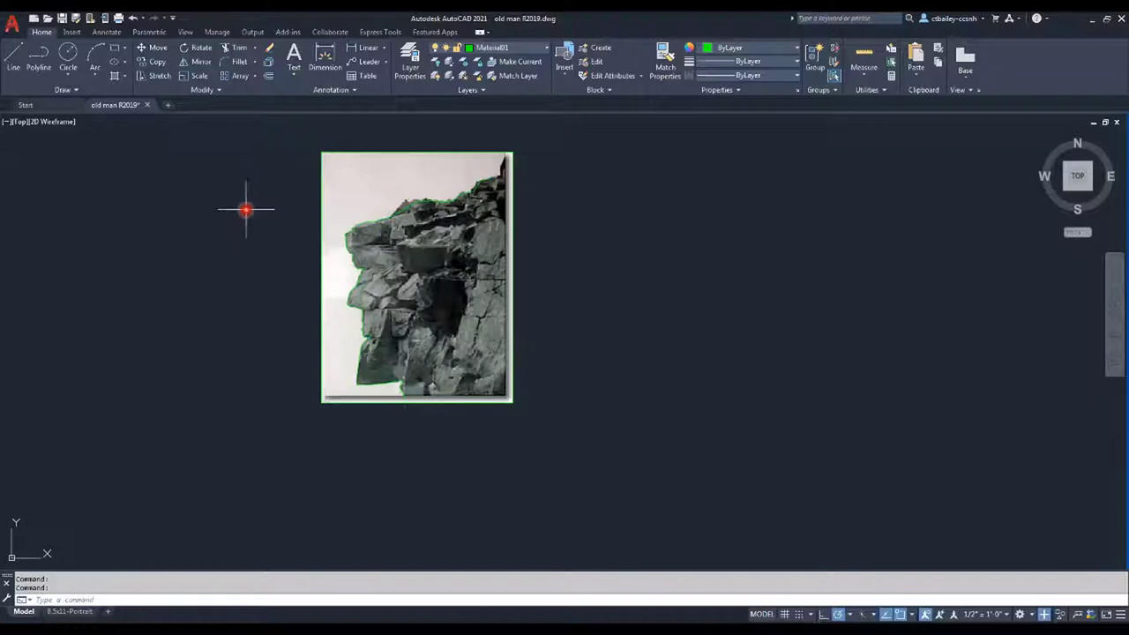
key(Escape)
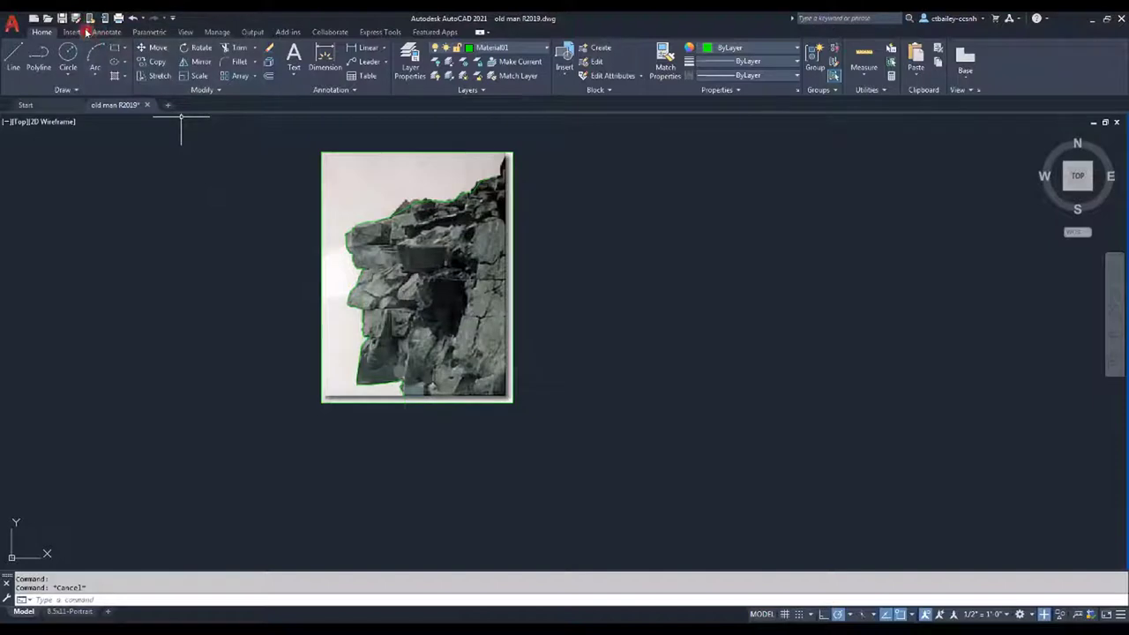
click(78, 19)
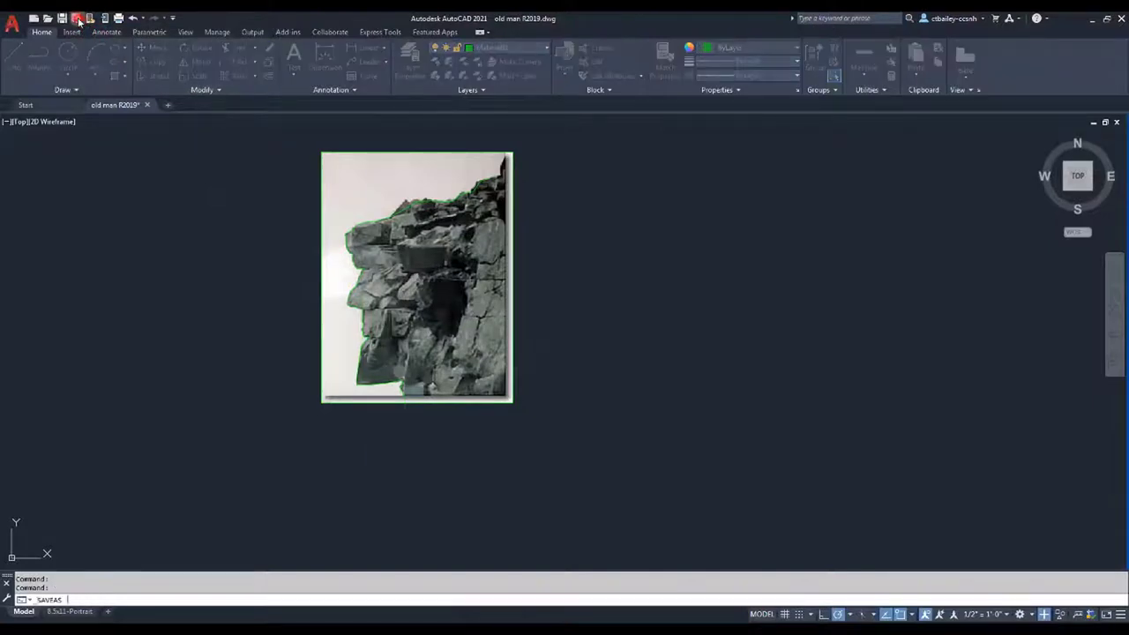
Step: Rename the copy to 'old man R2021.dwg' and show the file-format list
drag(400, 177, 416, 151)
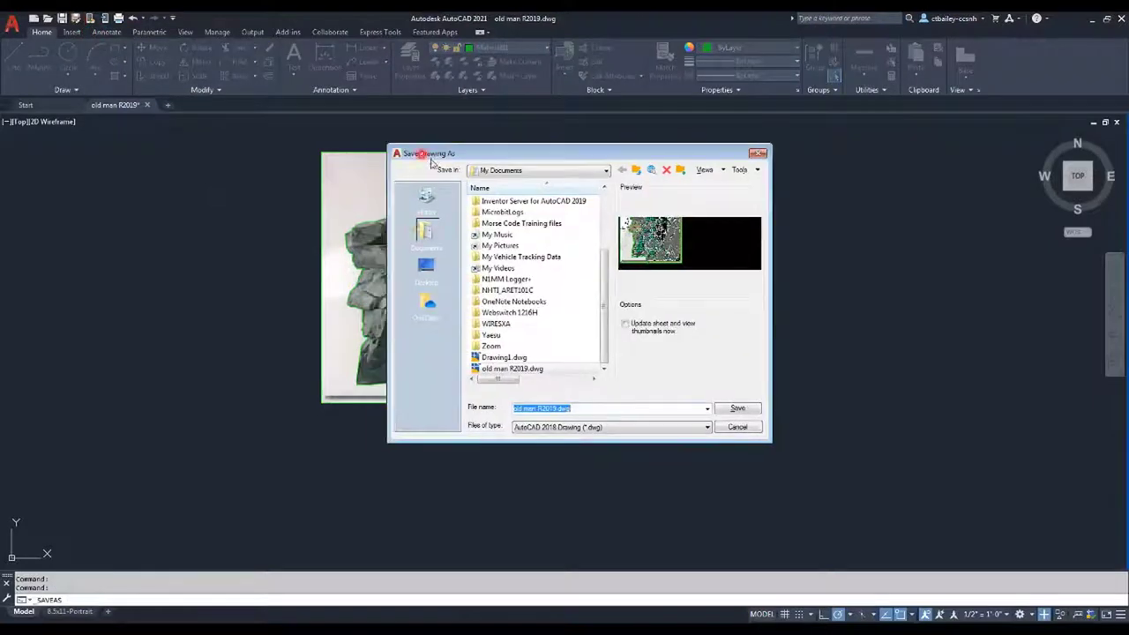
click(584, 408)
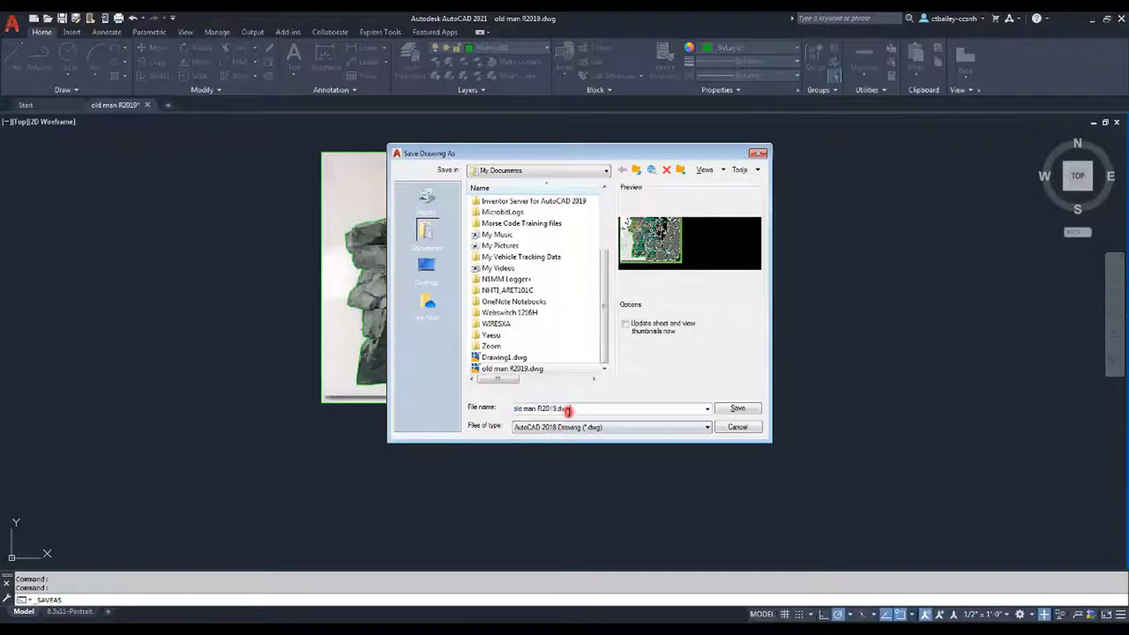
click(556, 408)
key(BackSpace)
key(BackSpace)
key(BackSpace)
text(021)
click(581, 427)
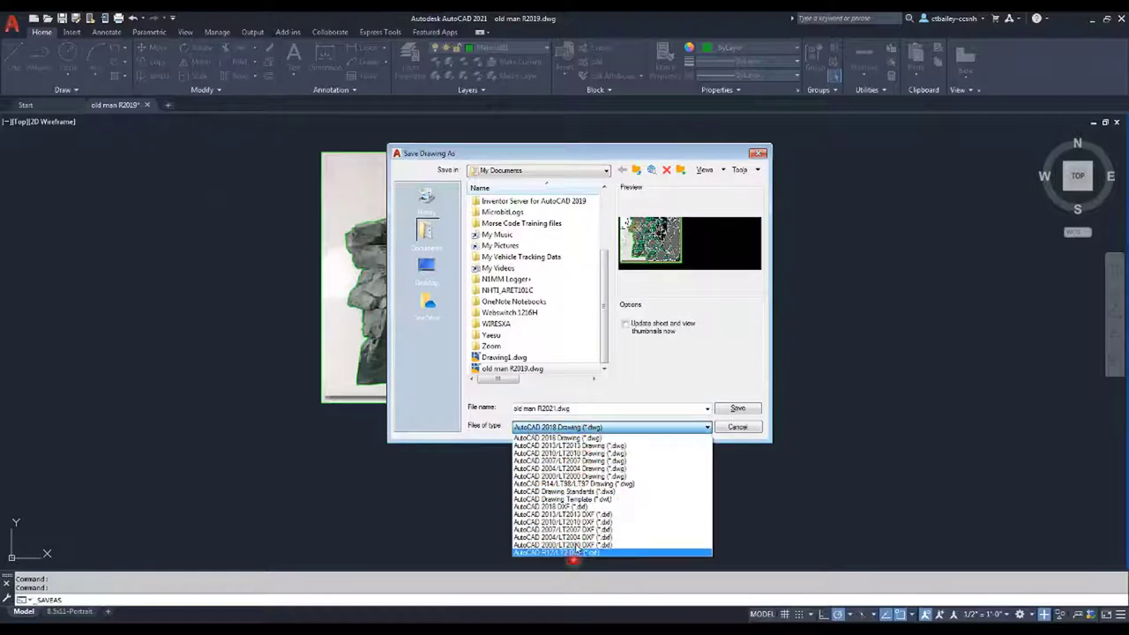
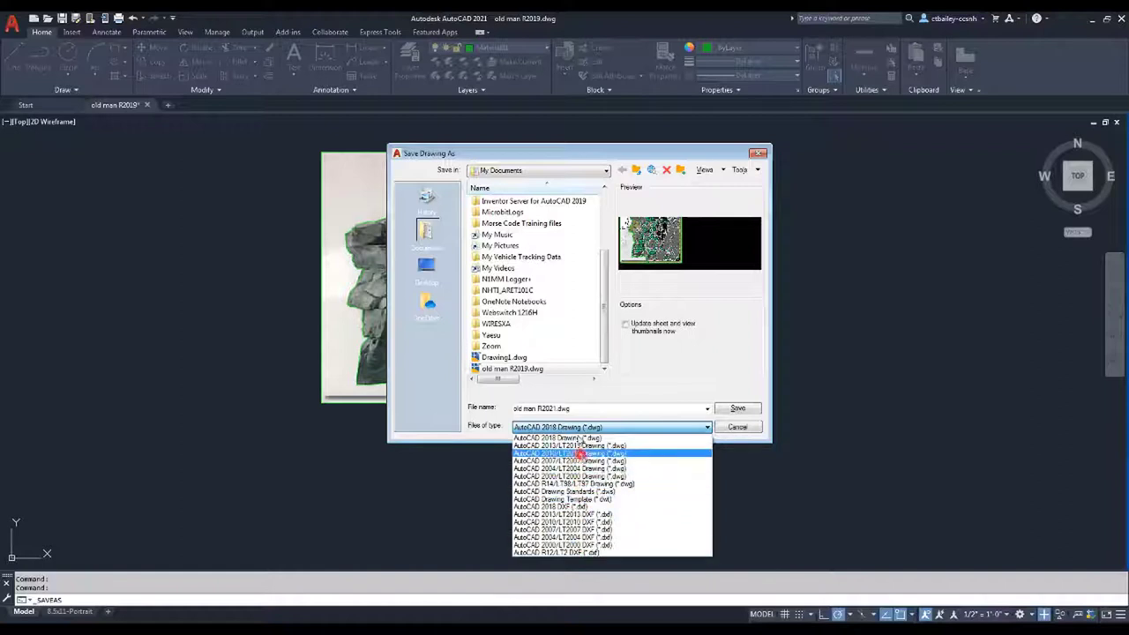
Step: Save the drawing as old man R2021.dwg in AutoCAD 2018 Drawing format, then re-save it
click(578, 408)
click(545, 427)
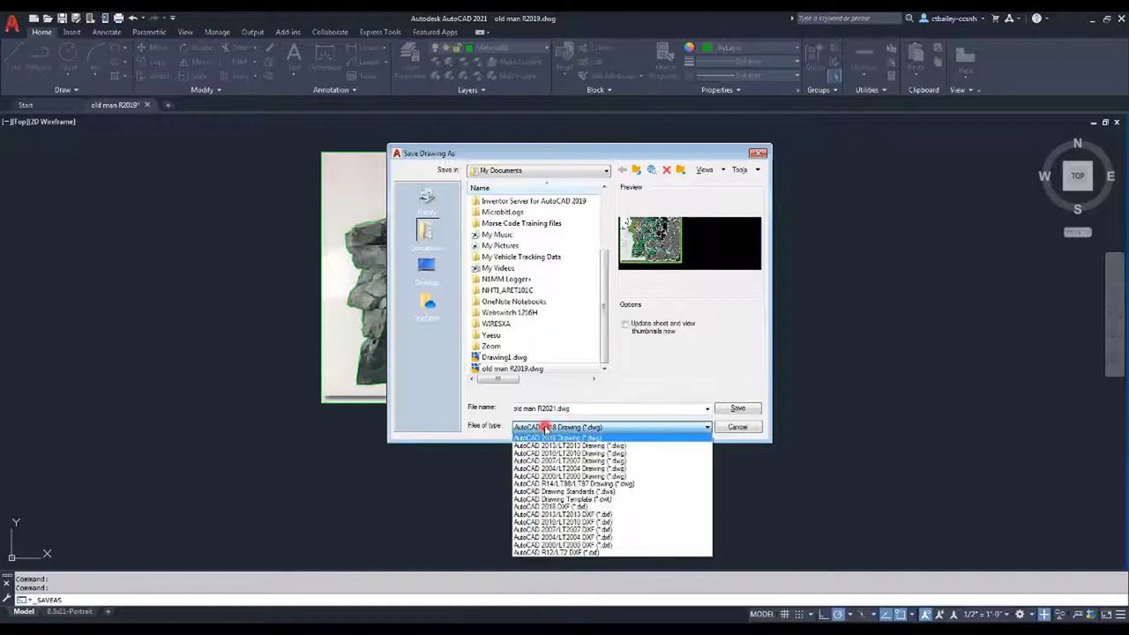
click(627, 428)
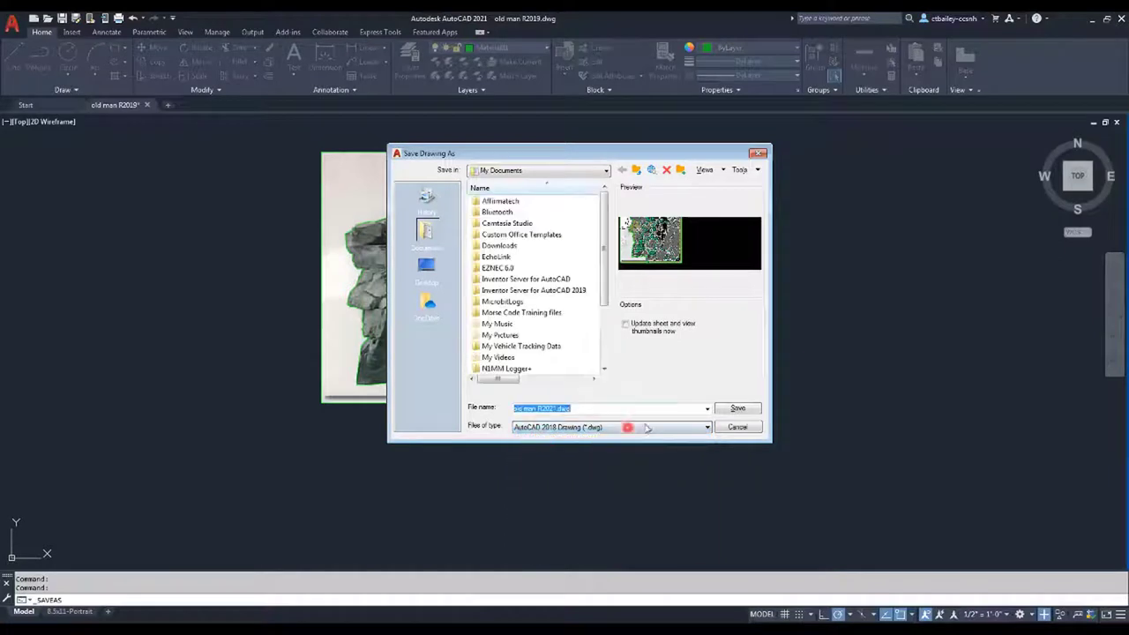
click(736, 408)
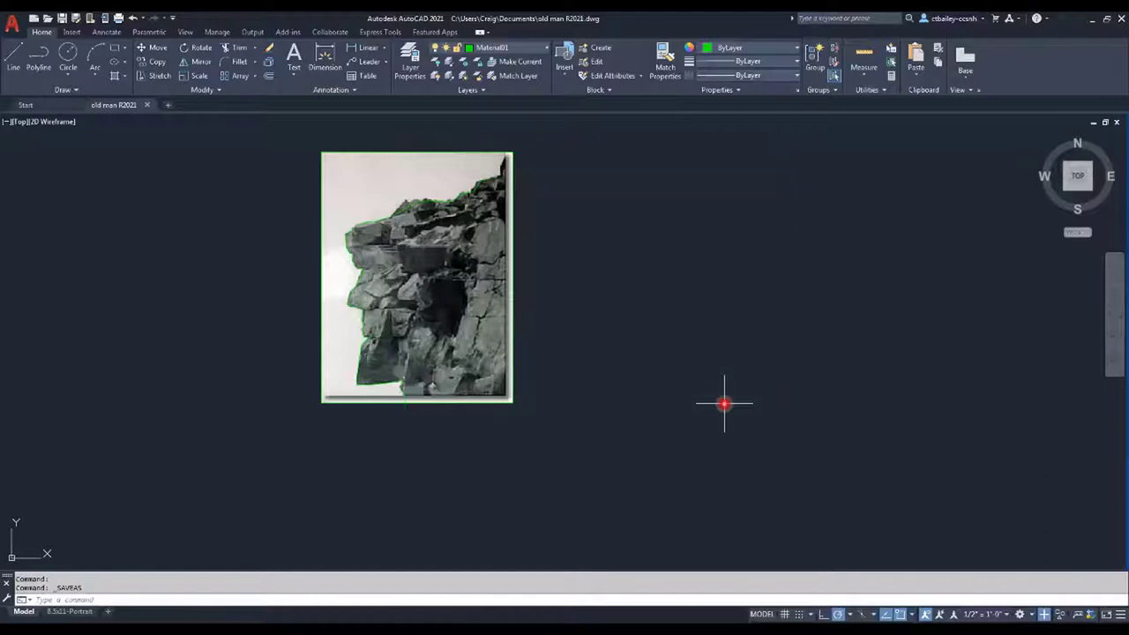
click(61, 19)
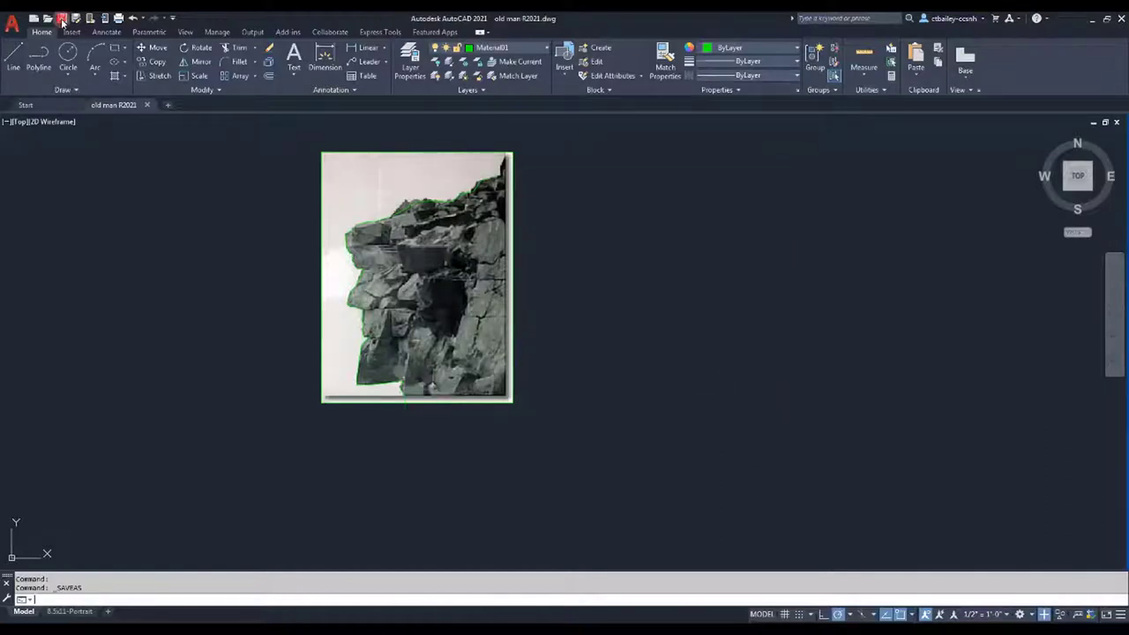
click(62, 18)
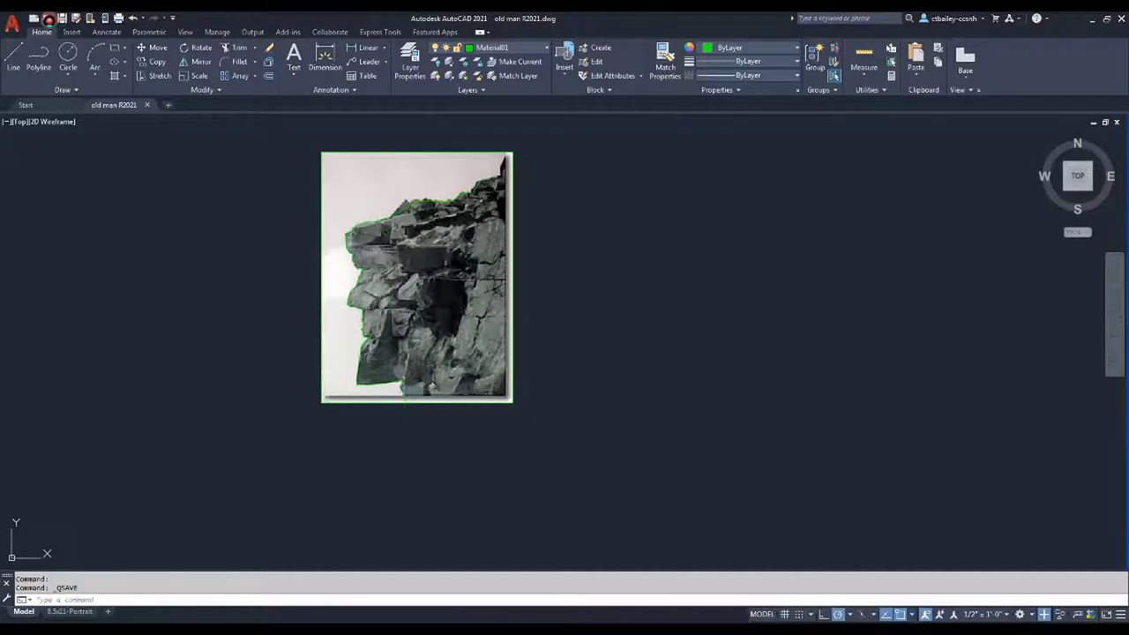
Step: Cancel the Select File dialog, then create Drawing1 from the acad.dwt template
click(49, 18)
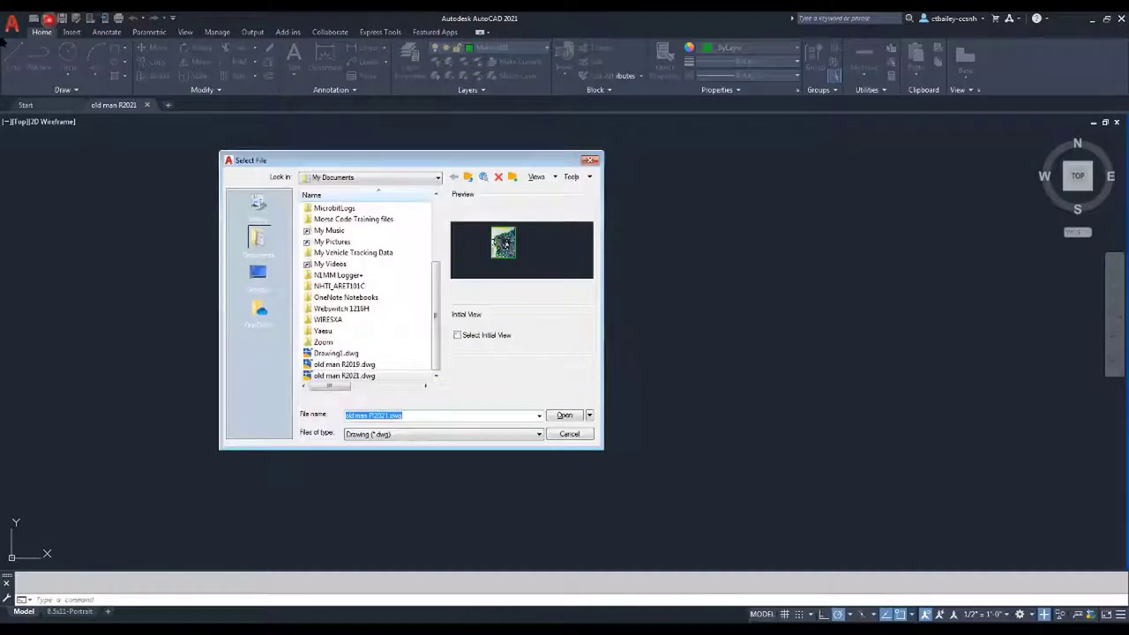
click(590, 160)
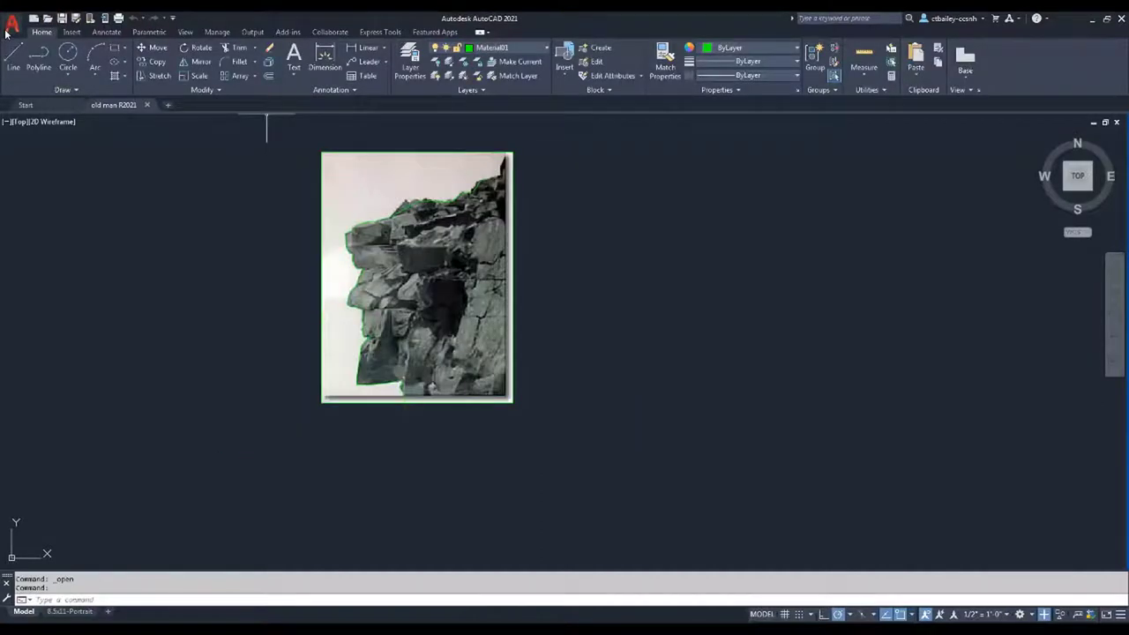
click(32, 19)
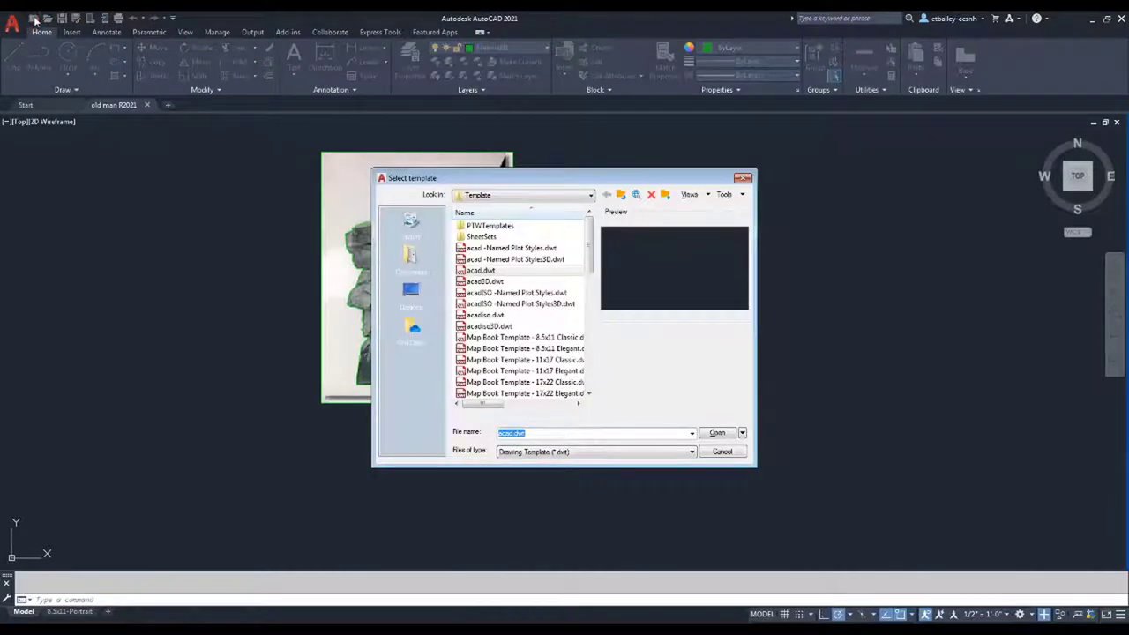
drag(461, 179, 483, 184)
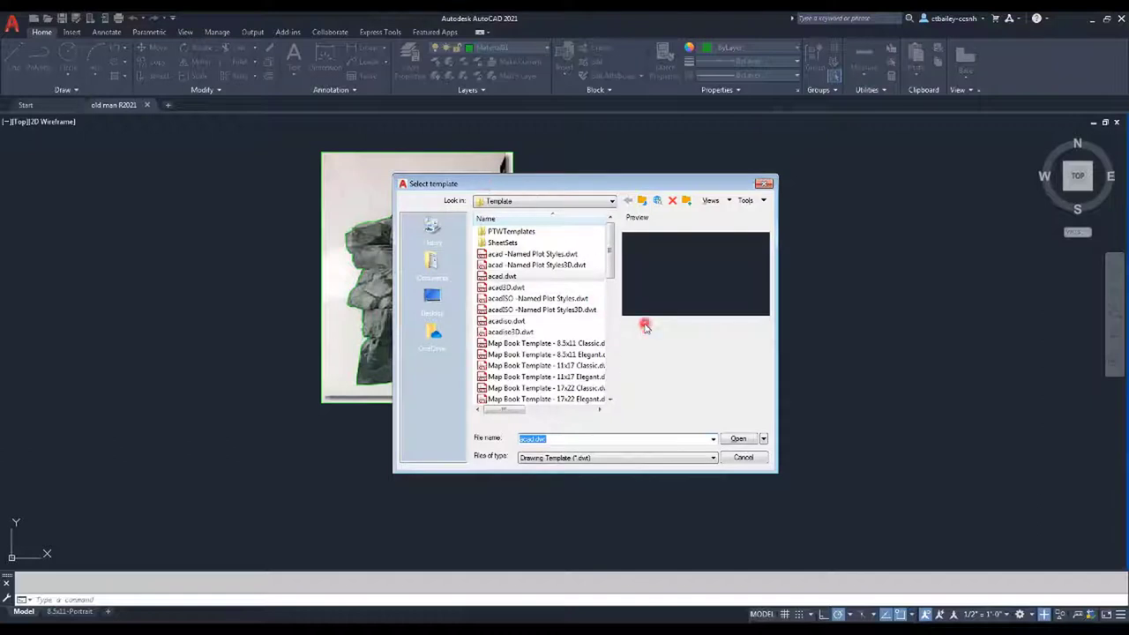
click(492, 276)
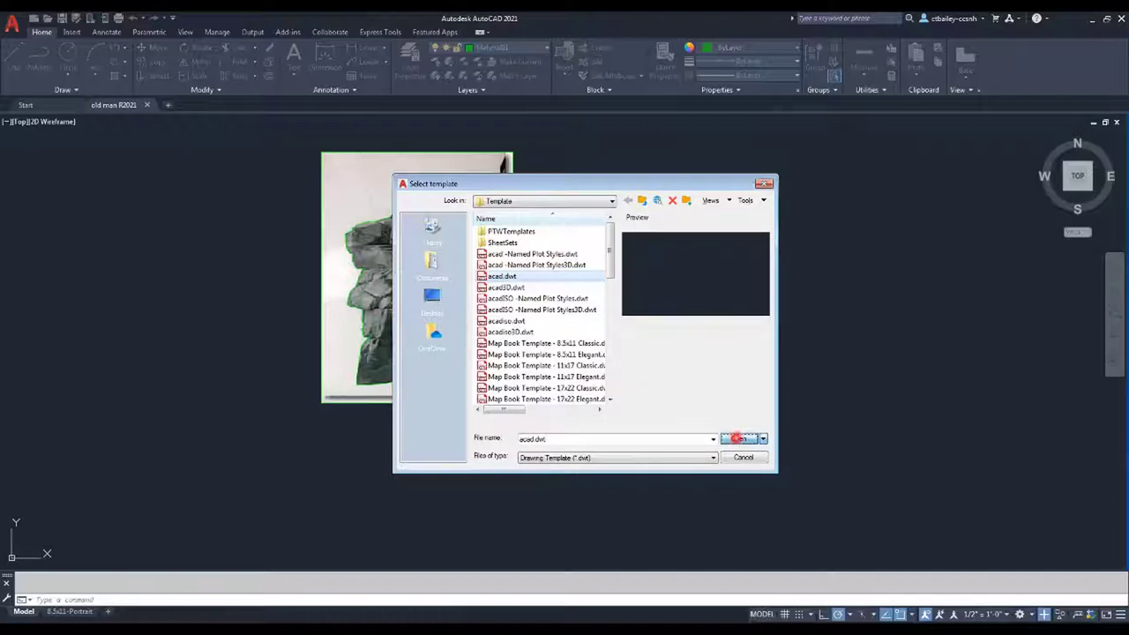
click(738, 438)
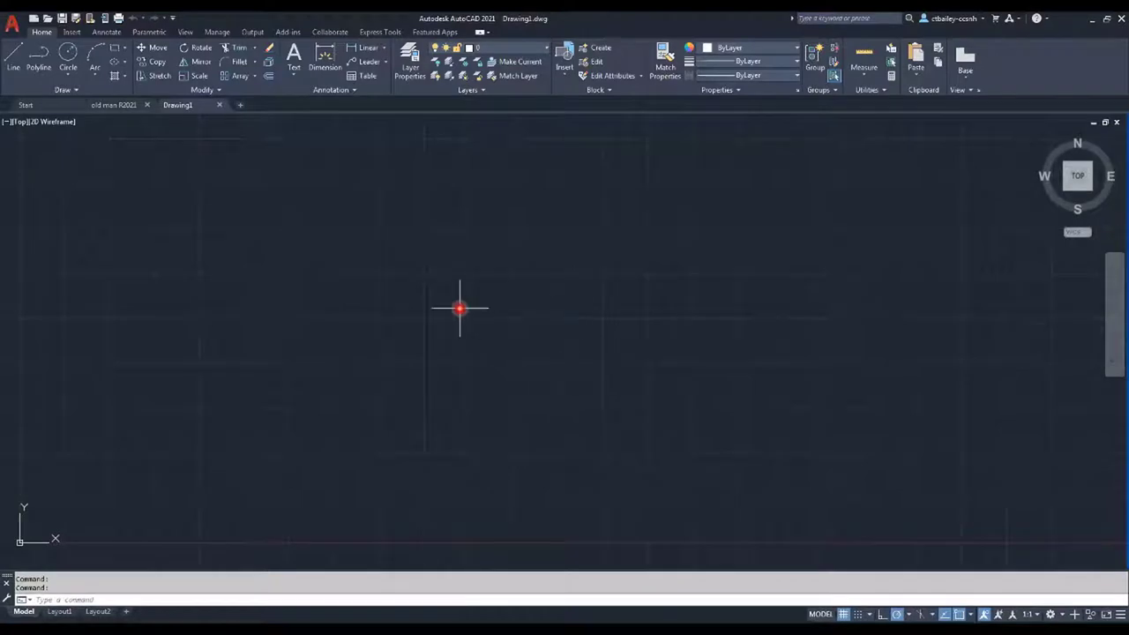
Step: From the Start tab's Templates list, create Drawing2 from acad.dwt
click(110, 106)
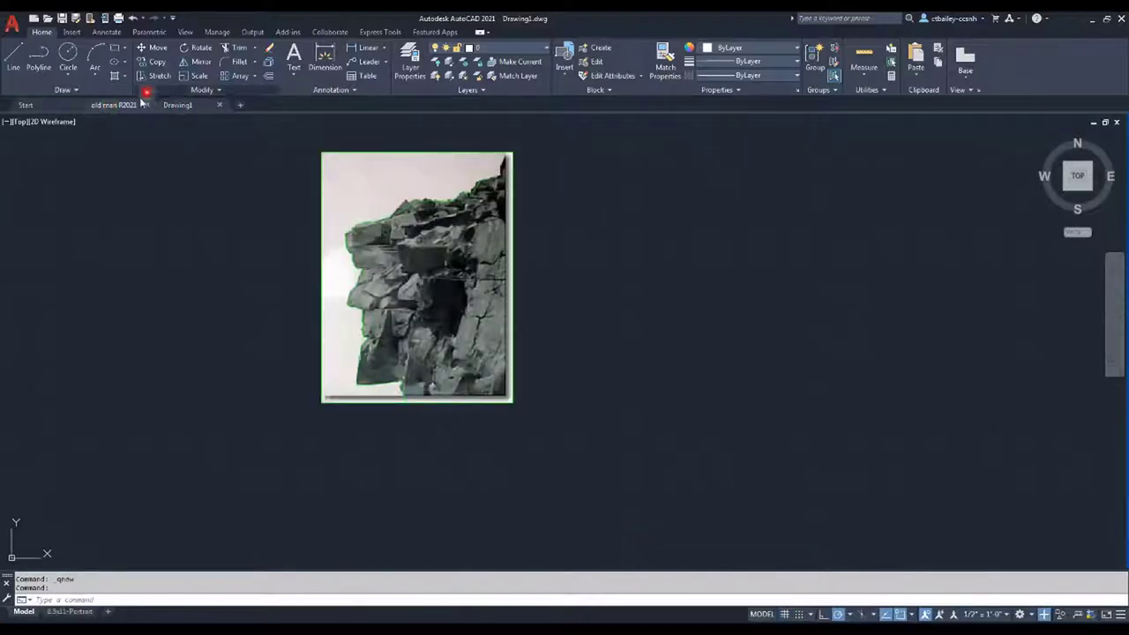
click(30, 106)
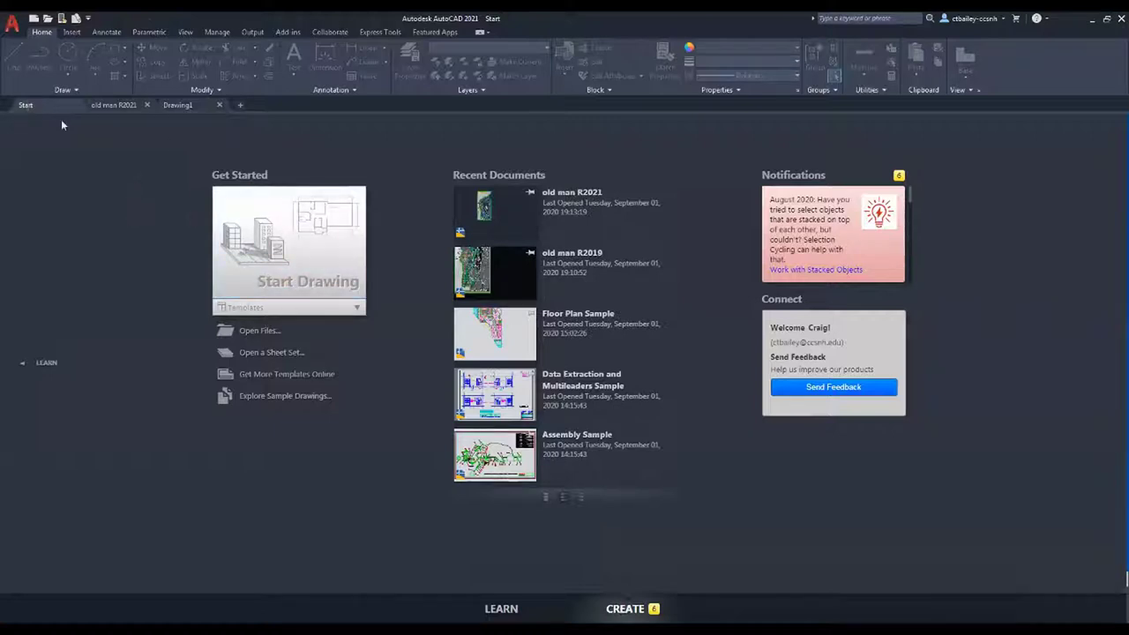
click(273, 282)
click(355, 308)
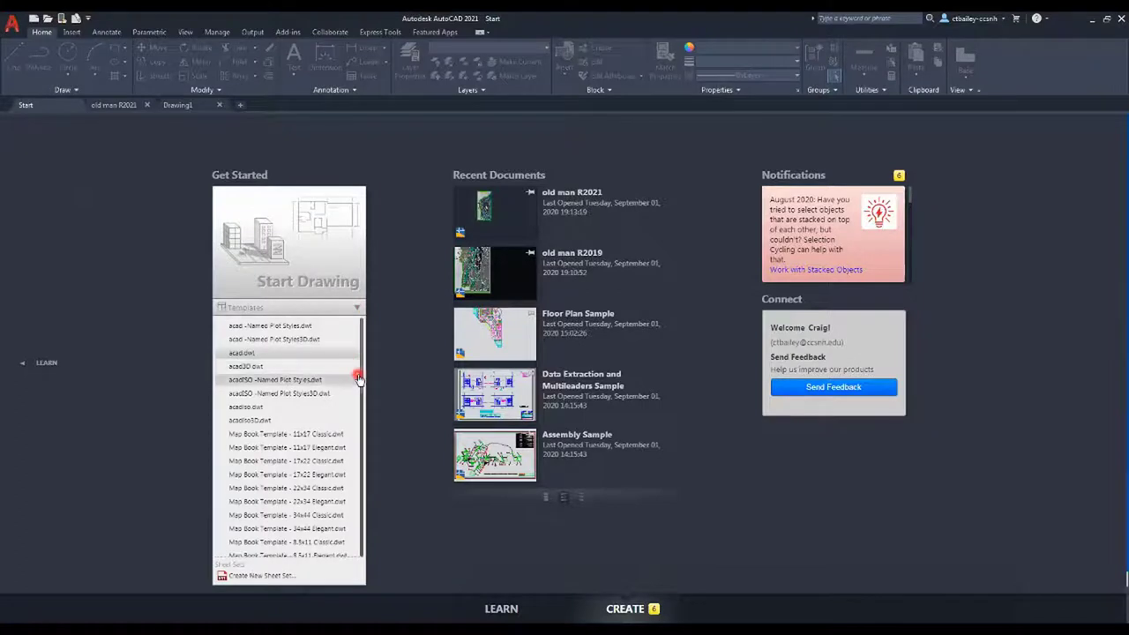
drag(357, 370, 360, 323)
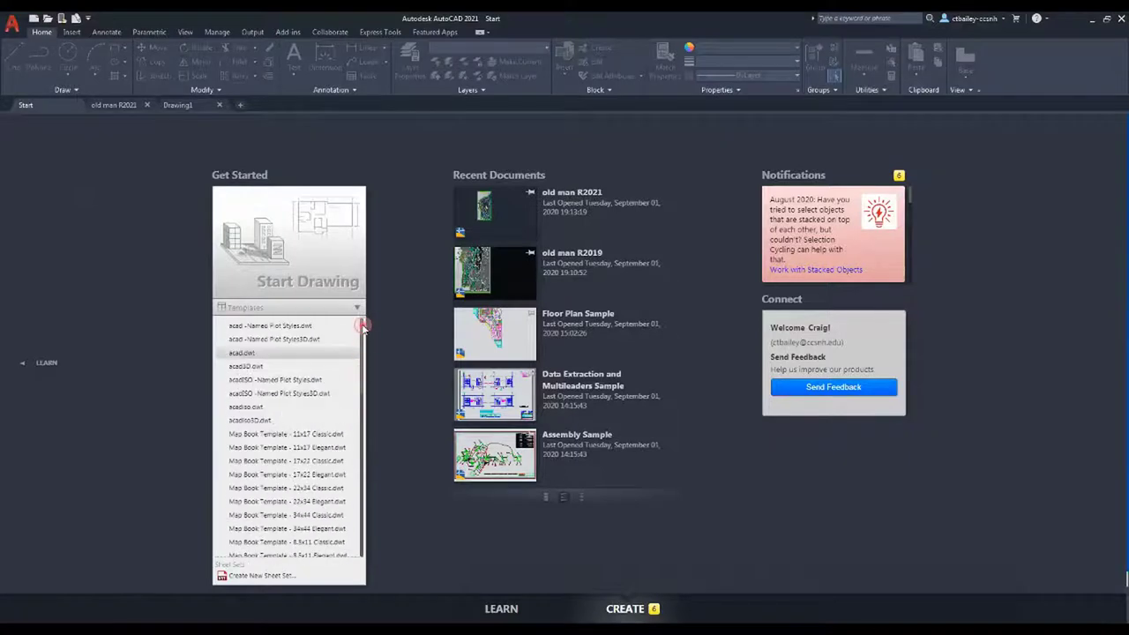
click(247, 353)
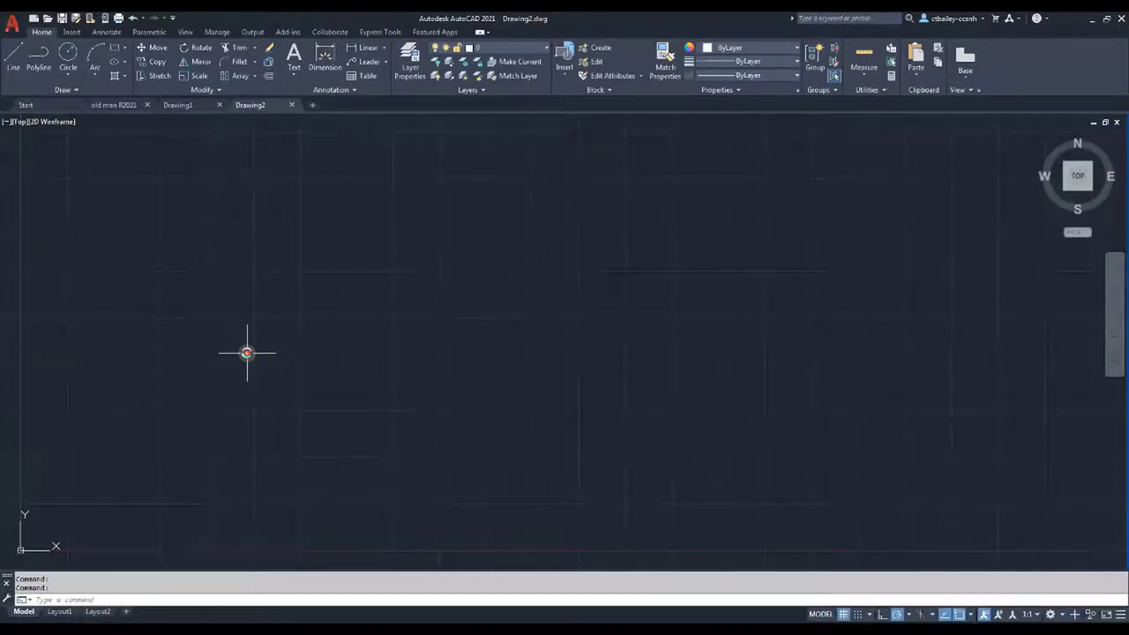
Step: Cycle through the open drawings, turning off the grid in old man R2021, ending on Drawing2
click(180, 105)
click(131, 106)
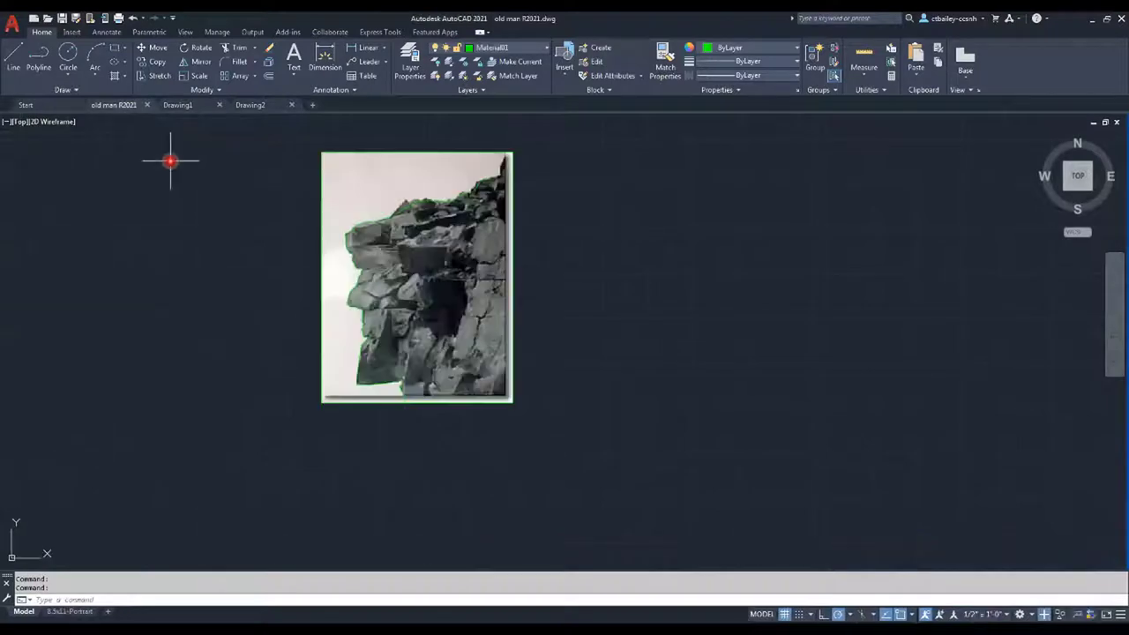
key(F7)
click(172, 105)
click(251, 105)
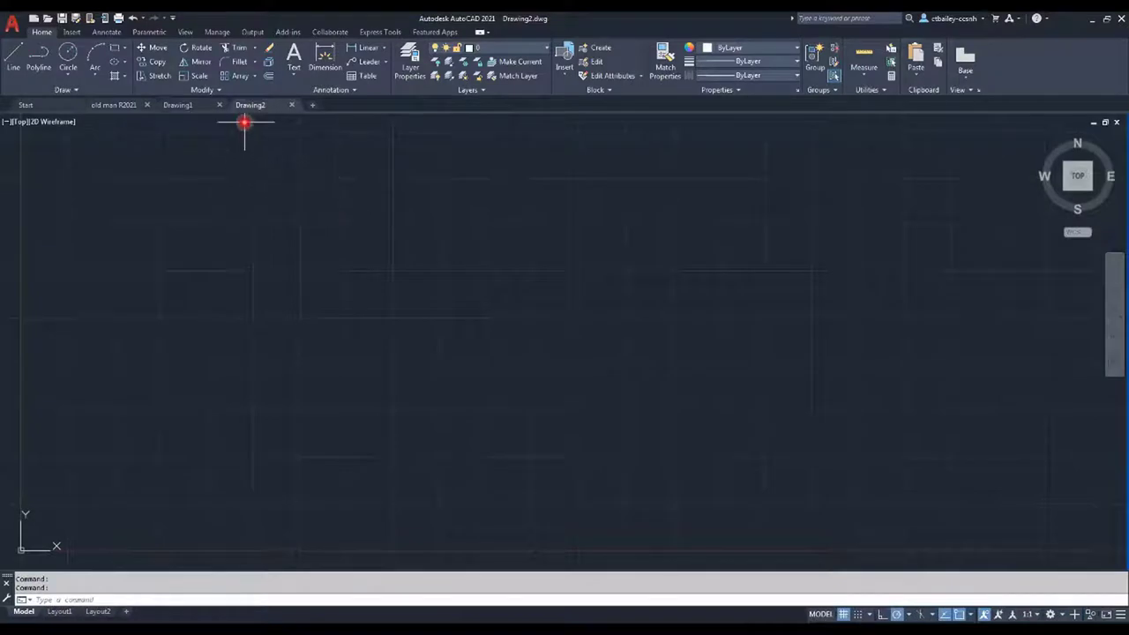
Step: Save Drawing2 as test drawing2.dwg in Documents, then bring up the Select File dialog
click(76, 18)
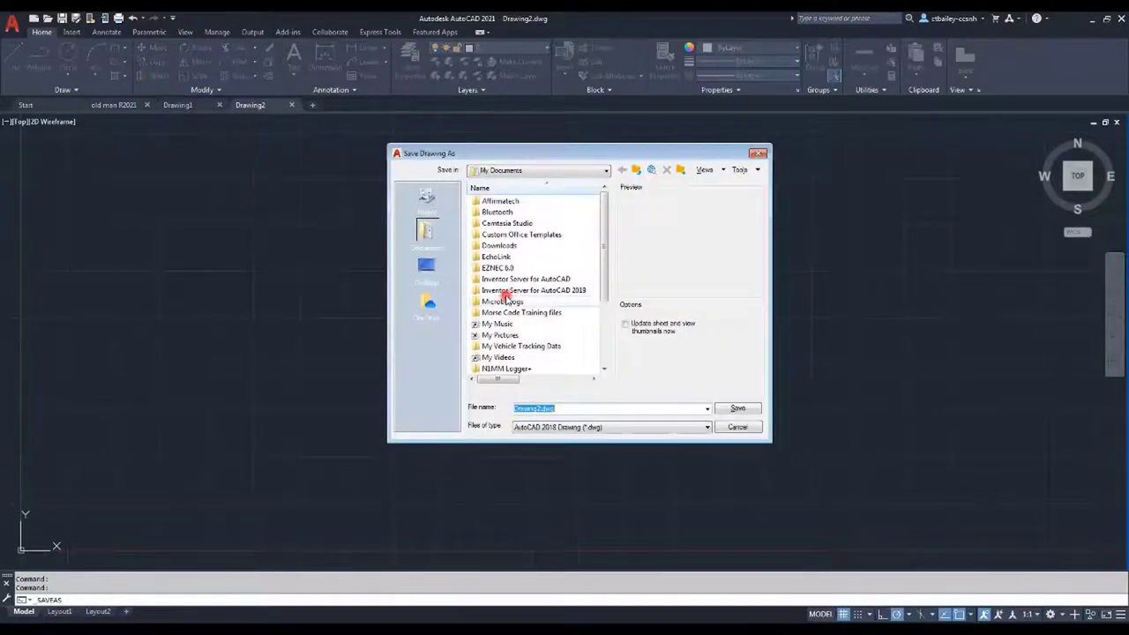
text(test d)
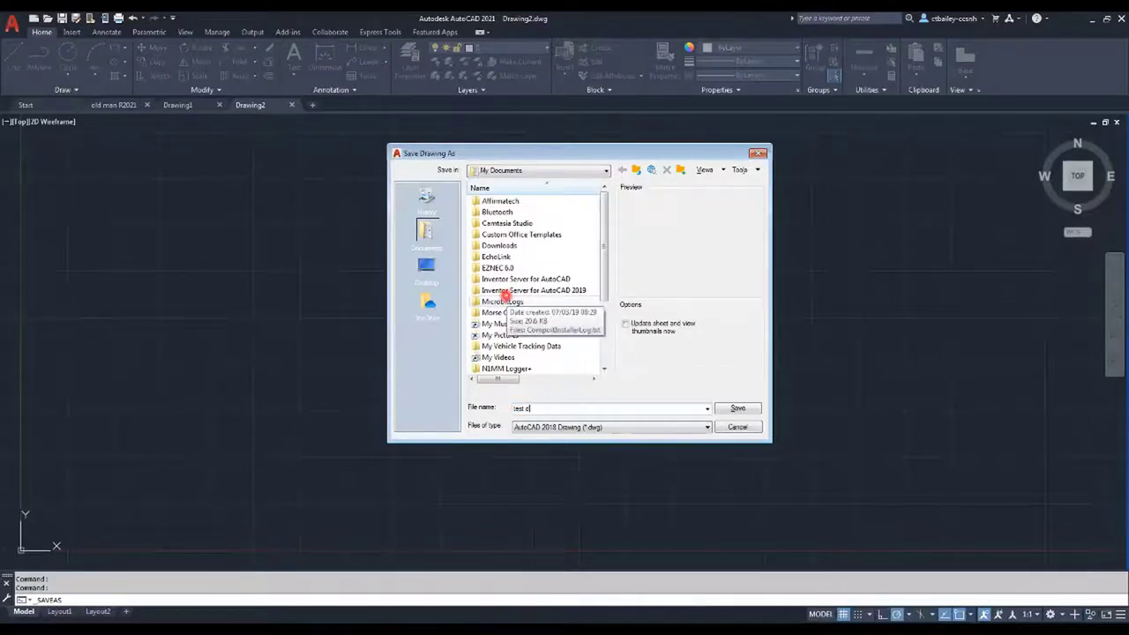
text(rawing2)
key(ctrl+a)
key(Return)
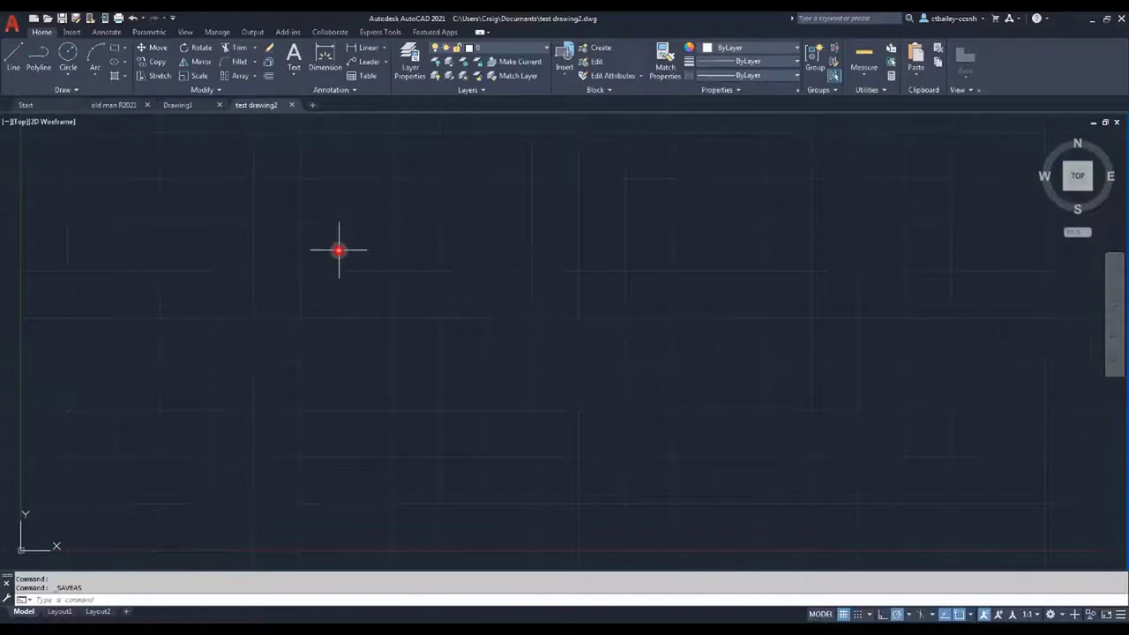
mouse_move(255, 110)
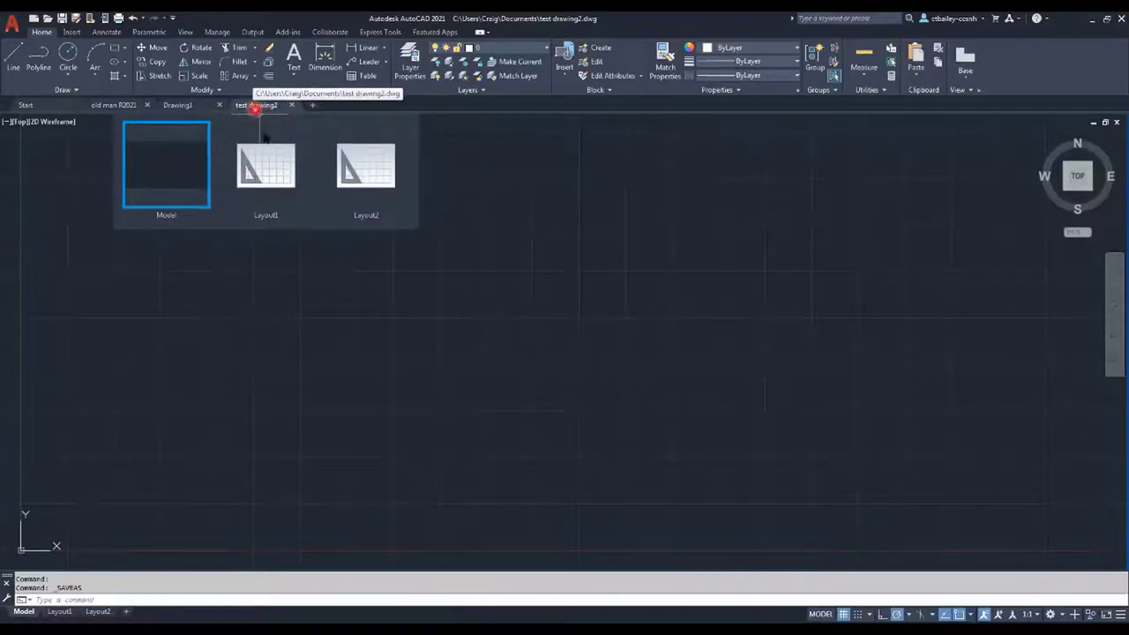
click(47, 17)
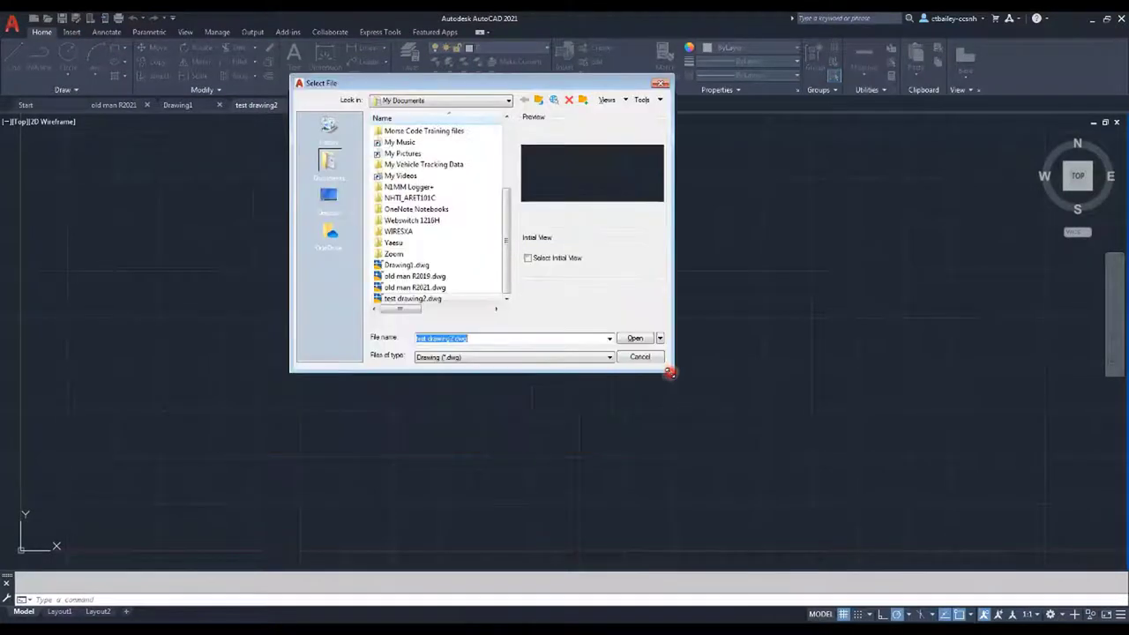
Step: Preview Drawing1, old man R2019, old man R2021 and test drawing2, then cancel the dialog
drag(671, 372, 791, 491)
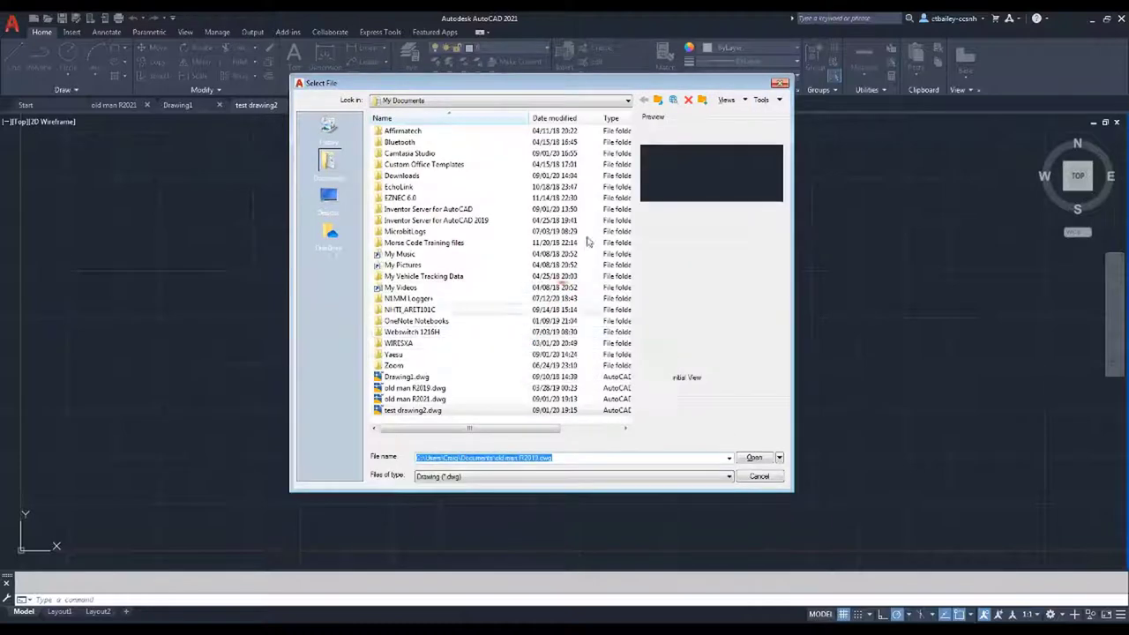
click(420, 378)
click(422, 389)
click(419, 400)
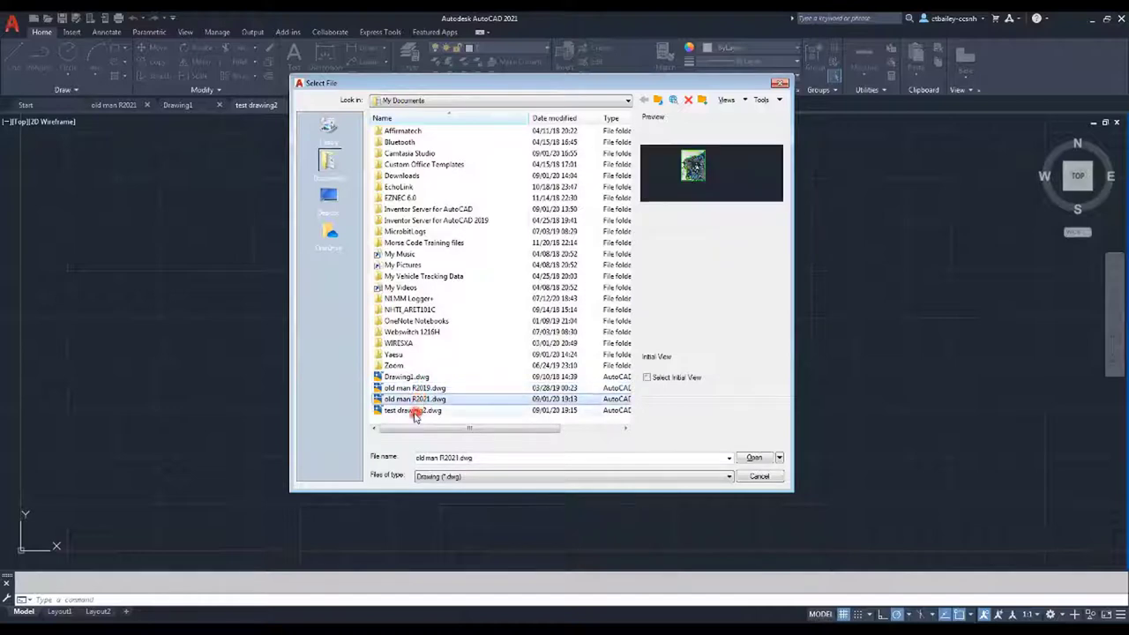
click(458, 409)
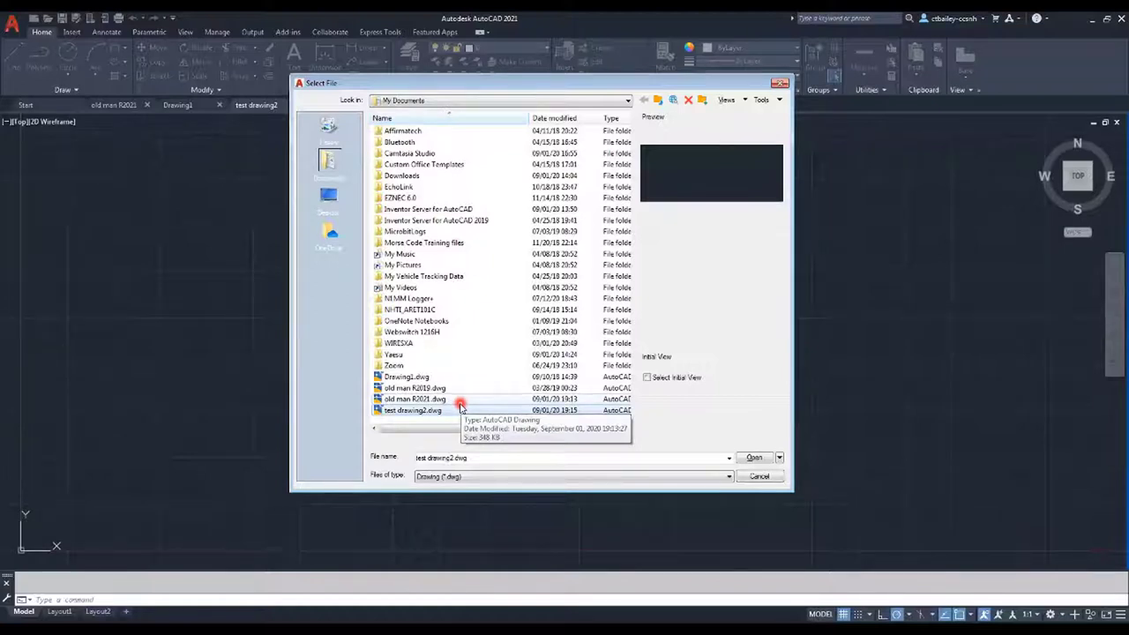
click(764, 477)
Step: Try selection windows in the empty drawing, then make Drawing1 active
click(459, 282)
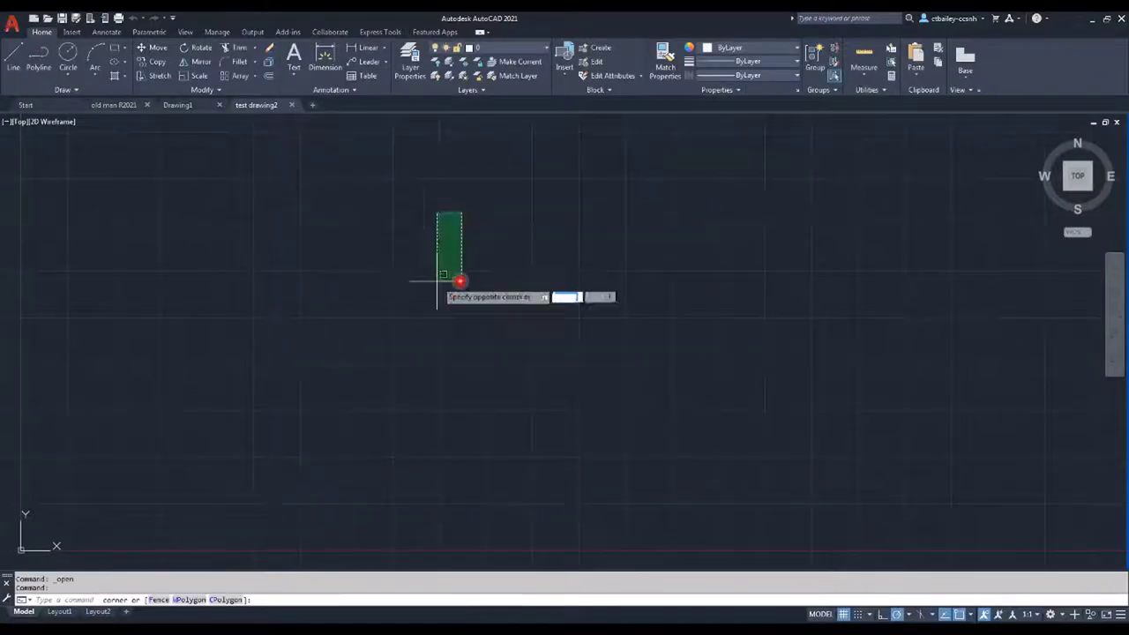
click(382, 248)
click(393, 255)
click(489, 245)
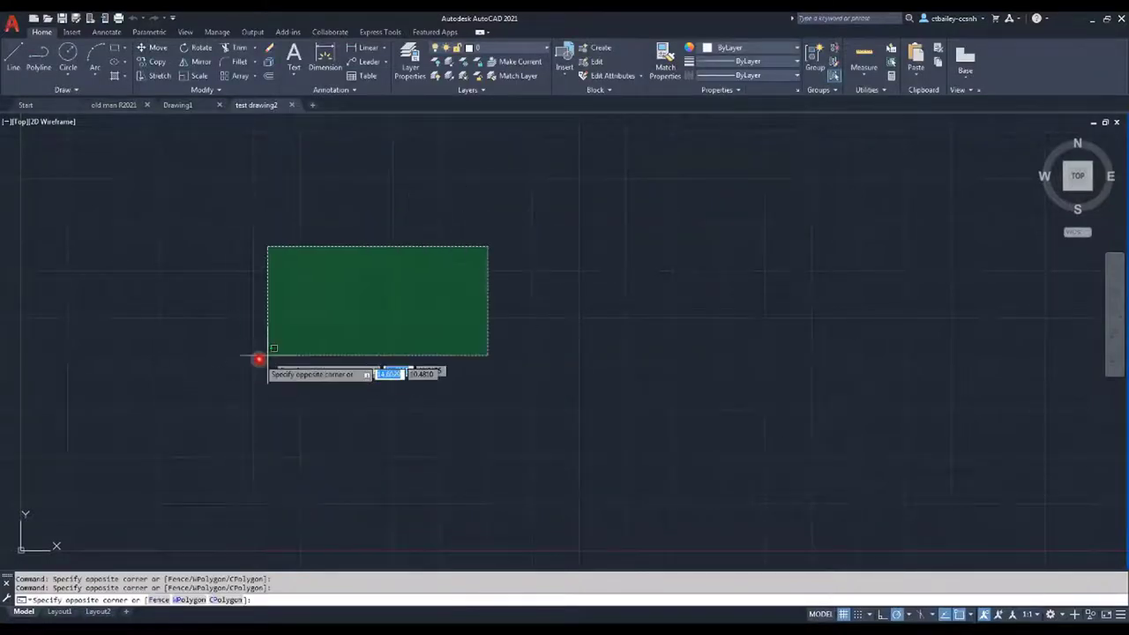
click(258, 350)
click(282, 297)
click(557, 380)
click(188, 105)
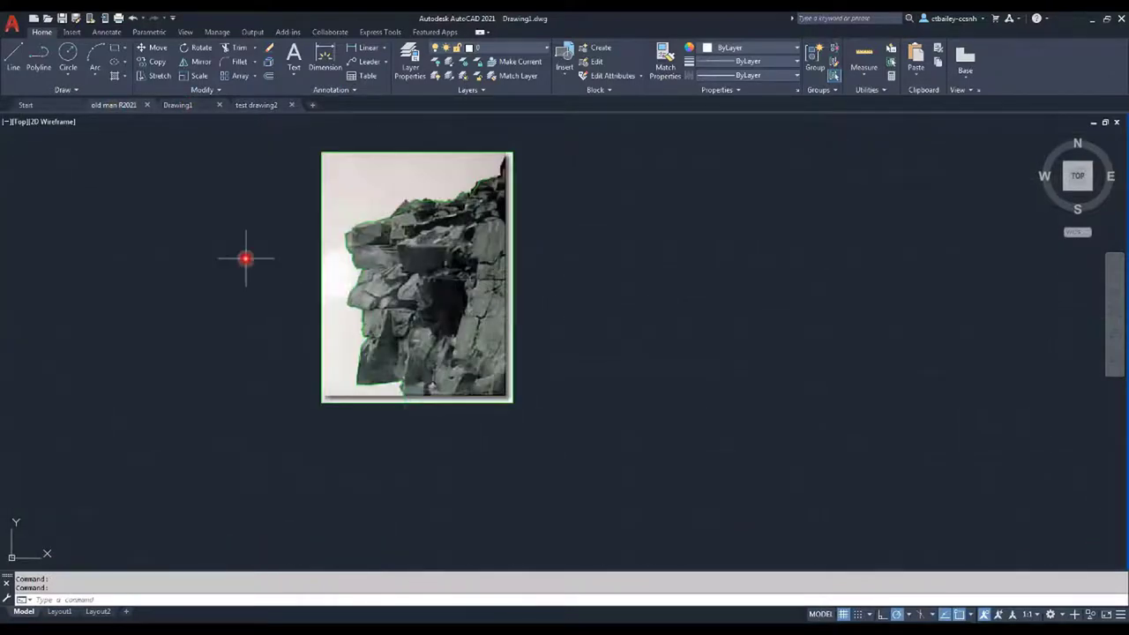
Step: Switch to old man R2021 and browse the application menu's Export and Import formats
key(ctrl+Tab)
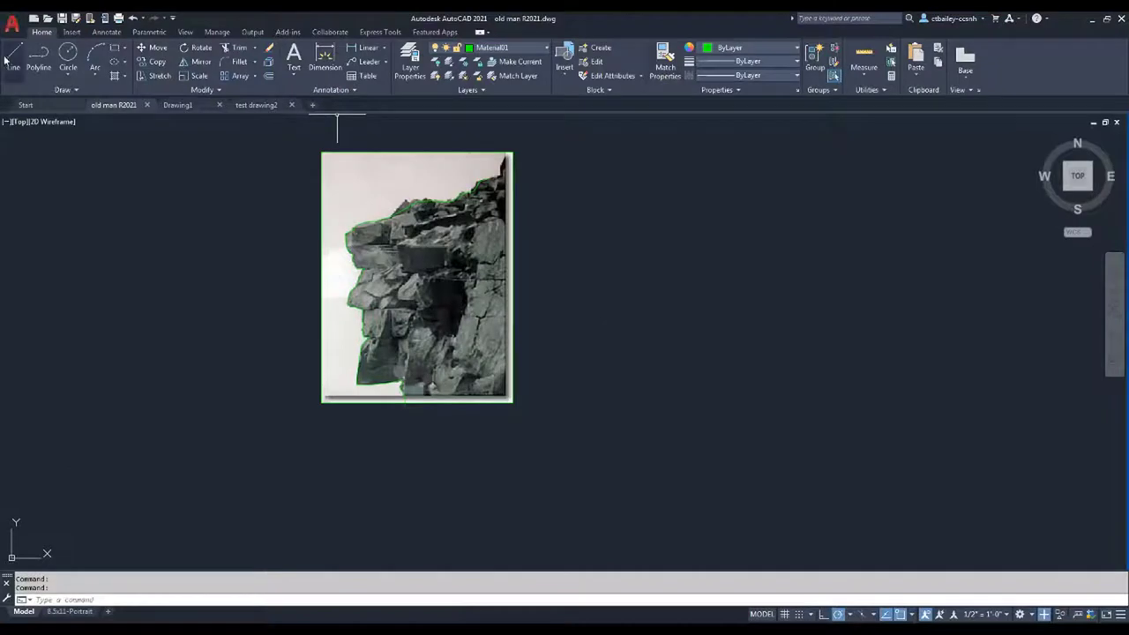
click(9, 22)
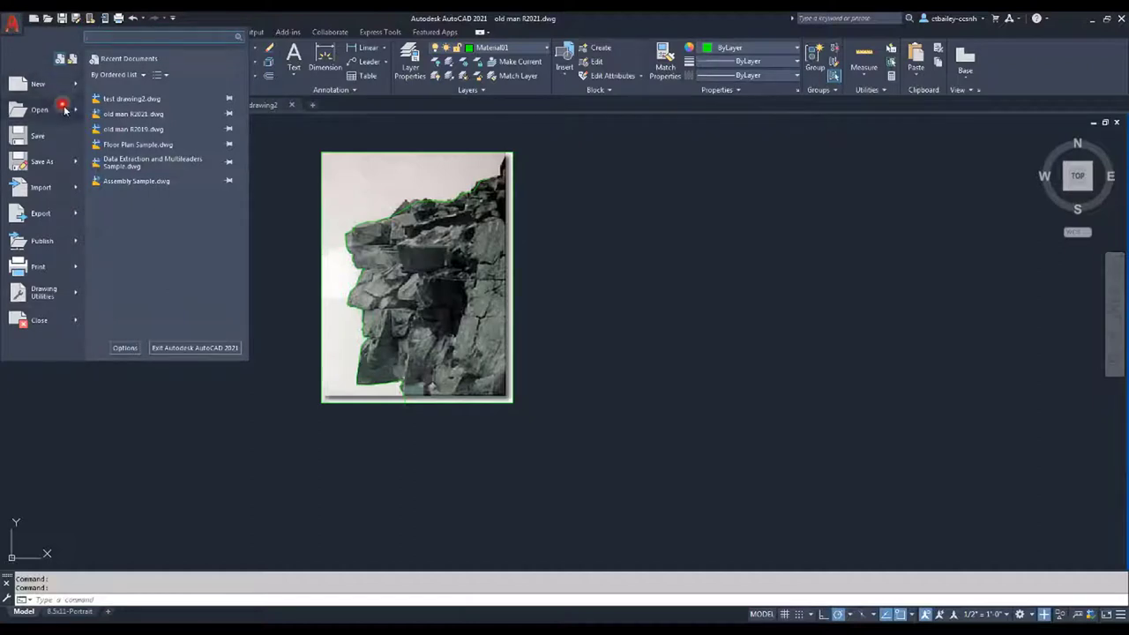
mouse_move(66, 109)
mouse_move(76, 86)
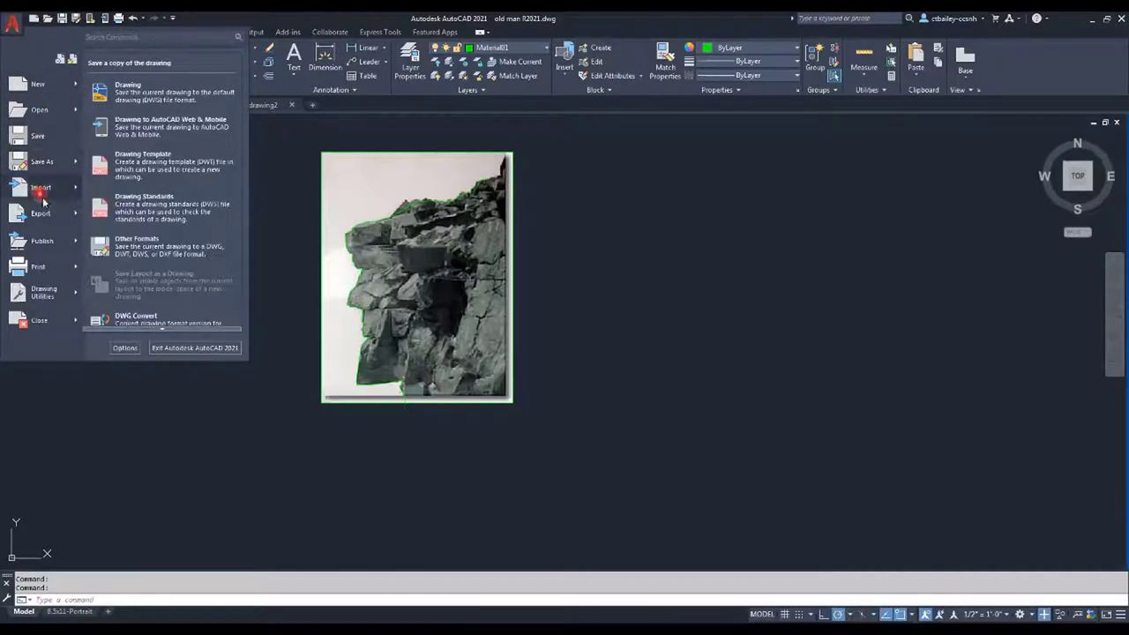
click(44, 214)
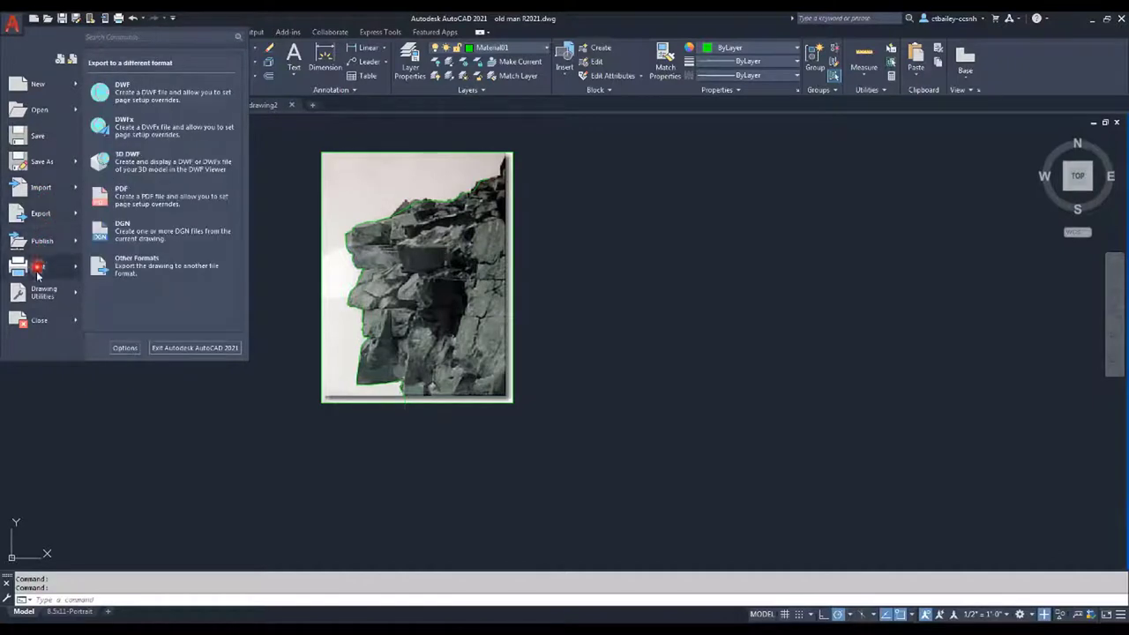
click(42, 185)
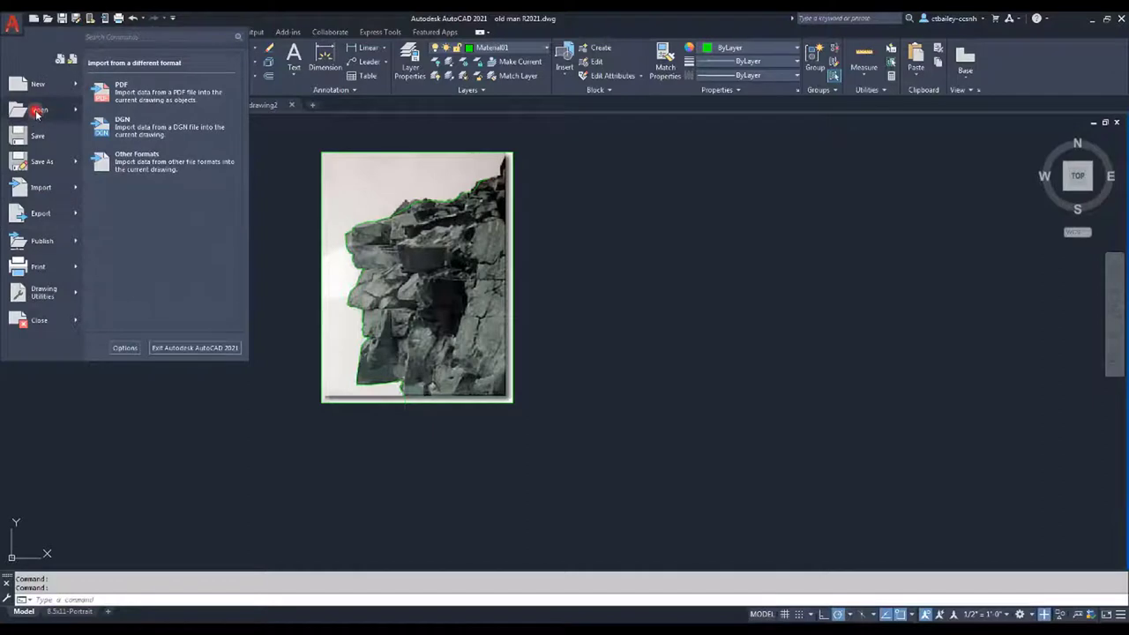
Step: Cancel the file-opening dialog and point the application menu's Open to Installed Sample Files
key(Escape)
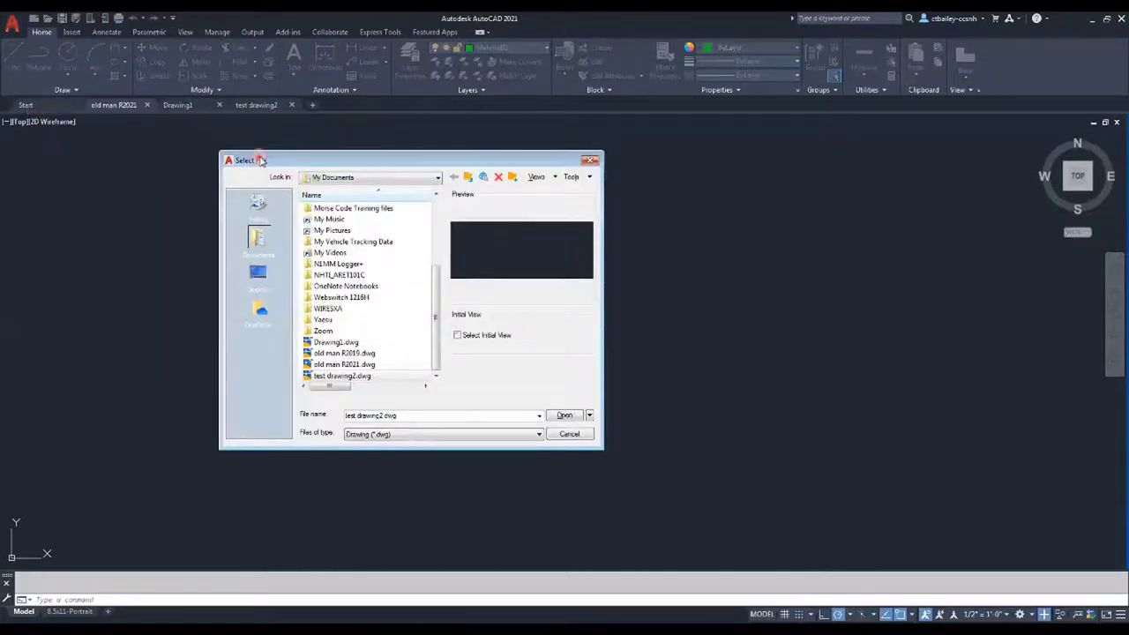
drag(259, 161, 285, 150)
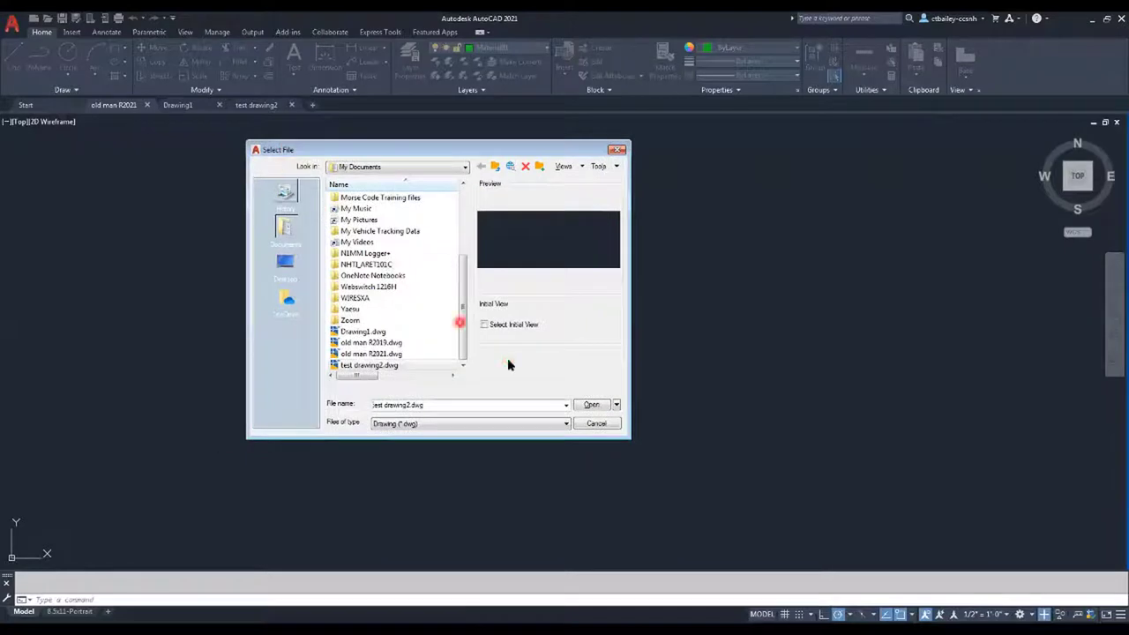
click(600, 424)
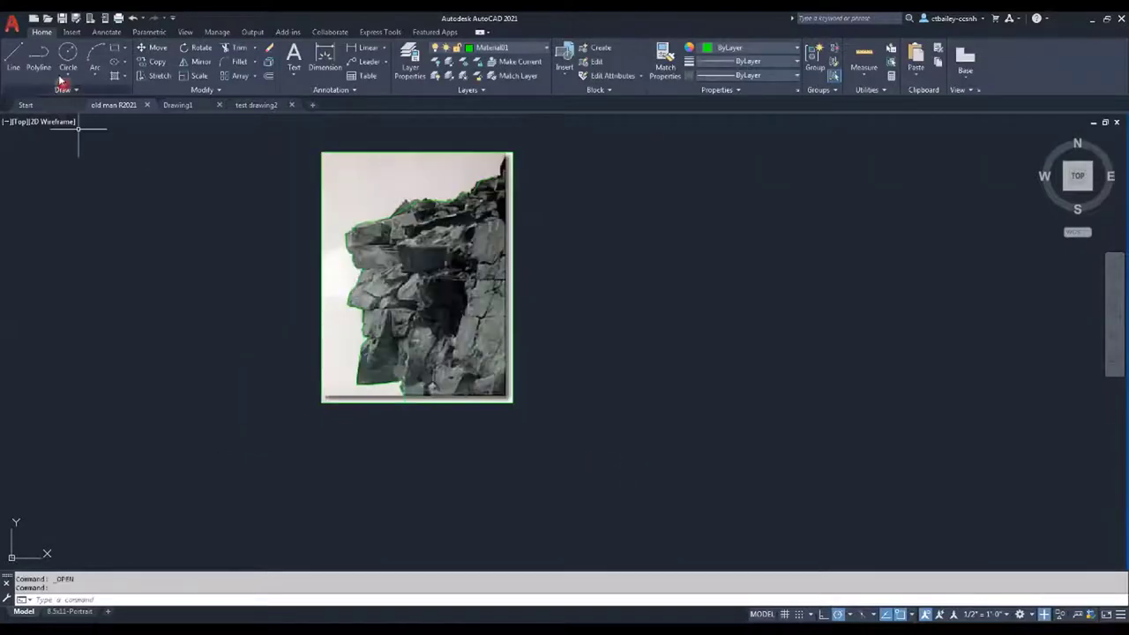
click(16, 26)
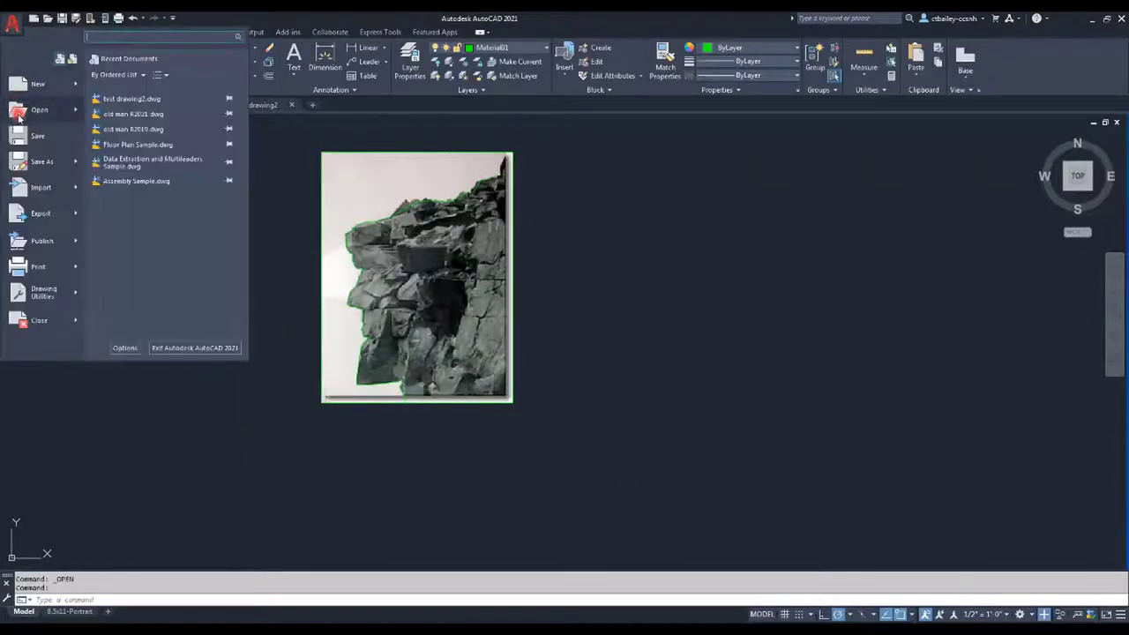
click(76, 111)
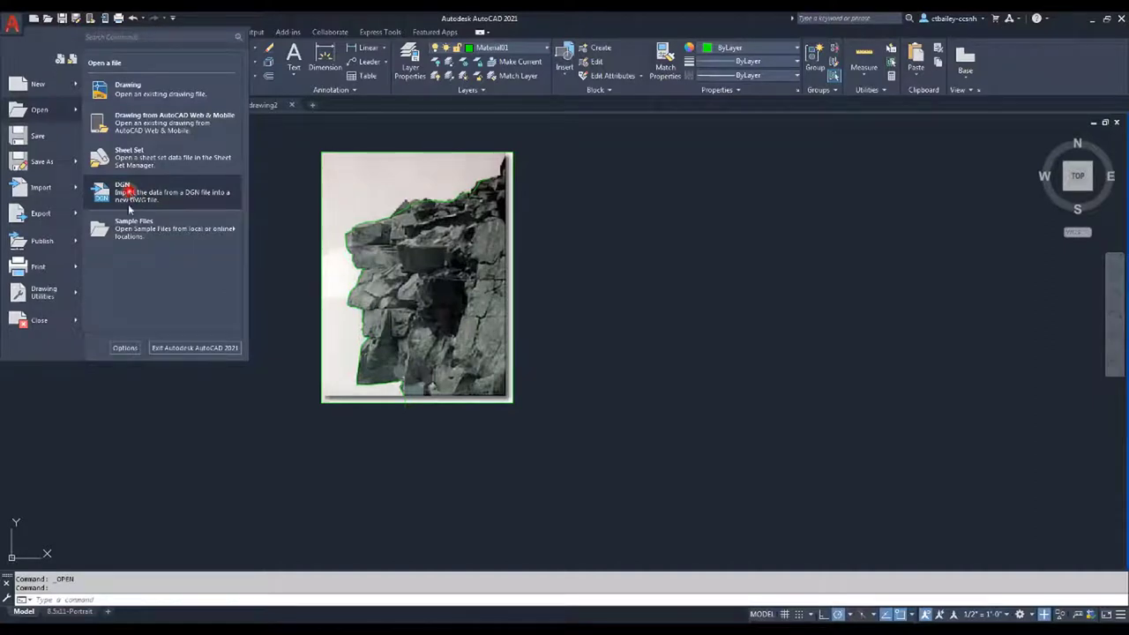
mouse_move(135, 235)
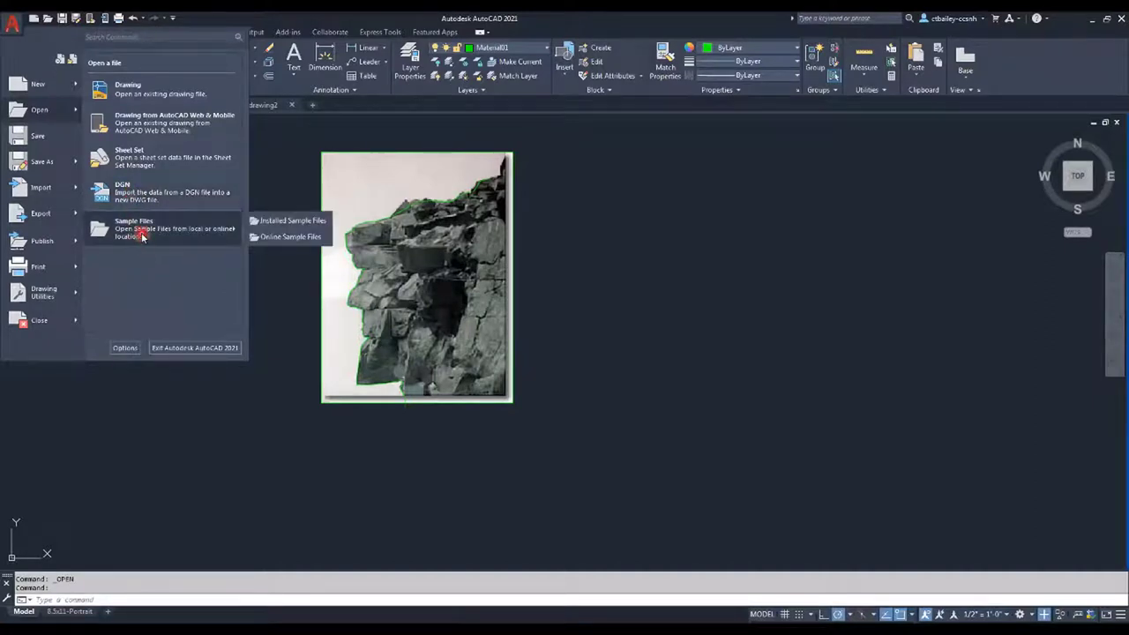
Step: Open Civil - Imperial.dwg read-only from the en-us Dynamic Blocks sample folder
click(273, 225)
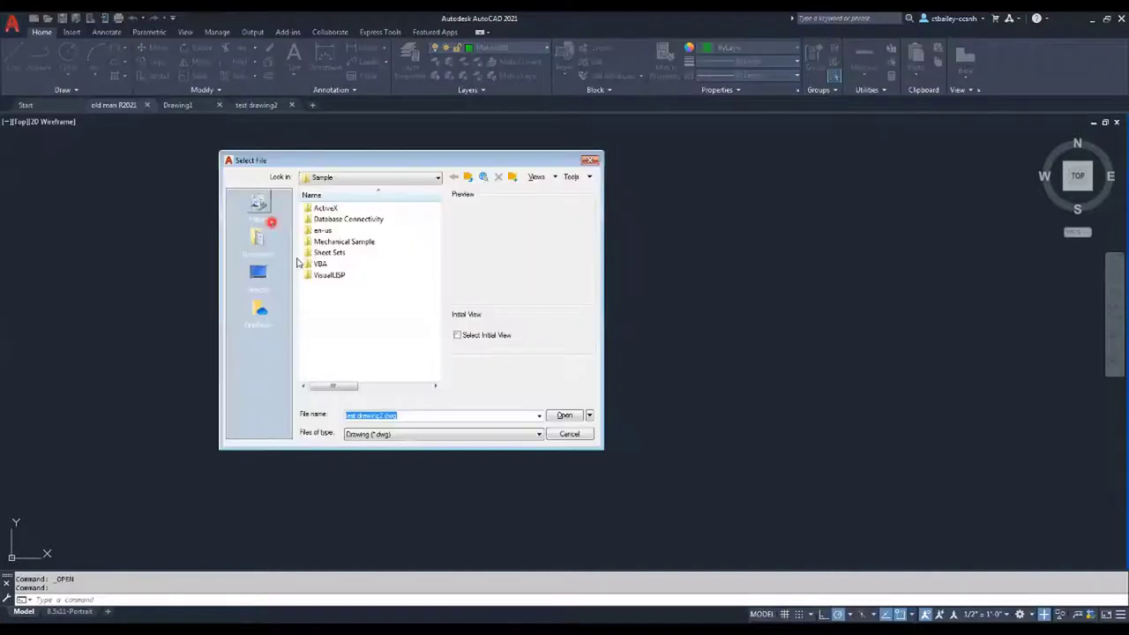
drag(328, 162, 325, 153)
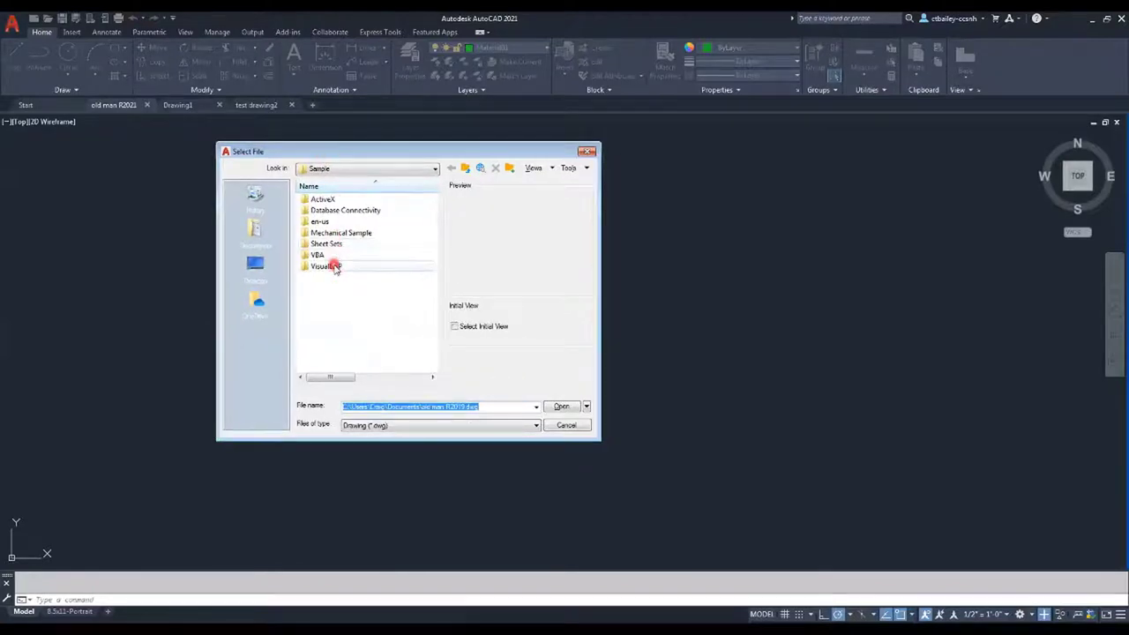
double_click(321, 221)
double_click(322, 210)
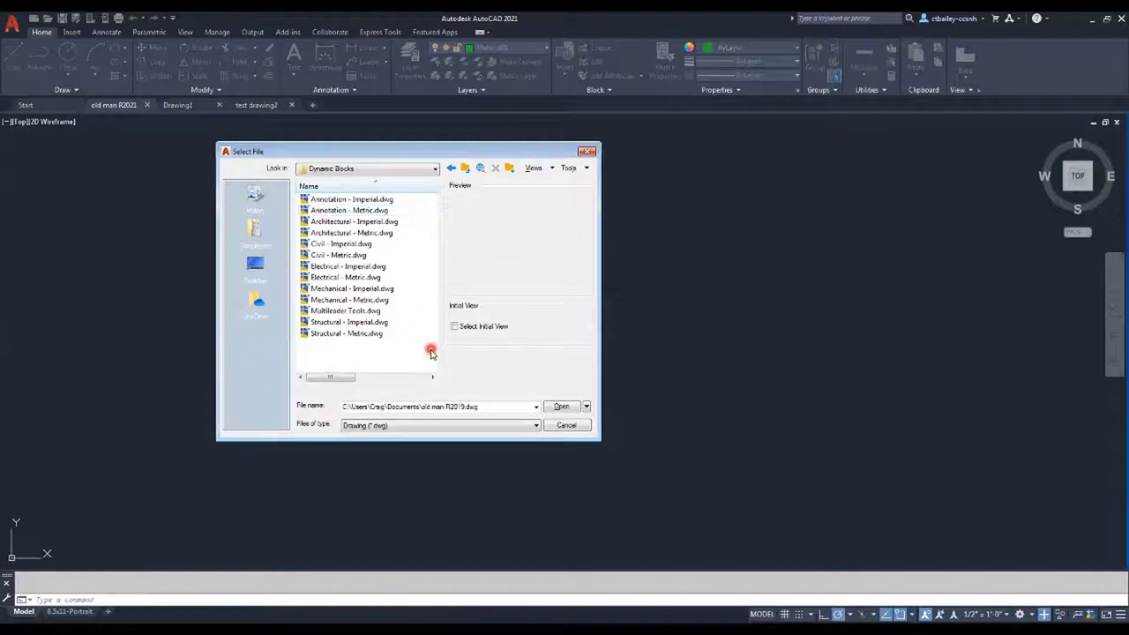
click(325, 245)
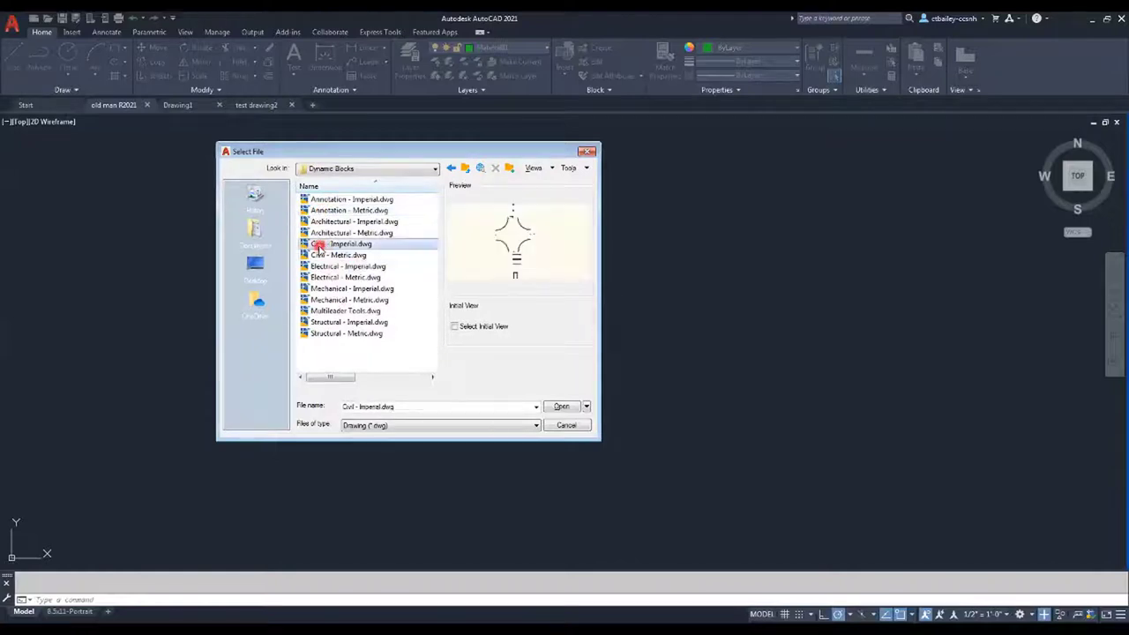
click(550, 409)
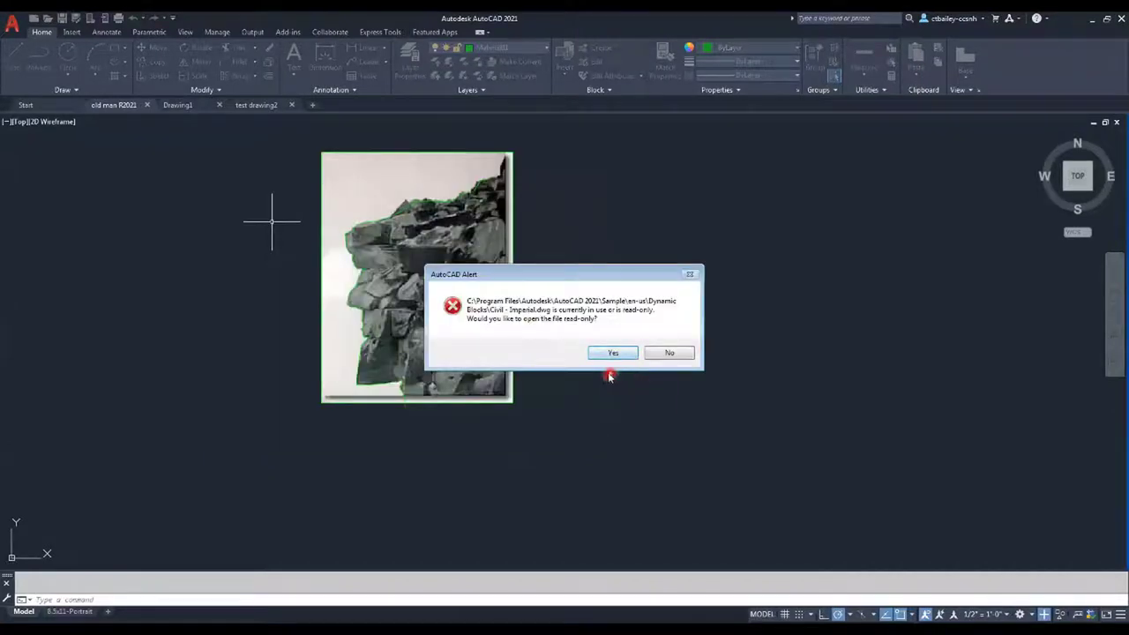
click(613, 353)
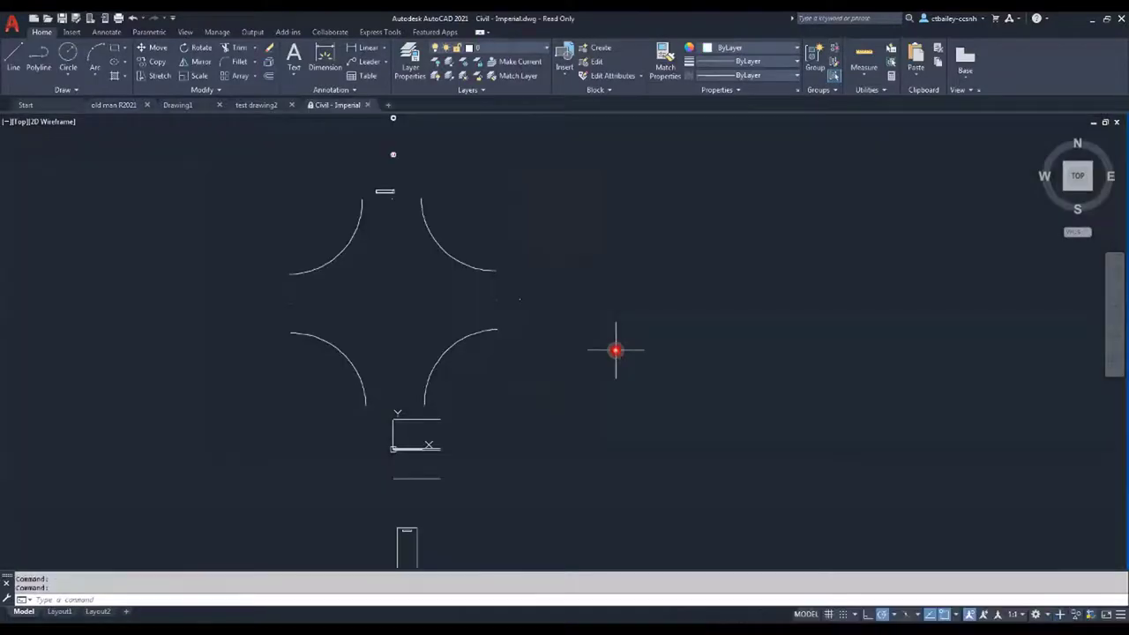
scroll(383, 300, down, 3)
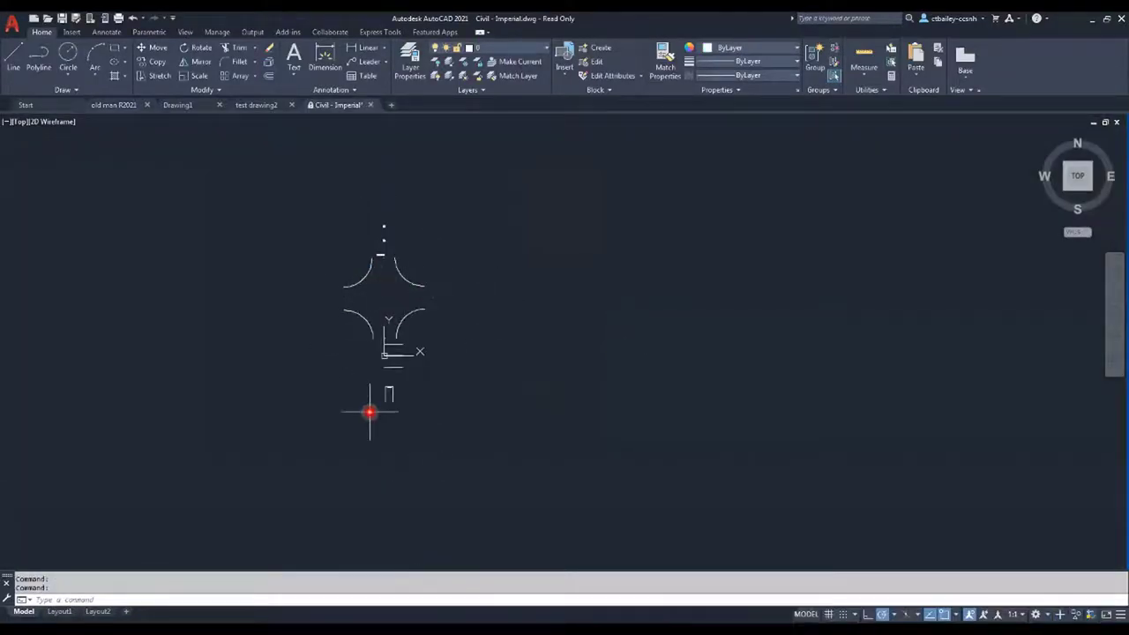
scroll(383, 239, up, 10)
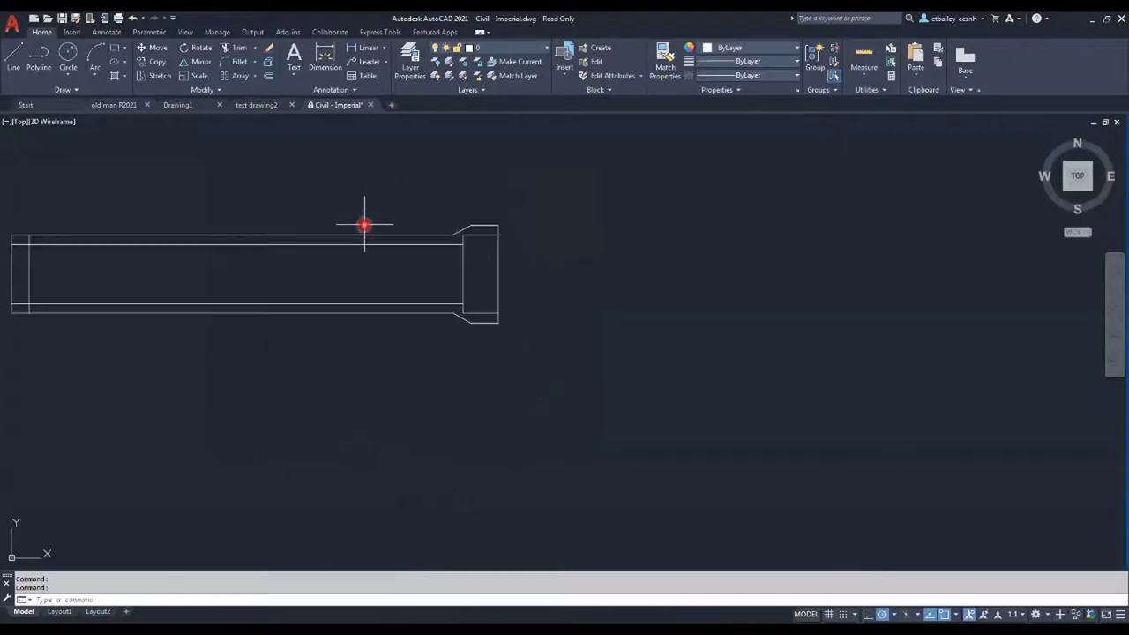
scroll(378, 292, down, 4)
scroll(320, 273, up, 4)
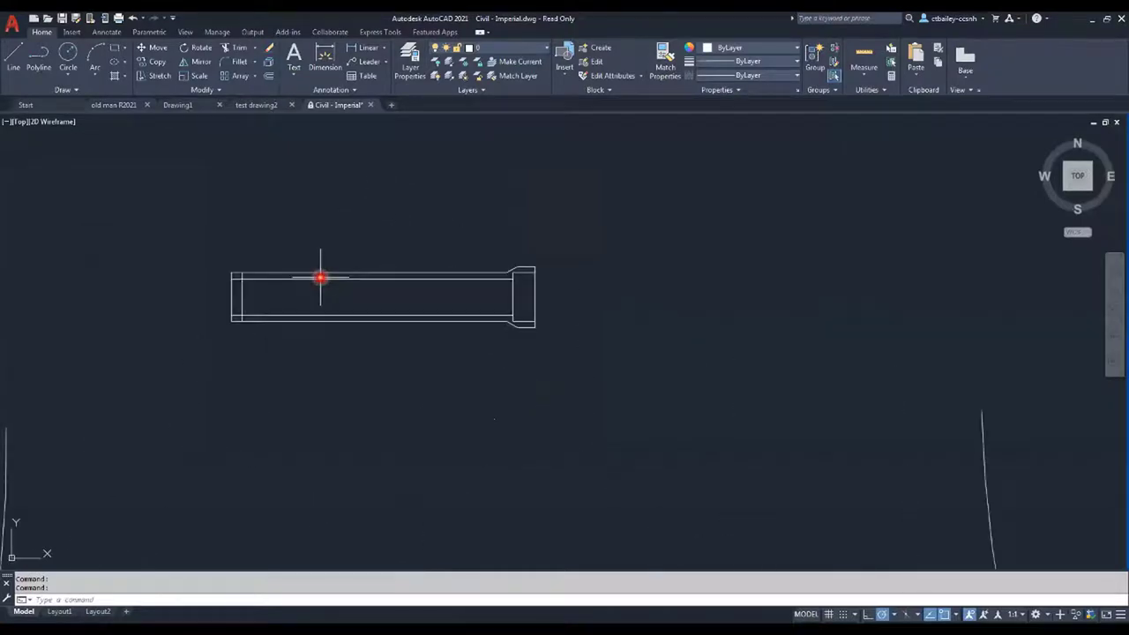
key(Escape)
scroll(327, 300, down, 3)
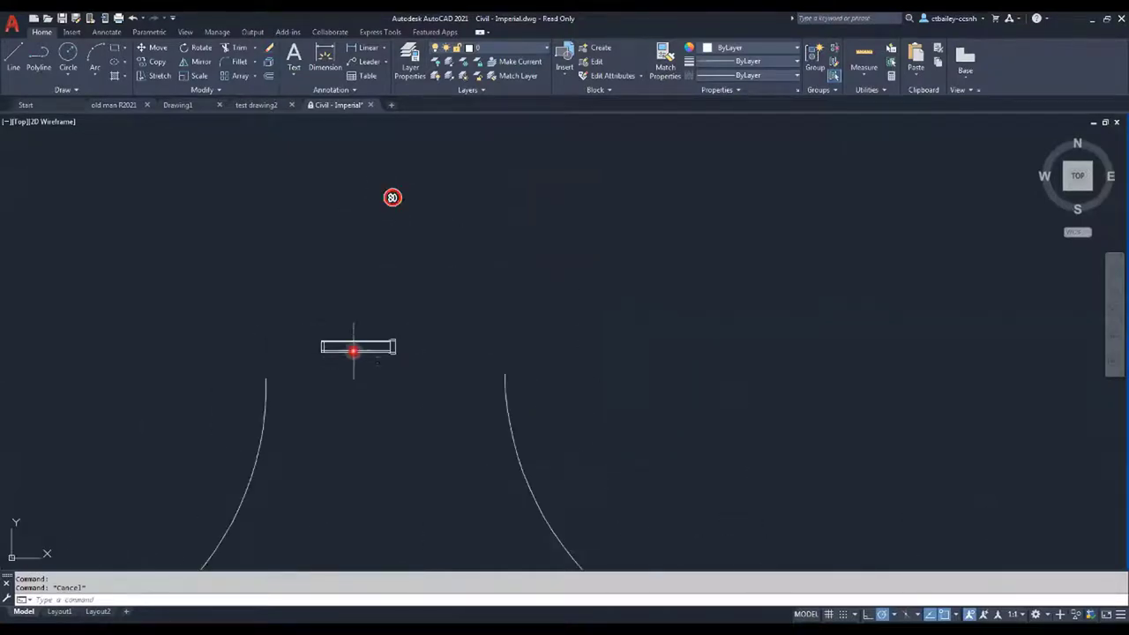
scroll(394, 189, up, 6)
scroll(393, 174, up, 4)
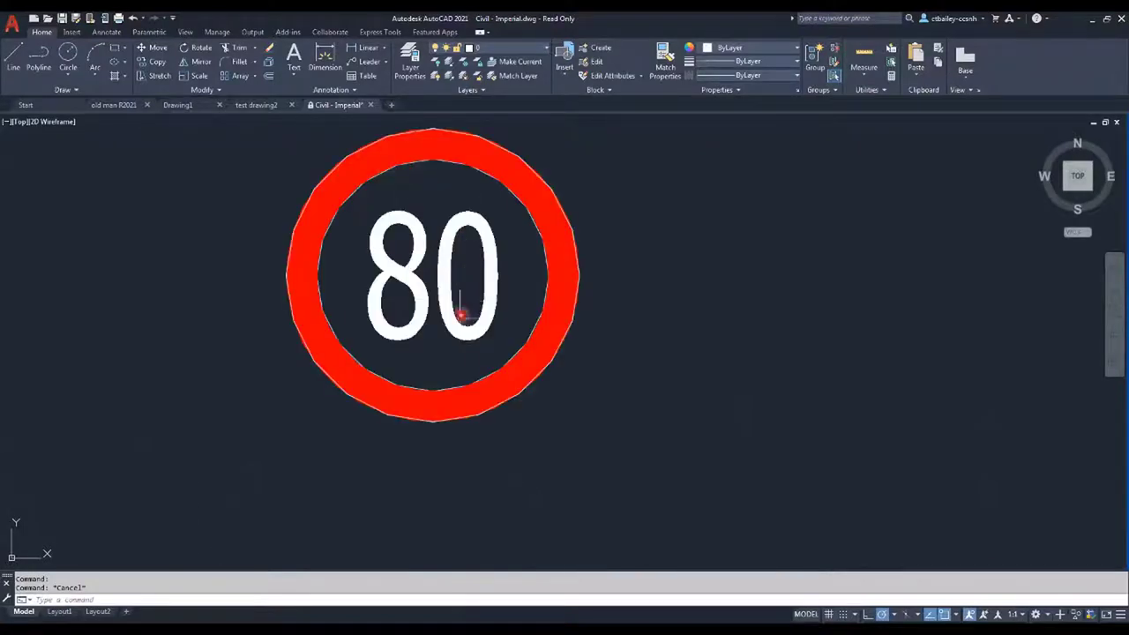
scroll(433, 370, down, 10)
scroll(437, 207, up, 9)
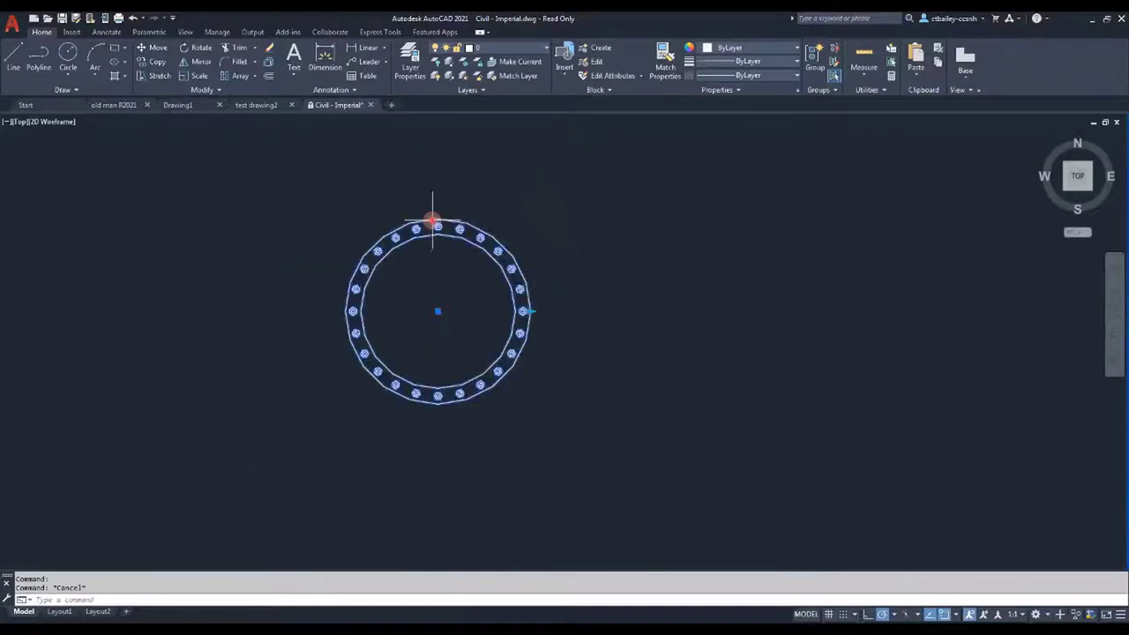
scroll(429, 237, up, 6)
scroll(429, 232, down, 6)
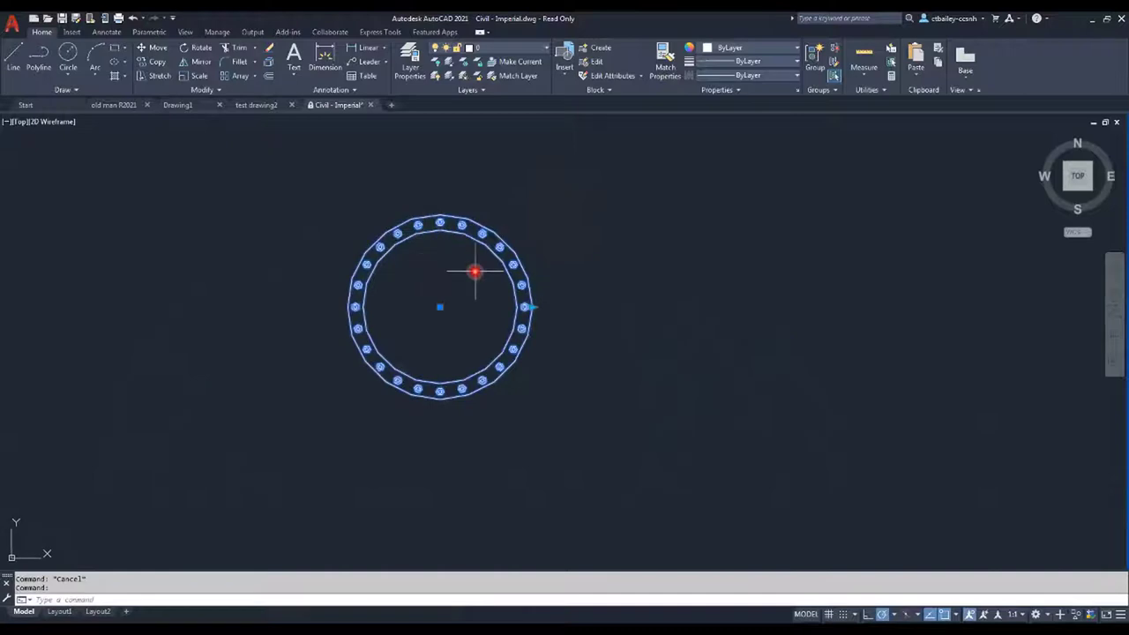
click(530, 307)
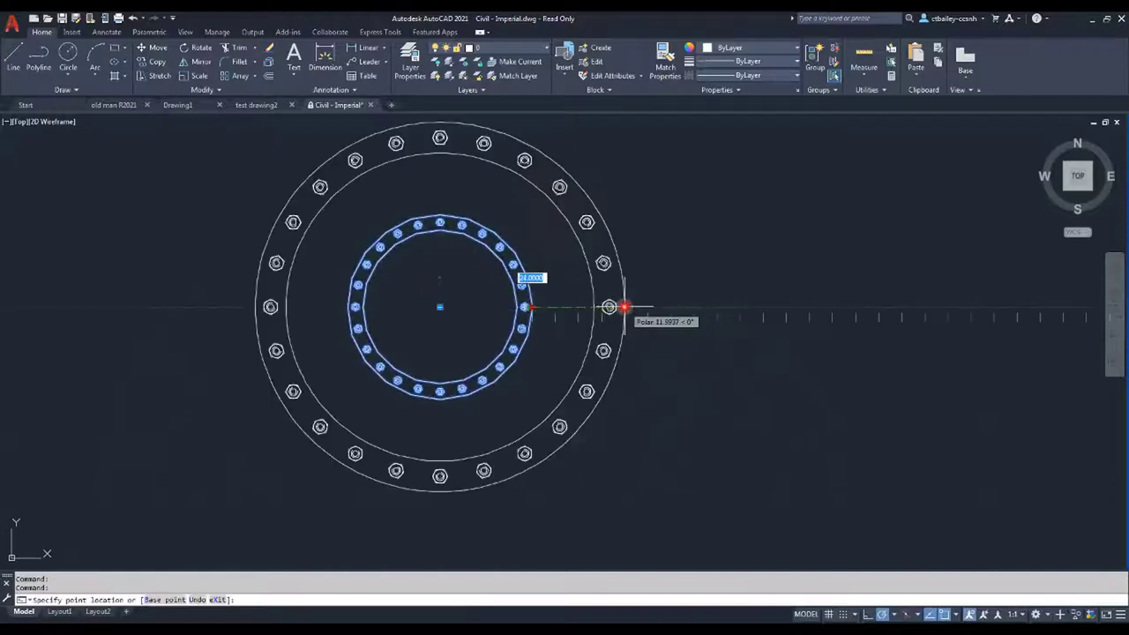
click(697, 307)
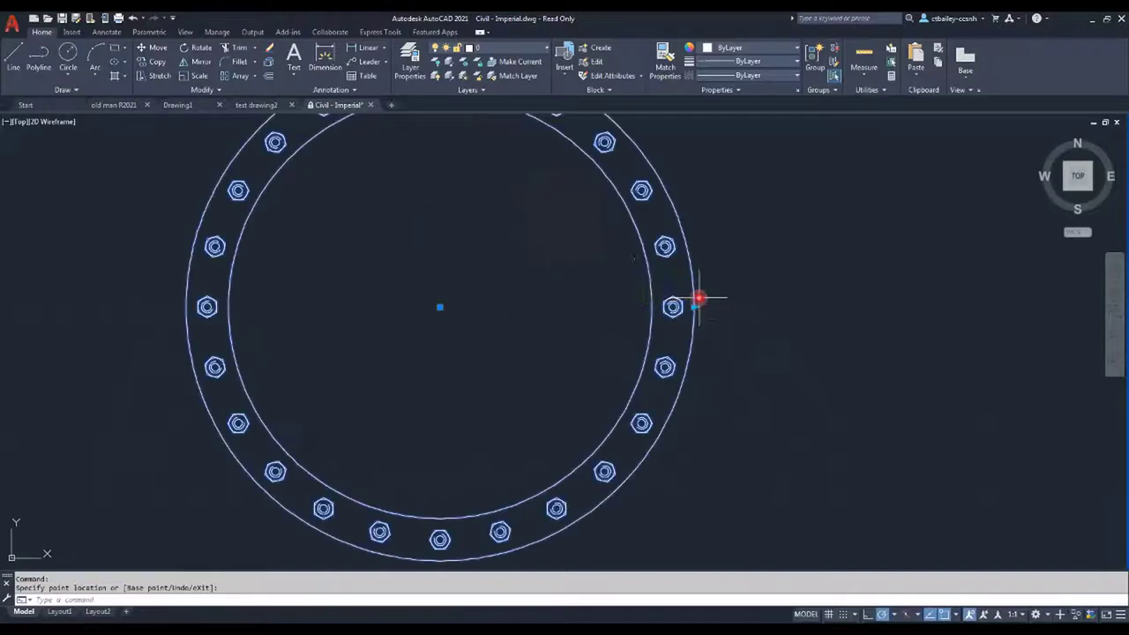
key(Escape)
scroll(397, 231, down, 2)
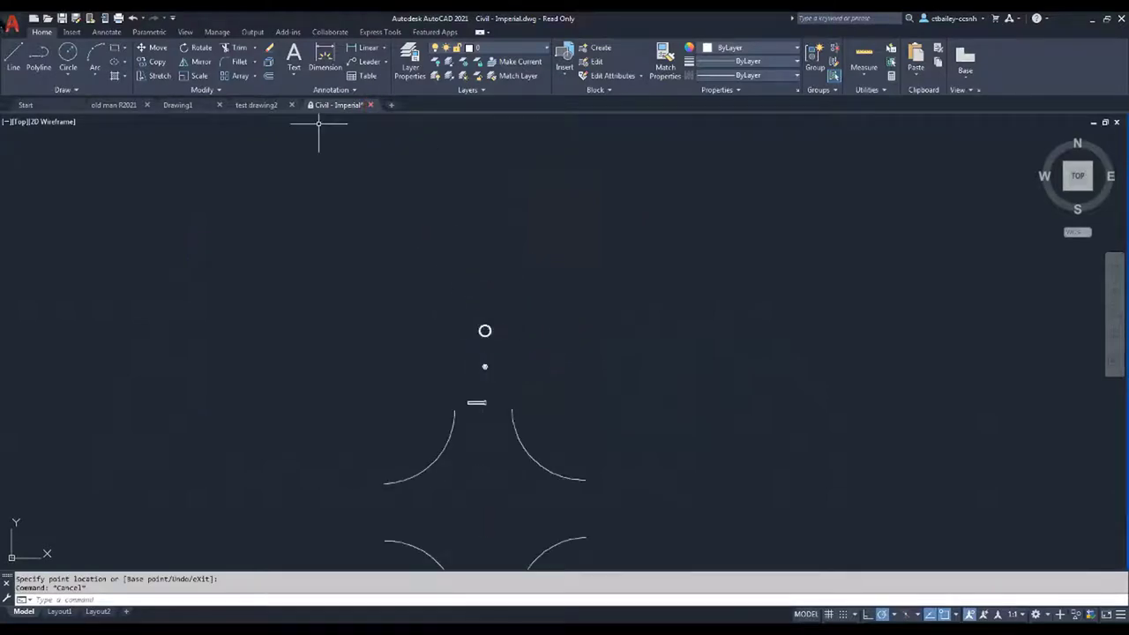
Step: Open the Online Sample Files web page from the application menu, then reopen the menu's Open choices
click(8, 23)
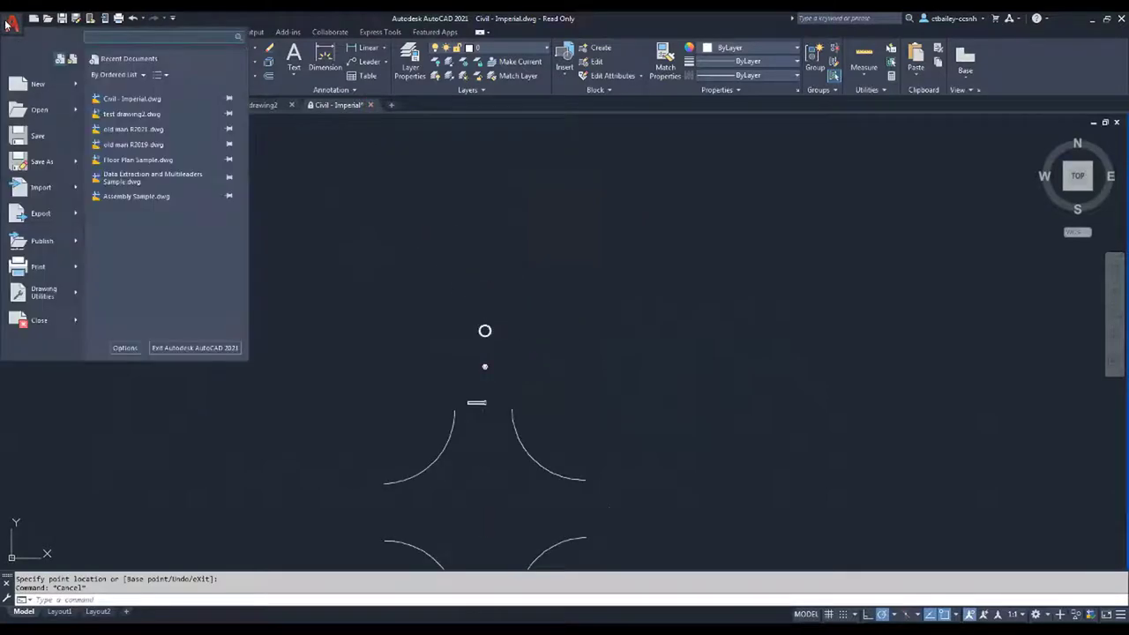
click(79, 110)
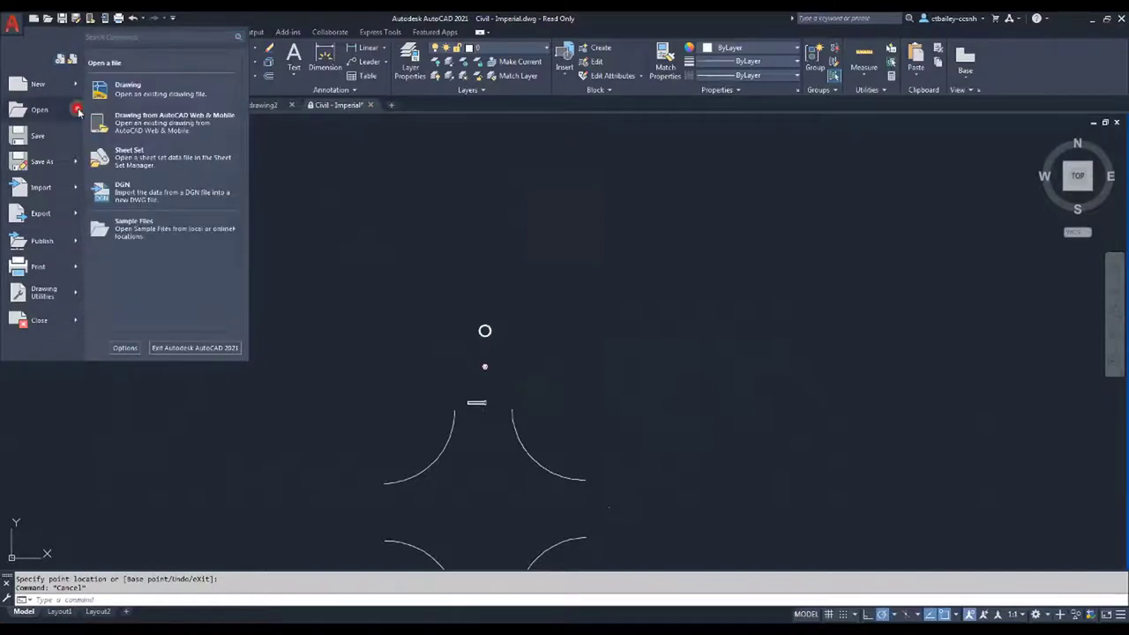
mouse_move(173, 226)
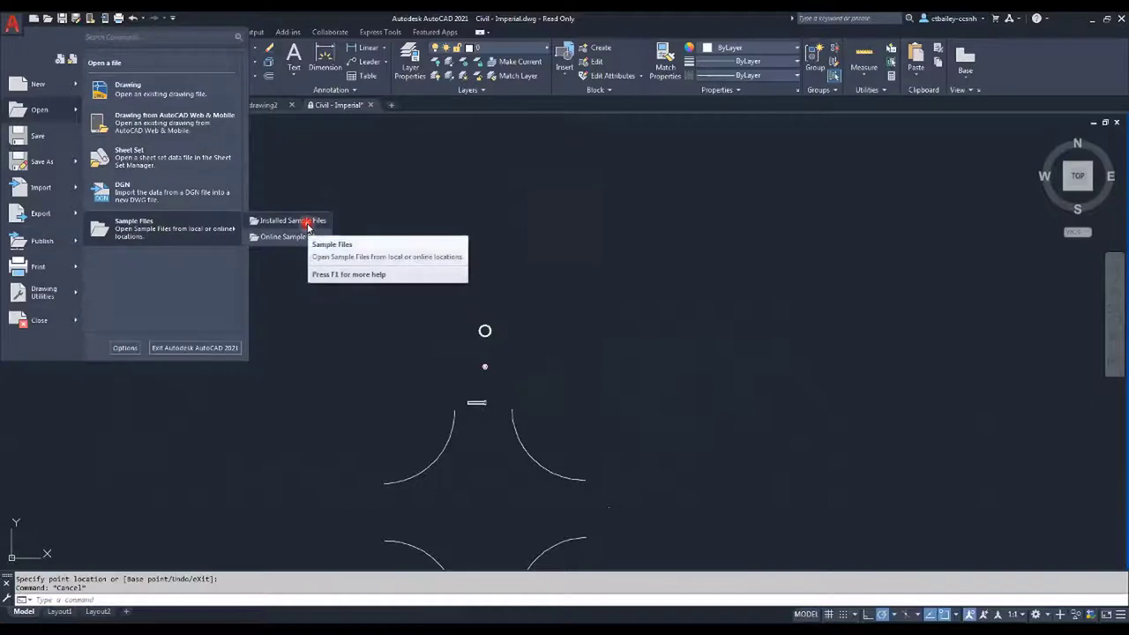
click(275, 239)
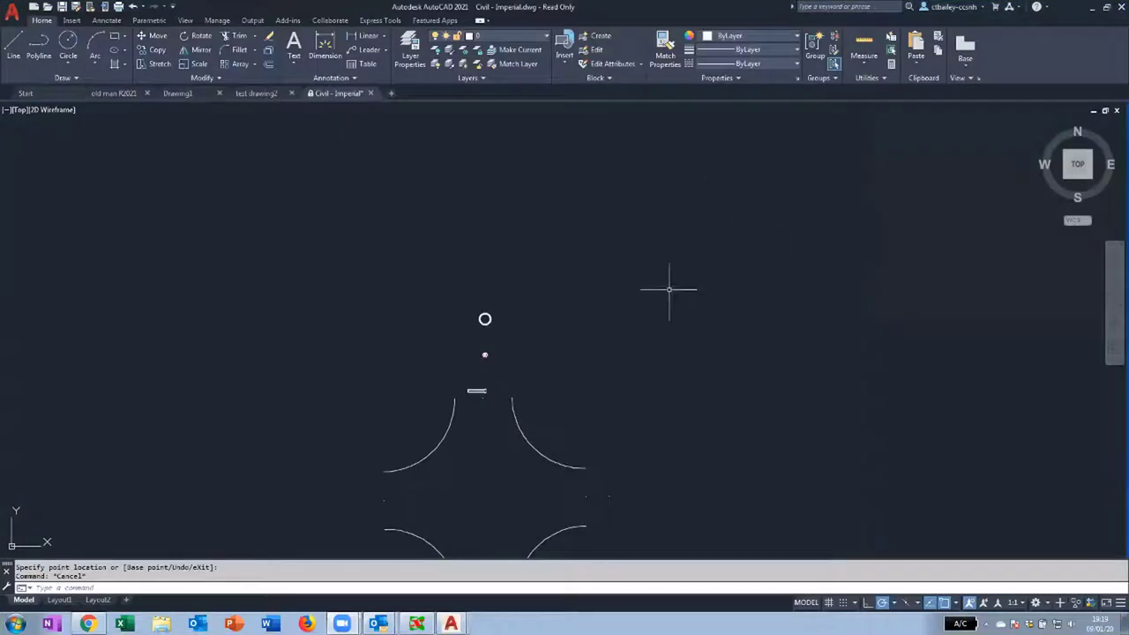
click(12, 12)
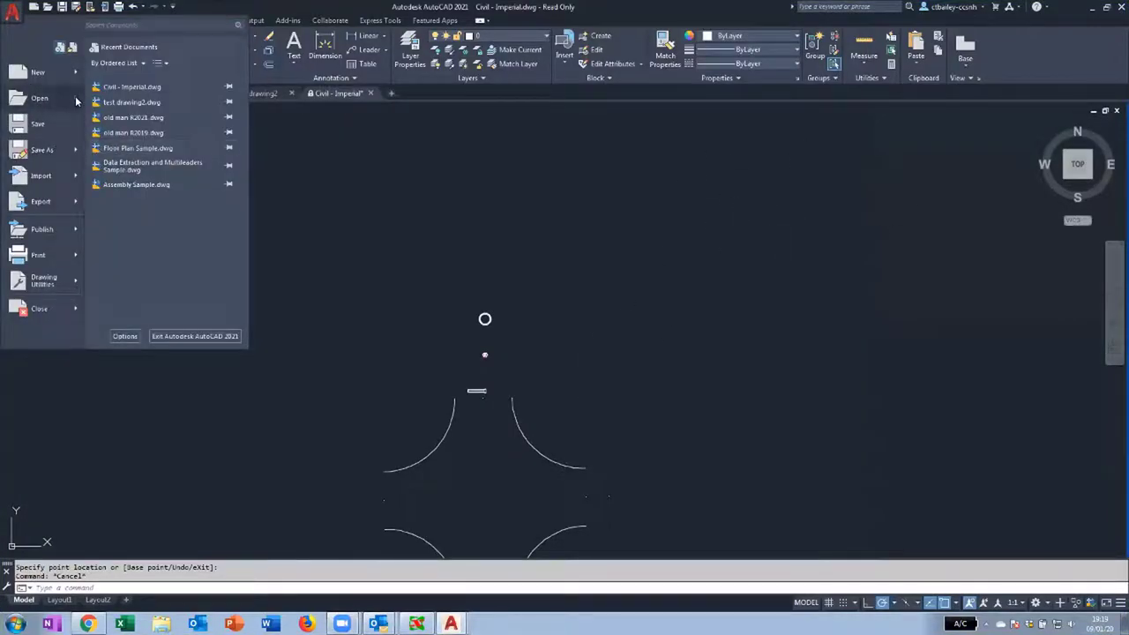
mouse_move(61, 104)
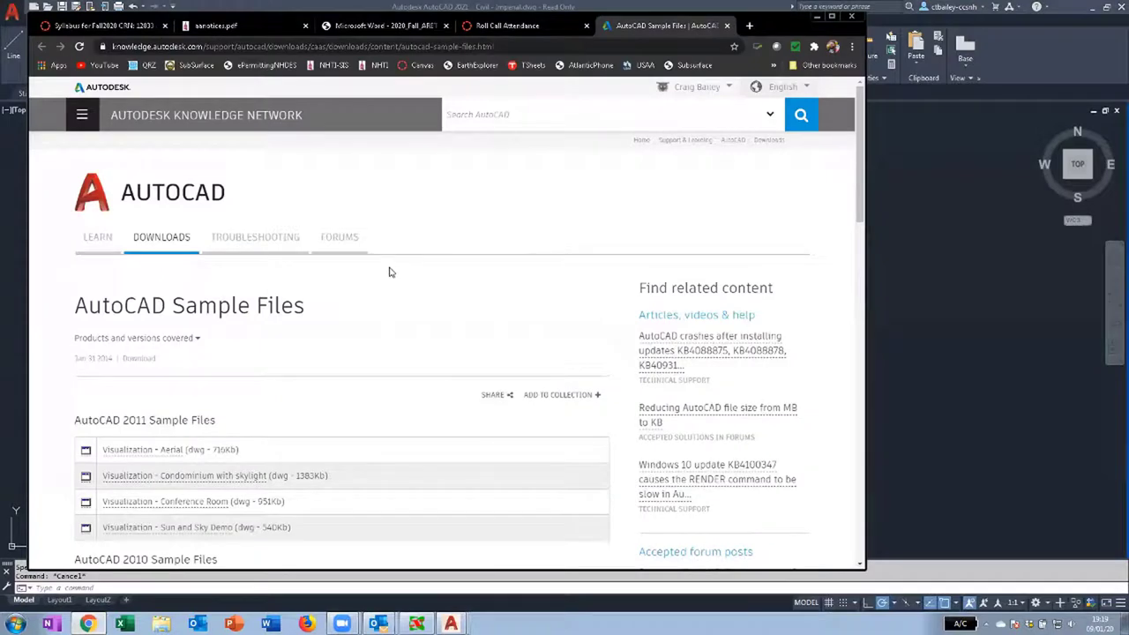
Step: Scroll down the sample files page through the AutoCAD 2011 and 2010 drawing lists
scroll(418, 312, down, 2)
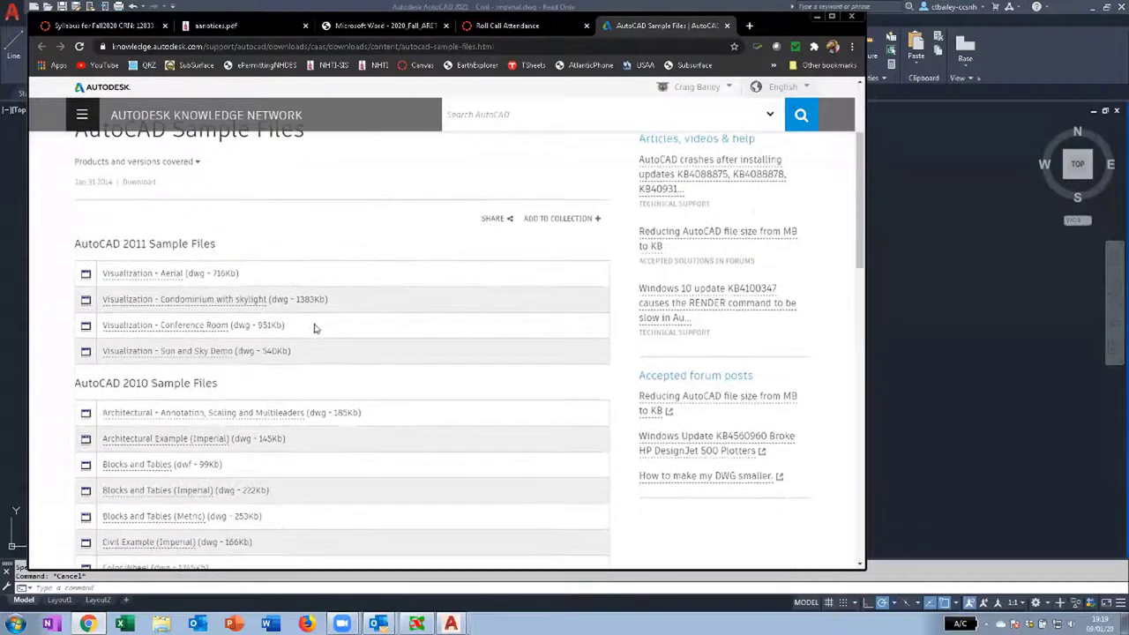
scroll(316, 328, down, 1)
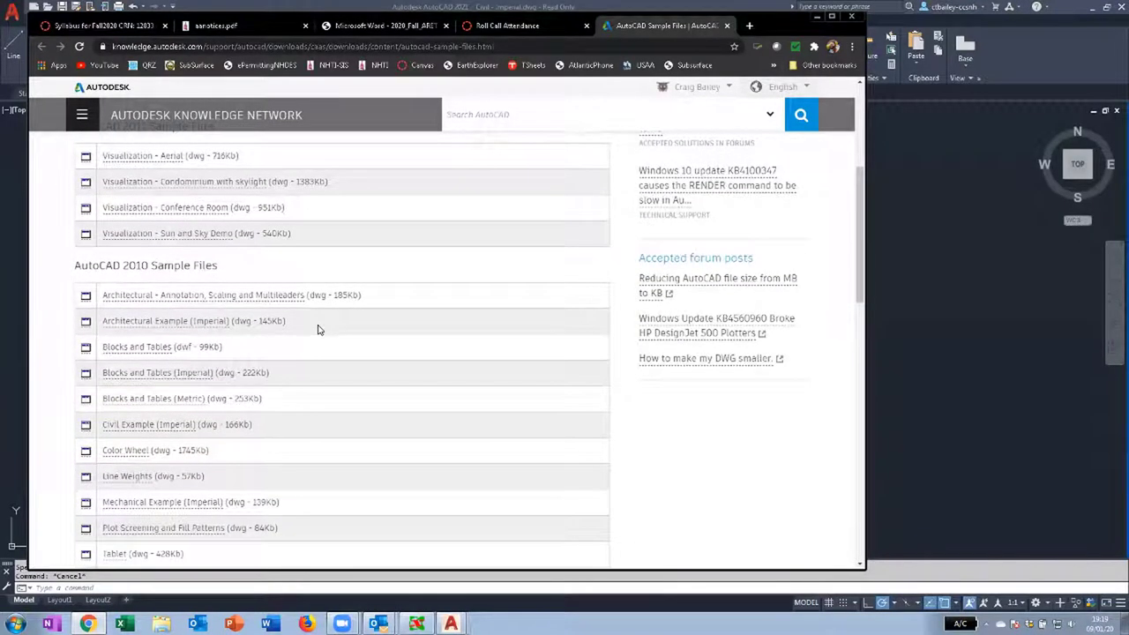
scroll(318, 329, down, 2)
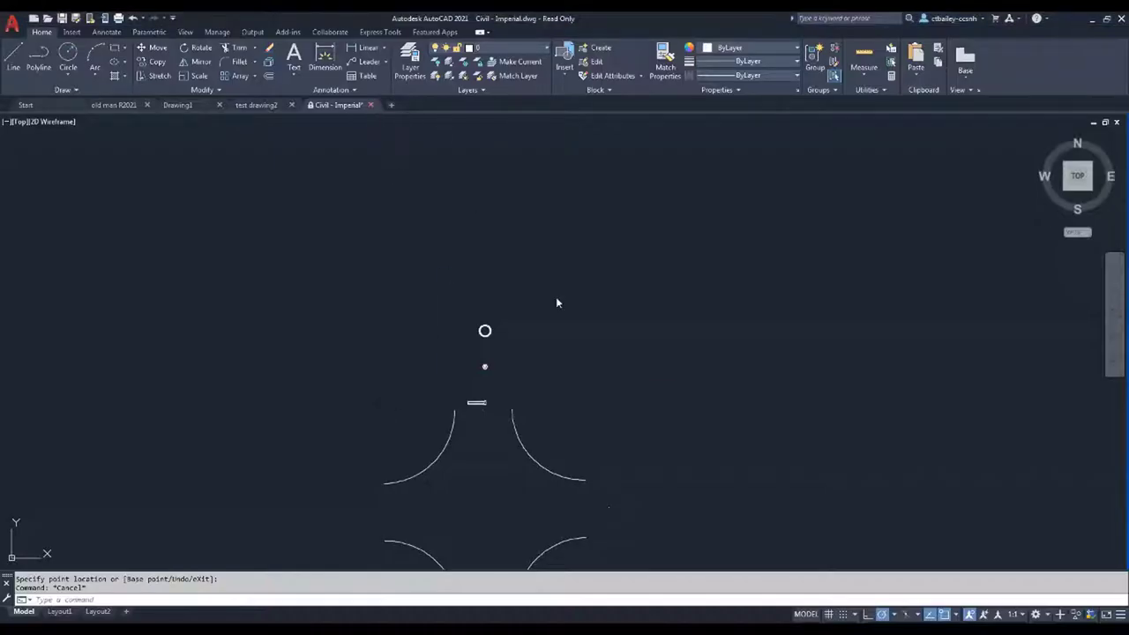
Step: Close Civil - Imperial without saving and show the application menu's New options
click(595, 349)
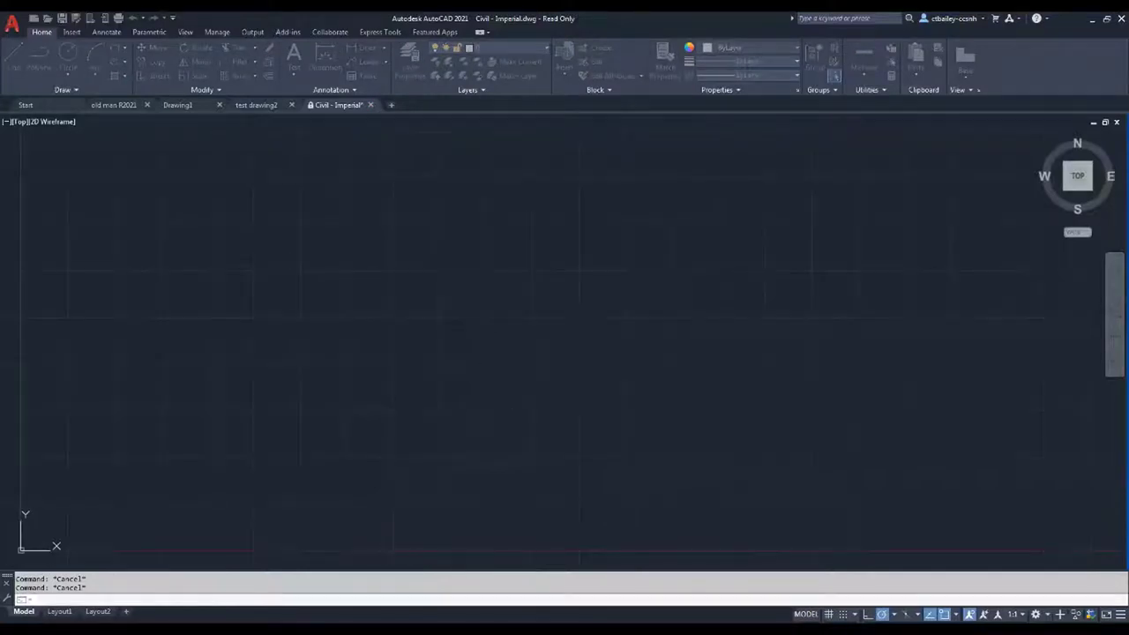
click(598, 354)
click(598, 354)
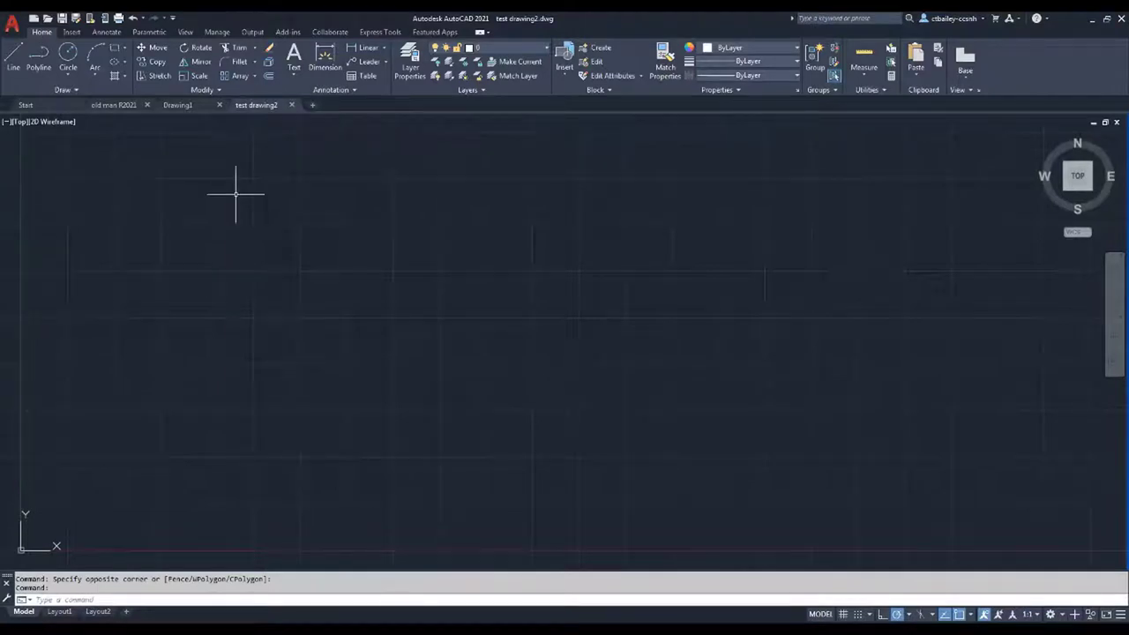
click(11, 22)
mouse_move(74, 86)
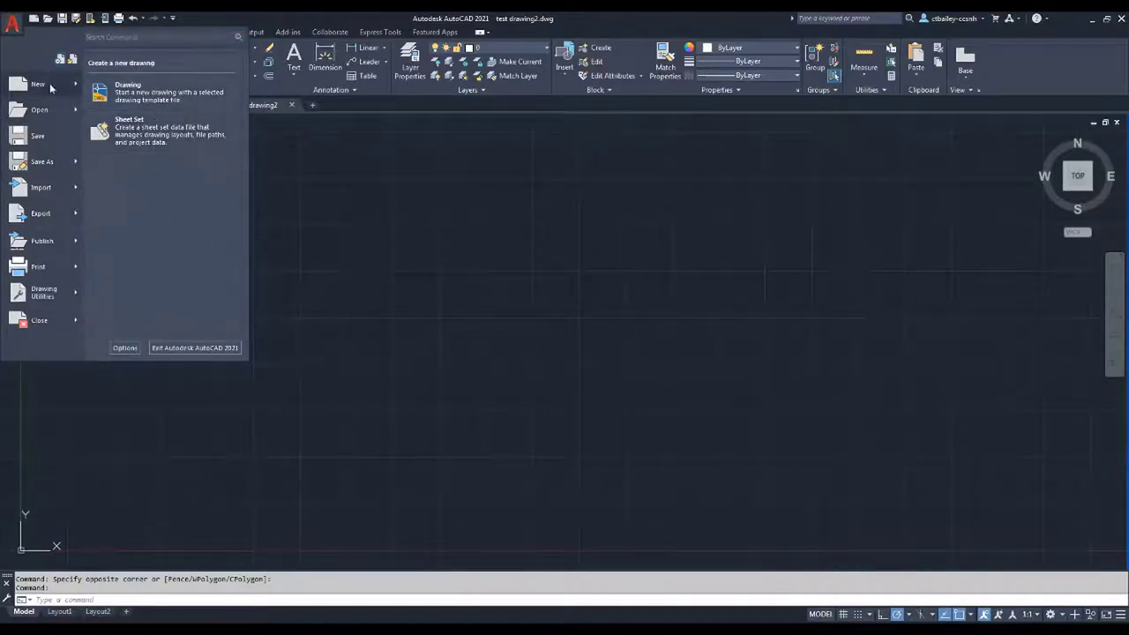
Step: Preview the acad.dwt template for a new drawing, then cancel without creating one
click(123, 93)
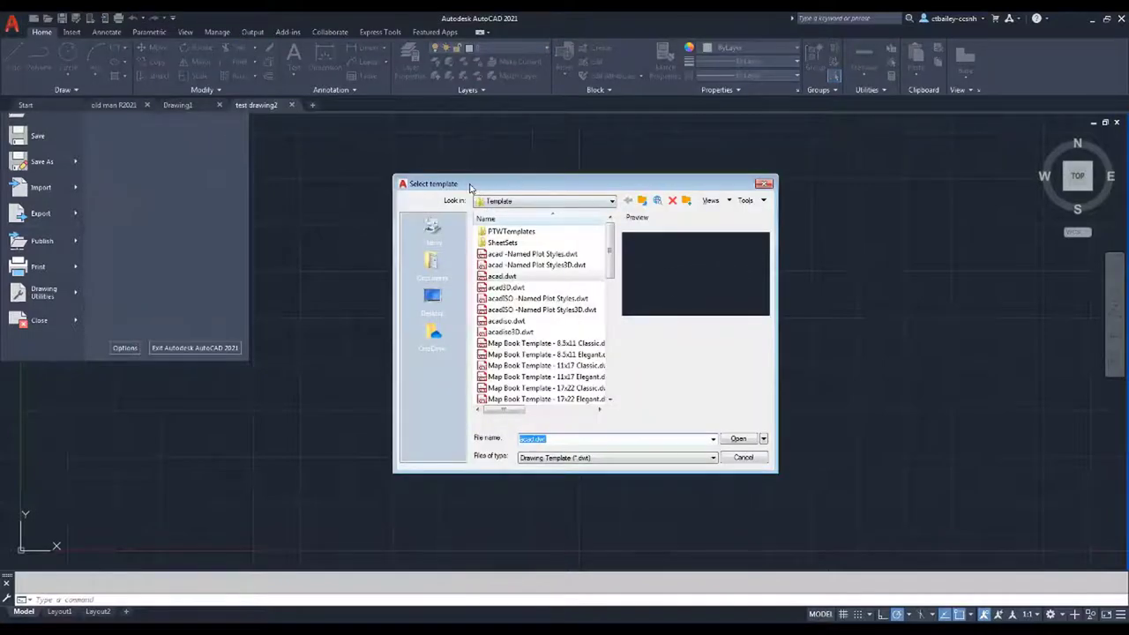
drag(470, 187, 407, 130)
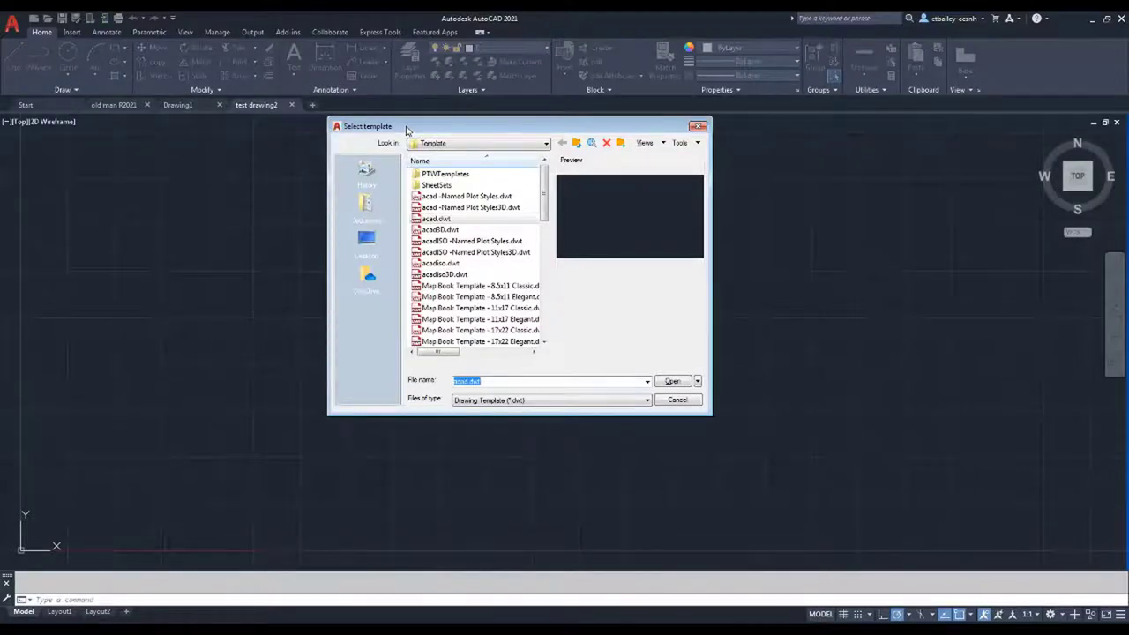
click(436, 219)
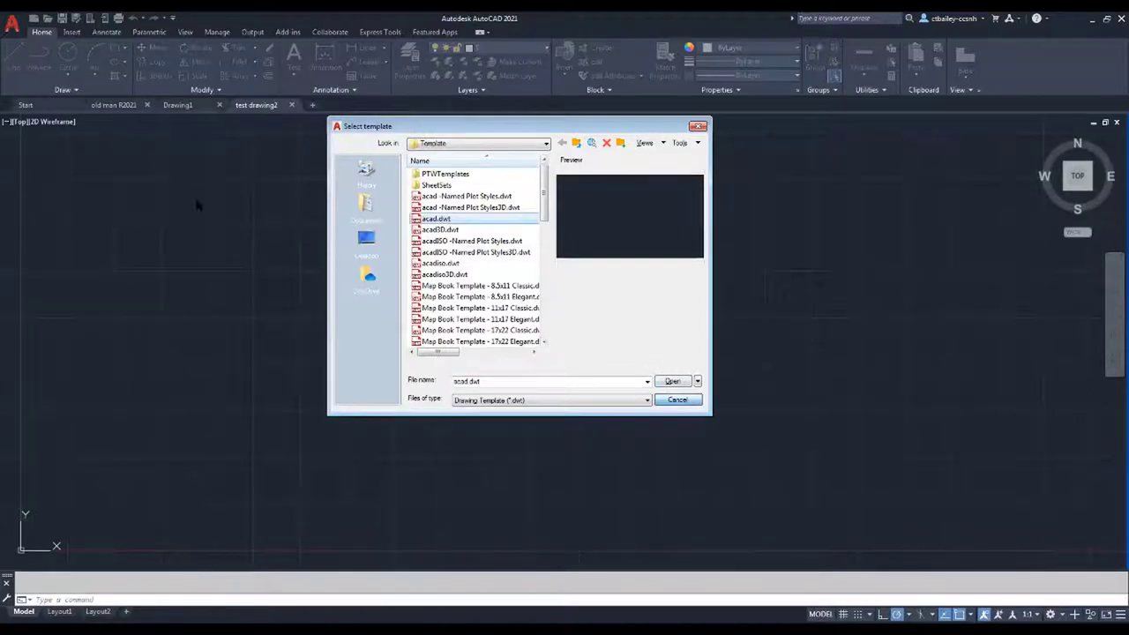
click(676, 400)
click(521, 300)
key(Escape)
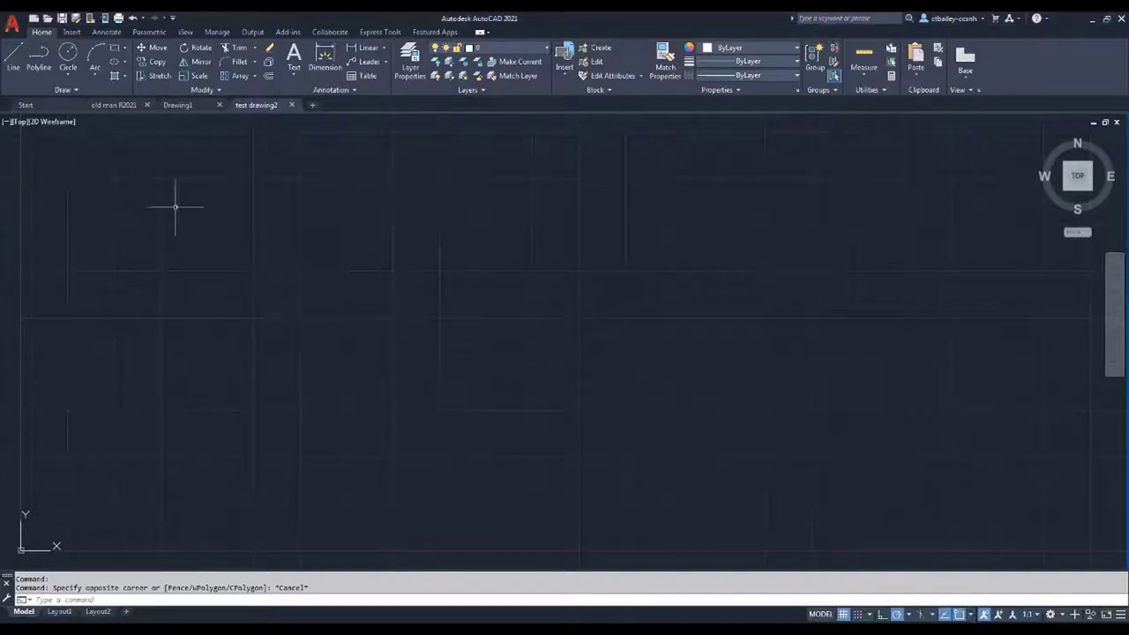
click(19, 26)
click(42, 162)
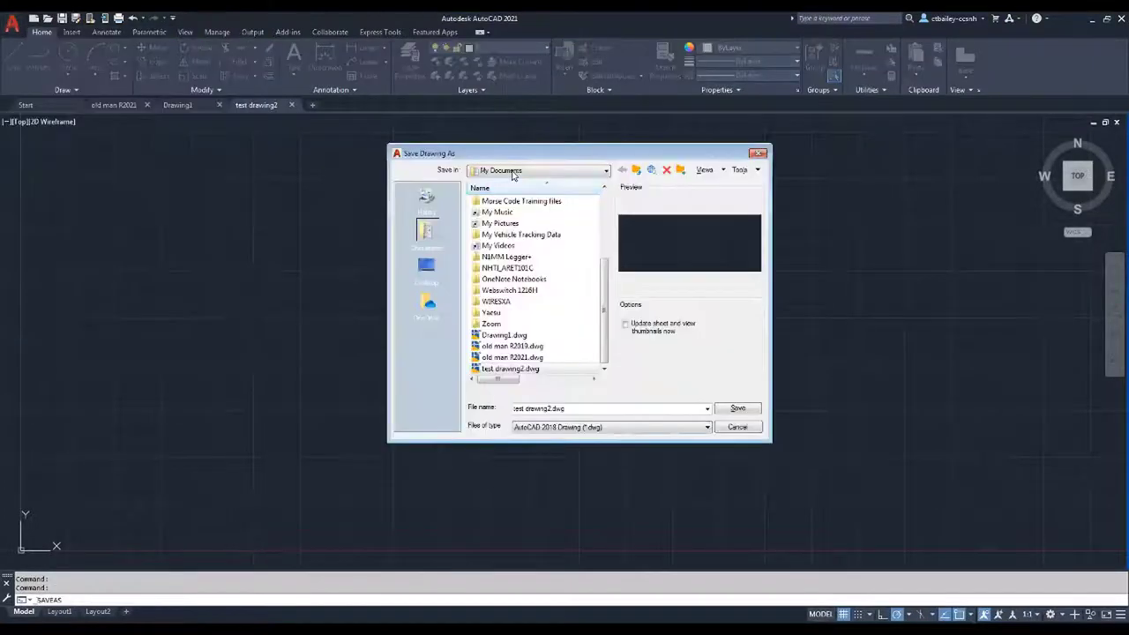
click(451, 160)
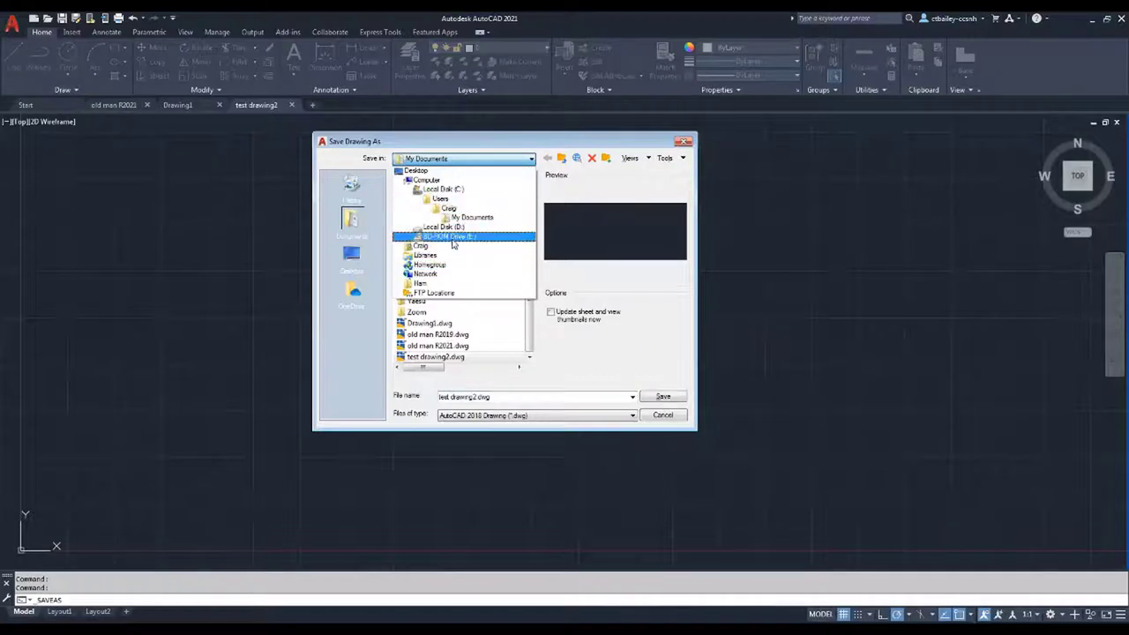
click(355, 332)
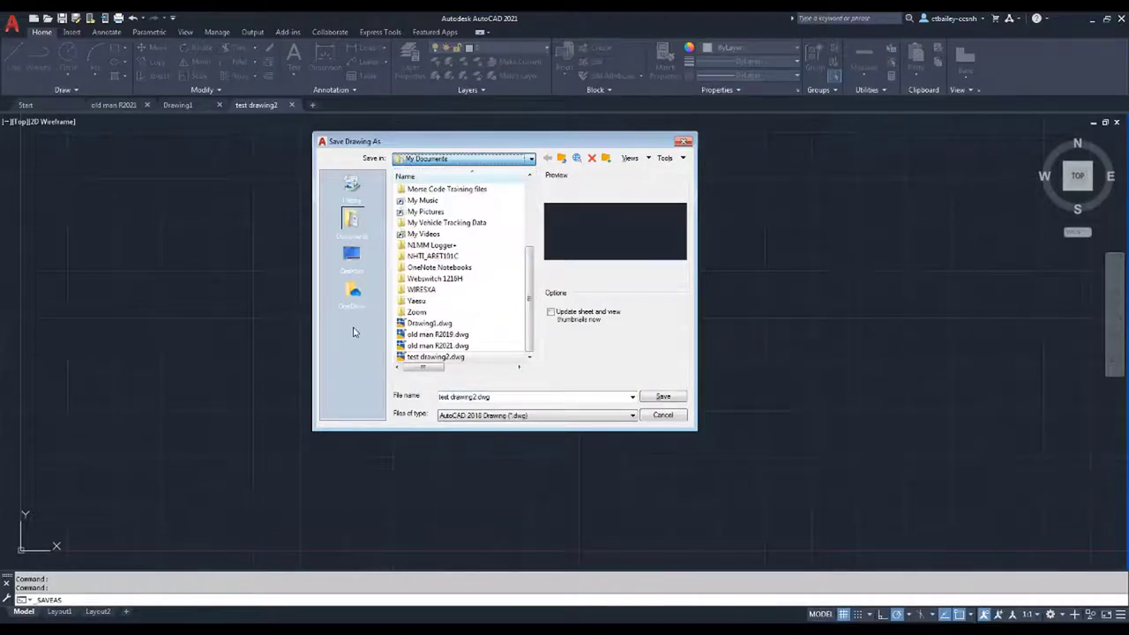
right_click(346, 362)
click(369, 392)
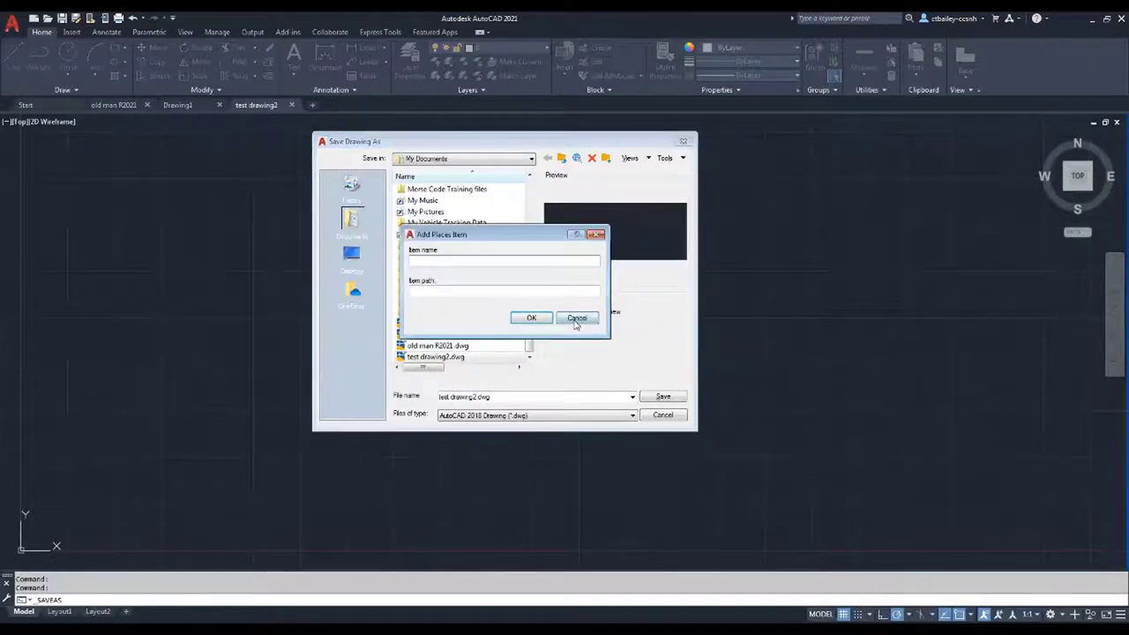
click(576, 318)
key(Escape)
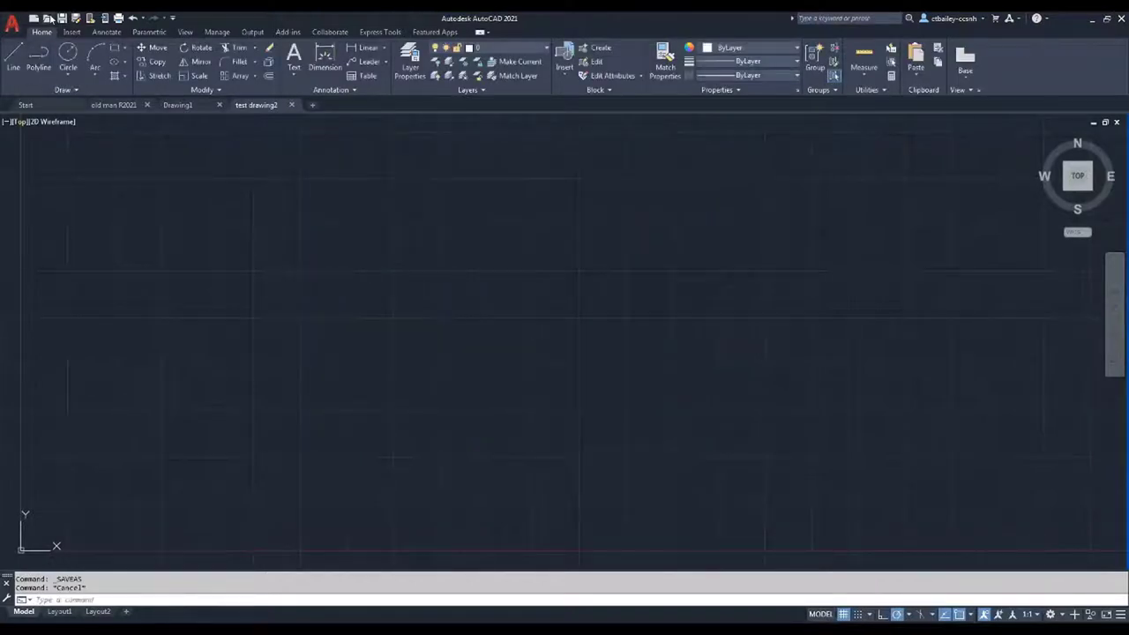
click(49, 18)
key(Escape)
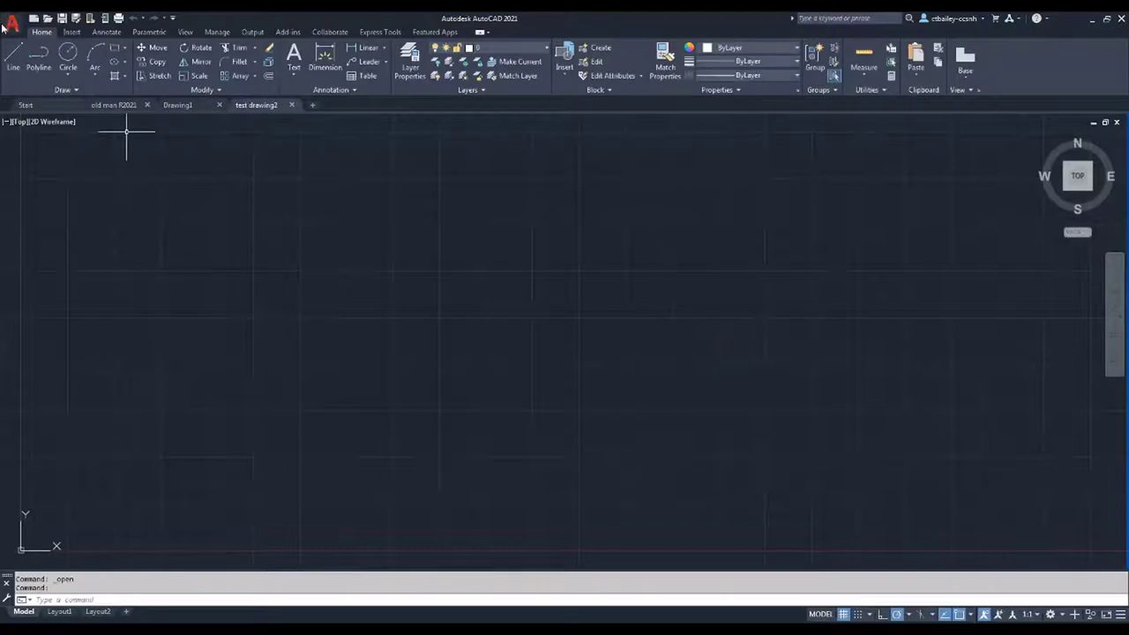
click(10, 23)
mouse_move(42, 161)
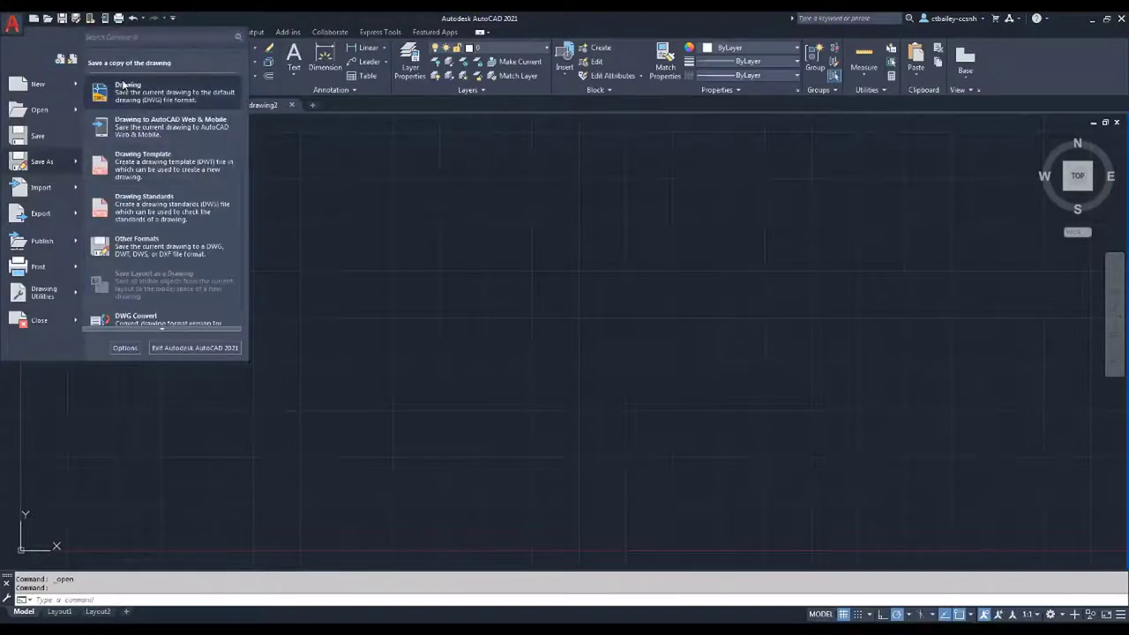
click(128, 88)
click(427, 305)
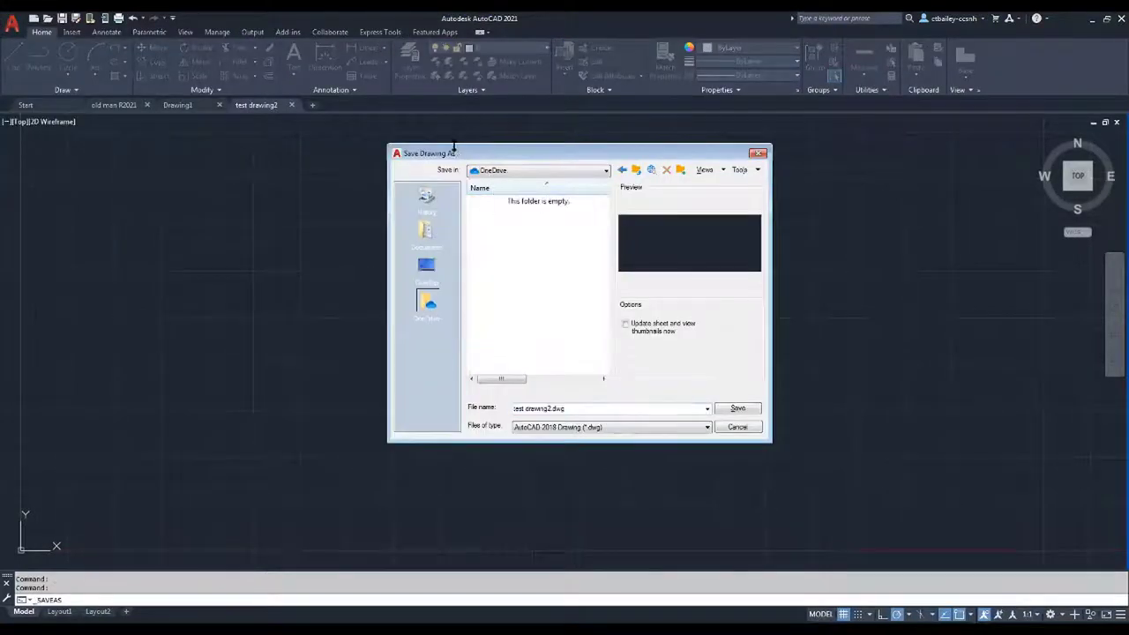
drag(454, 154, 480, 144)
right_click(448, 368)
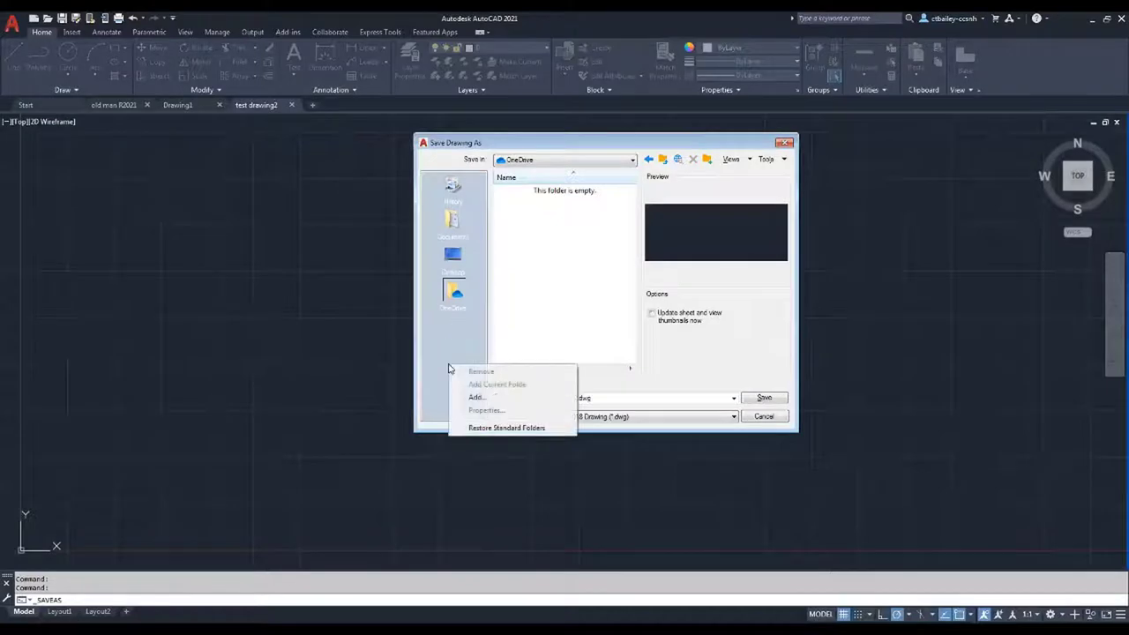
key(Escape)
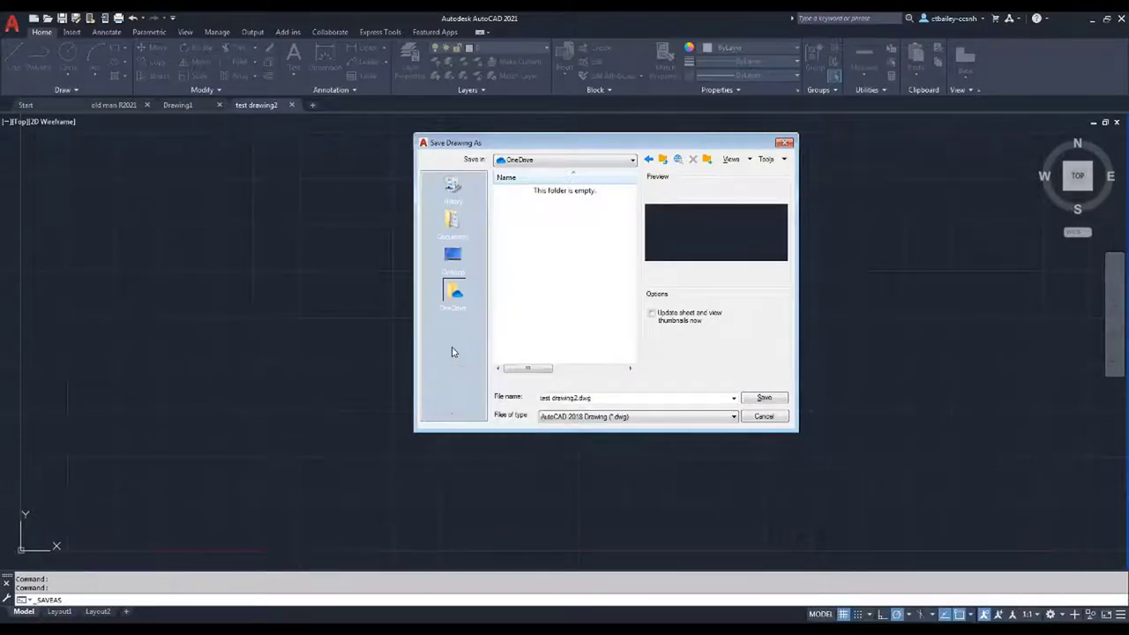
click(764, 417)
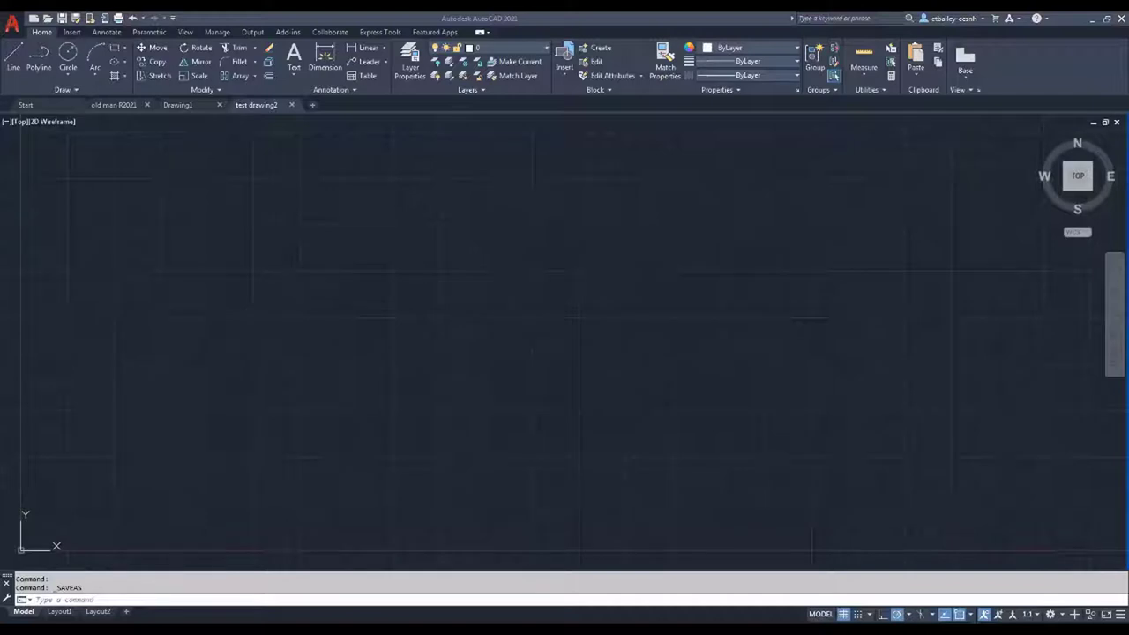
click(247, 265)
click(312, 356)
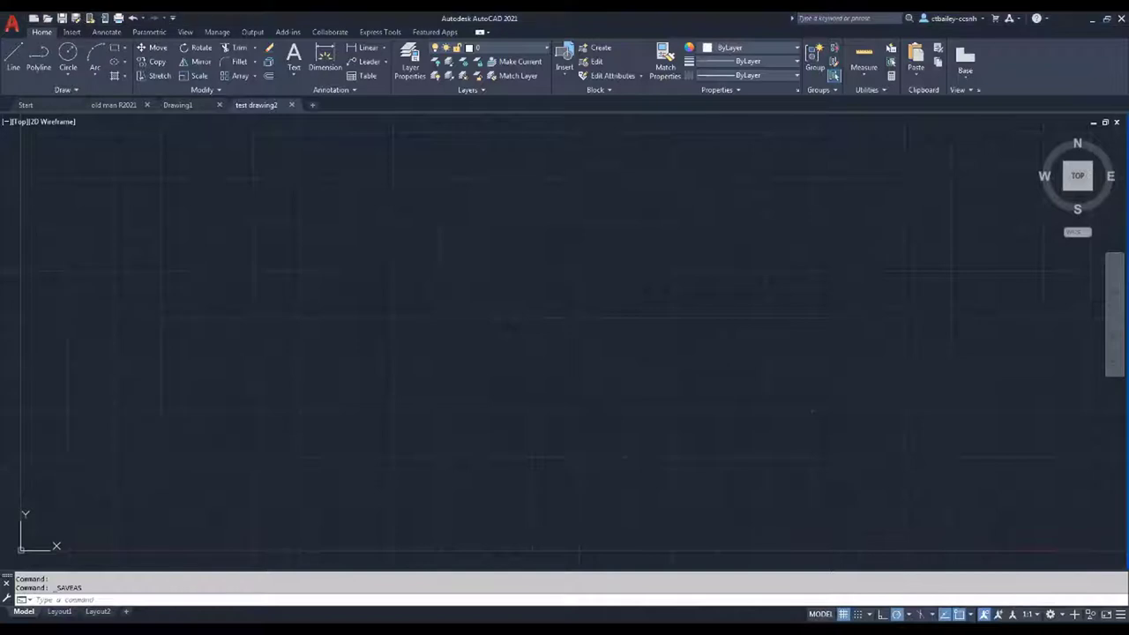
click(76, 18)
right_click(427, 364)
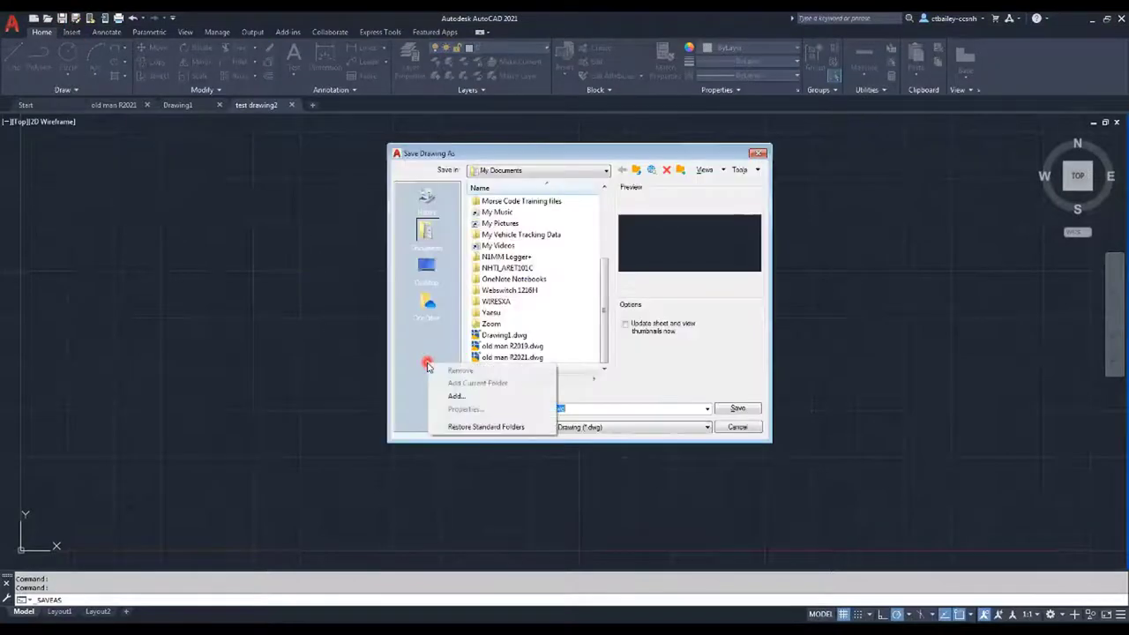
click(455, 396)
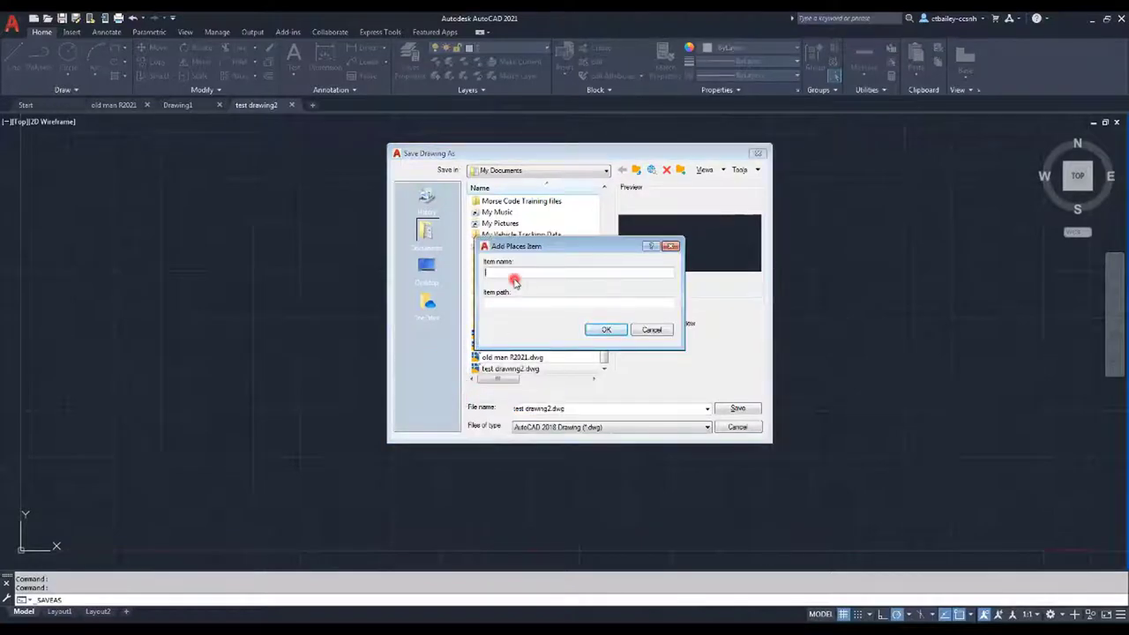
click(385, 409)
Step: Open the Dropbox folder in Windows Explorer and copy its D:\Dropbox path
click(373, 423)
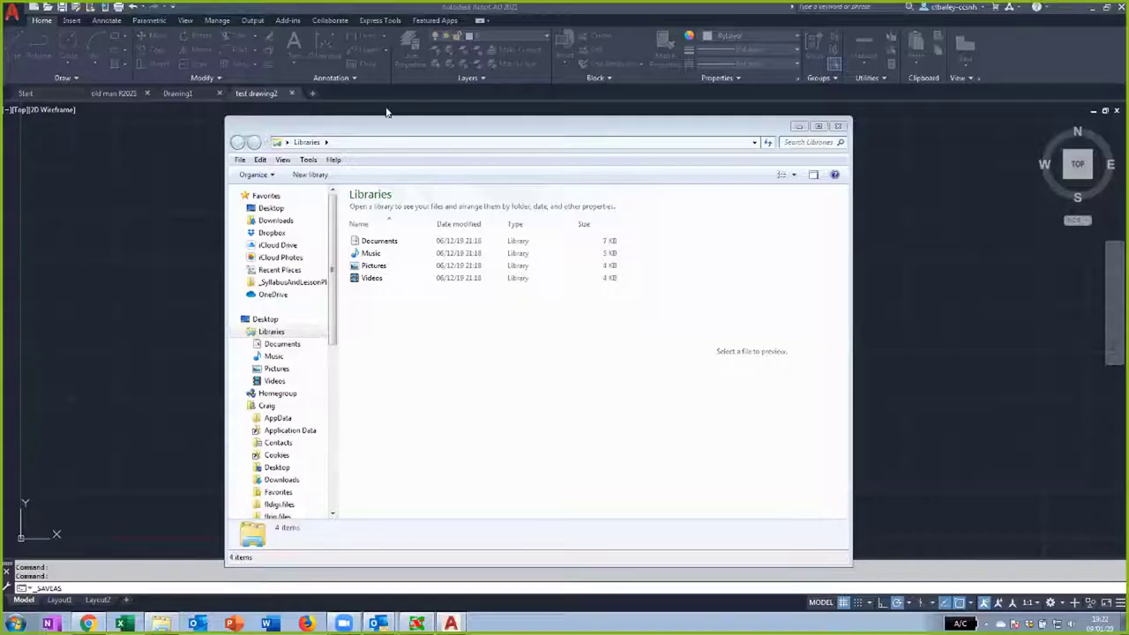
drag(344, 130, 383, 116)
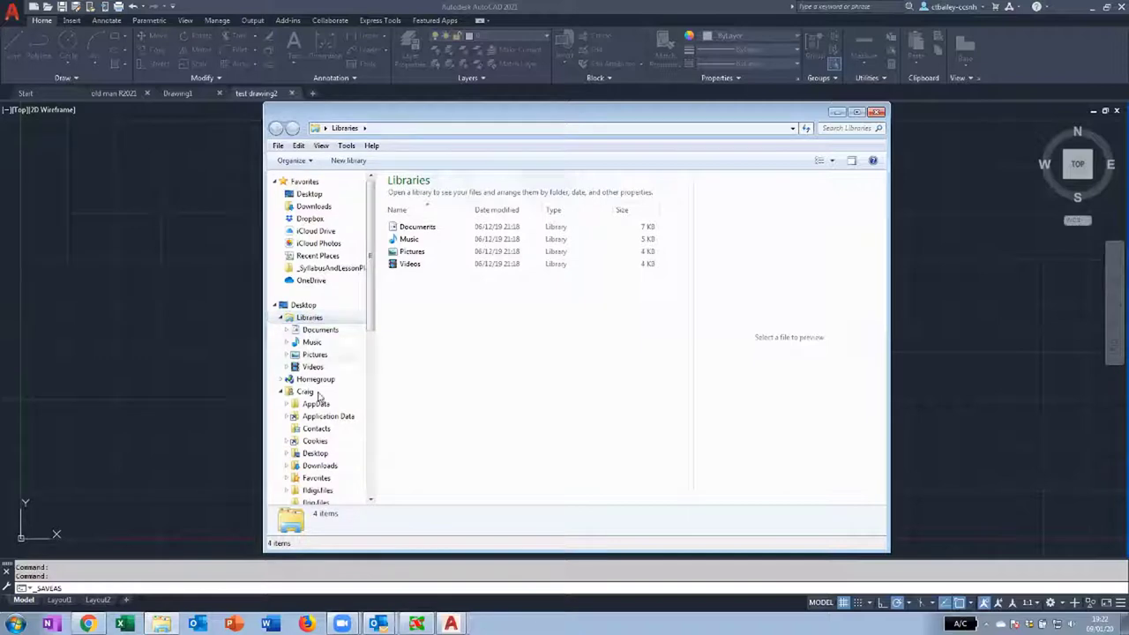
click(309, 220)
click(513, 126)
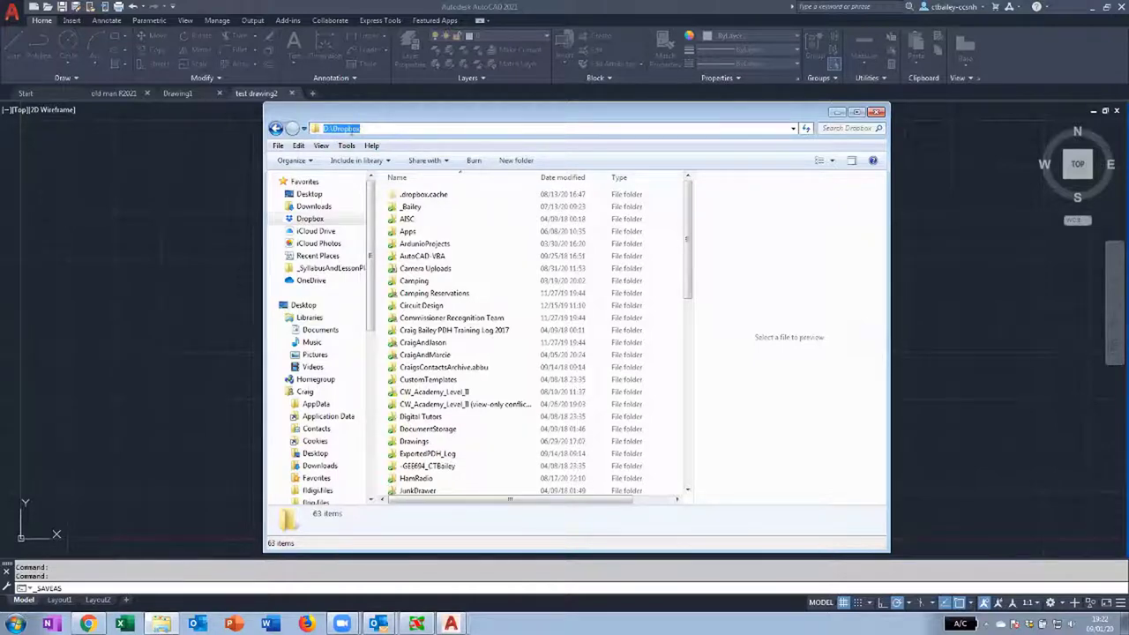
right_click(345, 130)
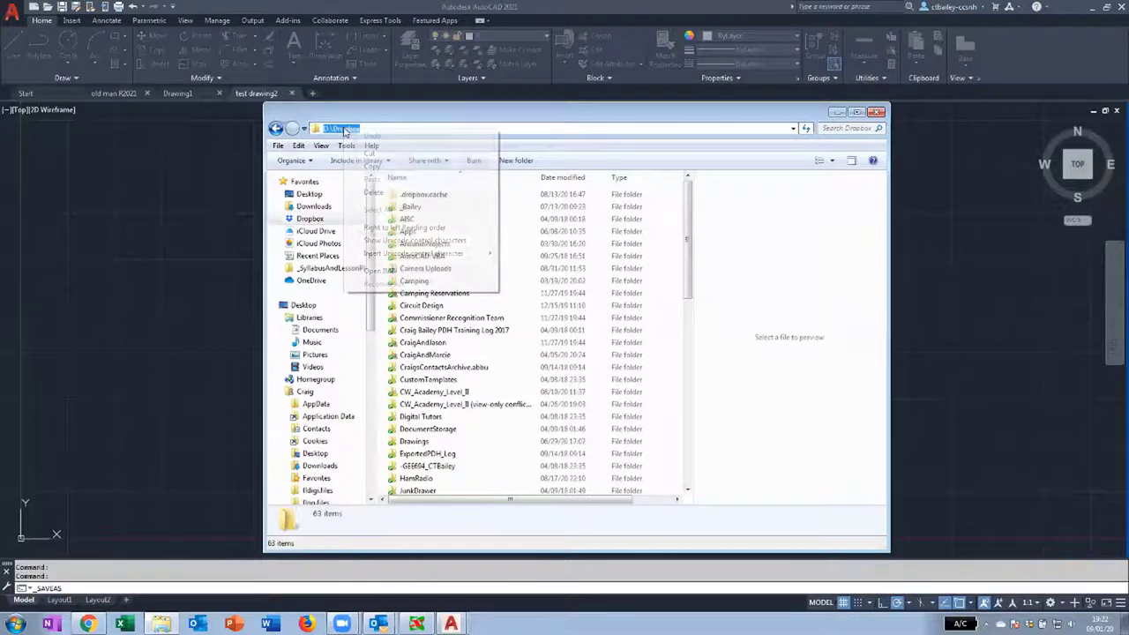
click(372, 166)
key(alt+Tab)
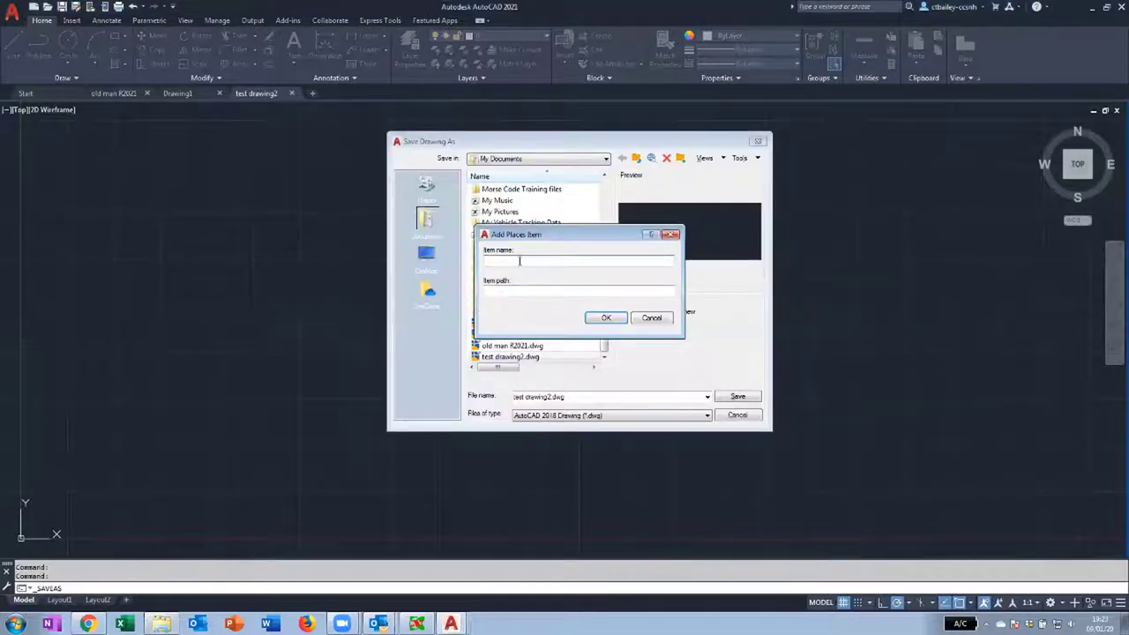
Step: Add a place named Dropbox with path D:\Dropbox, then browse into it
text(Dropbox)
click(510, 292)
key(ctrl+v)
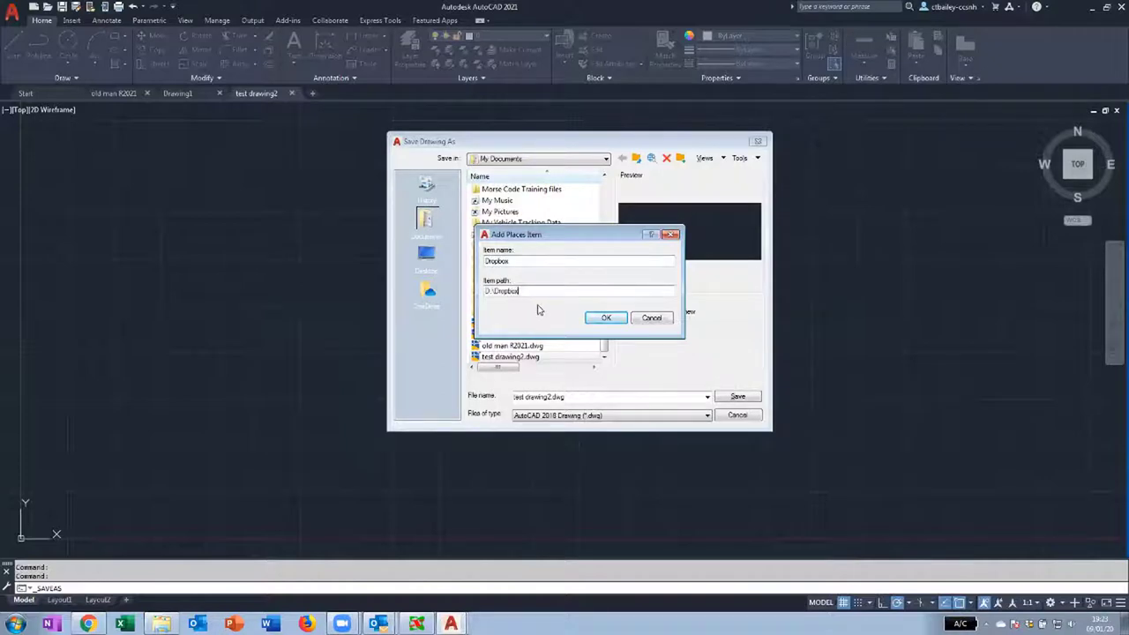
click(605, 317)
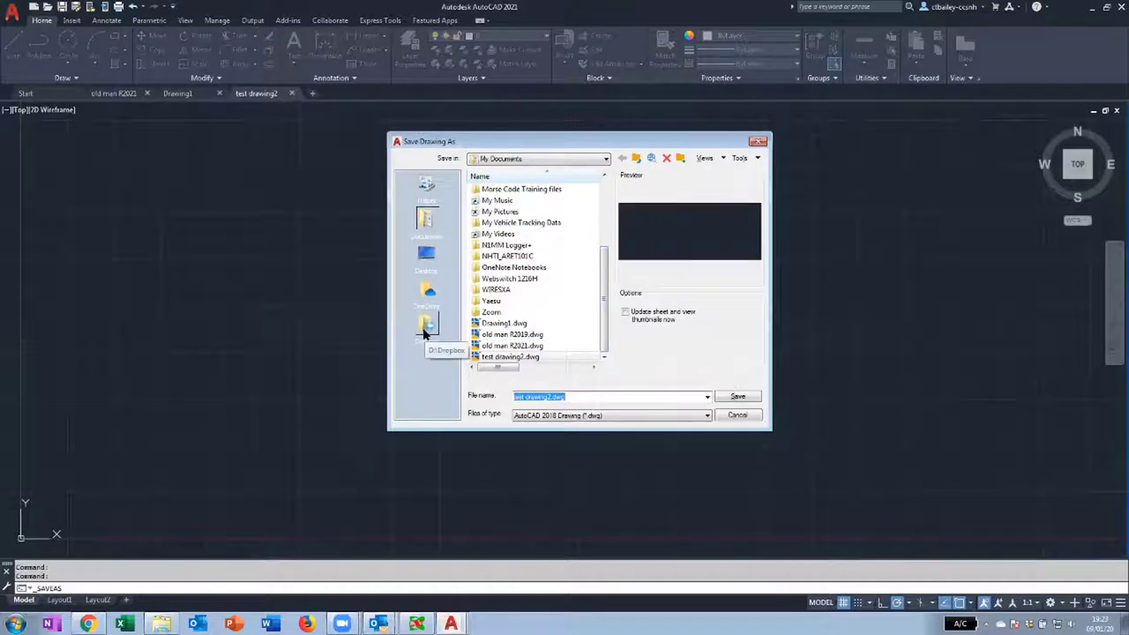
click(426, 328)
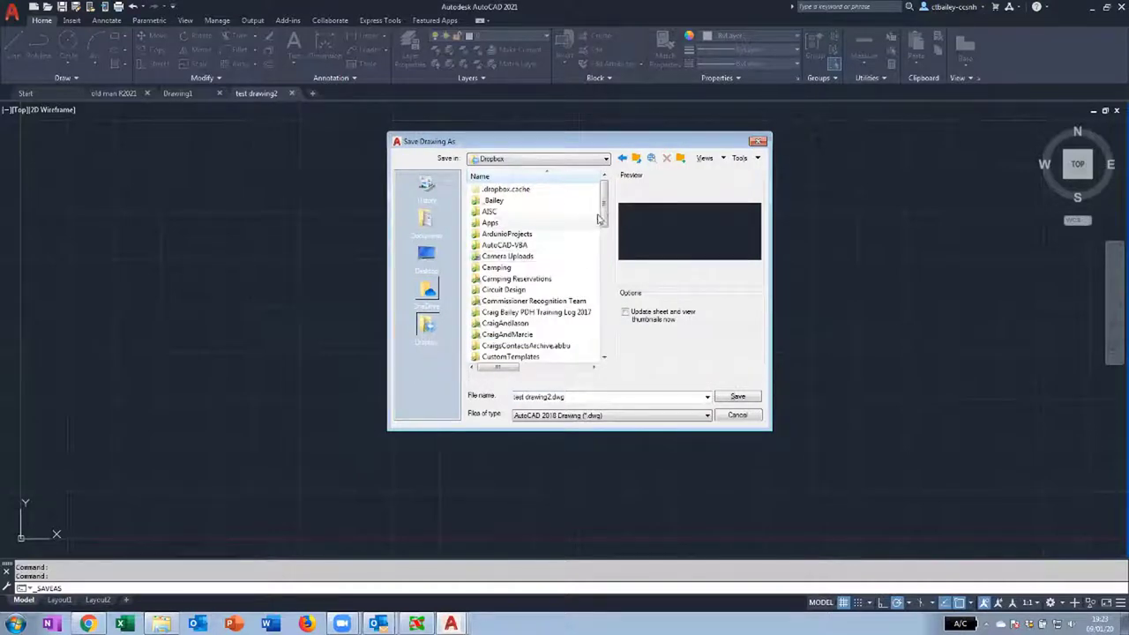
Step: Create a new folder in Dropbox, rename it autocad2d_2020, and open it
click(682, 159)
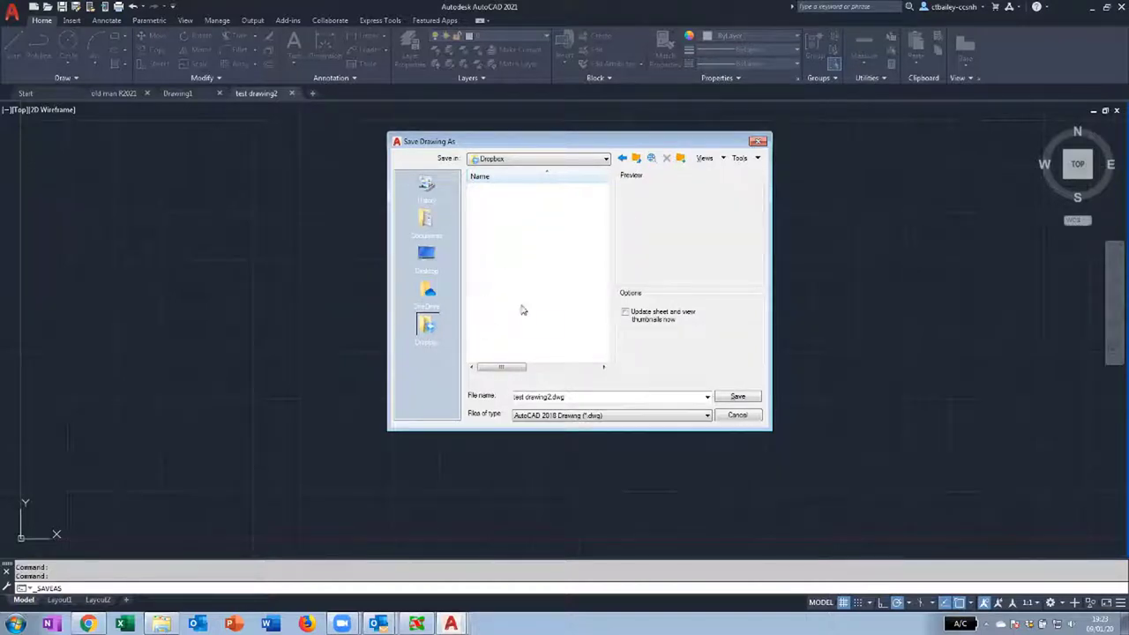
mouse_move(498, 368)
mouse_down()
mouse_move(532, 373)
mouse_move(516, 369)
mouse_up()
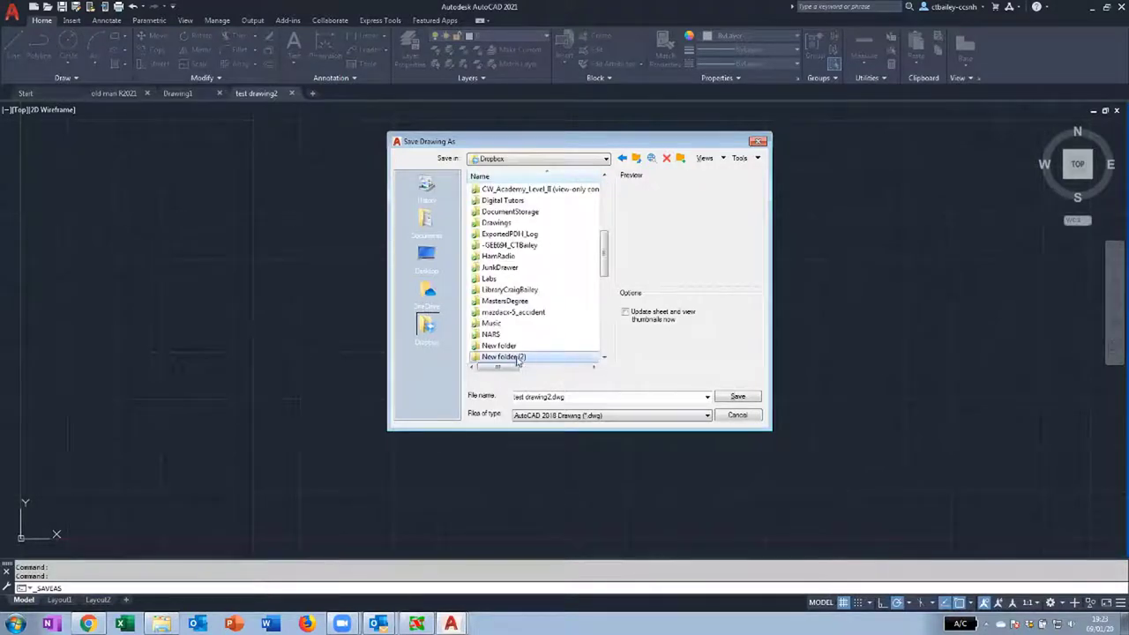
double_click(516, 358)
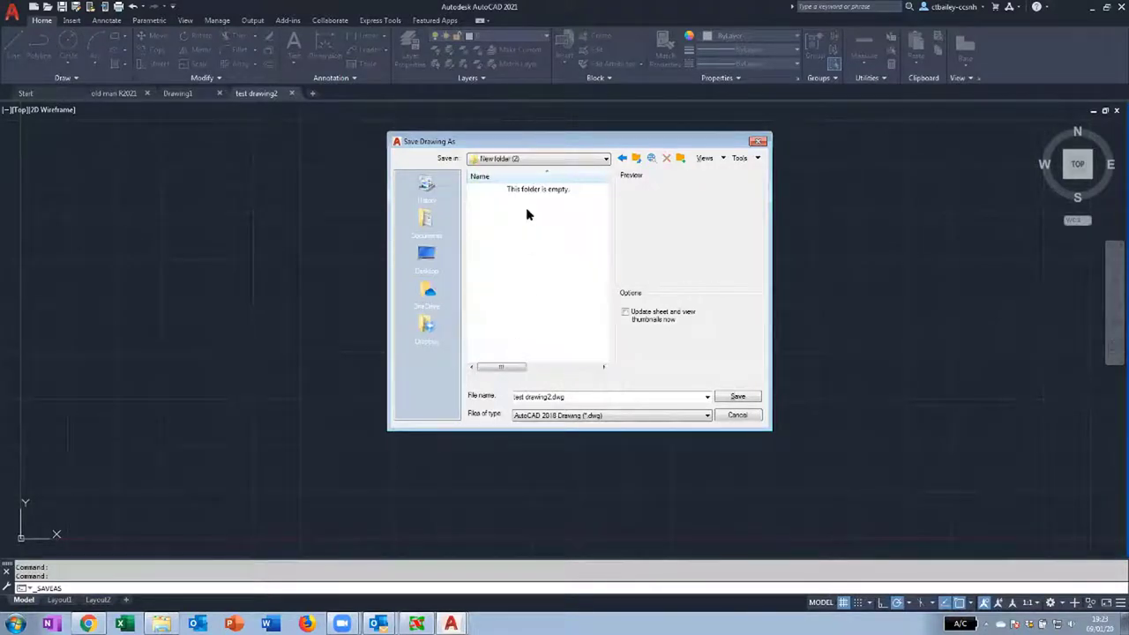
click(636, 158)
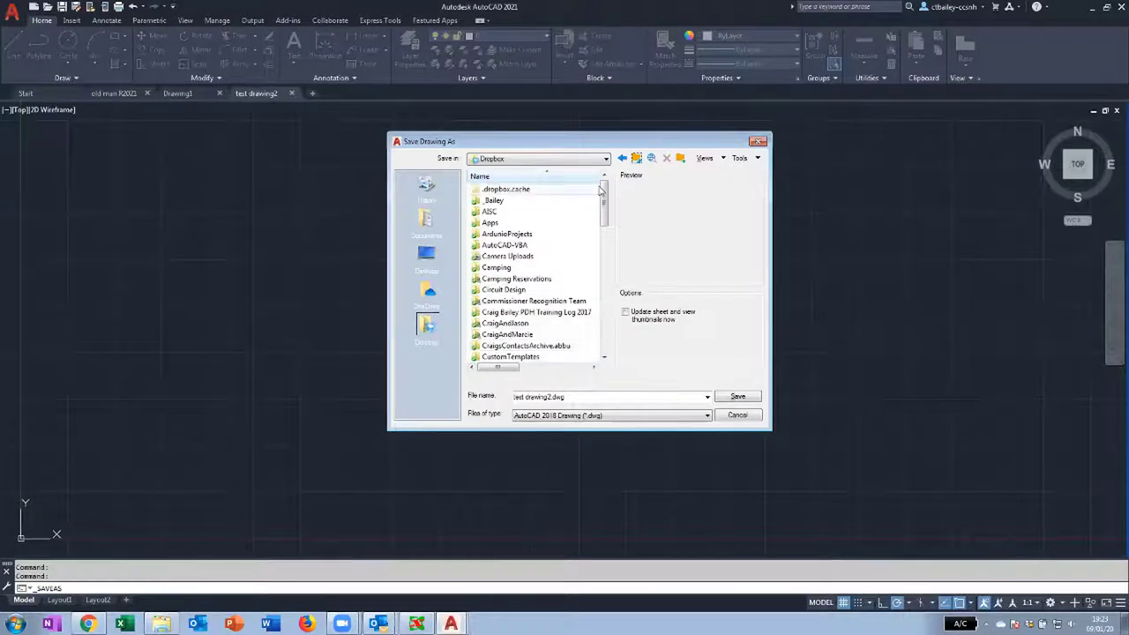
drag(604, 192, 598, 265)
click(510, 291)
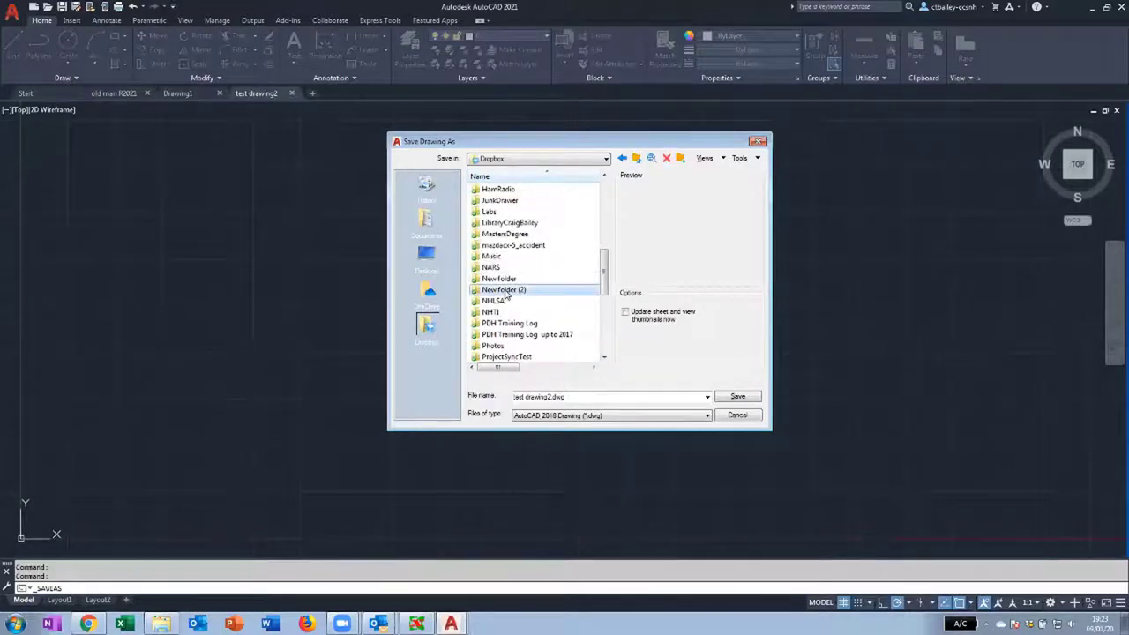
text(auto)
text(cad2d_)
text(files)
key(Return)
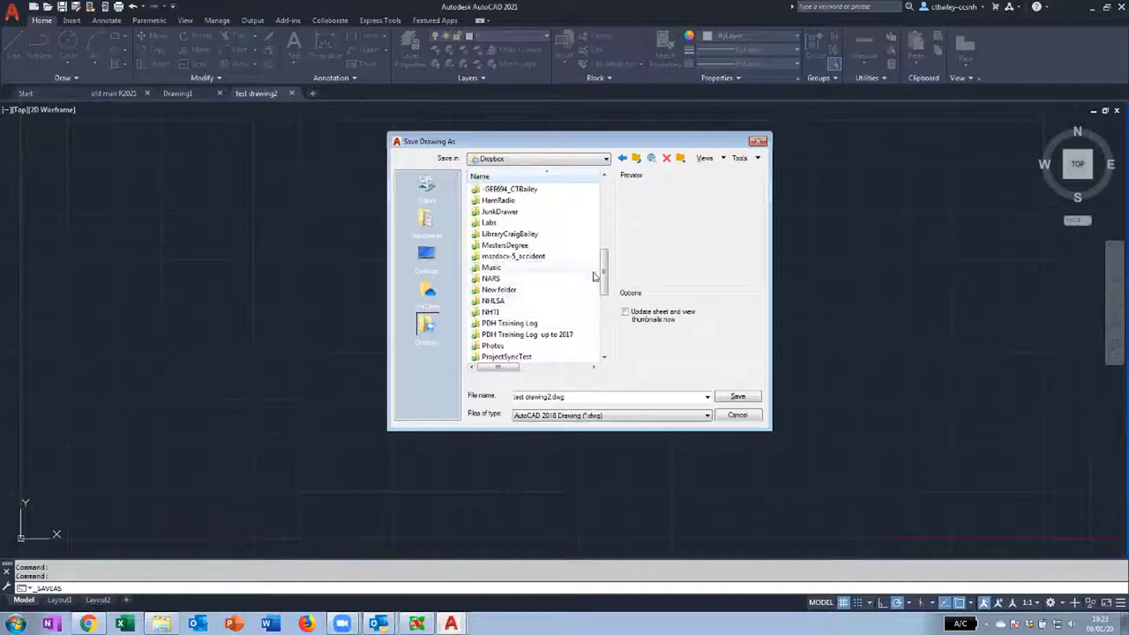
drag(602, 272, 611, 182)
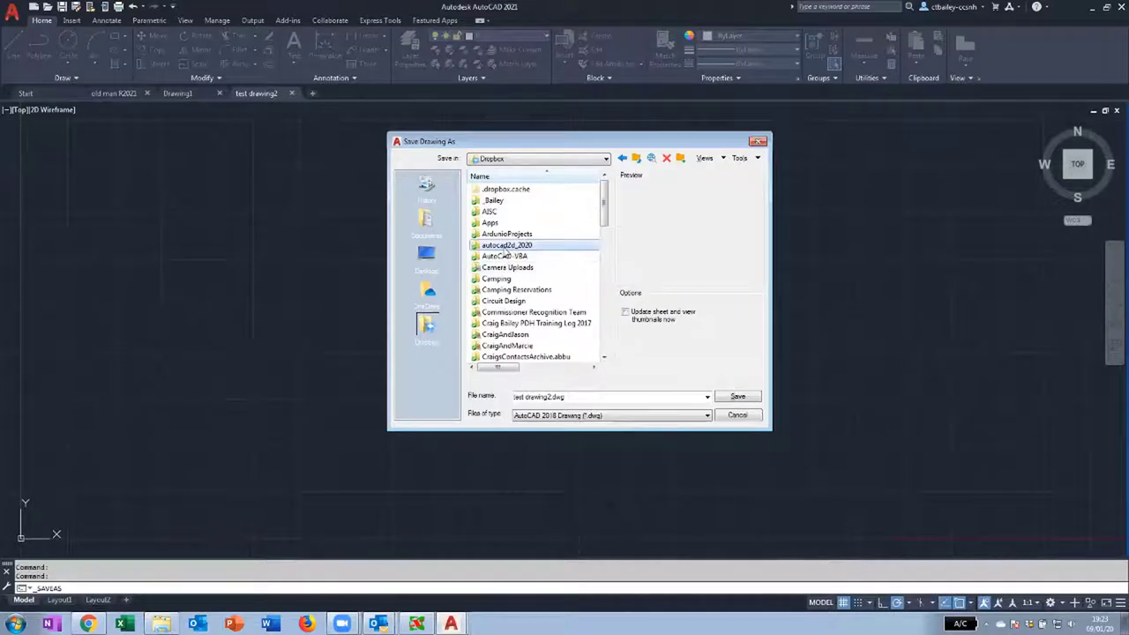
double_click(505, 247)
Step: Create a class01 folder inside autocad2d_2020 and open it
click(680, 159)
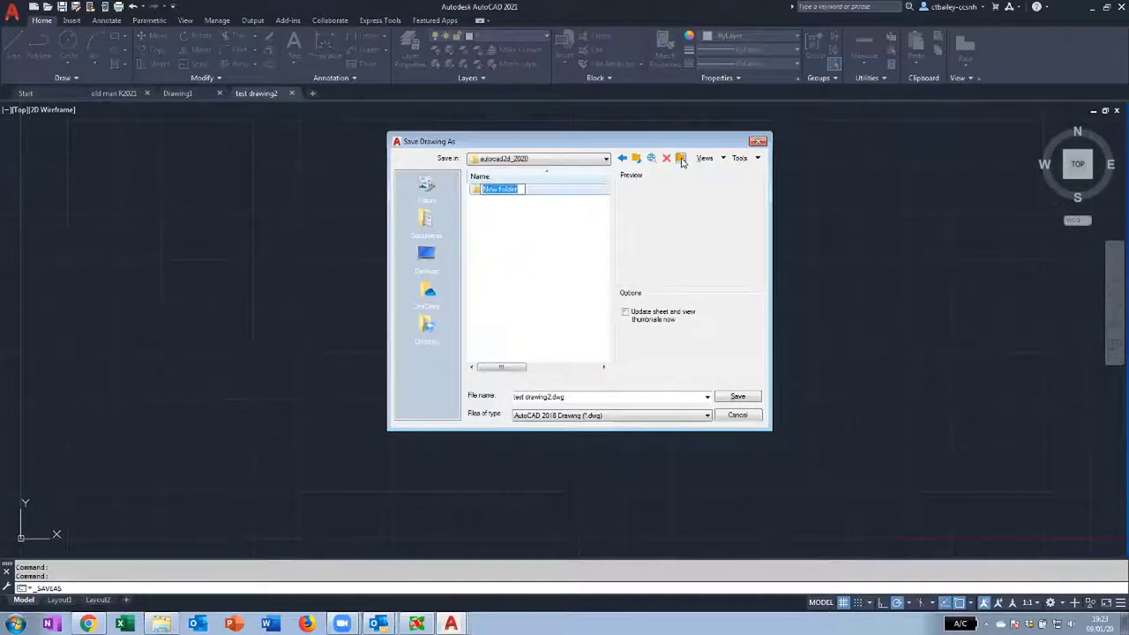
text(class01)
key(Return)
double_click(490, 188)
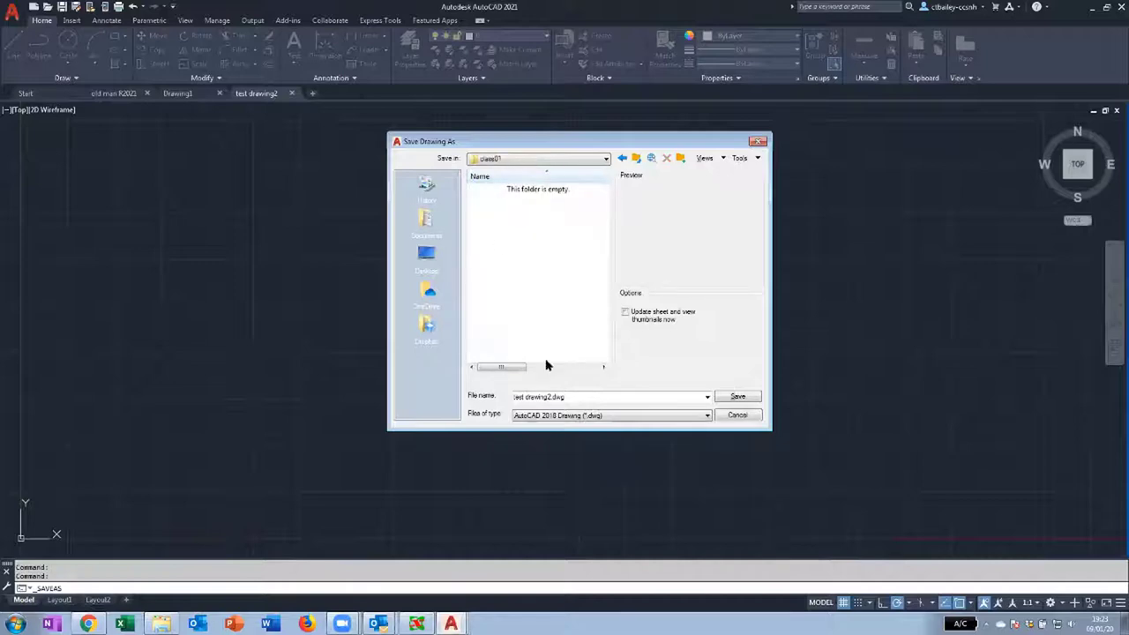
Step: Save the drawing as InLCass01 in the class01 folder
click(578, 397)
text(InLCass01)
key(Return)
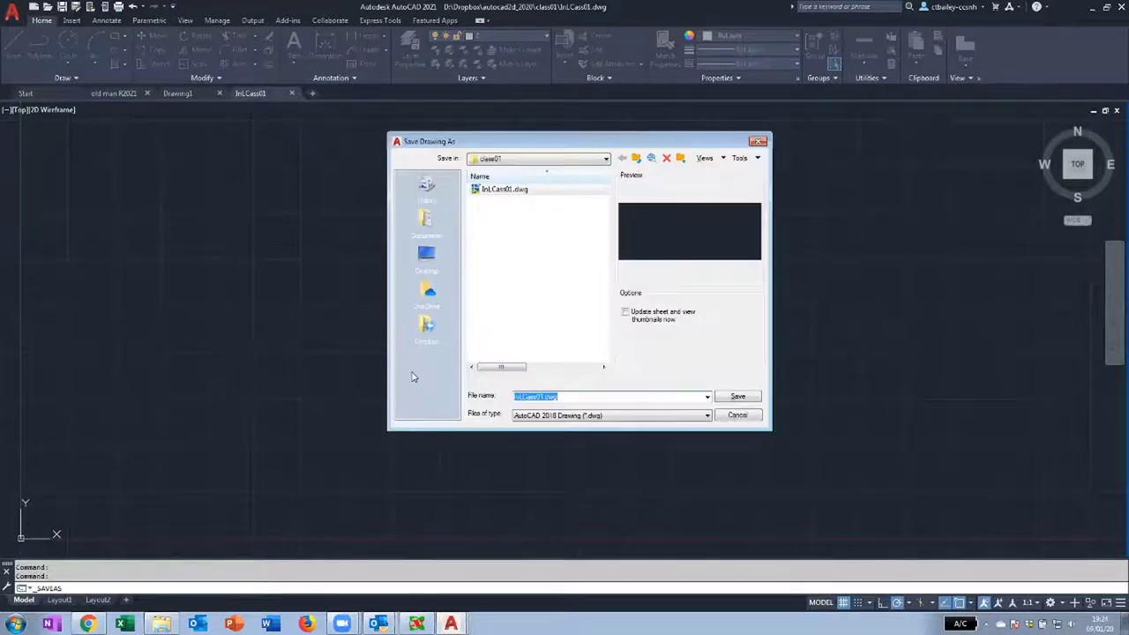
Step: Browse Local Disk (C:) and Local Disk (D:) as save locations, then cancel the dialog
click(523, 160)
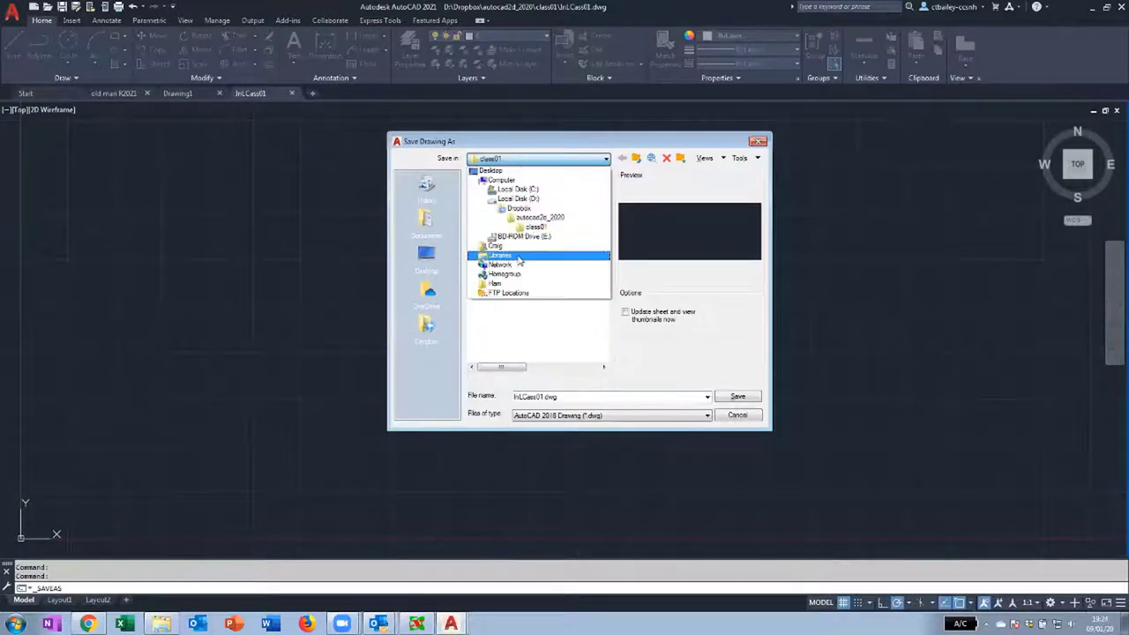
click(512, 190)
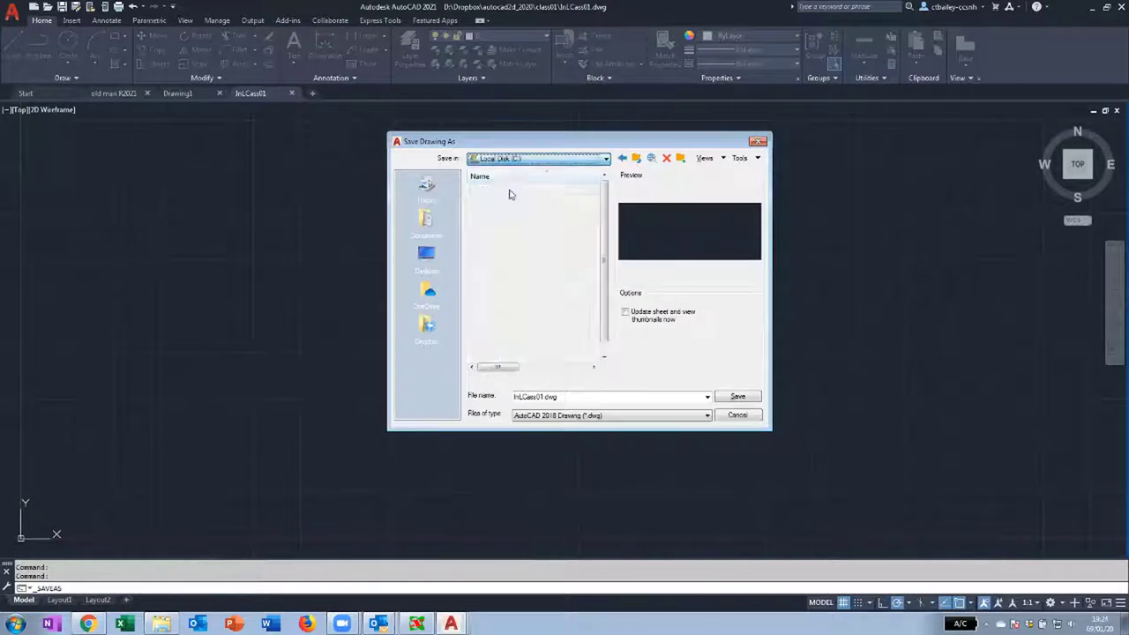
click(521, 160)
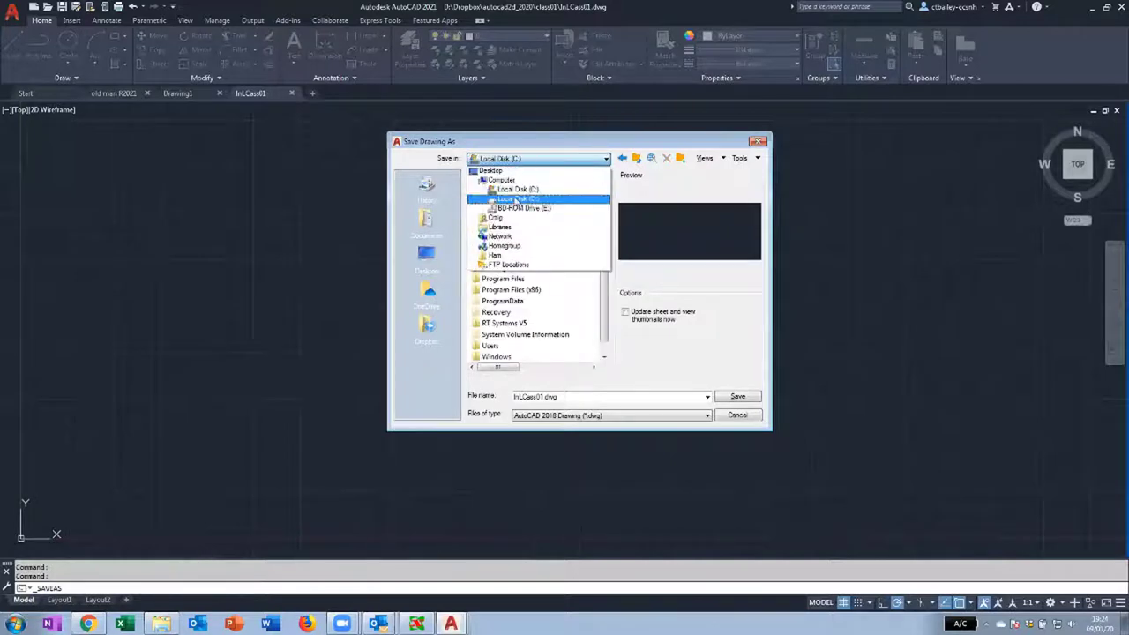
click(517, 200)
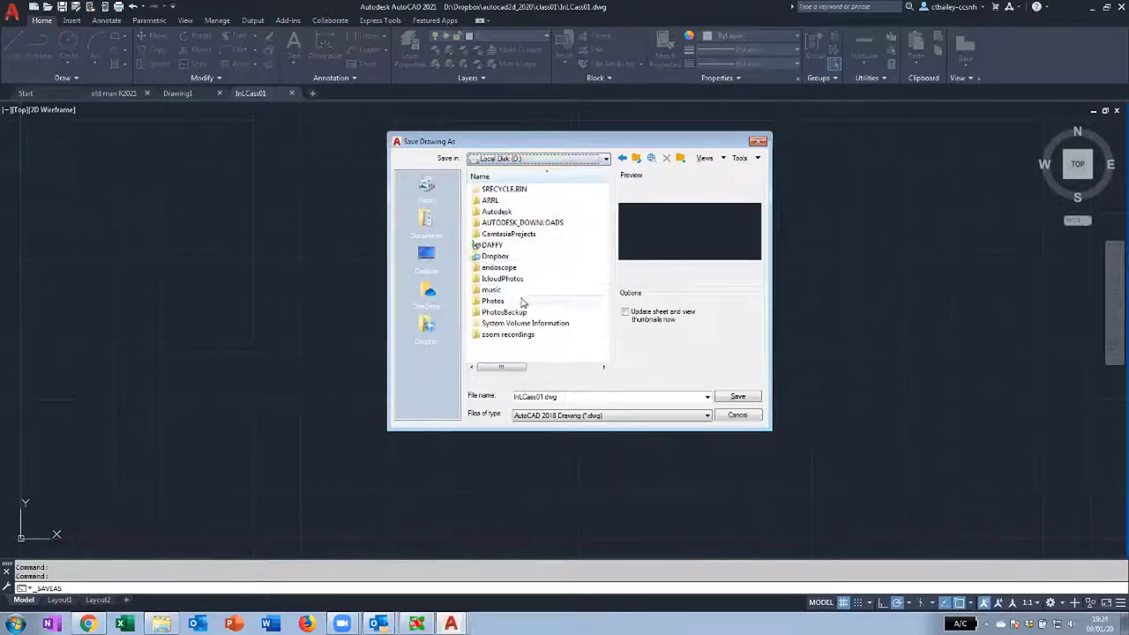
click(734, 415)
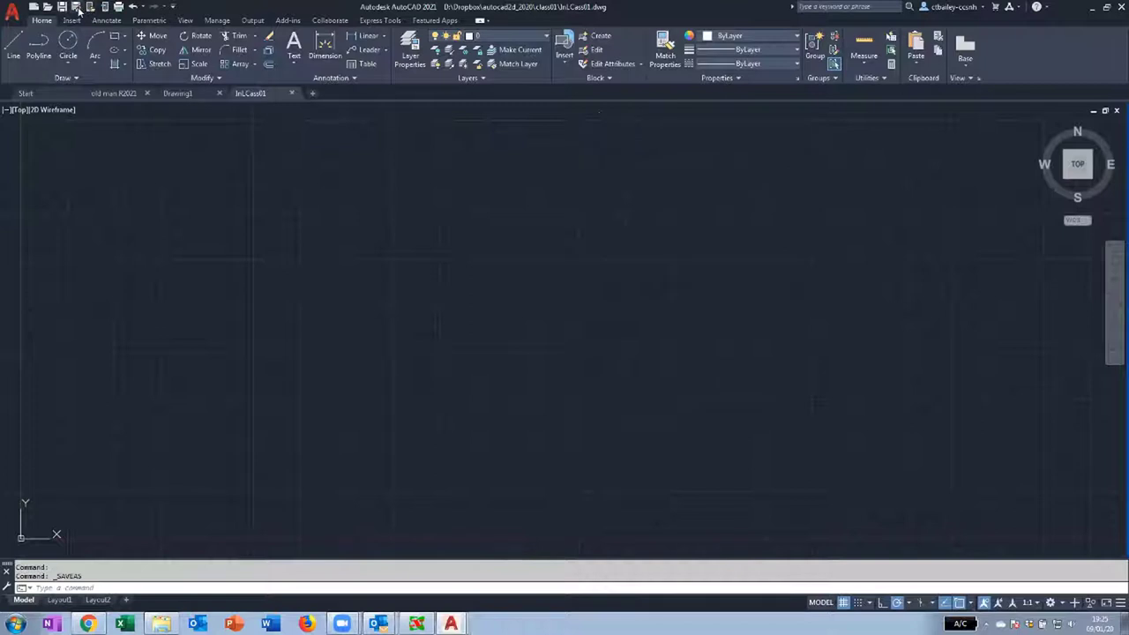
Step: Keep the AutoCAD 2018 Drawing file format, then dismiss the save dialog without saving
click(543, 416)
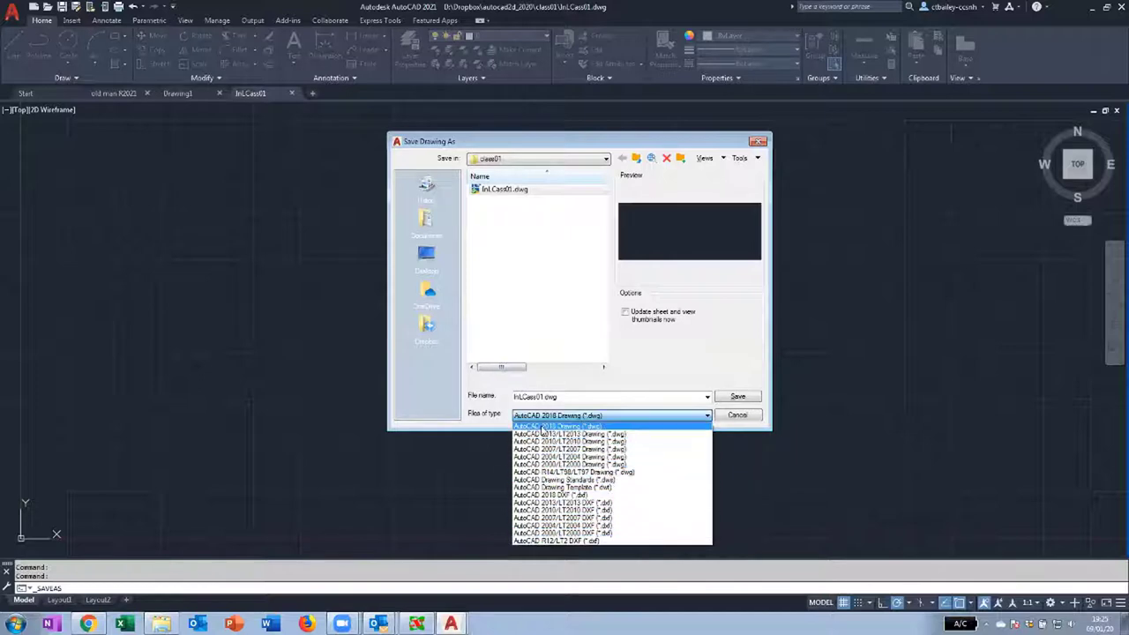
click(543, 427)
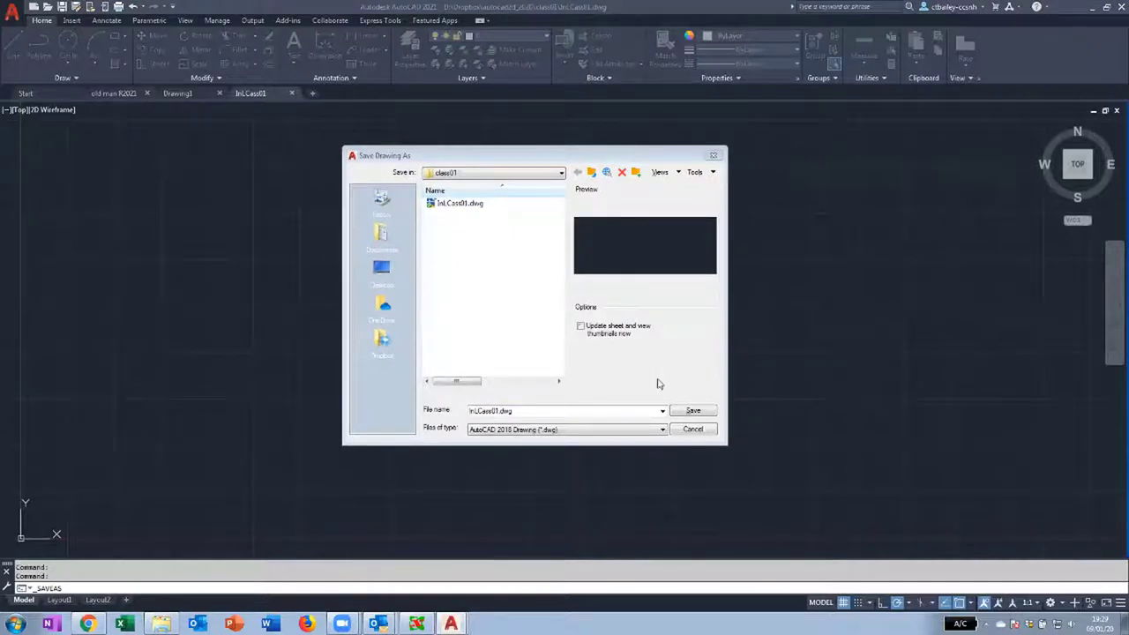
click(694, 429)
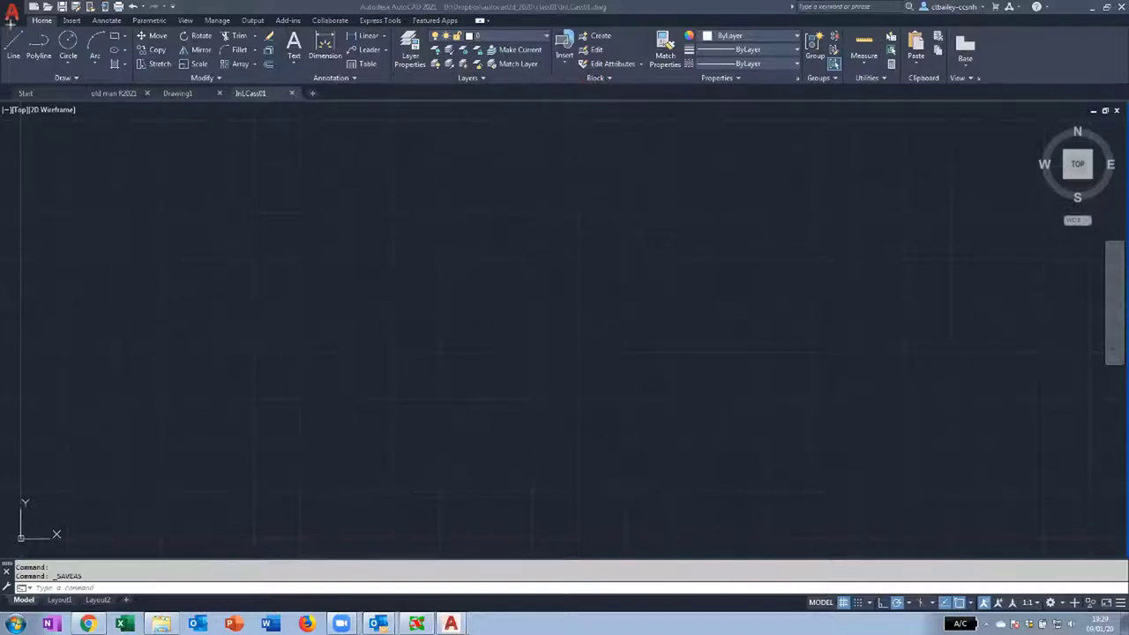
Step: Bring the AutoCAD window back into focus on the empty JnLCass01 drawing
drag(102, 93, 1013, 79)
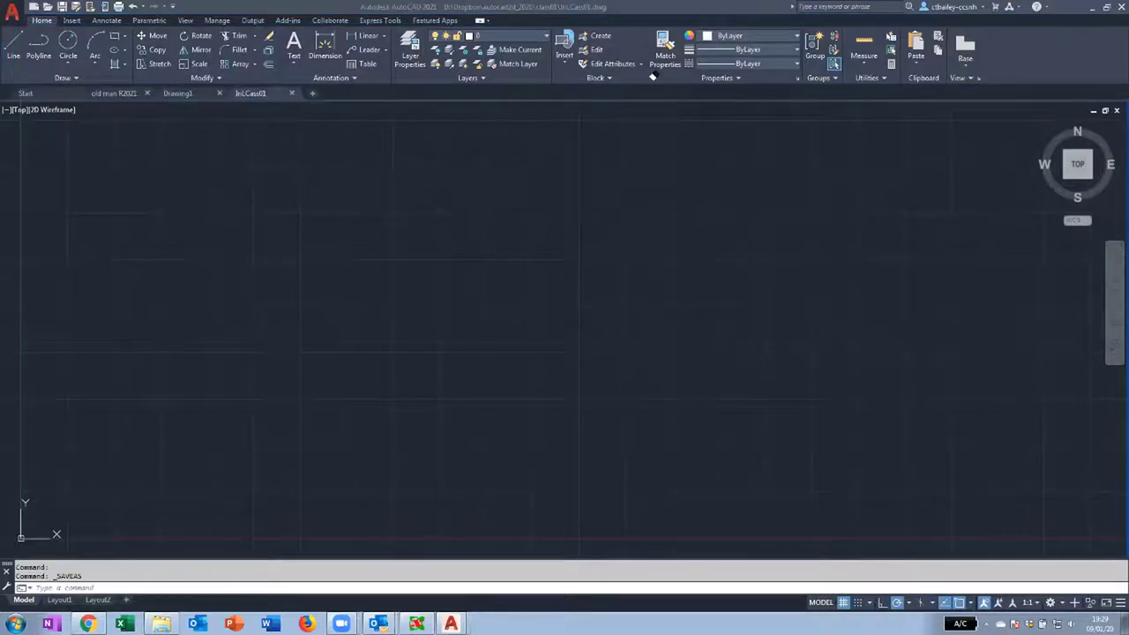
click(534, 188)
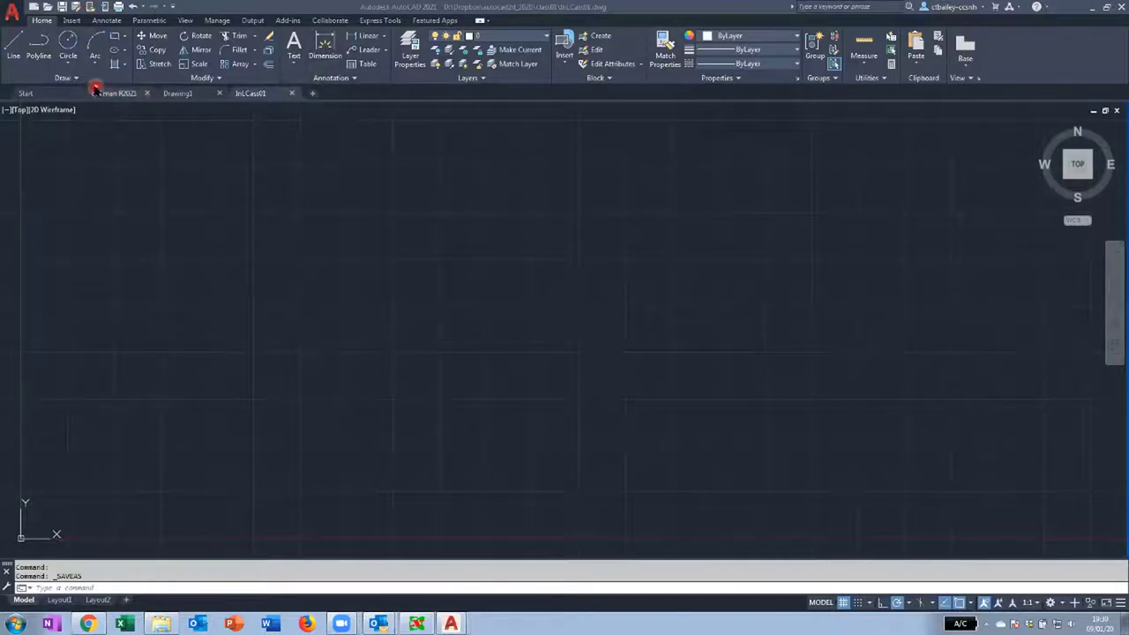
Step: Browse the Insert, Annotate, Parametric, View, Manage, Output, Add-ins and Collaborate ribbon tabs, returning to Home
click(49, 25)
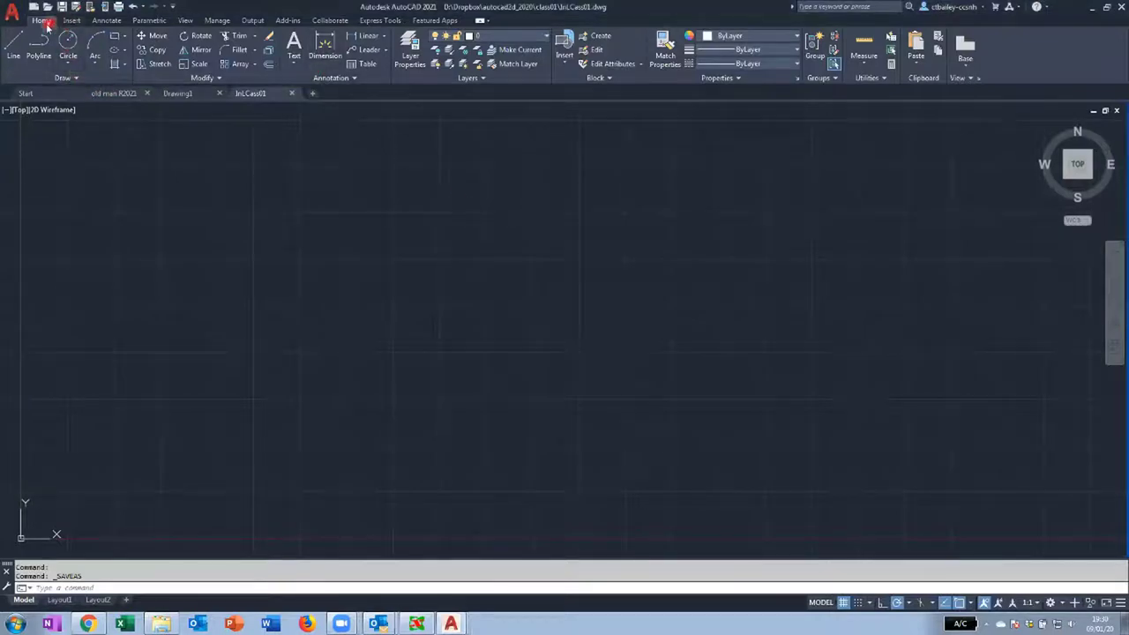
click(73, 20)
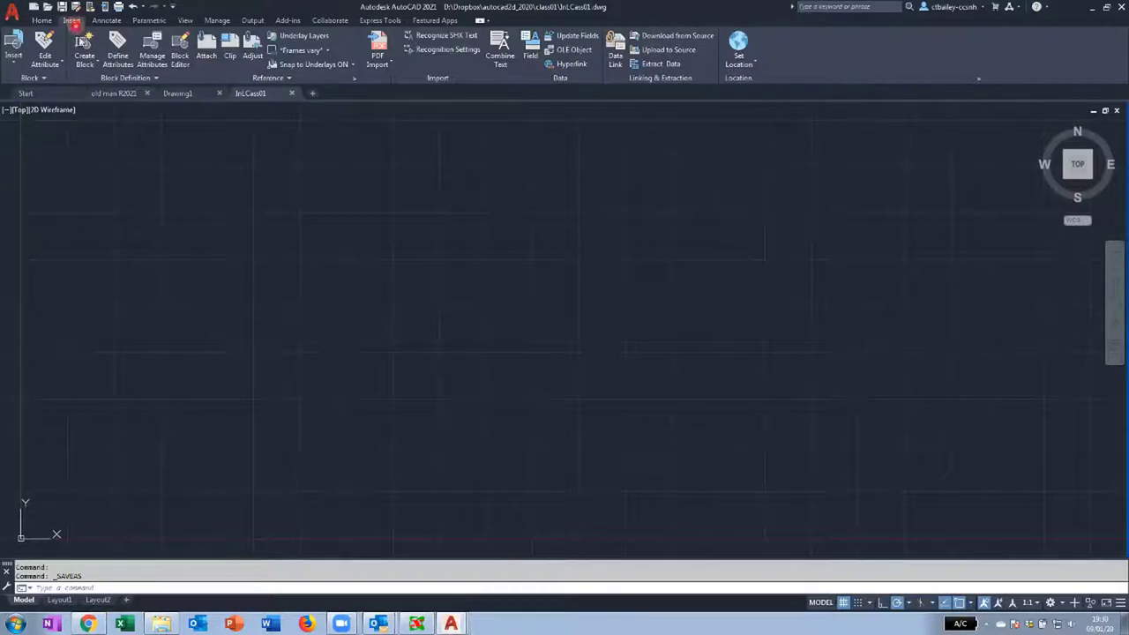
click(110, 21)
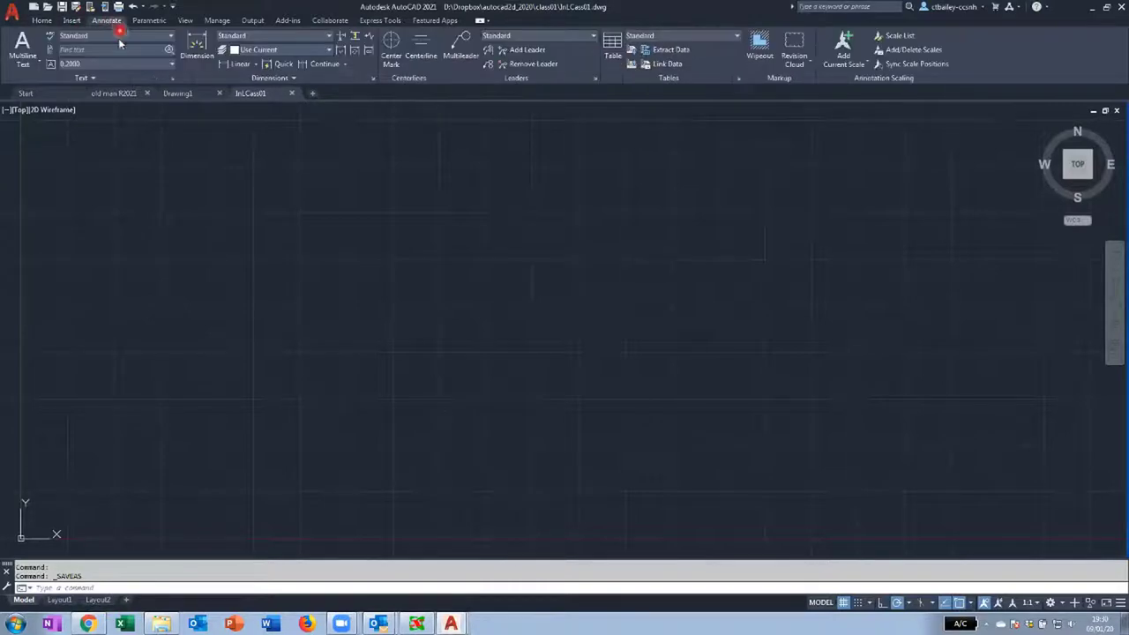
click(148, 20)
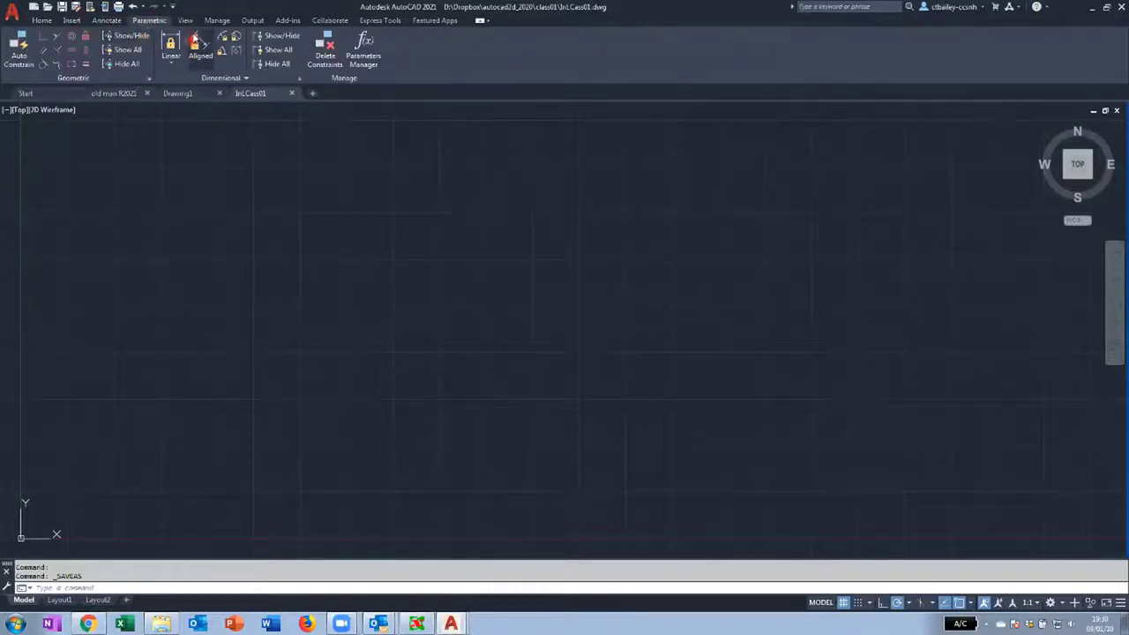
click(187, 21)
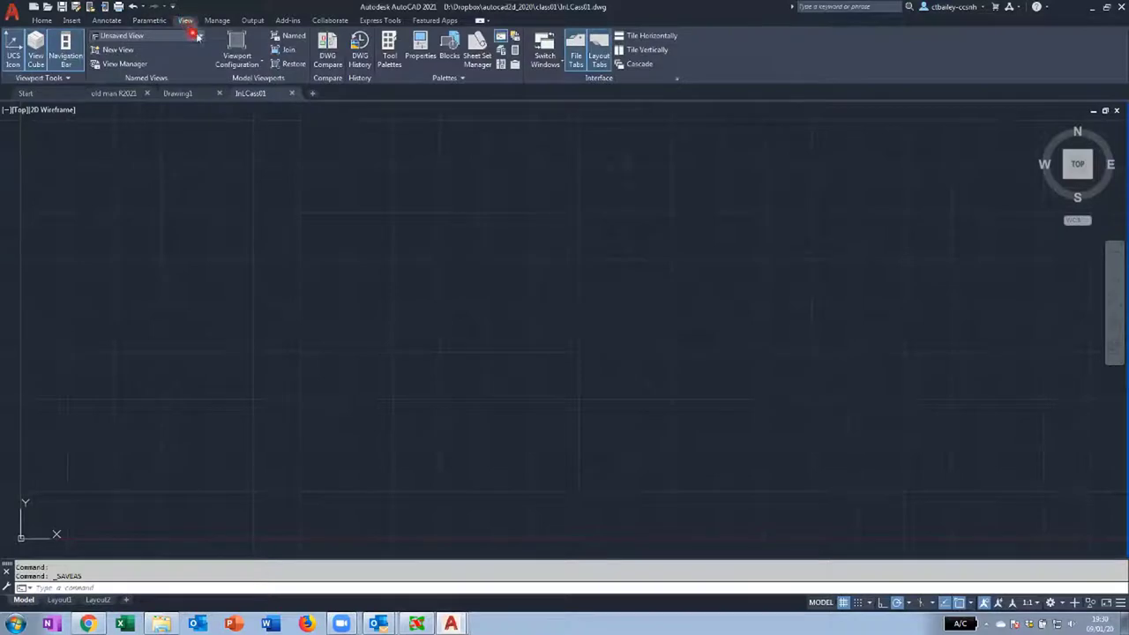
click(217, 21)
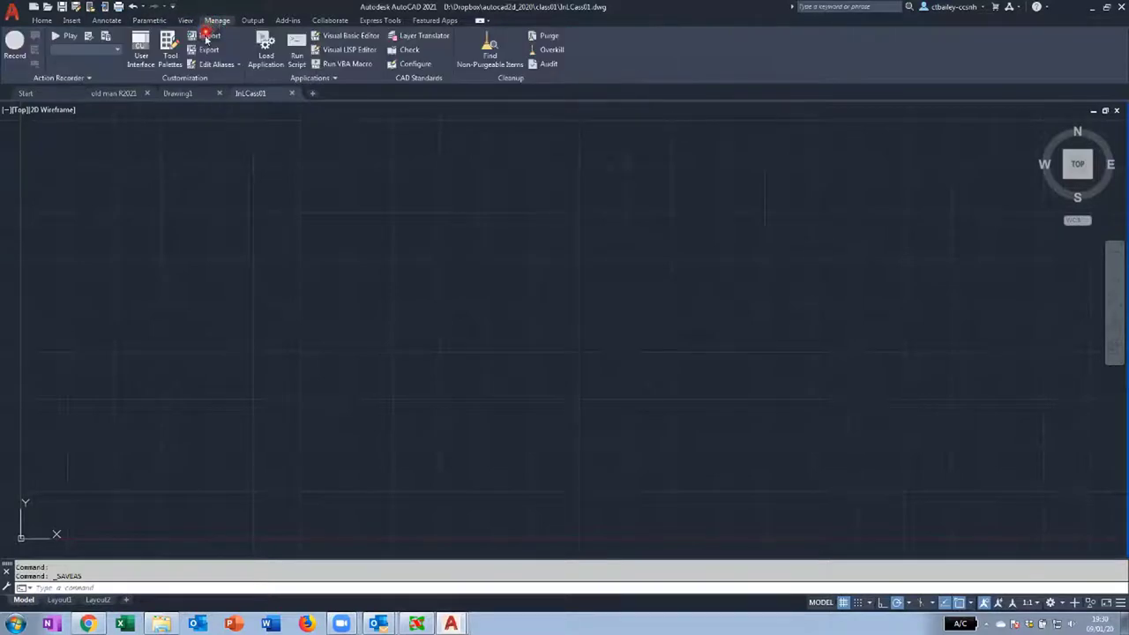
click(252, 21)
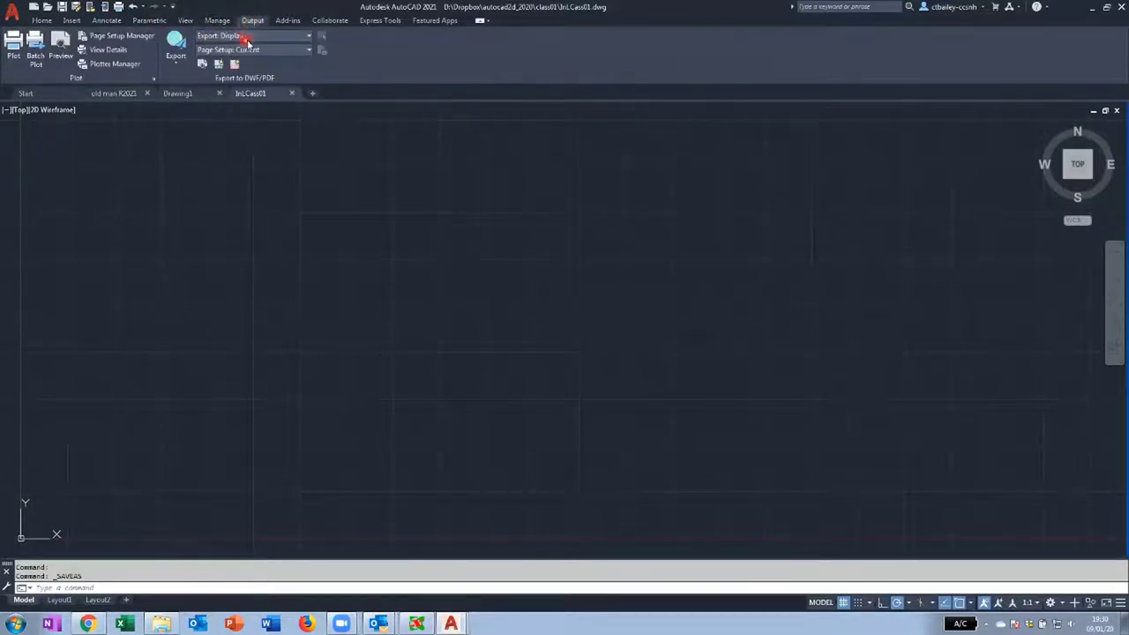
click(288, 21)
click(327, 21)
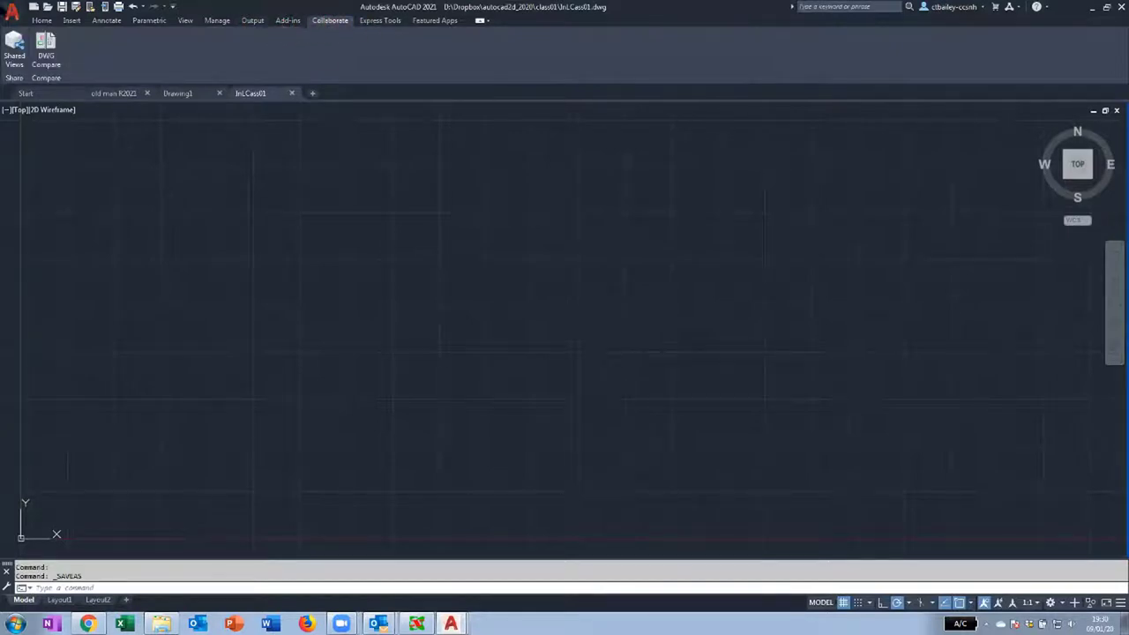
click(42, 21)
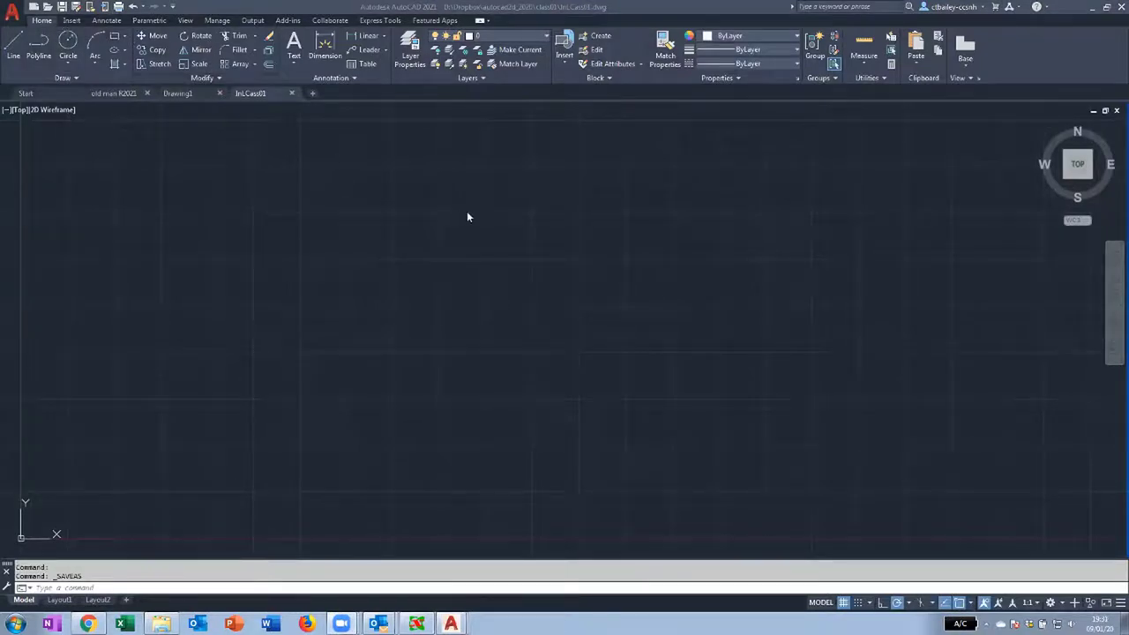
Step: Step again through Insert, Annotate and Parametric, ending on the View tab
click(72, 21)
click(107, 21)
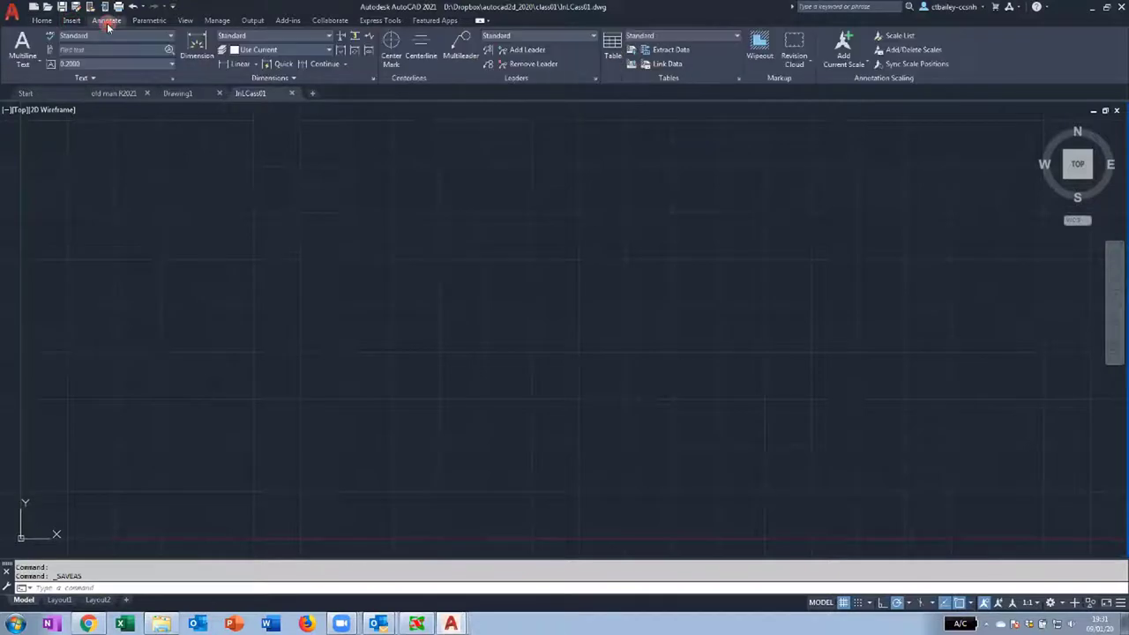
click(152, 20)
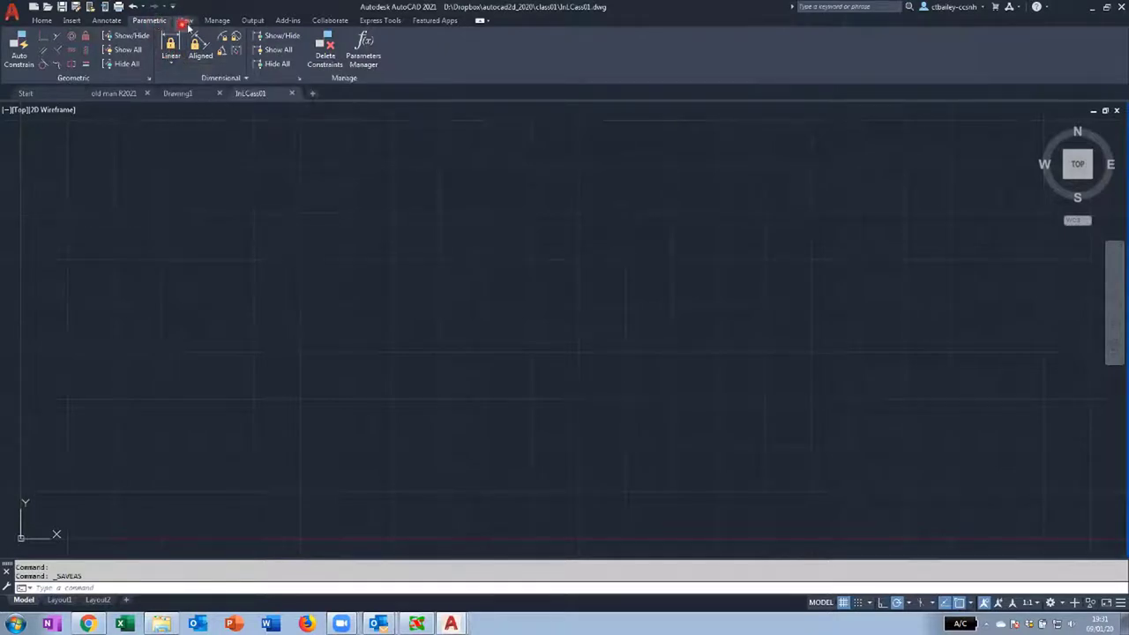
click(189, 22)
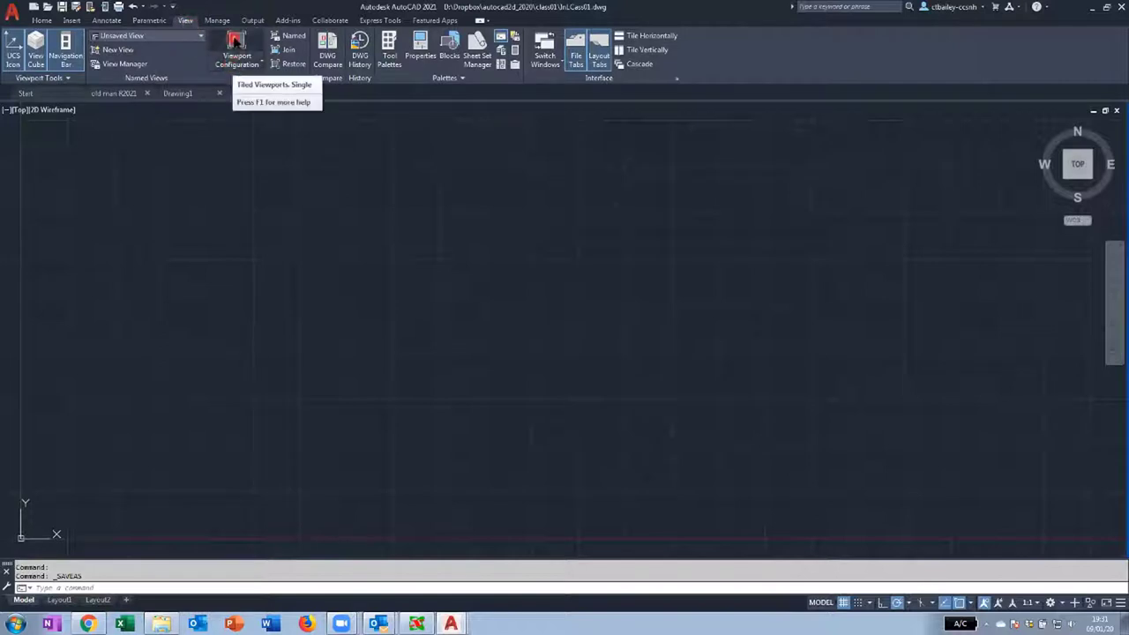
Step: Show the Manage ribbon tab, then the Output tab with its plotting and export tools
click(225, 22)
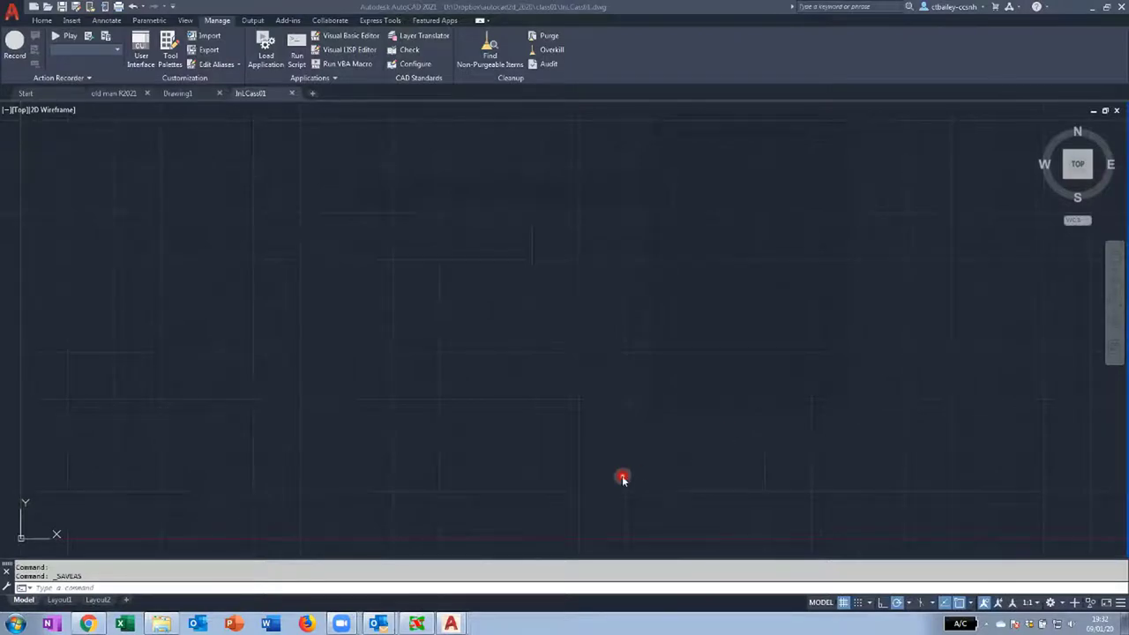
click(219, 21)
click(254, 21)
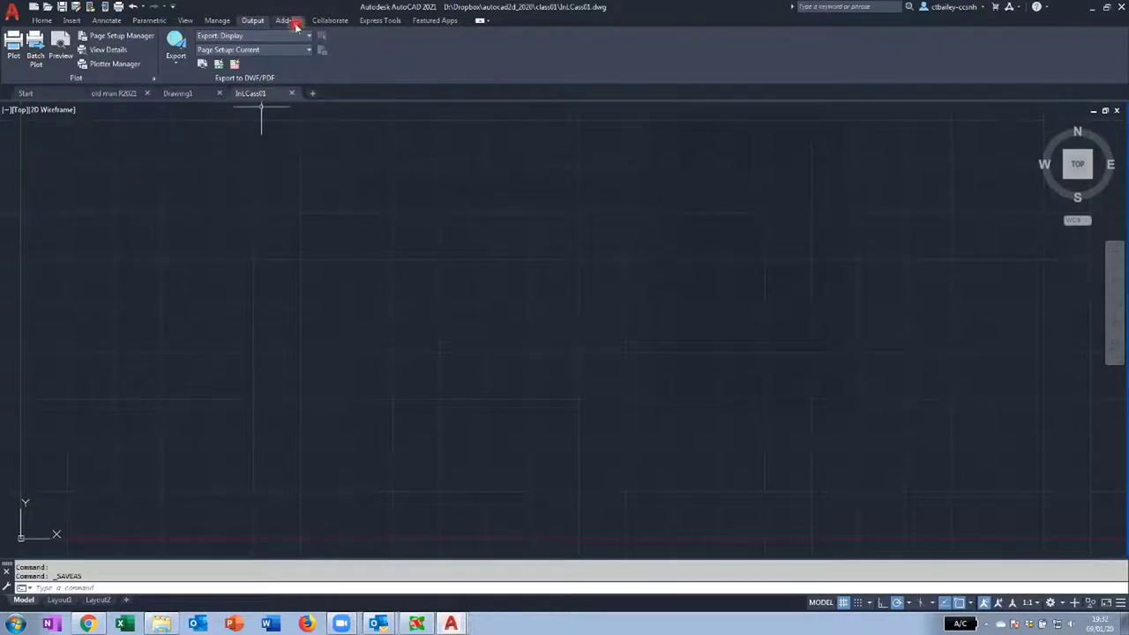
Step: Browse the Add-ins, Collaborate, Express Tools and Featured Apps ribbon tabs in turn
click(288, 20)
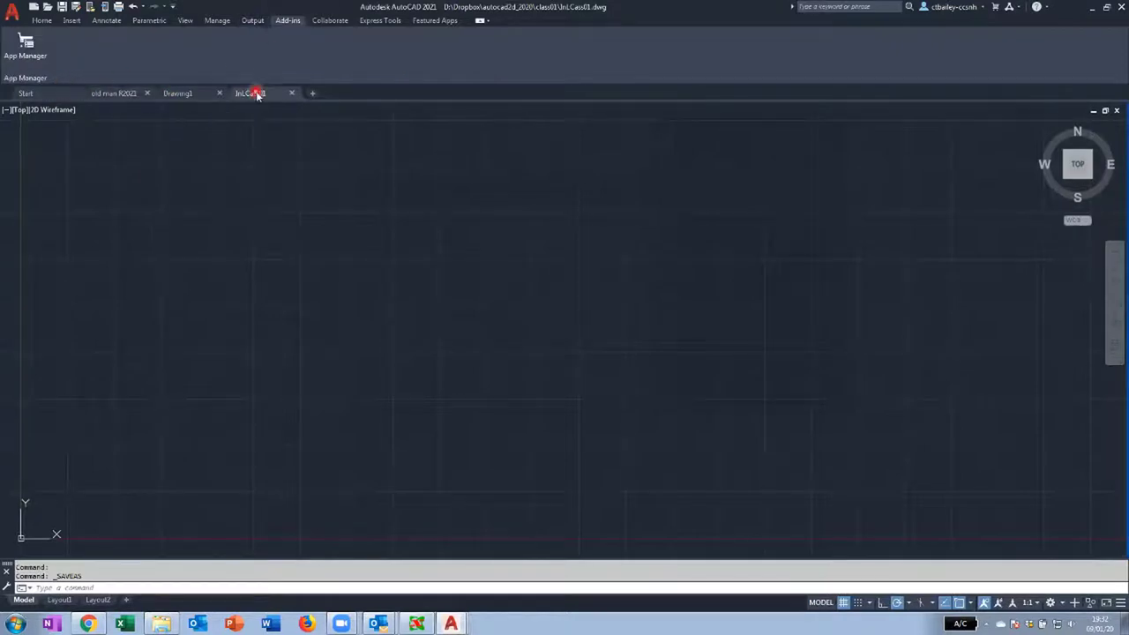
click(330, 21)
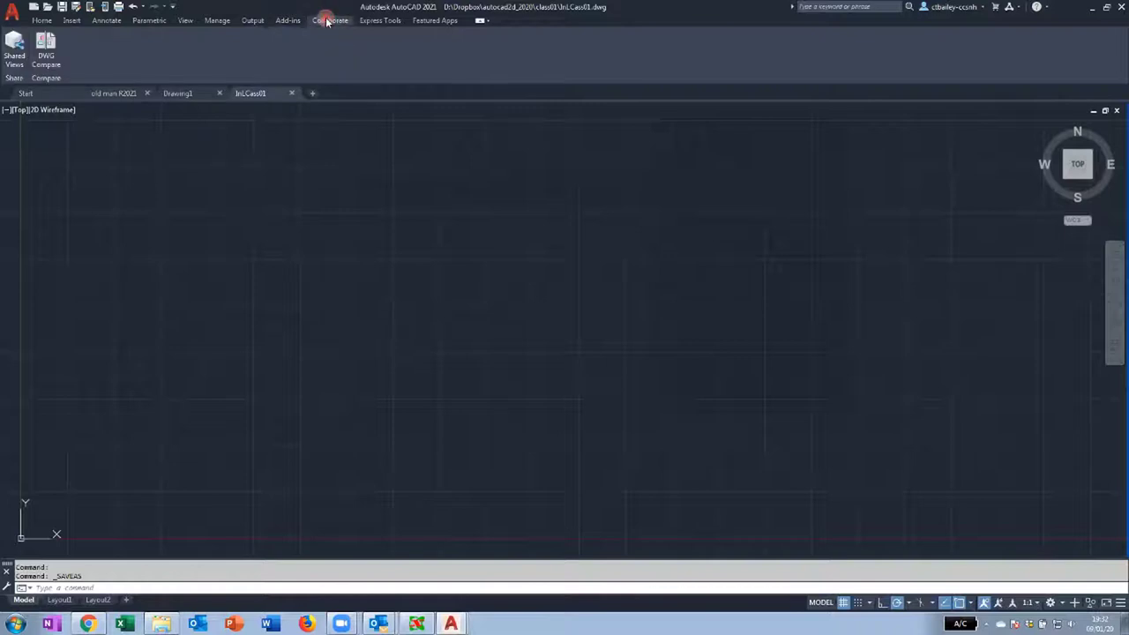
click(380, 20)
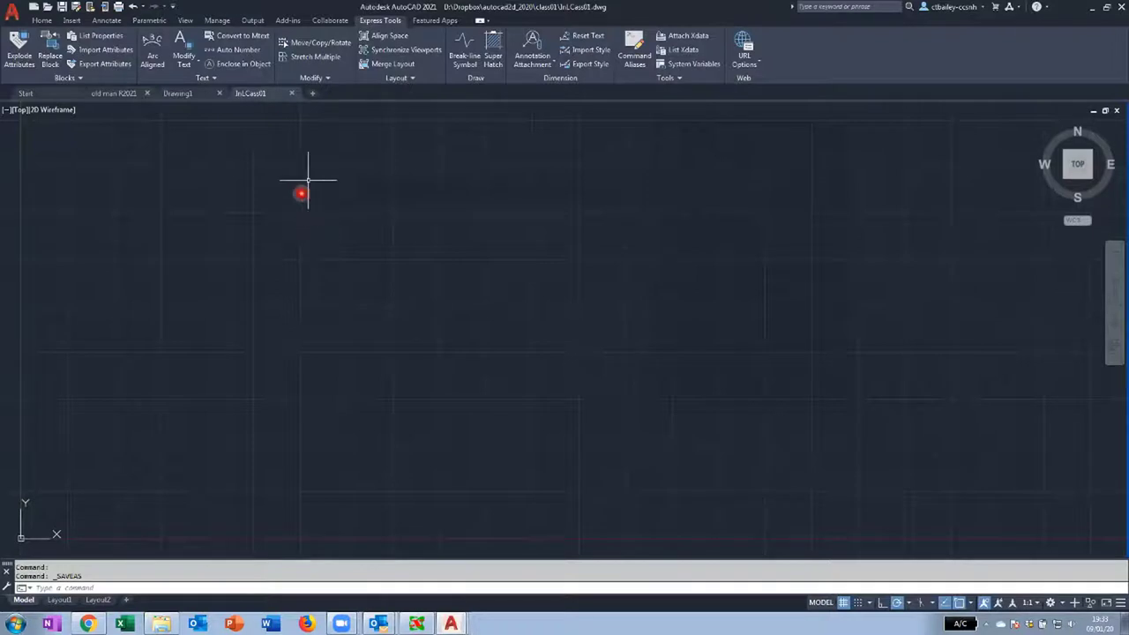
click(420, 21)
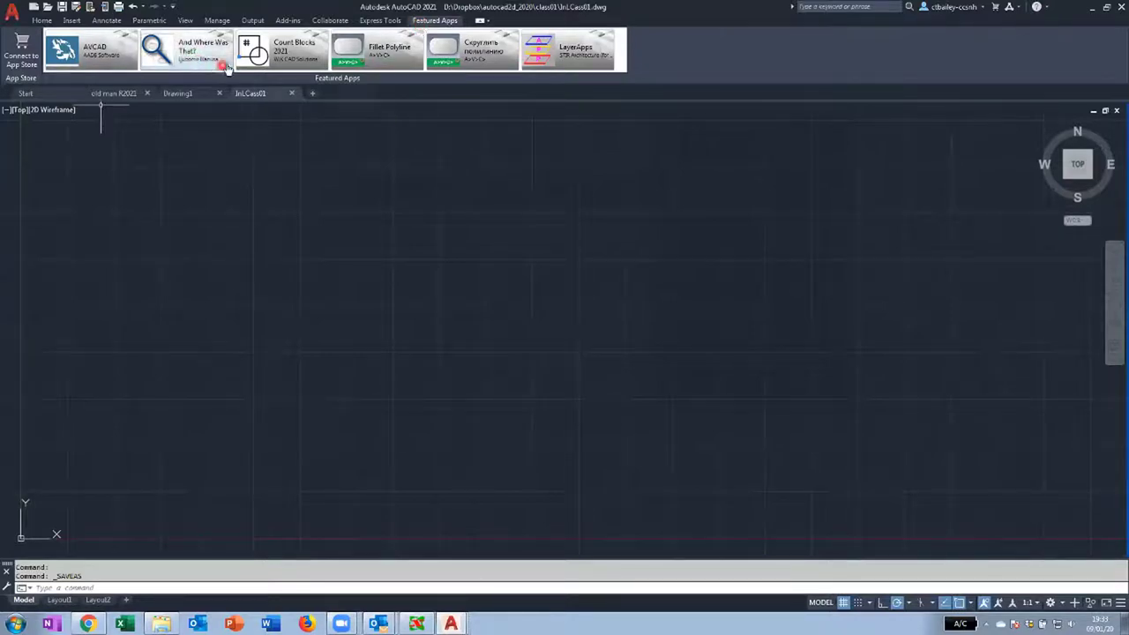
click(376, 56)
click(563, 56)
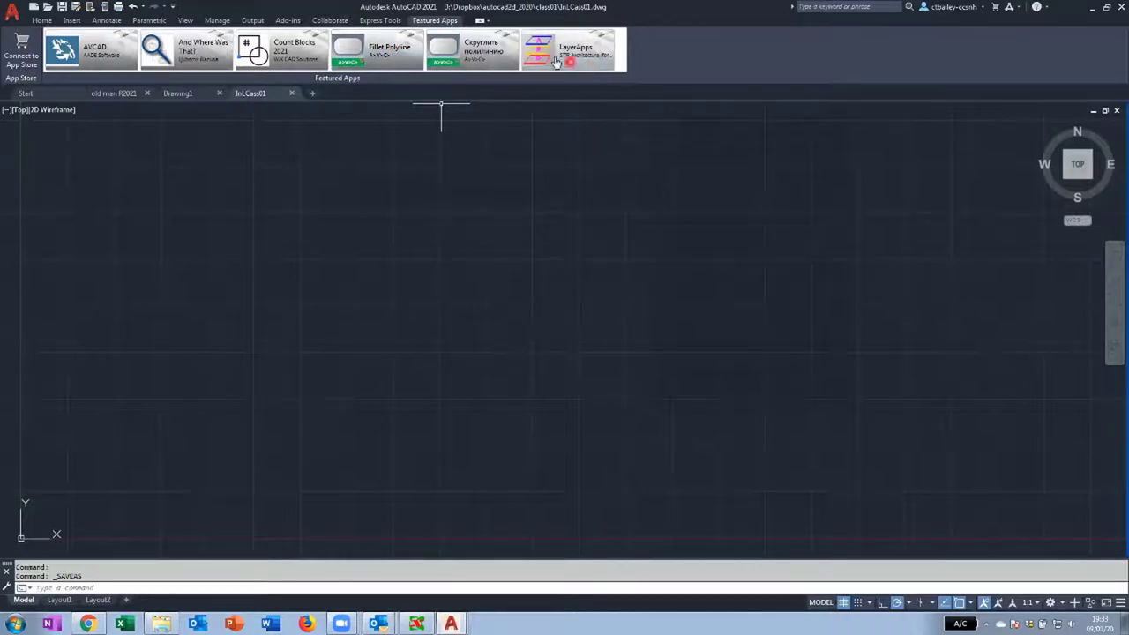
Step: Cycle the ribbon through panel-button and panel-title minimized modes, returning to the Home tab
click(480, 20)
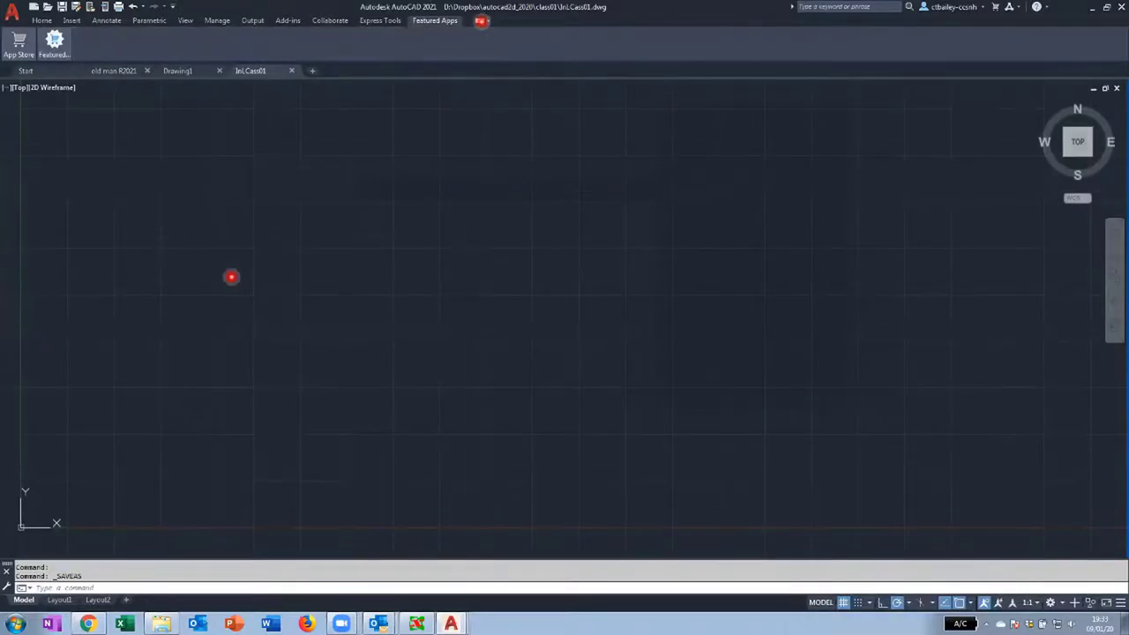
click(480, 20)
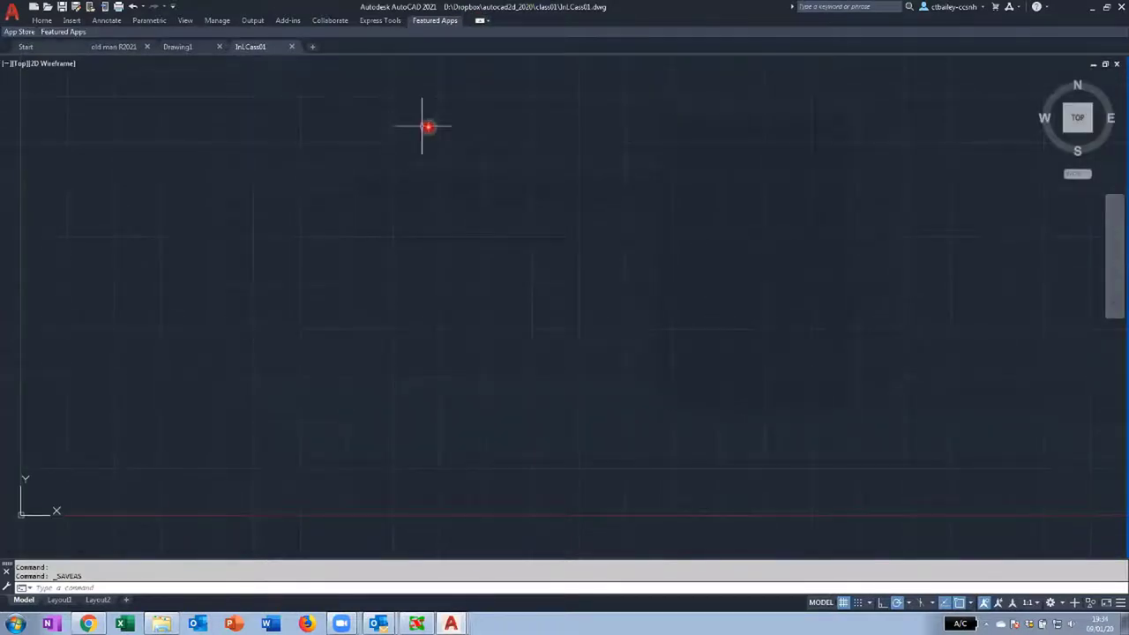
click(41, 20)
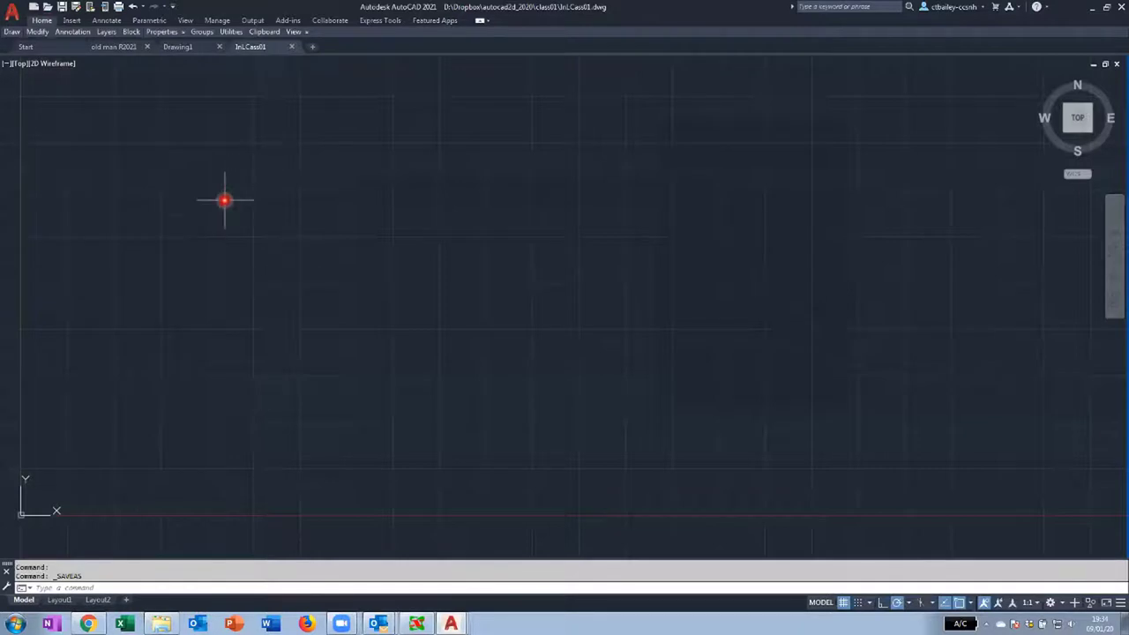
click(480, 23)
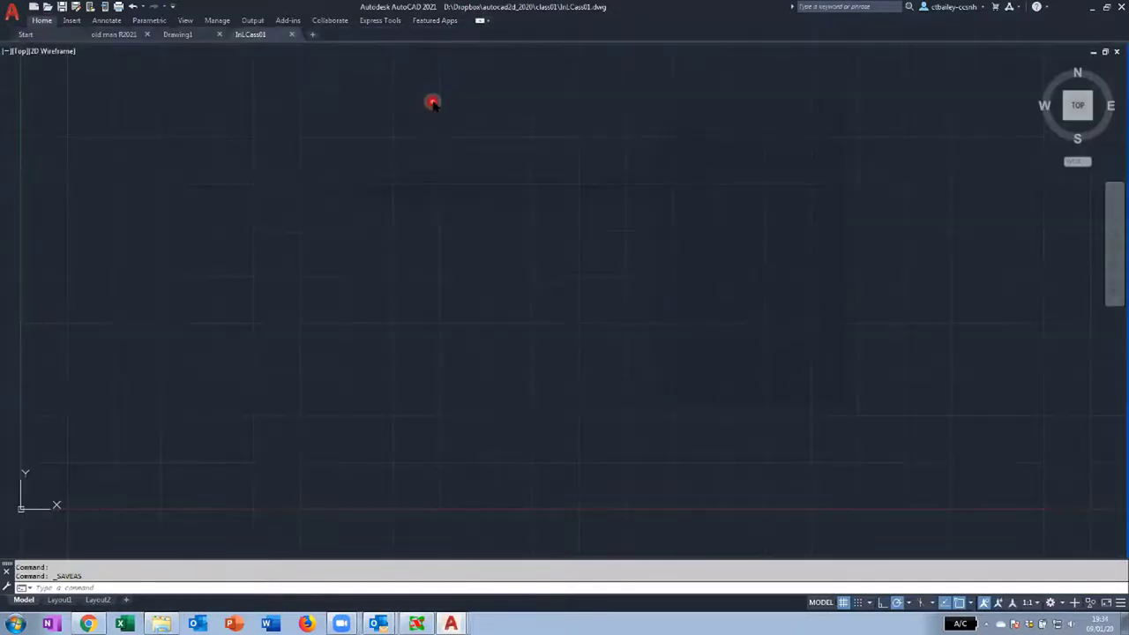
click(479, 23)
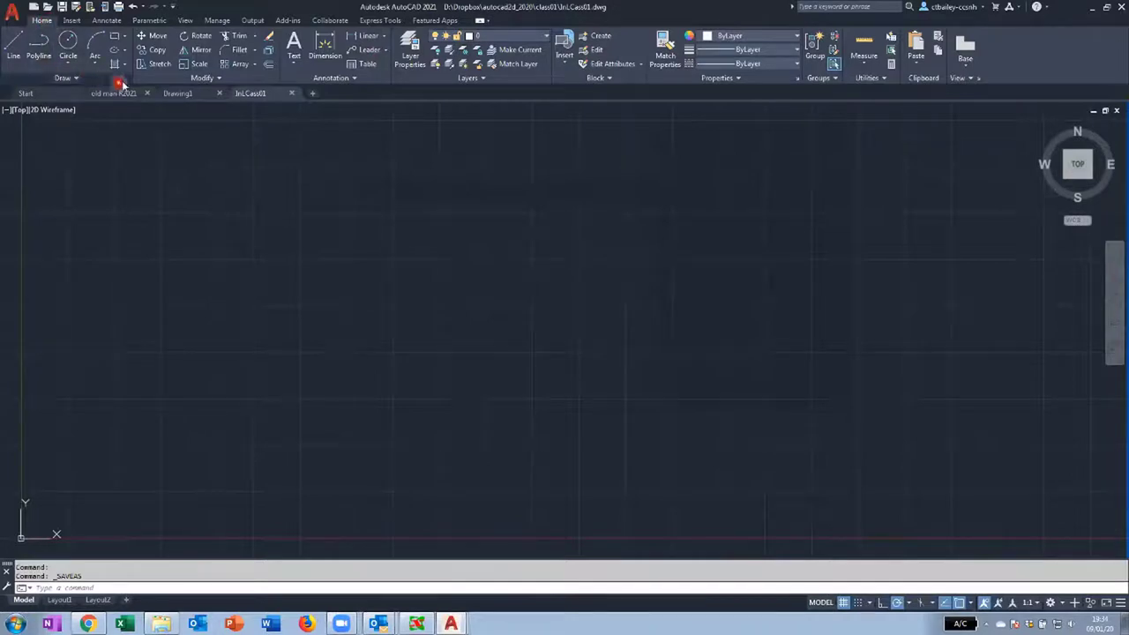
click(76, 78)
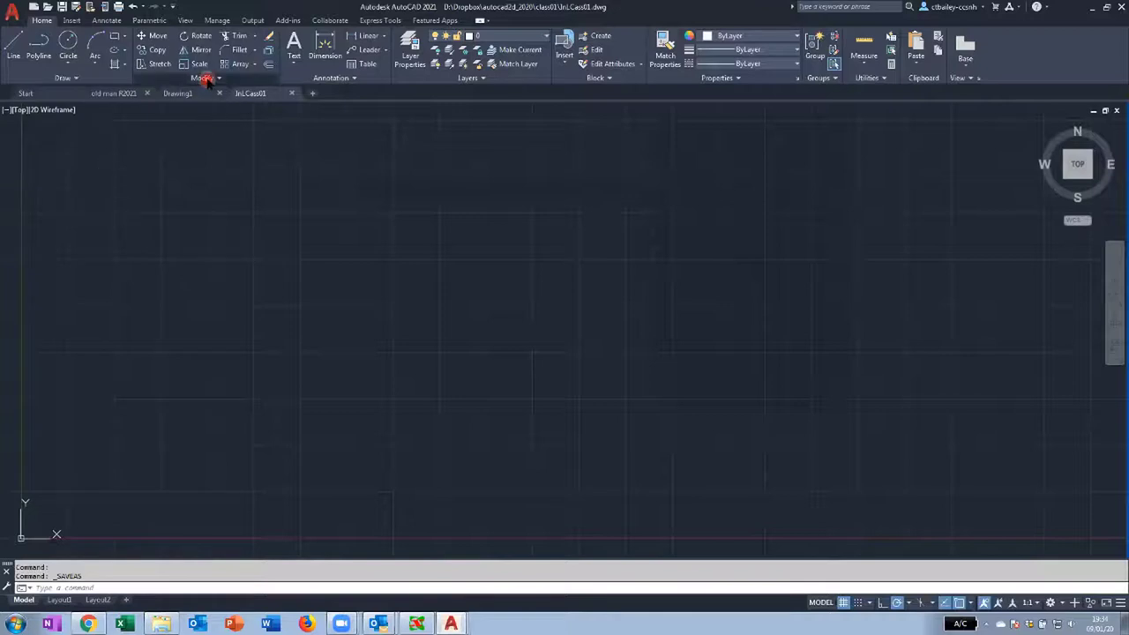
click(206, 80)
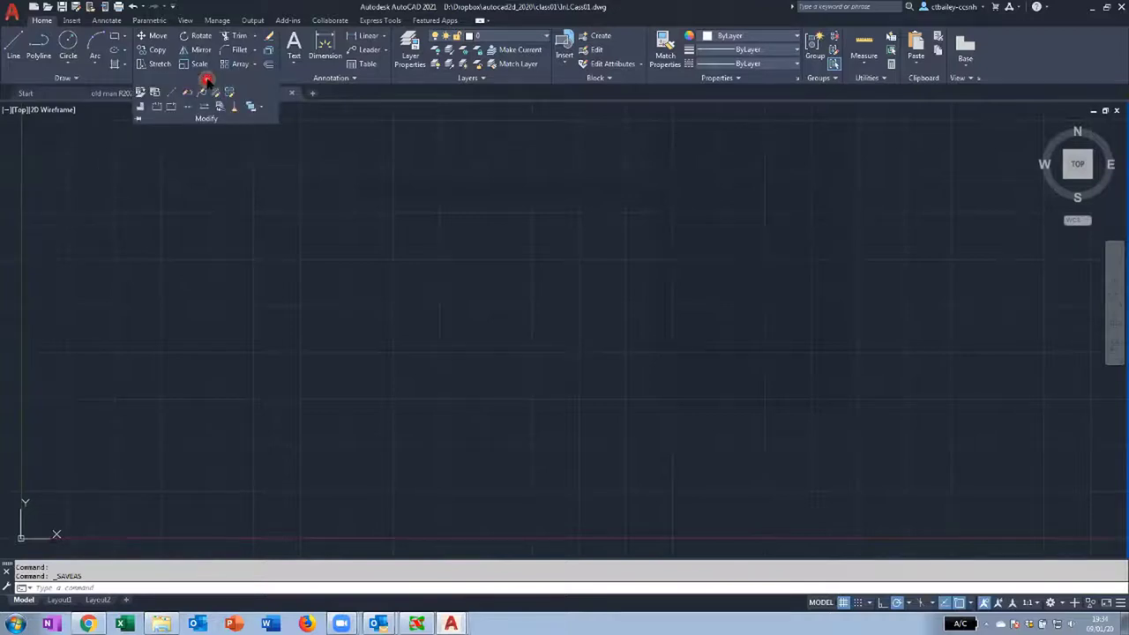
click(342, 80)
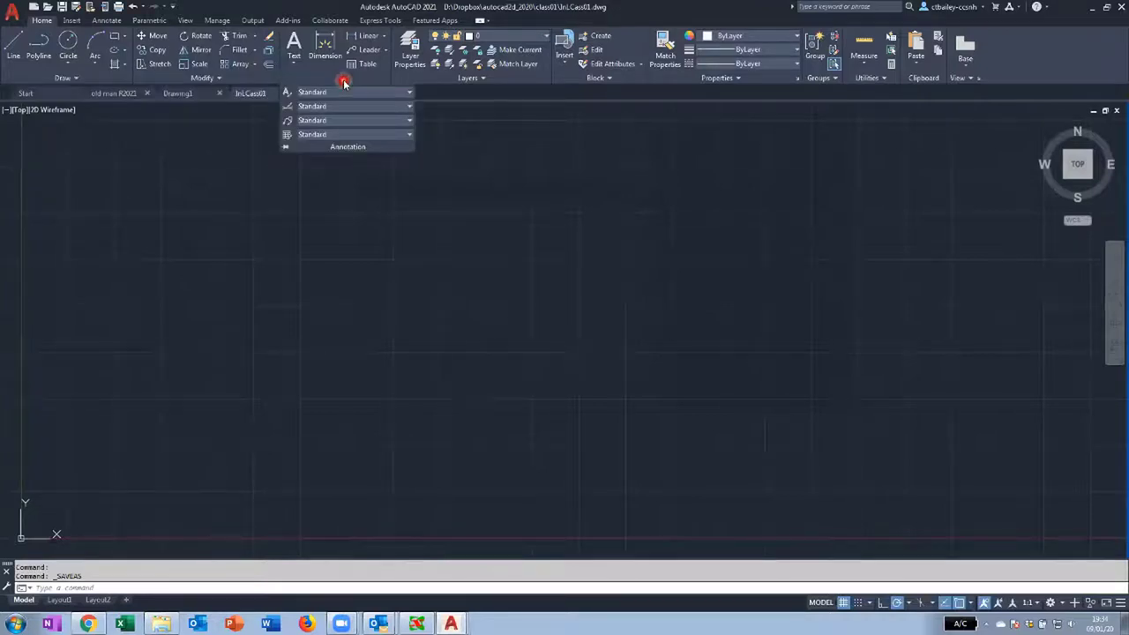
key(Escape)
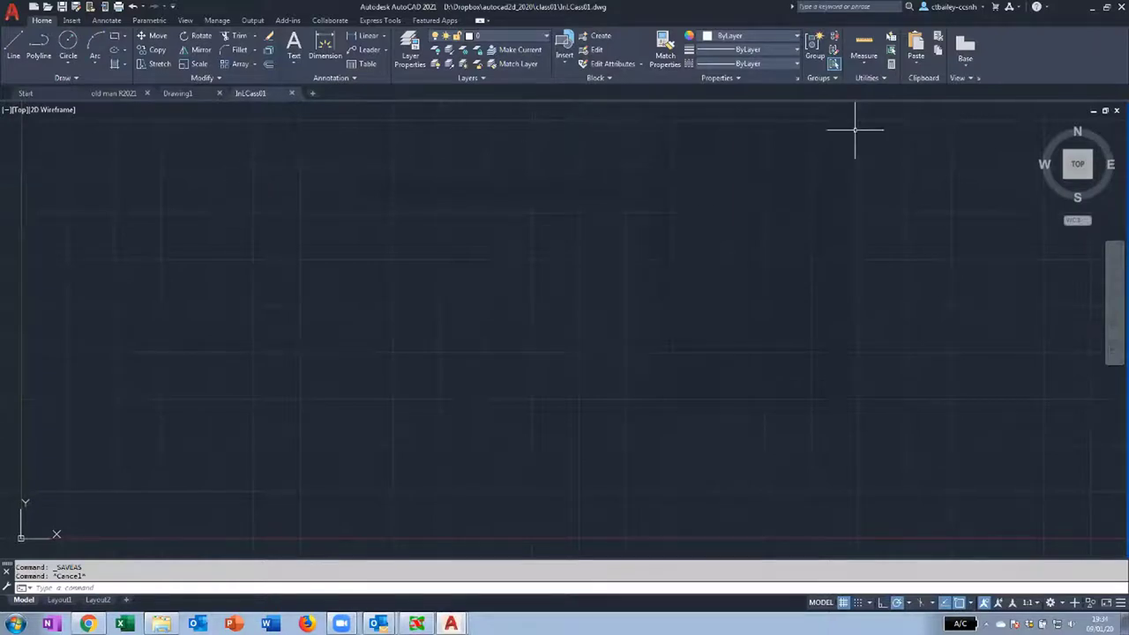
click(386, 37)
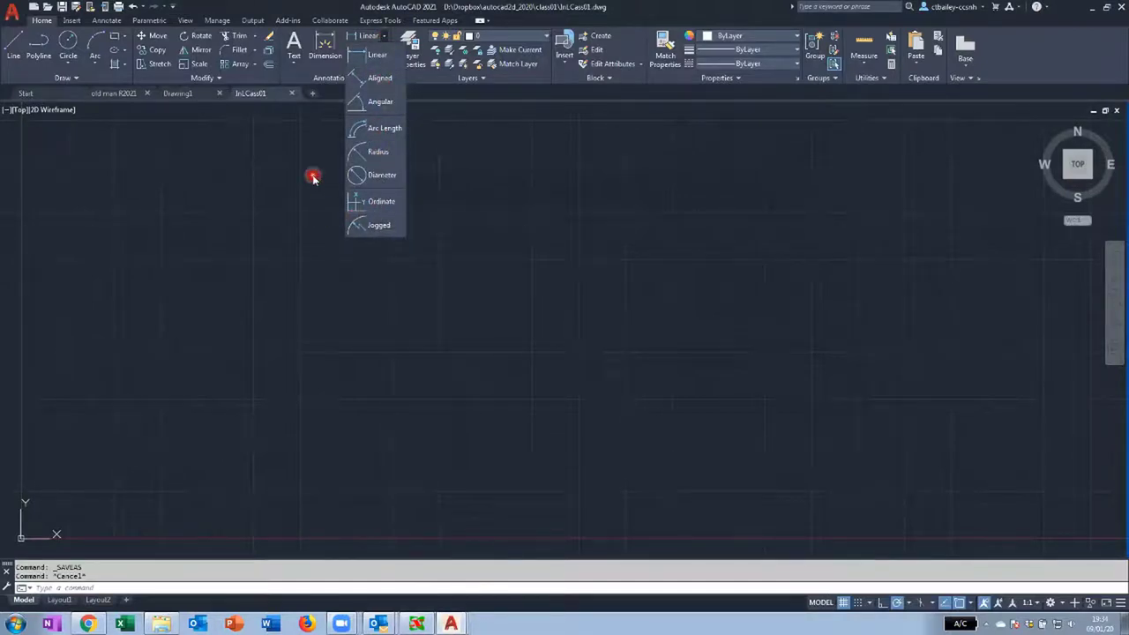
click(297, 64)
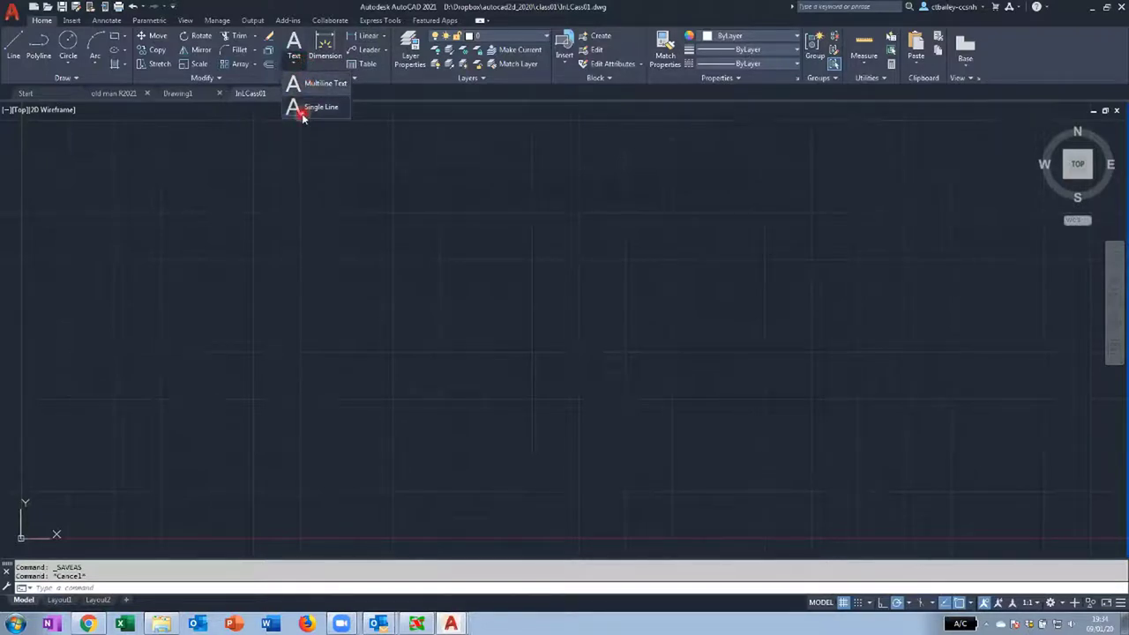
click(254, 36)
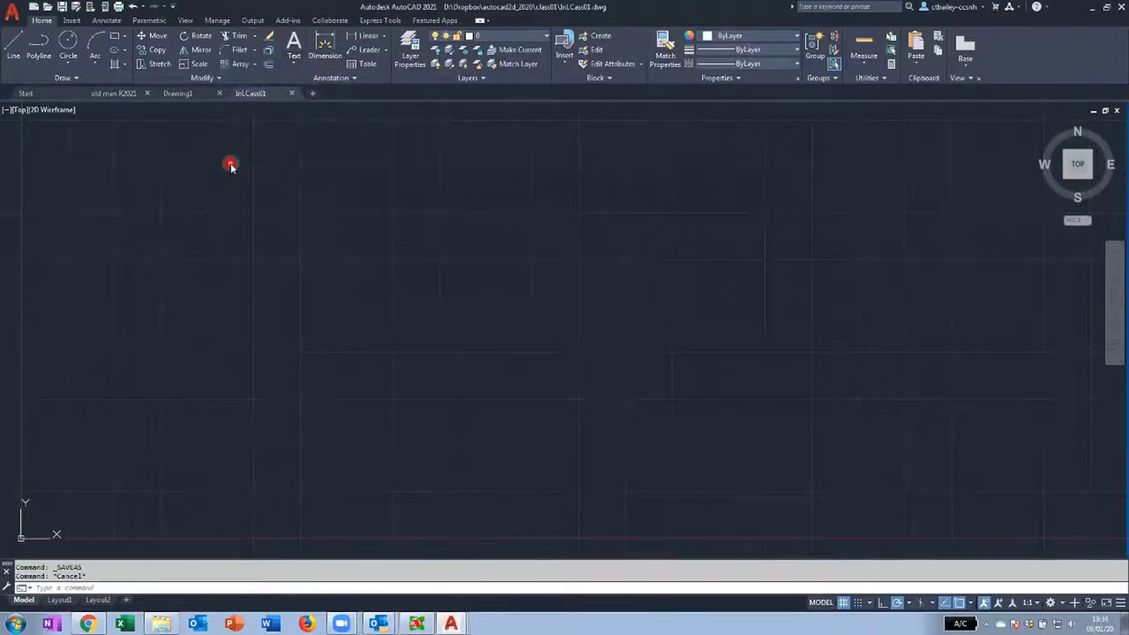
click(217, 78)
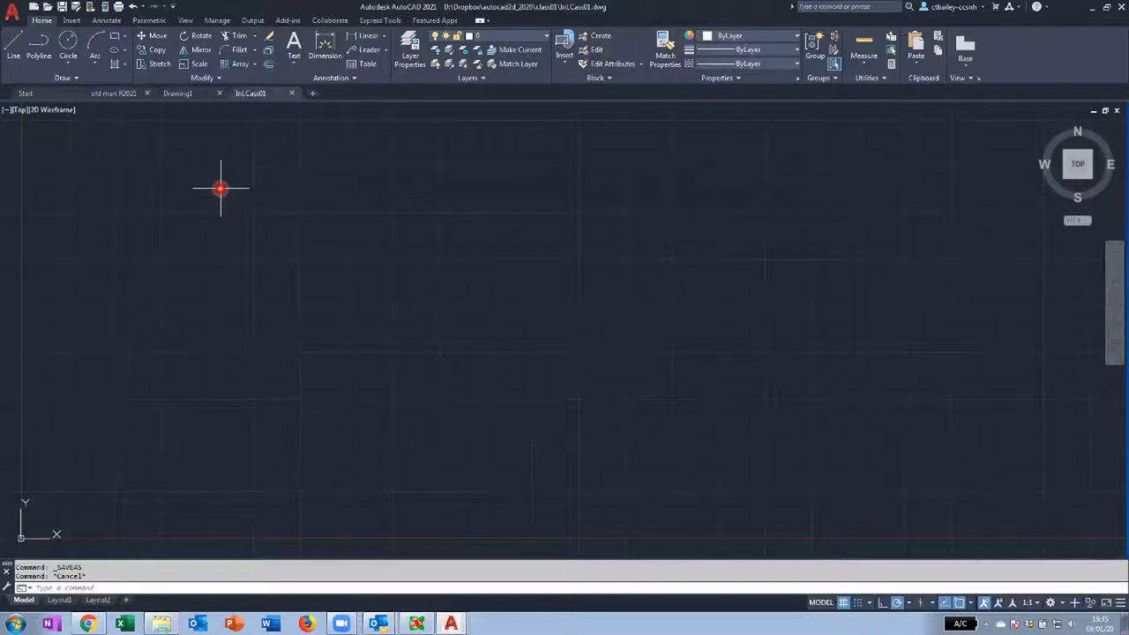
click(255, 50)
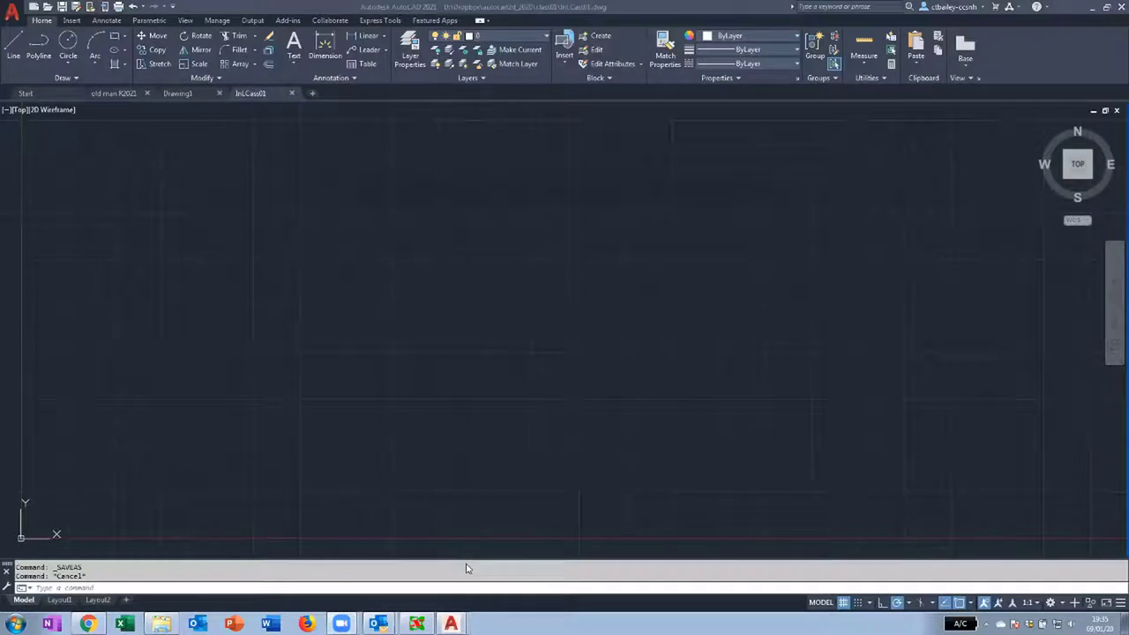
Step: Open the Properties palette from the View tab's Palettes panel, showing No selection
click(73, 25)
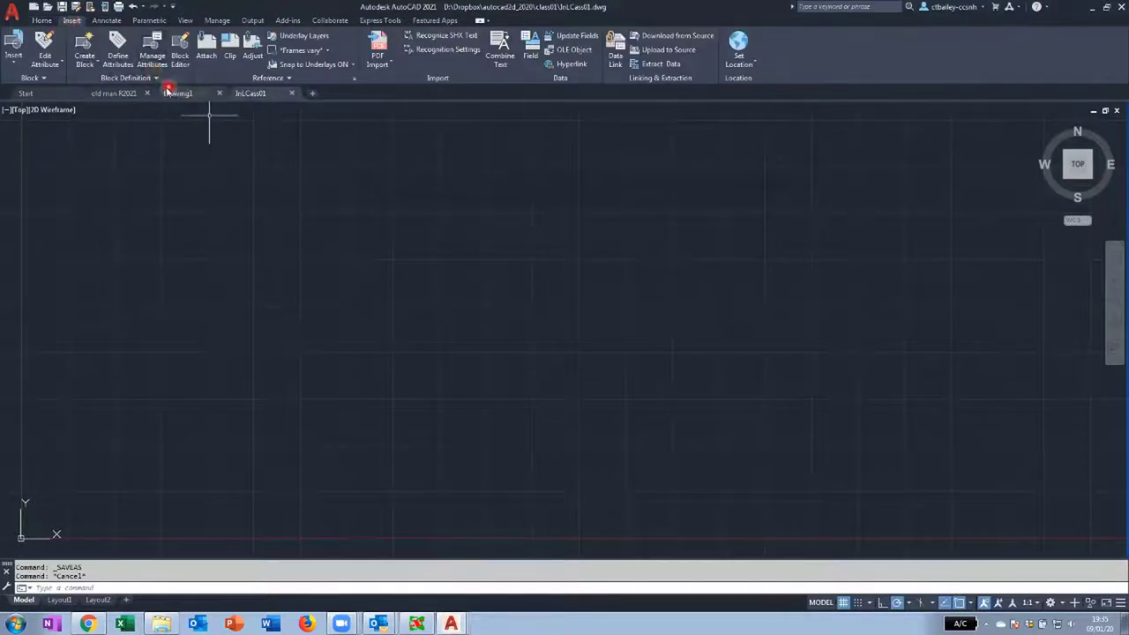
mouse_move(160, 91)
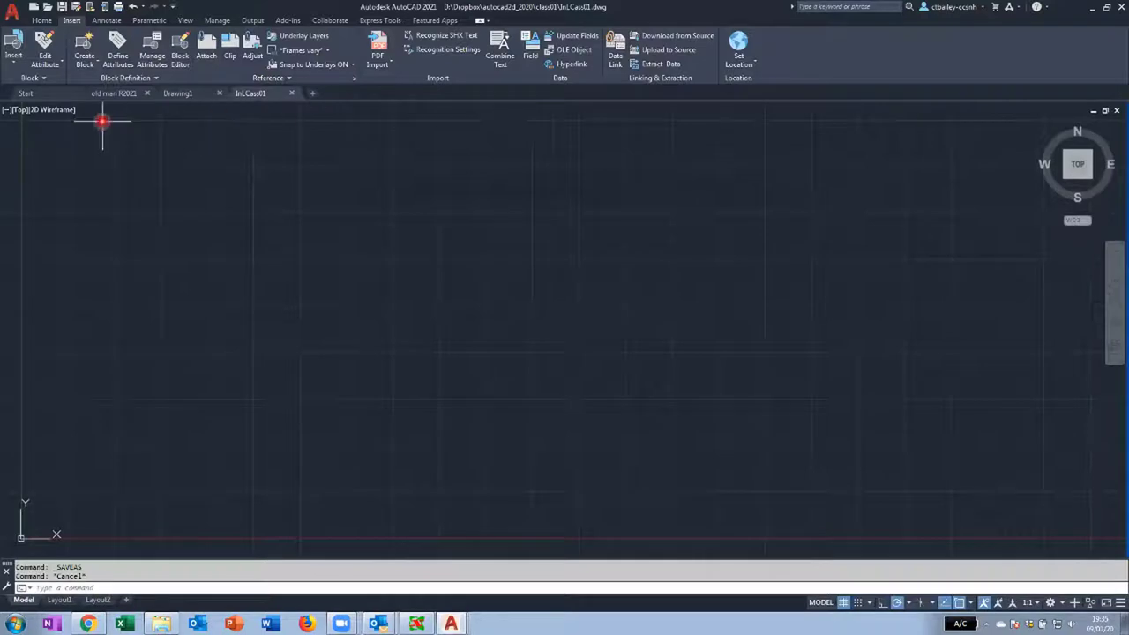
click(44, 20)
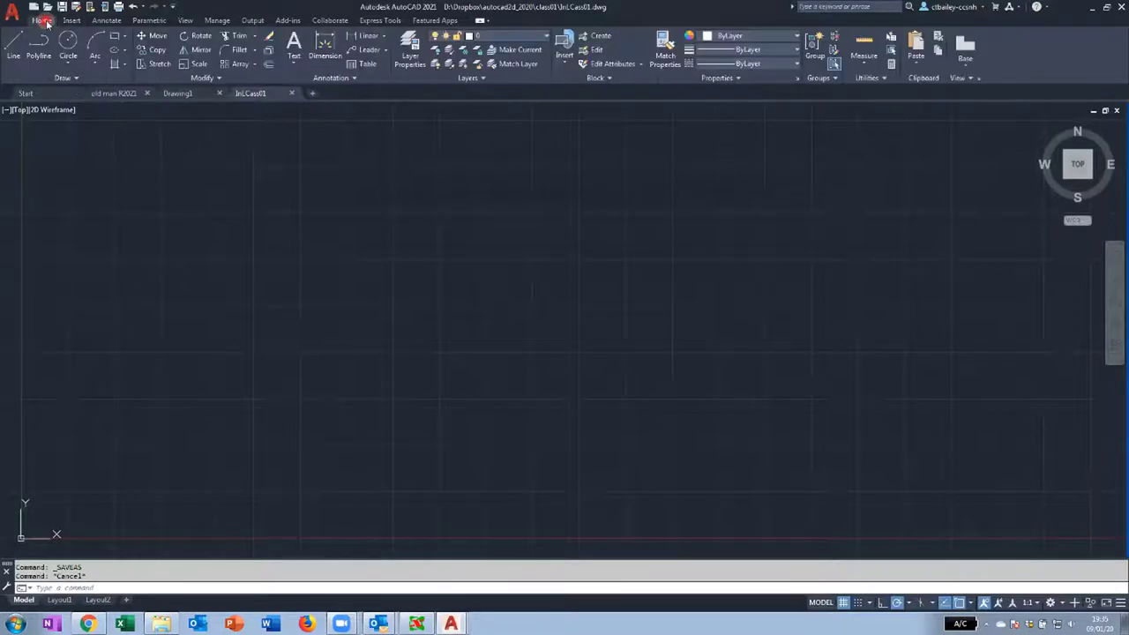
click(186, 20)
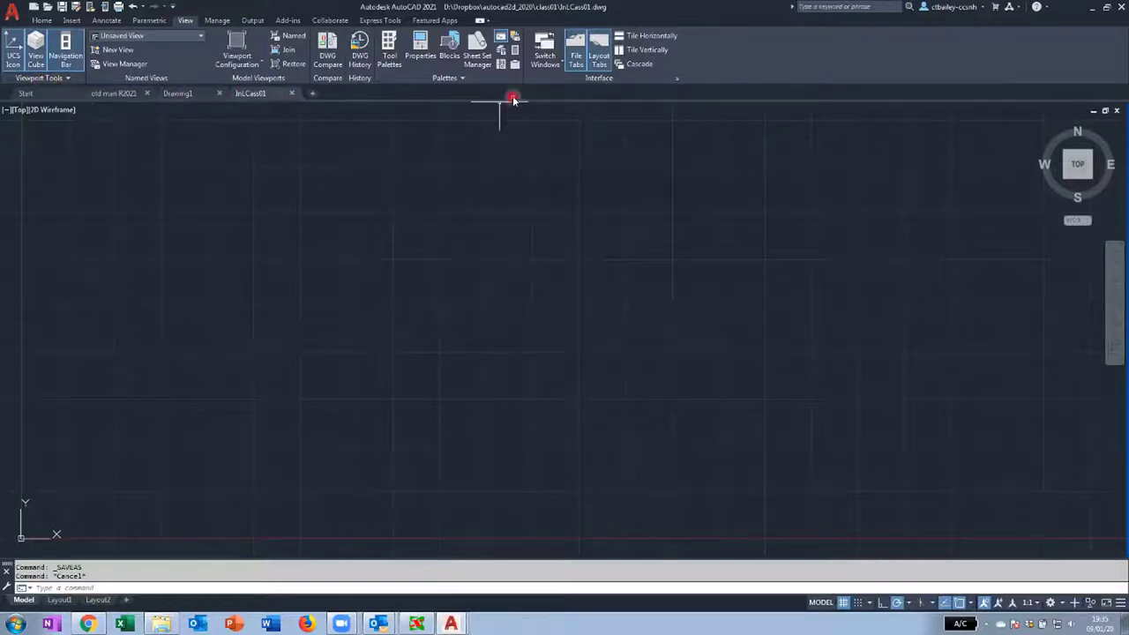
click(420, 53)
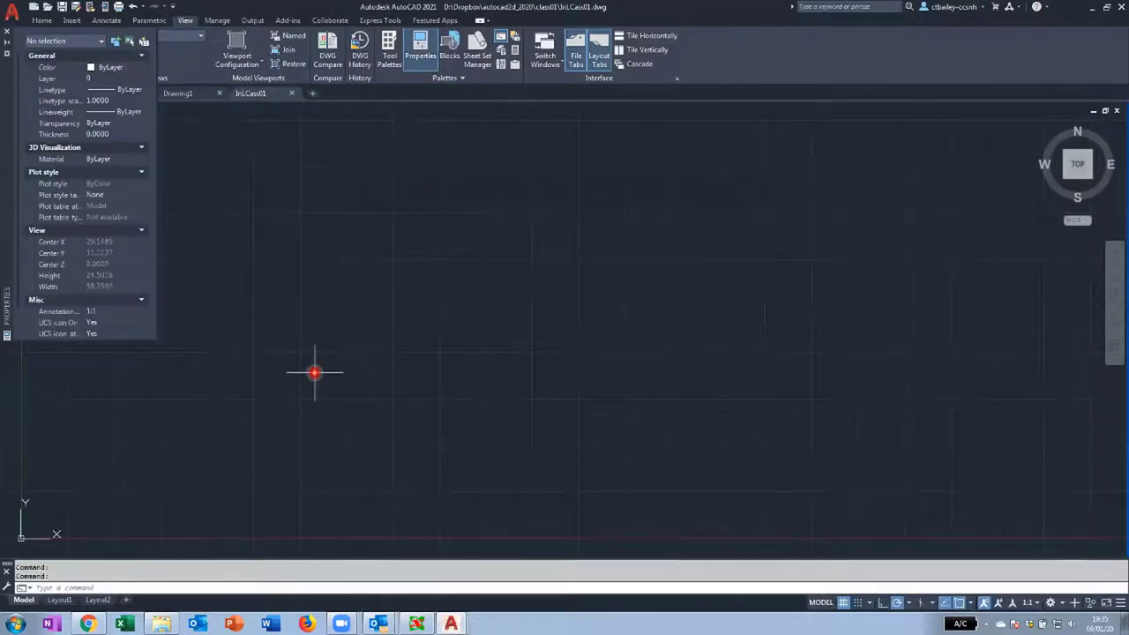
Step: Reopen the Properties palette and float it undocked over the drawing area
click(7, 38)
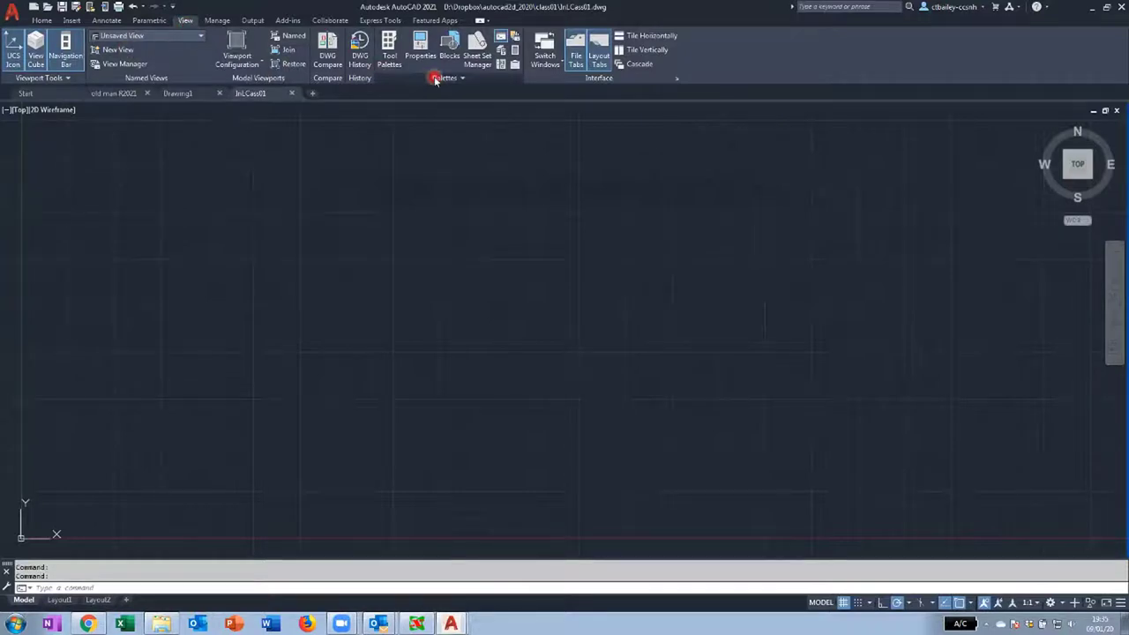
click(428, 51)
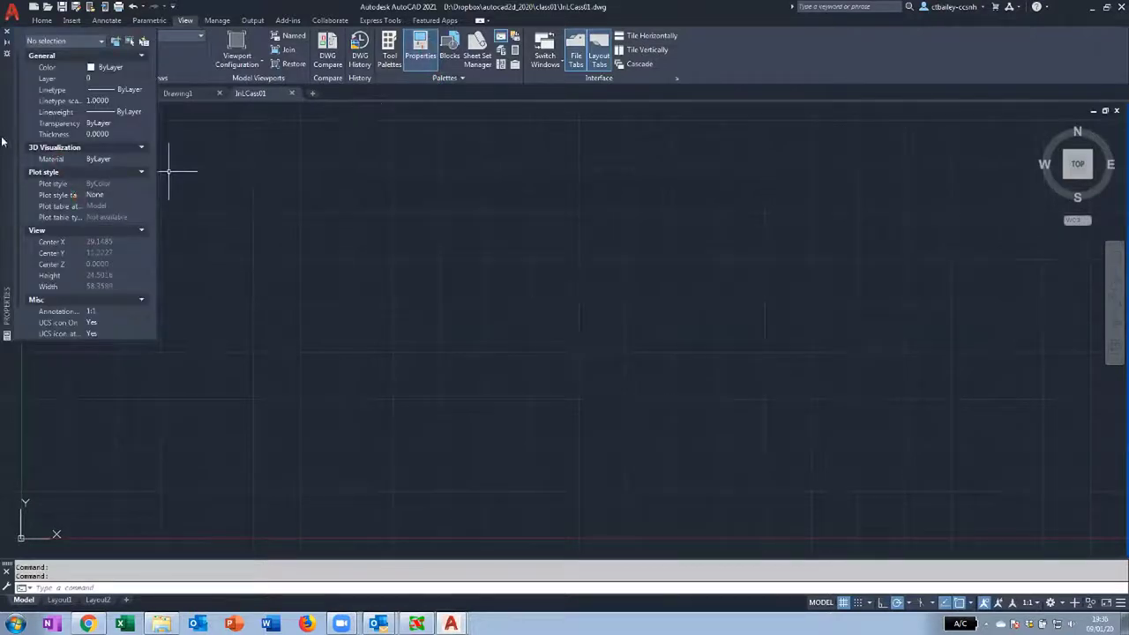
drag(152, 228, 148, 244)
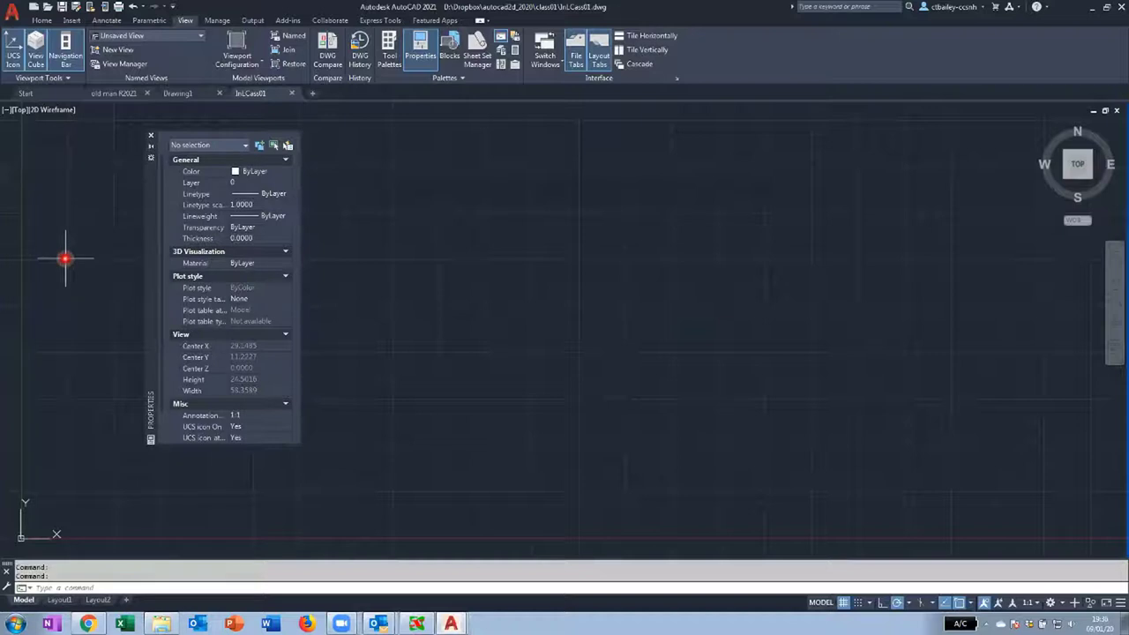
click(40, 586)
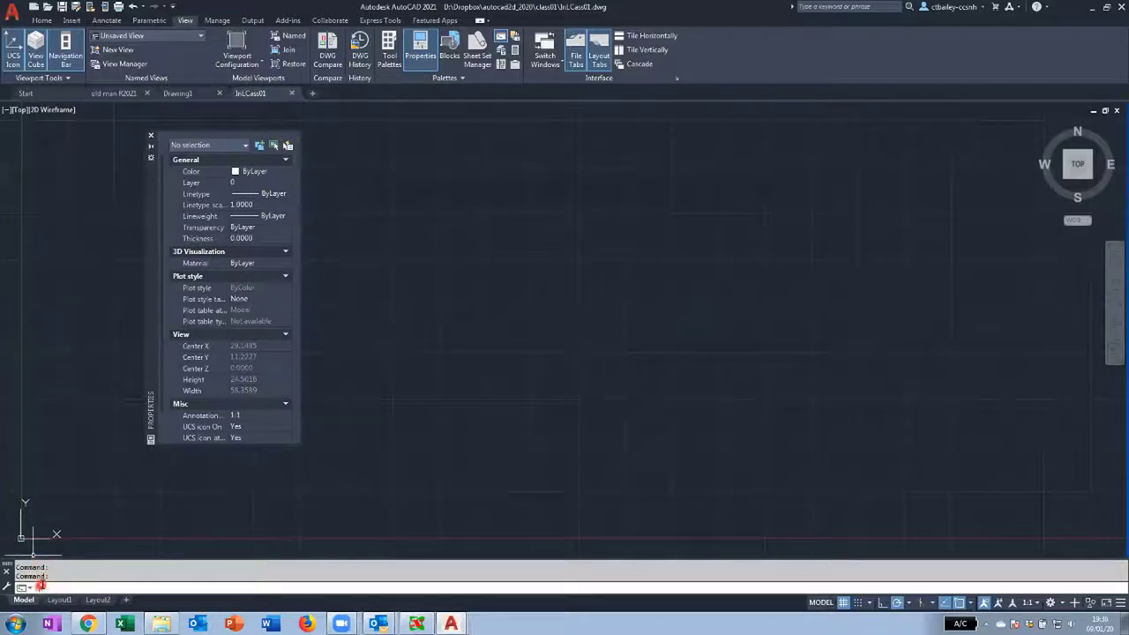
Step: Draw a line from 19.5268,13.0006 to 35.3260,8.3021 and select it to show its properties
text(l)
key(Return)
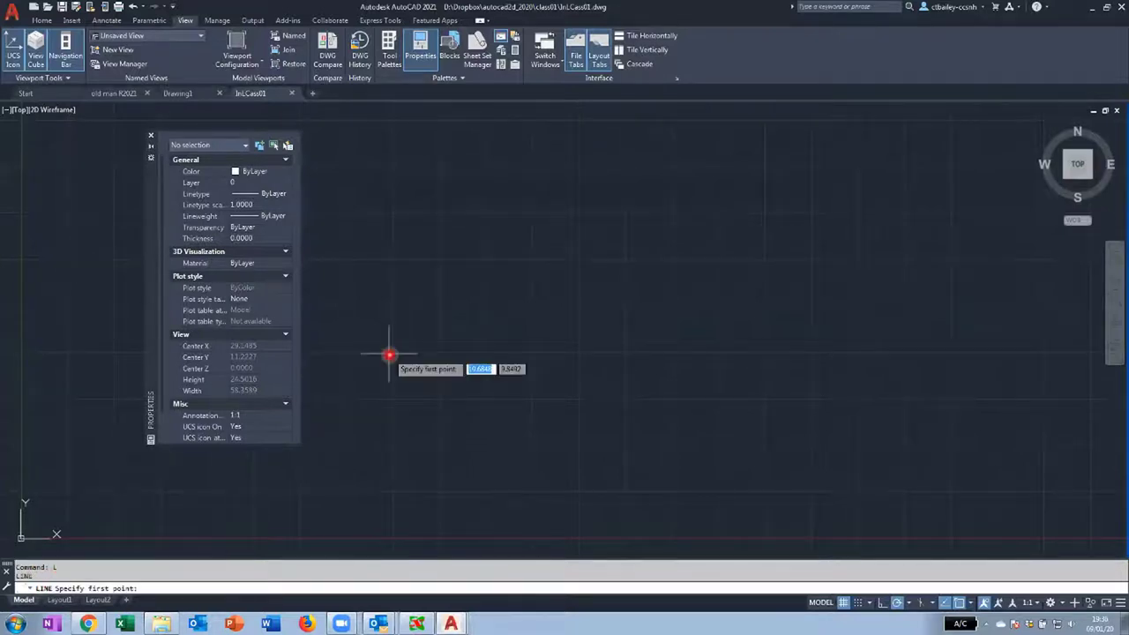
click(384, 298)
click(676, 383)
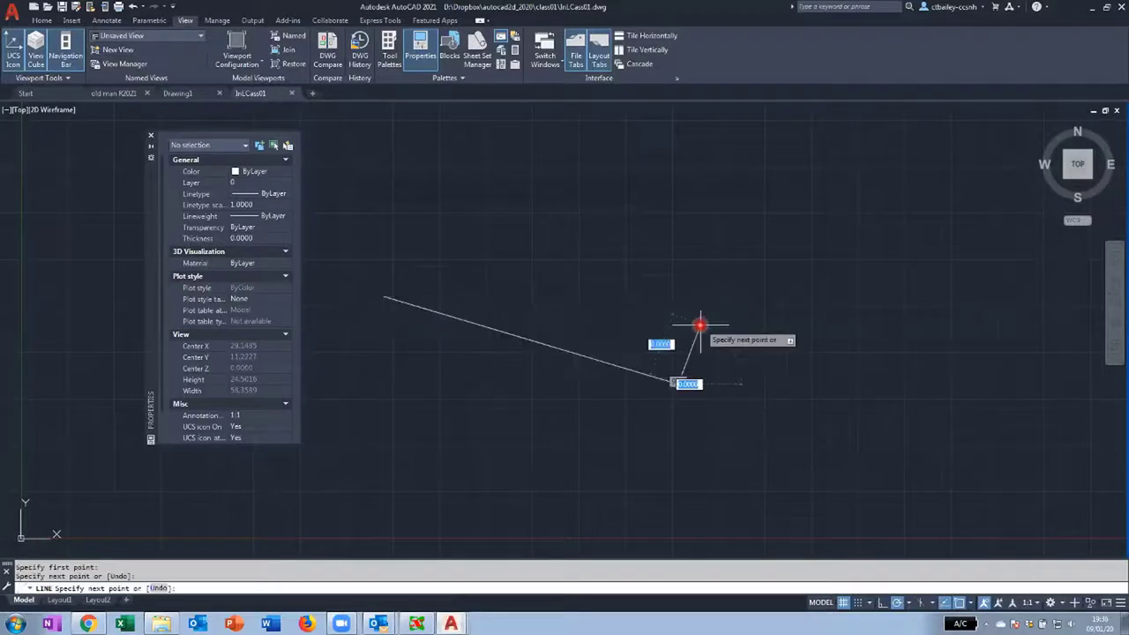
key(Escape)
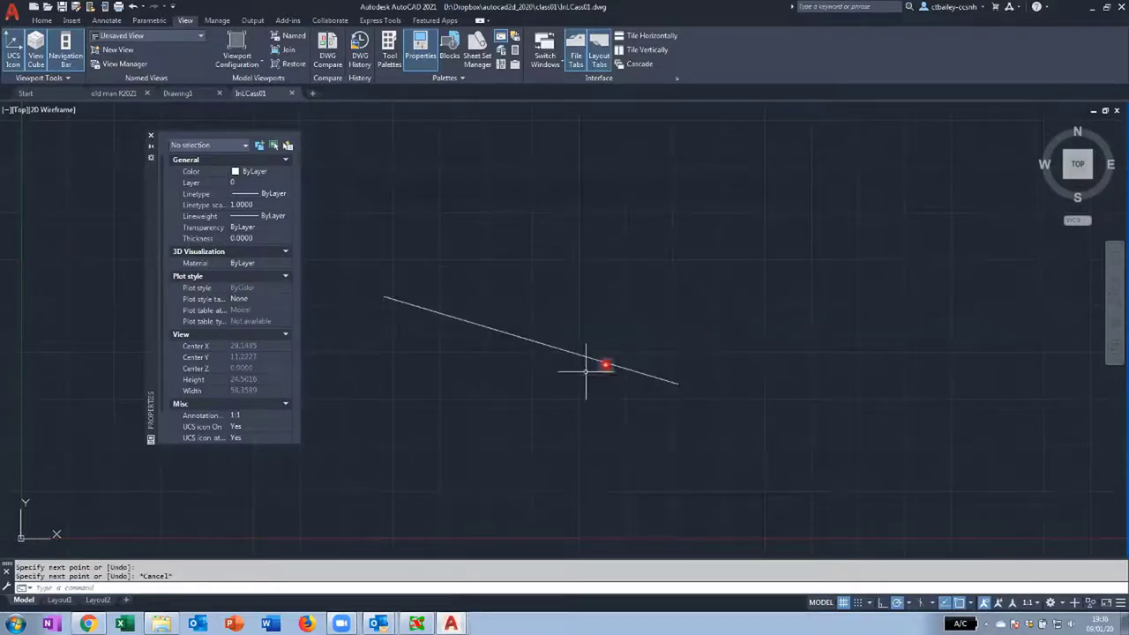
click(486, 327)
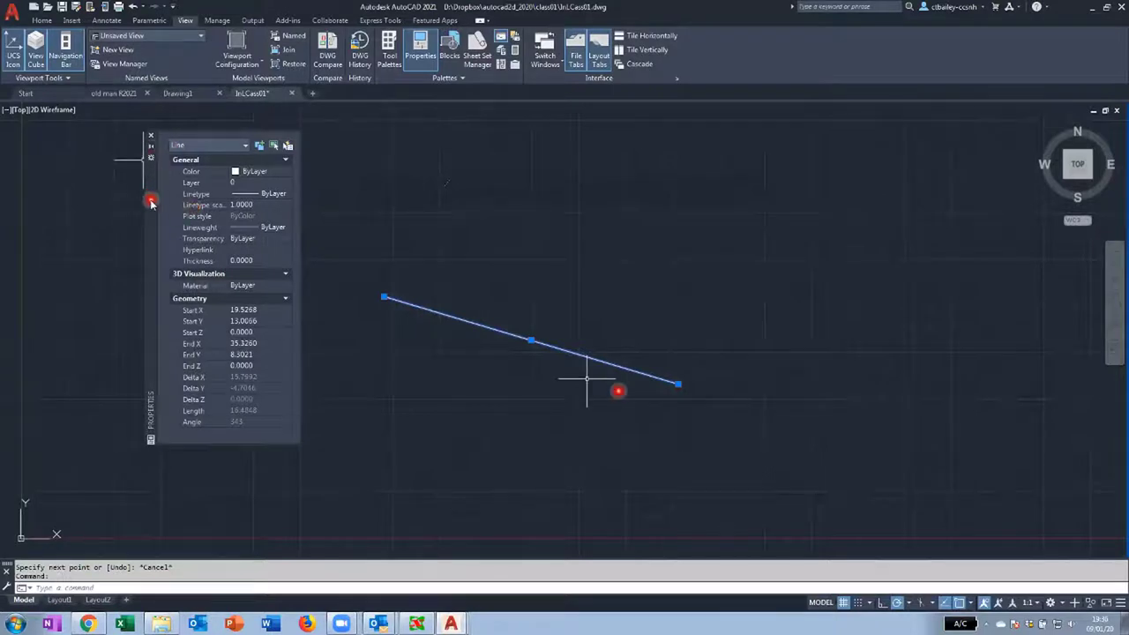
Step: Shift the floating Properties palette slightly and enlarge it from its bottom-left corner
drag(151, 200, 172, 222)
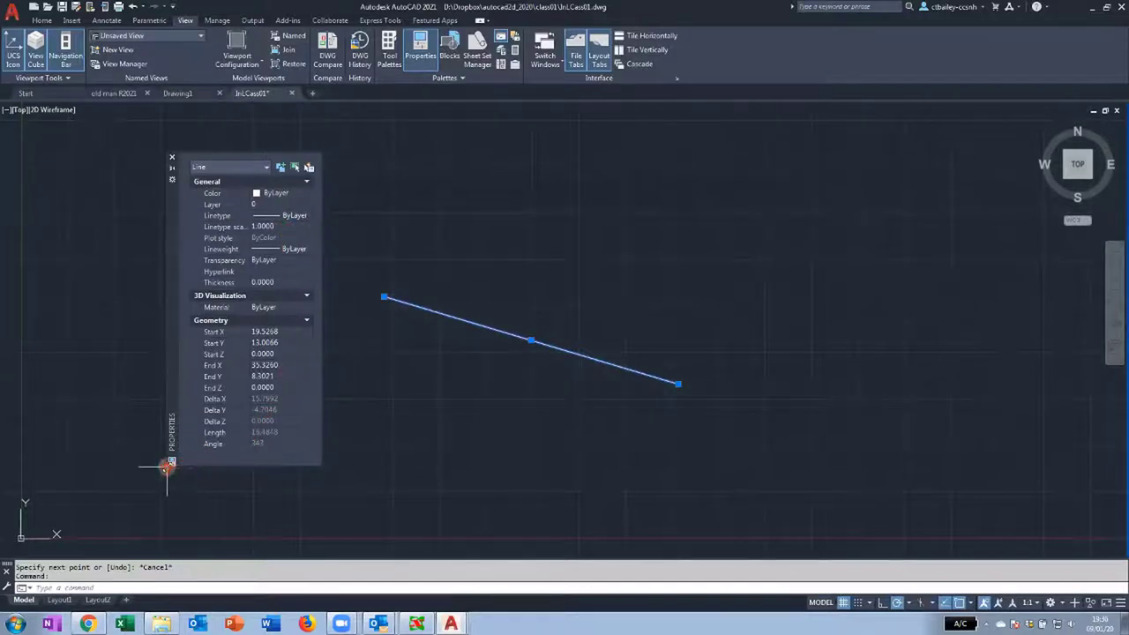
drag(167, 468, 66, 509)
key(Escape)
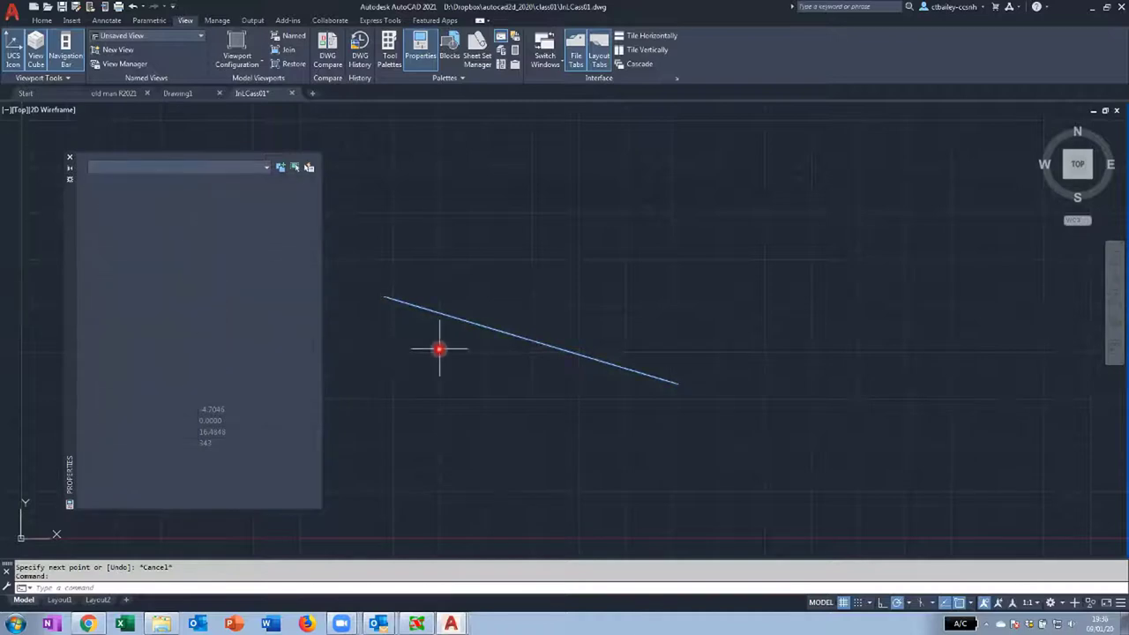
key(Escape)
key(Escape)
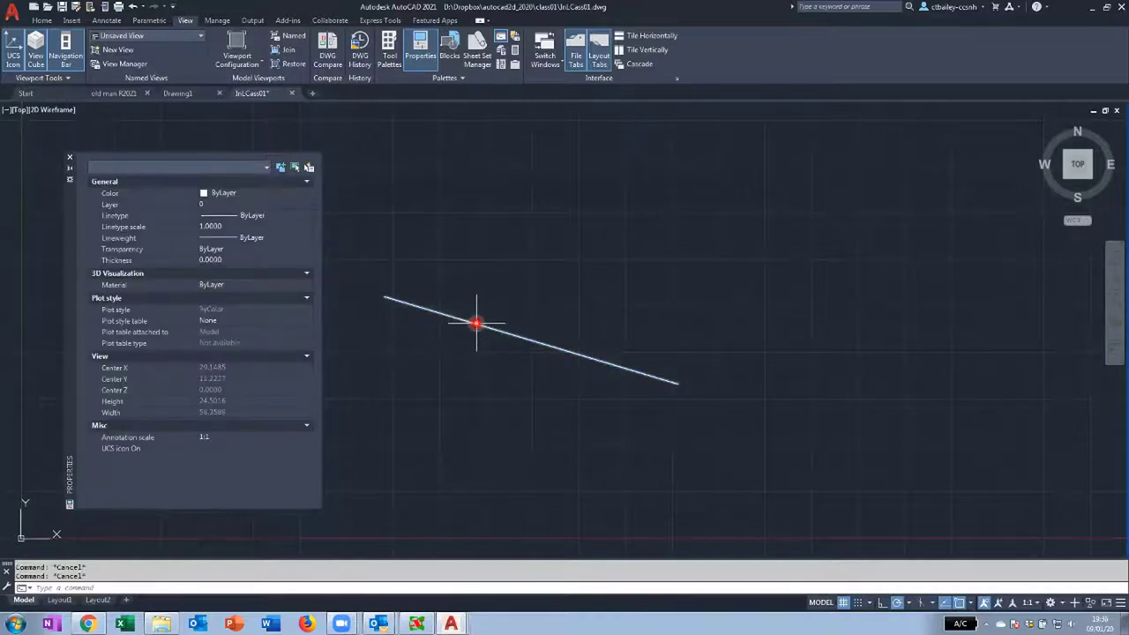
Step: Select and deselect the line repeatedly to review its geometry, including the 16.4848 length
mouse_move(476, 323)
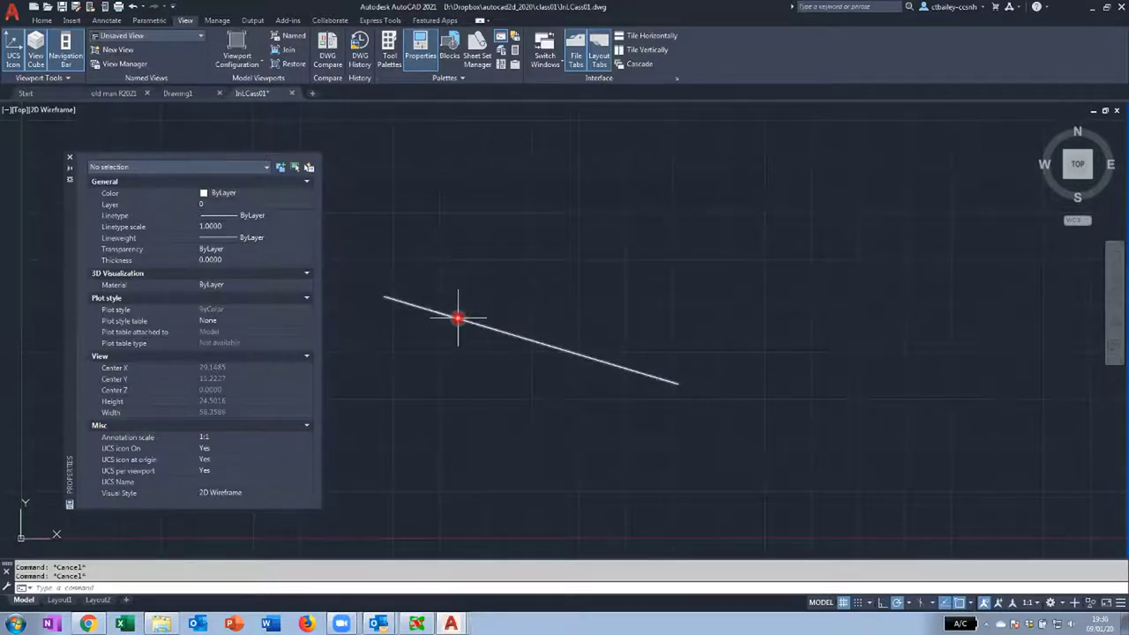
click(457, 317)
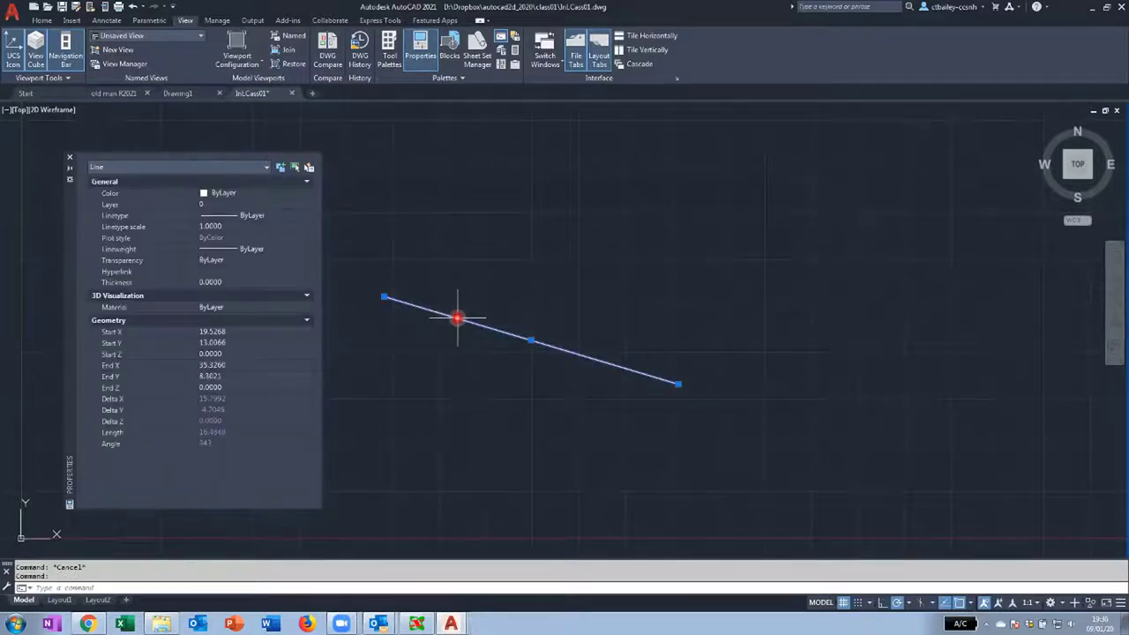
key(Escape)
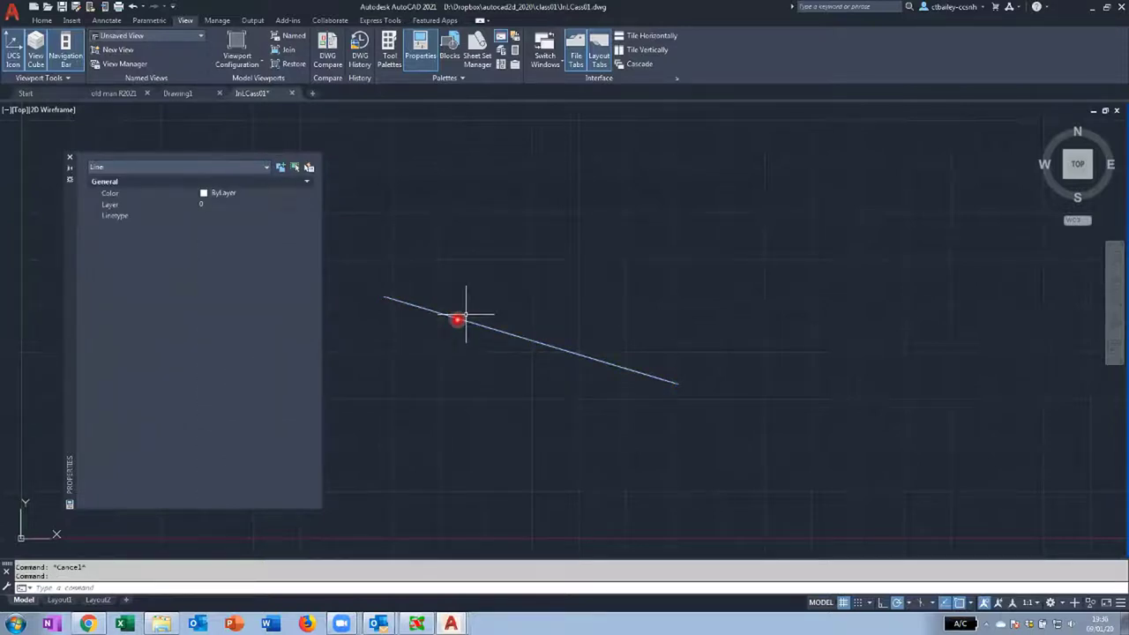
click(453, 317)
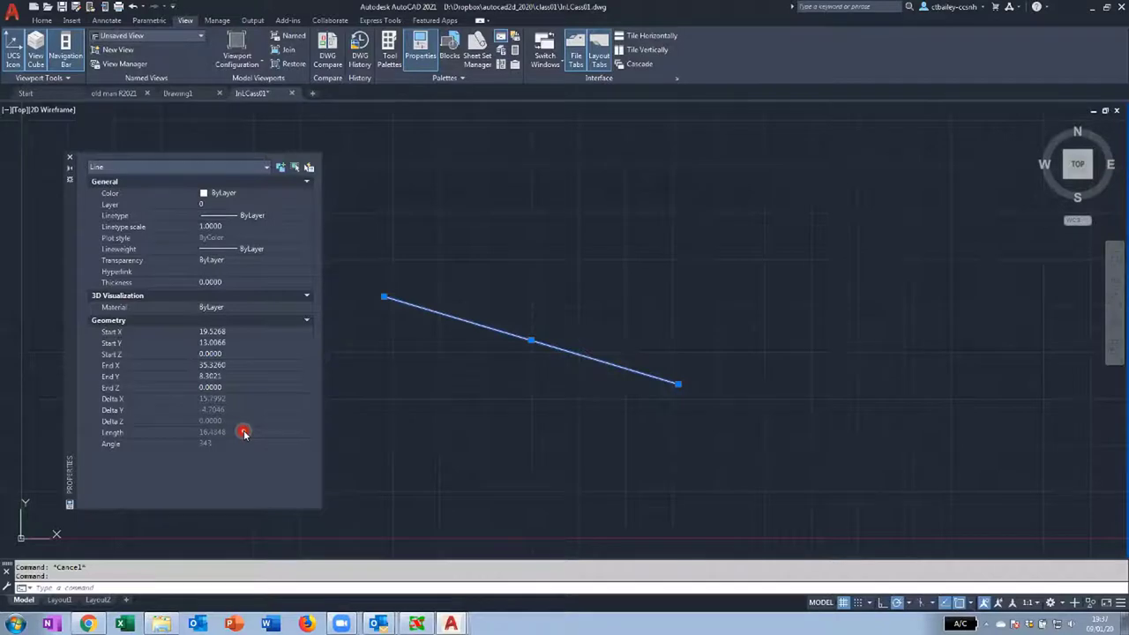
click(586, 351)
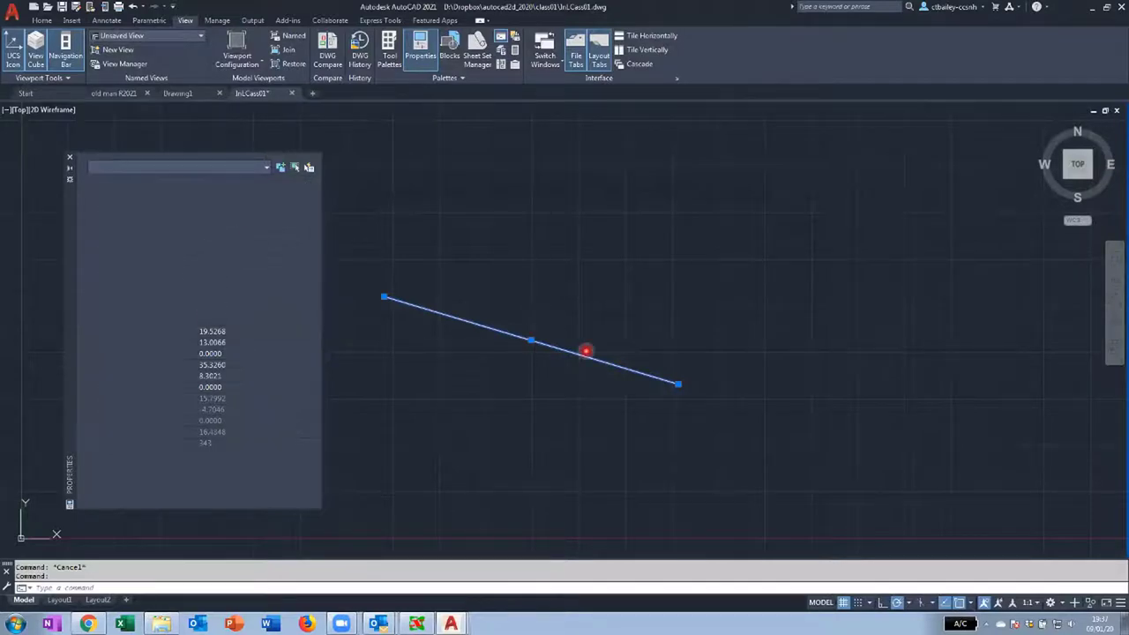
key(Escape)
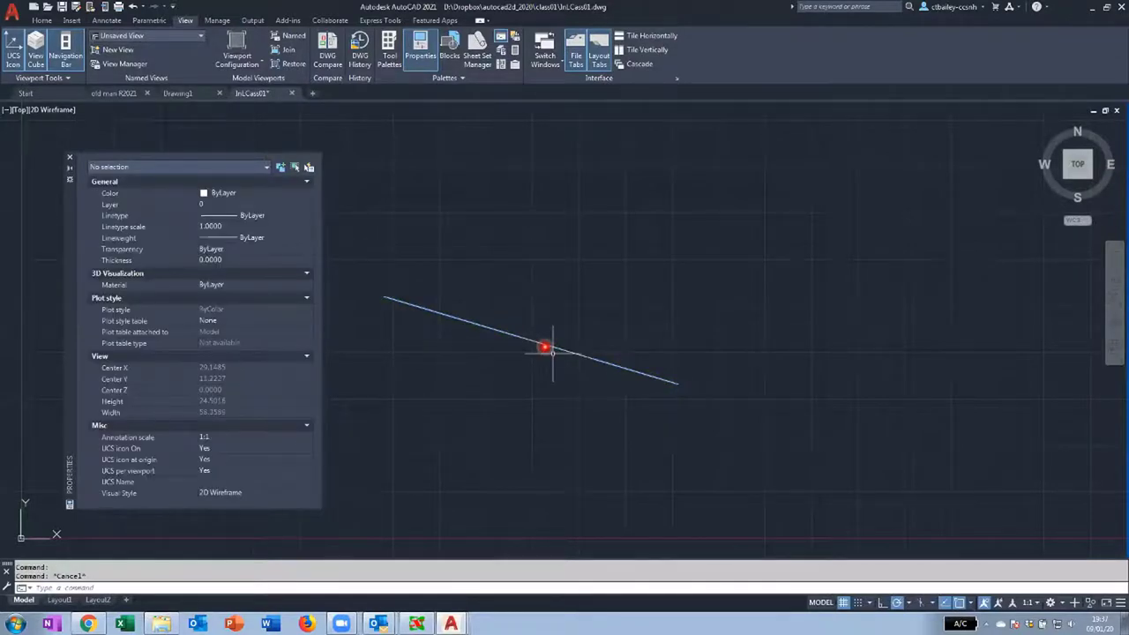
click(538, 343)
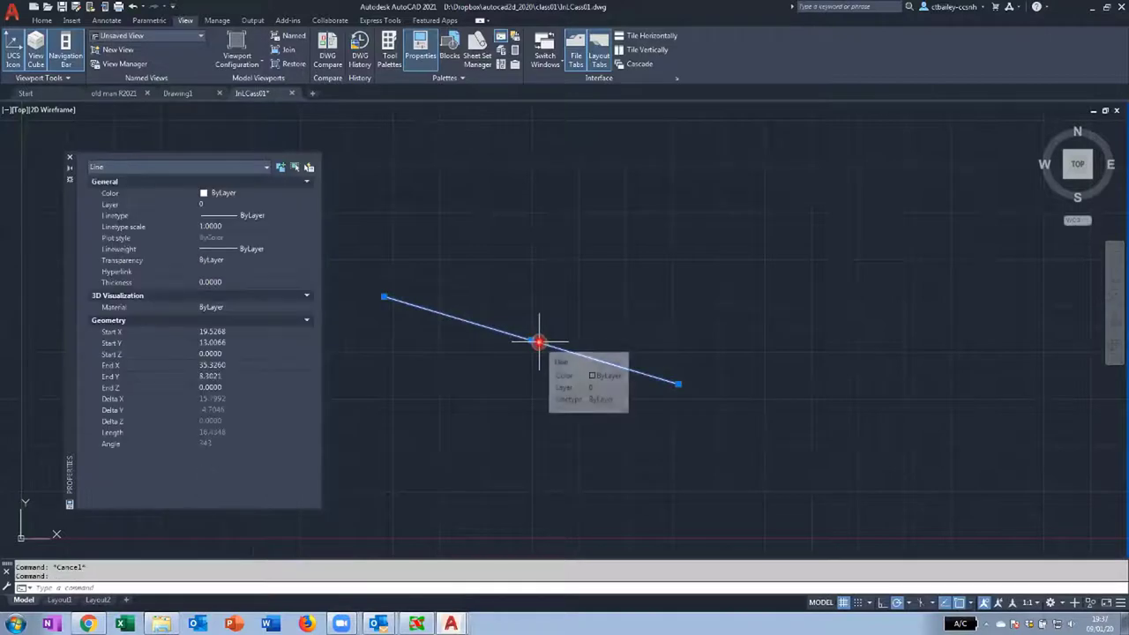
key(Escape)
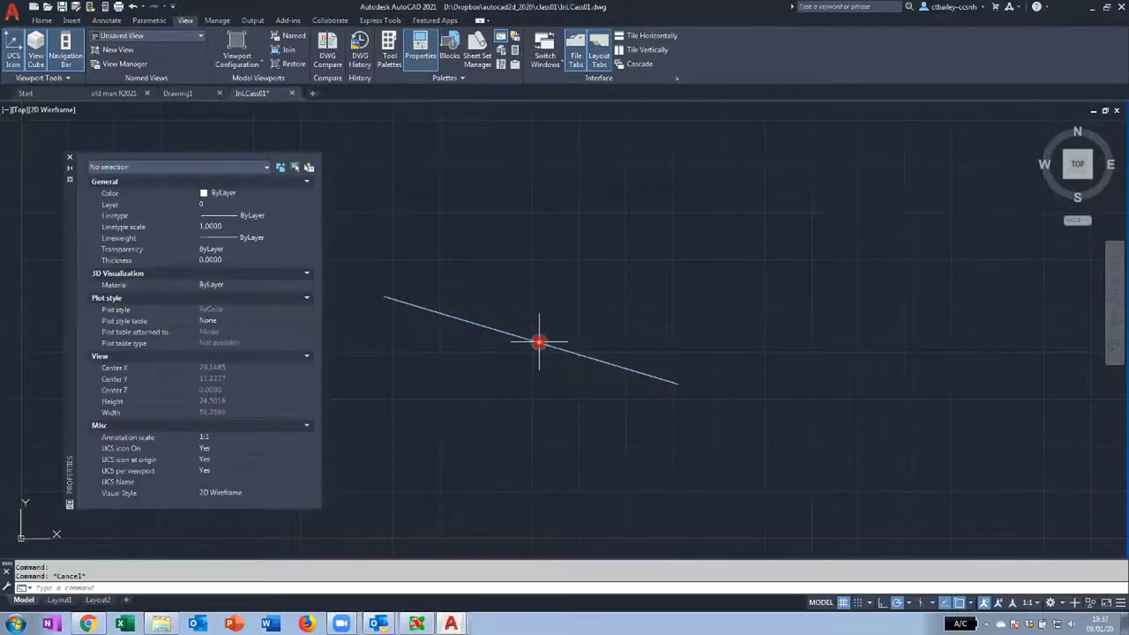
click(538, 342)
key(Escape)
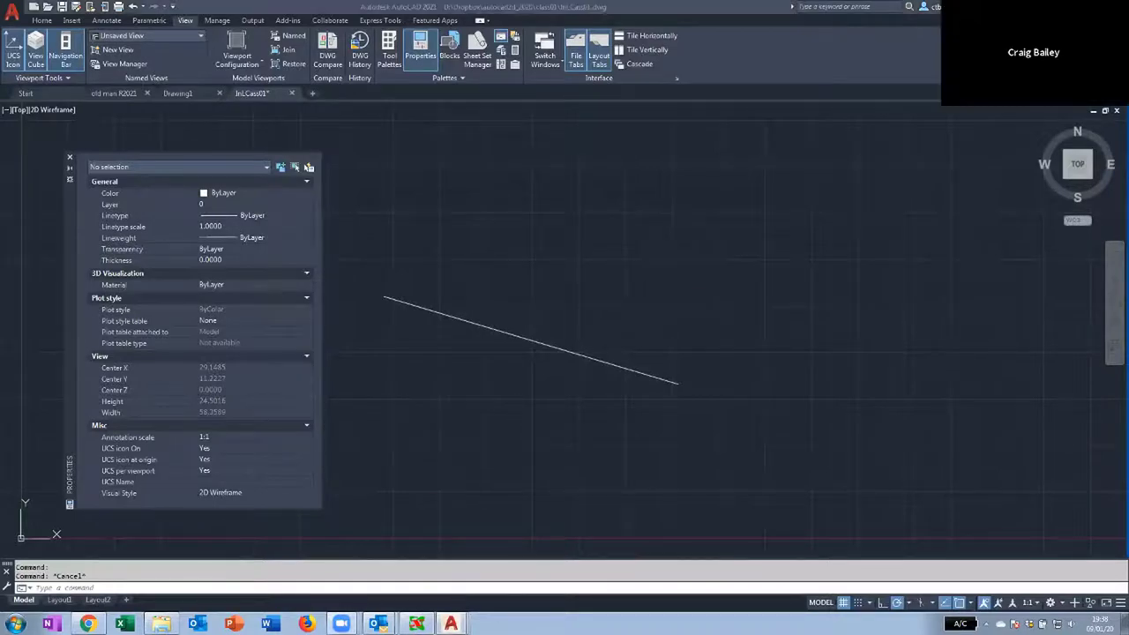
click(870, 24)
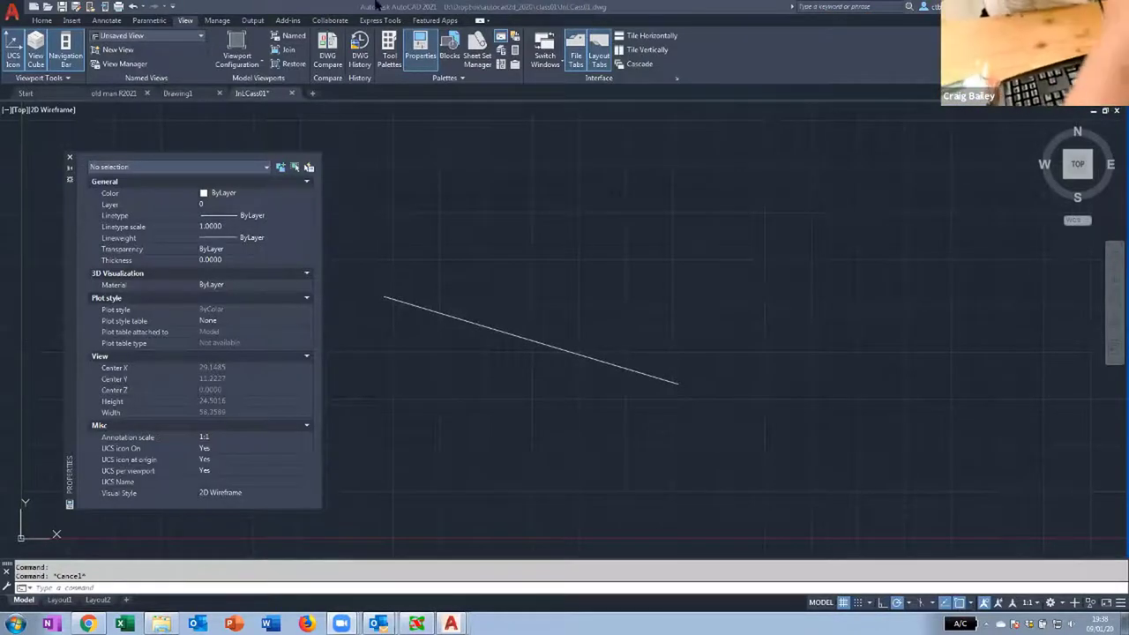
drag(231, 184, 167, 226)
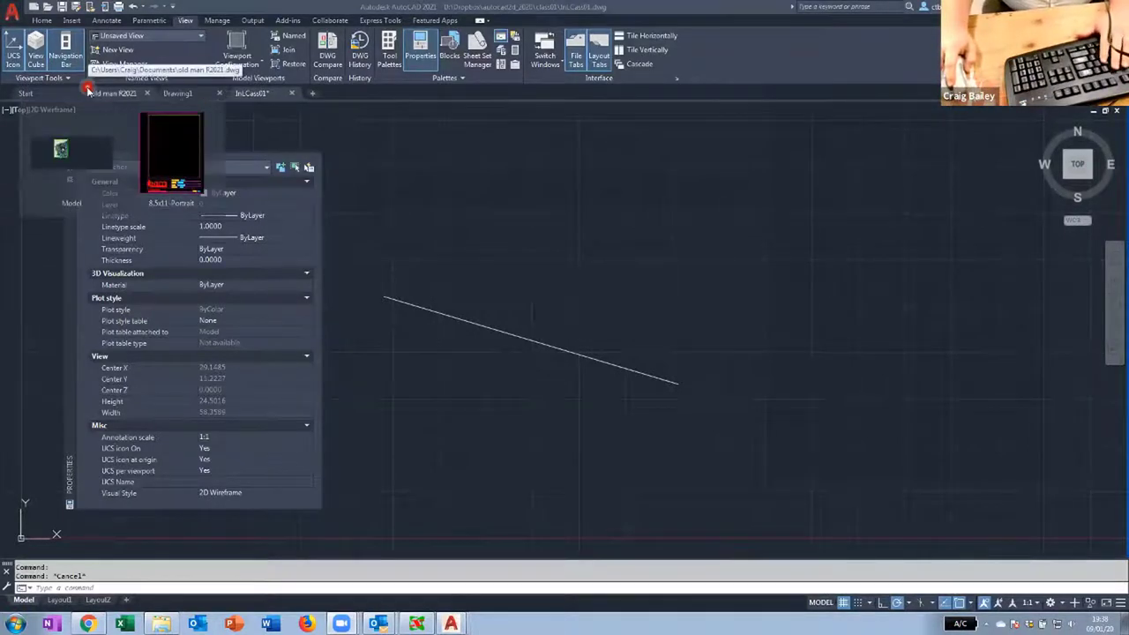
click(570, 129)
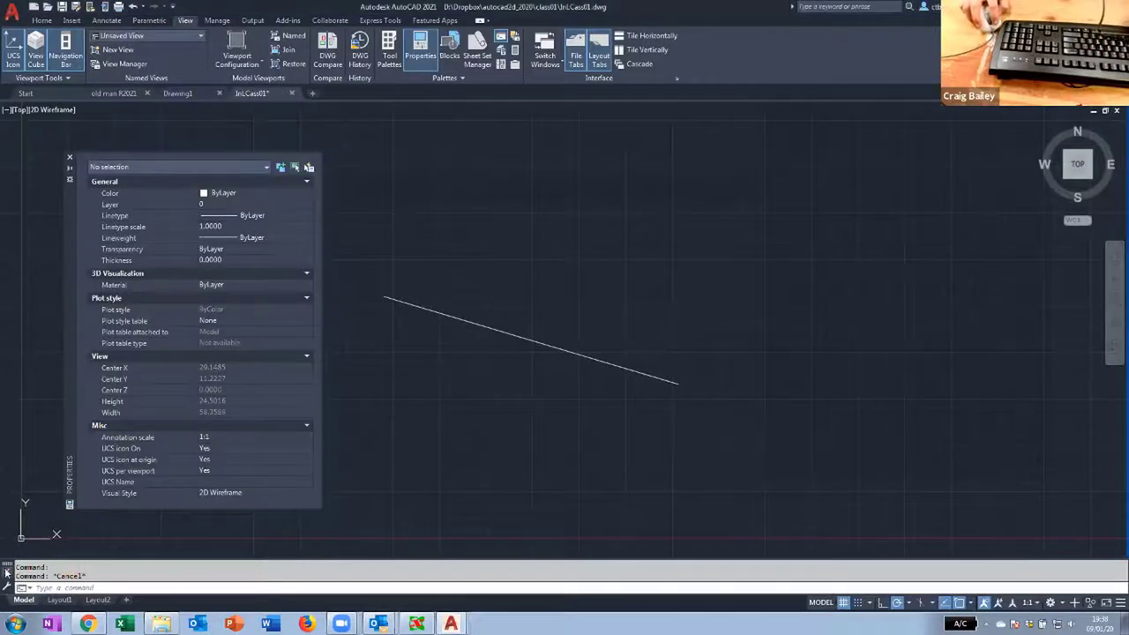
Step: Undock the command line and float it higher over the drawing
drag(5, 572, 179, 474)
mouse_move(179, 472)
mouse_down()
mouse_move(353, 424)
mouse_move(288, 476)
mouse_up()
key(Escape)
key(Escape)
key(Escape)
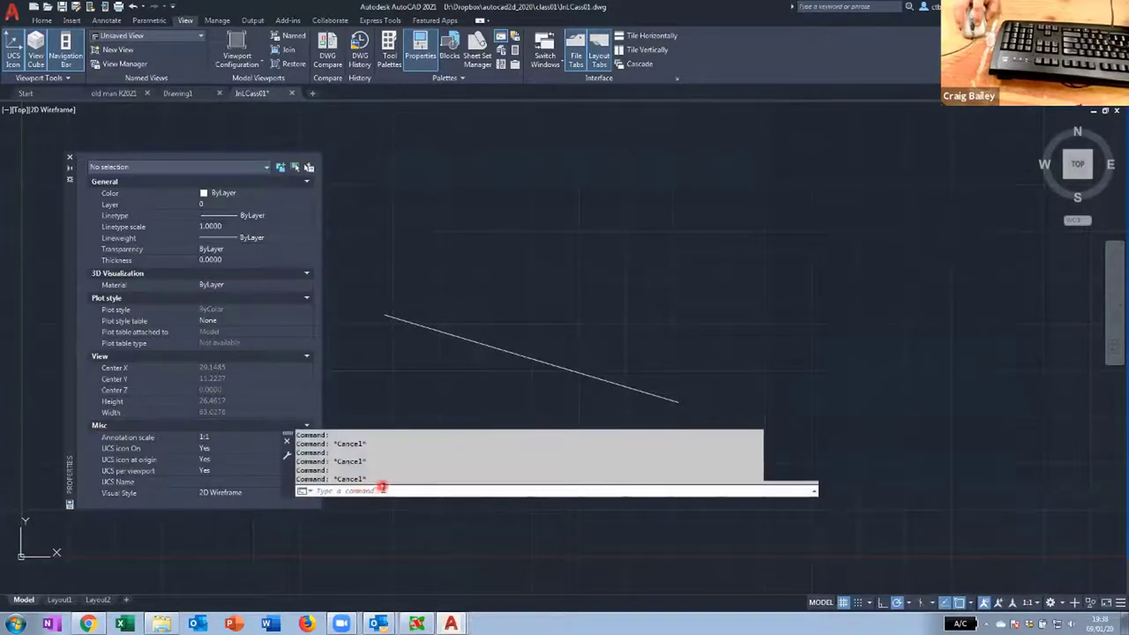
click(380, 491)
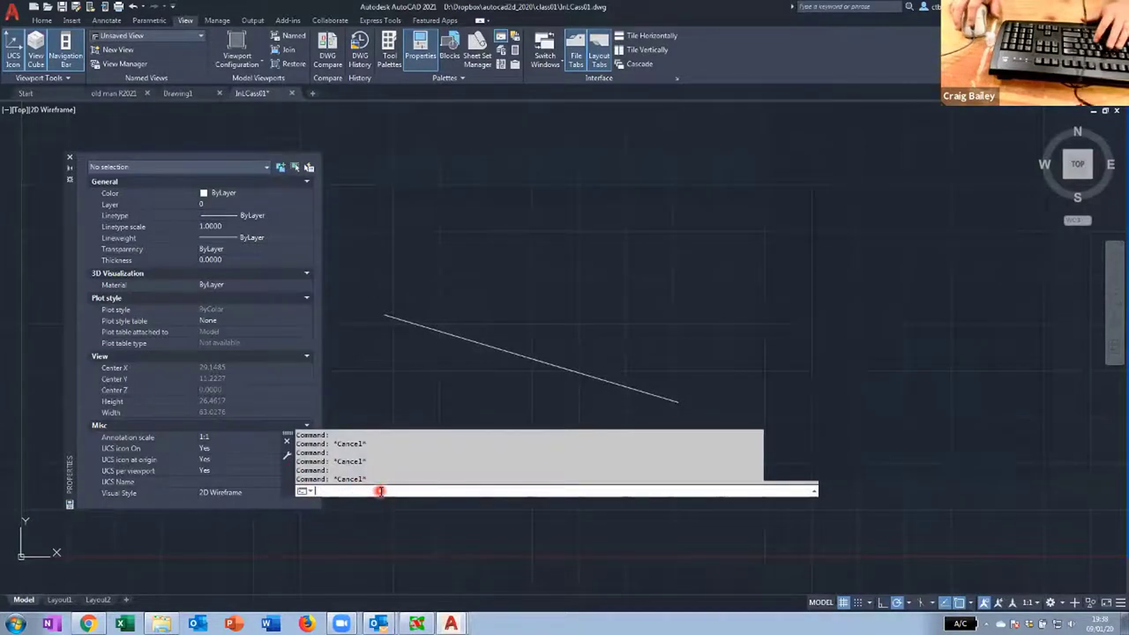
Step: Draw three connected line segments forming an open shape above the sloping line
text(L)
key(Return)
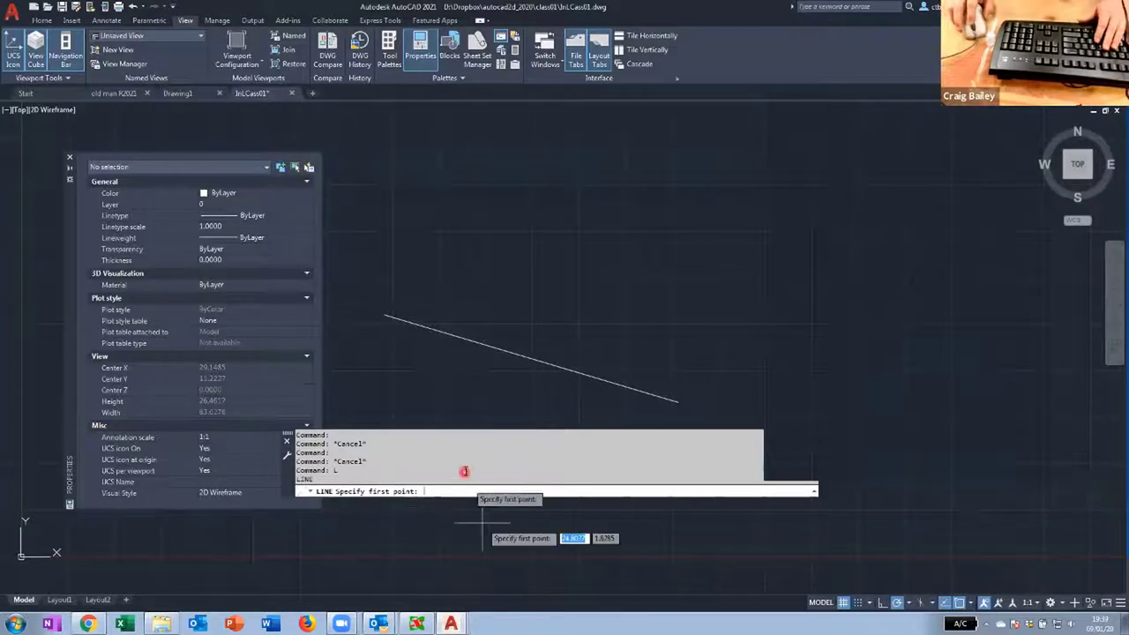
click(450, 262)
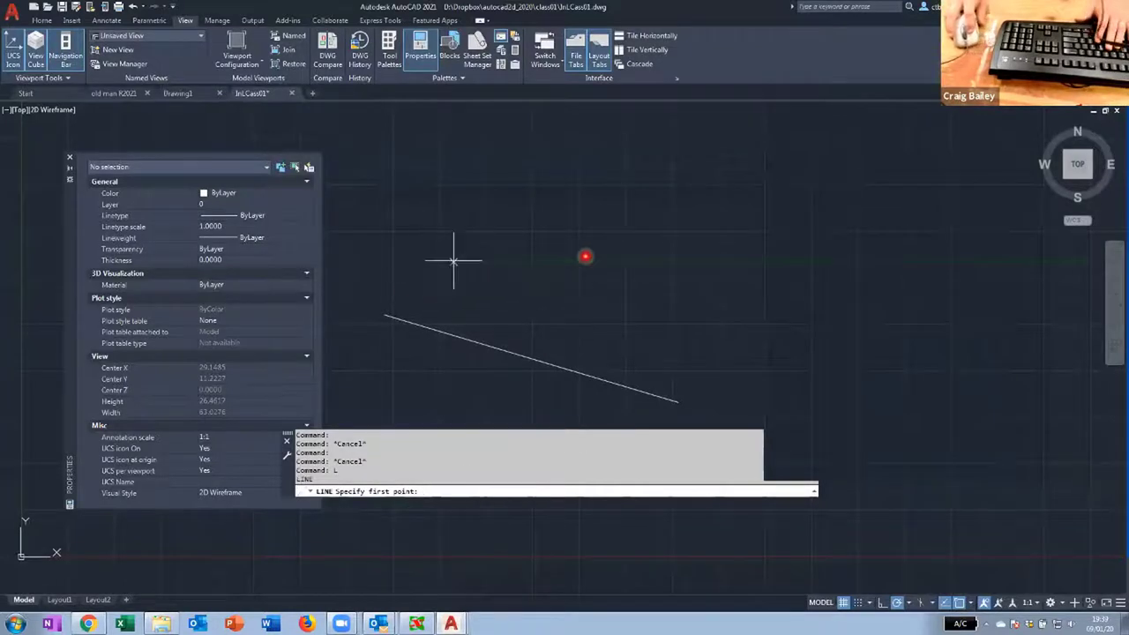
click(660, 254)
click(641, 344)
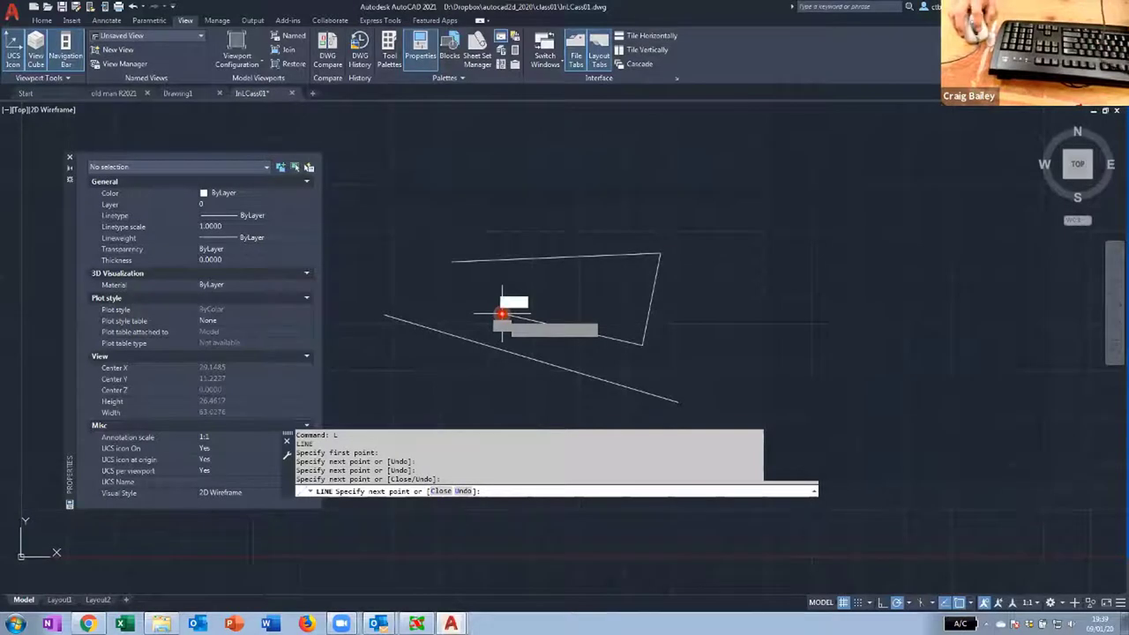
click(501, 314)
key(Escape)
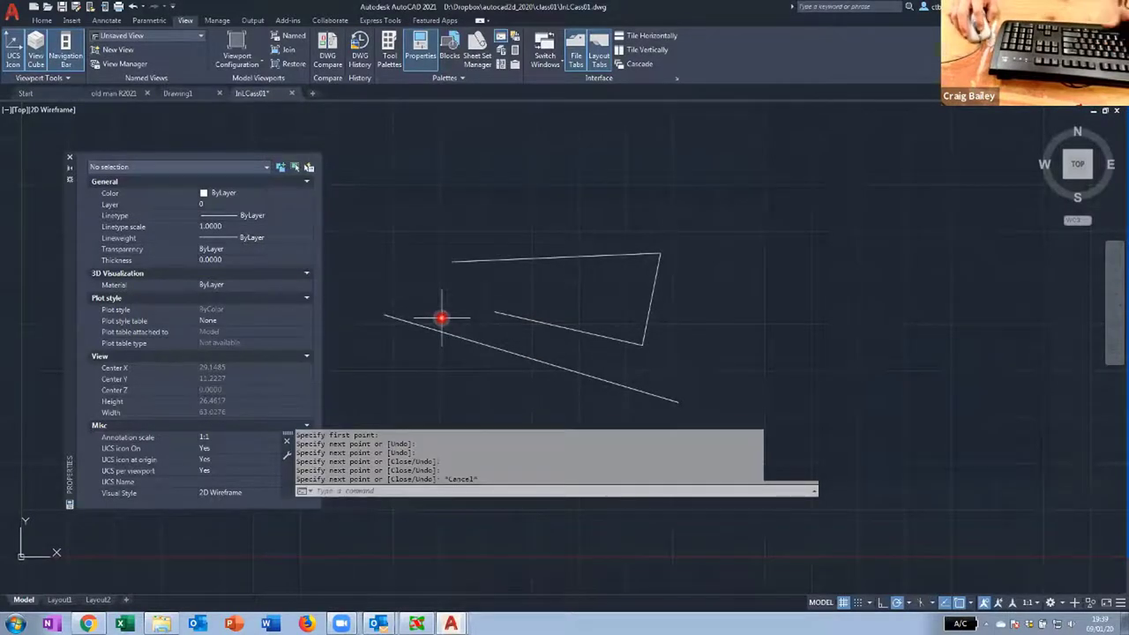
text(erase)
key(Return)
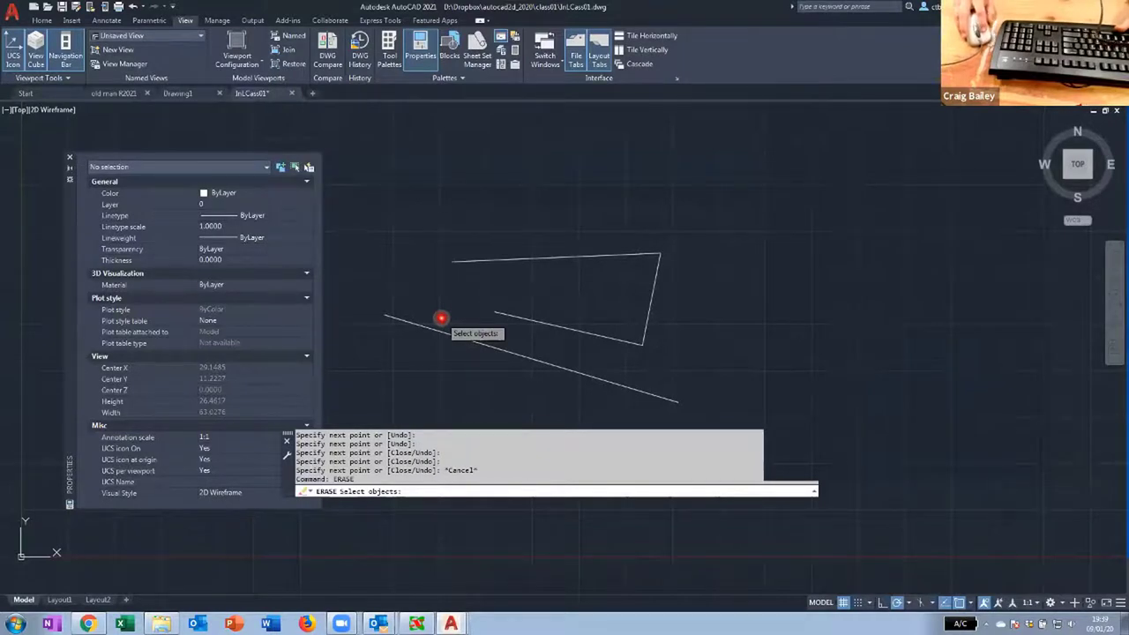
Step: Erase the top and middle lines with a window, then window-select the remaining steep line and dash
click(441, 317)
click(512, 247)
key(Return)
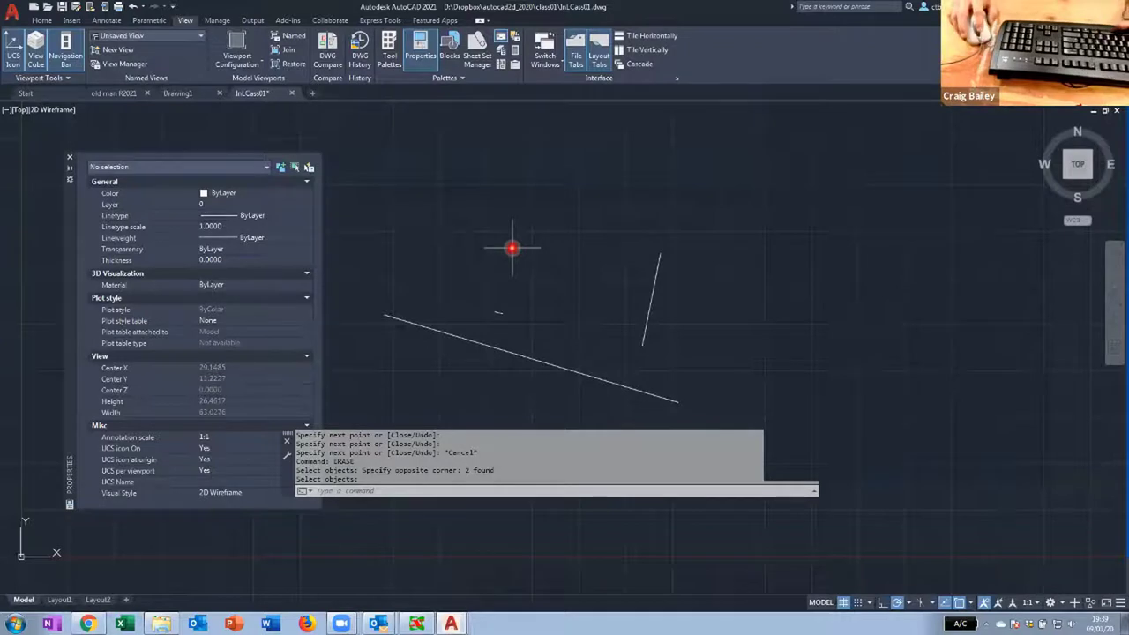
text(ed)
key(Return)
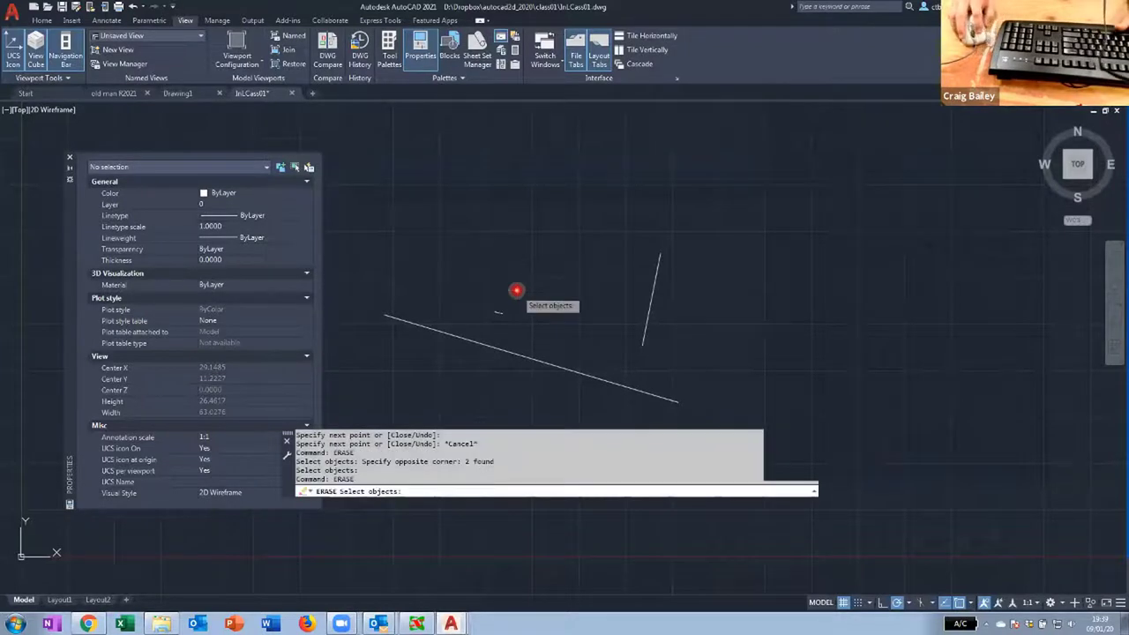
click(663, 262)
click(665, 263)
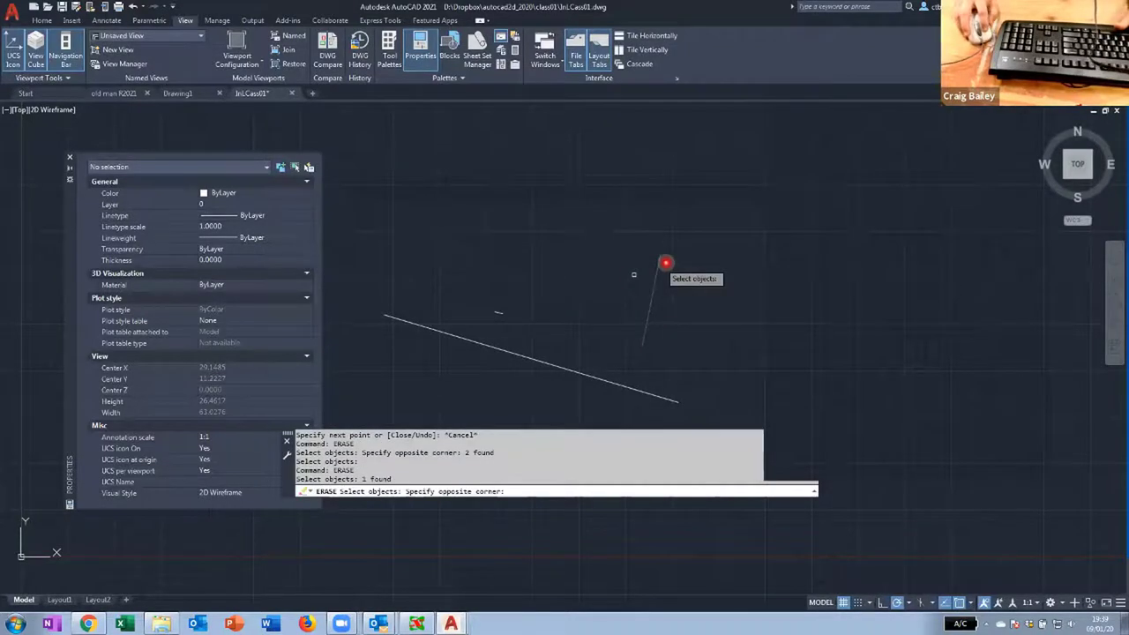
click(483, 315)
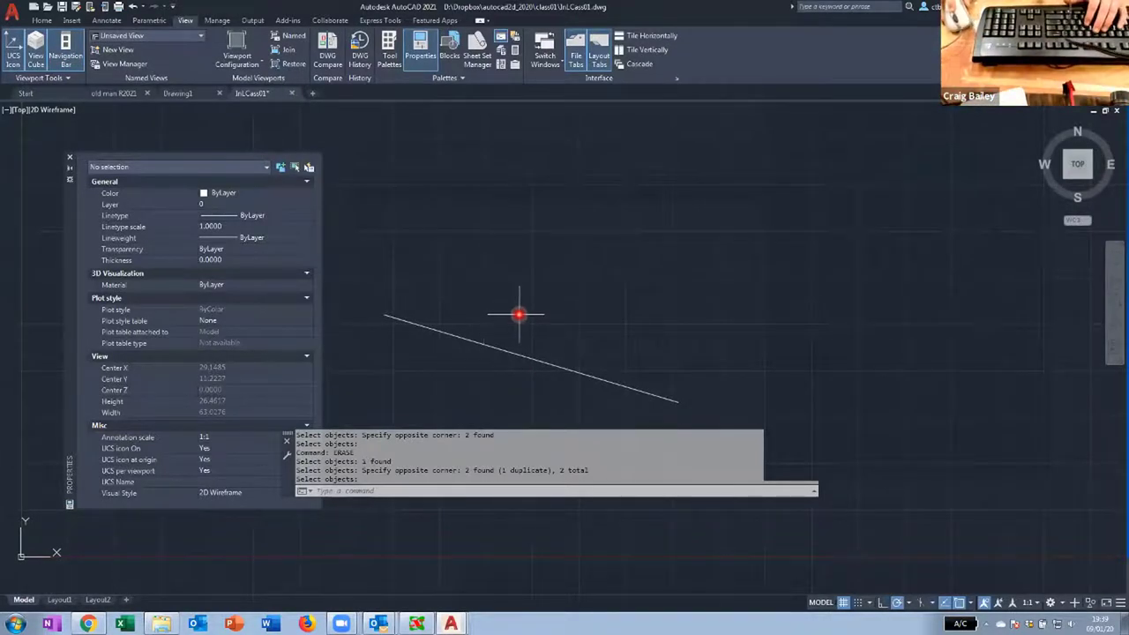
Step: Erase the diagonal sloping line with a crossing window, leaving model space empty
text(era)
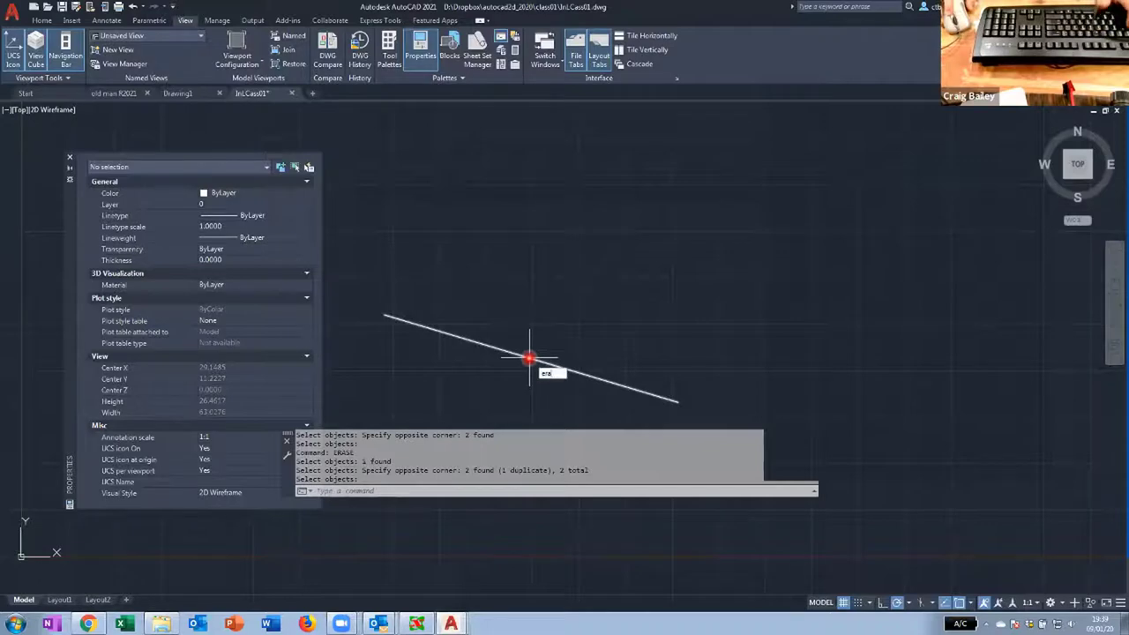
key(Return)
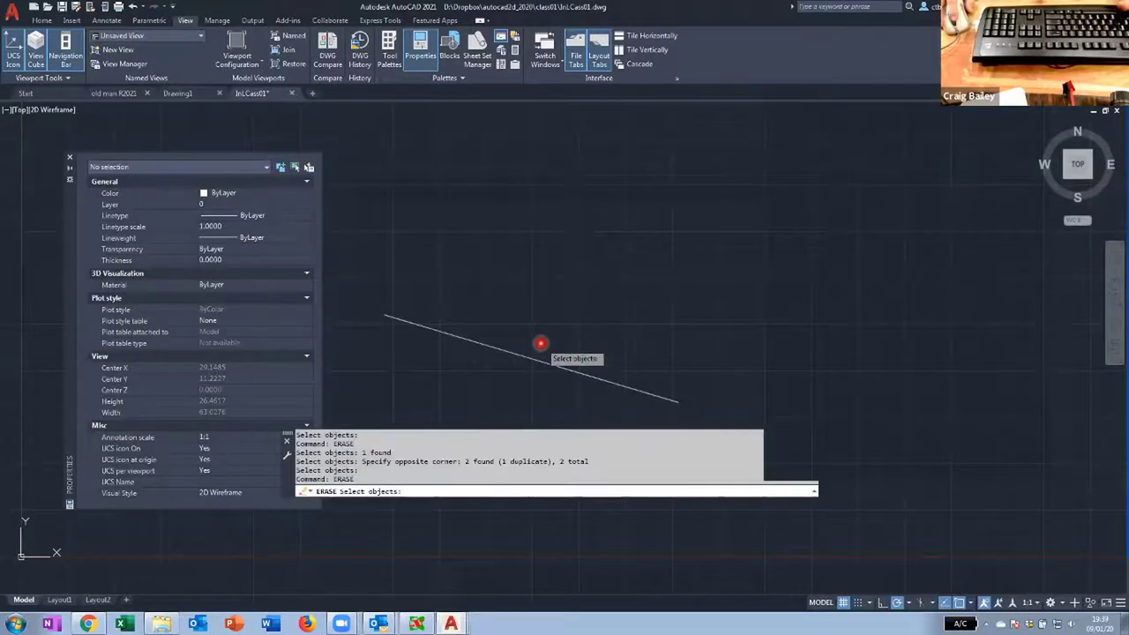
key(Escape)
key(Escape)
text(e)
key(Return)
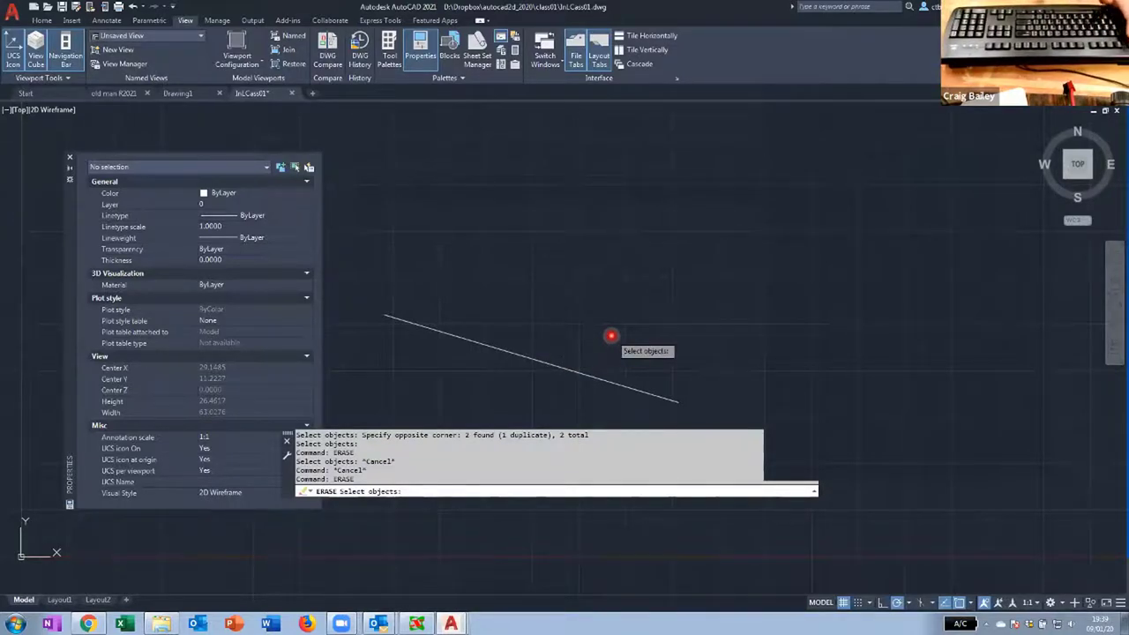
key(Escape)
key(Escape)
text(erase)
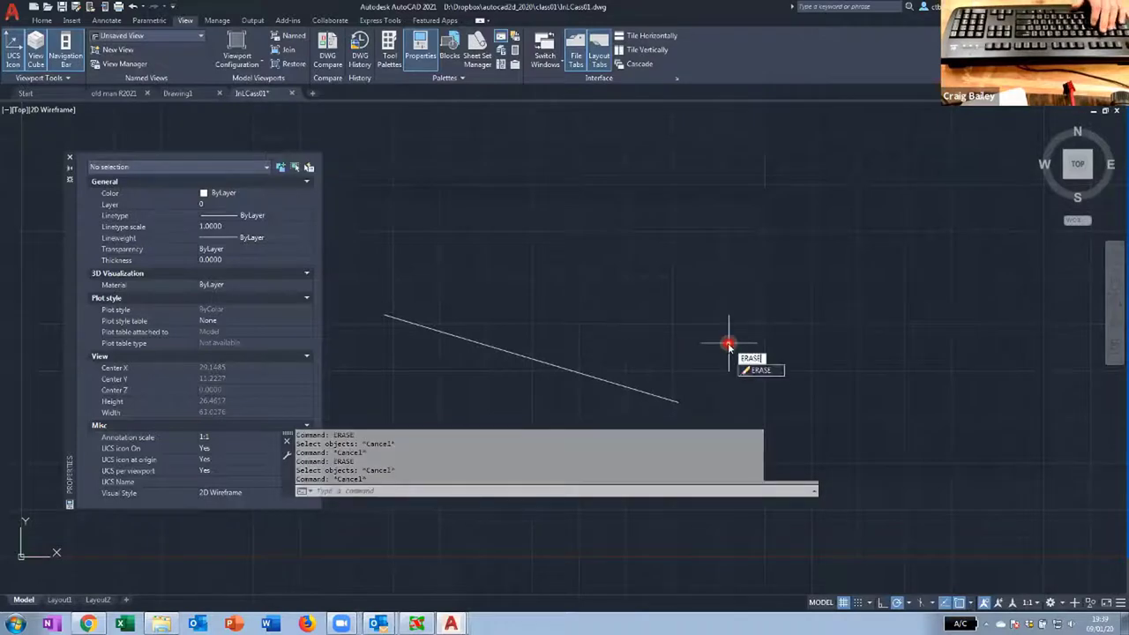
key(Return)
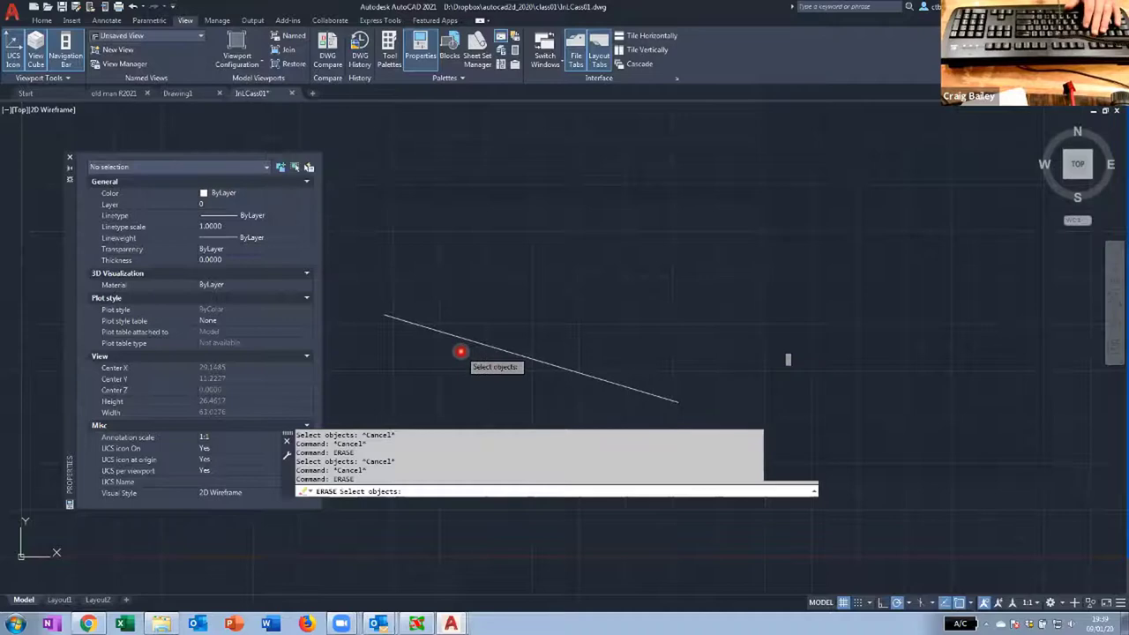
click(491, 308)
click(421, 351)
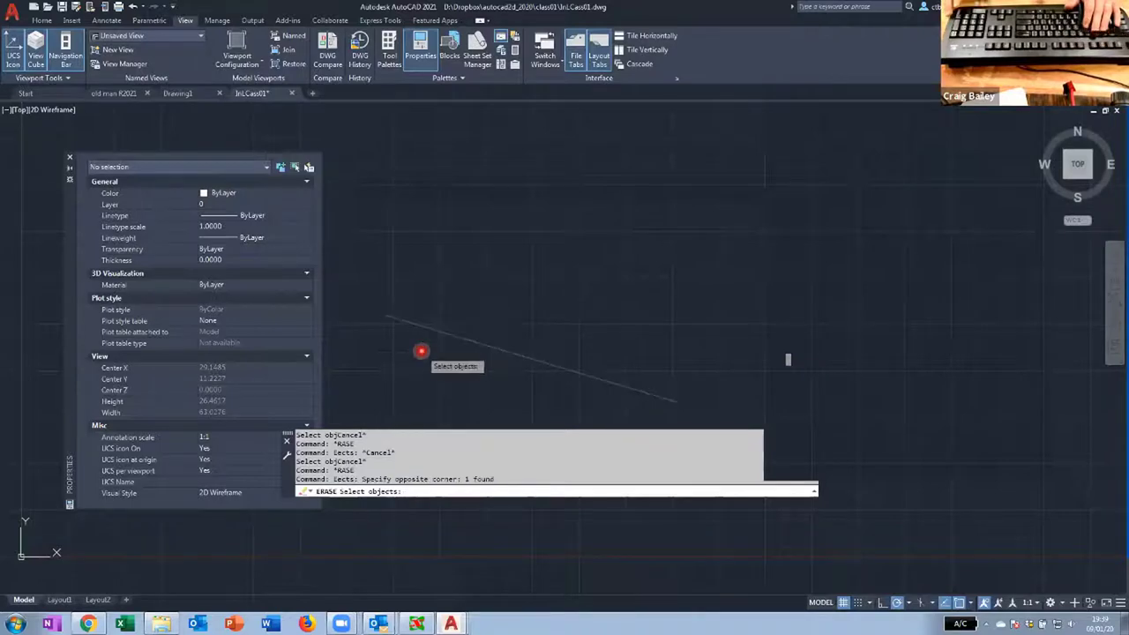
key(Return)
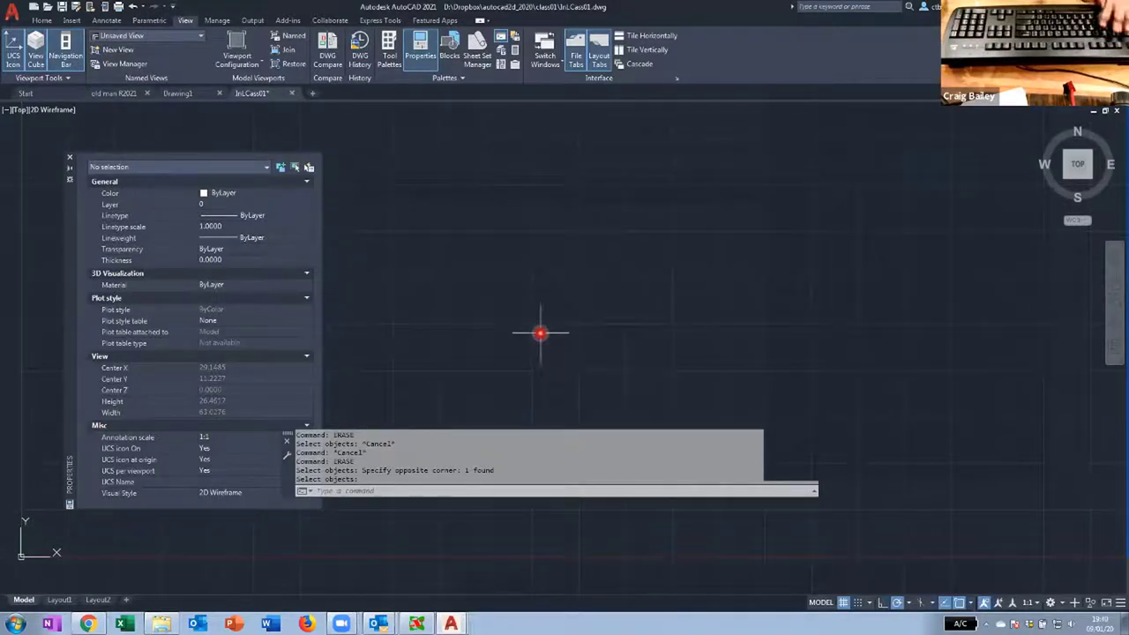
key(Escape)
key(Escape)
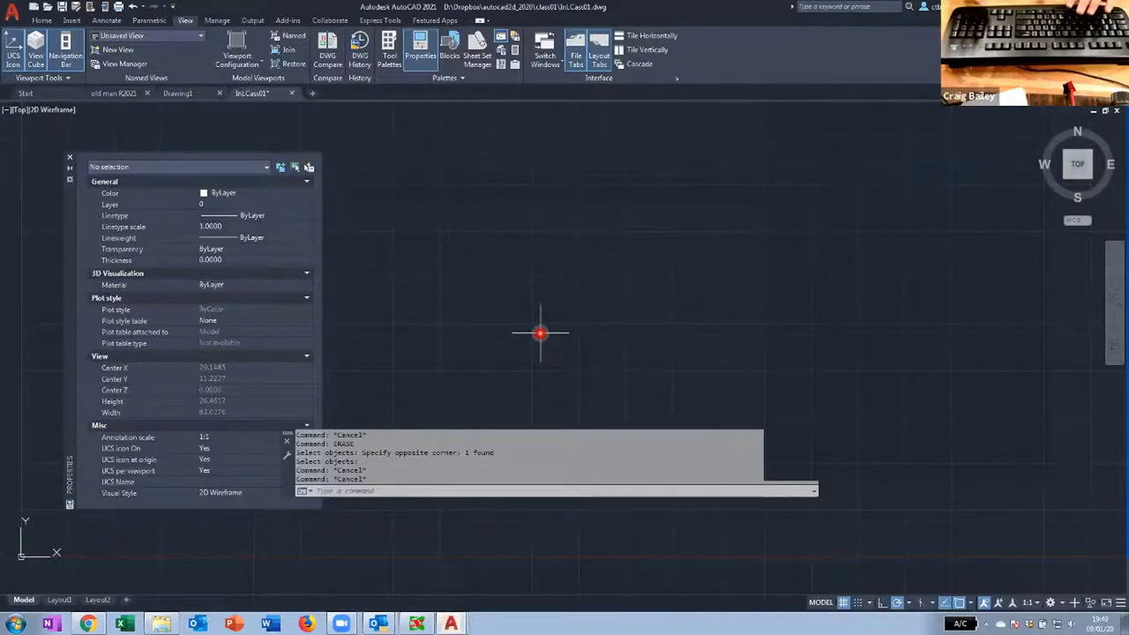
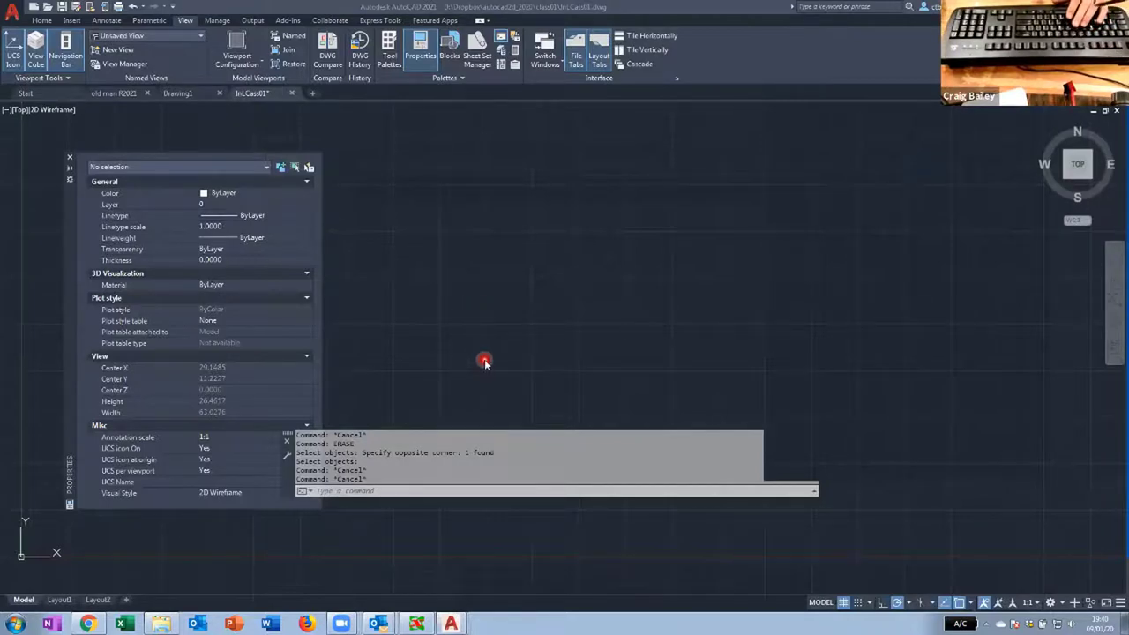
Step: Pan the empty drawing slightly up and left, via the shortcut menu and the PAN command
right_click(394, 281)
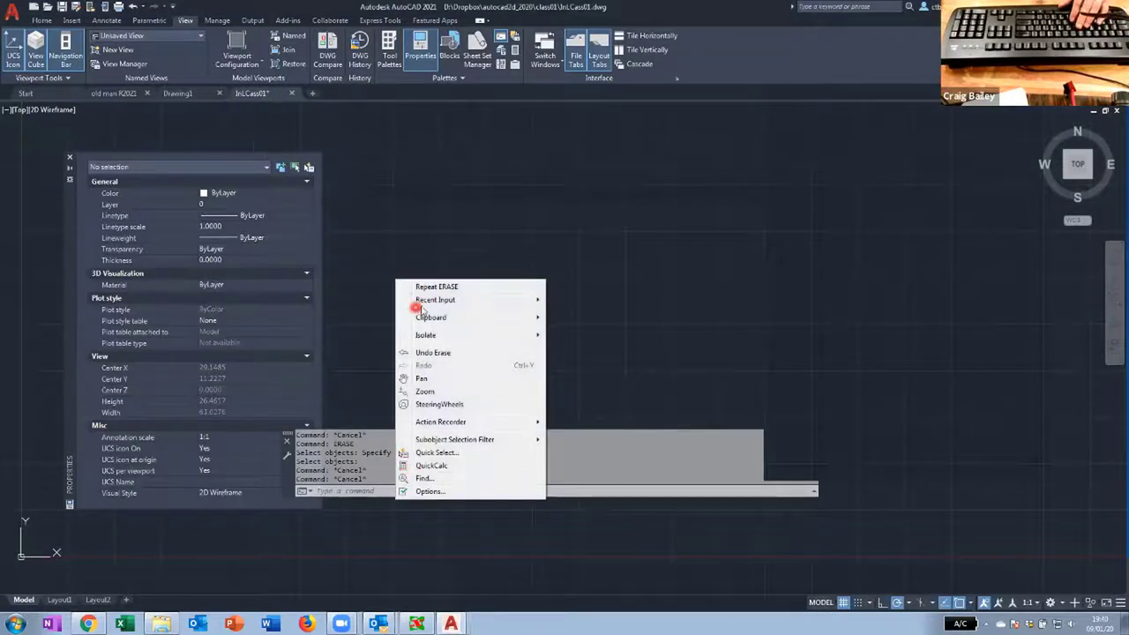
click(393, 284)
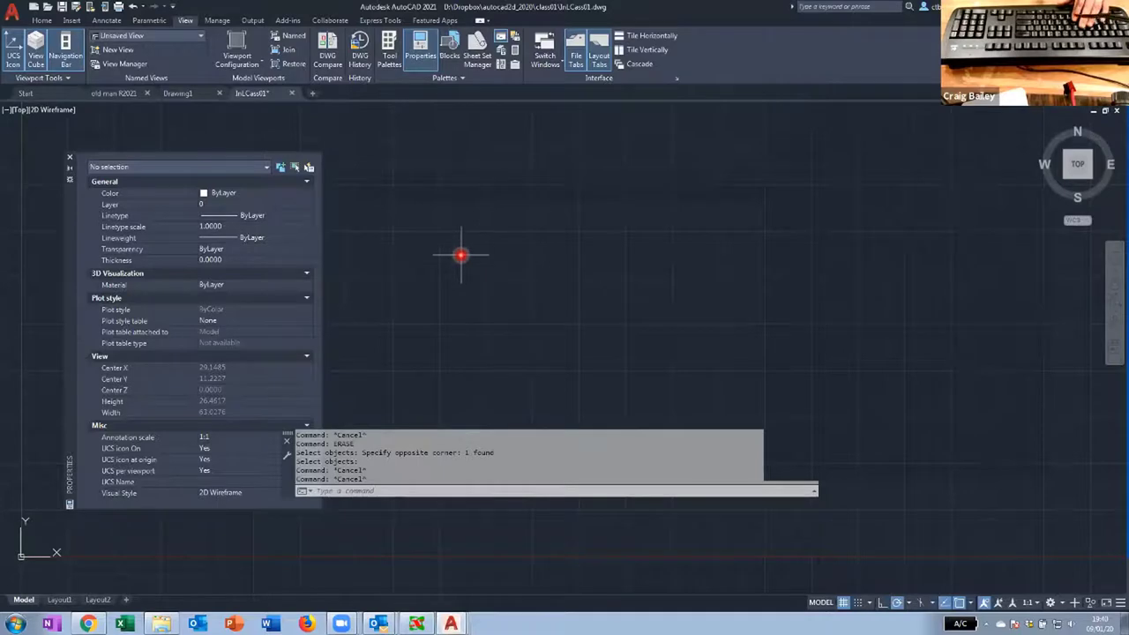
right_click(460, 255)
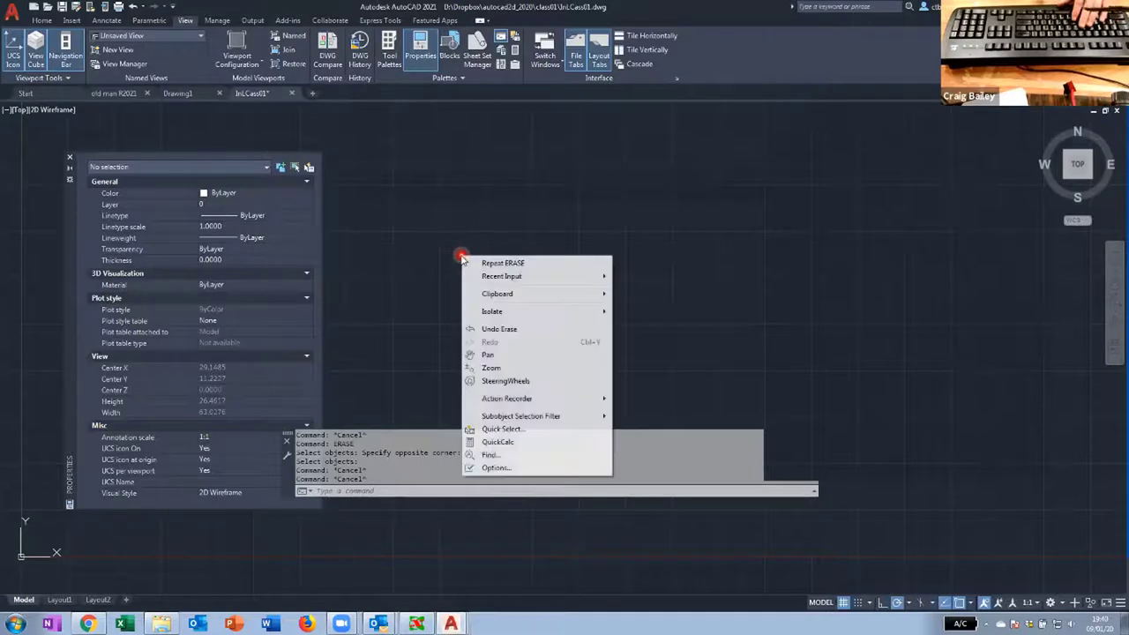
click(490, 353)
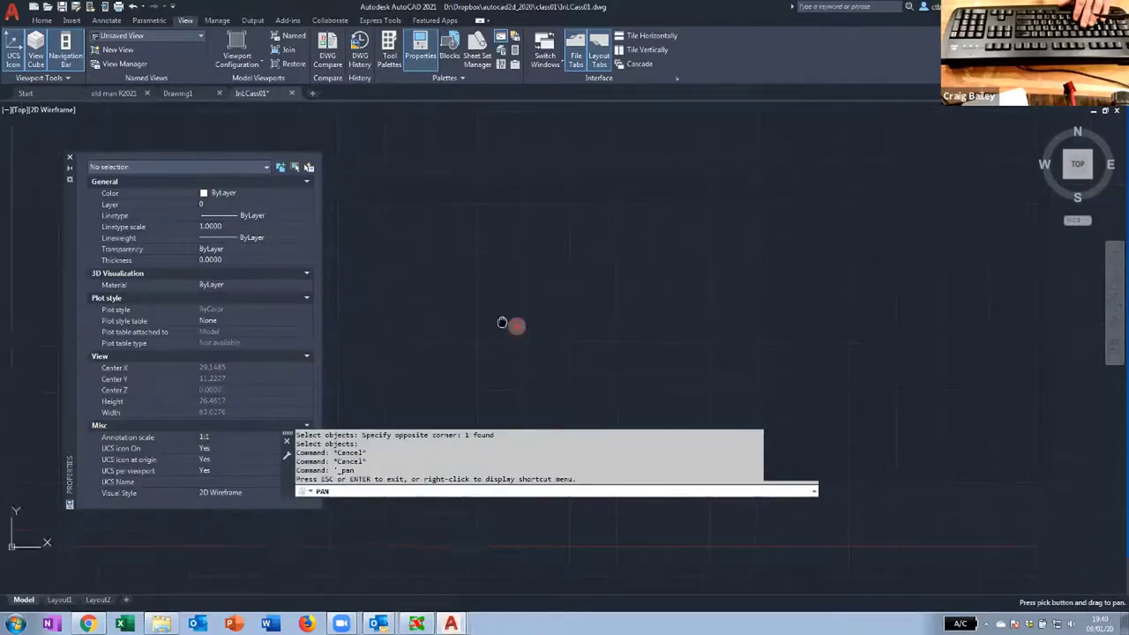
mouse_move(502, 323)
mouse_down()
mouse_move(527, 323)
mouse_move(488, 285)
mouse_move(503, 332)
mouse_up()
key(Escape)
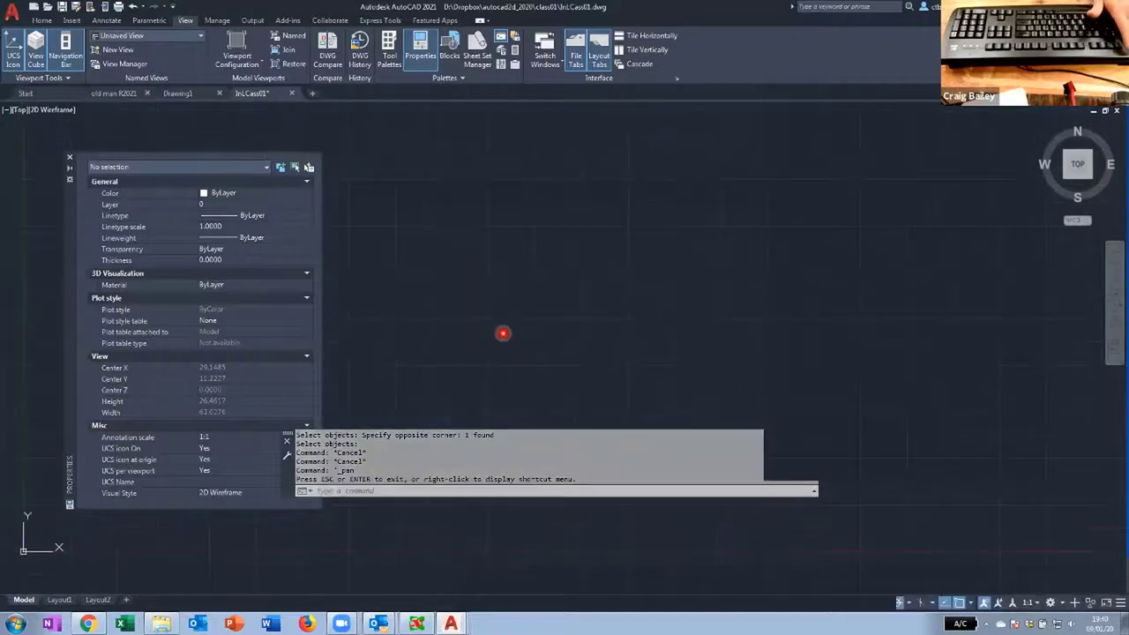
key(Escape)
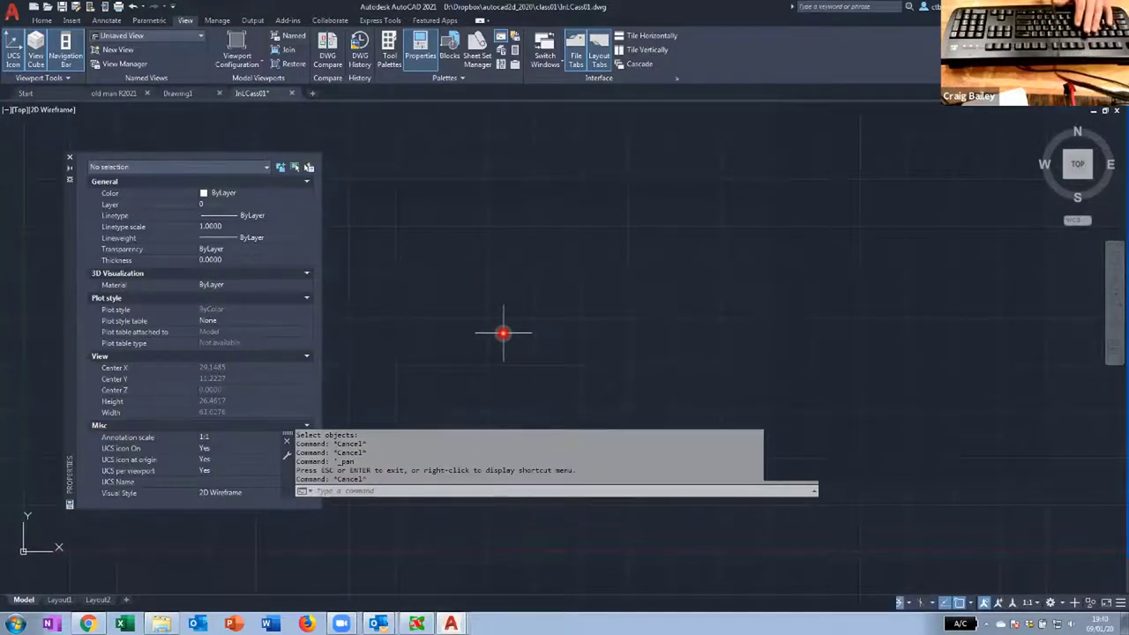
text(pan)
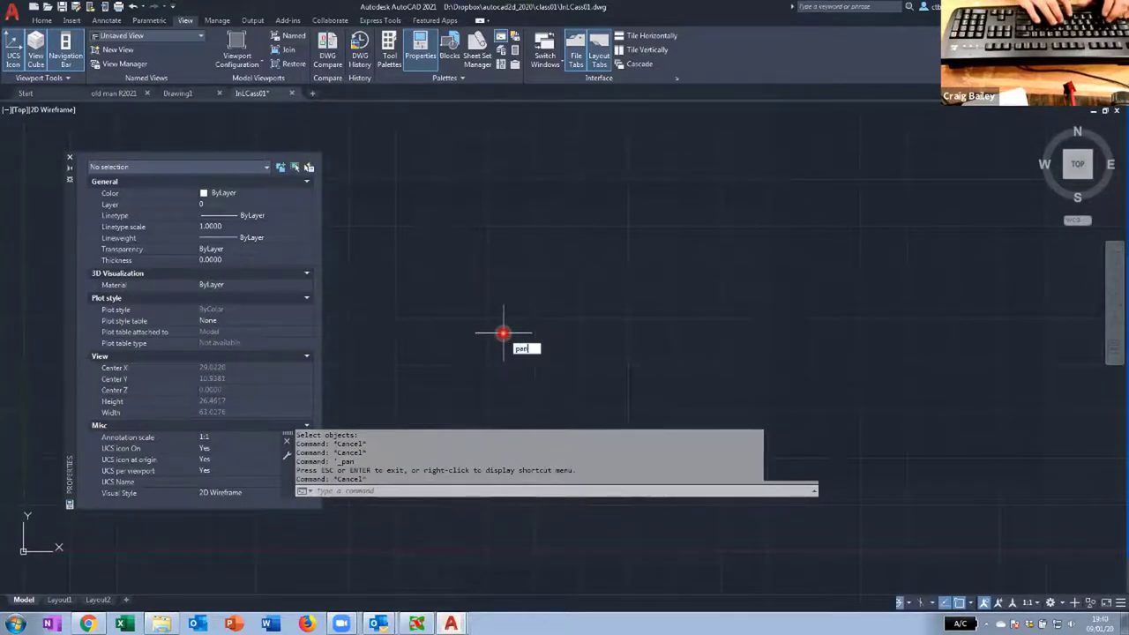
key(Return)
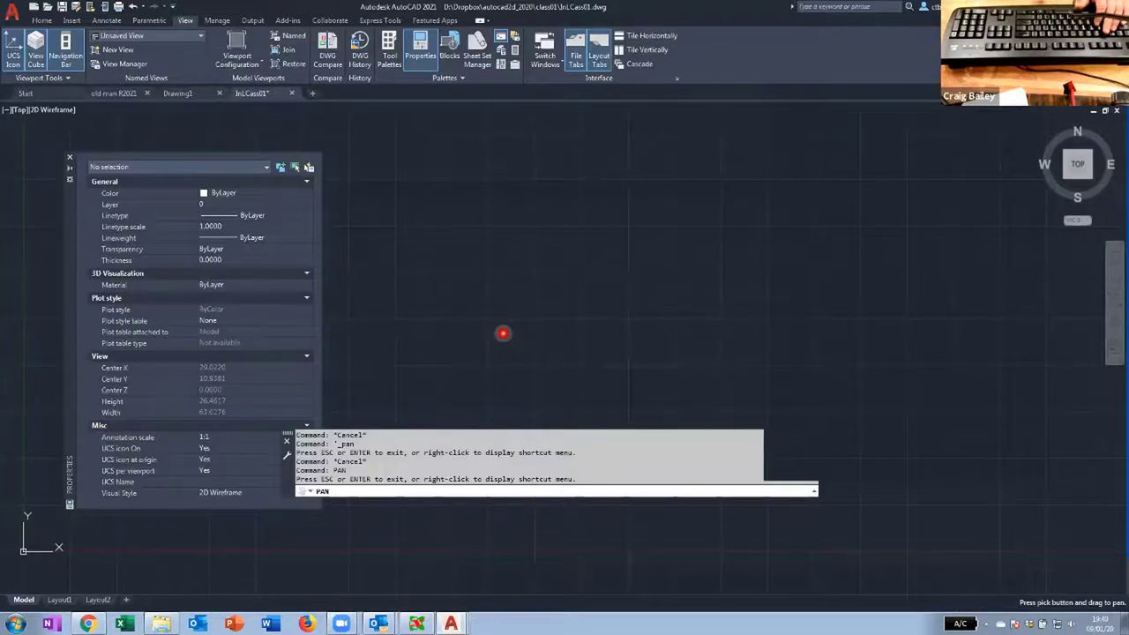
drag(504, 332, 496, 297)
key(Escape)
Step: Sketch a few connected practice line segments with the LINE command
text(line)
key(Return)
click(497, 296)
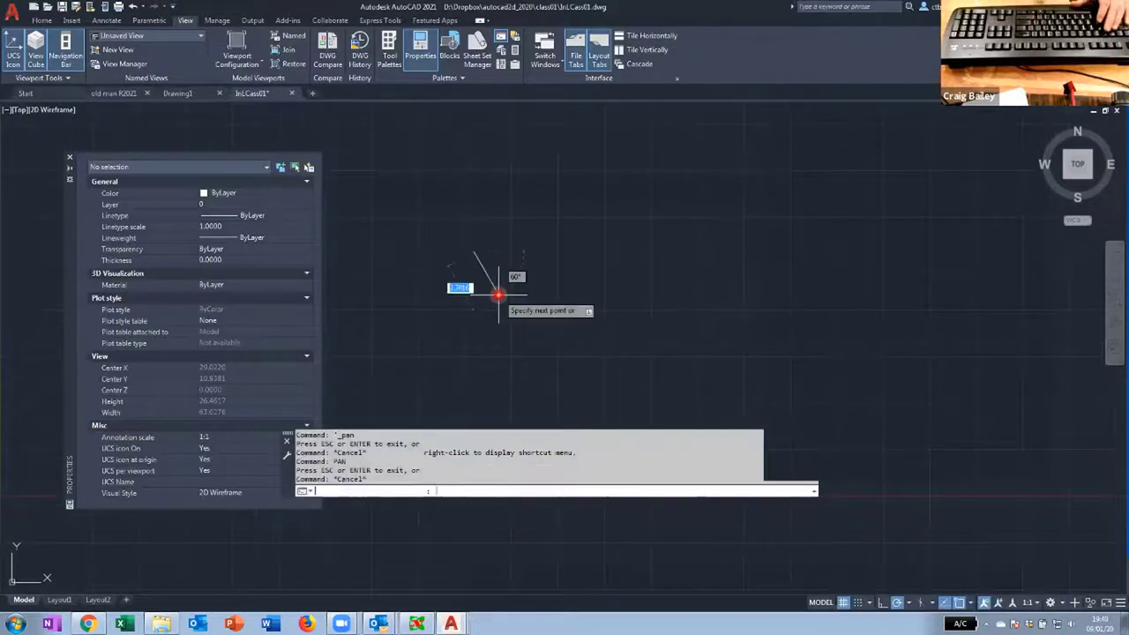
click(498, 296)
click(573, 320)
click(402, 229)
key(Escape)
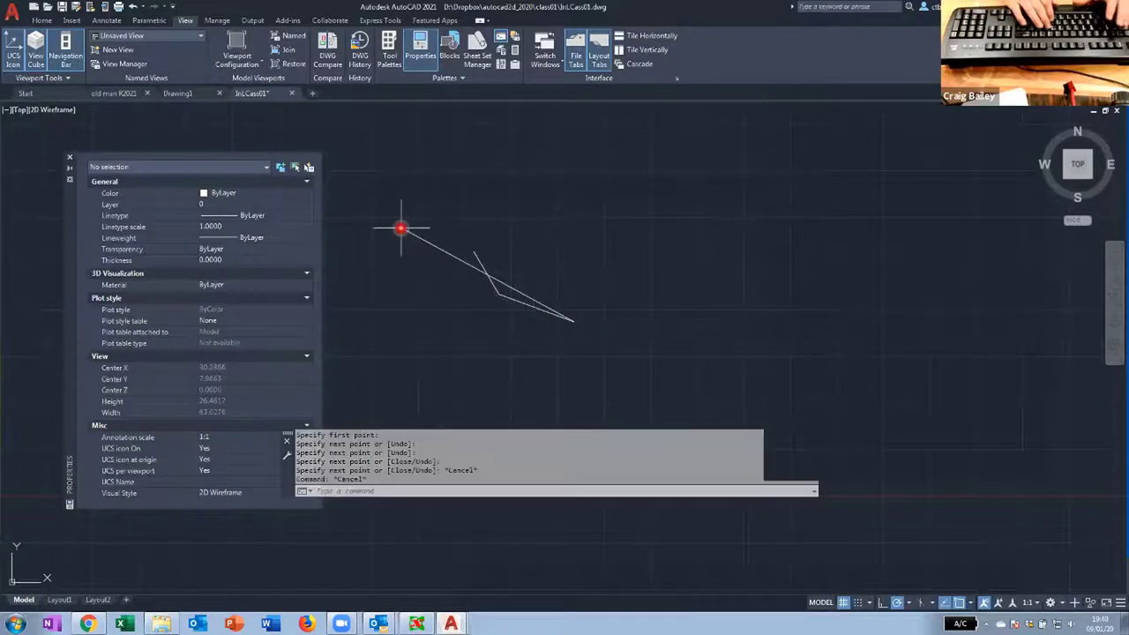
Step: Draw a short two-point polyline with PL
text(pl)
key(Return)
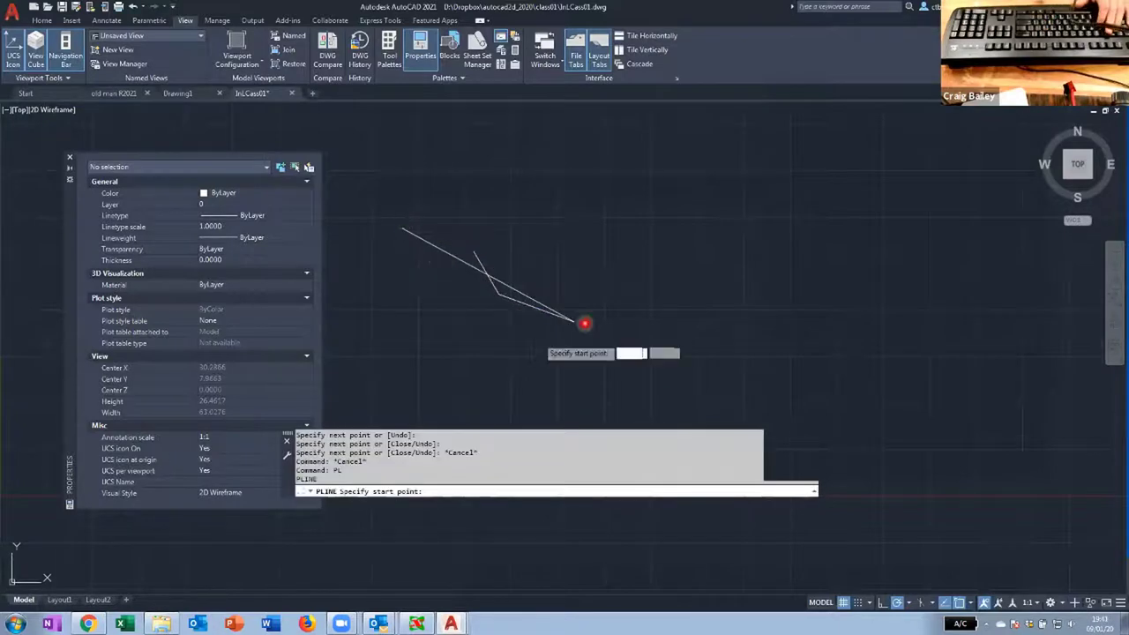
click(449, 308)
click(609, 284)
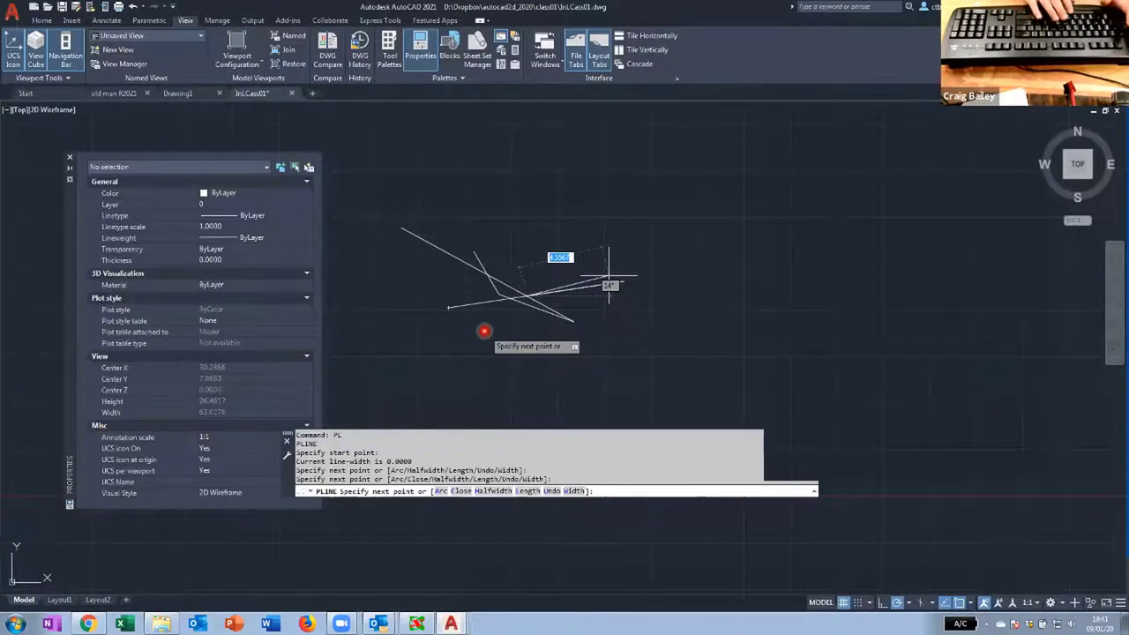
key(Escape)
key(Escape)
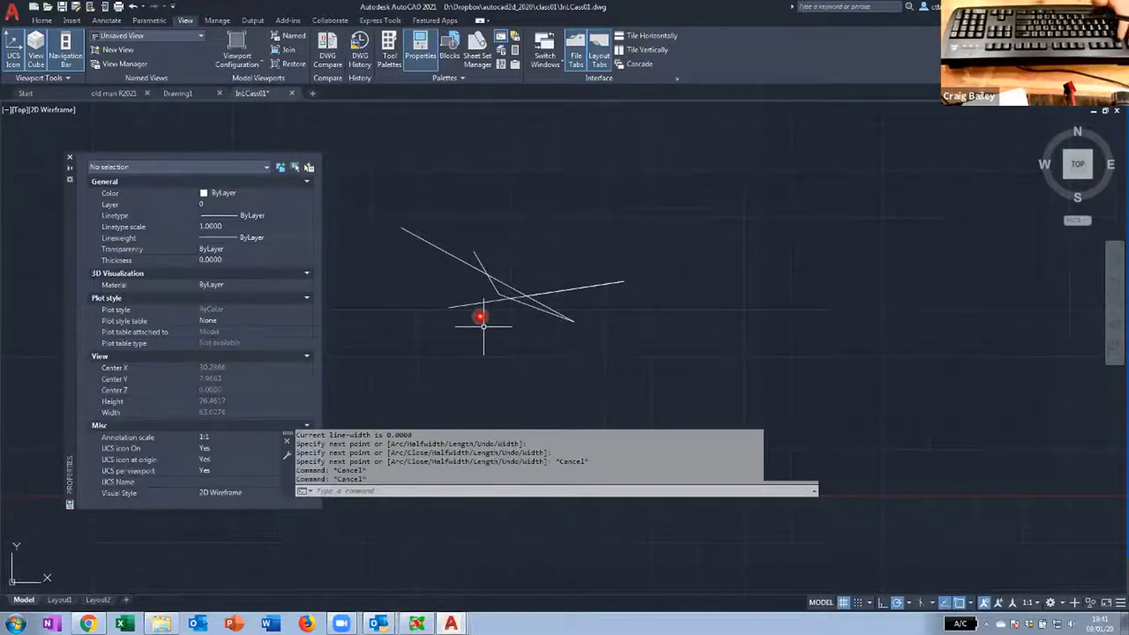
Step: Crossing-select all four sketched objects and delete them
key(Escape)
key(Escape)
key(Escape)
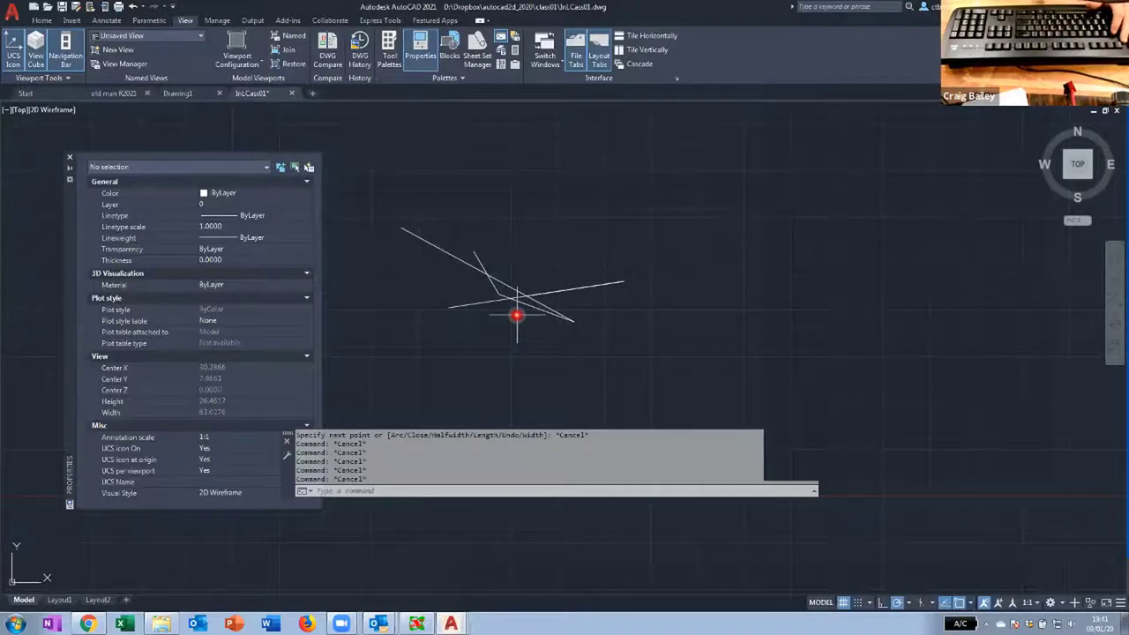
click(517, 304)
click(473, 295)
key(Delete)
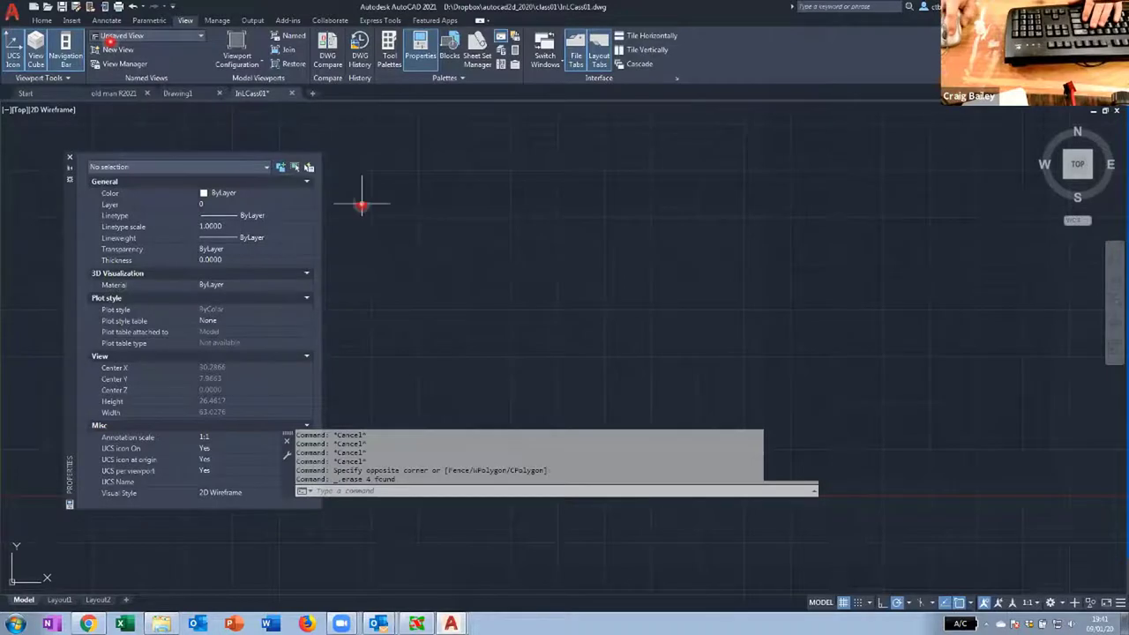
Step: From the Home tab, draw a V-shaped pair of line segments
click(42, 20)
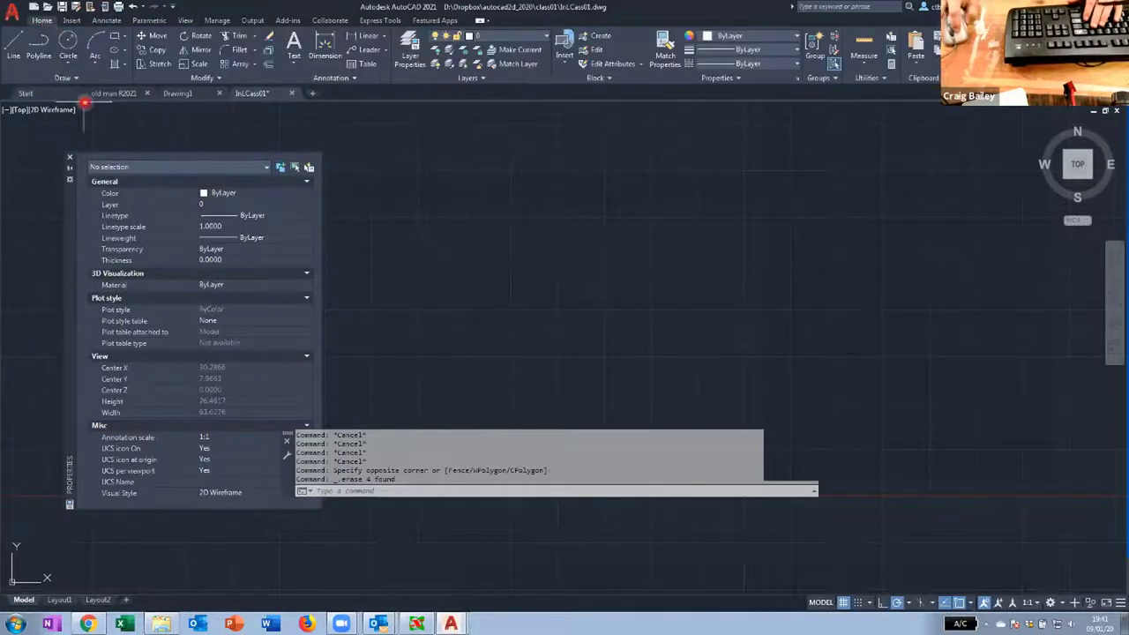
click(13, 46)
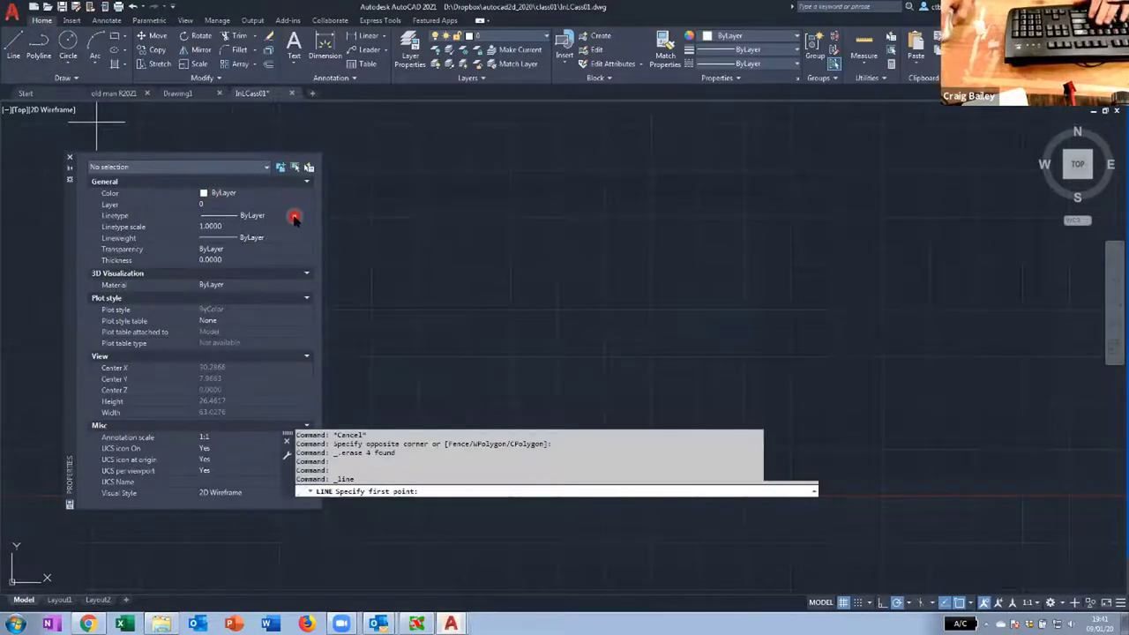
click(411, 257)
click(491, 346)
click(580, 279)
right_click(552, 255)
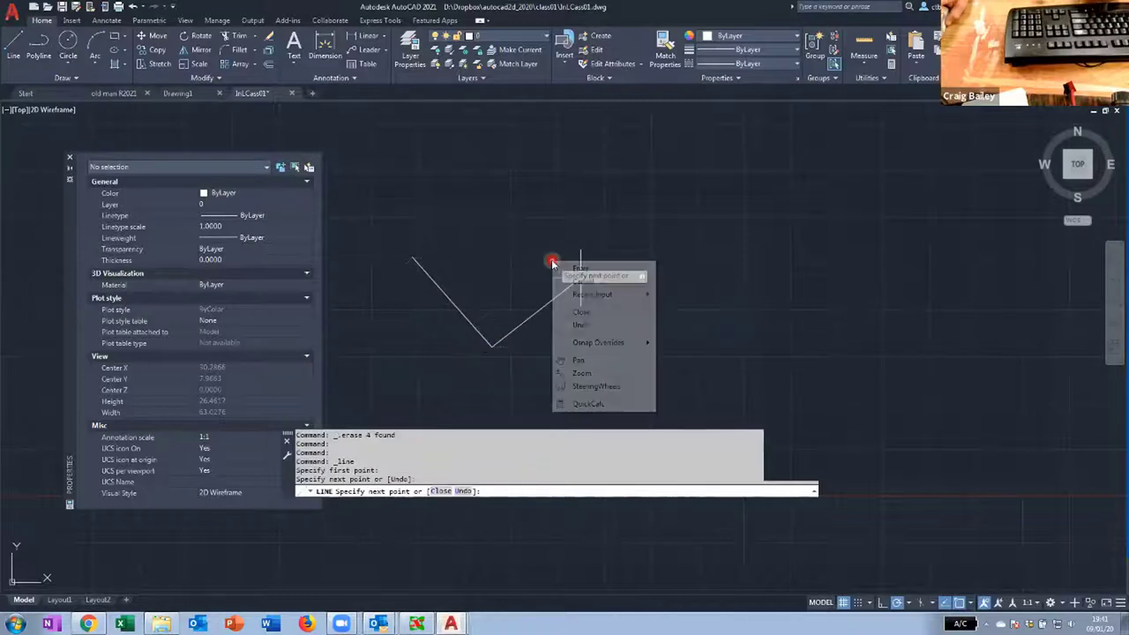
click(575, 247)
key(Return)
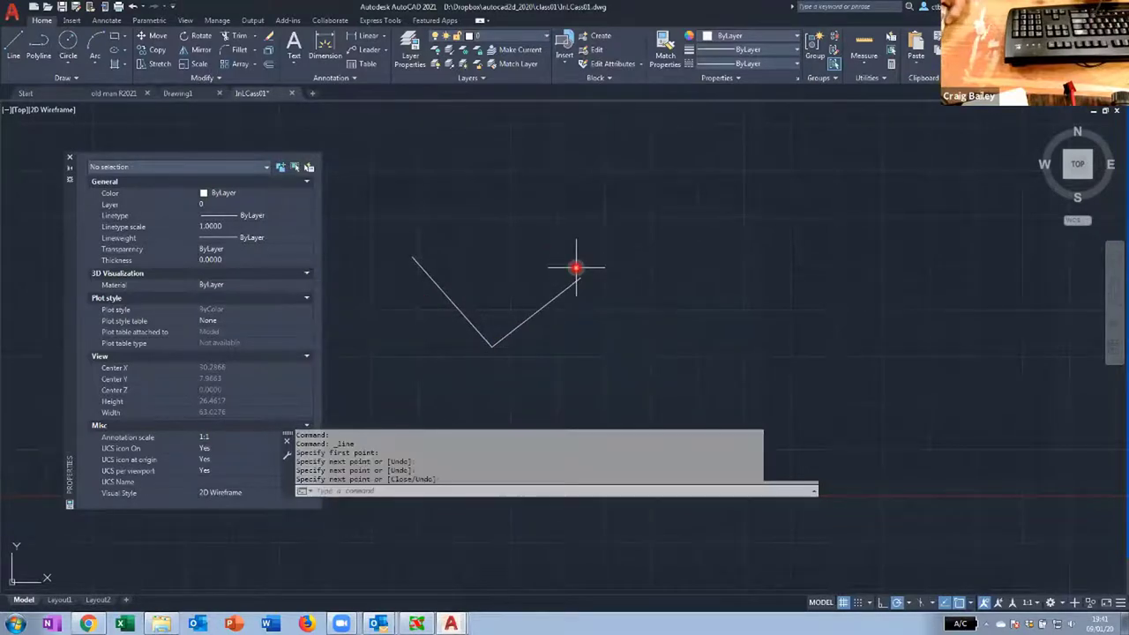
Step: Draw a three-point polyline running right and then angling down
click(38, 46)
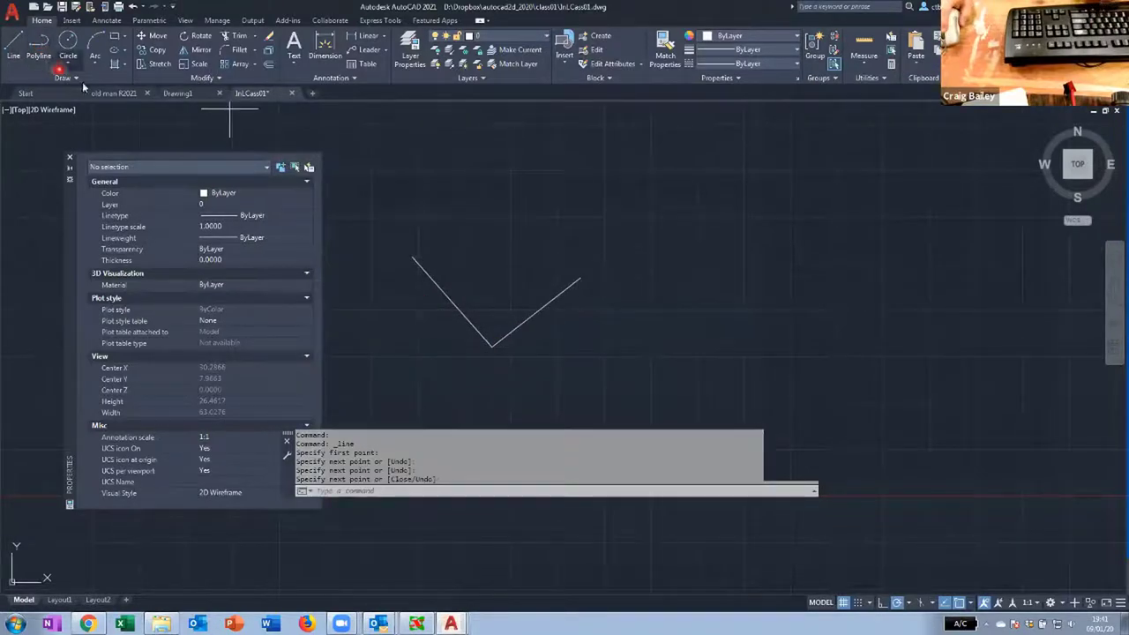
click(424, 237)
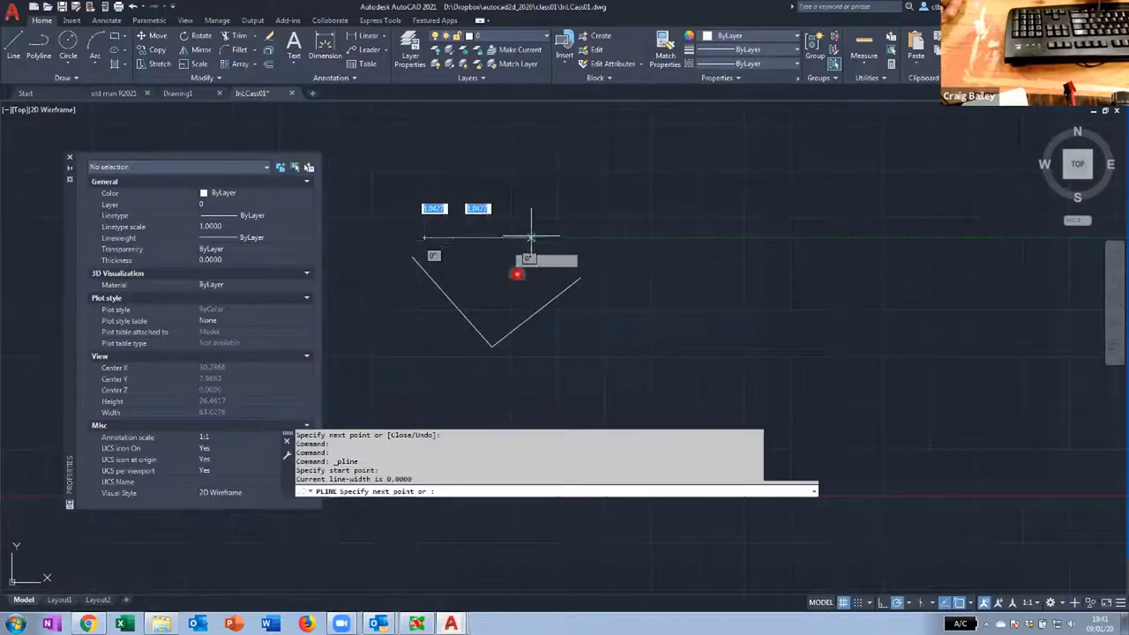
click(531, 237)
click(511, 284)
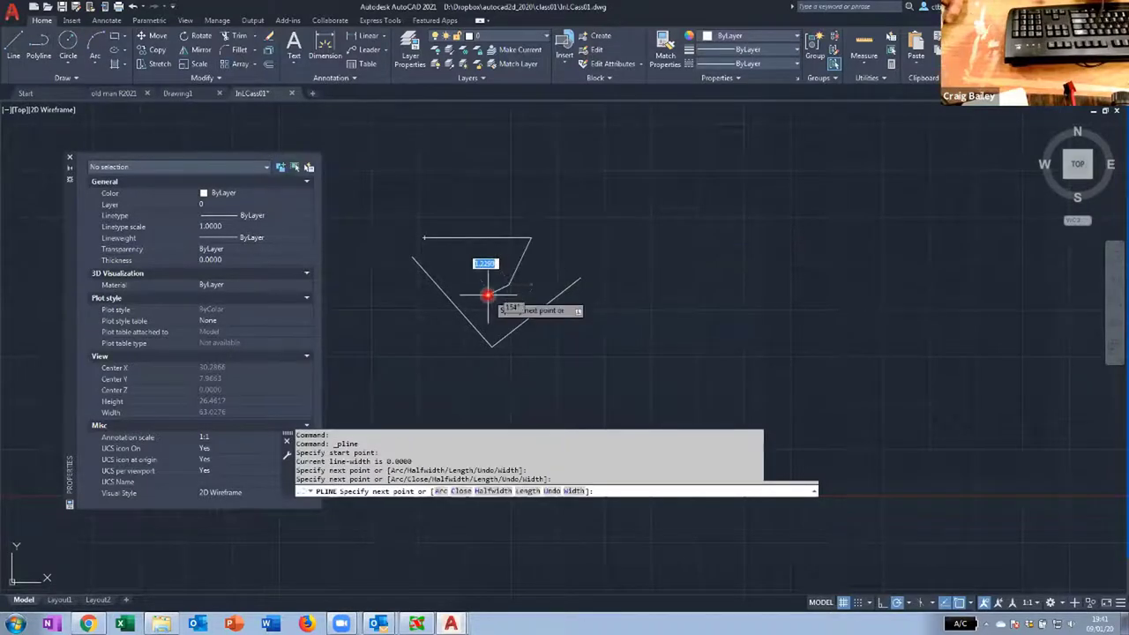
right_click(487, 296)
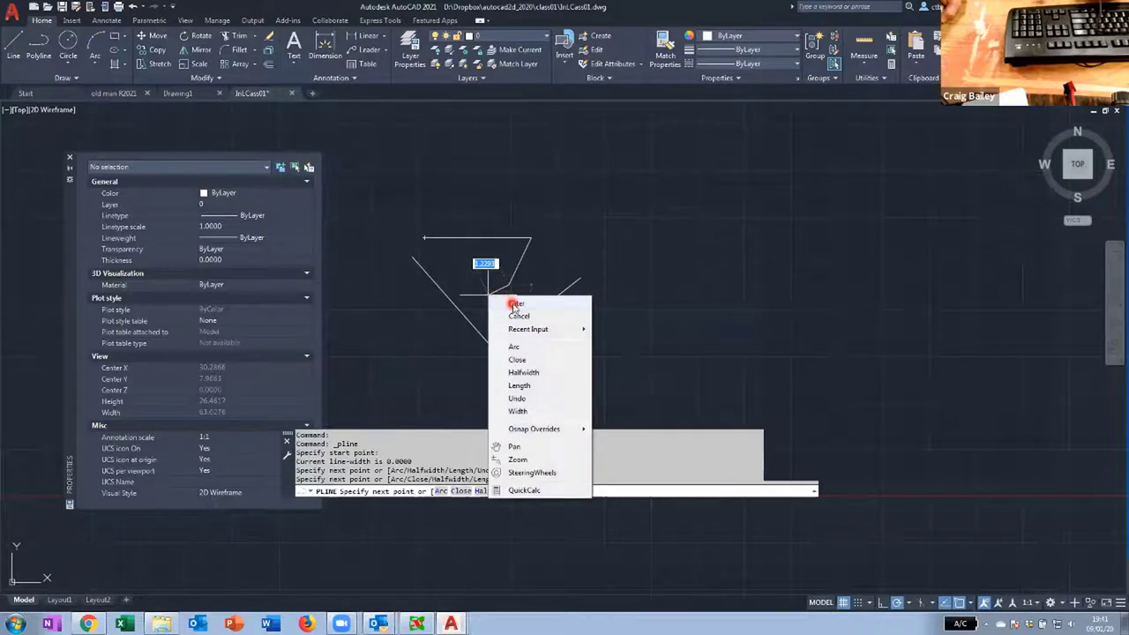
click(513, 303)
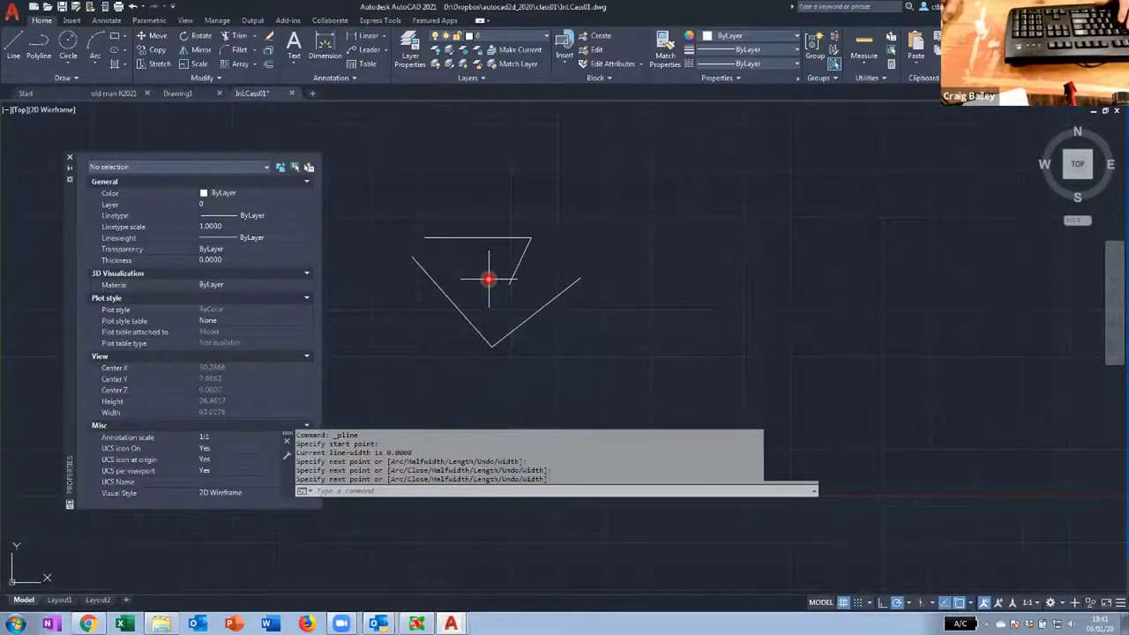
key(Escape)
key(Escape)
key(Escape)
Step: Erase the three sketched objects with ERASE and a crossing selection
text(er)
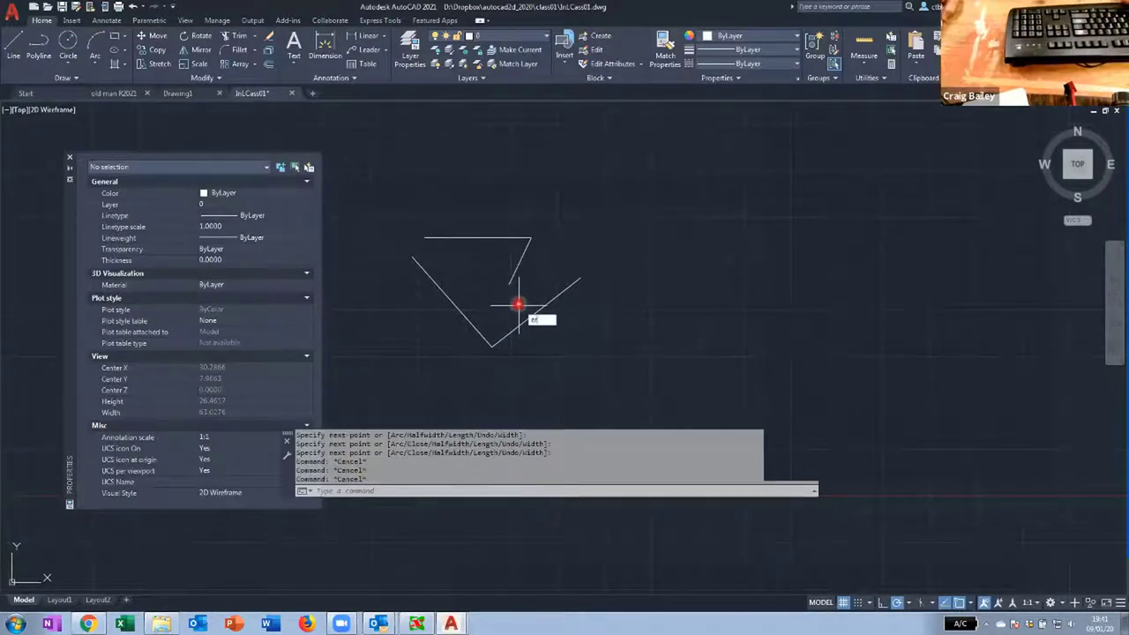
text(ase)
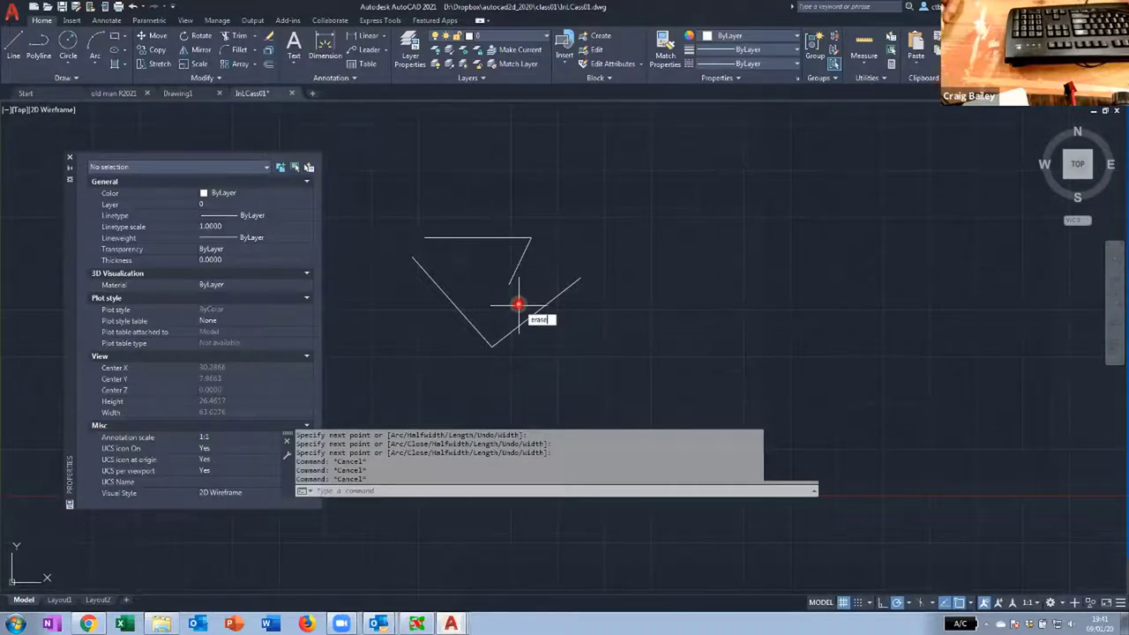
key(Return)
click(577, 345)
click(433, 227)
key(Return)
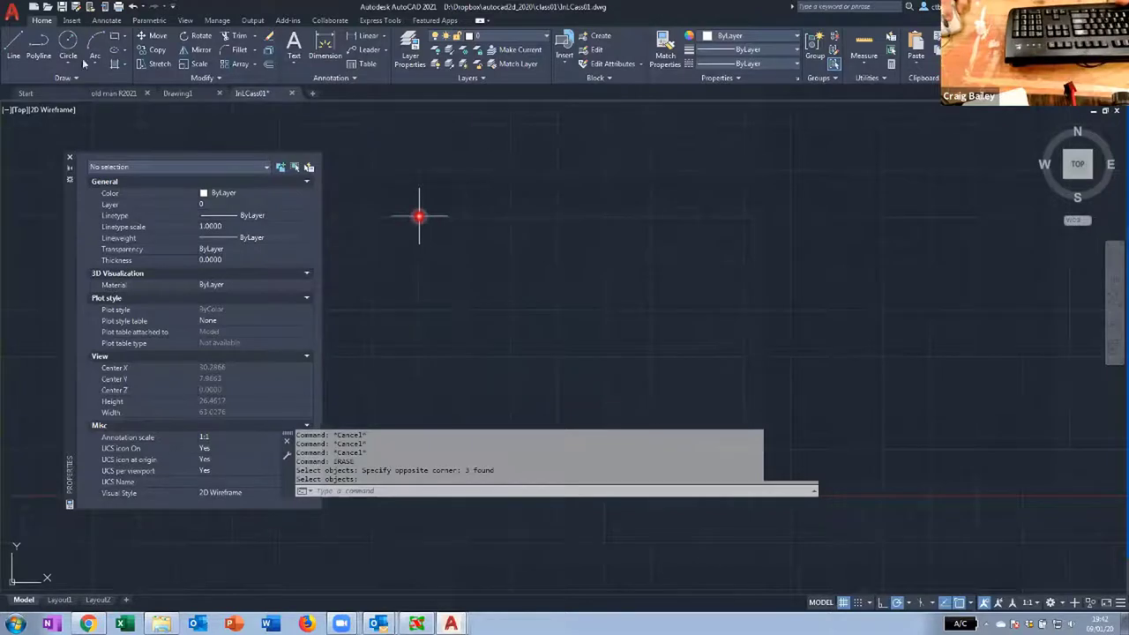
Step: Start and cancel two stray line attempts
click(16, 53)
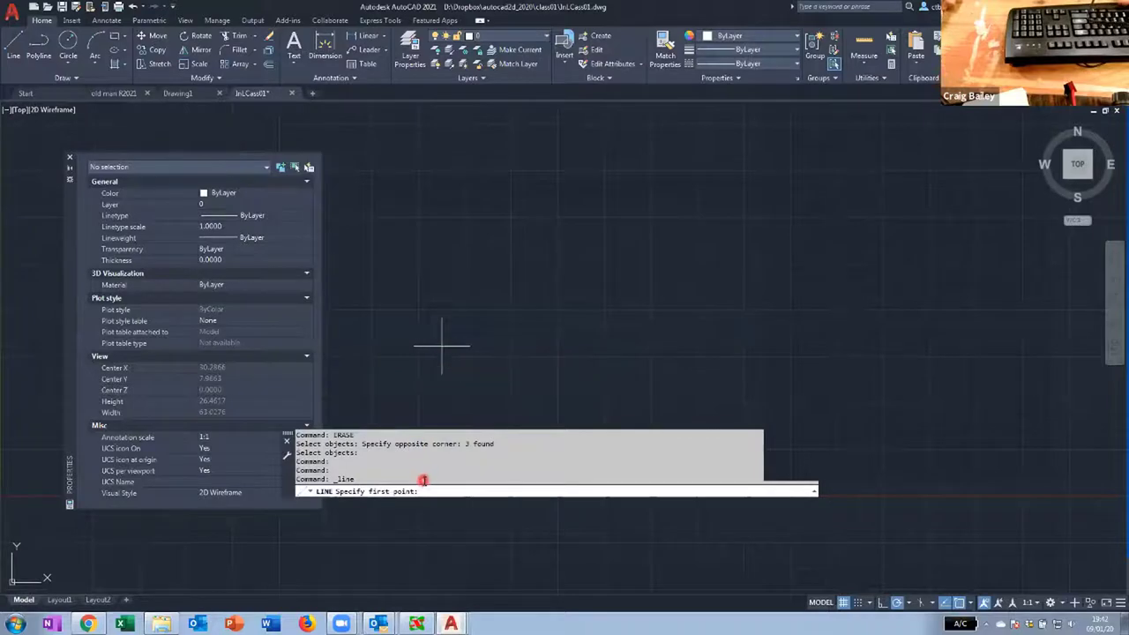
key(Escape)
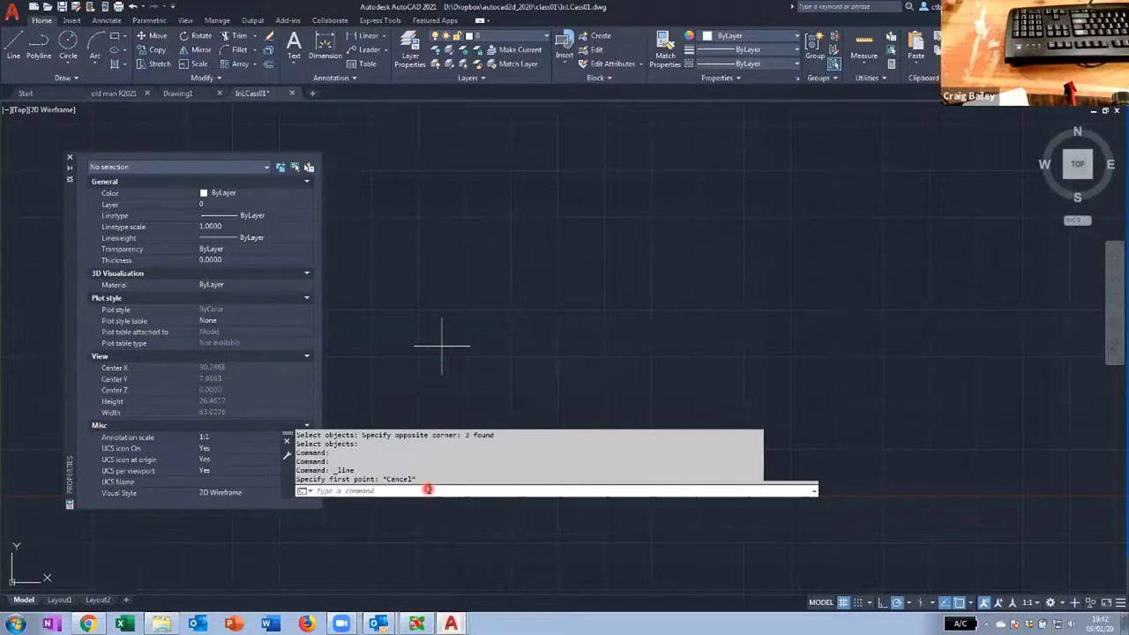
key(Escape)
key(Escape)
text(li)
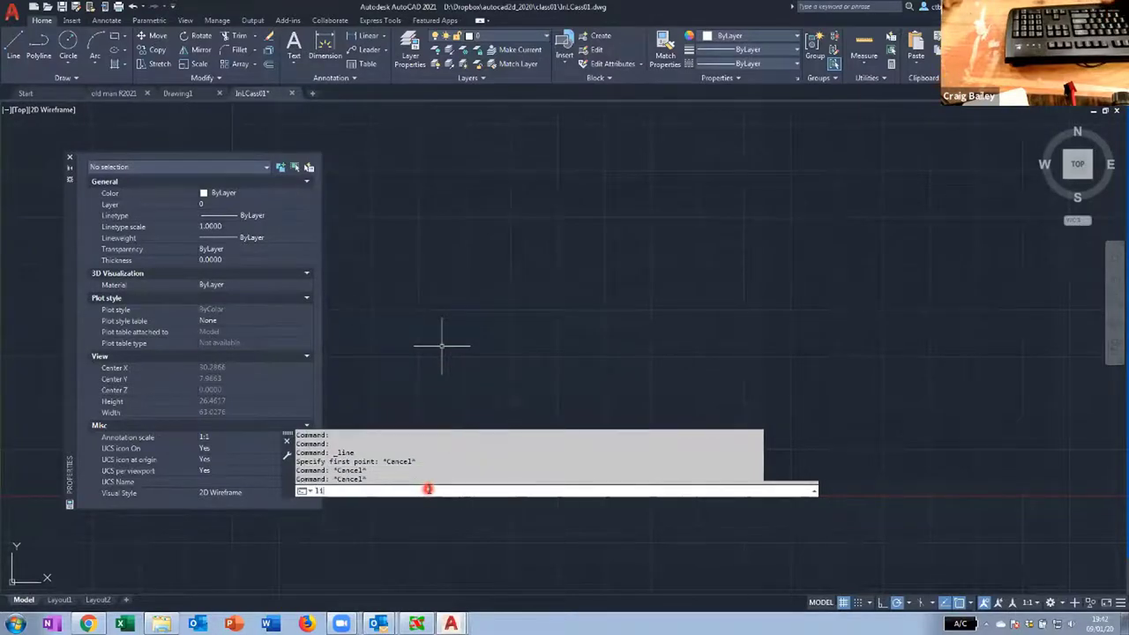
text(n)
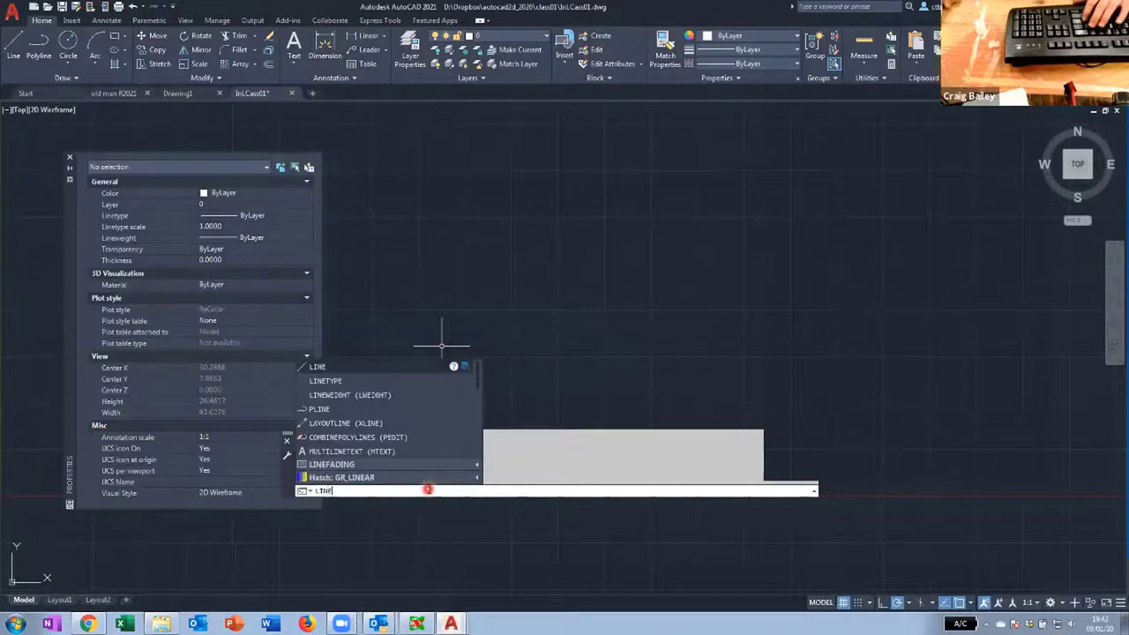
key(Return)
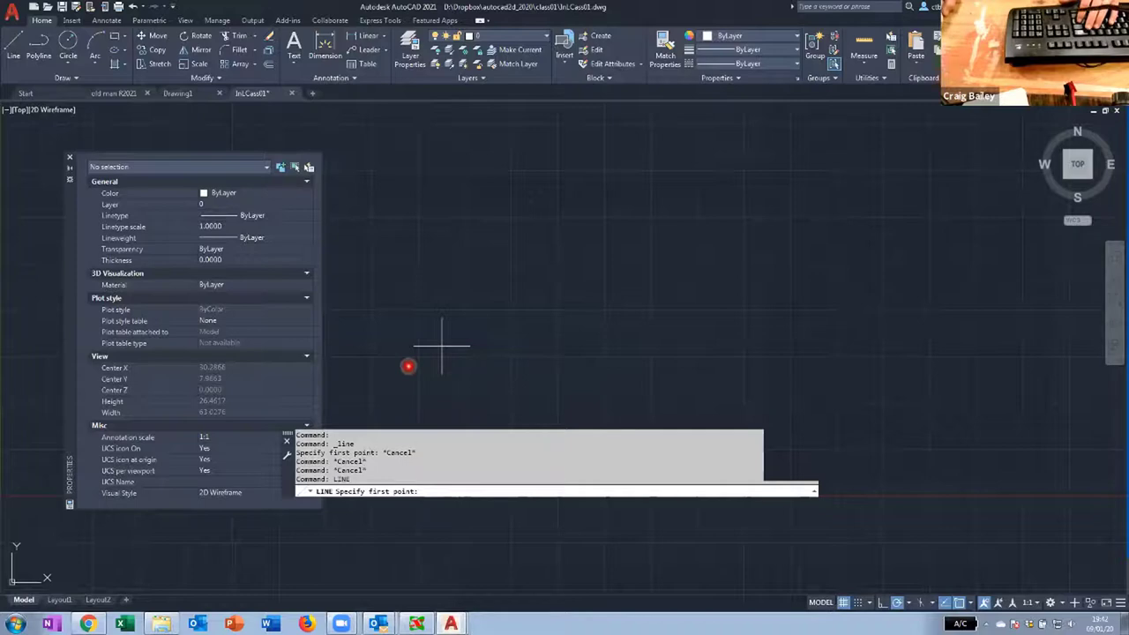
click(387, 275)
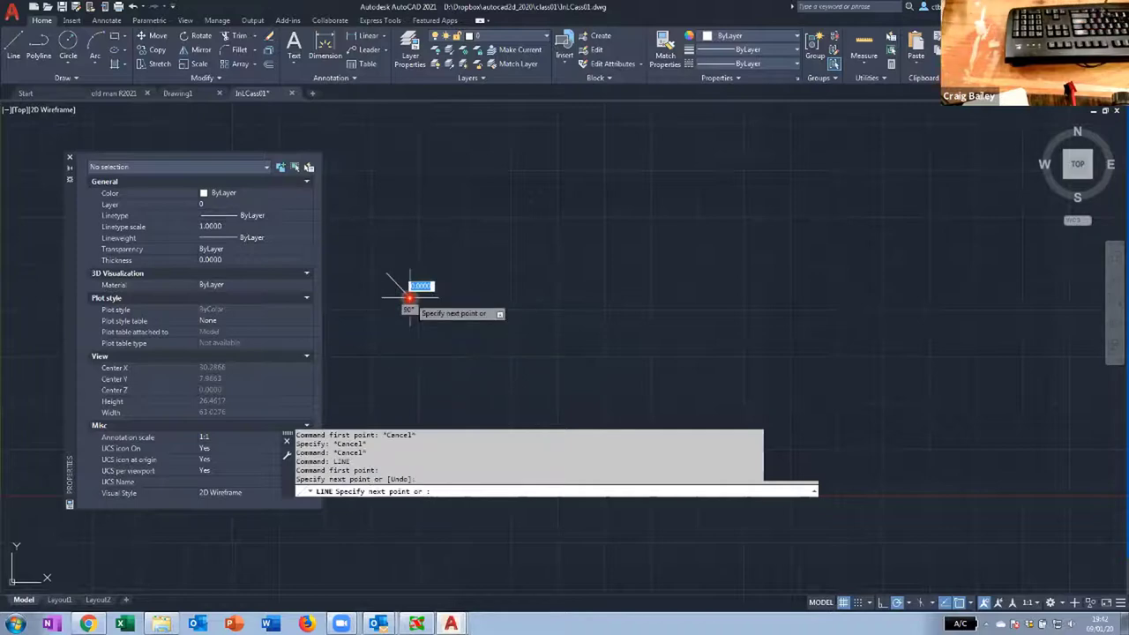
key(Escape)
key(Escape)
key(Escape)
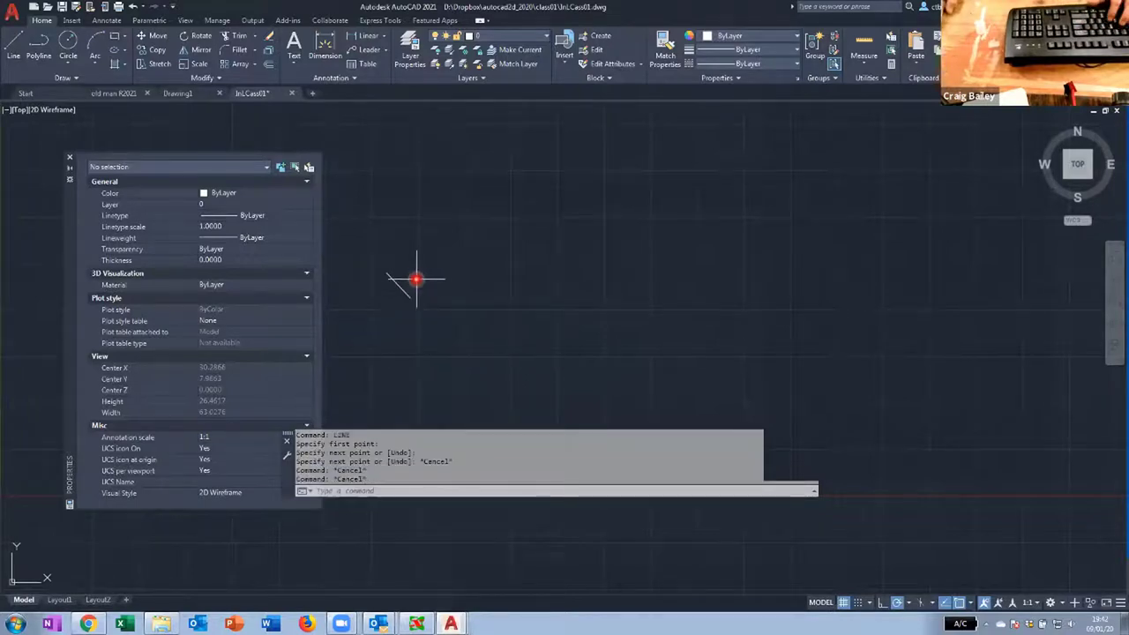
text(LINE)
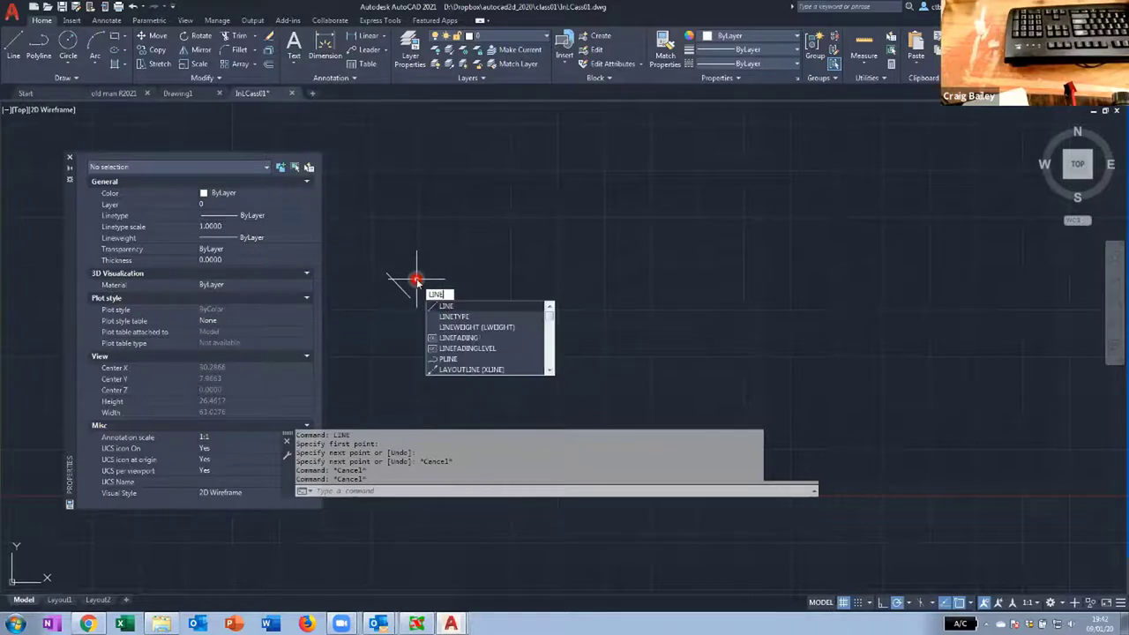
key(Return)
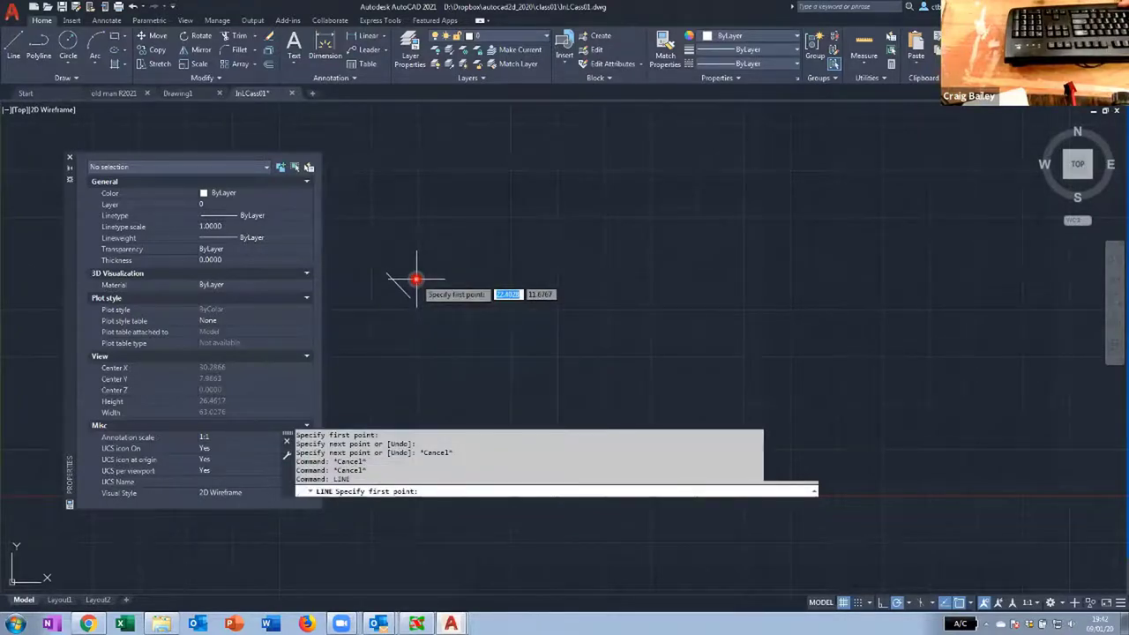
text(0,0)
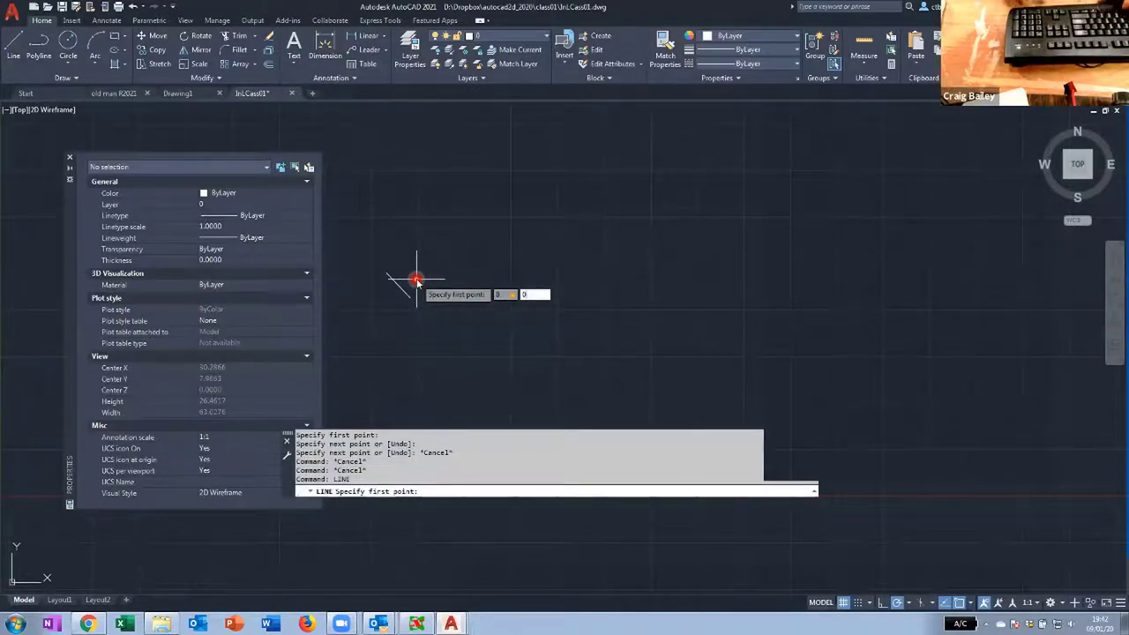
key(Return)
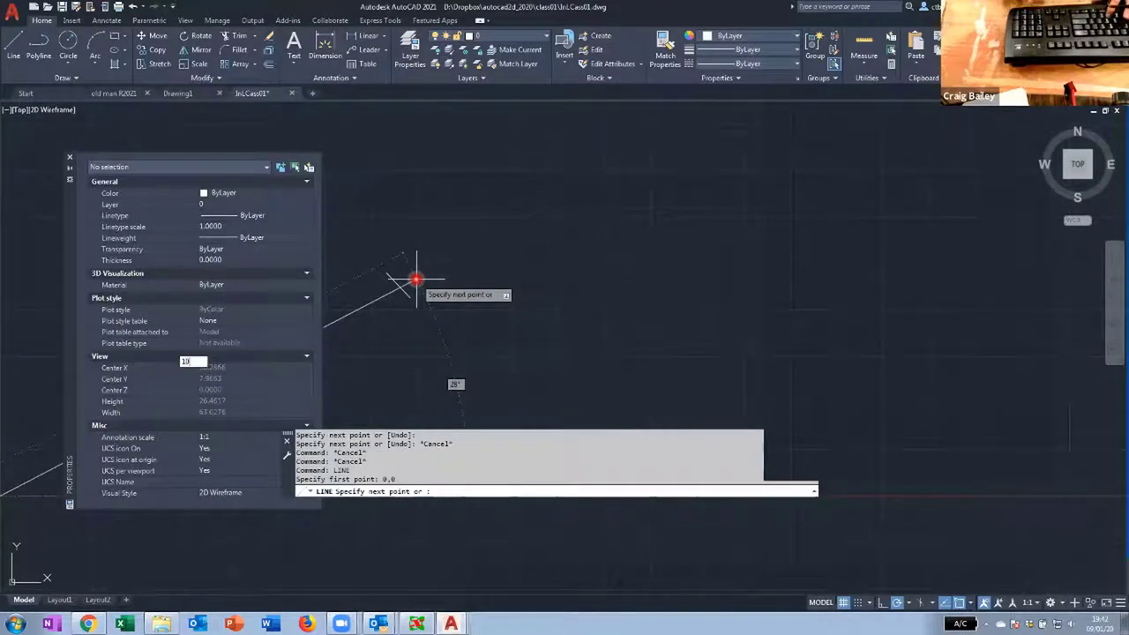
text(10)
key(Tab)
text(12)
key(Return)
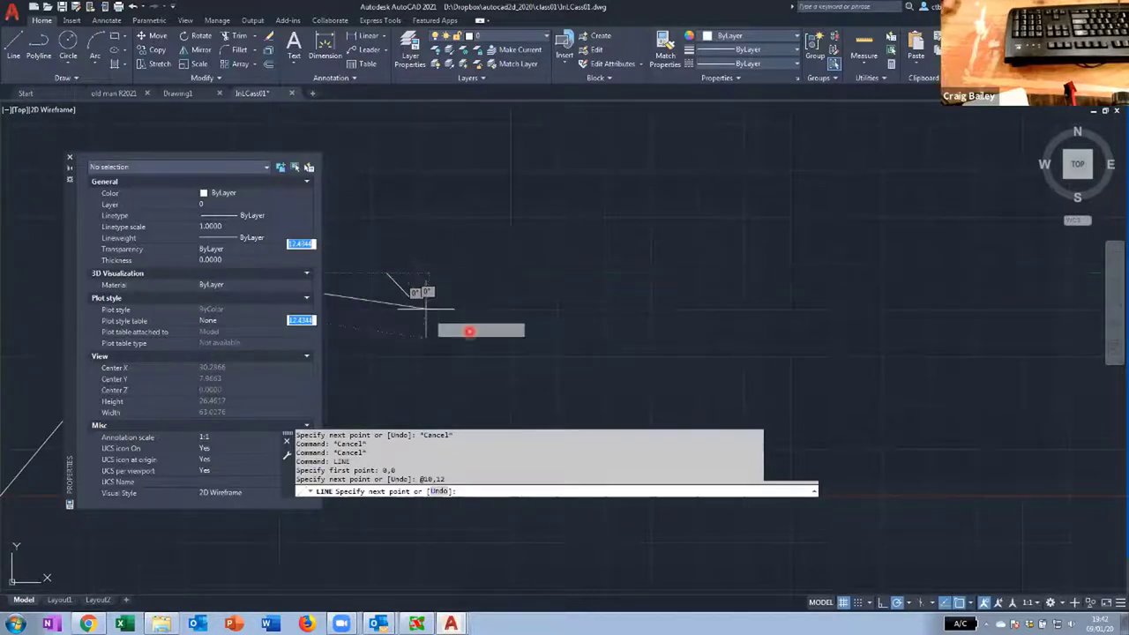
Step: End the command, zoom and pan to recentre the new line, and select it
scroll(547, 334, down, 5)
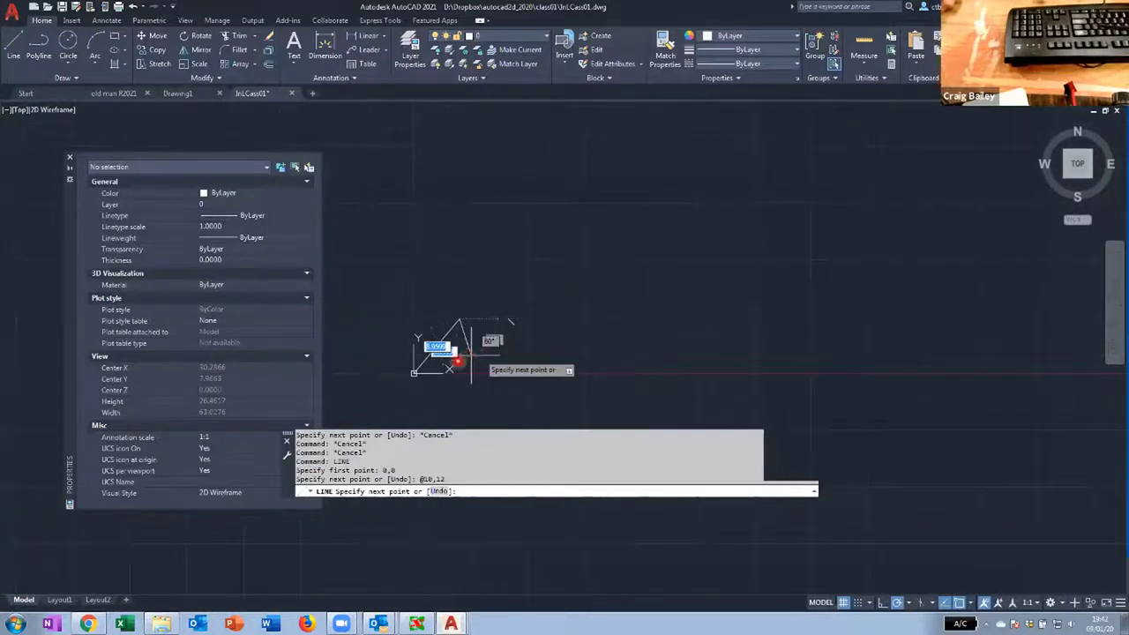
scroll(446, 378, up, 4)
scroll(369, 384, up, 2)
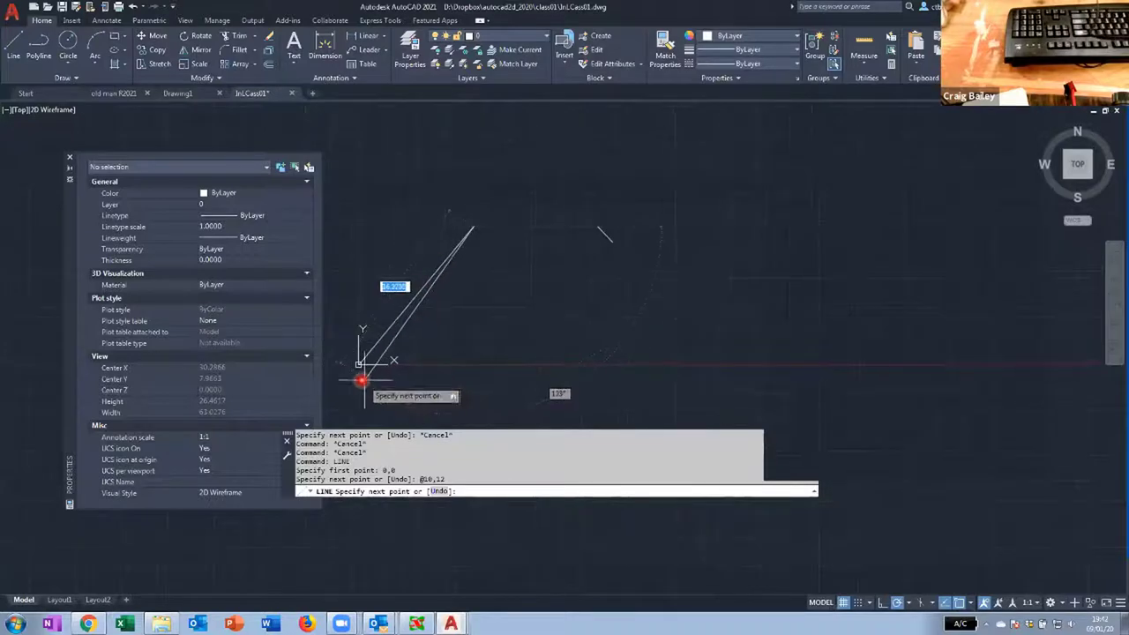
key(Escape)
mouse_move(357, 372)
middle_down()
mouse_move(365, 335)
mouse_move(345, 351)
middle_up()
key(Escape)
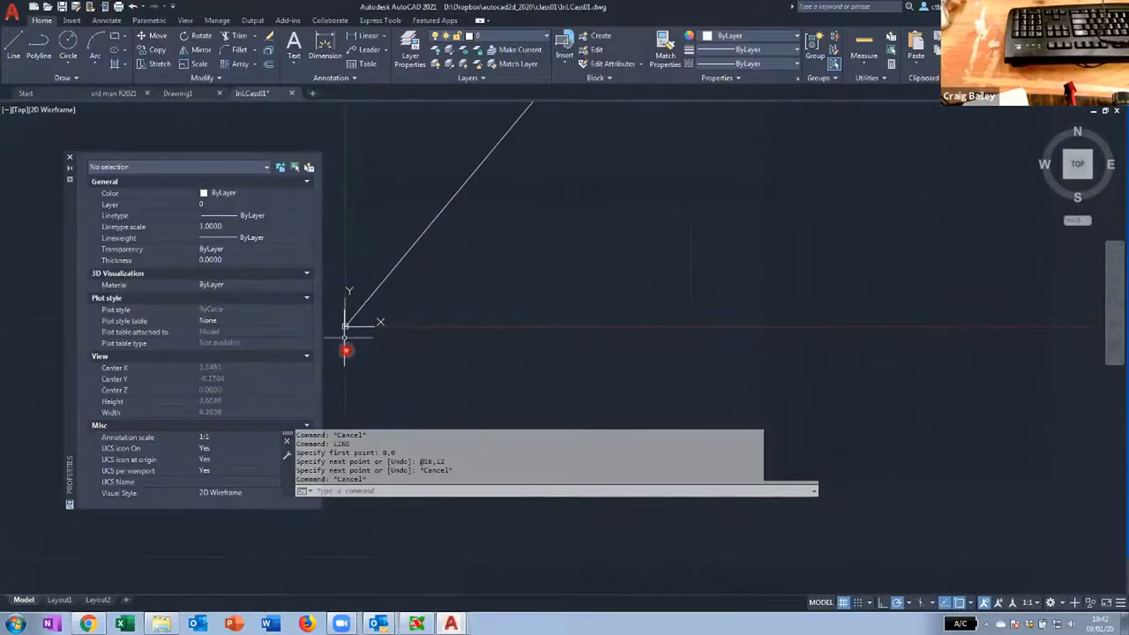
scroll(345, 350, down, 2)
click(446, 226)
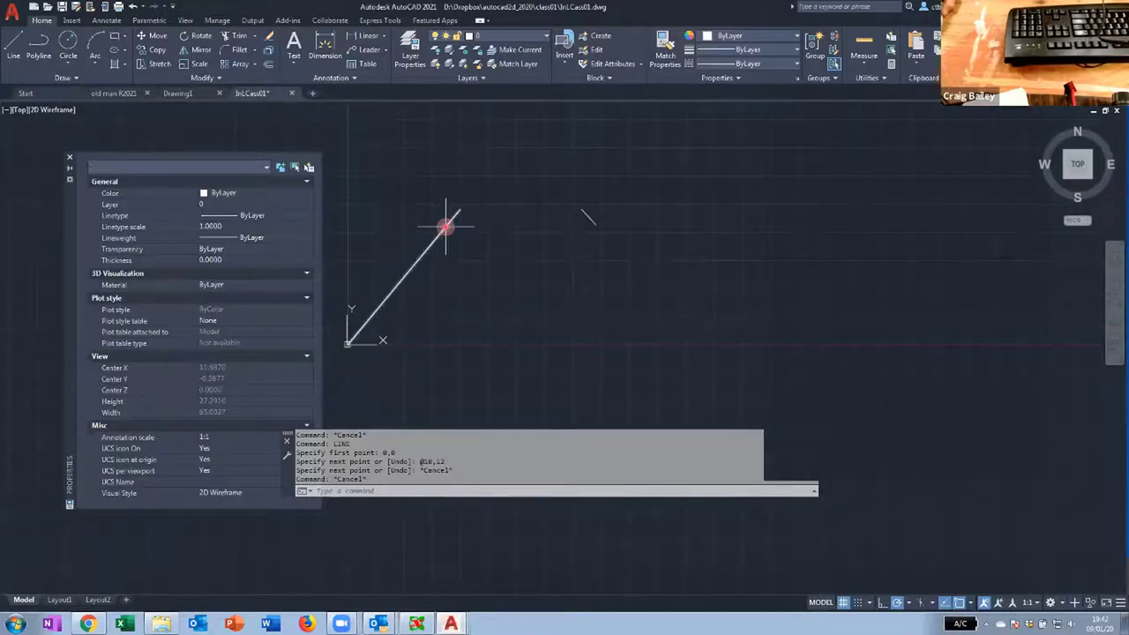
scroll(445, 226, down, 2)
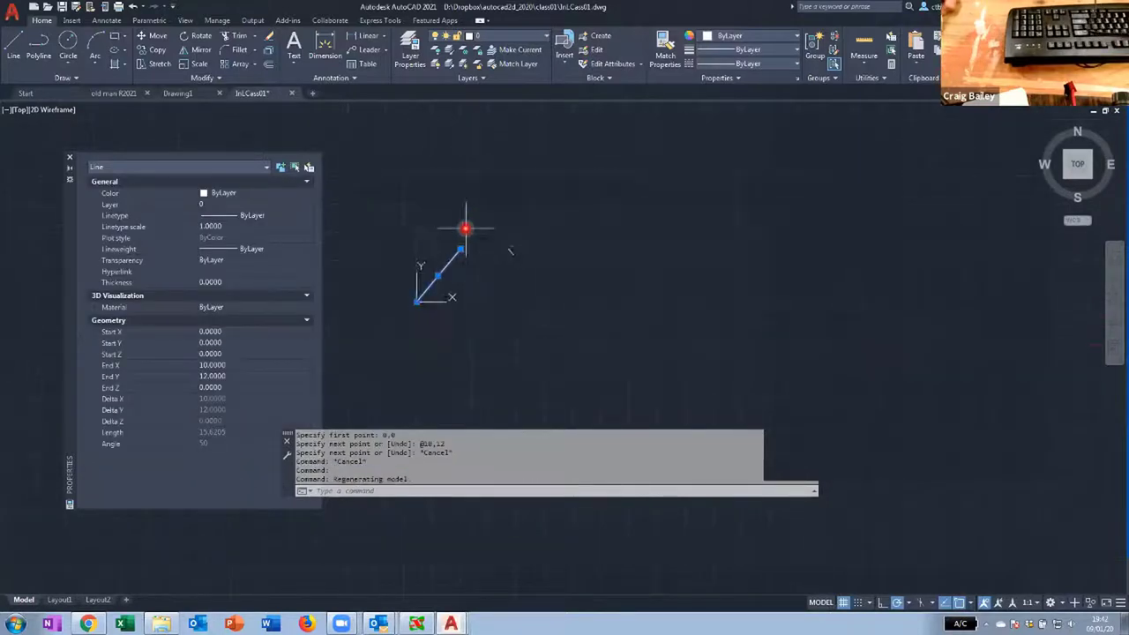
scroll(459, 259, up, 2)
scroll(459, 259, up, 3)
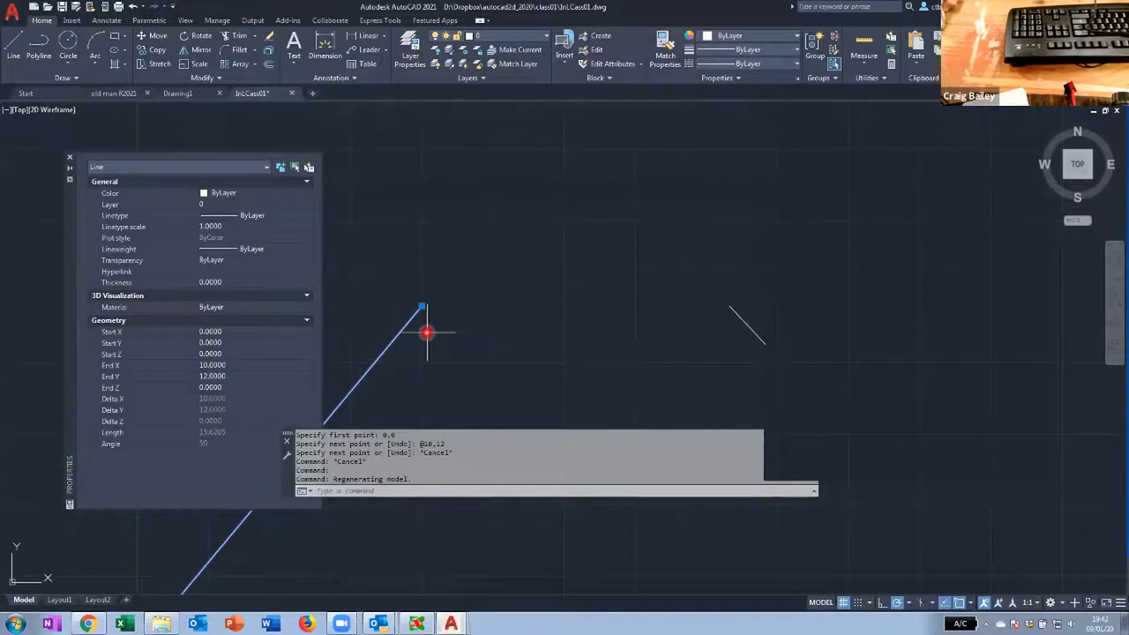
mouse_move(422, 308)
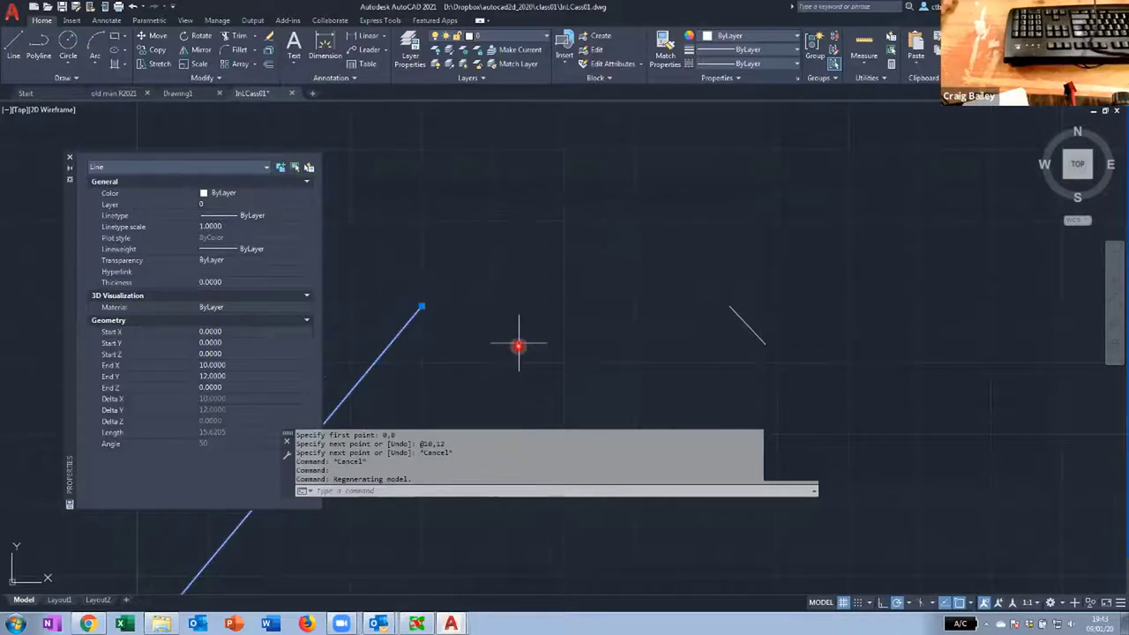
key(Escape)
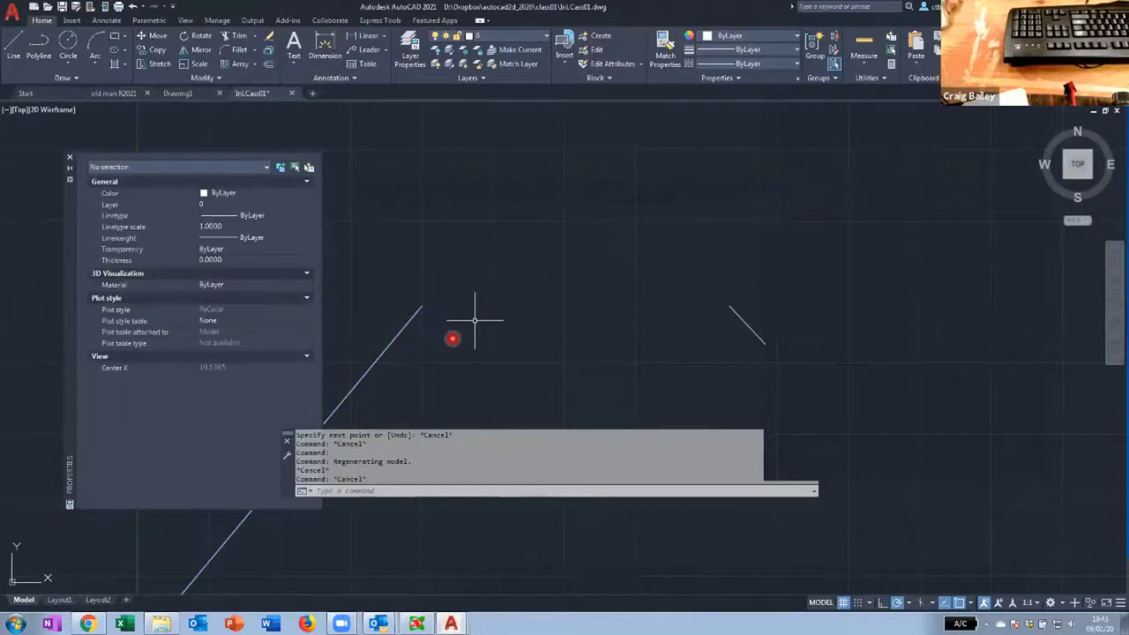
click(385, 338)
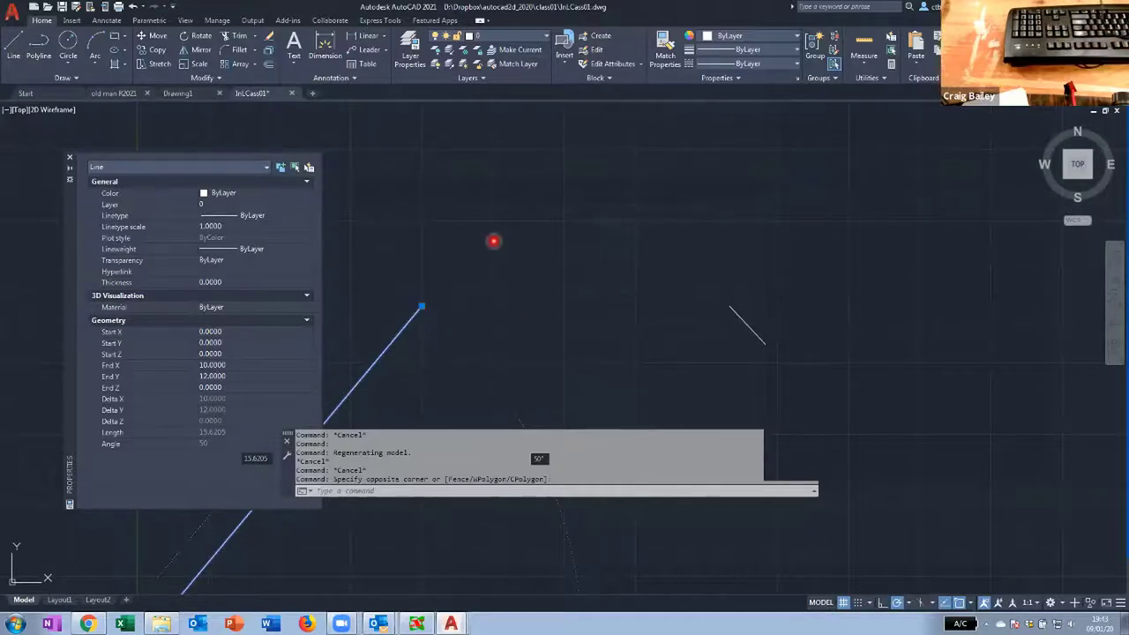
key(Escape)
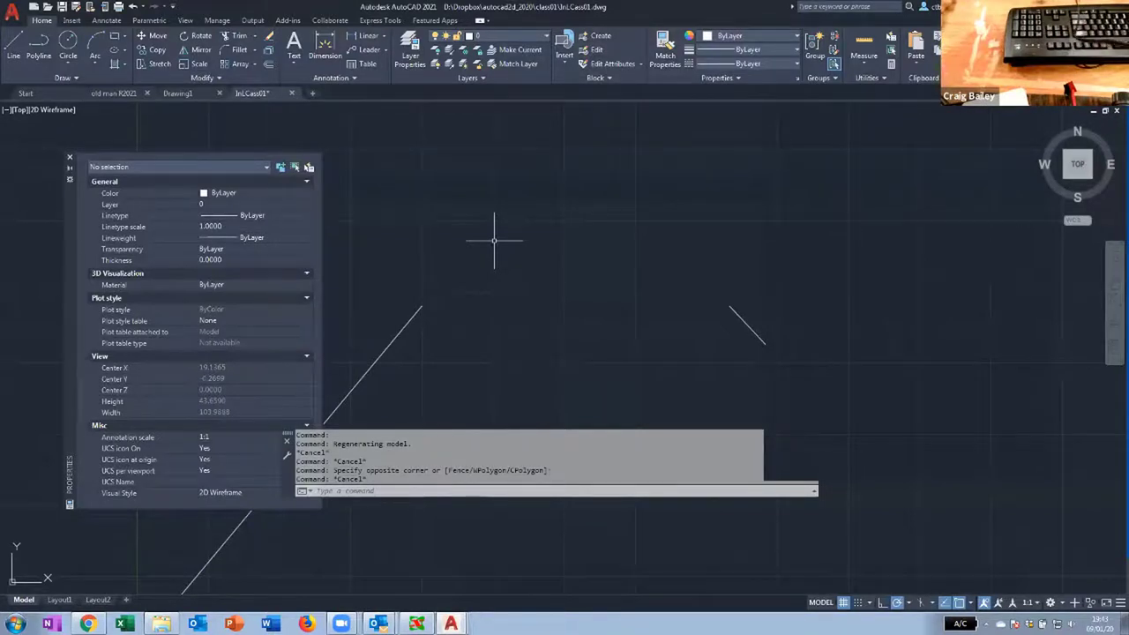
key(Escape)
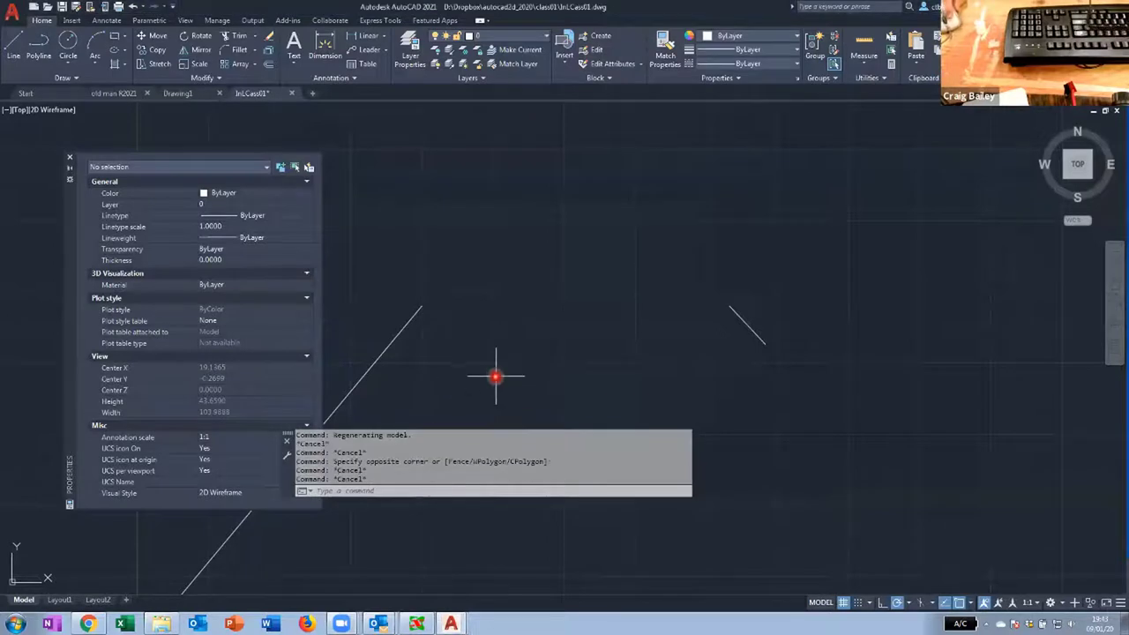
click(496, 377)
click(404, 308)
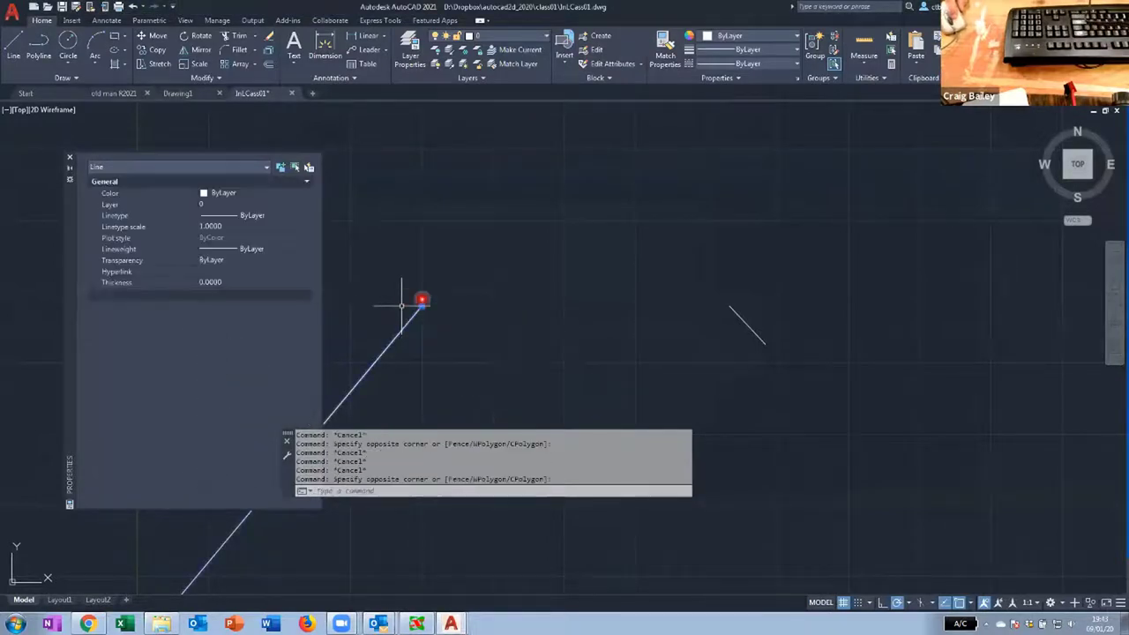
mouse_move(421, 308)
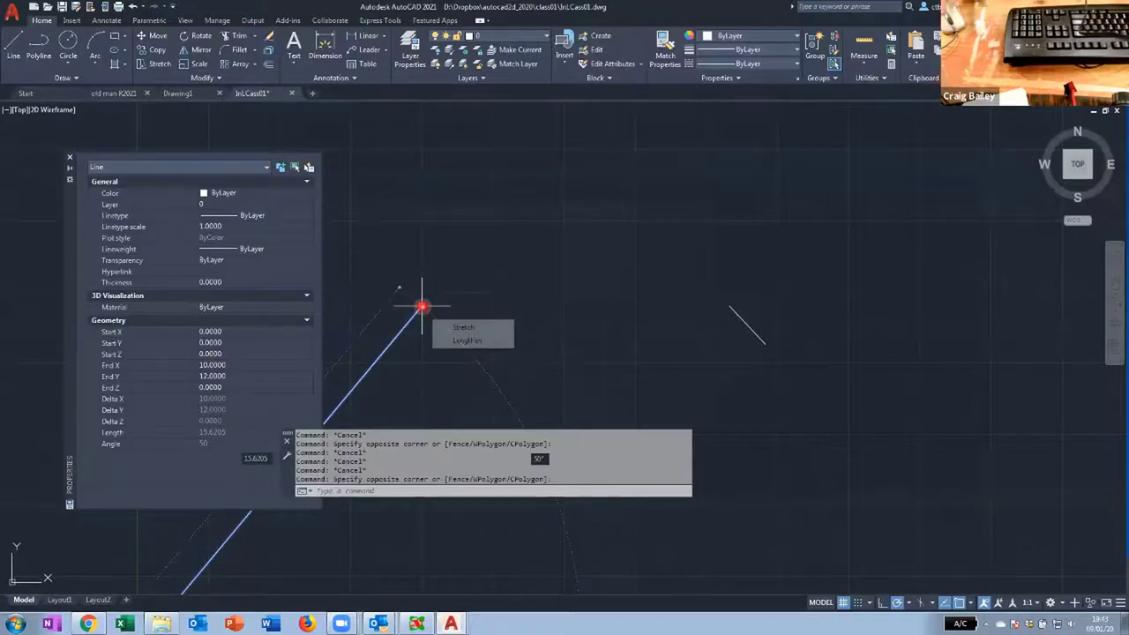
key(Escape)
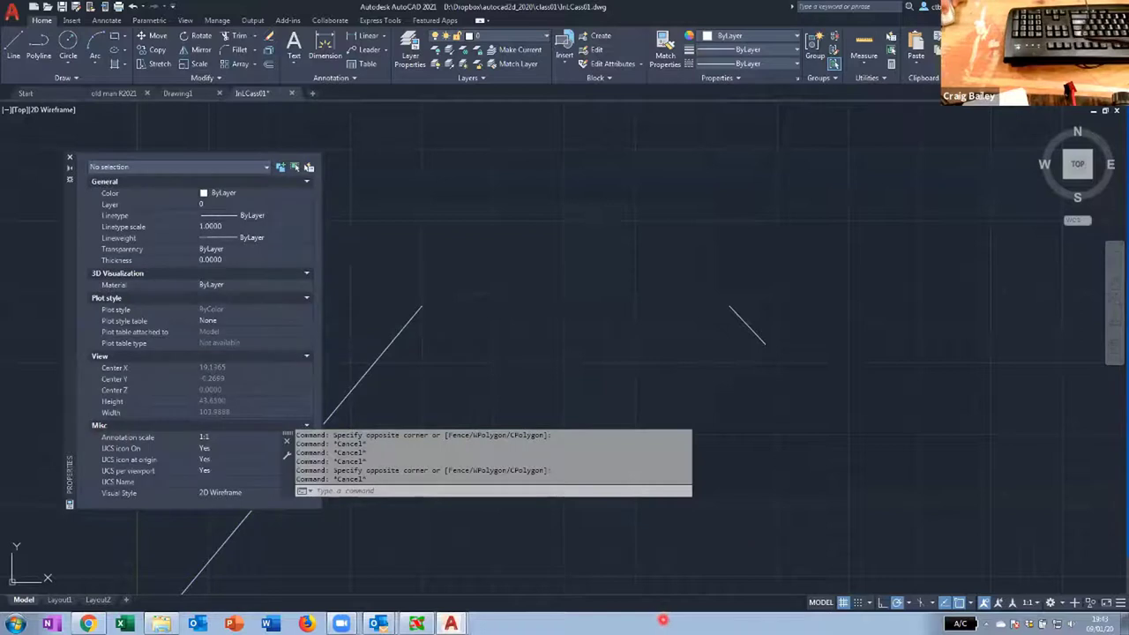
Step: Cancel the stray selection window and open the status bar Customization list
click(646, 577)
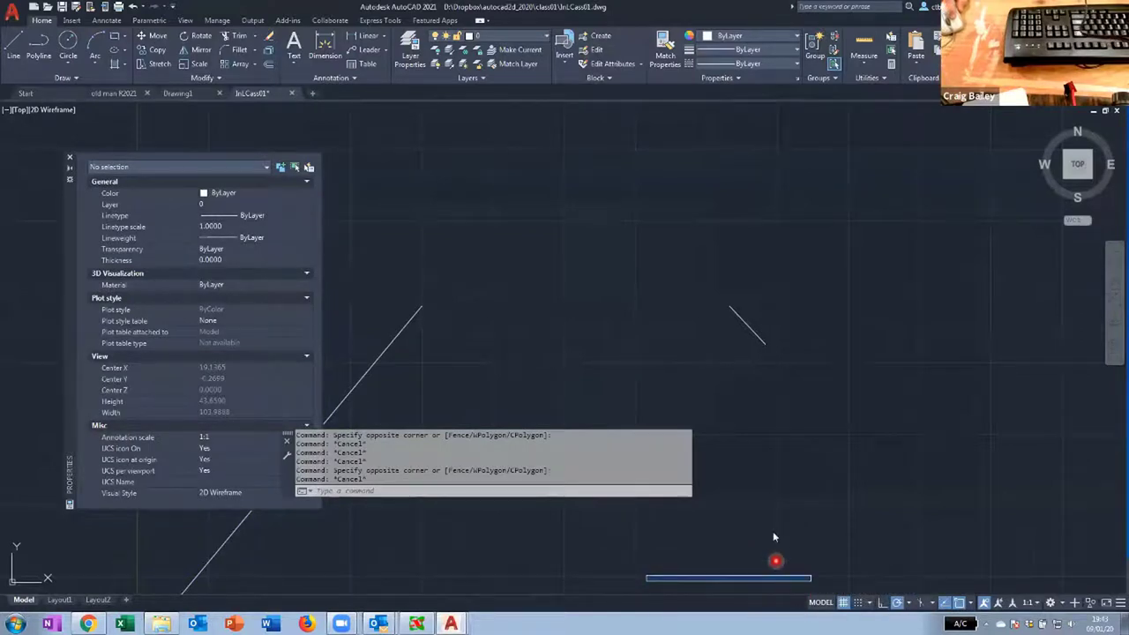
key(Escape)
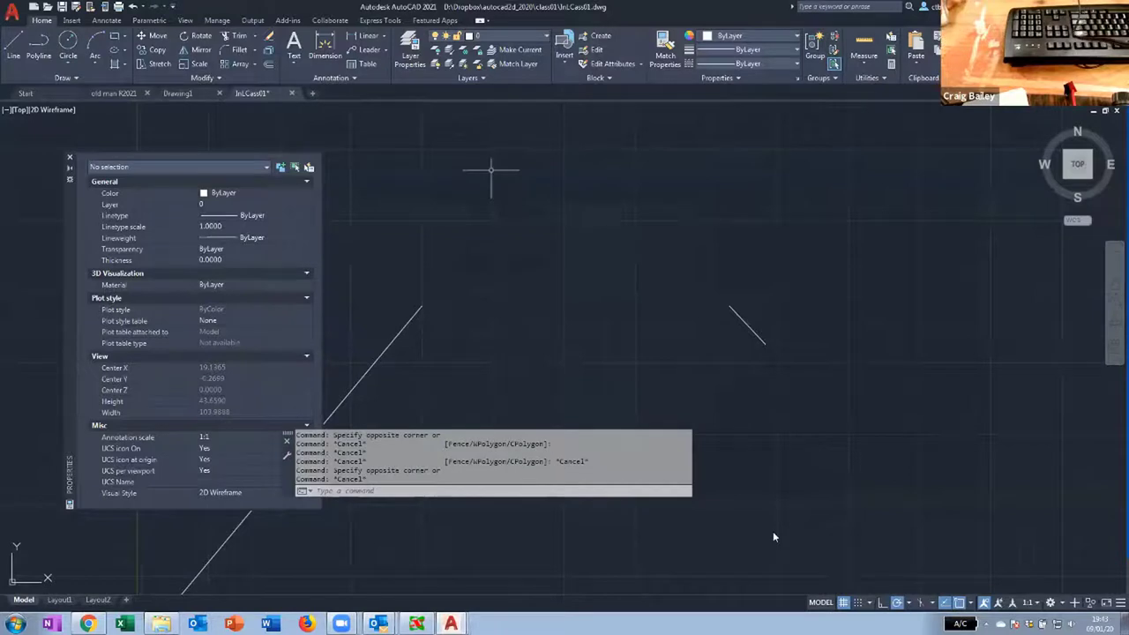
click(709, 606)
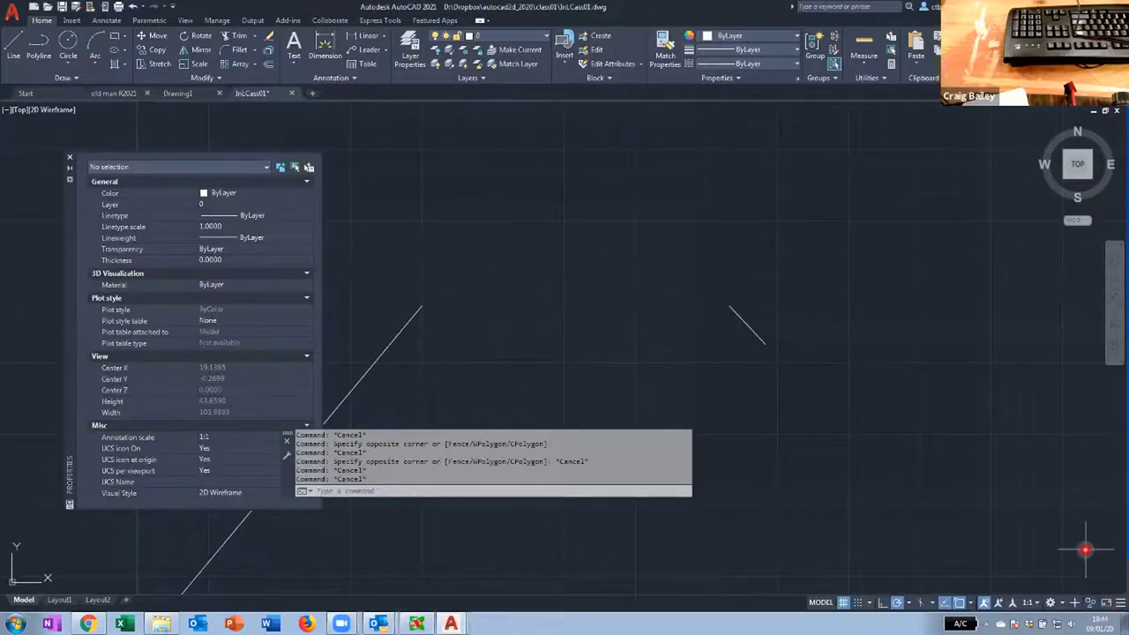
click(1117, 604)
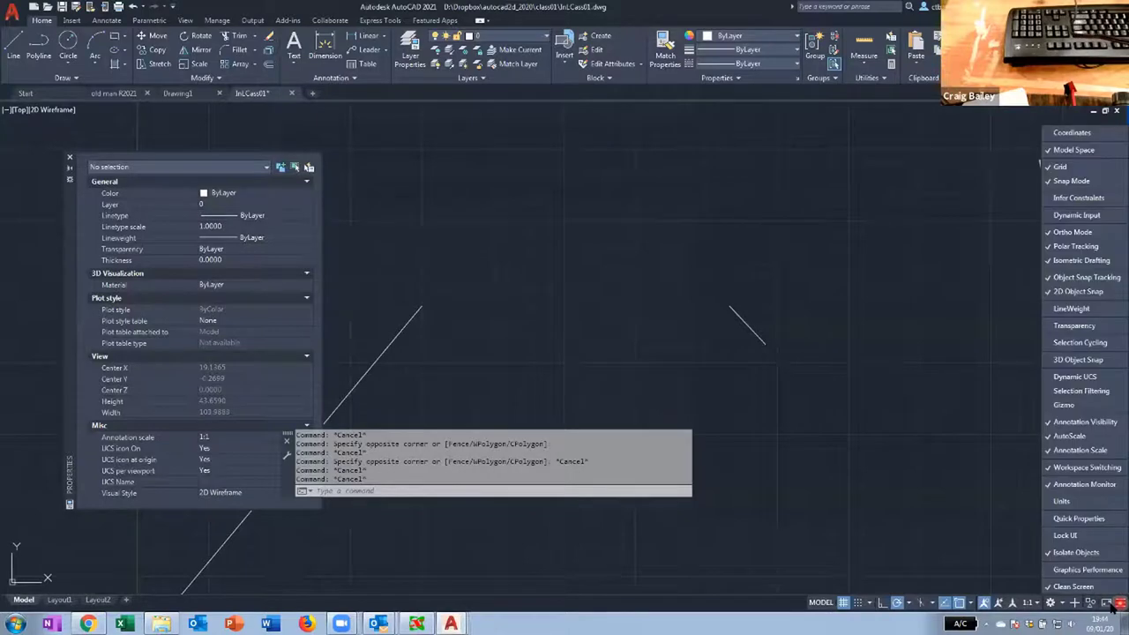
Step: Tick Coordinates in the status bar customization list, then close the list
click(1071, 134)
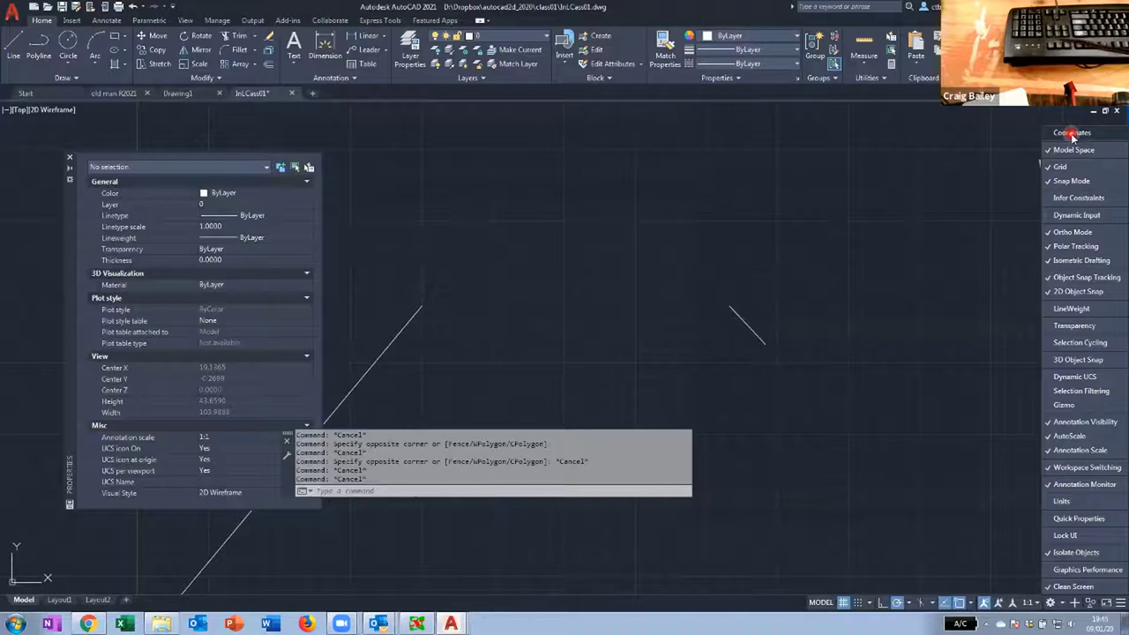
click(1073, 134)
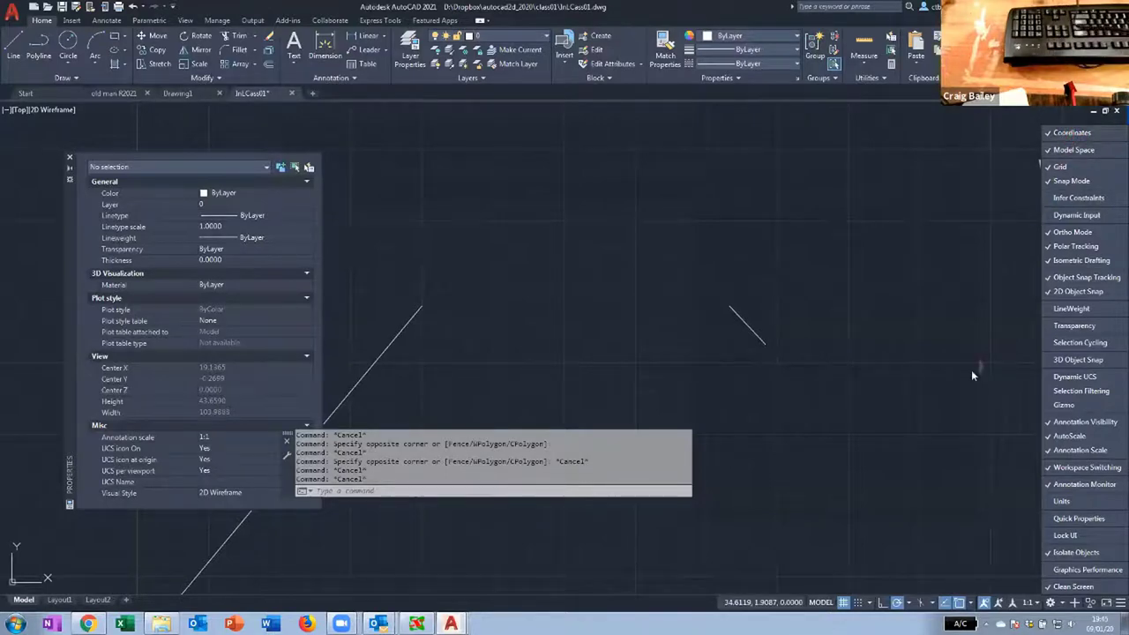
click(680, 550)
click(693, 548)
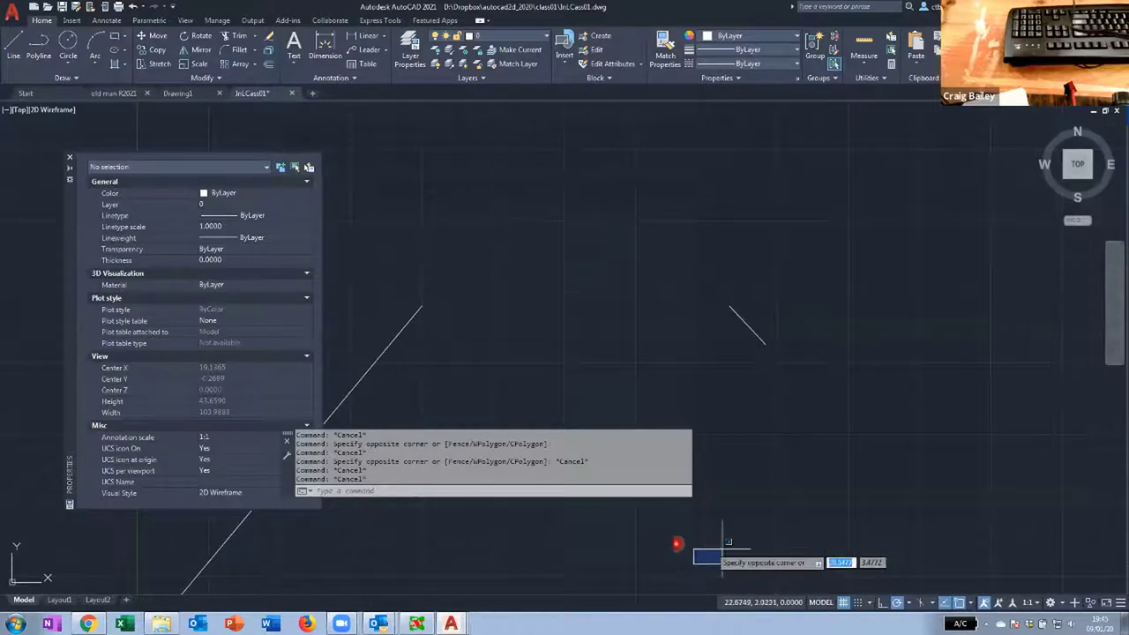
key(Escape)
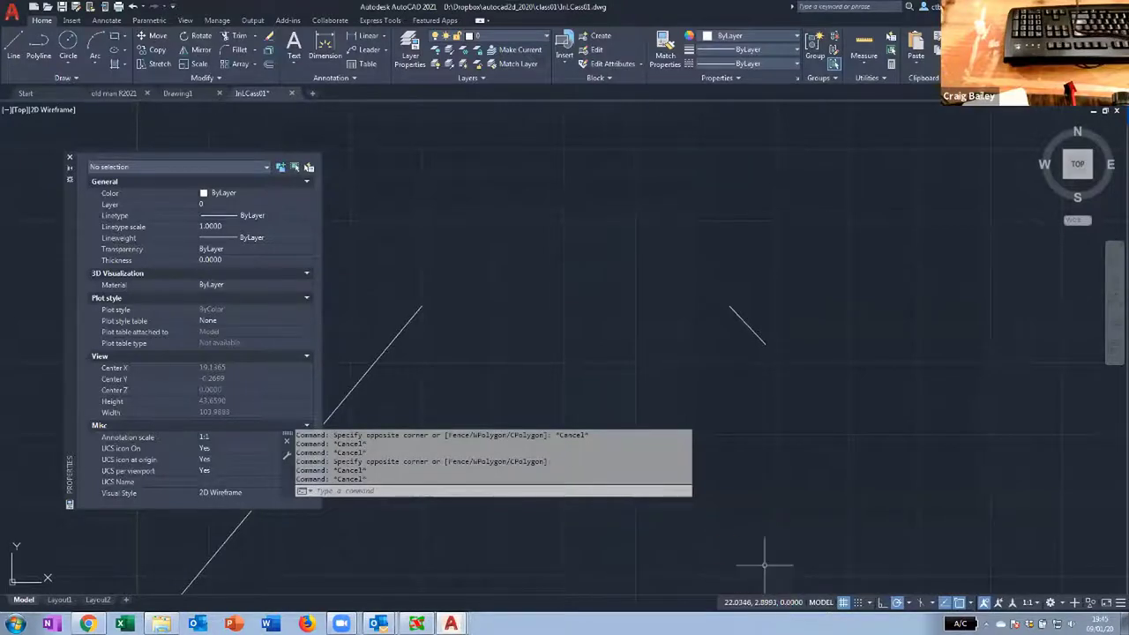
click(418, 278)
click(418, 278)
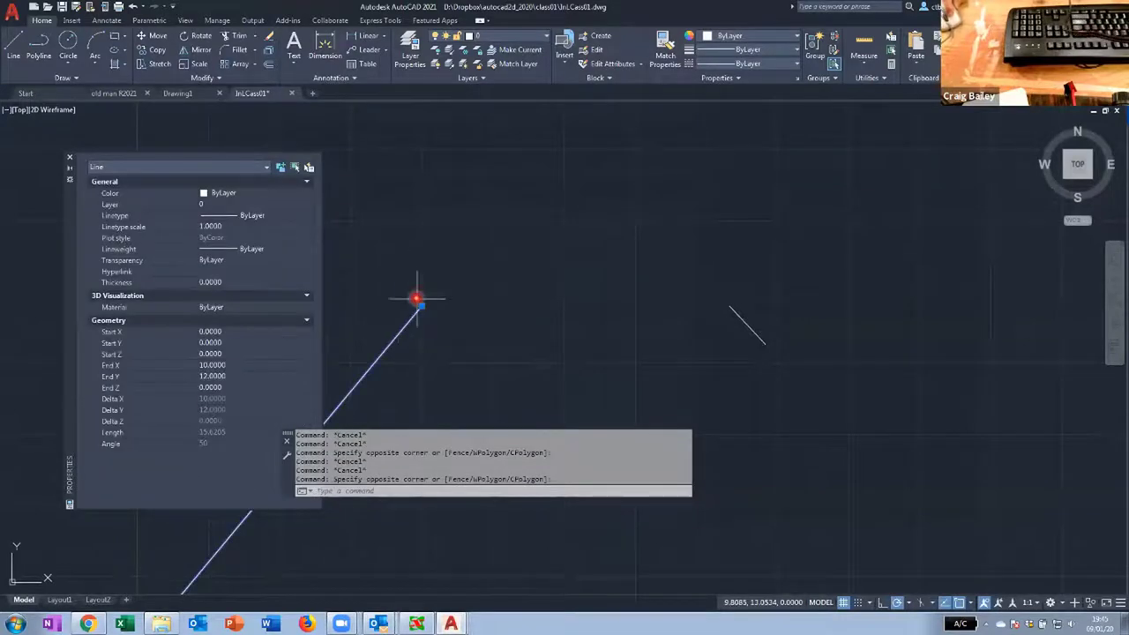
mouse_move(421, 305)
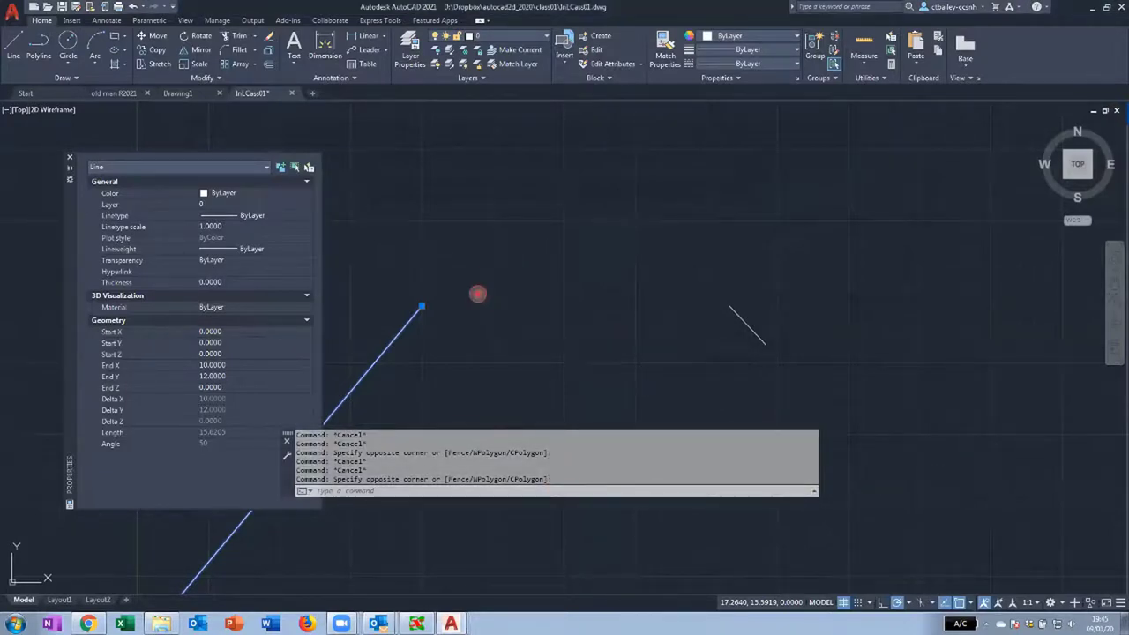
click(466, 281)
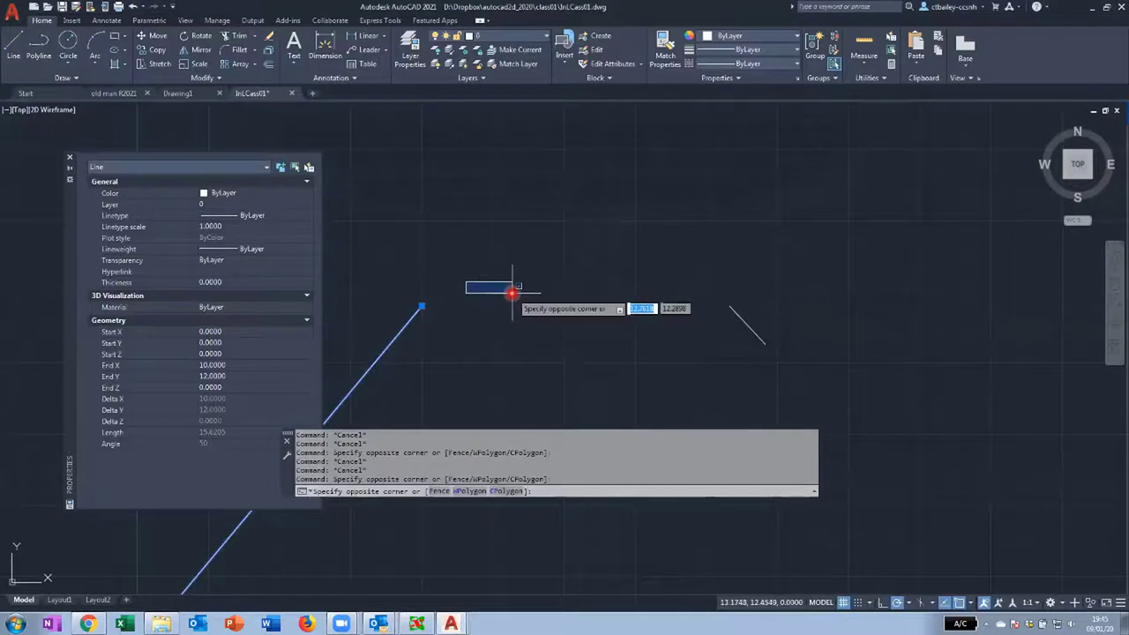
key(Escape)
key(Escape)
key(Escape)
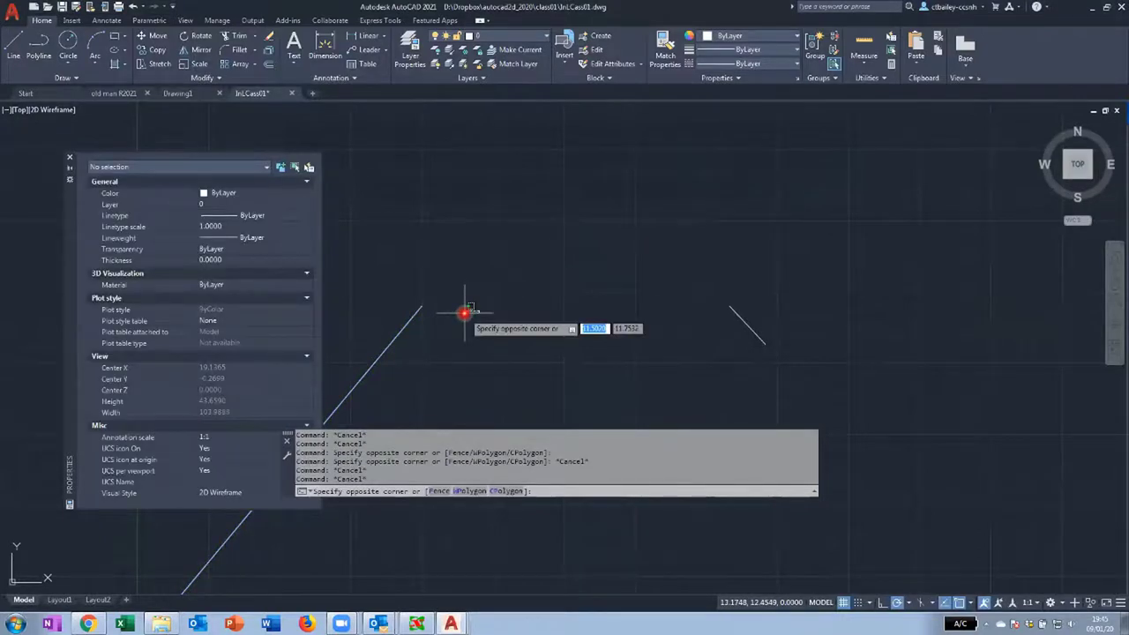
drag(465, 312, 518, 351)
key(Escape)
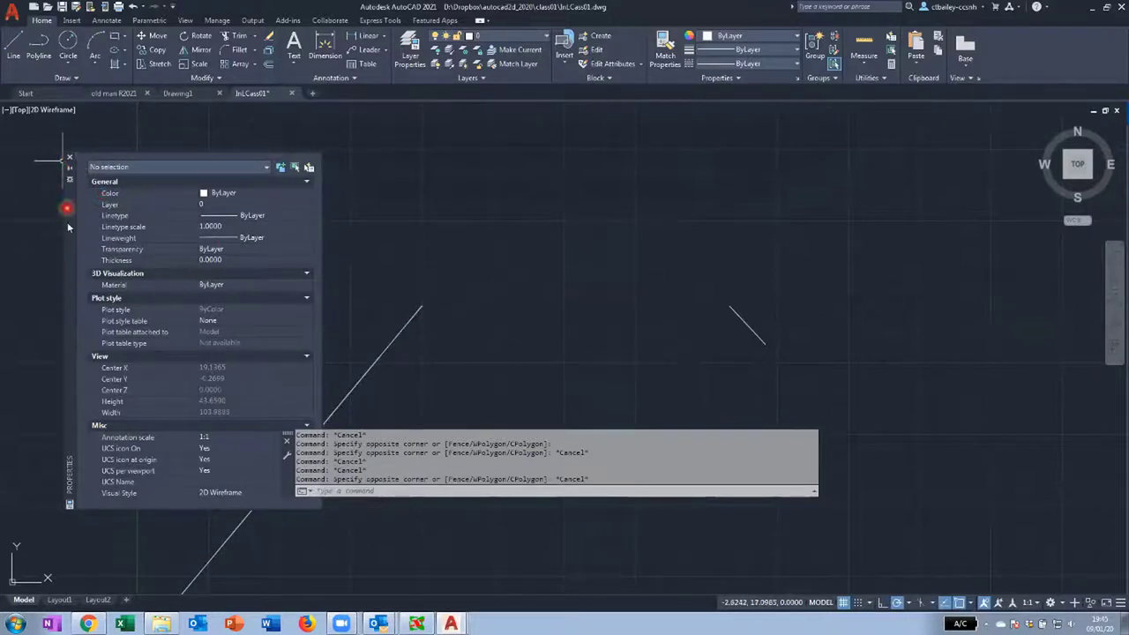
Step: Drag the floating Properties palette to the right edge and dock it there
mouse_move(69, 225)
mouse_down()
mouse_move(79, 202)
mouse_move(106, 224)
mouse_move(75, 234)
mouse_move(84, 220)
mouse_up()
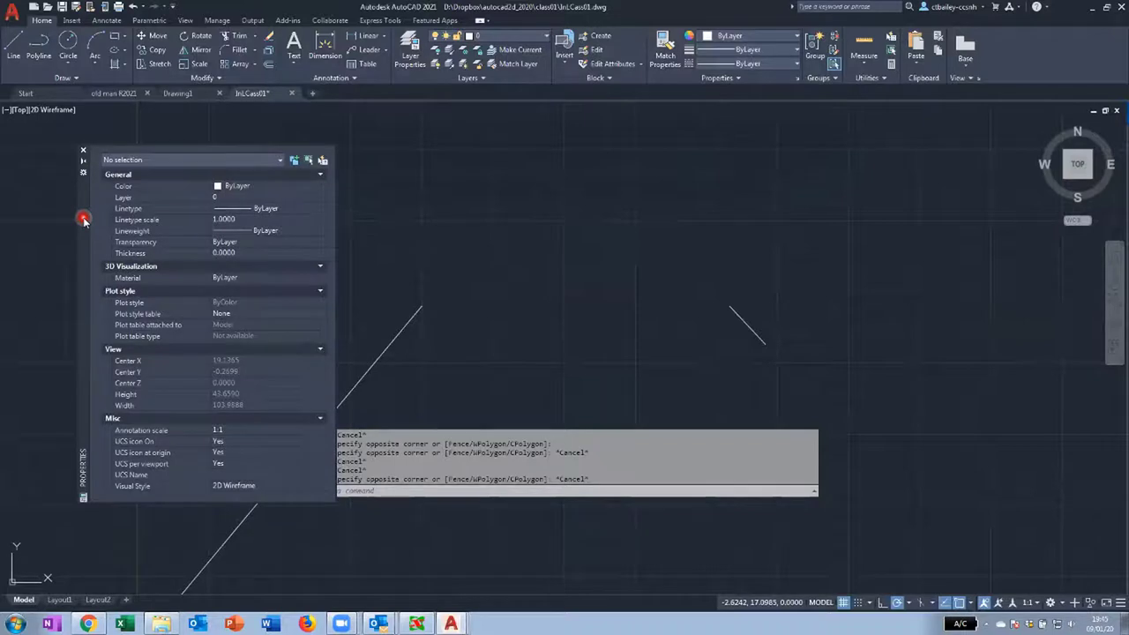
drag(84, 220, 269, 230)
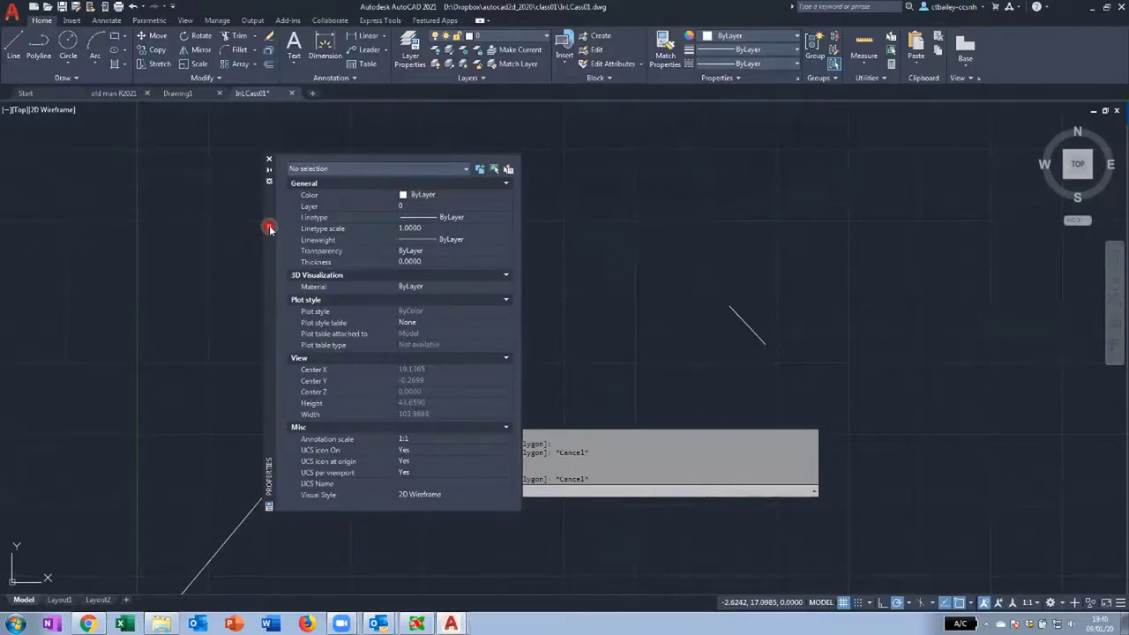
drag(269, 230, 219, 247)
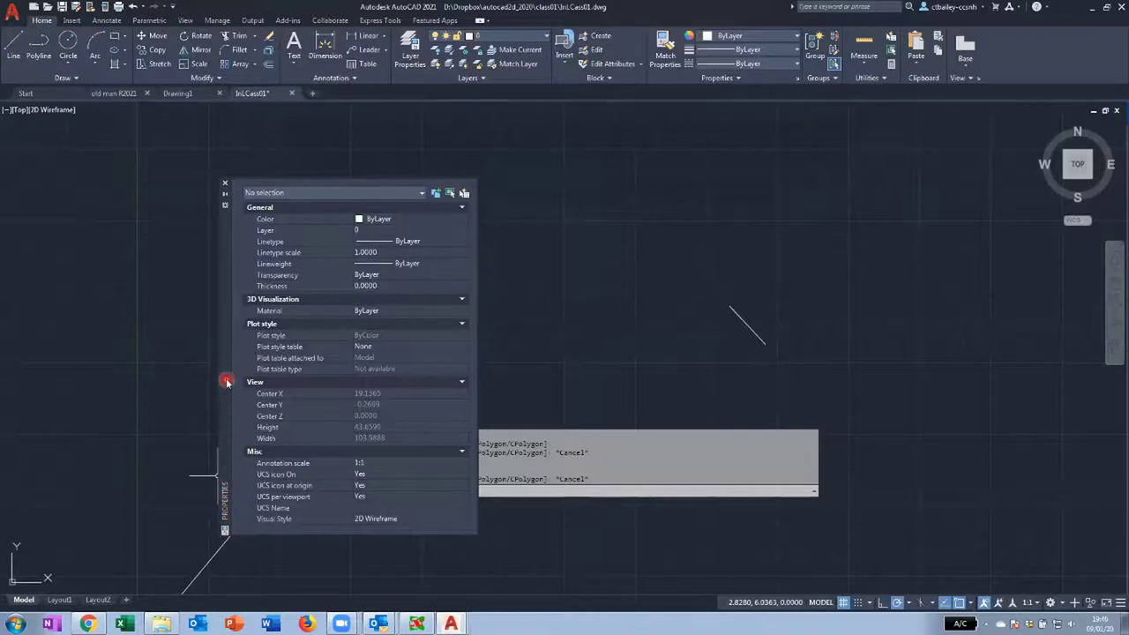
mouse_move(224, 383)
mouse_down()
mouse_move(229, 356)
mouse_move(209, 347)
mouse_move(482, 374)
mouse_move(820, 358)
mouse_move(1098, 363)
mouse_move(1036, 360)
mouse_move(1101, 291)
mouse_move(1114, 255)
mouse_up()
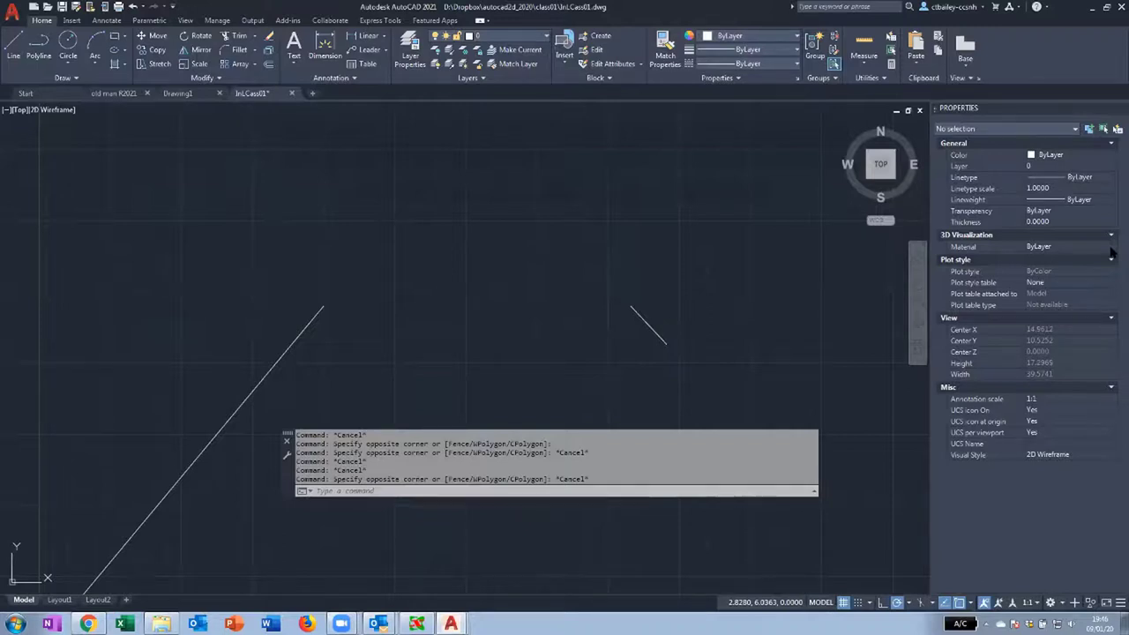
Step: Zoom out and back in around the origin lines, then switch to the View ribbon tab
click(462, 295)
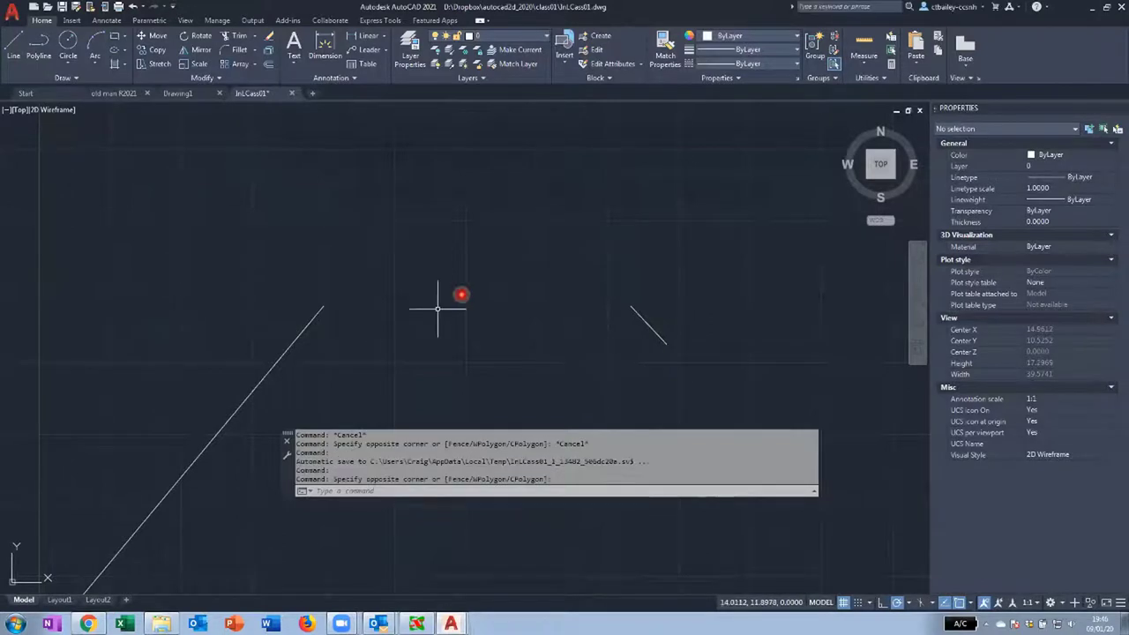
scroll(513, 314, down, 4)
scroll(513, 314, down, 5)
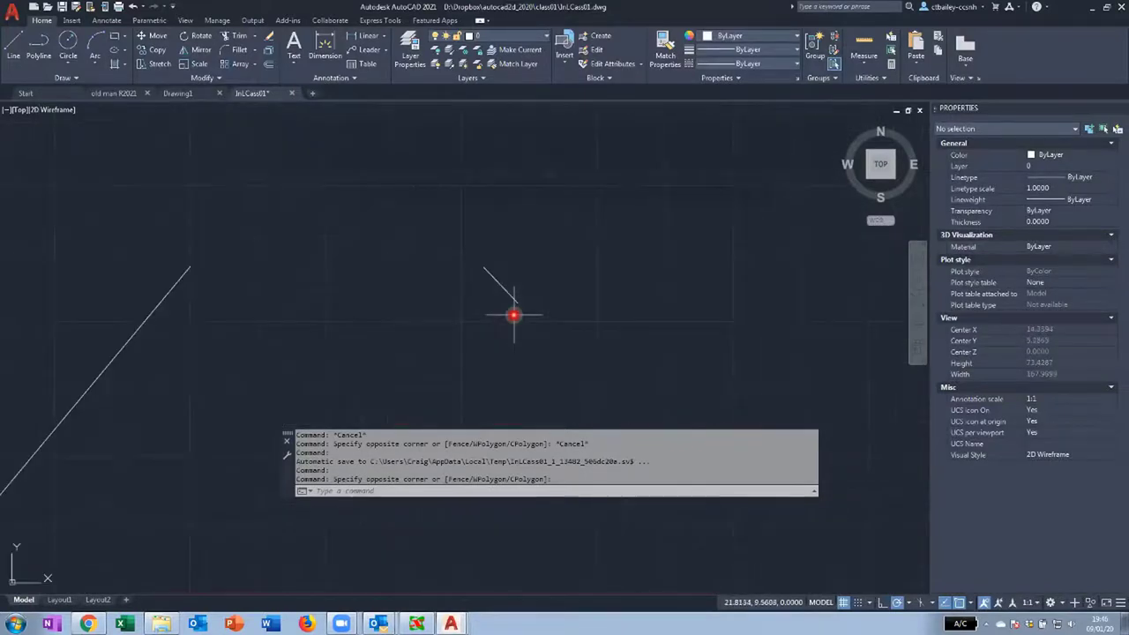
scroll(513, 317, up, 3)
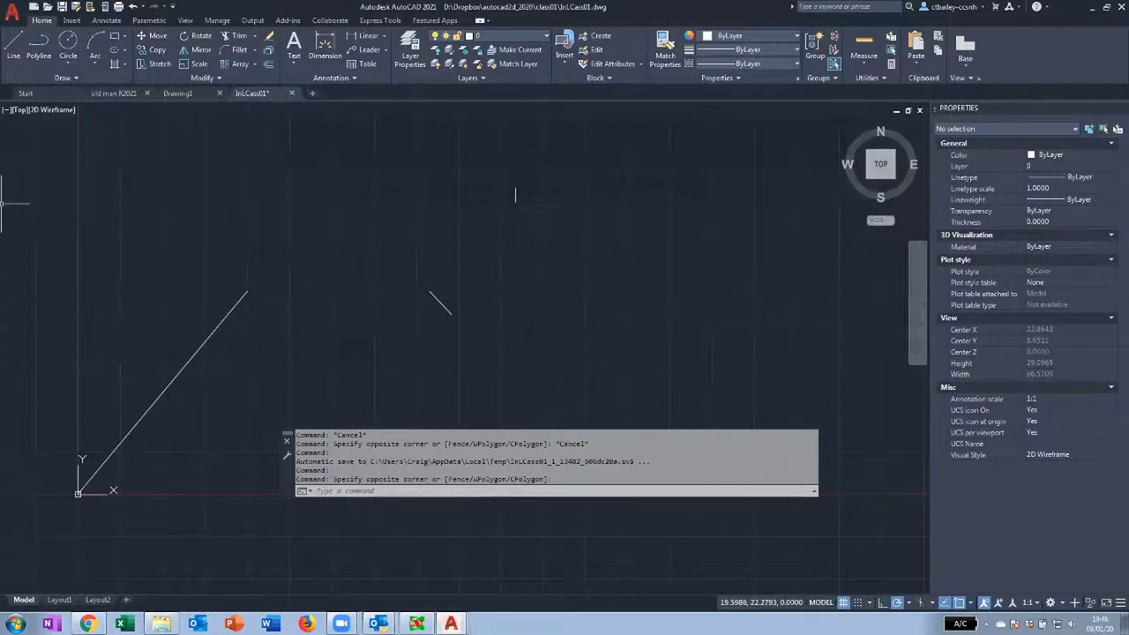
click(187, 20)
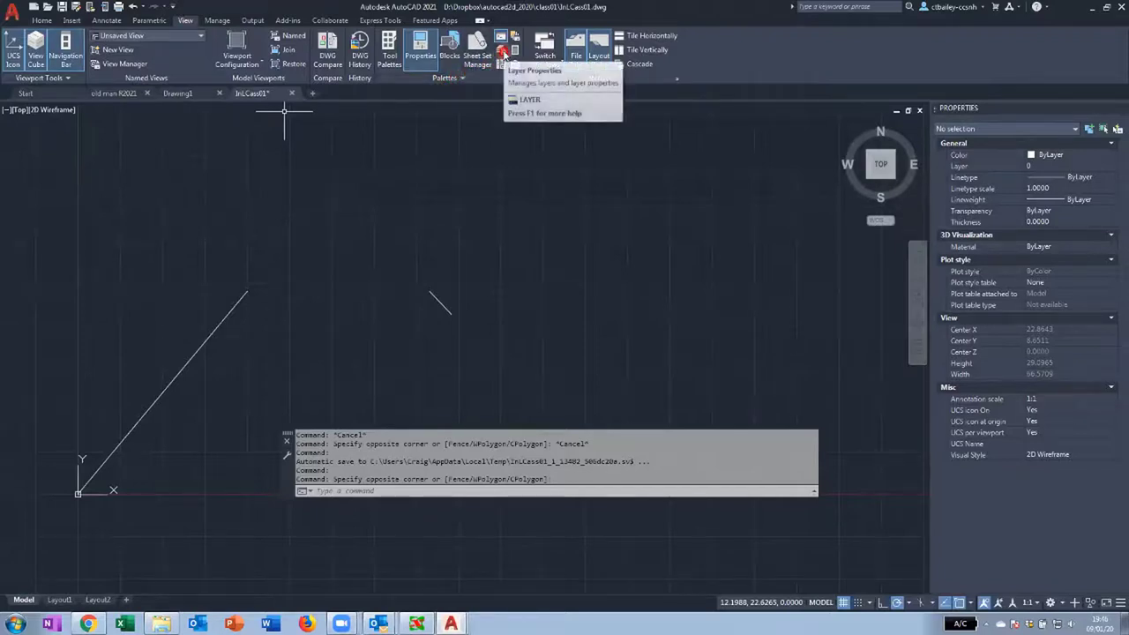
Step: Open the Layer Properties Manager, enlarge it, and dock it taller along the bottom
click(502, 51)
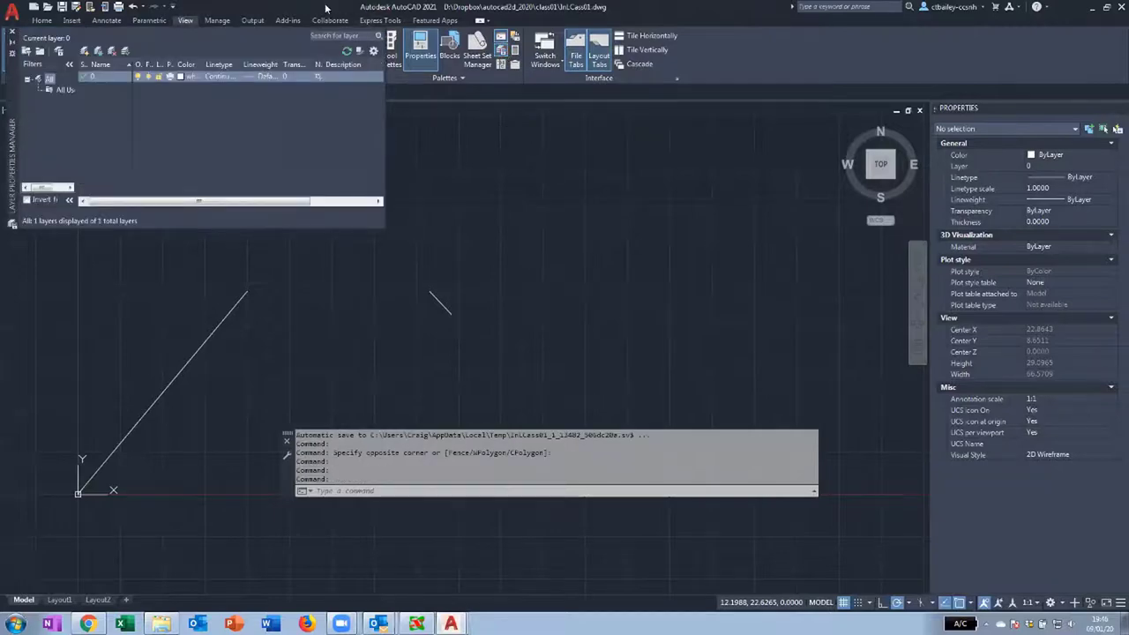
drag(17, 121, 256, 229)
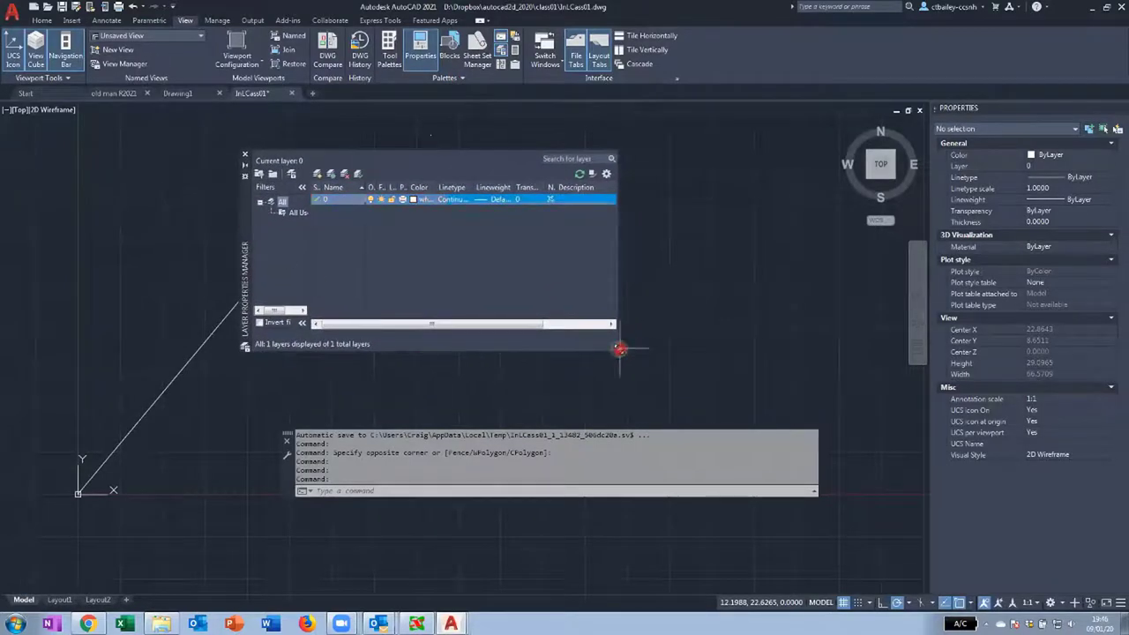
drag(617, 351, 770, 460)
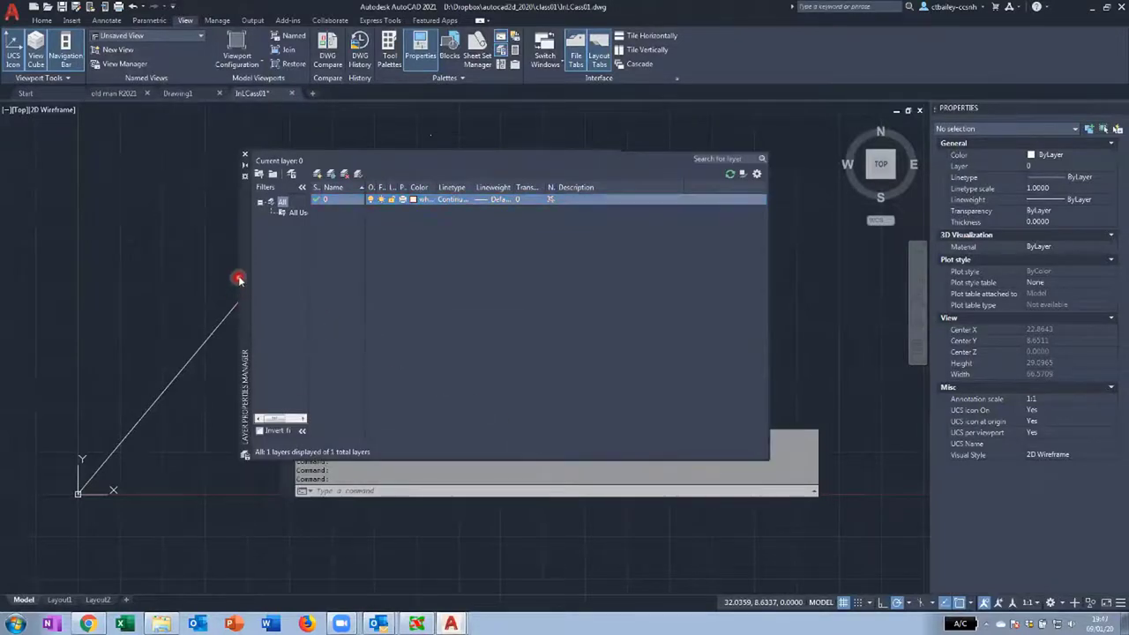
mouse_move(244, 280)
mouse_down()
mouse_move(192, 306)
mouse_move(190, 275)
mouse_move(202, 312)
mouse_move(212, 630)
mouse_move(219, 615)
mouse_up()
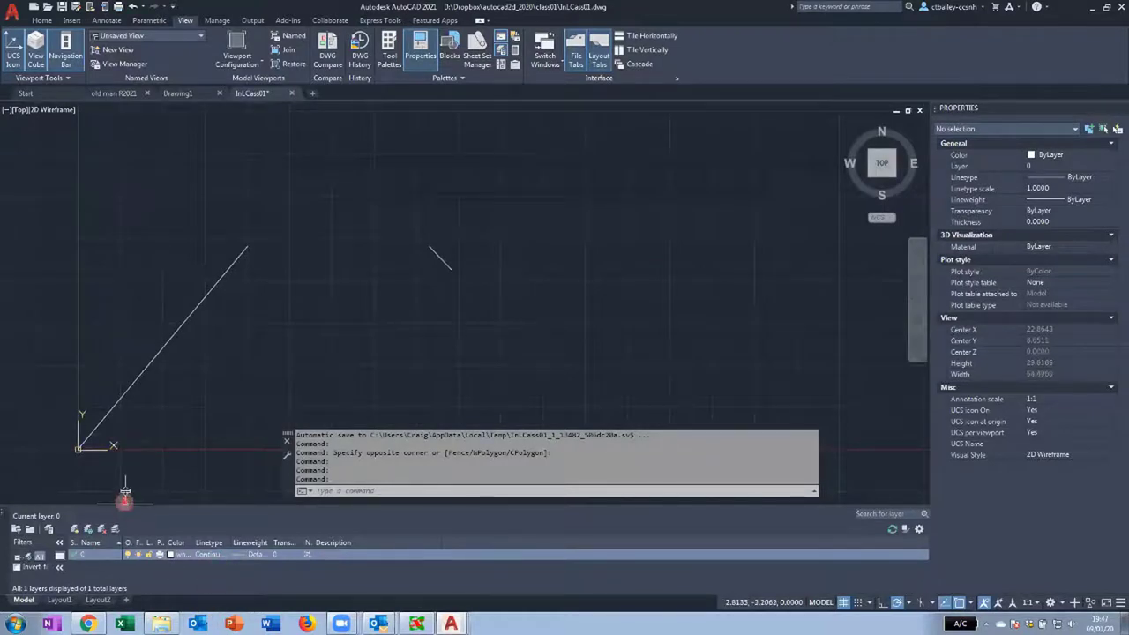
drag(141, 323, 139, 283)
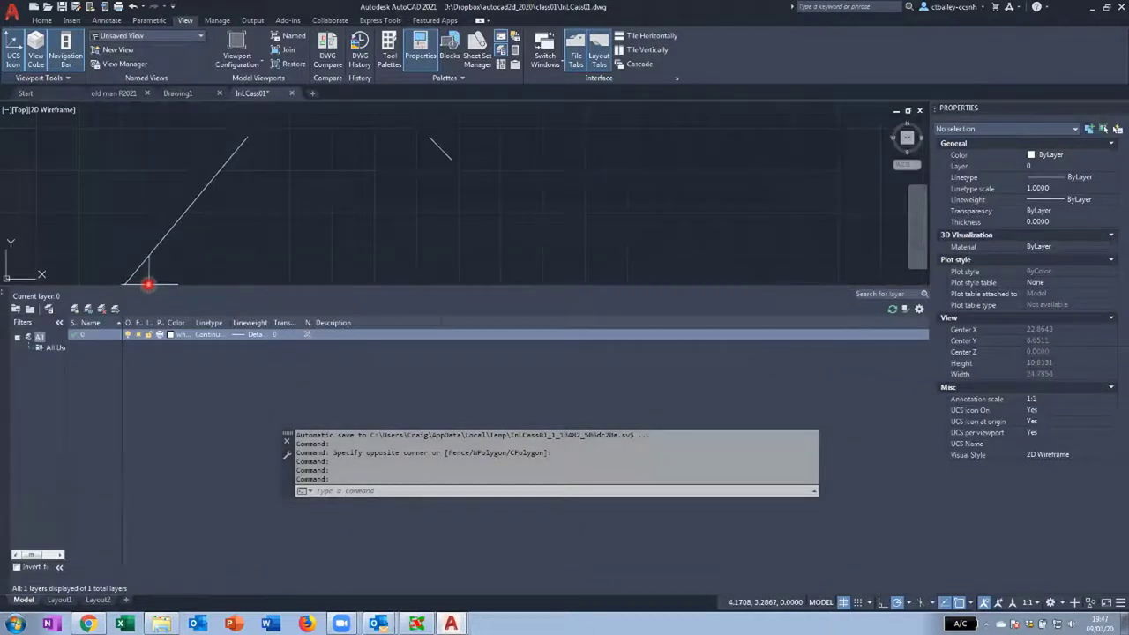
Step: Undock the Layer Properties Manager and leave it floating along the left side
click(293, 429)
click(334, 450)
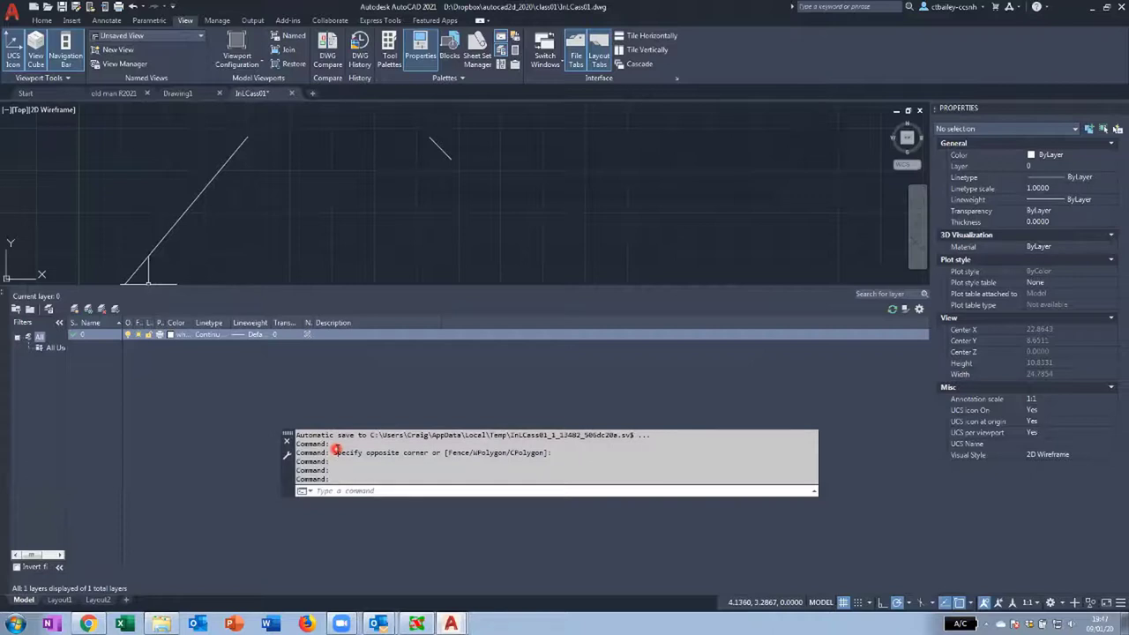
click(98, 411)
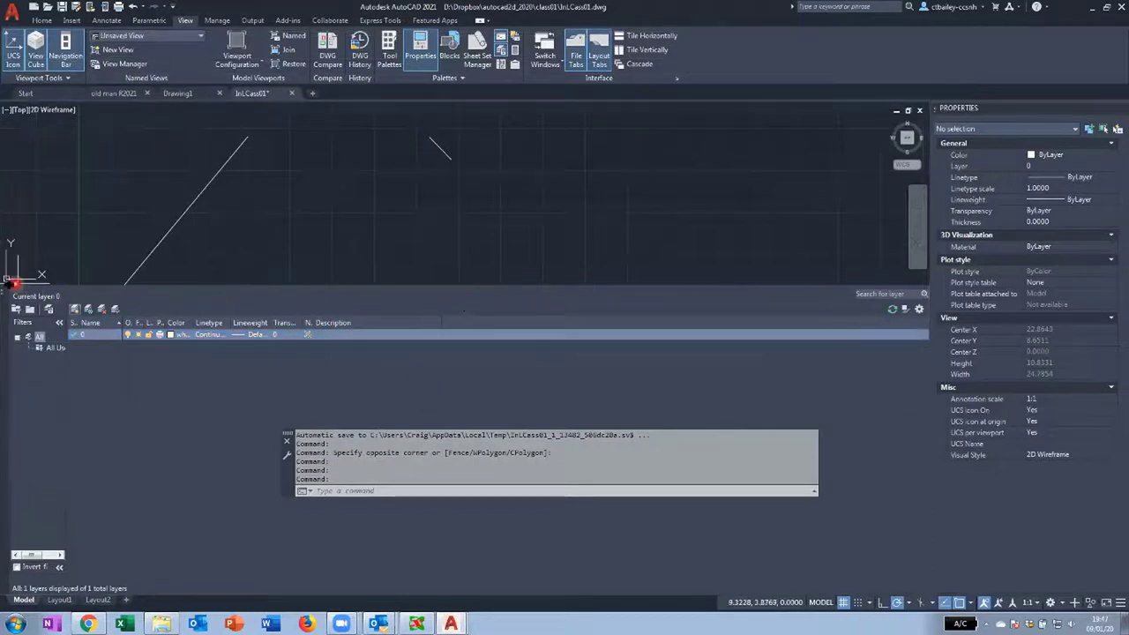
mouse_move(7, 280)
mouse_down()
mouse_move(467, 397)
mouse_move(928, 443)
mouse_move(928, 397)
mouse_move(865, 451)
mouse_move(504, 503)
mouse_move(4, 533)
mouse_move(234, 348)
mouse_move(247, 259)
mouse_move(232, 262)
mouse_move(155, 389)
mouse_move(156, 568)
mouse_move(232, 274)
mouse_up()
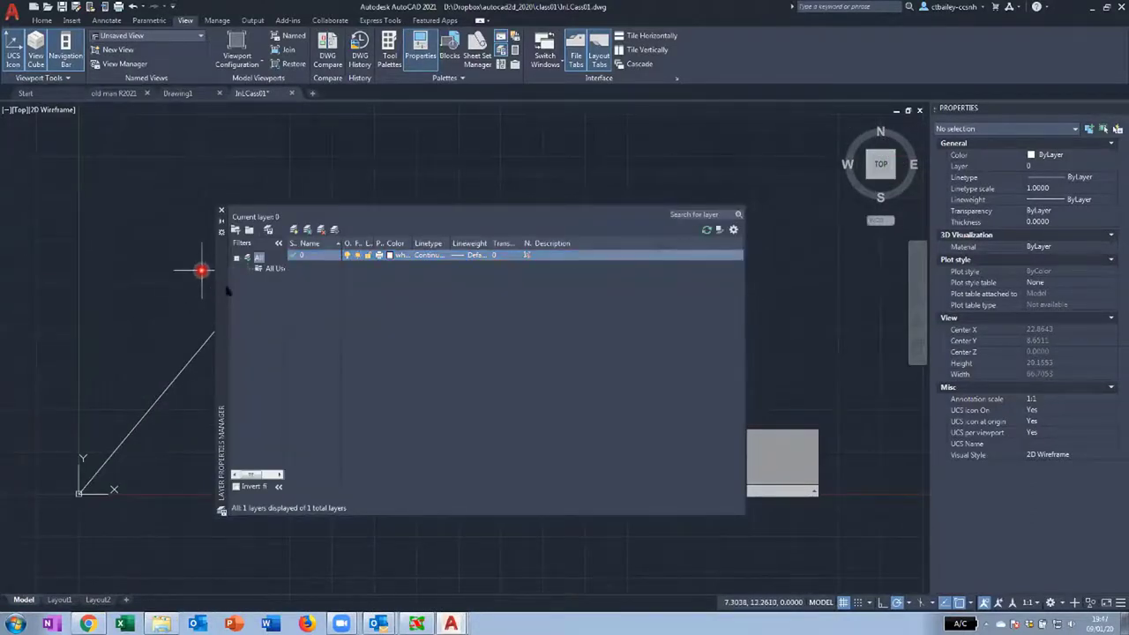
drag(224, 305, 300, 305)
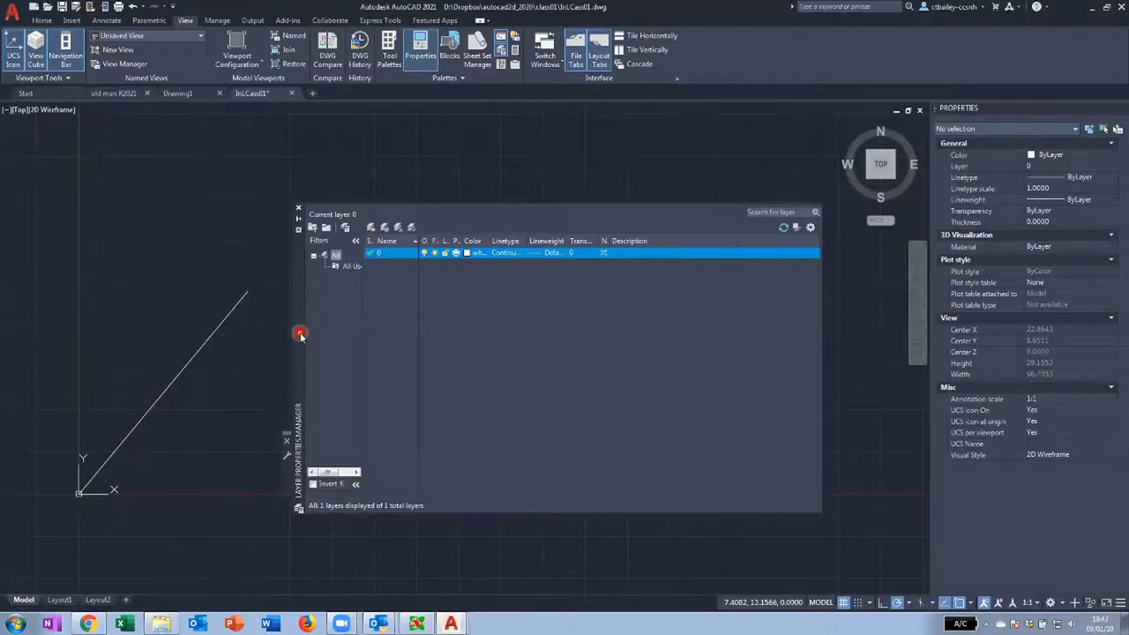
drag(300, 334, 4, 273)
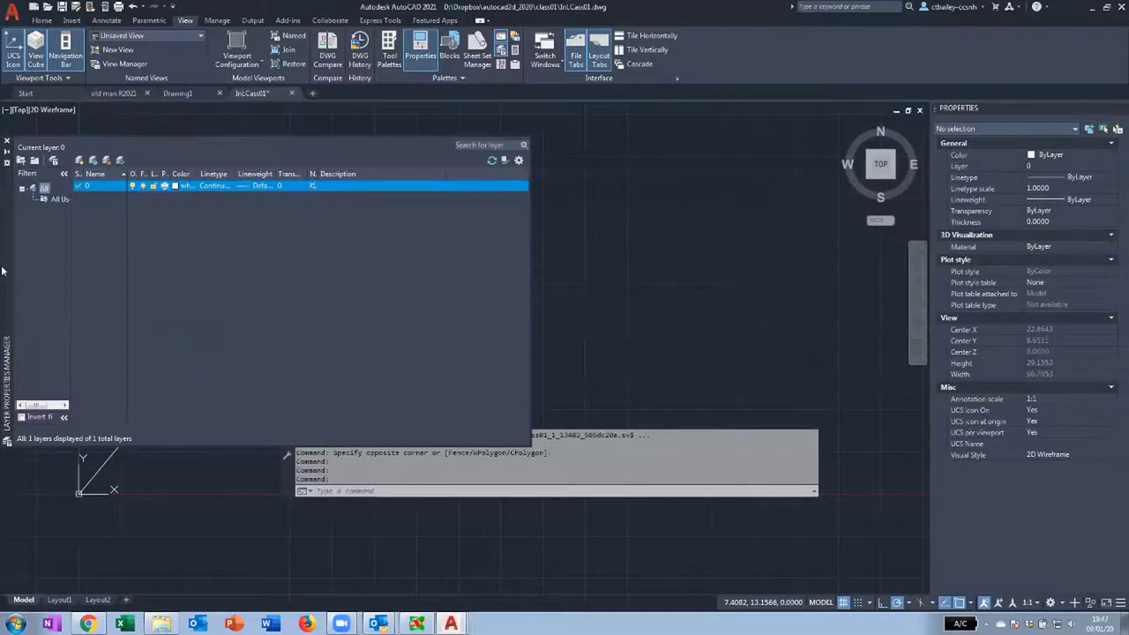
drag(2, 271, 3, 288)
click(352, 343)
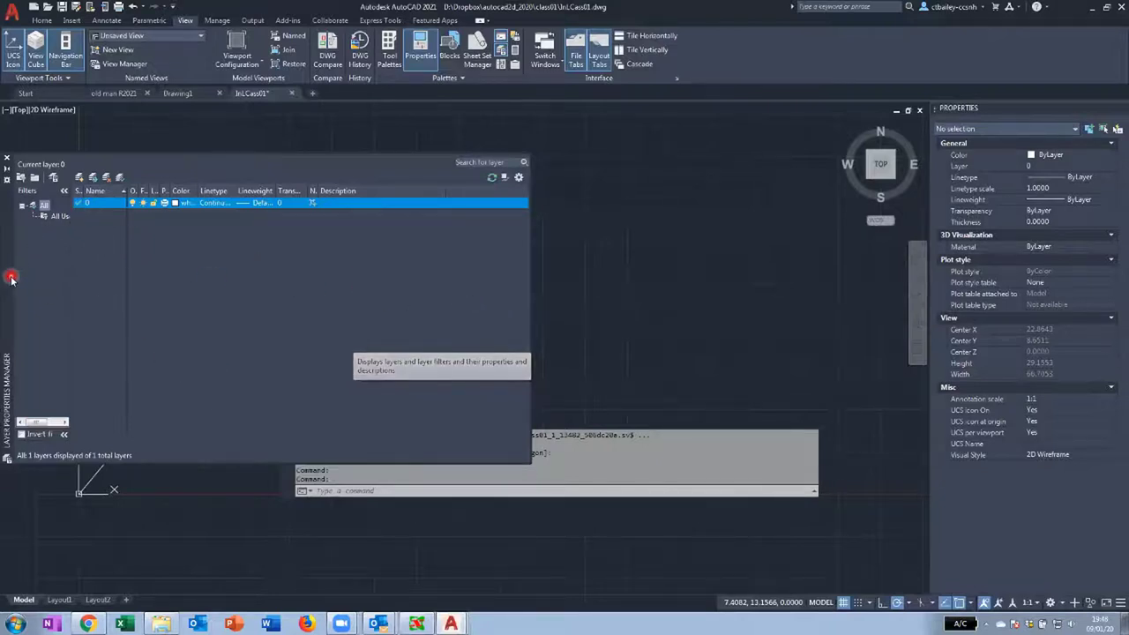
drag(12, 214, 59, 236)
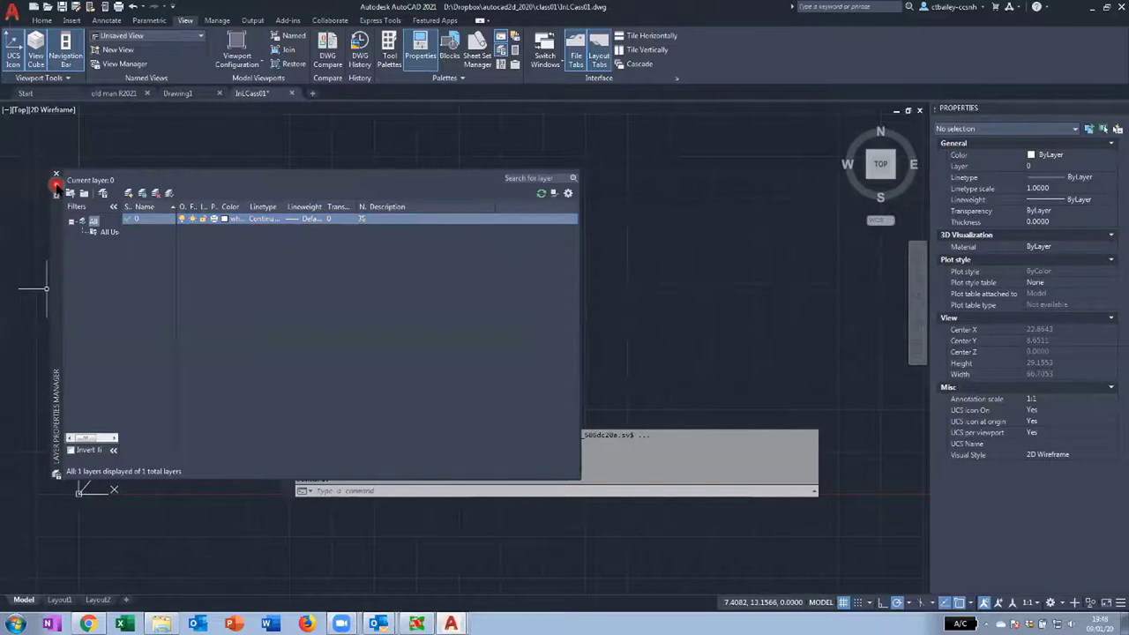
Step: Turn on auto-hide for the Layer Properties Manager and test expanding it
click(56, 186)
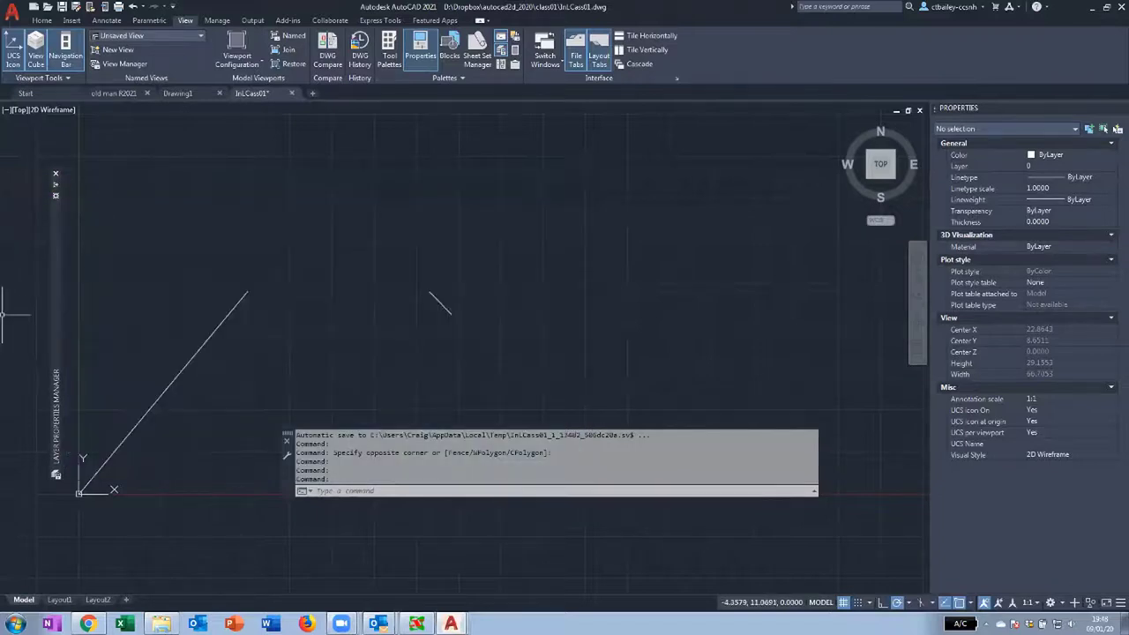
click(53, 262)
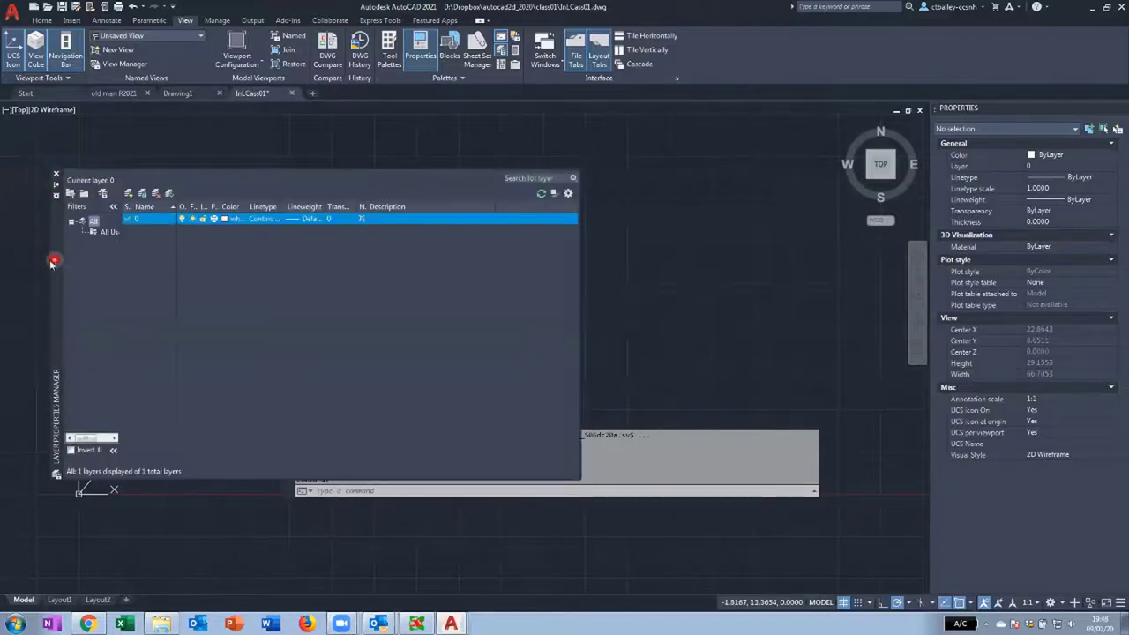
click(31, 271)
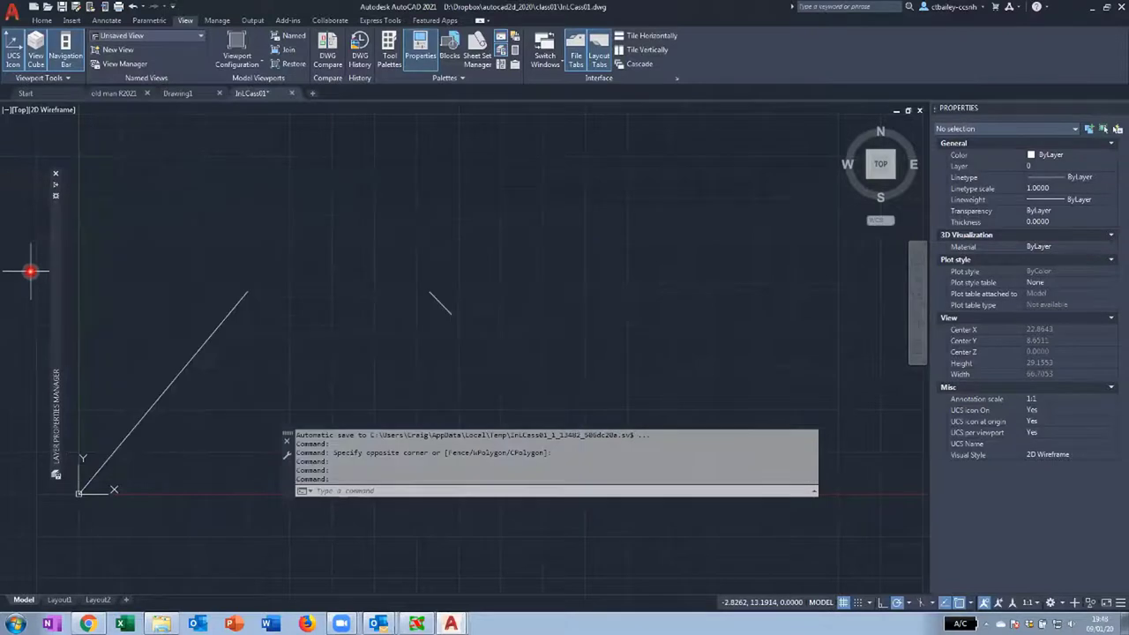
click(54, 258)
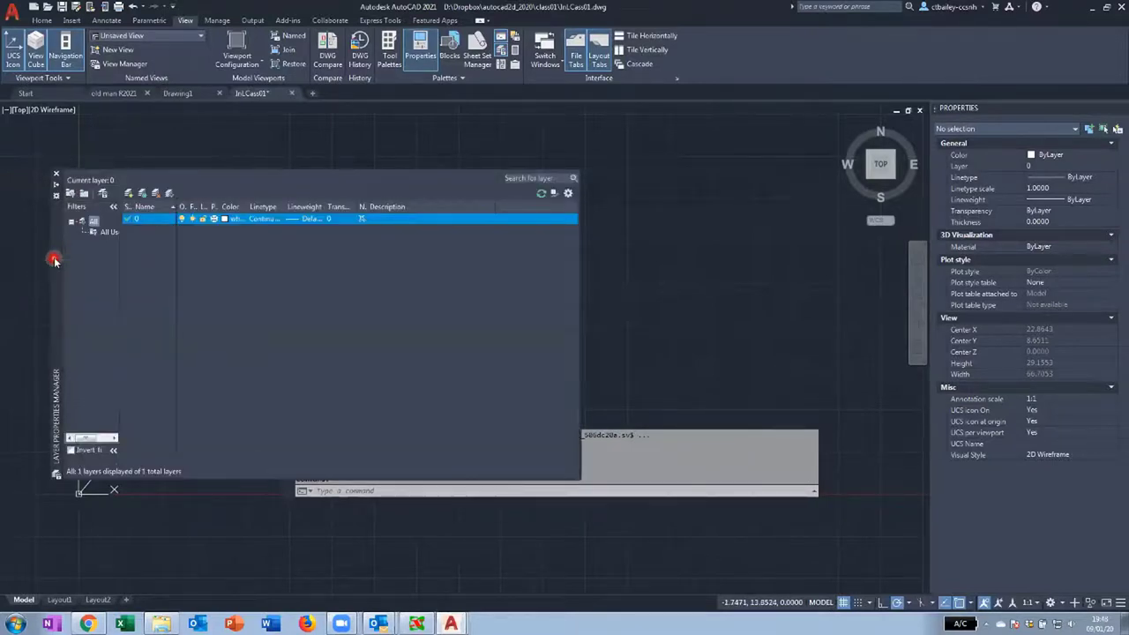
Step: Anchor the auto-hiding layer manager to the right edge of the window
click(56, 184)
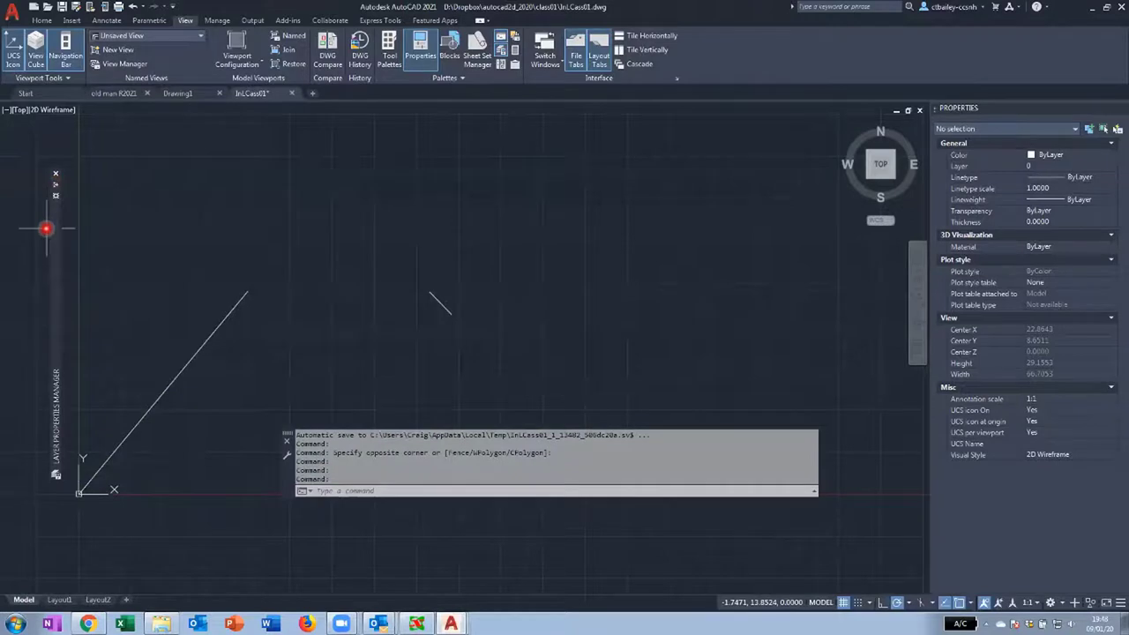
mouse_move(55, 197)
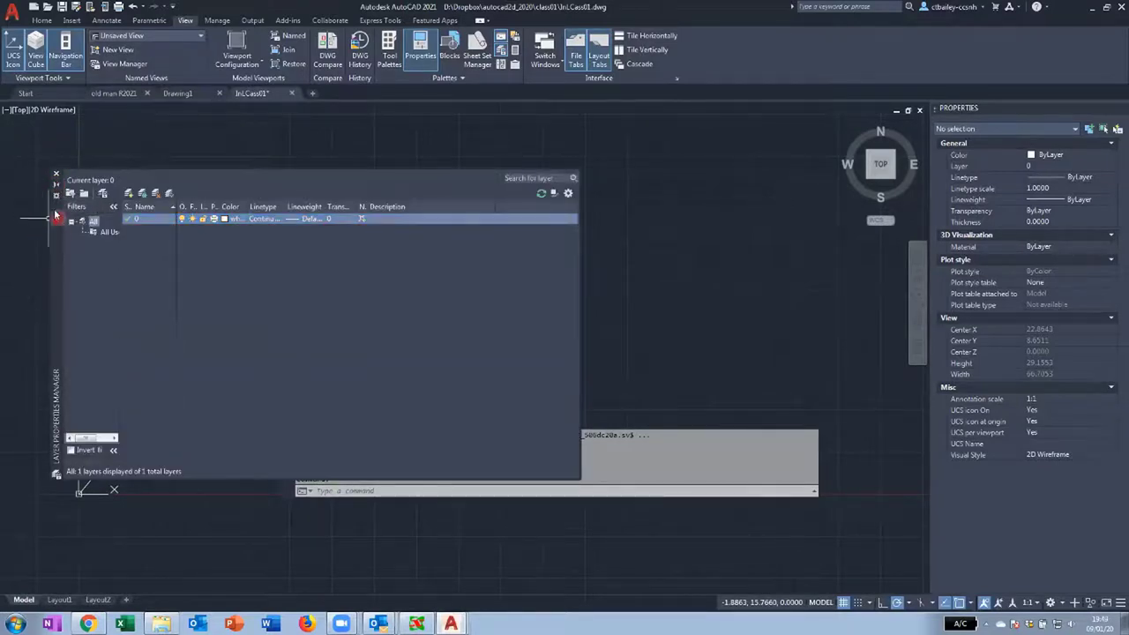
click(58, 196)
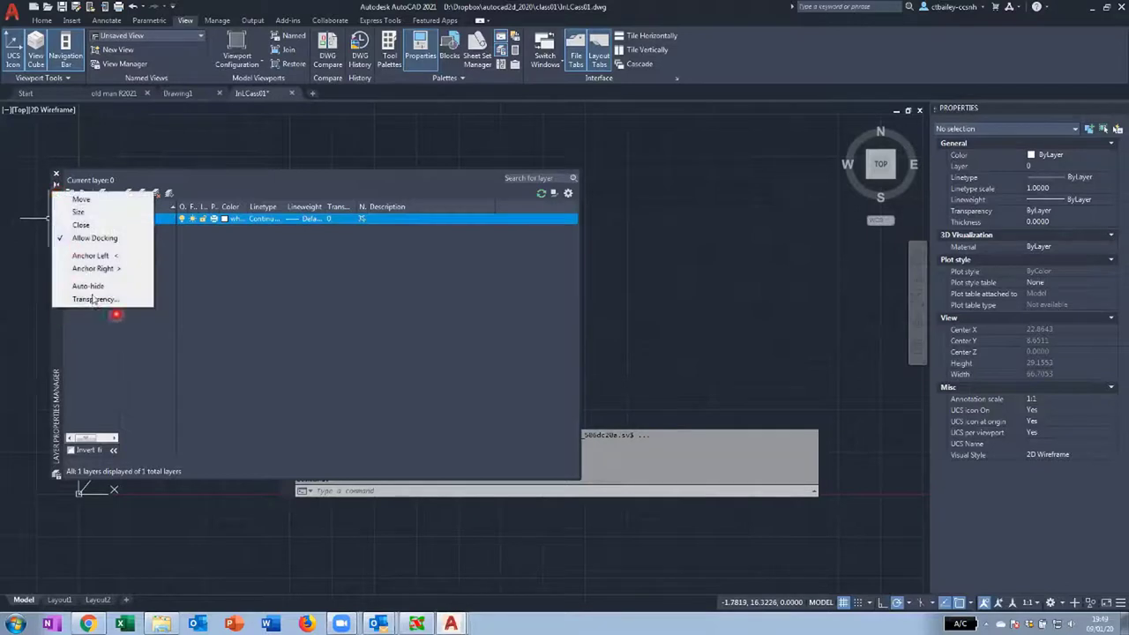
click(93, 269)
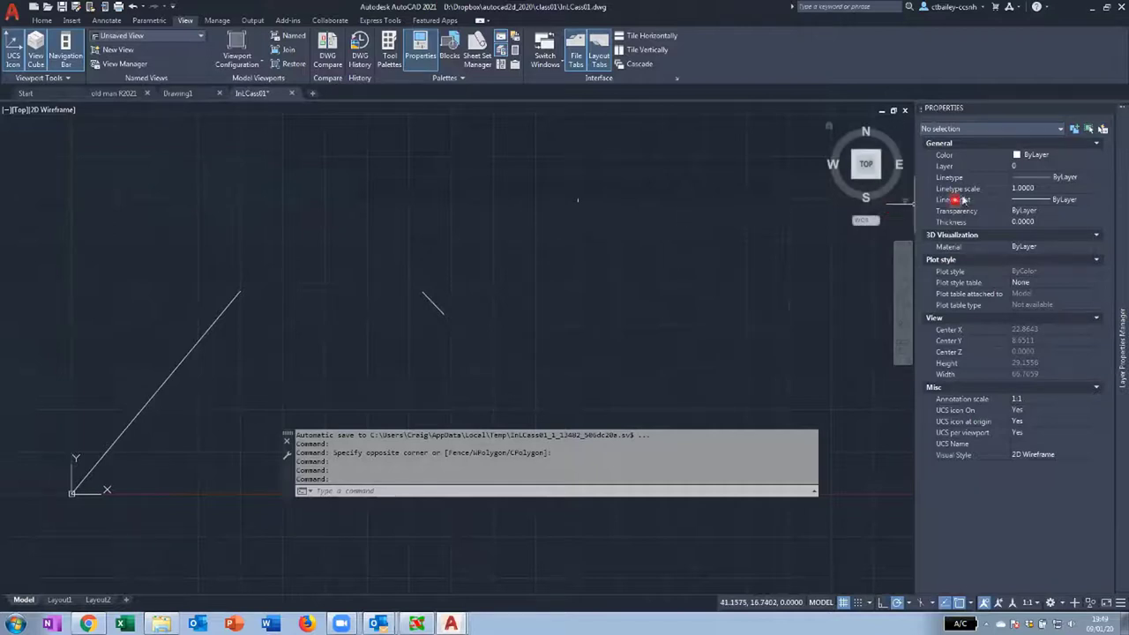
mouse_move(1111, 187)
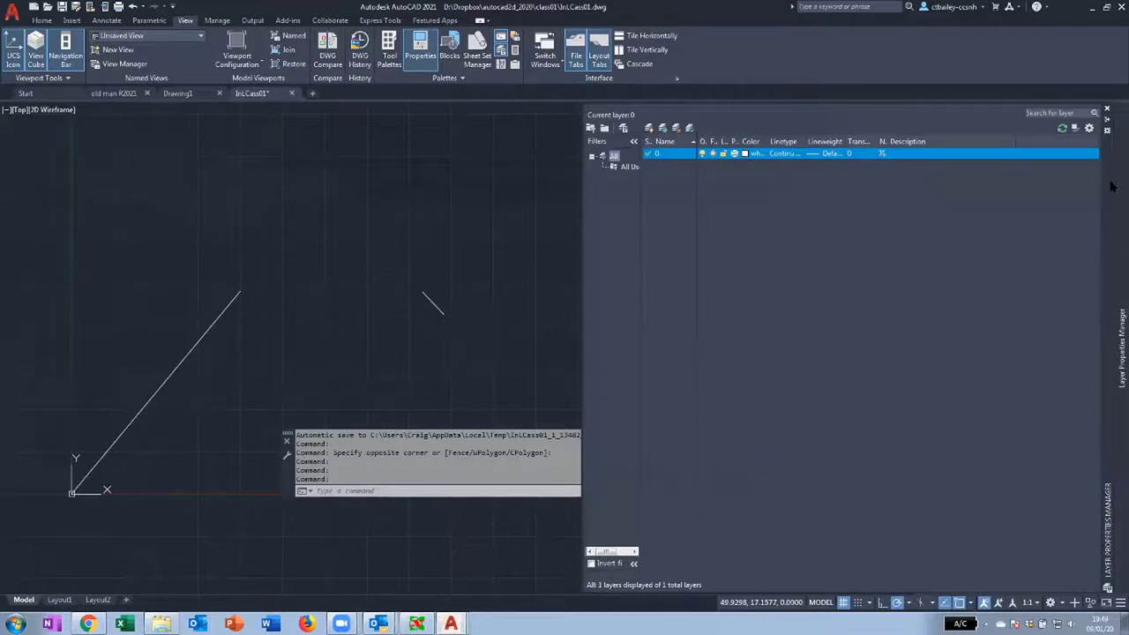
Step: Pull the Layer Properties Manager off the right edge and reposition it as a floating palette
click(1109, 179)
mouse_move(1109, 179)
mouse_down()
mouse_move(592, 269)
mouse_move(680, 209)
mouse_move(647, 175)
mouse_up()
click(197, 265)
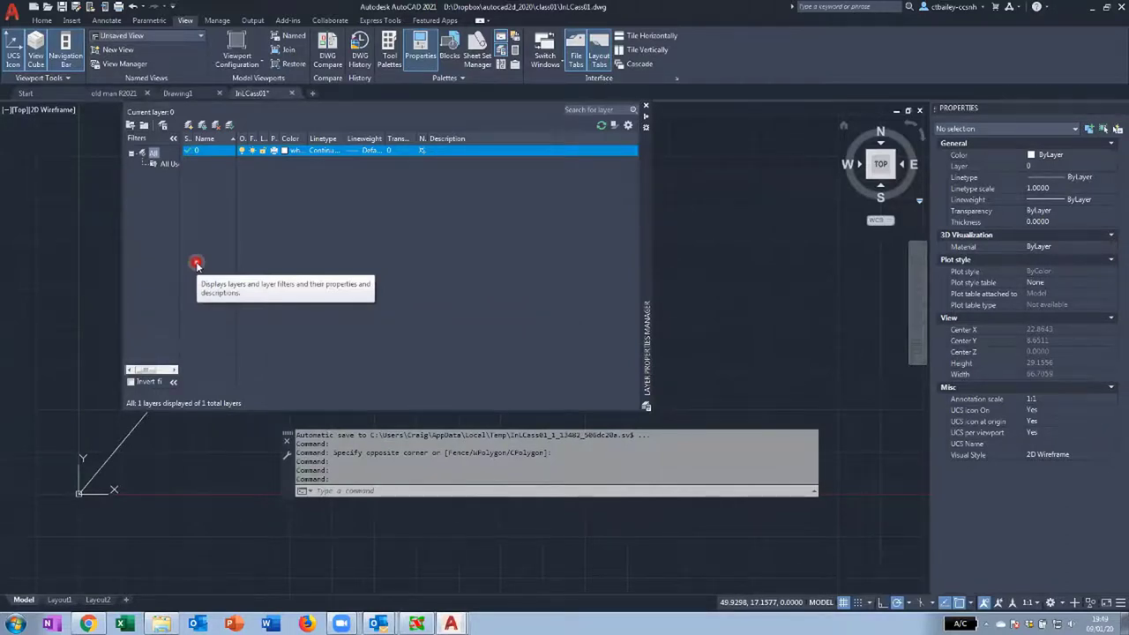
drag(645, 232, 653, 303)
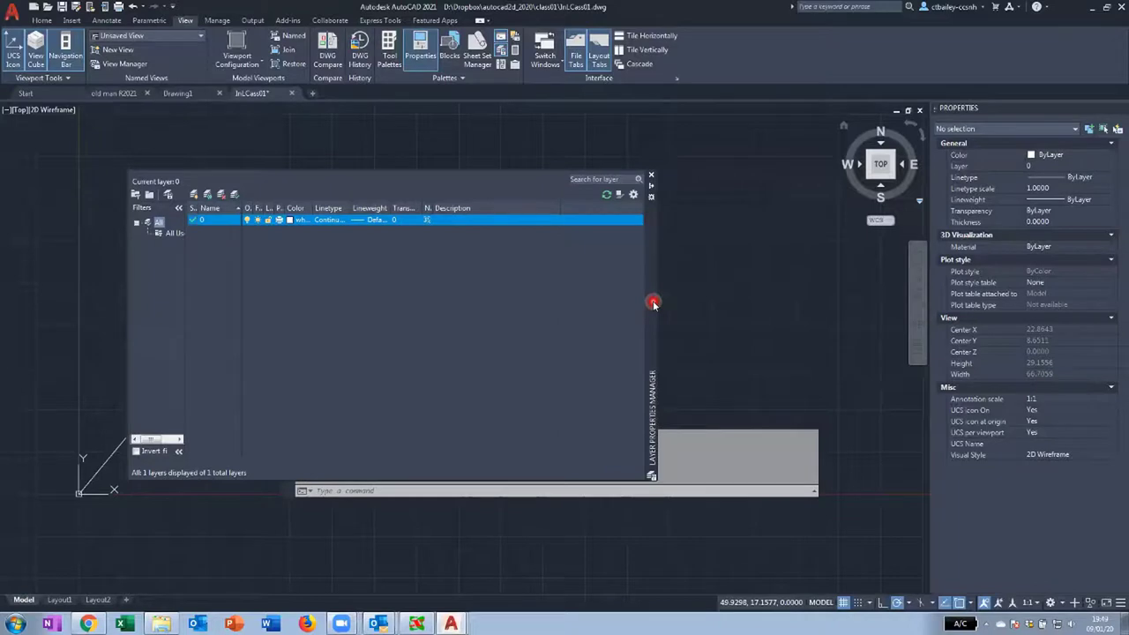
drag(653, 302, 699, 361)
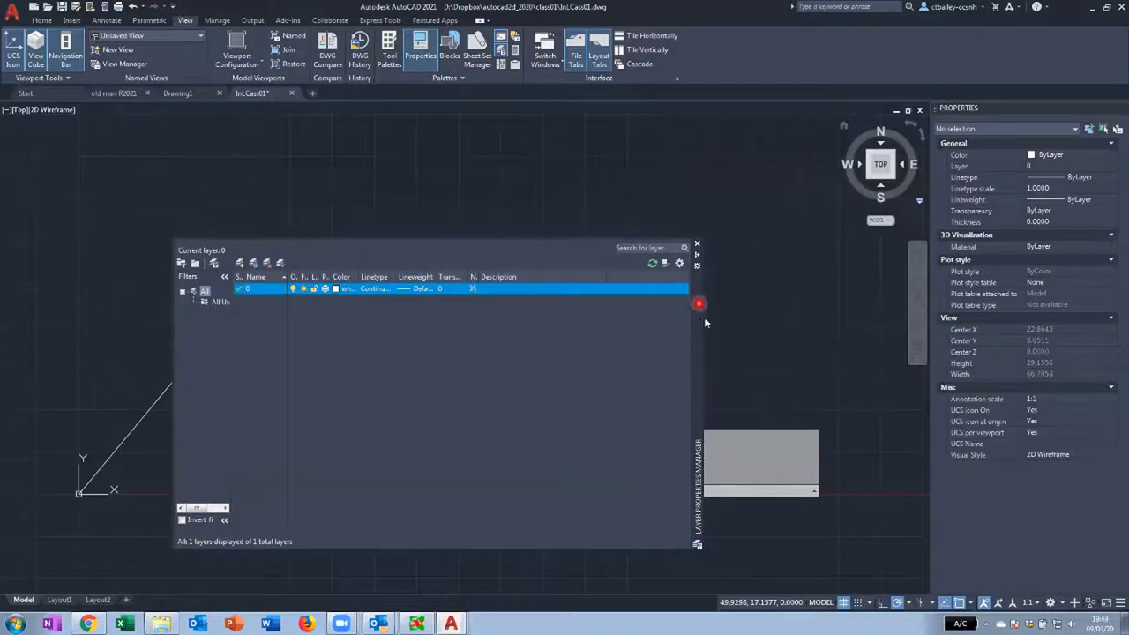
Step: Dock the palette on the left, float it again, then close it
drag(700, 321, 45, 353)
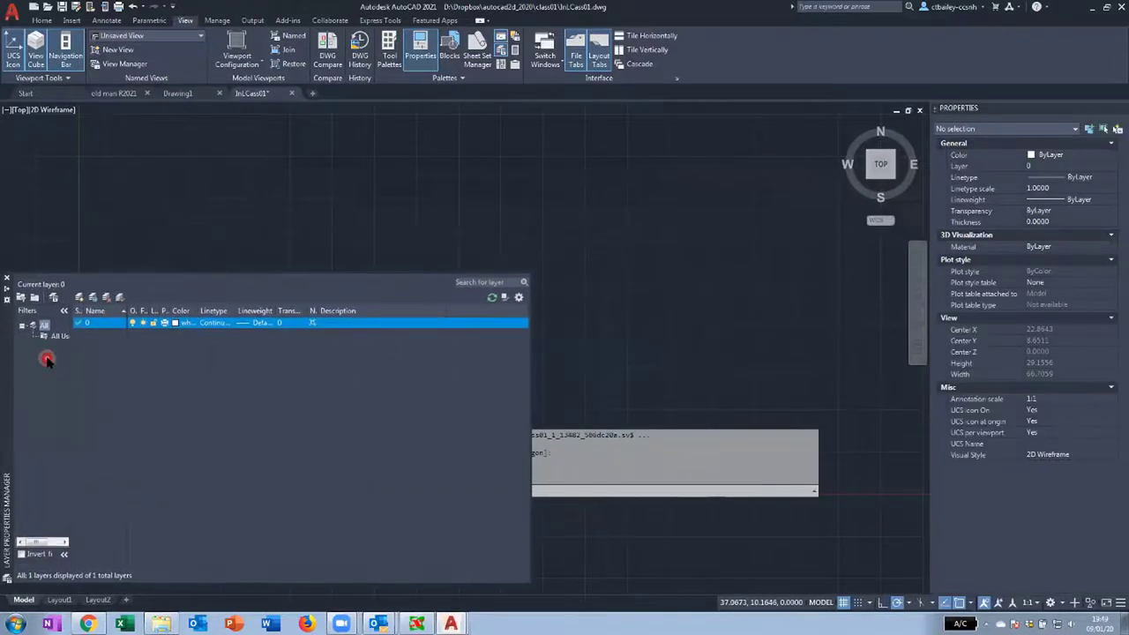
drag(3, 402, 58, 320)
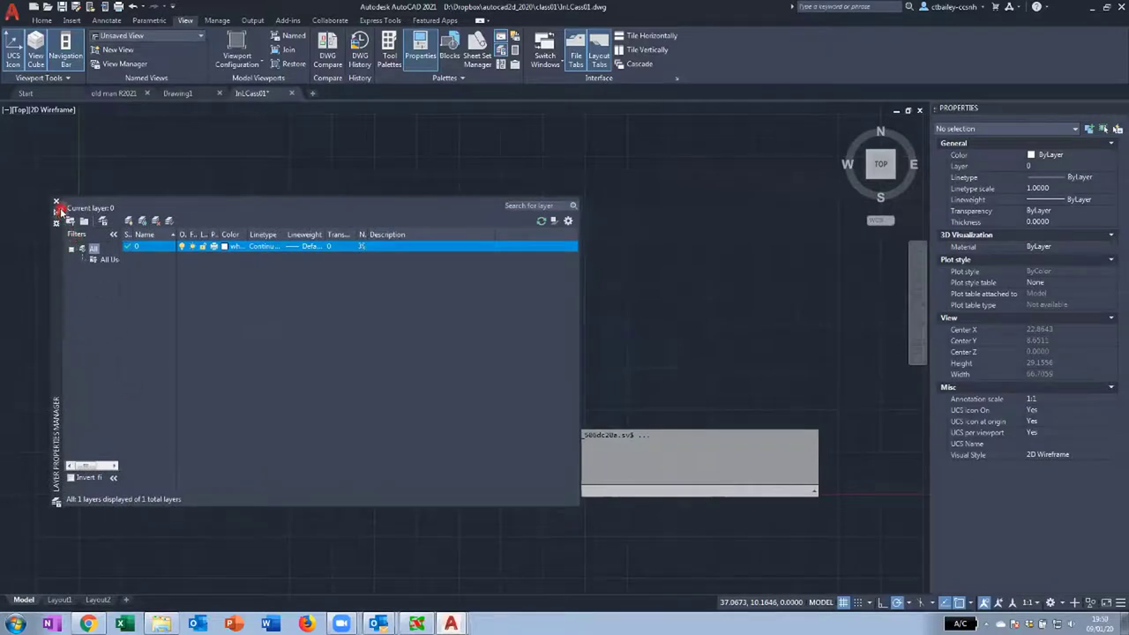
click(56, 201)
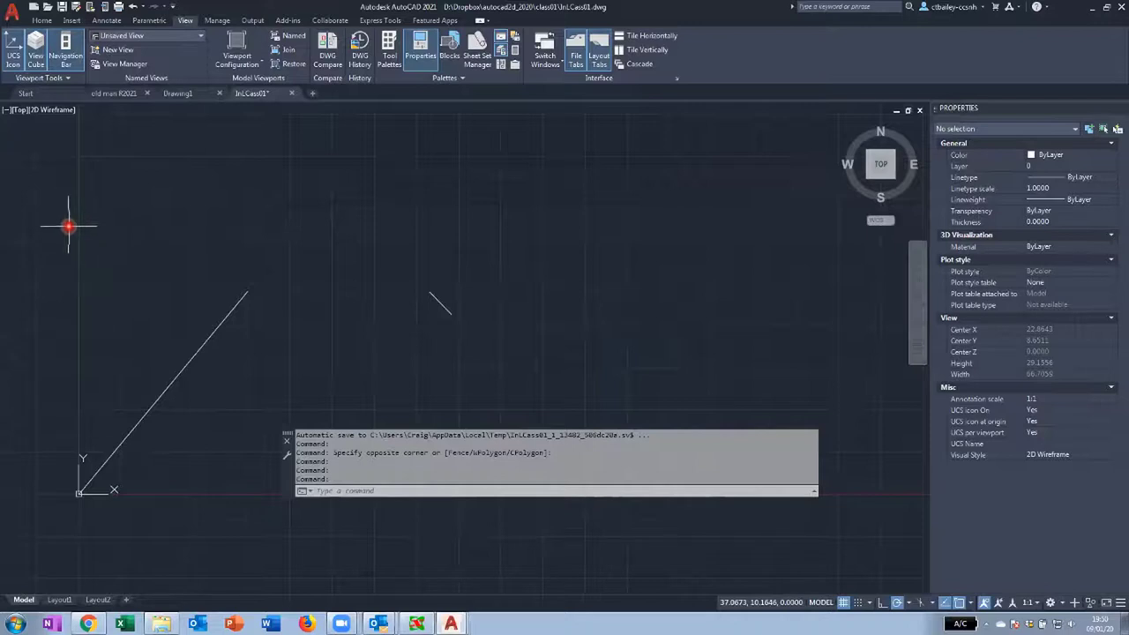
Step: Erase the long and short diagonal lines using a right-to-left crossing window
click(902, 379)
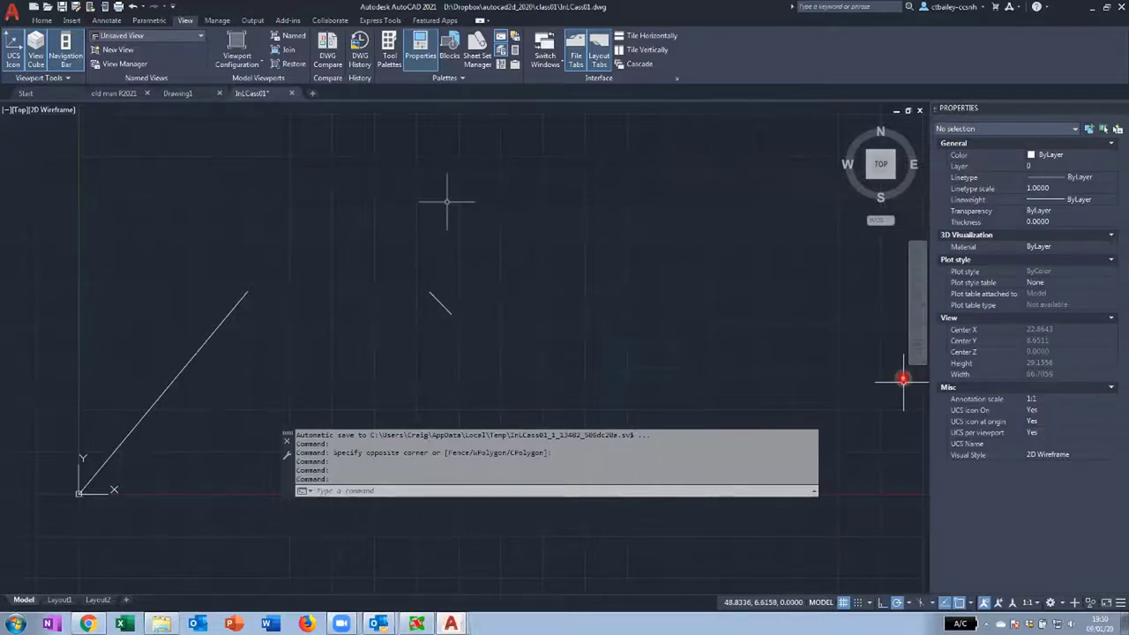
click(626, 278)
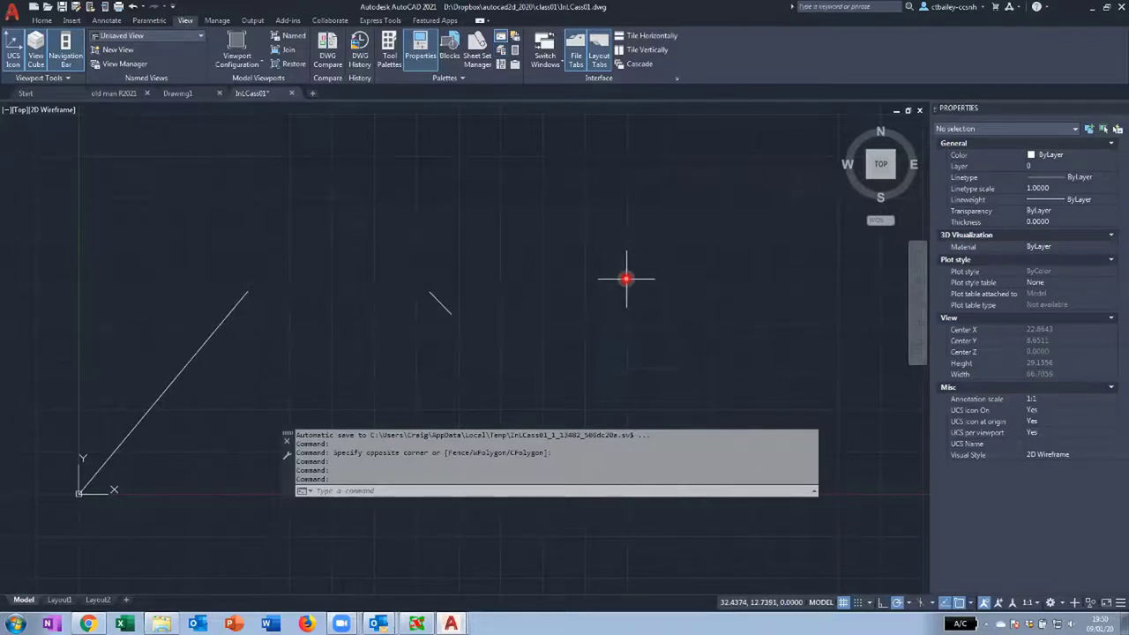
click(218, 329)
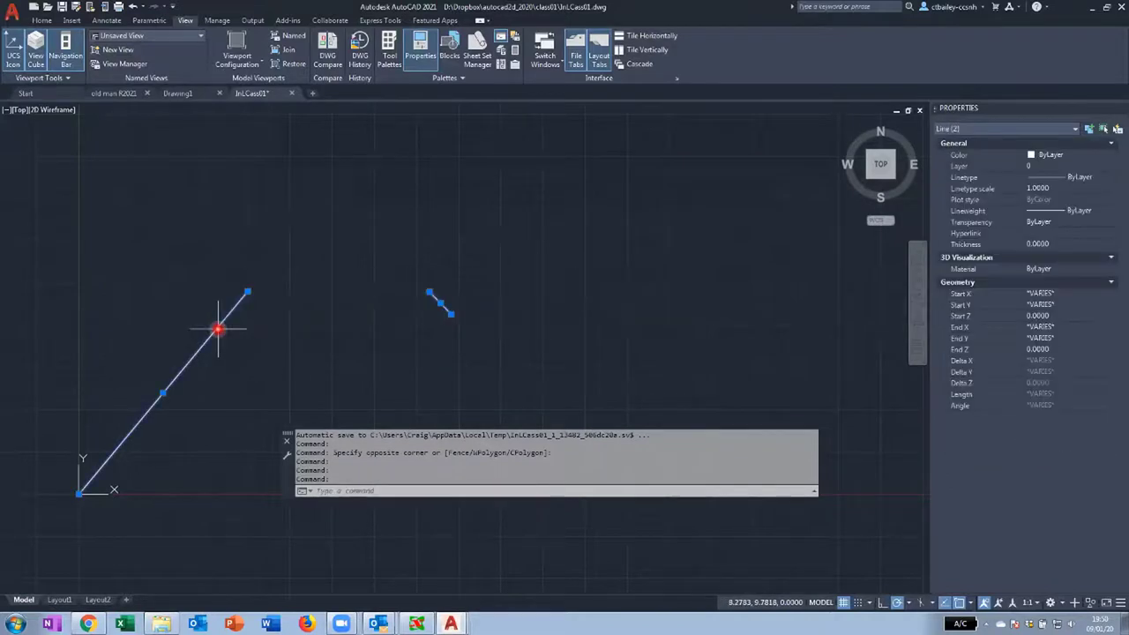
key(Delete)
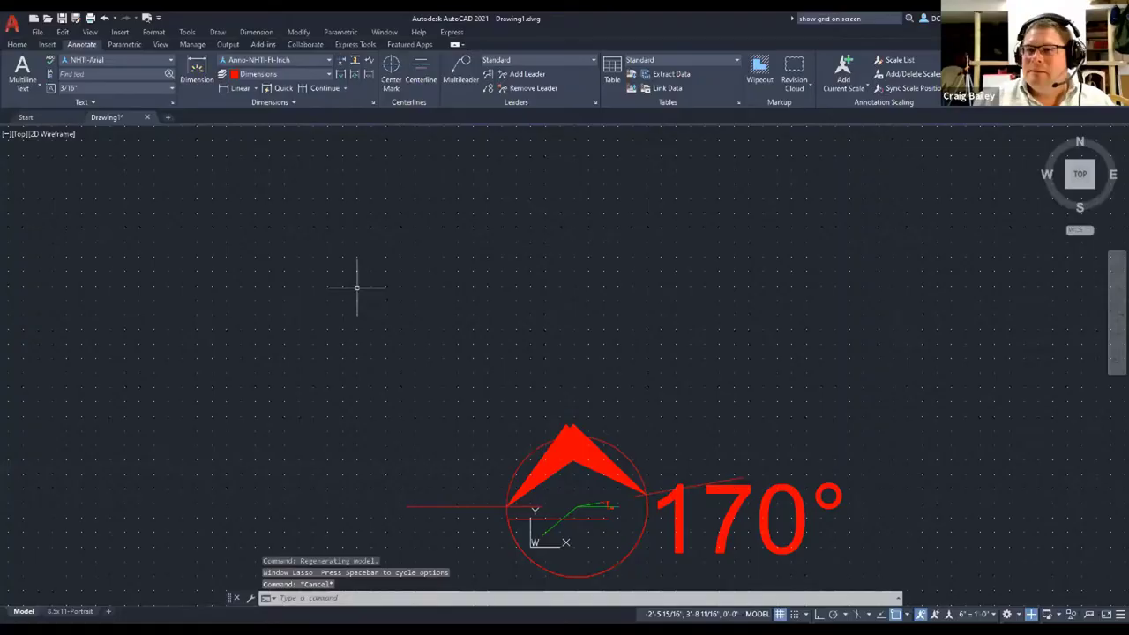
Step: Erase the red arrow, its circle and the 170° dimension with a crossing selection
drag(360, 285, 643, 603)
drag(573, 507, 629, 511)
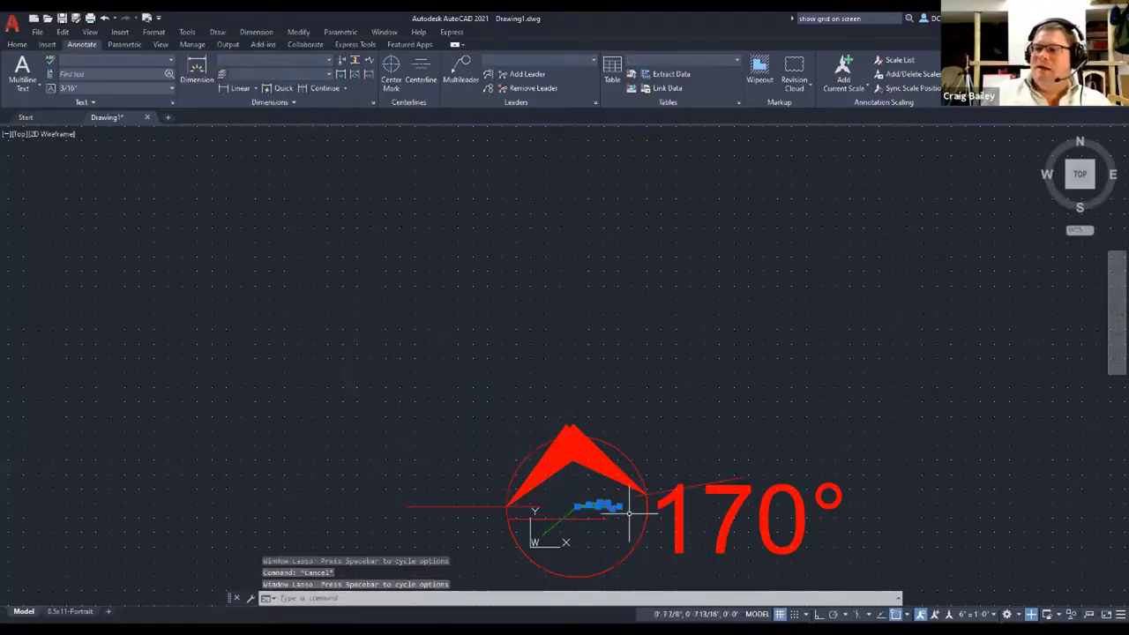
mouse_move(886, 578)
mouse_down()
mouse_move(866, 513)
mouse_move(804, 410)
mouse_move(483, 406)
mouse_move(394, 419)
mouse_move(335, 481)
mouse_move(250, 501)
mouse_move(194, 569)
mouse_up()
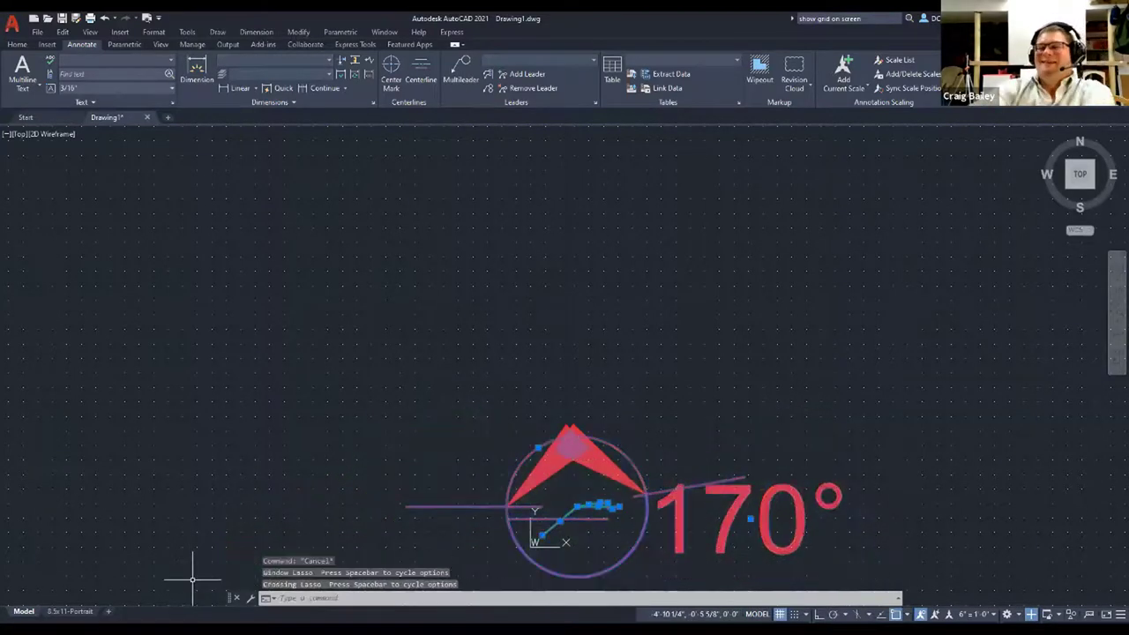
key(Delete)
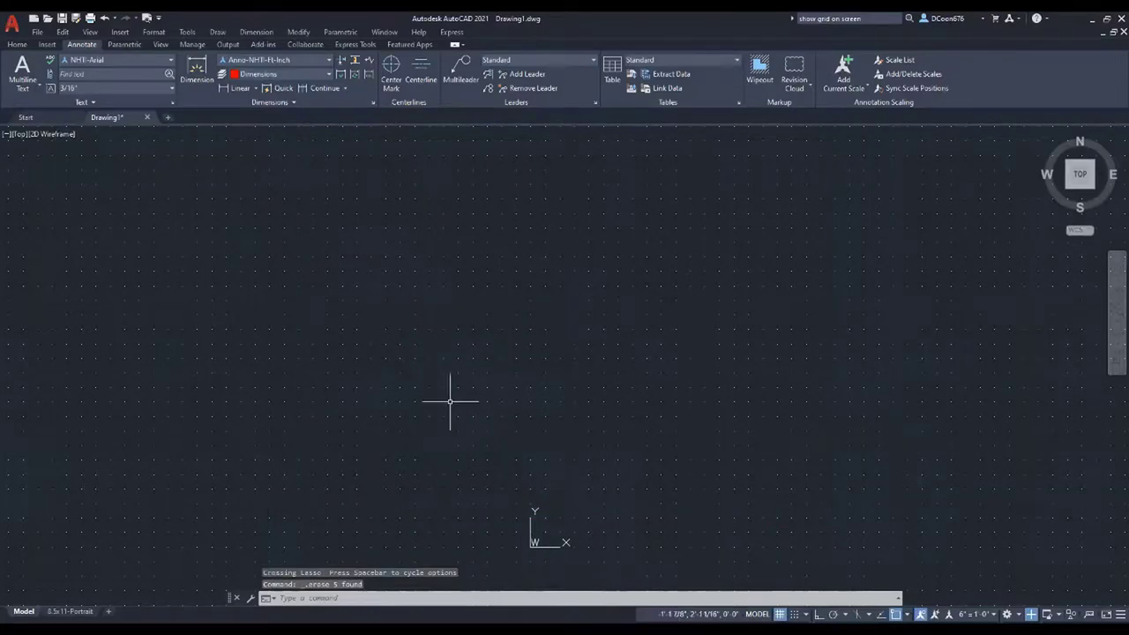
scroll(491, 383, up, 1)
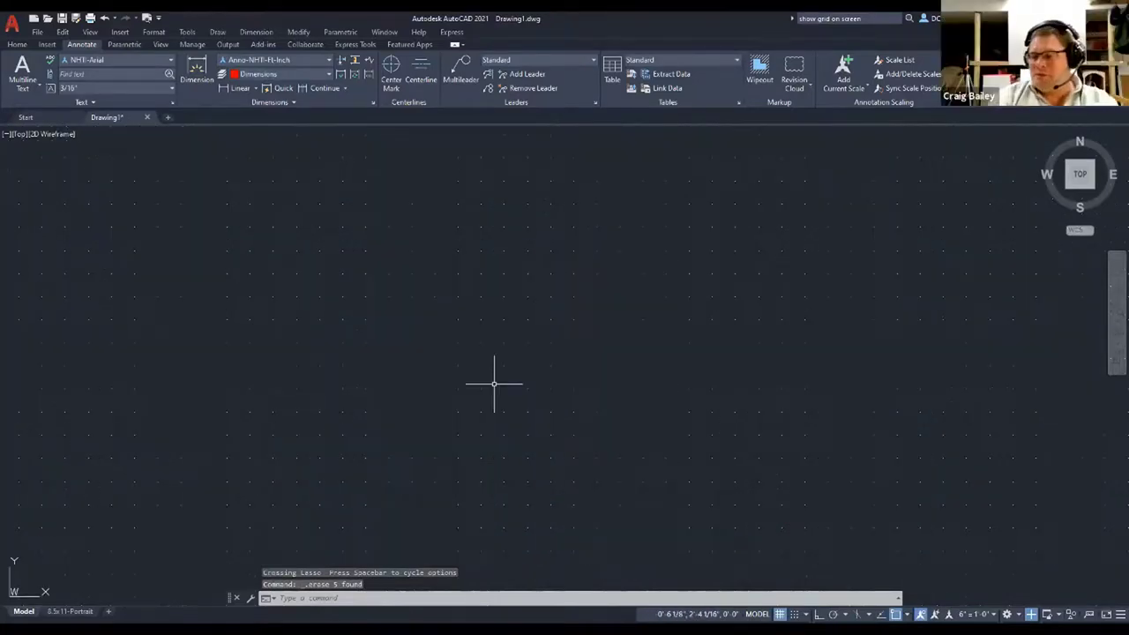
scroll(494, 384, down, 1)
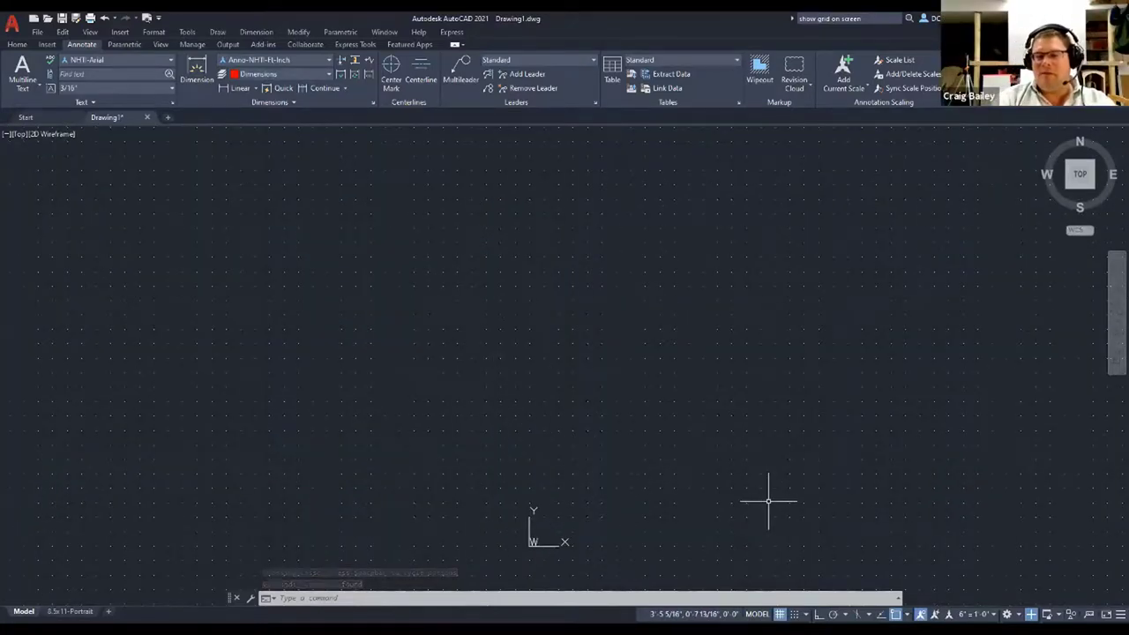
scroll(611, 468, up, 1)
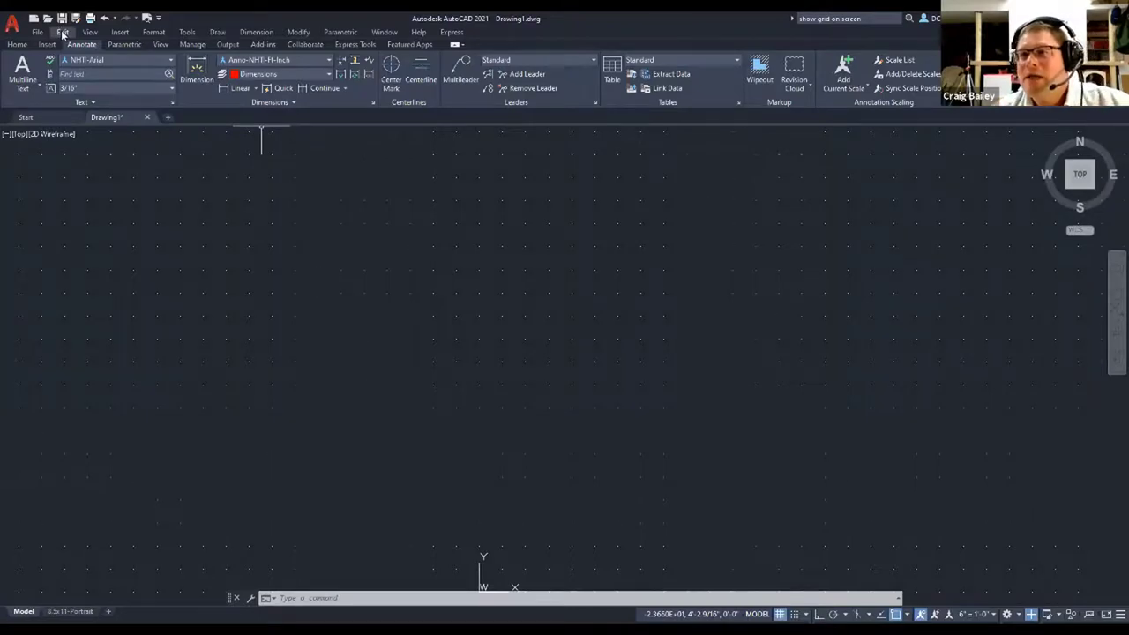
Step: Undo three times to restore the red arrow, circle and 170° dimension
click(105, 18)
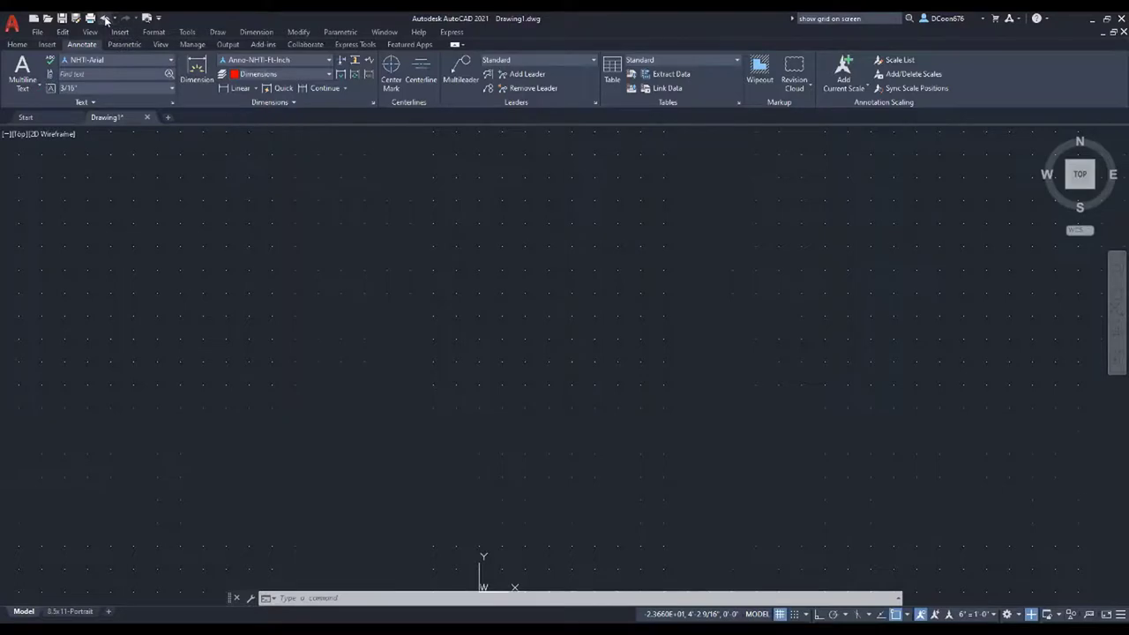
click(105, 18)
click(105, 18)
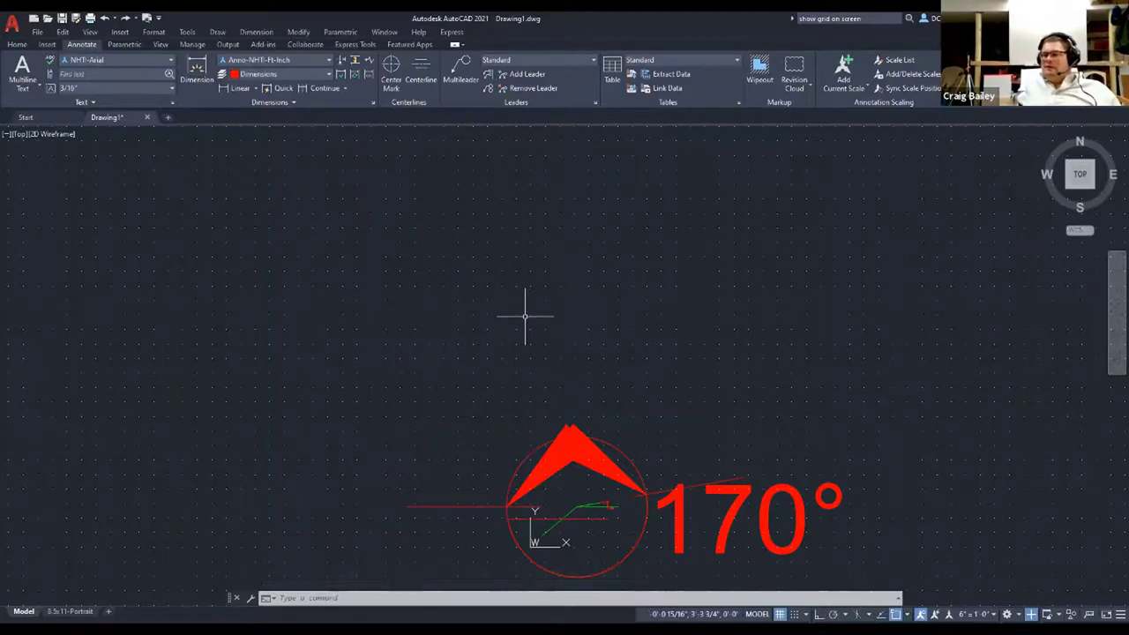
scroll(726, 467, up, 3)
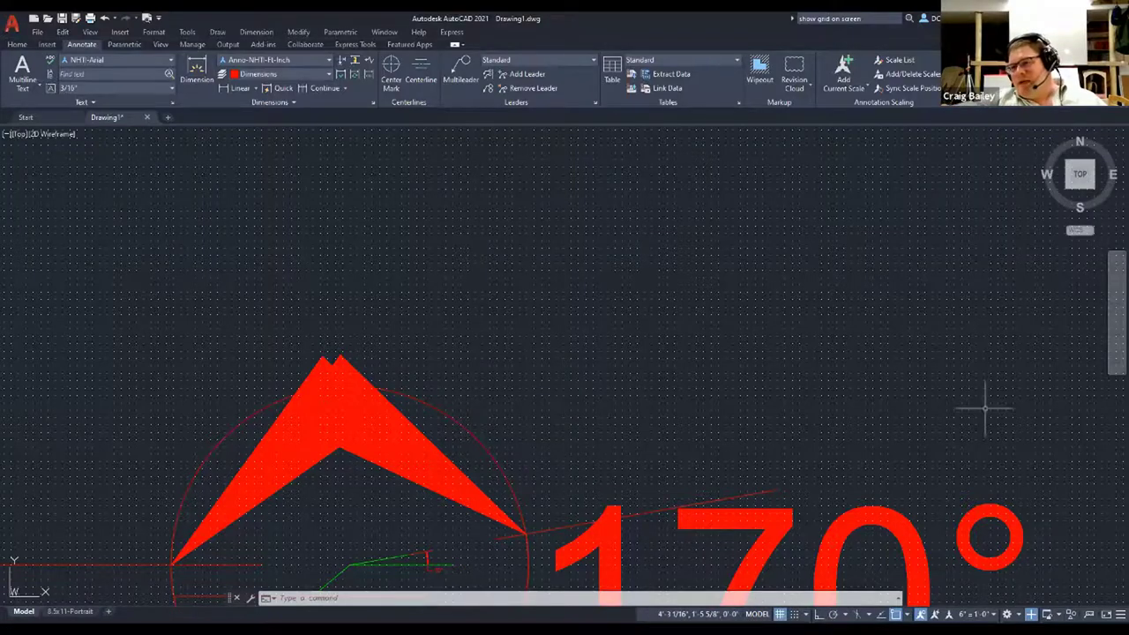
scroll(1058, 420, down, 4)
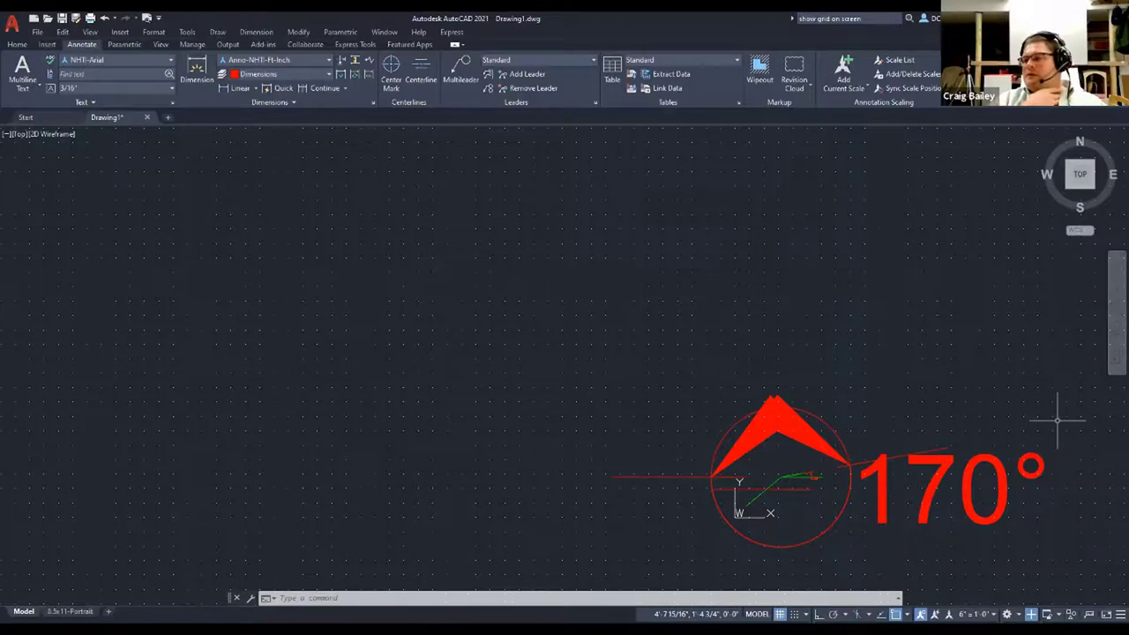
Step: Pan the view toward the green lines using the right-click Pan option
right_click(1058, 420)
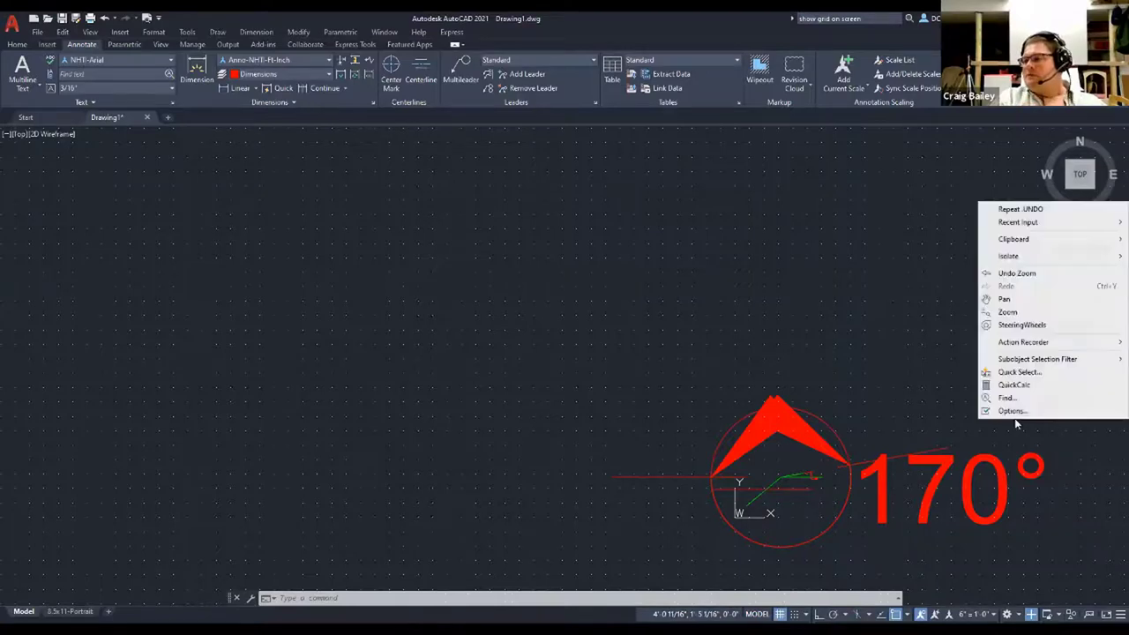
click(1006, 298)
mouse_move(887, 396)
mouse_down()
mouse_move(330, 262)
mouse_move(690, 338)
mouse_move(612, 266)
mouse_up()
scroll(683, 347, up, 2)
key(Escape)
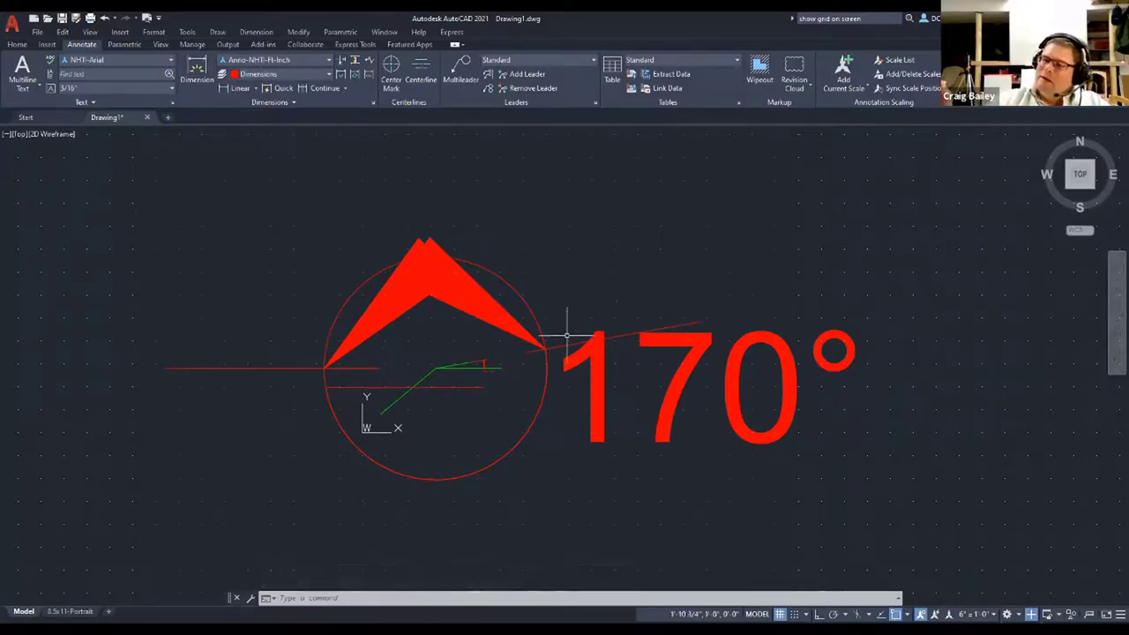
scroll(499, 369, up, 5)
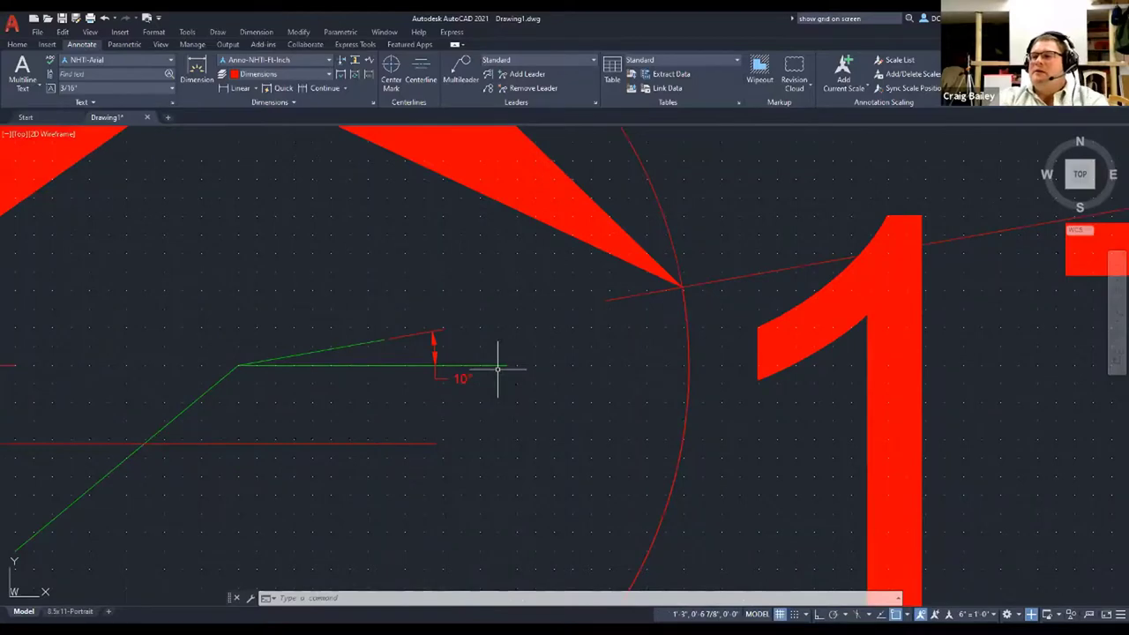
scroll(498, 368, down, 8)
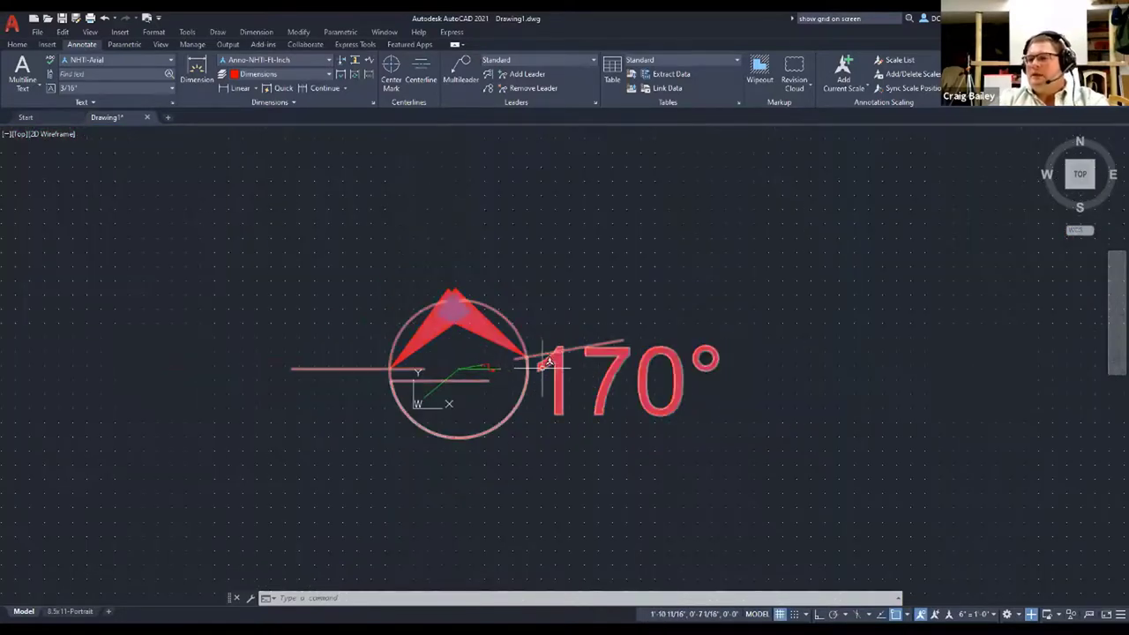
Step: Zoom Window around the 10° angle dimension between the green lines
right_click(559, 303)
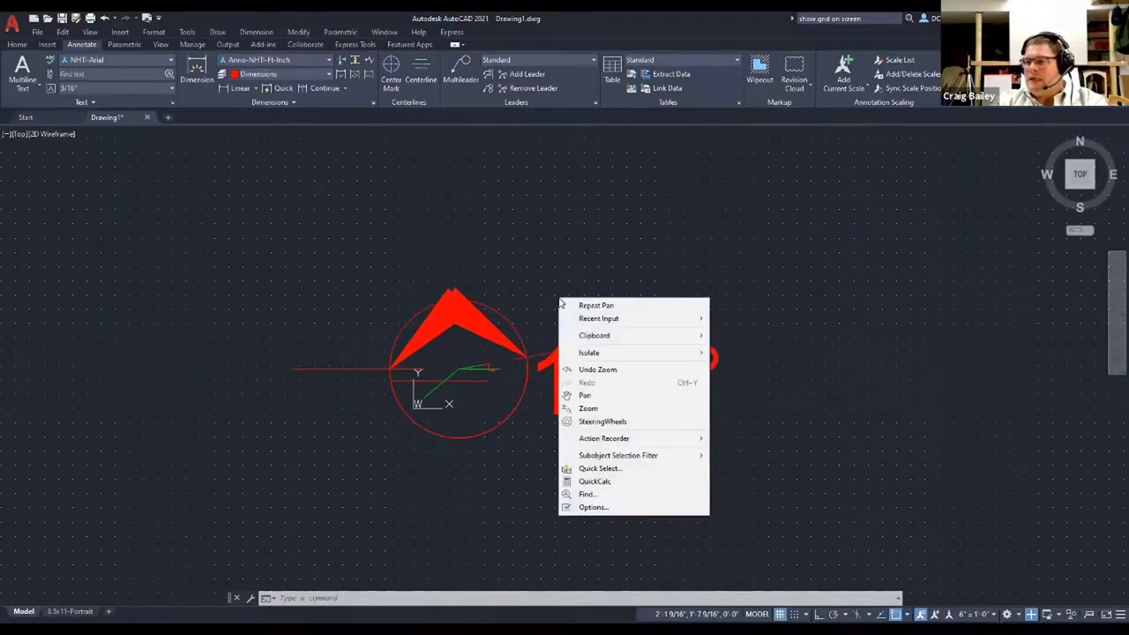
click(587, 407)
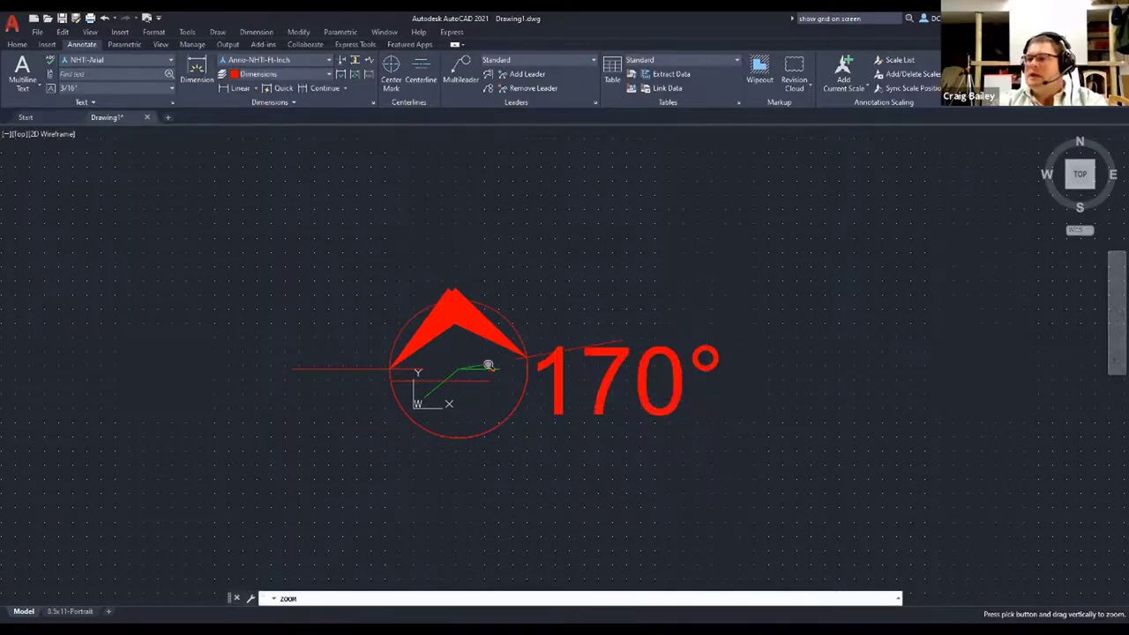
right_click(540, 453)
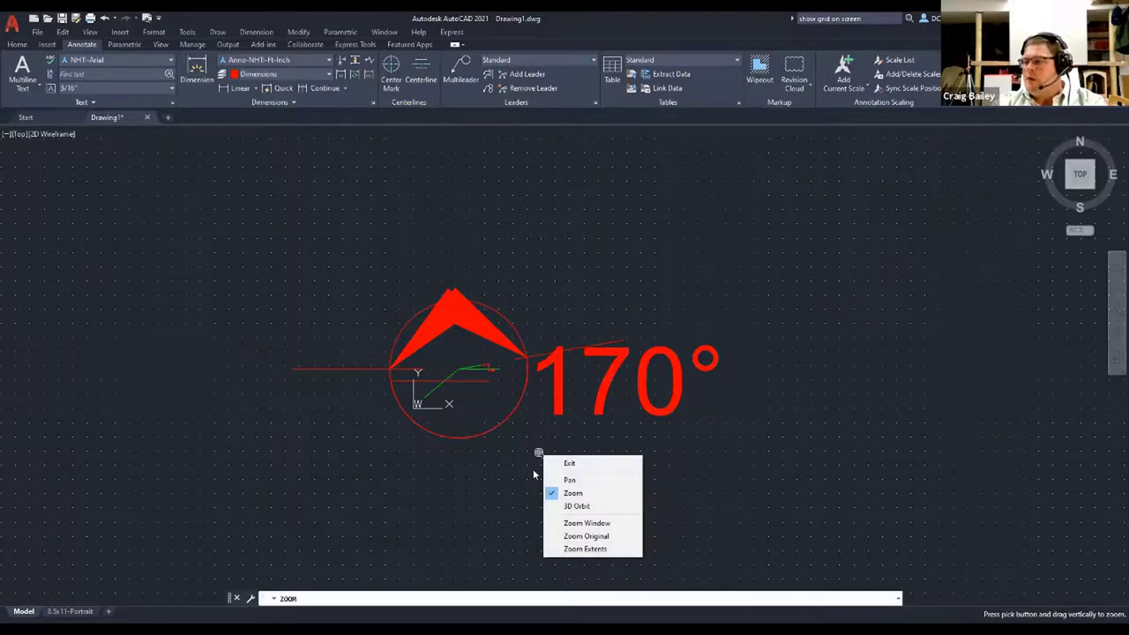
click(563, 492)
right_click(561, 490)
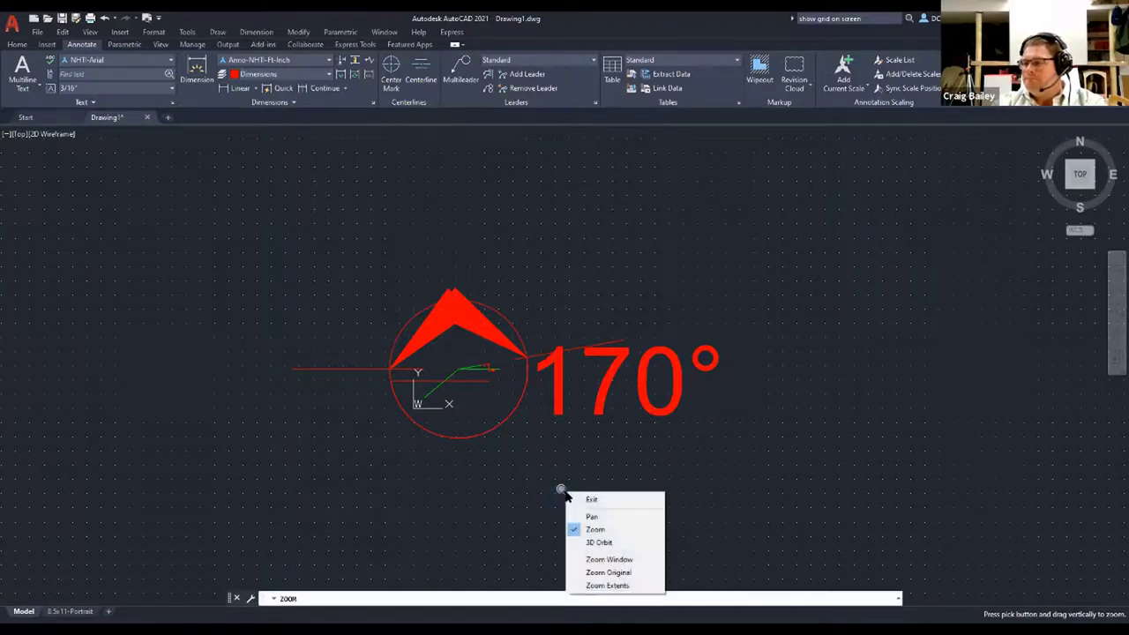
click(600, 559)
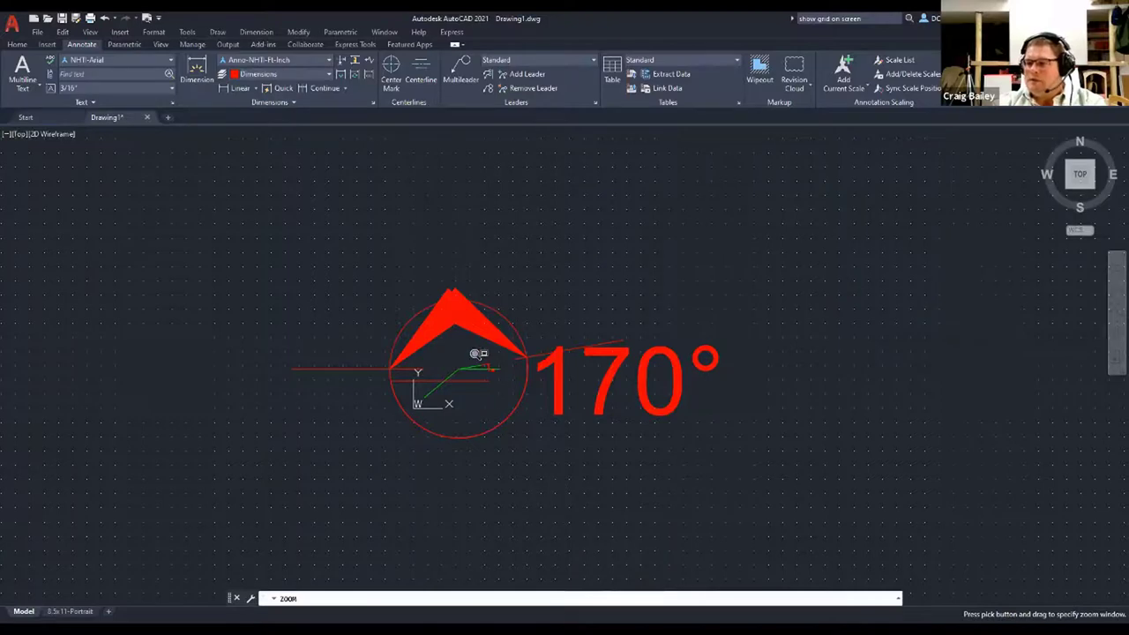
drag(475, 352, 521, 388)
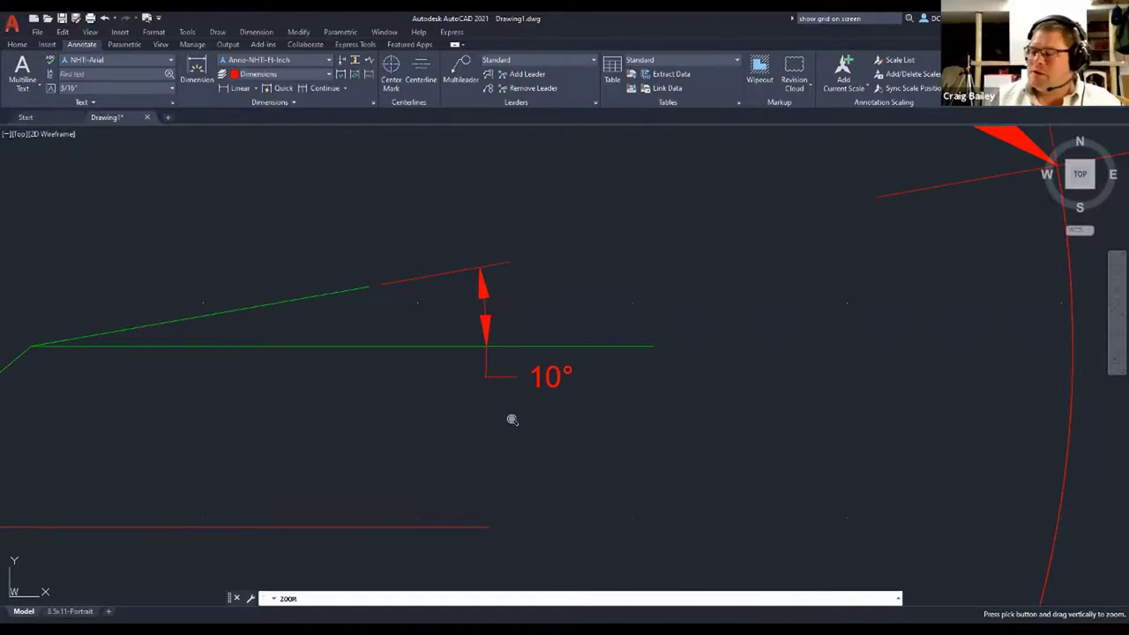
key(Escape)
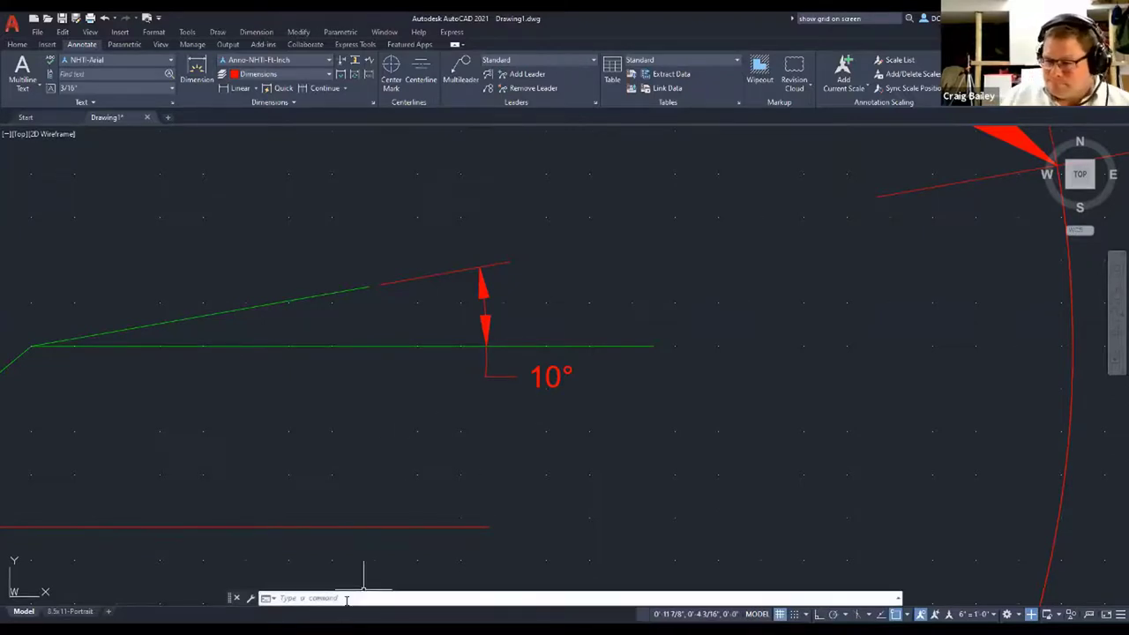
Step: Run the ER shortcut, which opens the External References palette
text(ER)
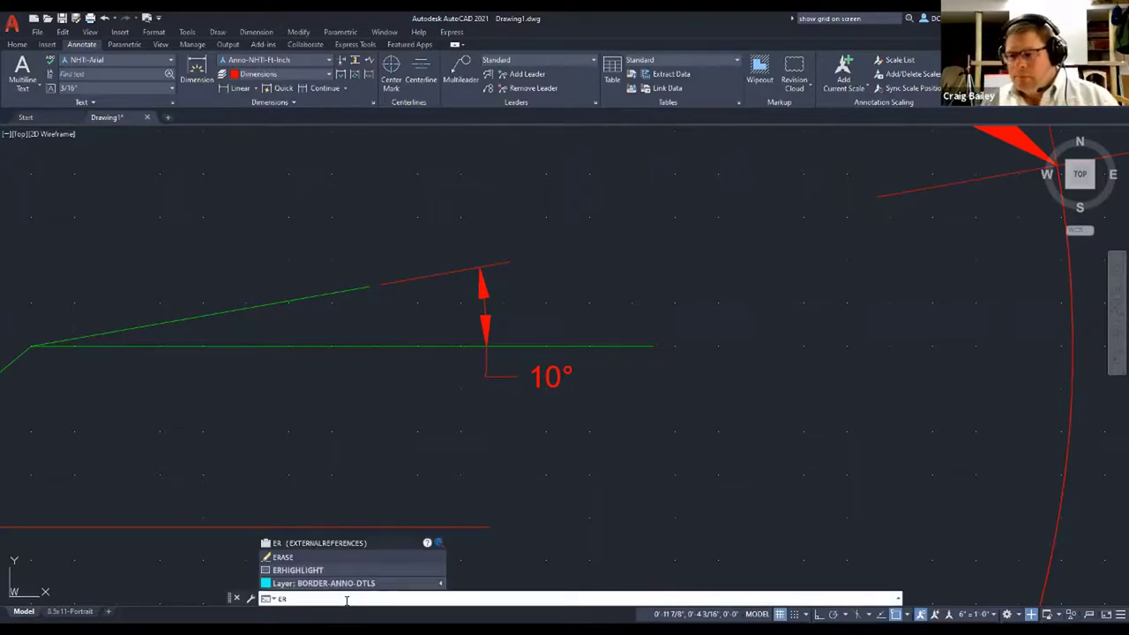
key(Down)
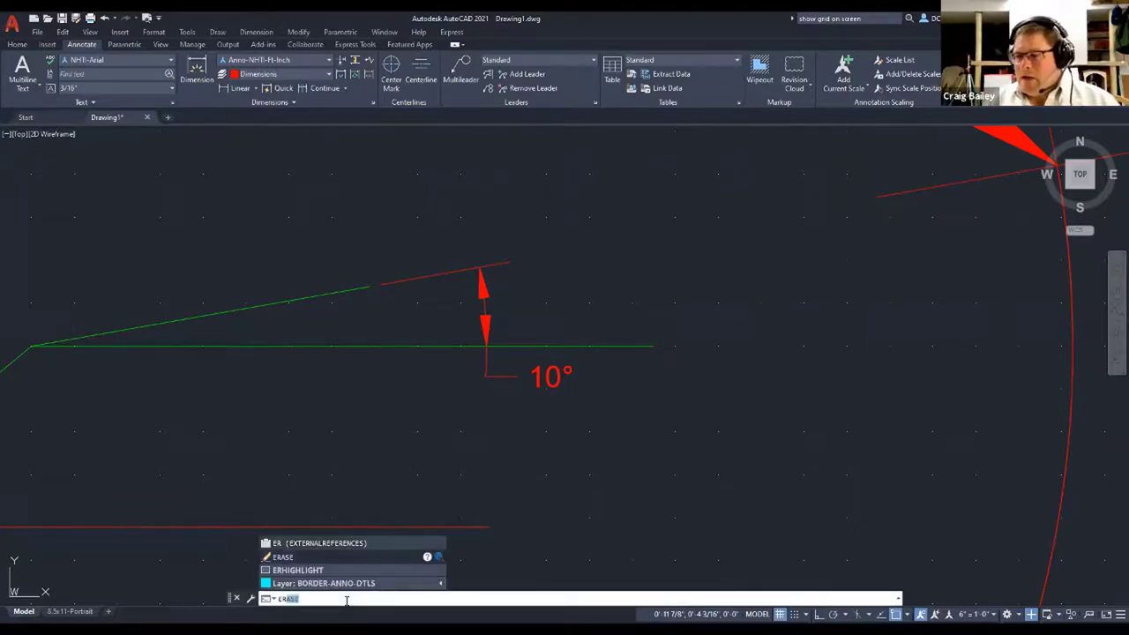
key(Up)
key(Escape)
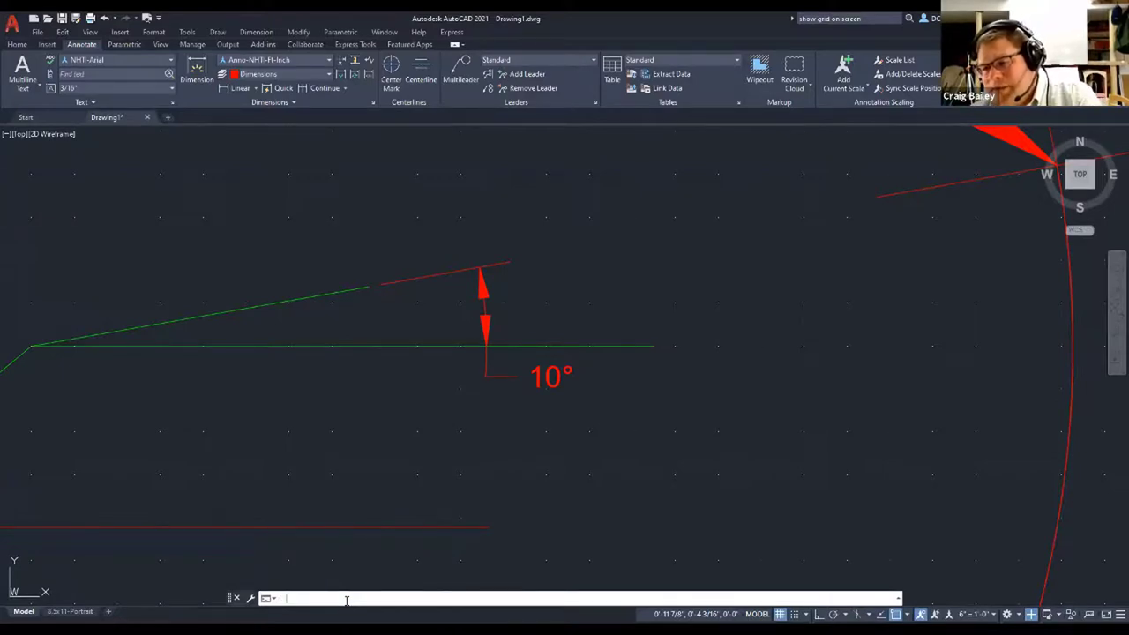
text(ER)
key(Return)
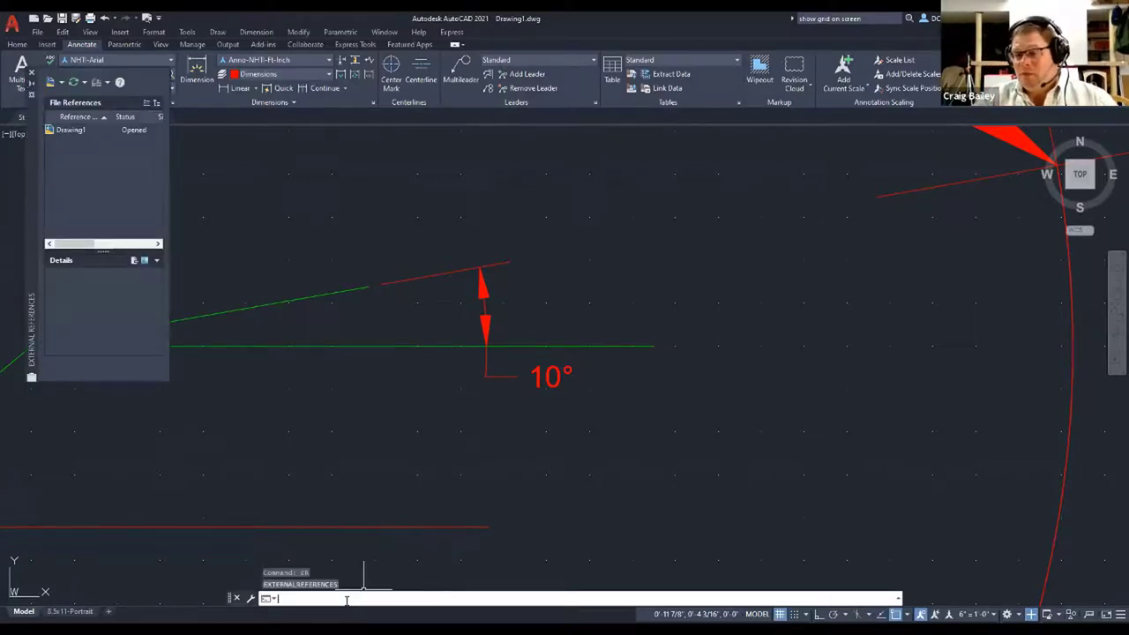
Step: Erase the 10° angle dimension with the ERASE command
text(ERASE)
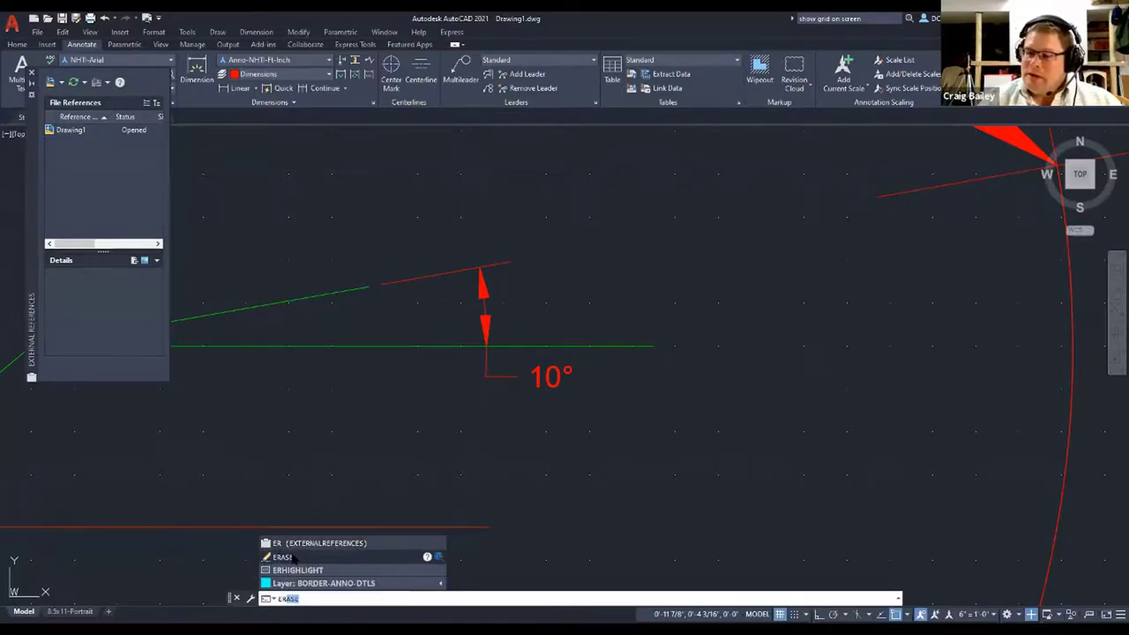
click(293, 557)
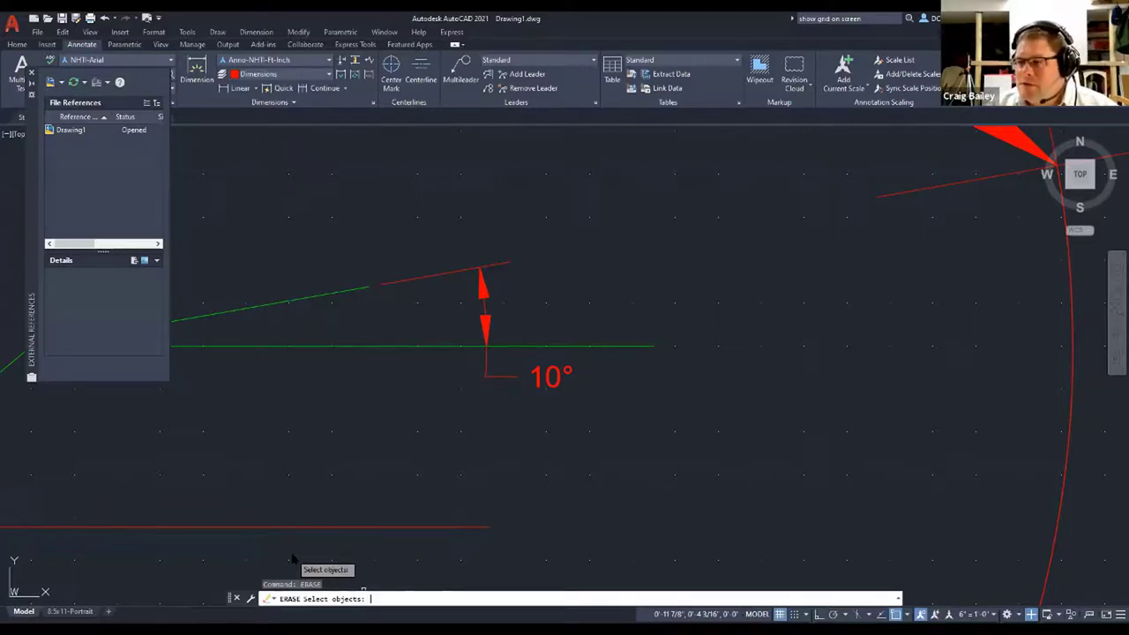
click(548, 377)
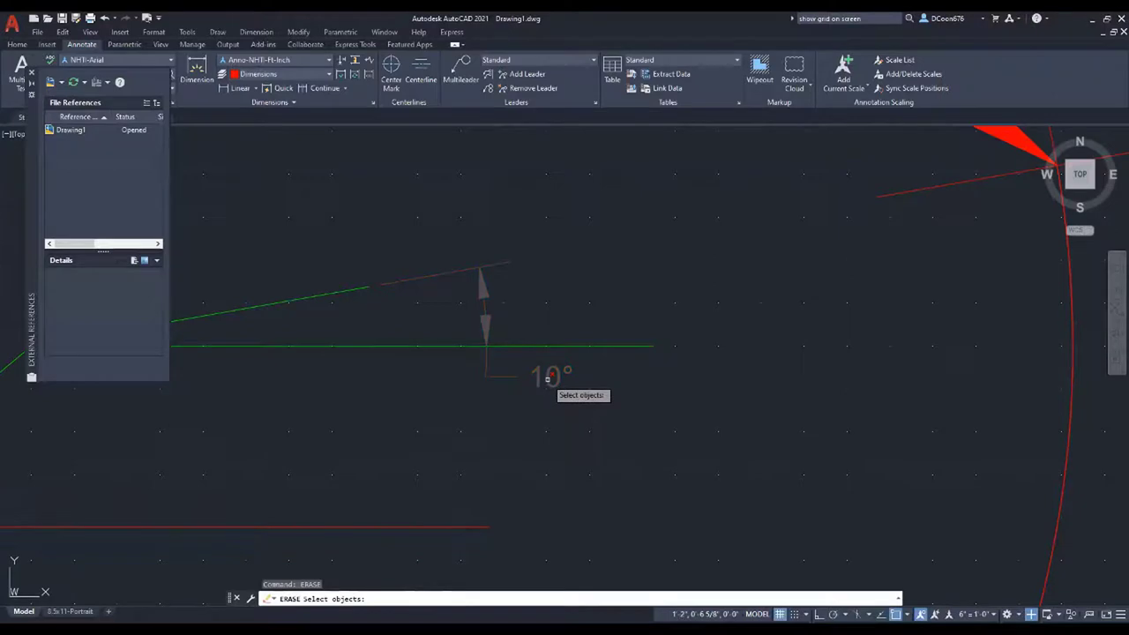
click(548, 377)
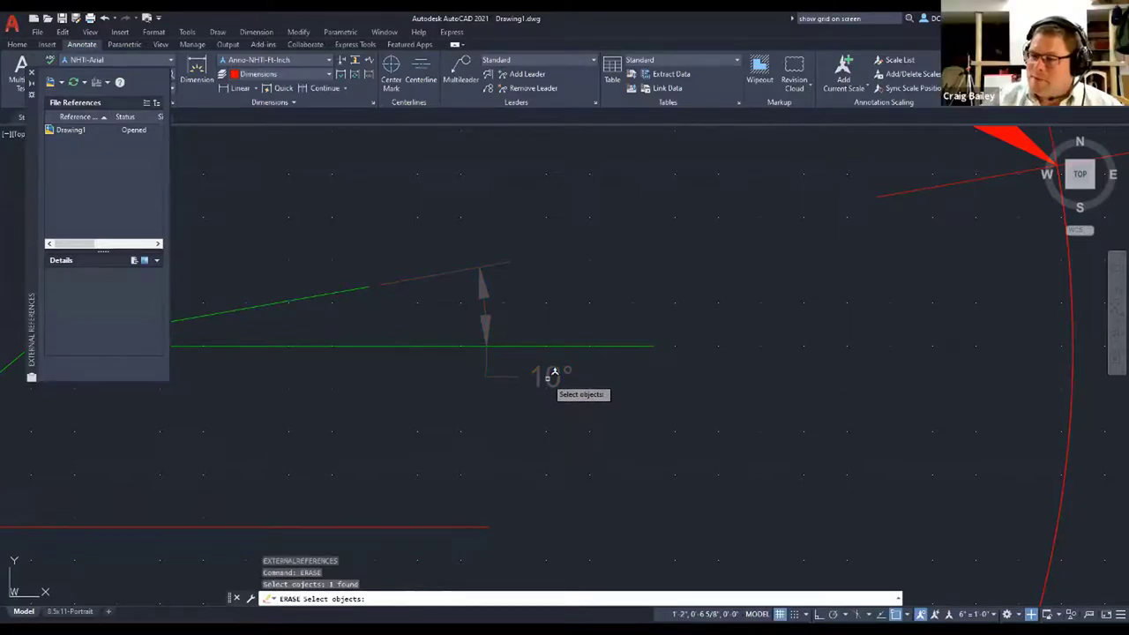
key(Return)
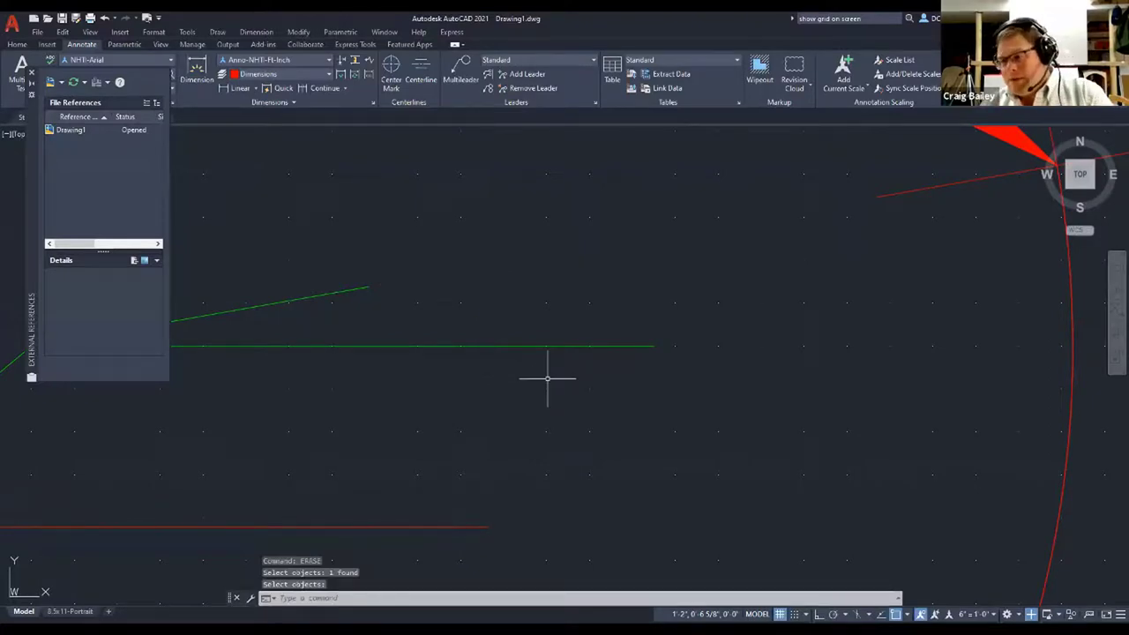
Step: Zoom out and select all objects in the drawing with Ctrl+A
scroll(530, 381, up, 2)
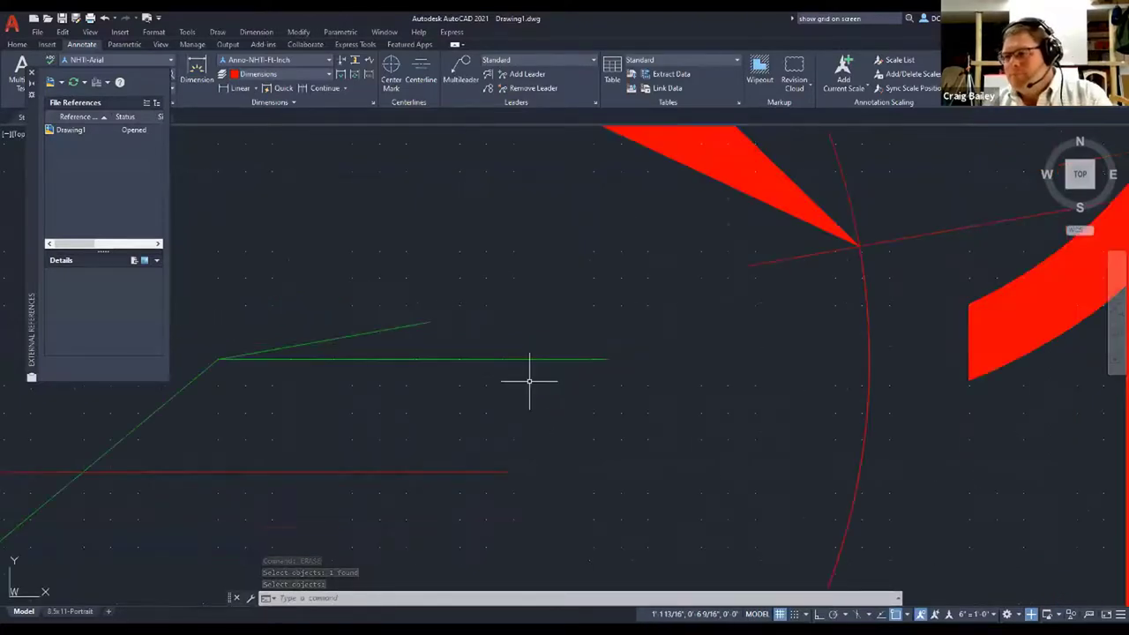
scroll(529, 381, down, 4)
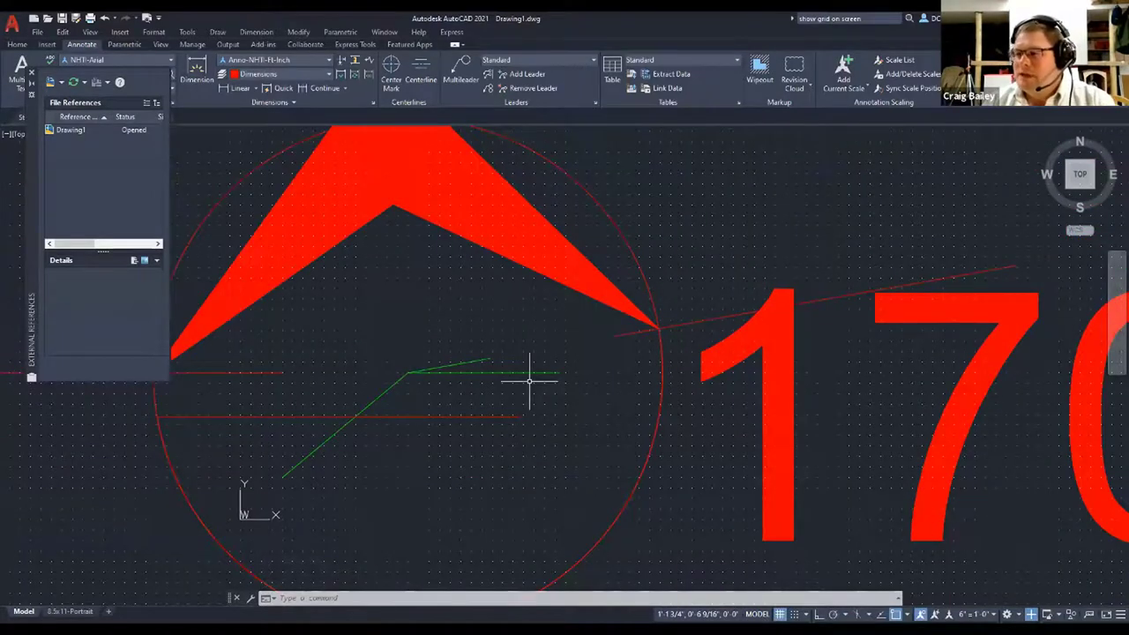
click(796, 330)
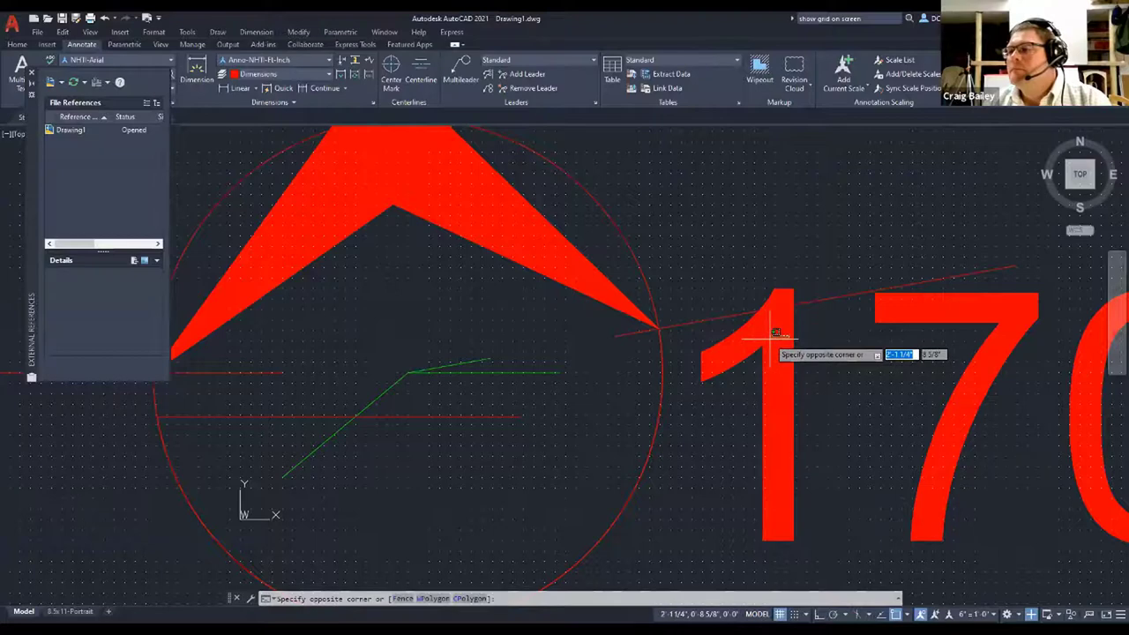
key(Escape)
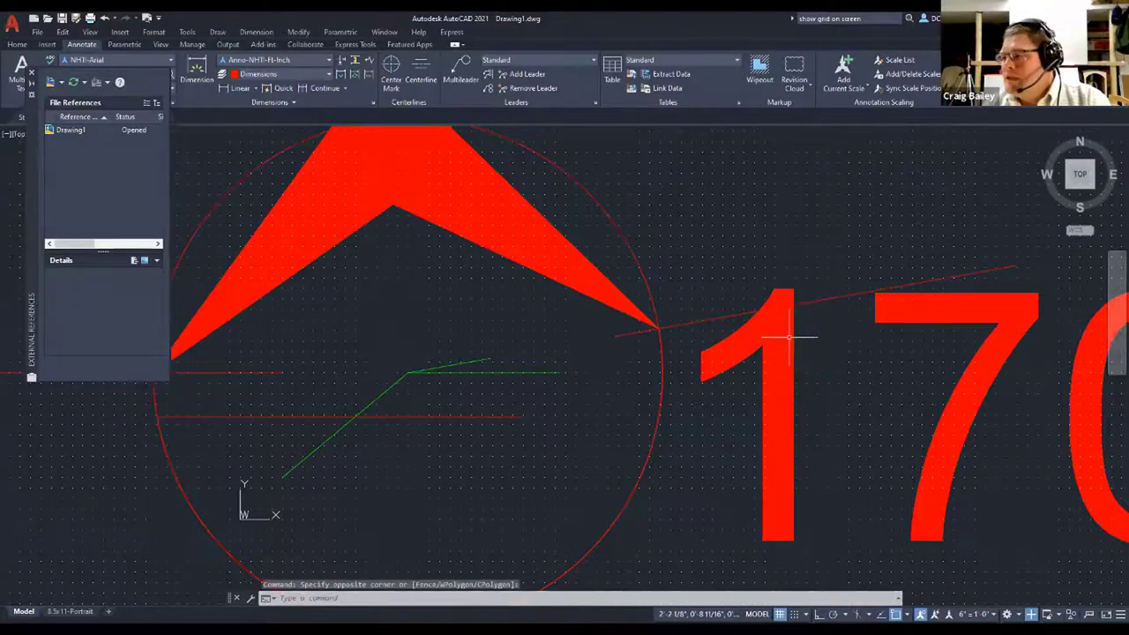
key(ctrl+a)
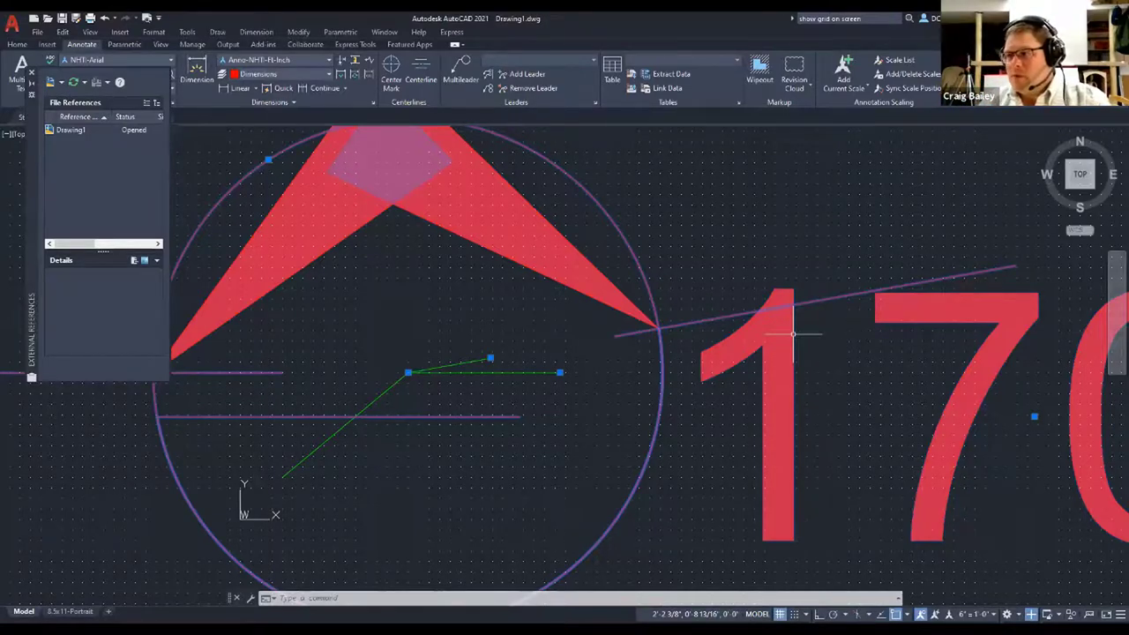
Step: Erase all the selected objects with the ERASE command
click(375, 599)
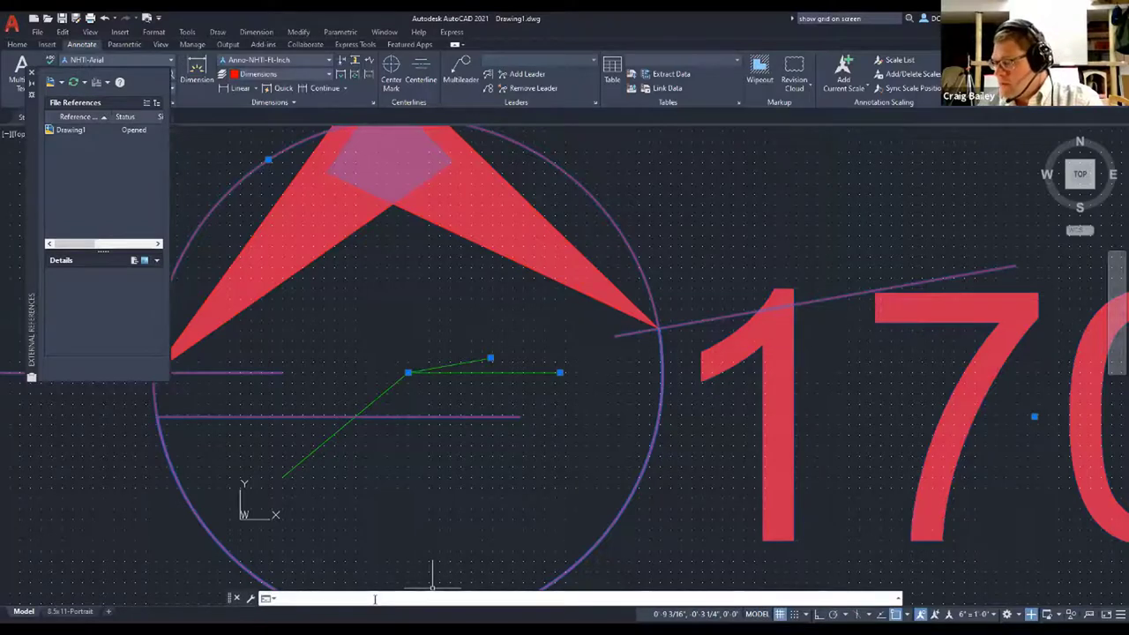
text(e)
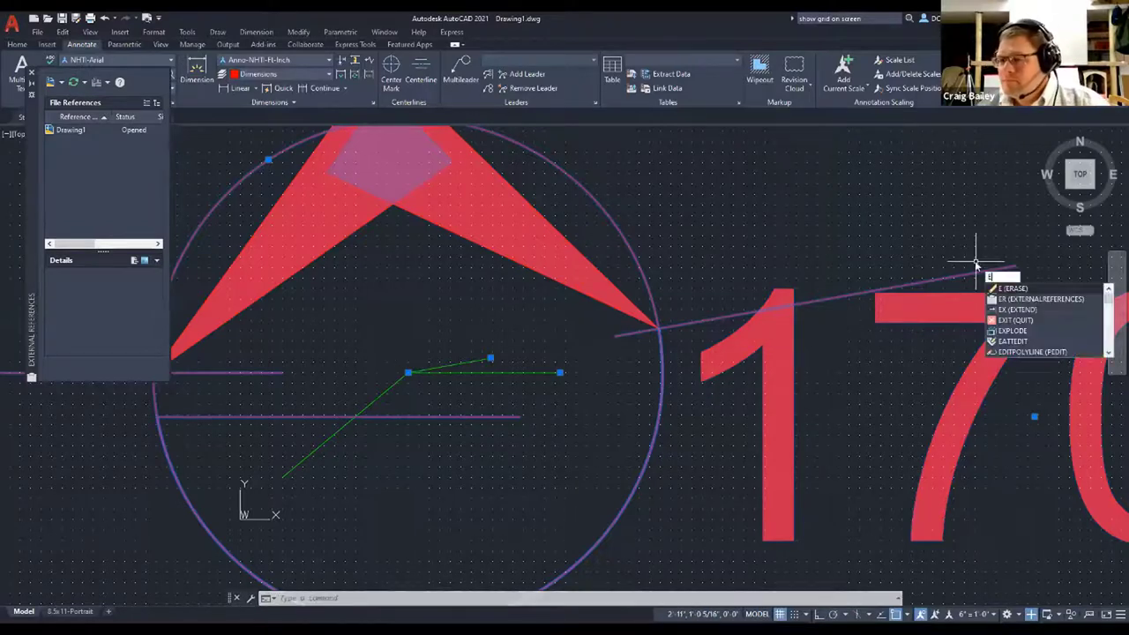
text(r)
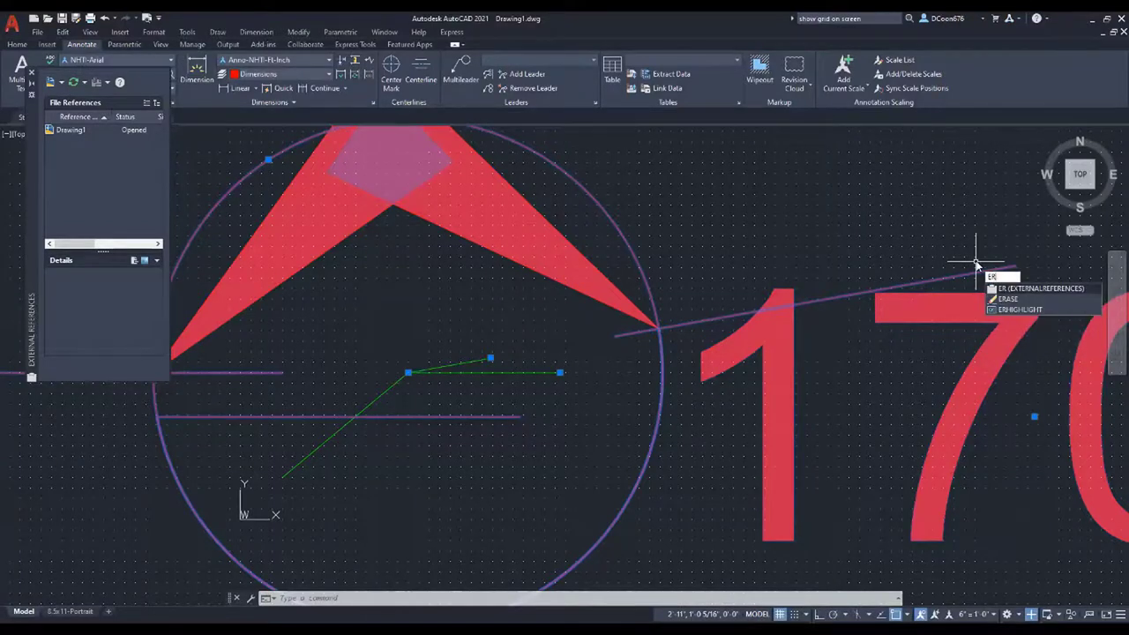
click(1006, 300)
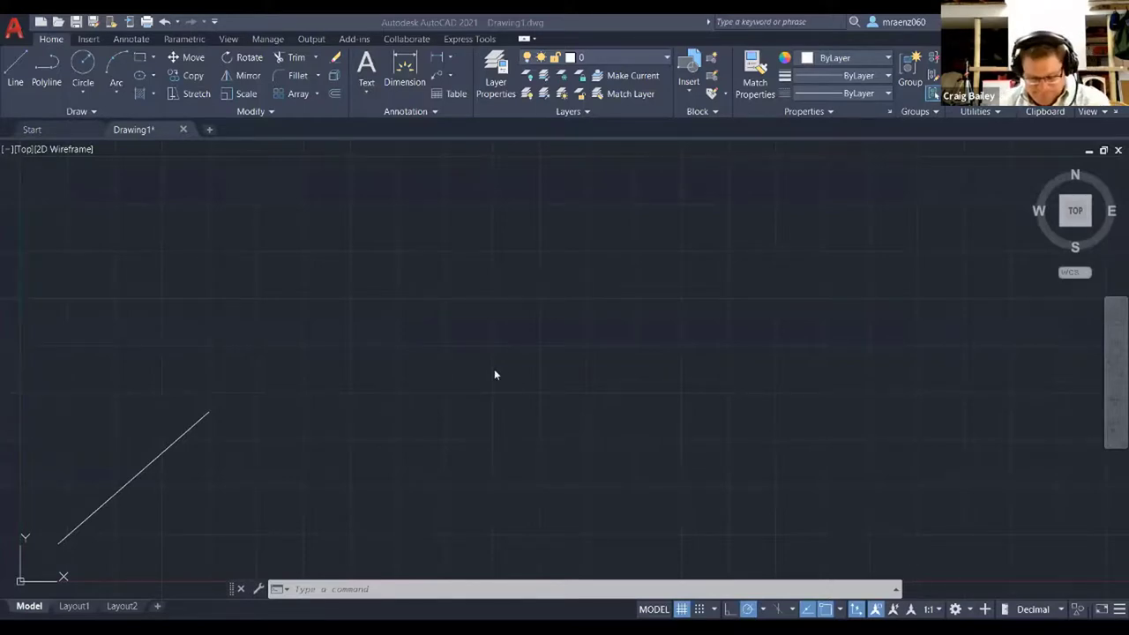
click(391, 589)
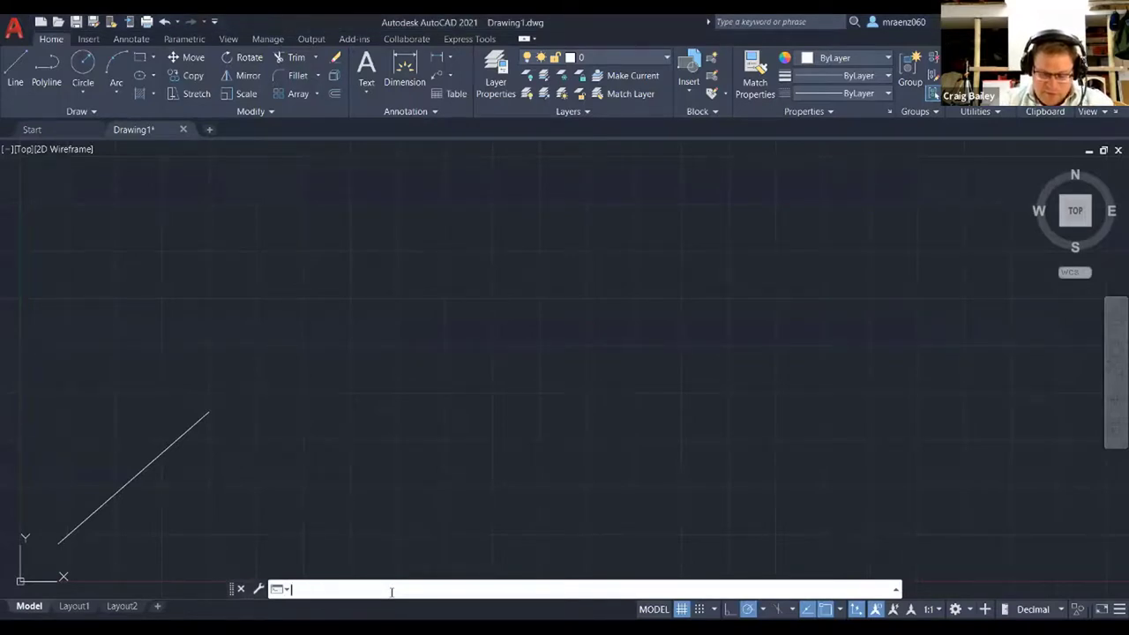
text(line)
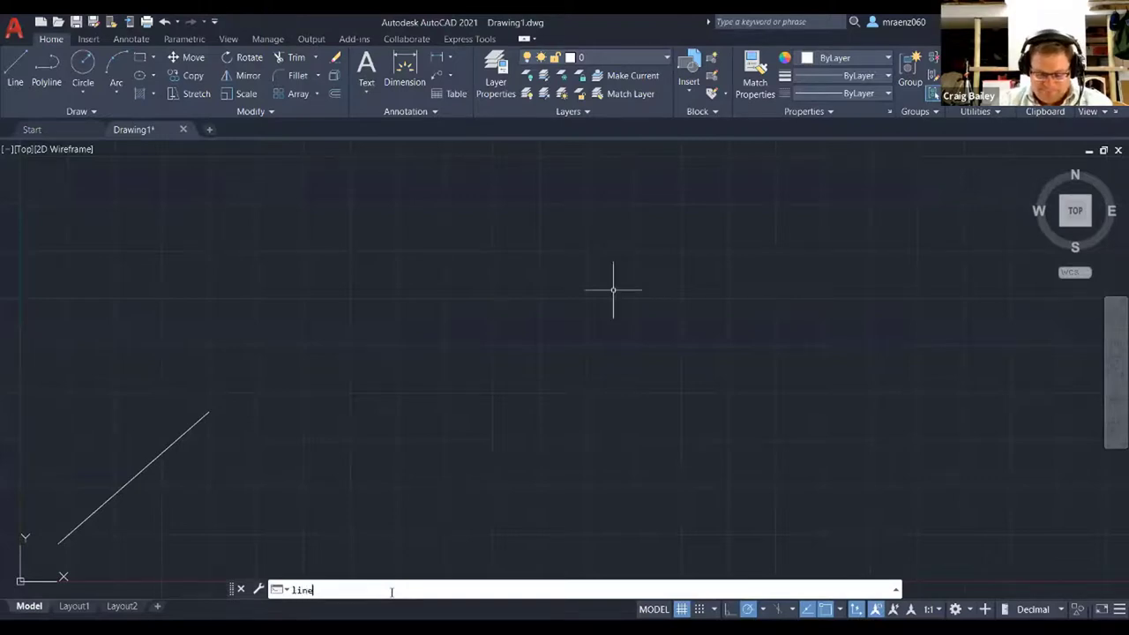
key(Return)
text(8,7)
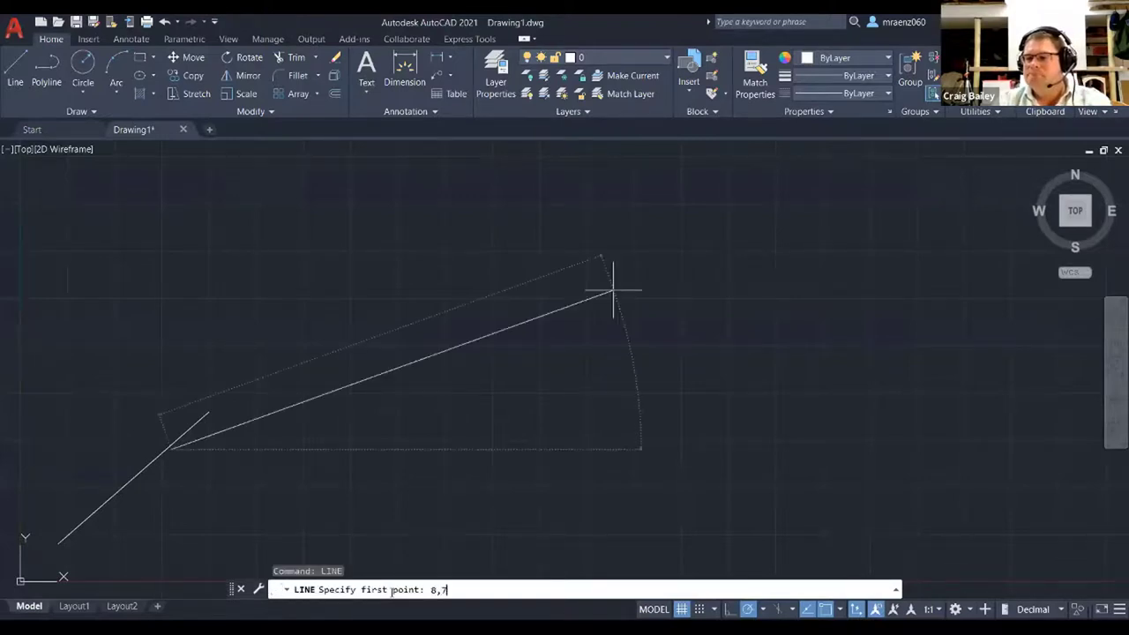
key(Return)
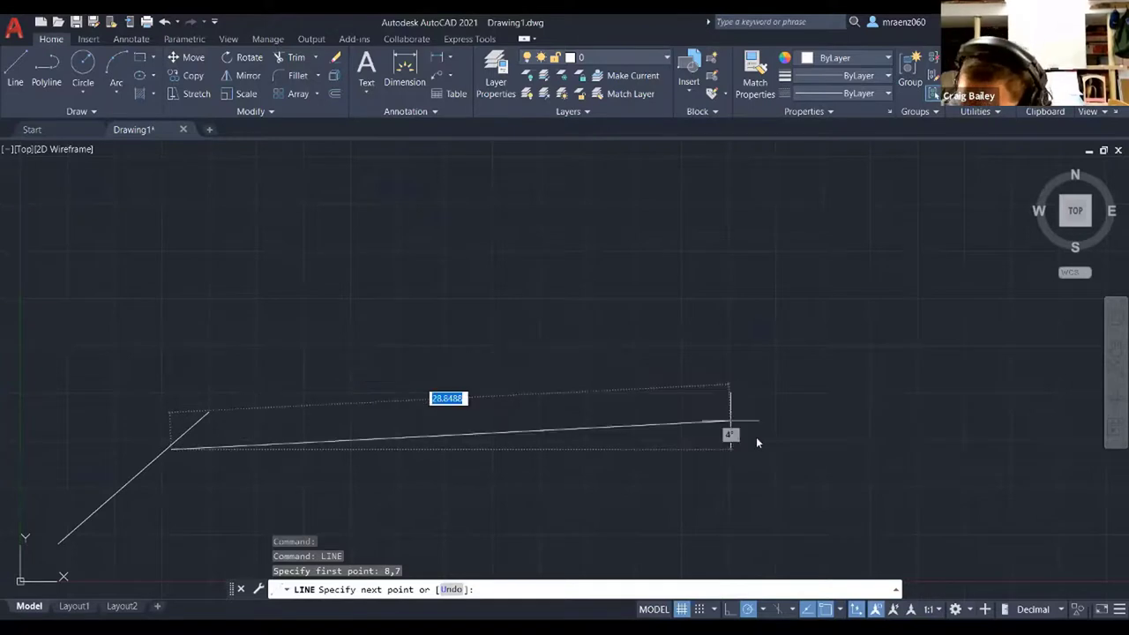
key(Escape)
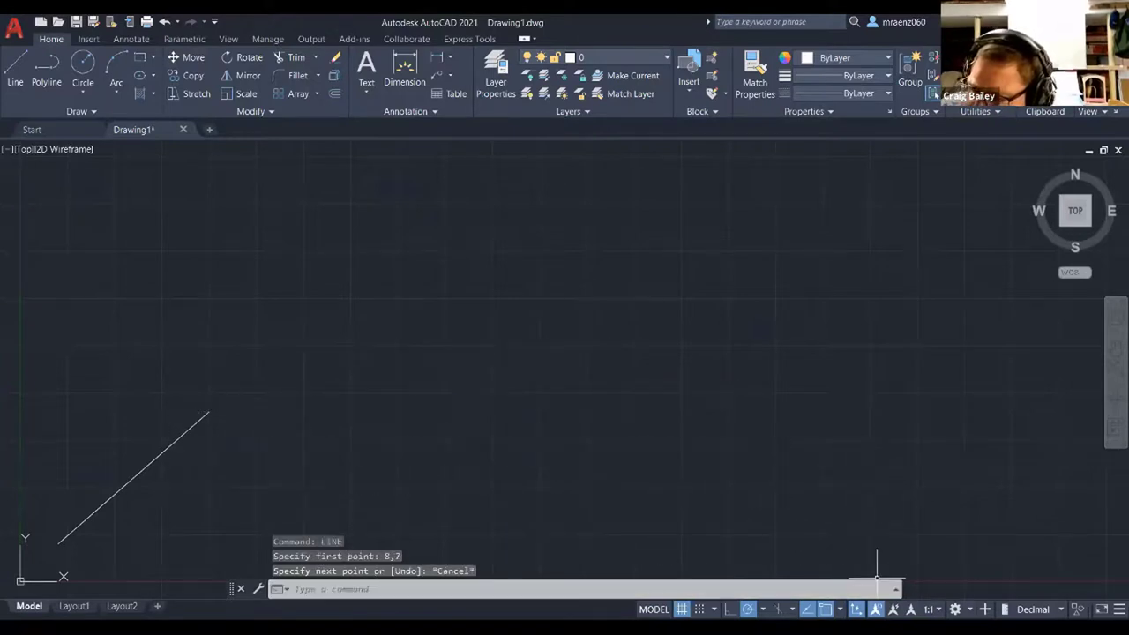
Step: Set the annotation scale to 6" = 1'-0" and the drawing units to Architectural
click(939, 610)
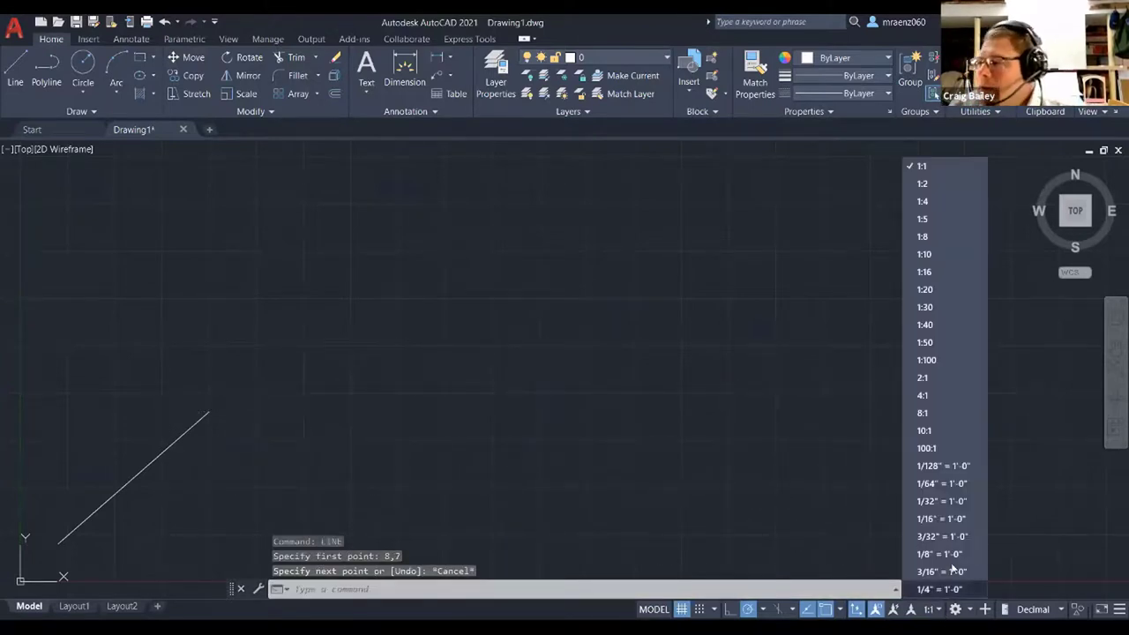
scroll(952, 495, down, 1)
scroll(953, 490, down, 3)
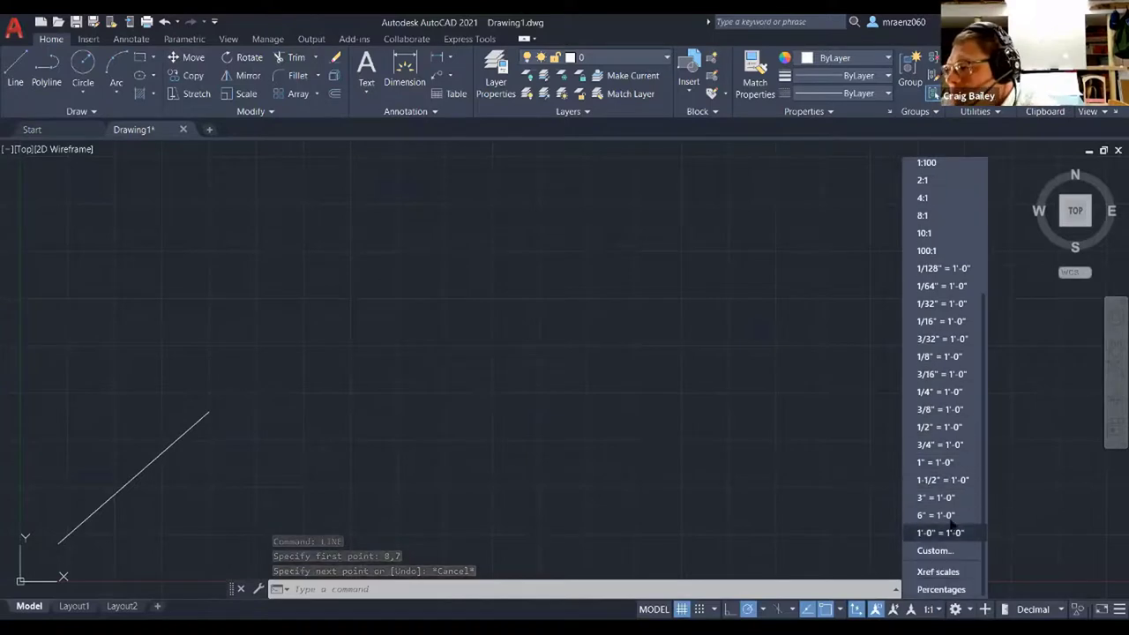
click(947, 520)
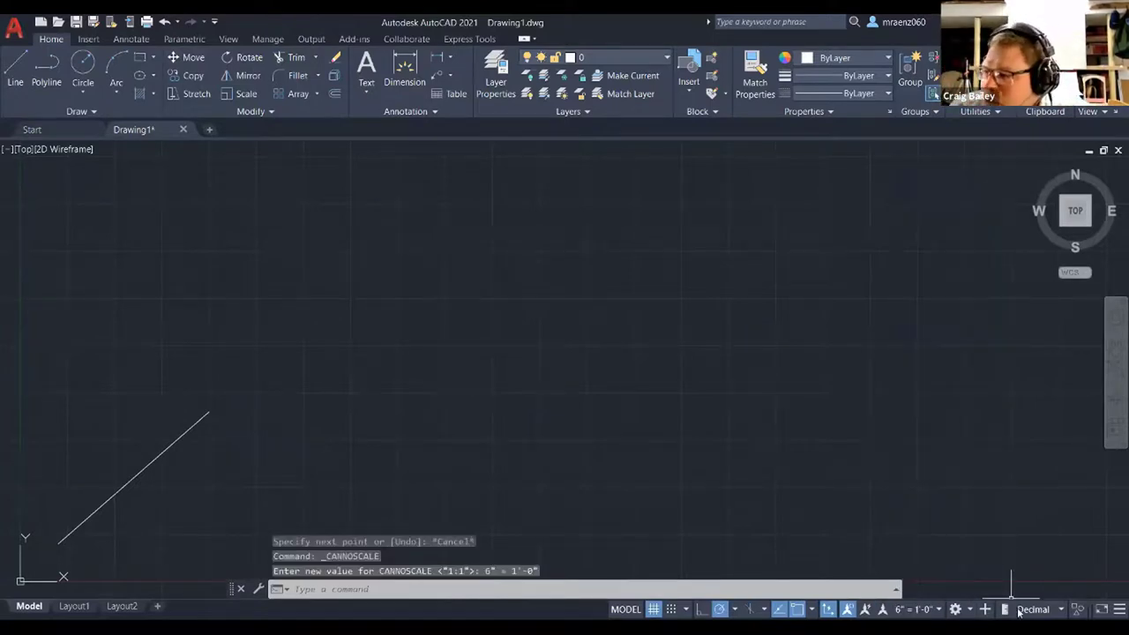
click(1062, 609)
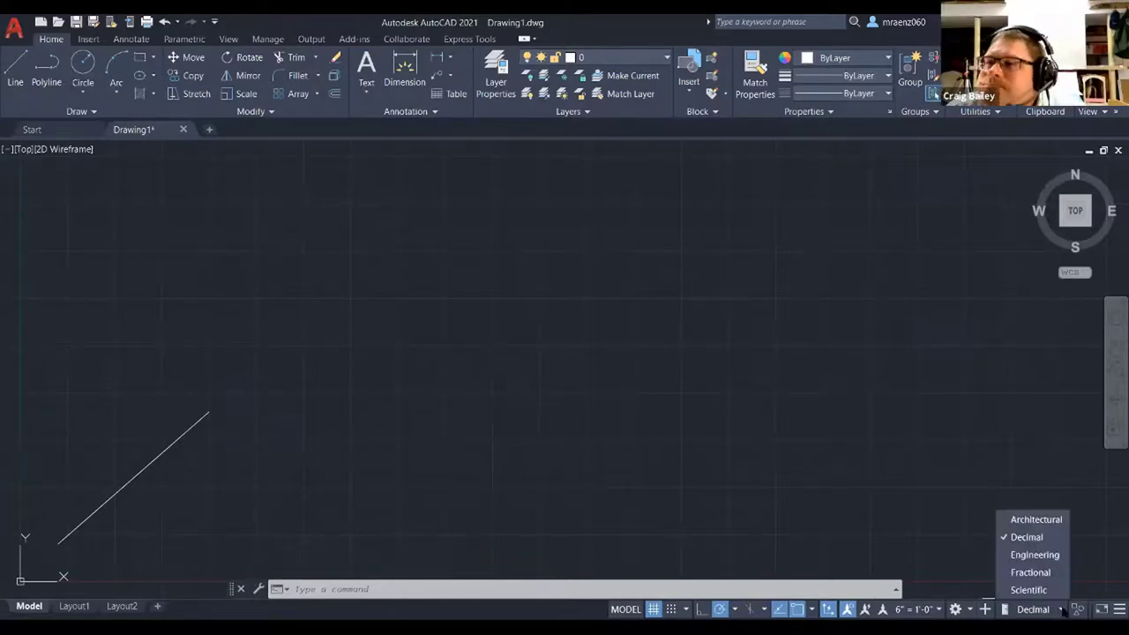
click(1036, 521)
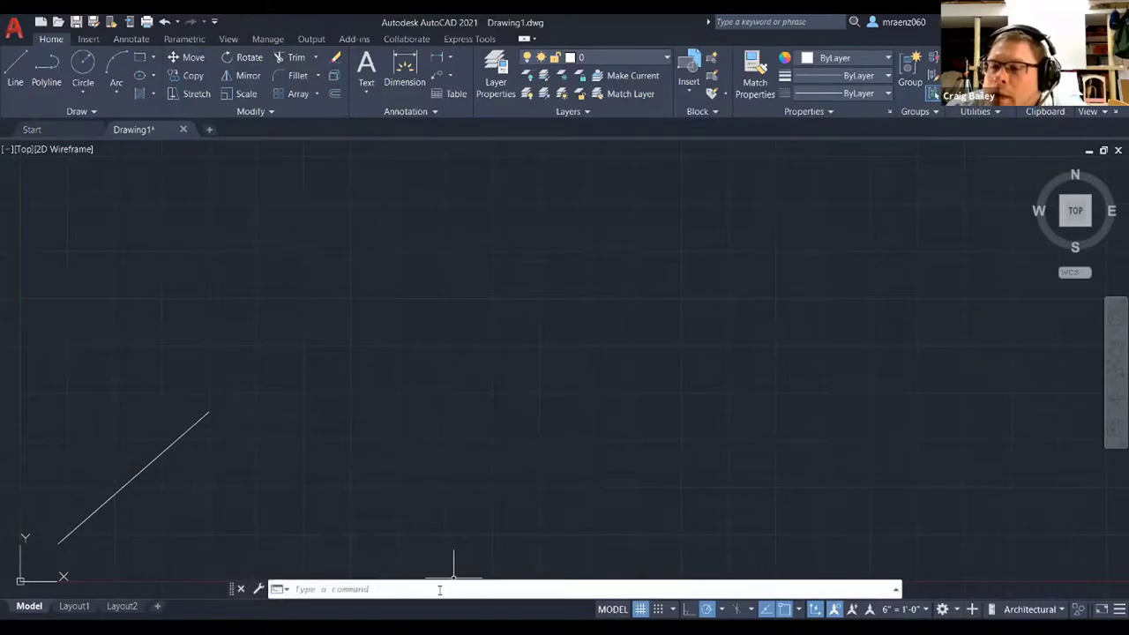
Step: Start a LINE with its first point at 8,7
text(line)
key(Return)
text(8)
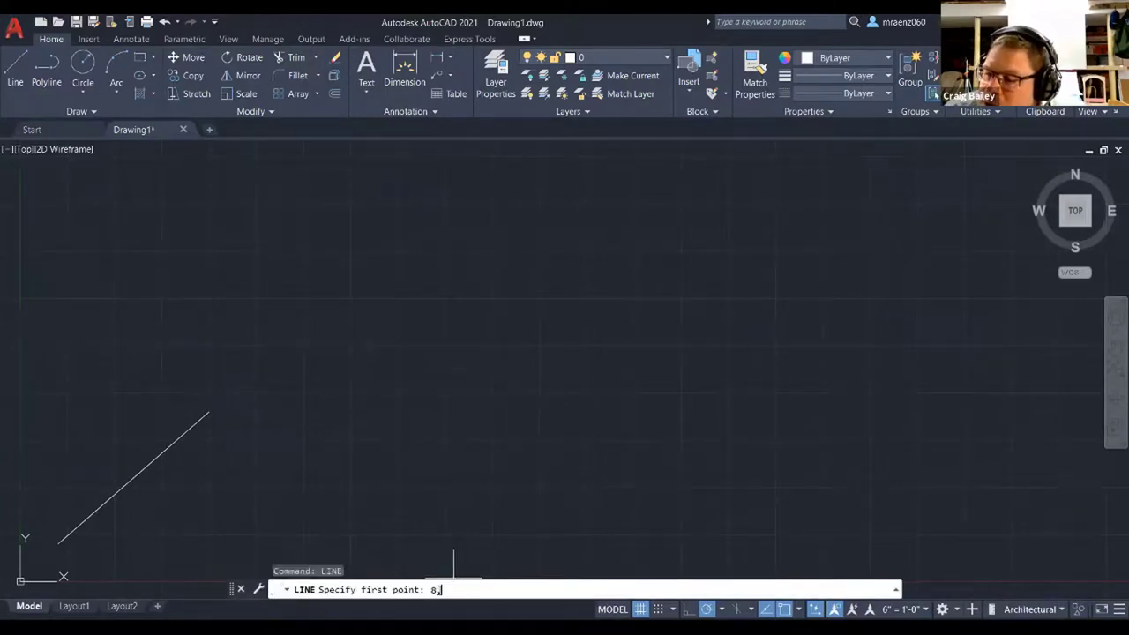
text(,7)
key(Return)
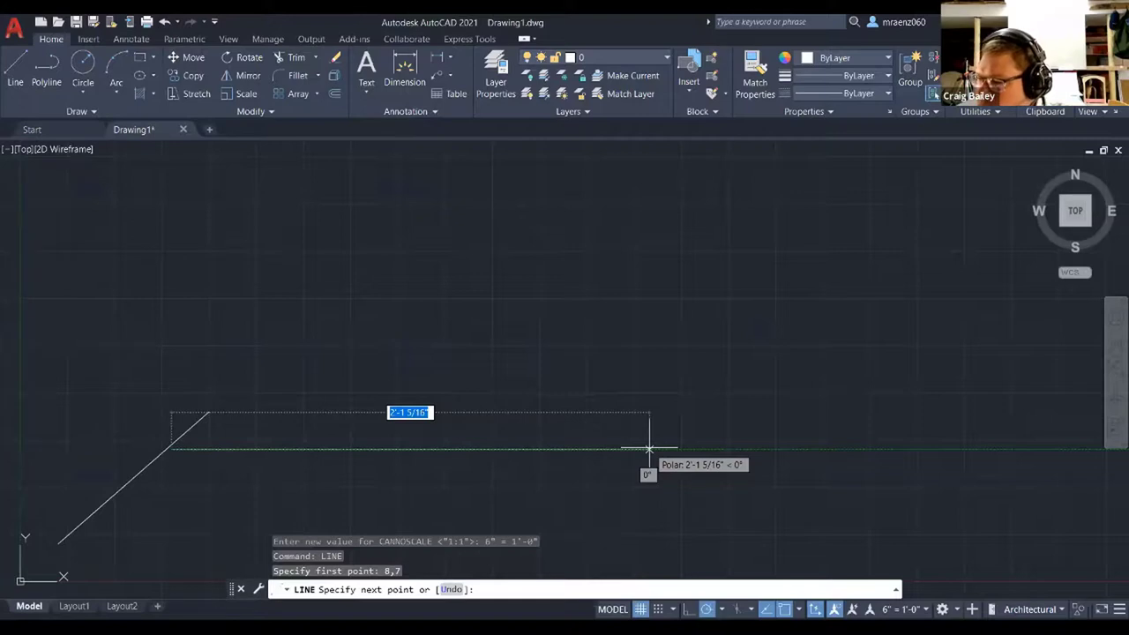
Step: Switch polar tracking off while the line from 8,7 awaits its second point
click(708, 610)
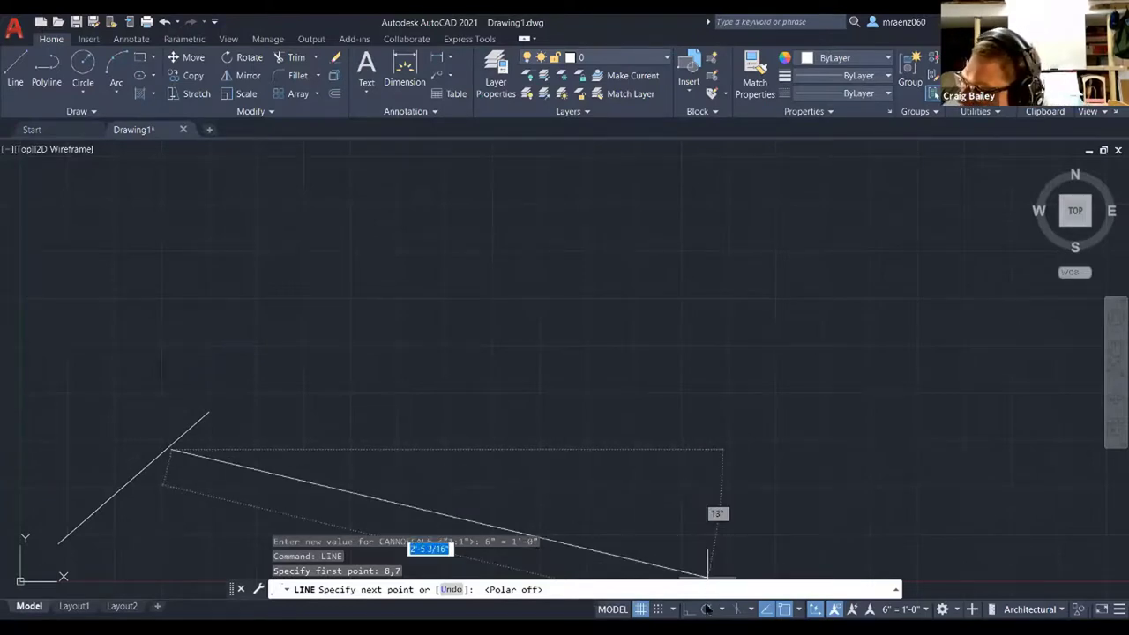
Step: Re-enable polar tracking with a different angle increment, giving a 17° preview
click(706, 608)
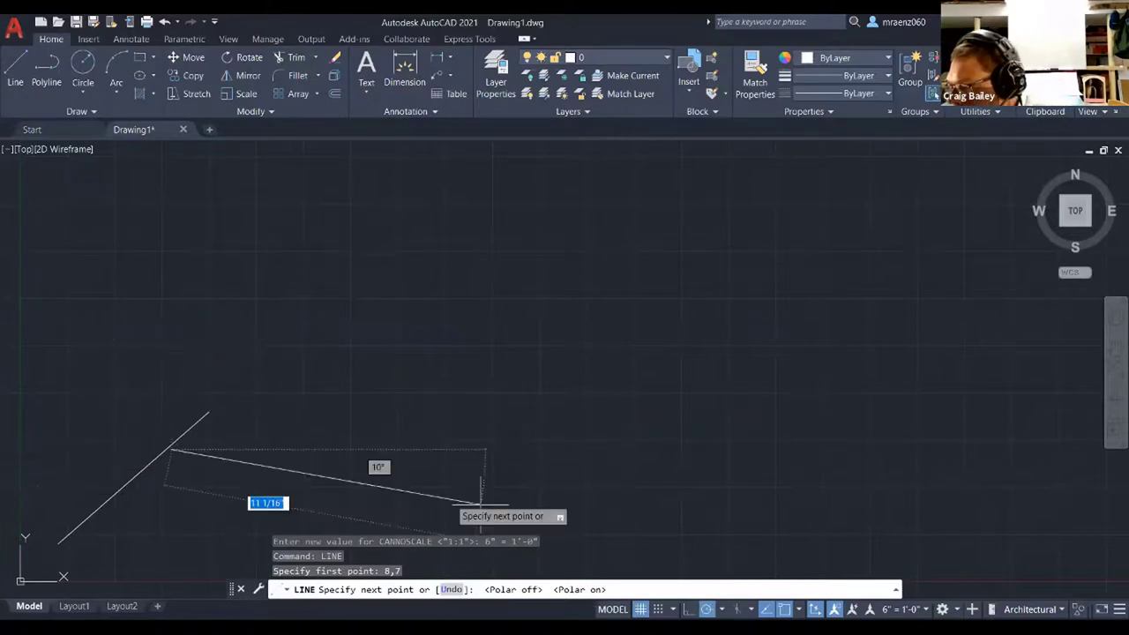
click(722, 609)
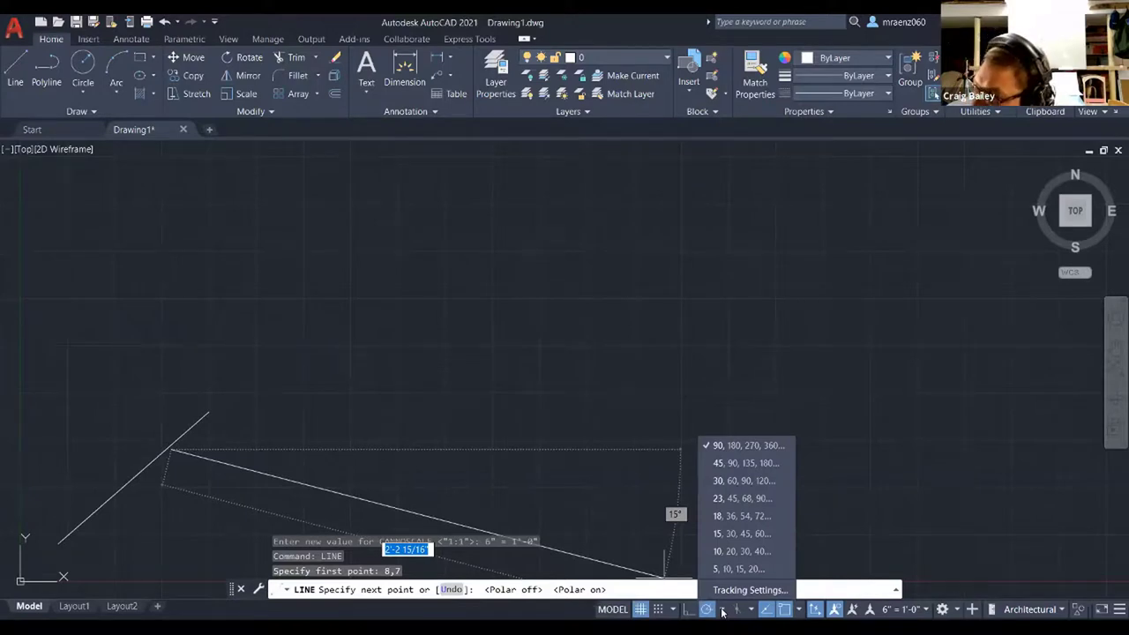
click(752, 500)
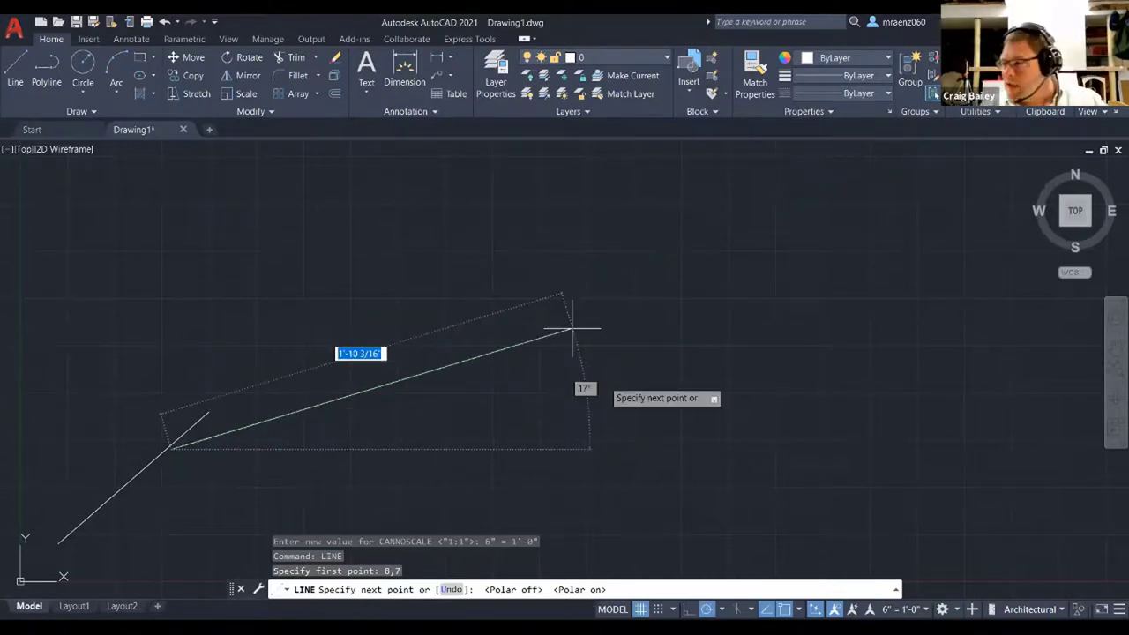
Step: Turn polar tracking off and Ortho on, then cancel the unfinished line
click(706, 609)
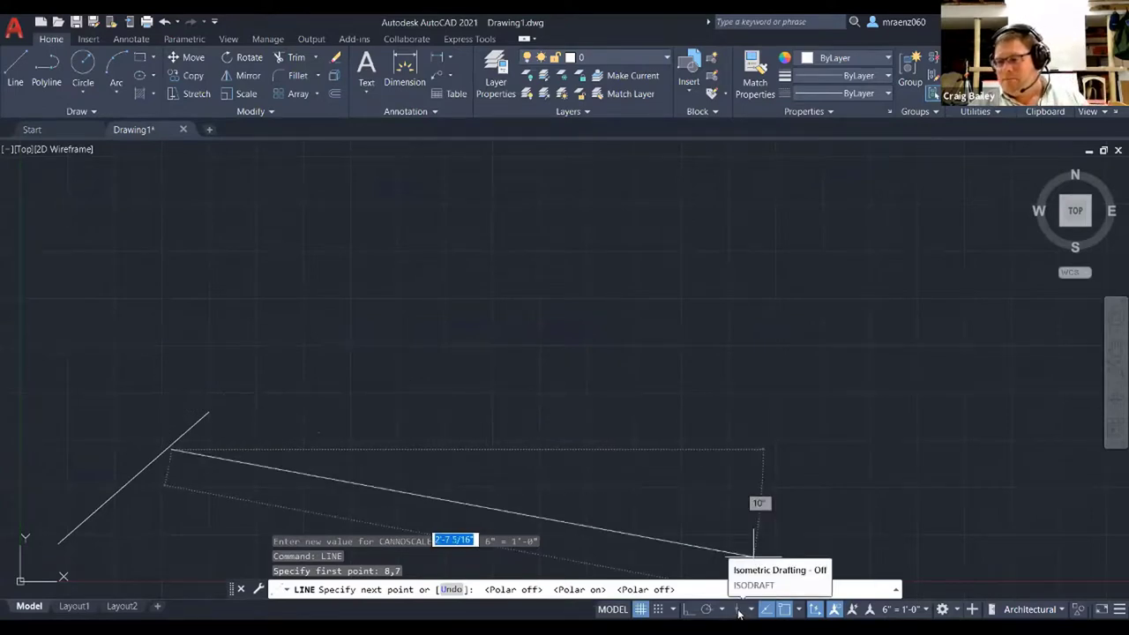
click(691, 610)
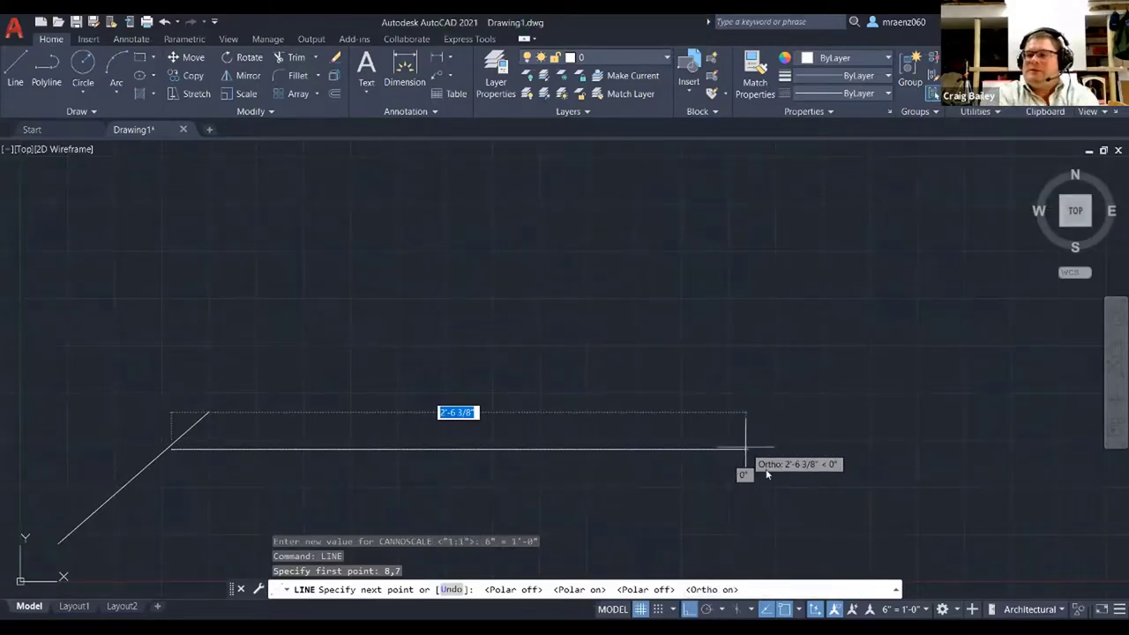
key(Escape)
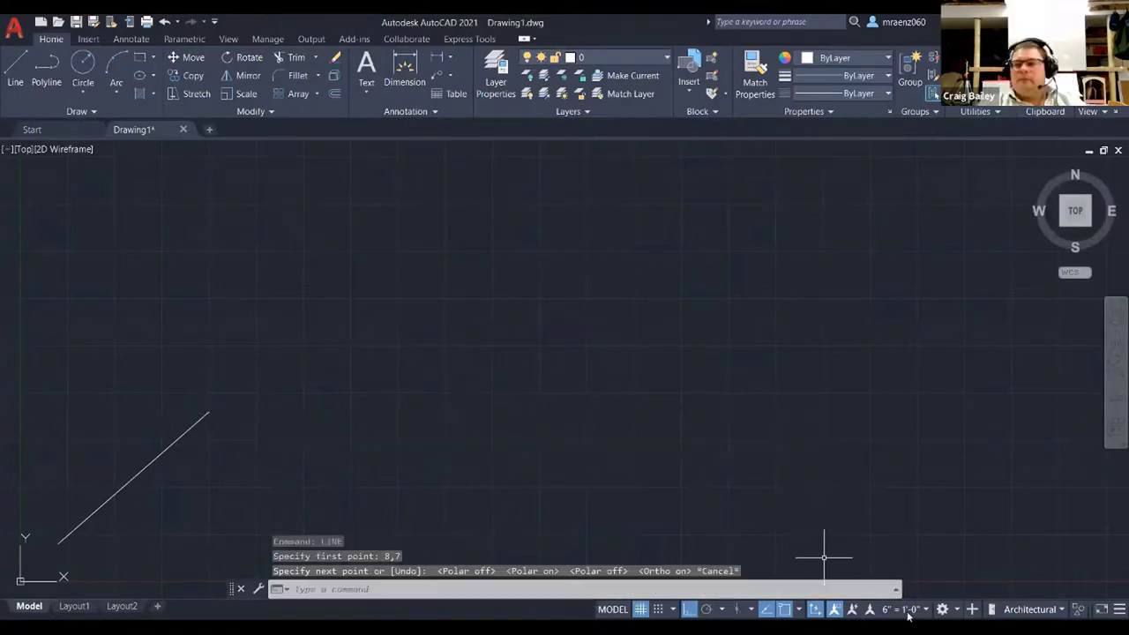
Step: Set the annotation scale to 1:1
click(910, 610)
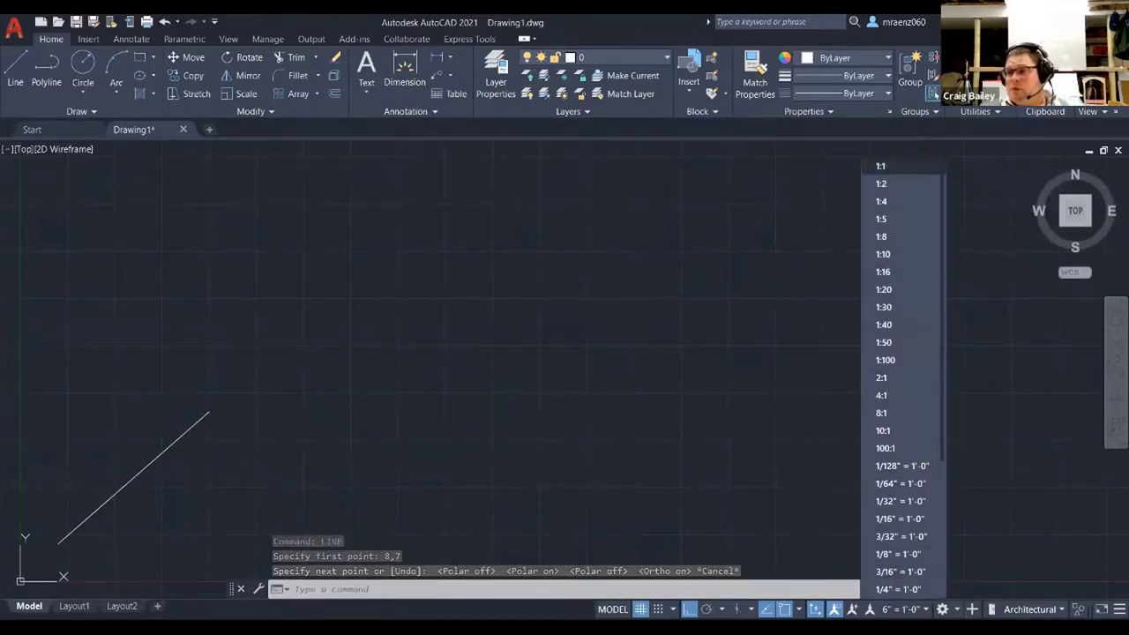
click(881, 166)
click(399, 589)
Step: Start a LINE command after clearing a stray comma and cancelling an accidental erase
text(l)
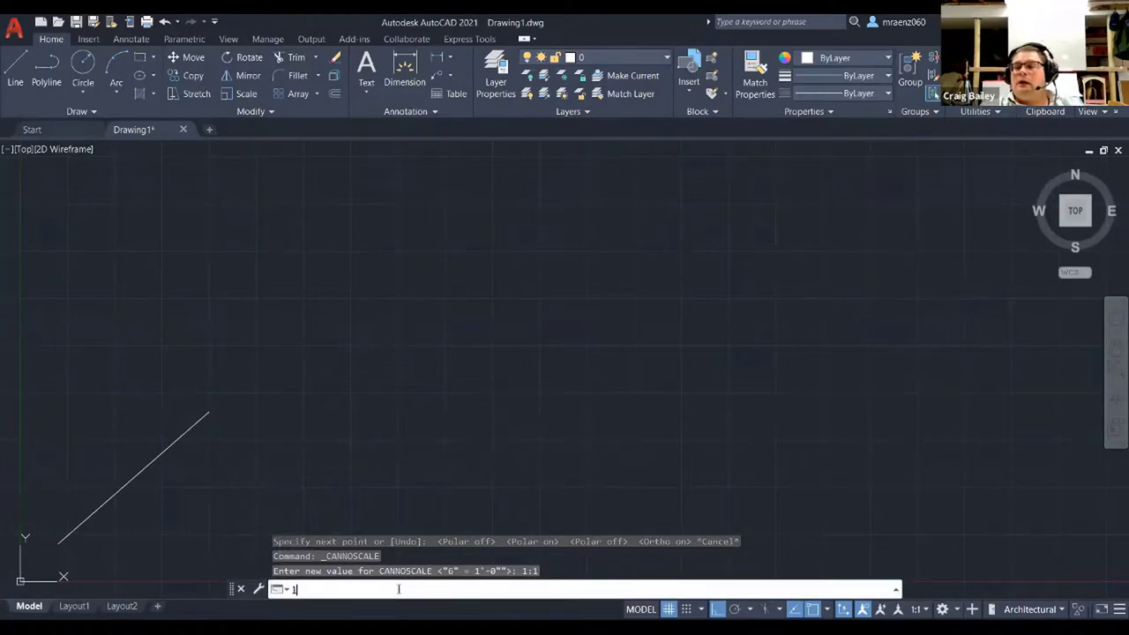
text(ine,)
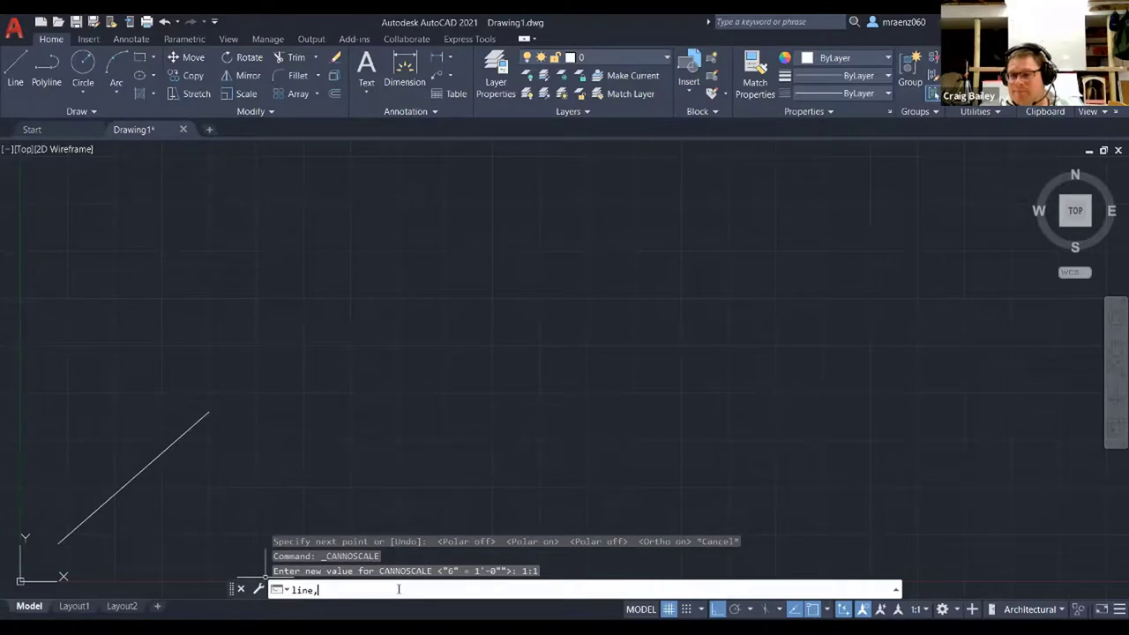
key(BackSpace)
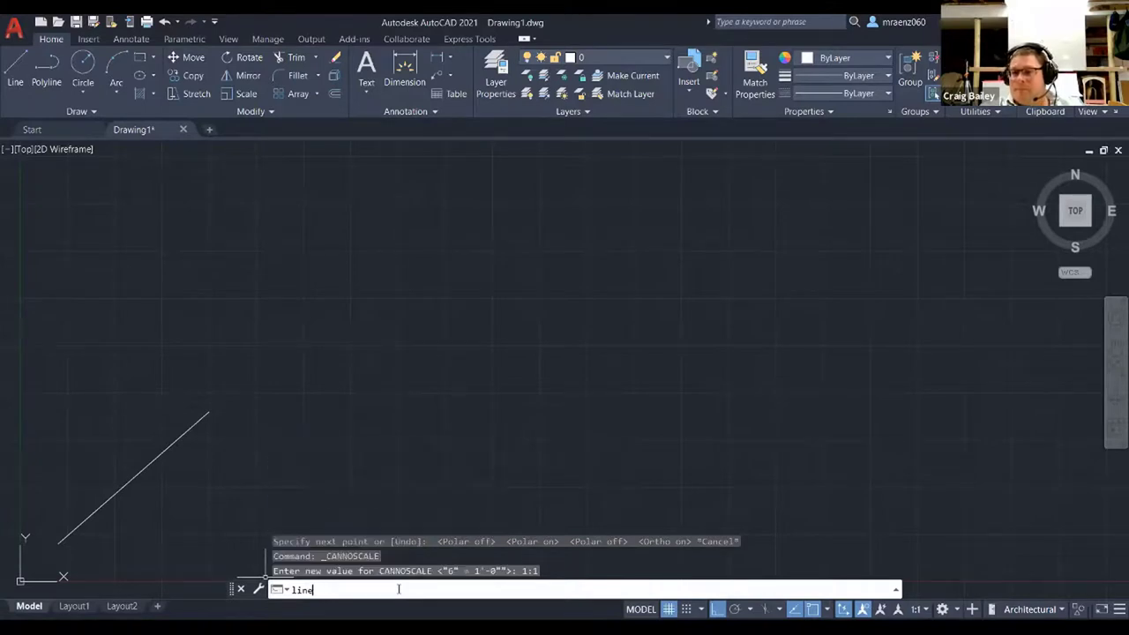
key(Delete)
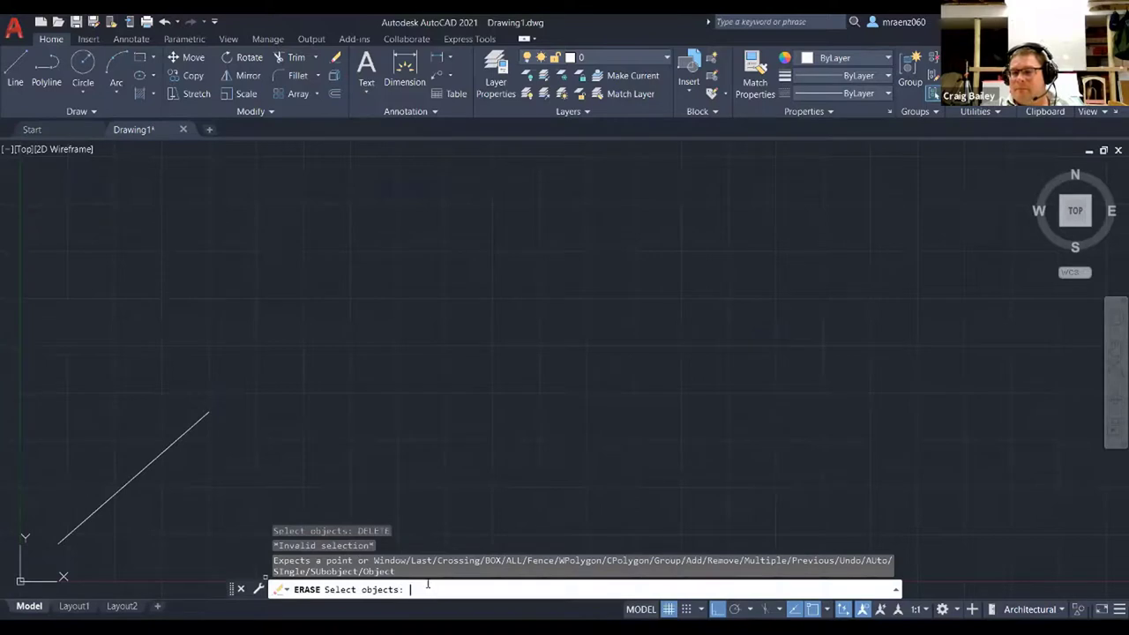
key(Escape)
text(line)
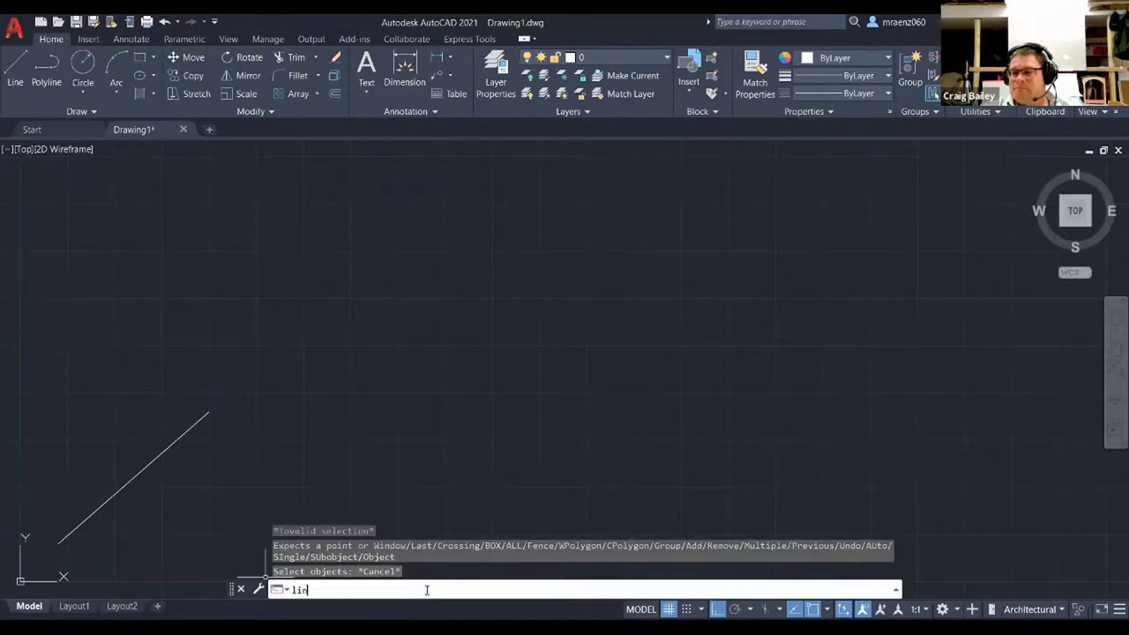
key(Return)
Step: Draw a 36' horizontal line running right from 8,7
text(8,7)
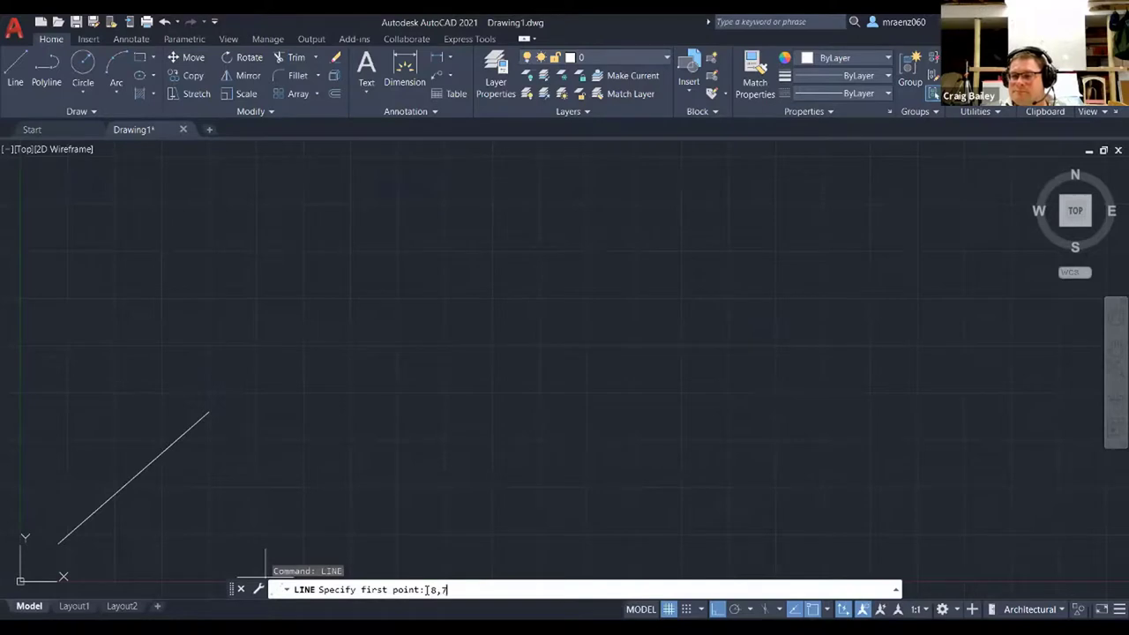
key(Return)
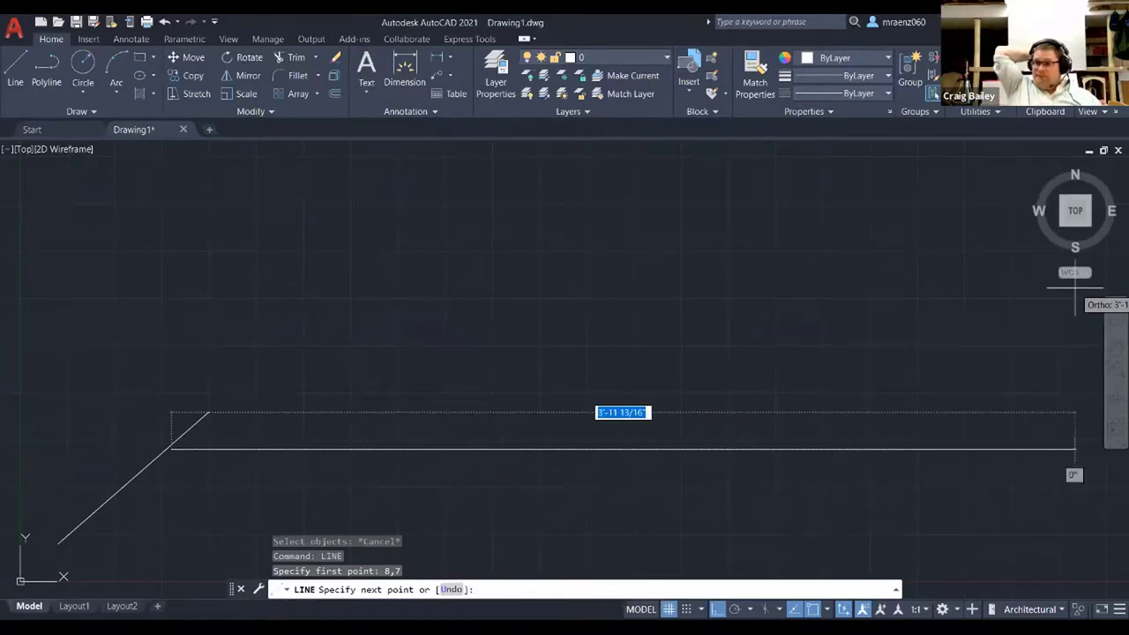
text(36)
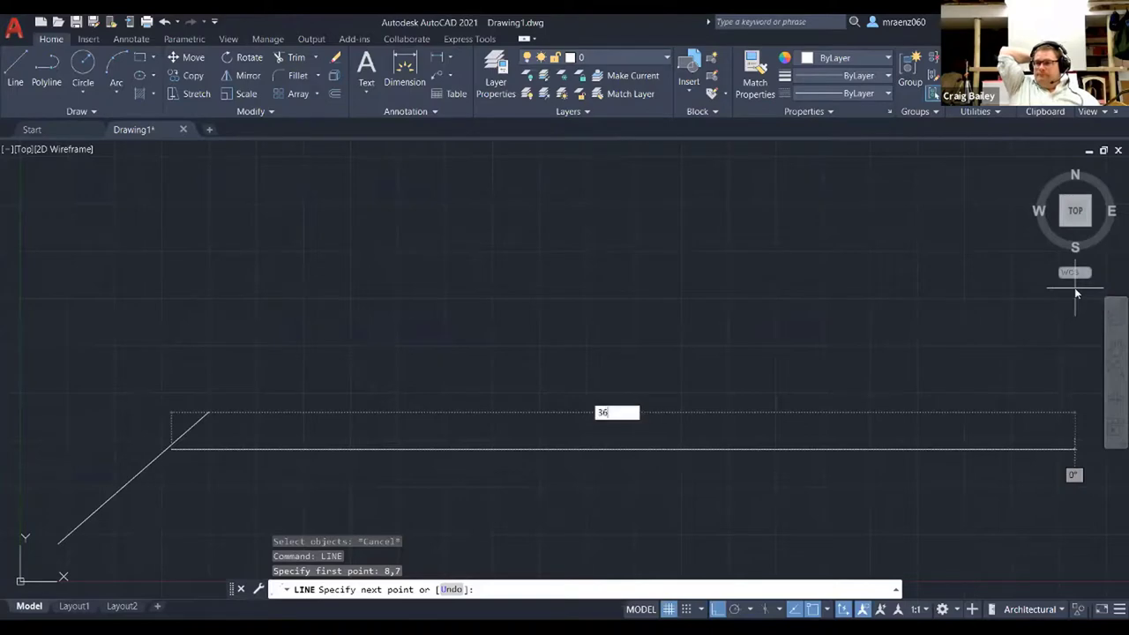
key(Return)
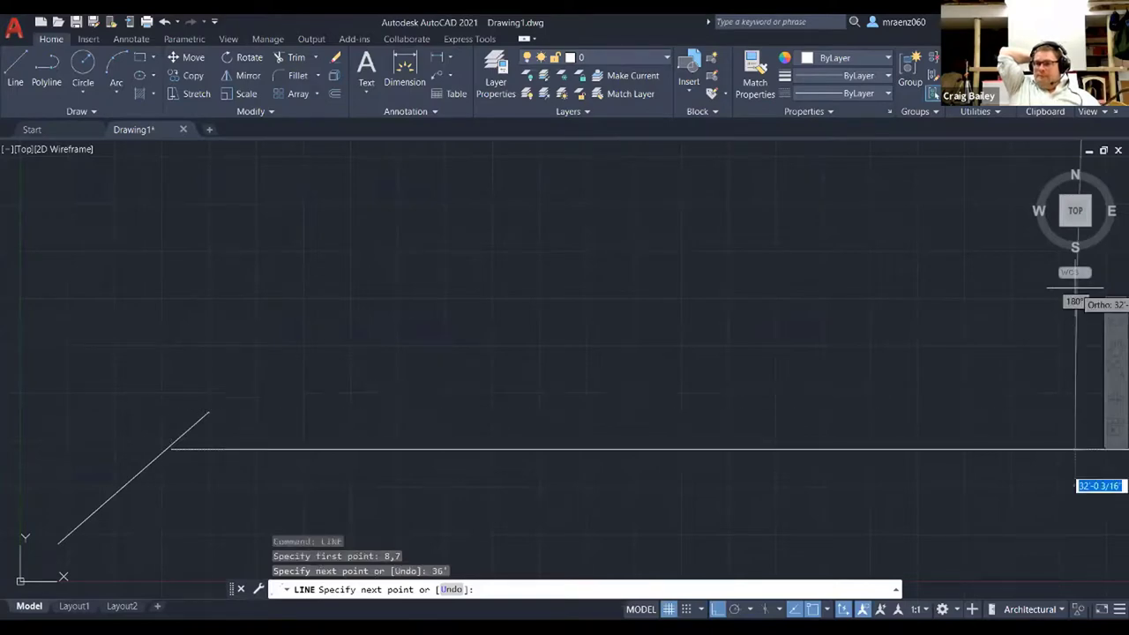
Step: Pan the view left to see the long line, then end the line command
scroll(970, 349, down, 3)
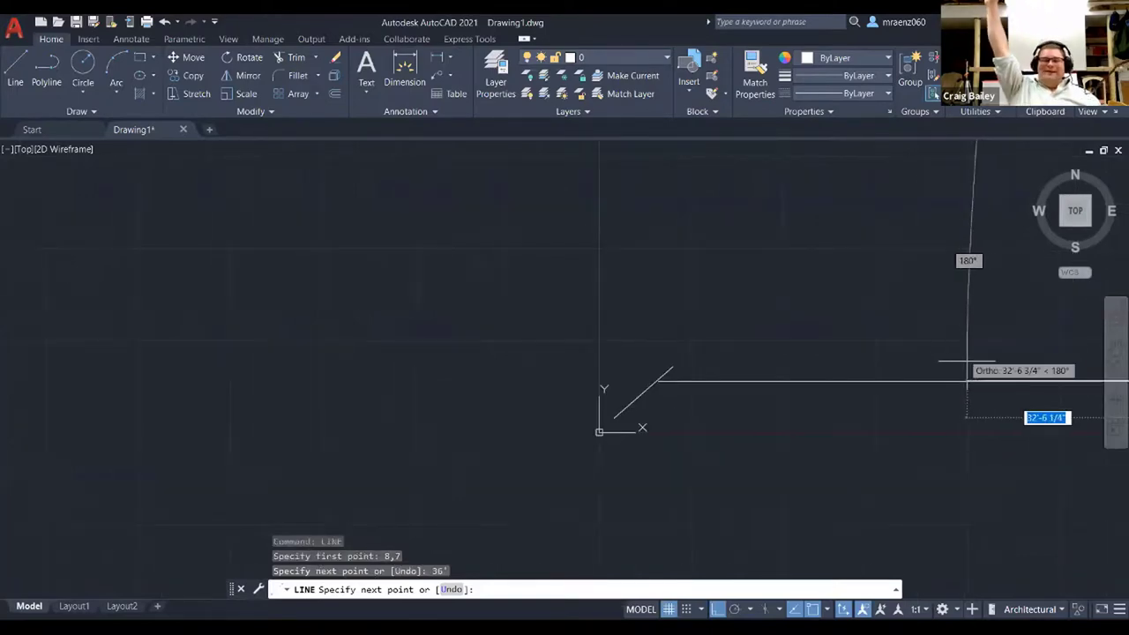
right_click(875, 344)
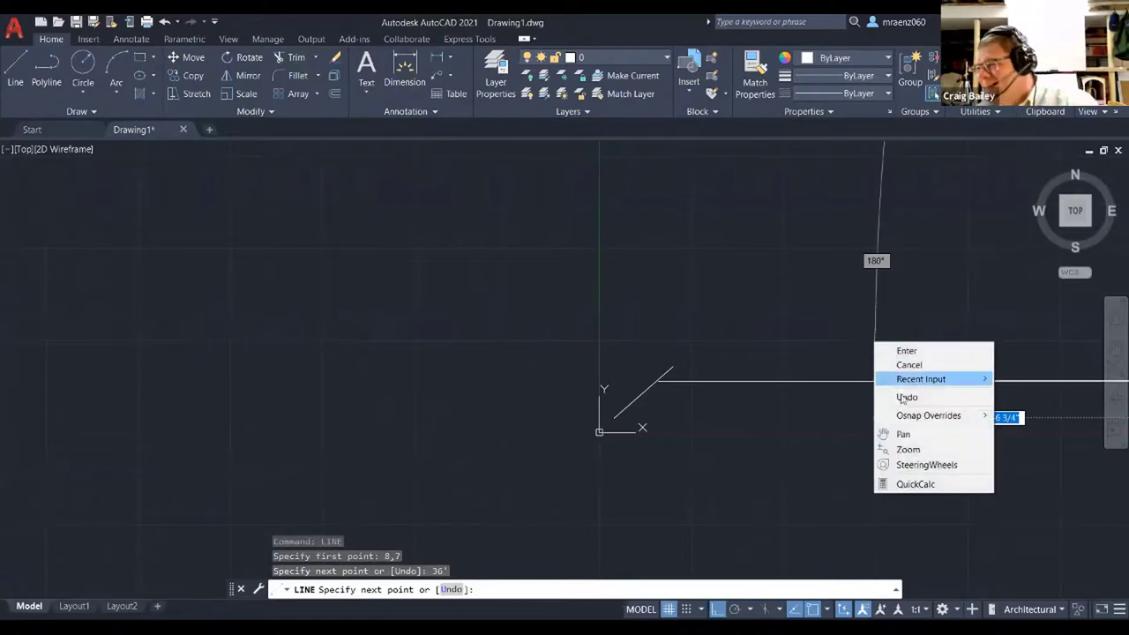
click(900, 434)
drag(954, 354, 561, 347)
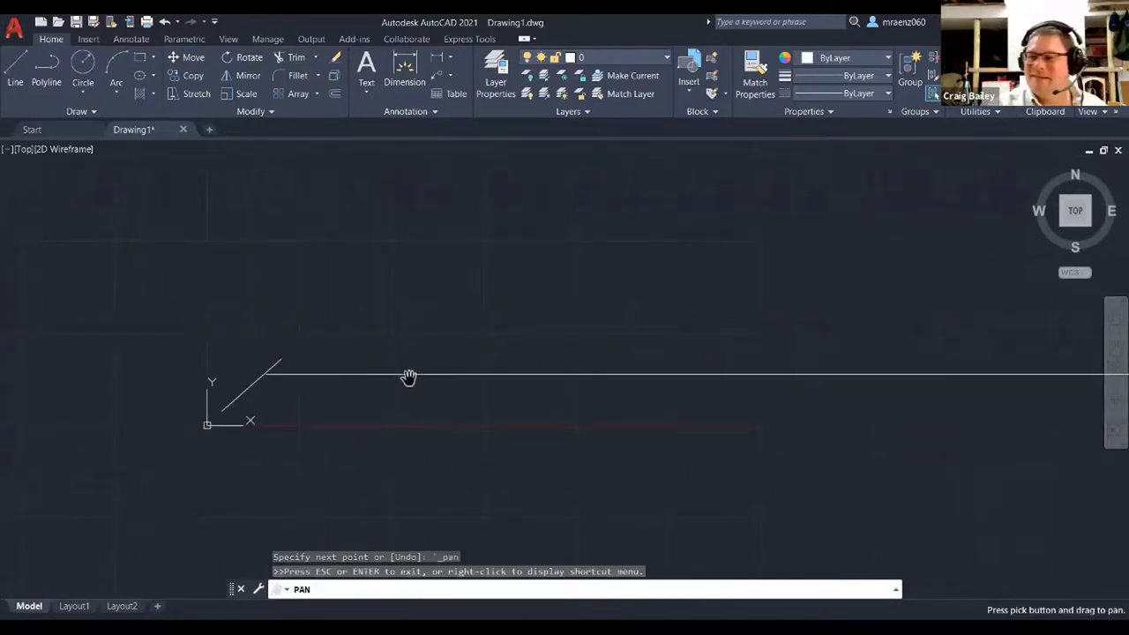
right_click(407, 380)
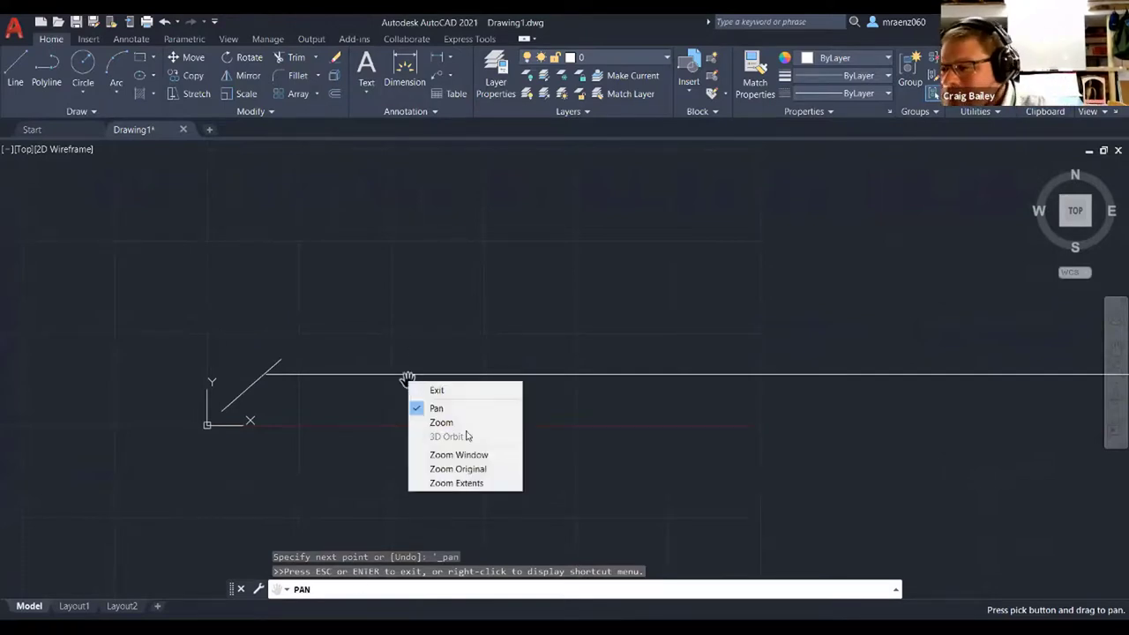
click(468, 389)
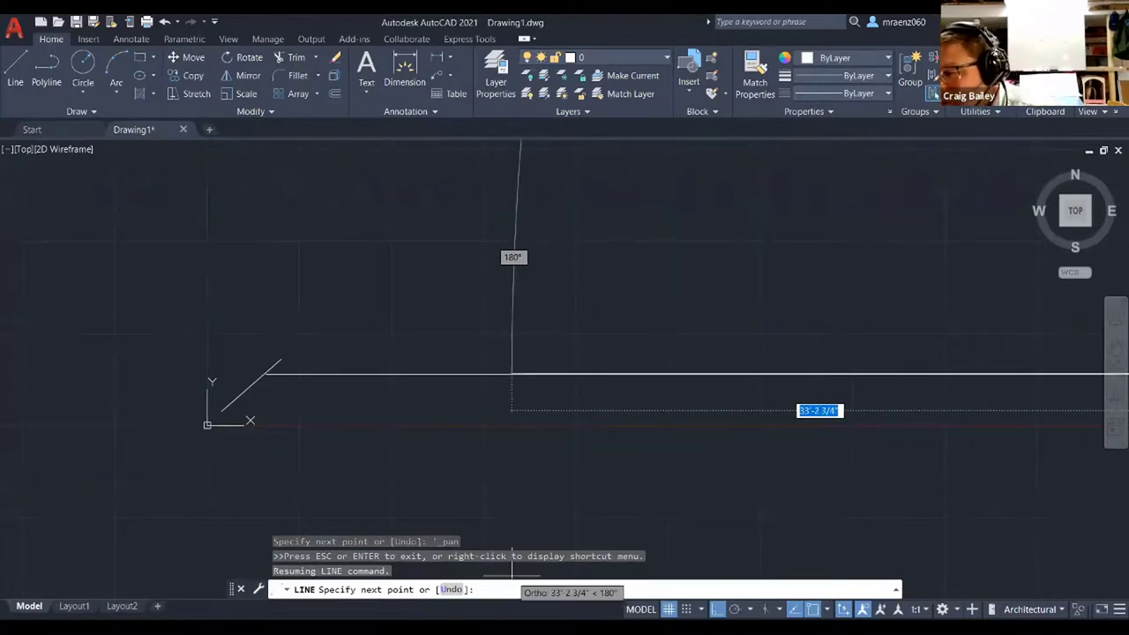
text(erase)
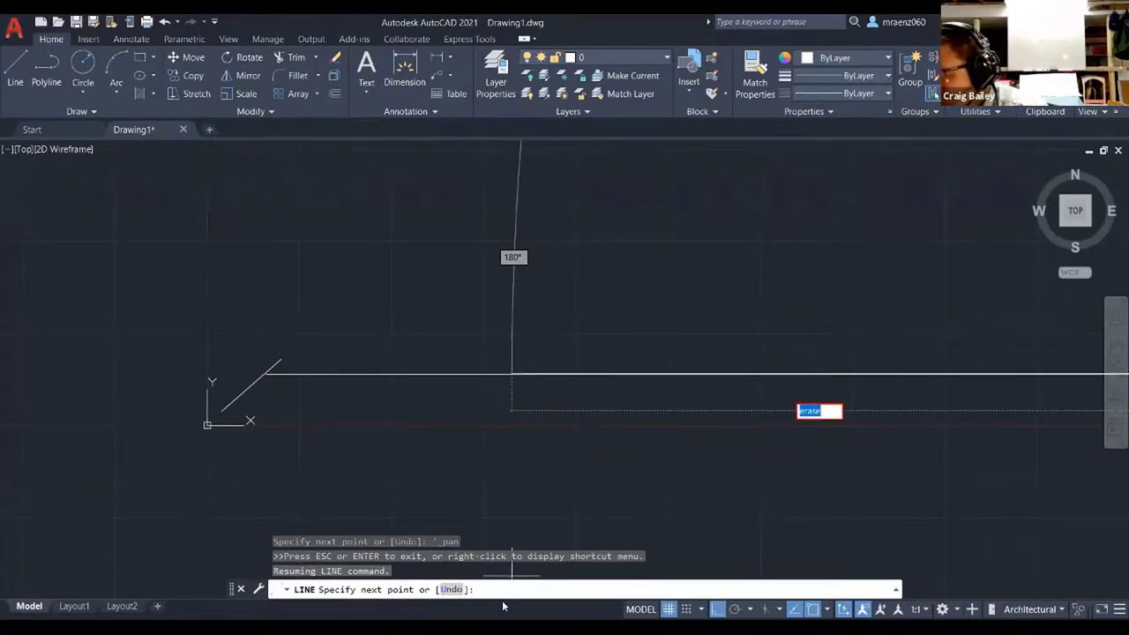
key(BackSpace)
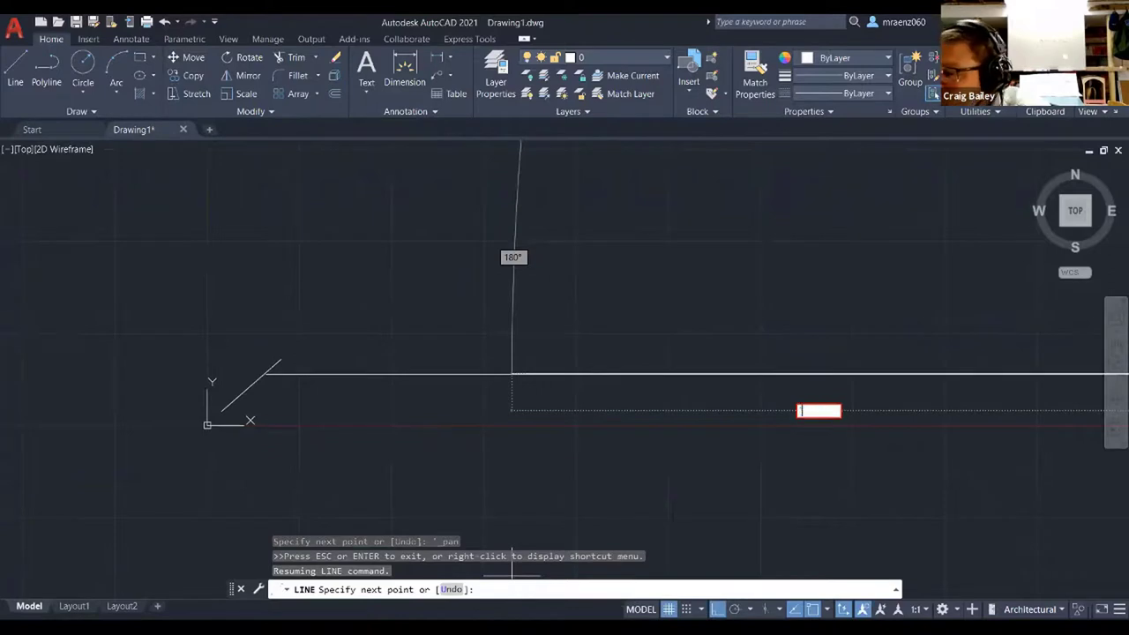
key(Escape)
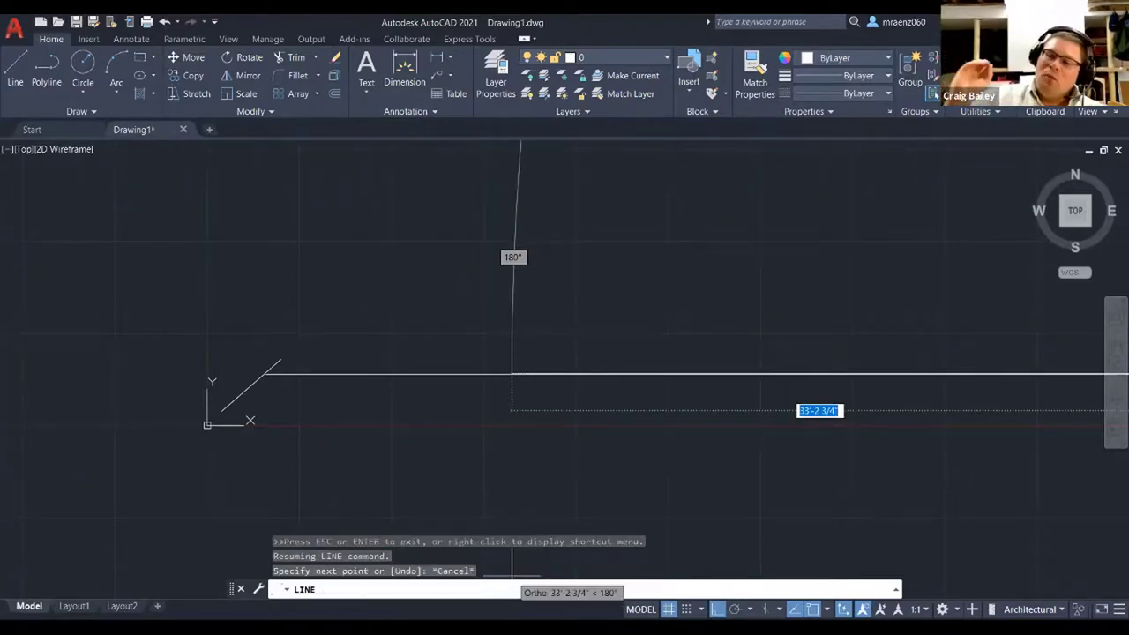
key(Escape)
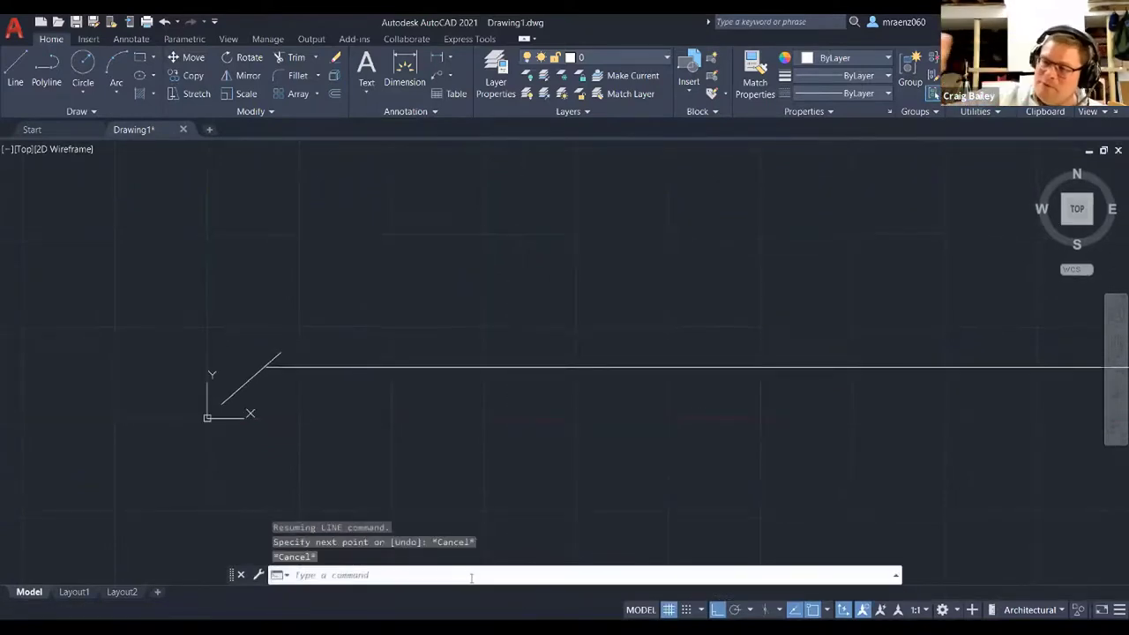
Step: Remove the overly long horizontal line with two Undos after abandoning ERASE
text(erase)
key(Return)
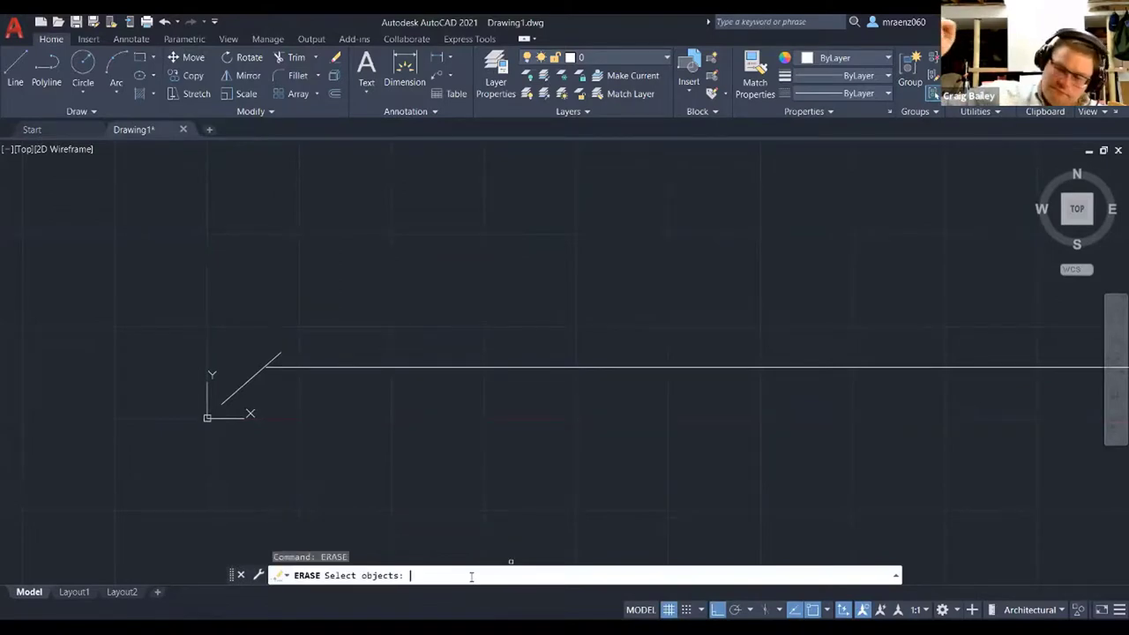
click(467, 367)
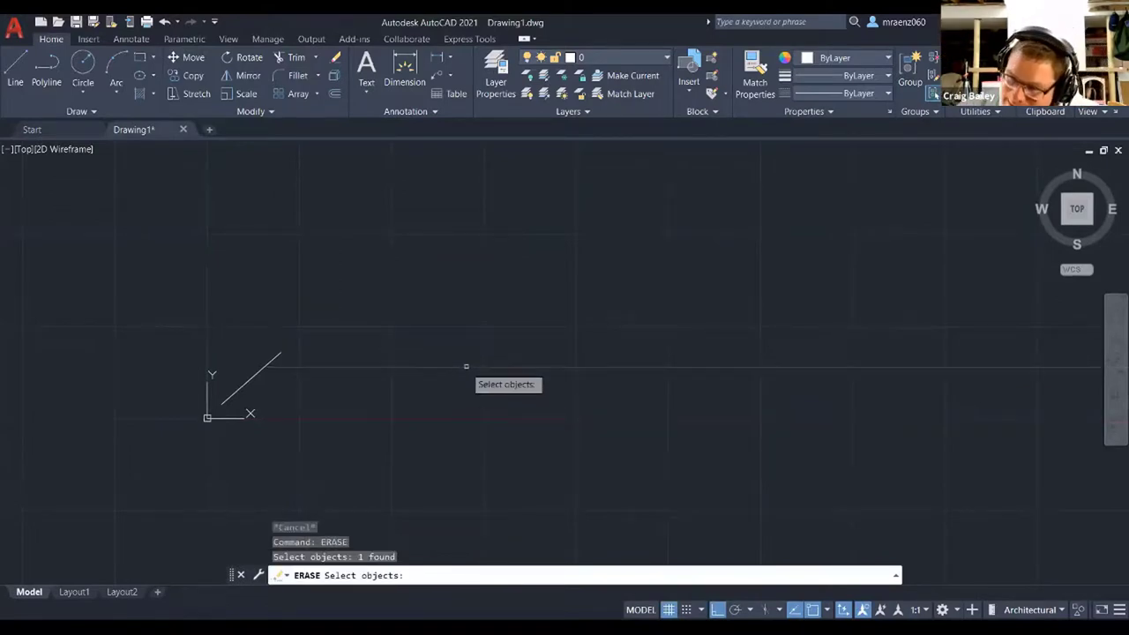
key(Escape)
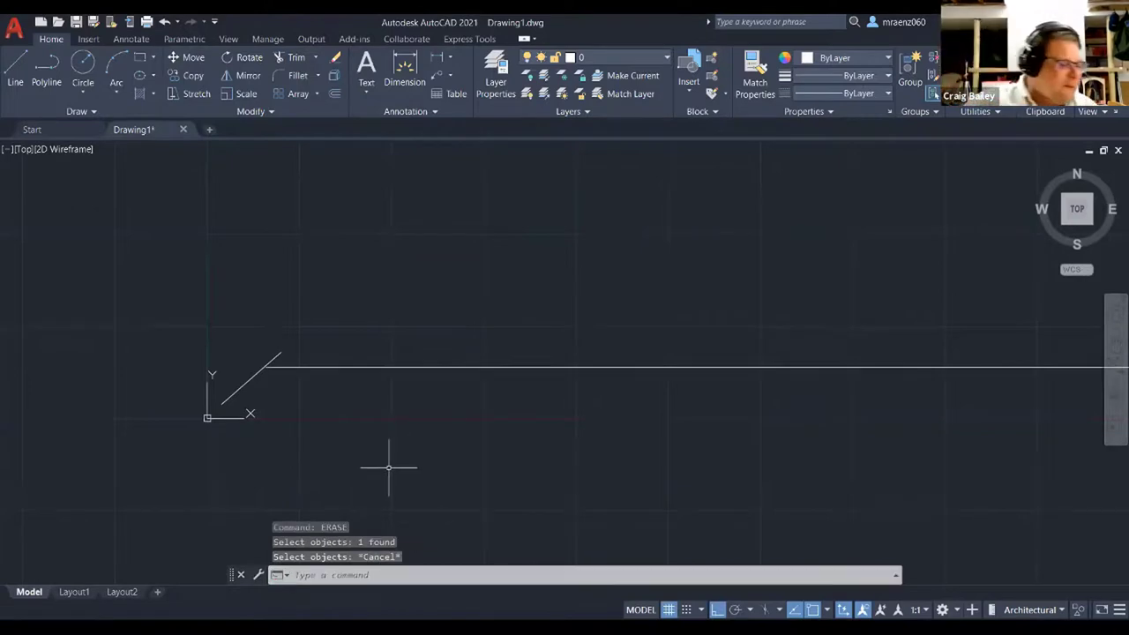
click(391, 575)
text(erase)
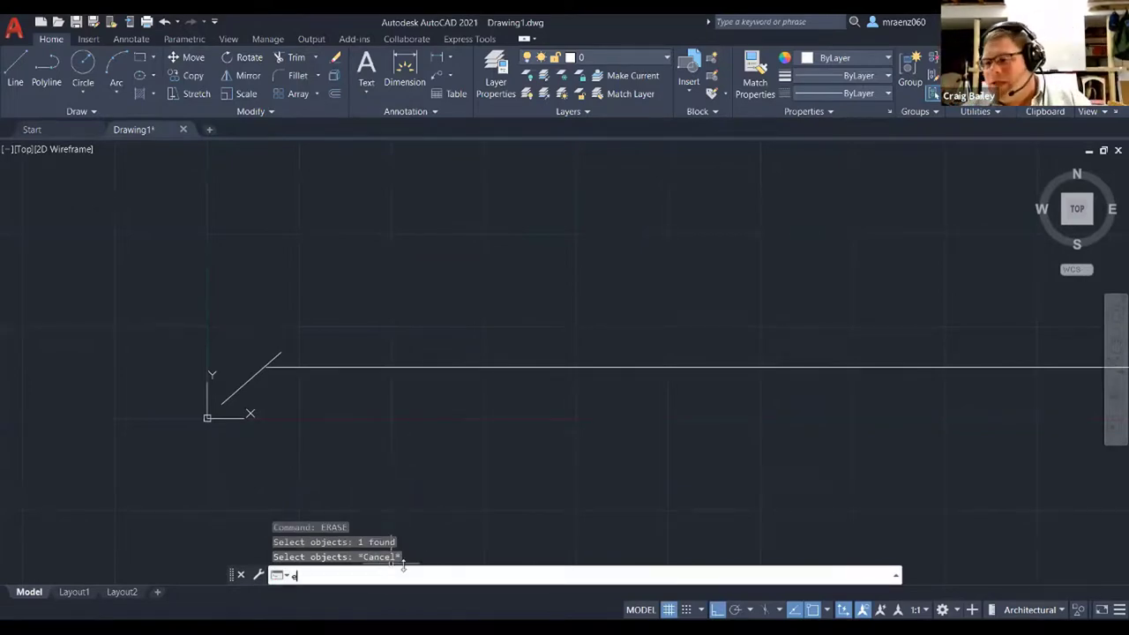
key(Return)
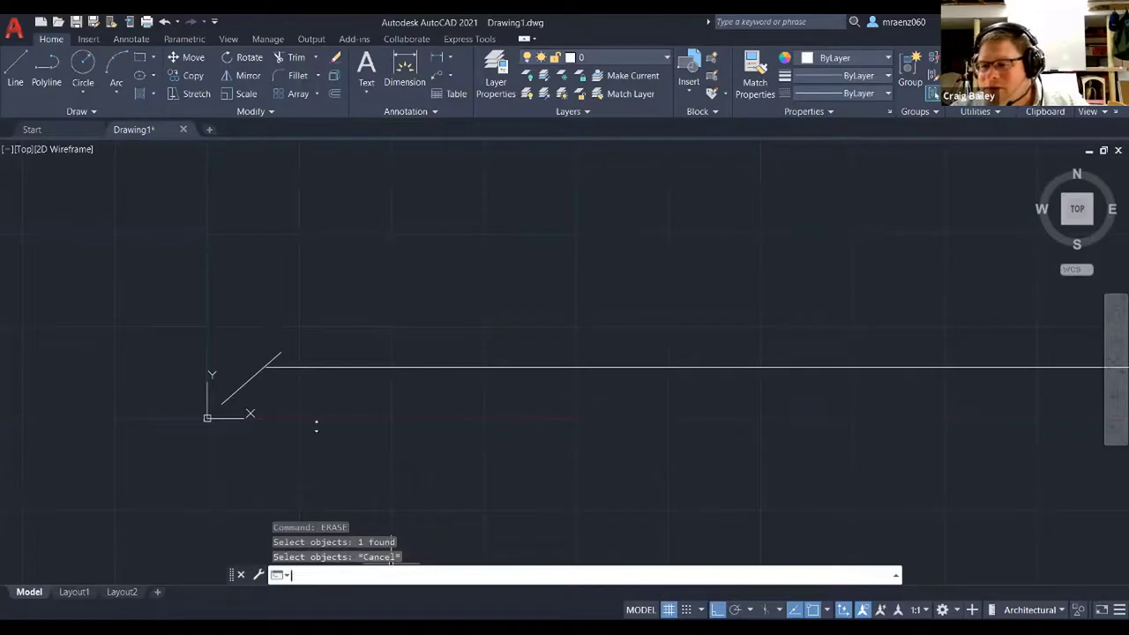
click(165, 24)
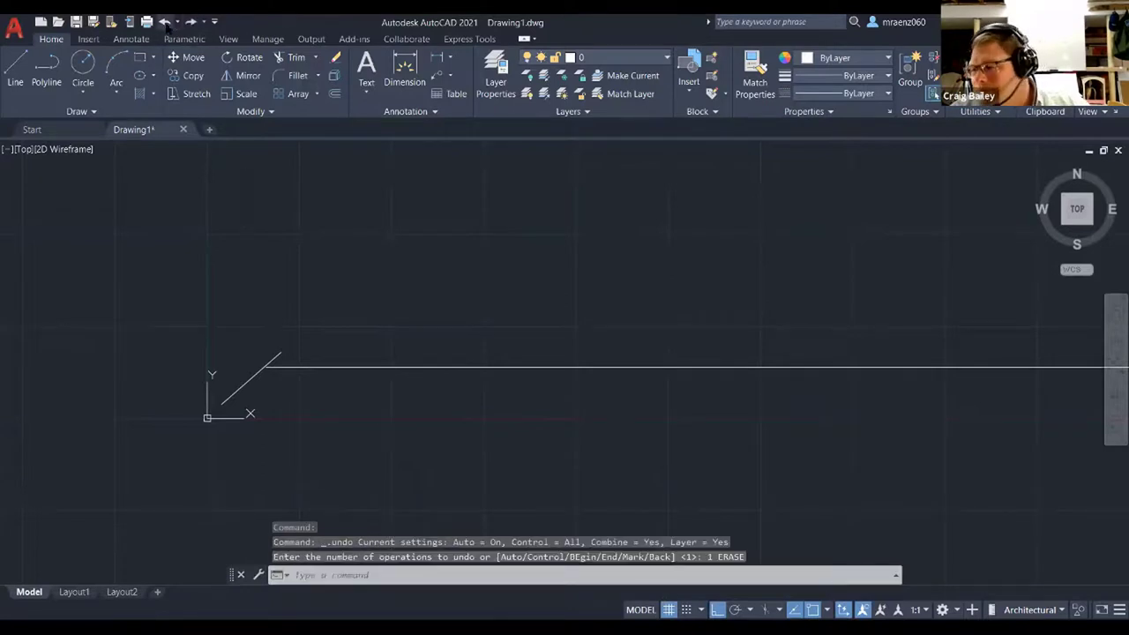
click(165, 25)
Step: Start a new LINE command
click(333, 576)
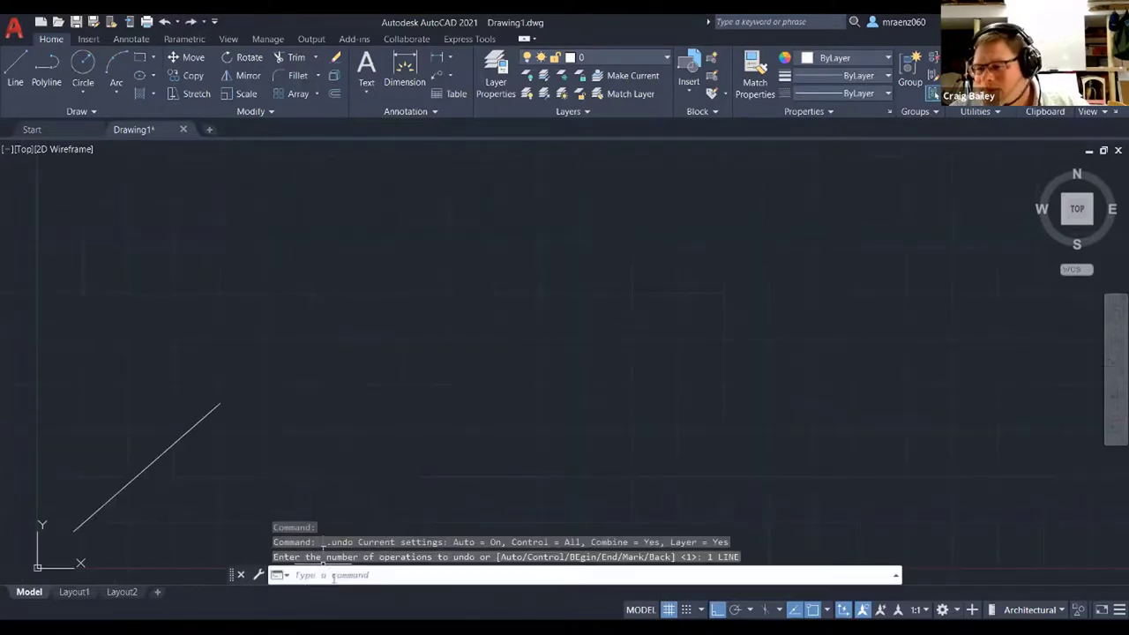
text(line)
key(Return)
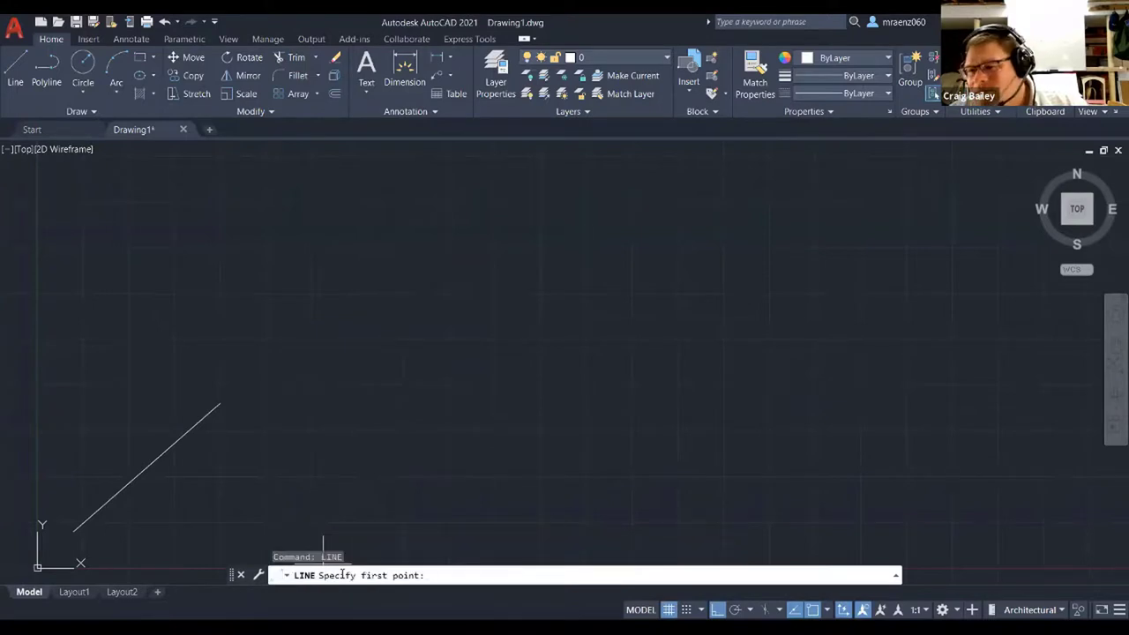
Step: Draw a 36" horizontal line from 8,7 and end the line command
text(8,7)
key(Return)
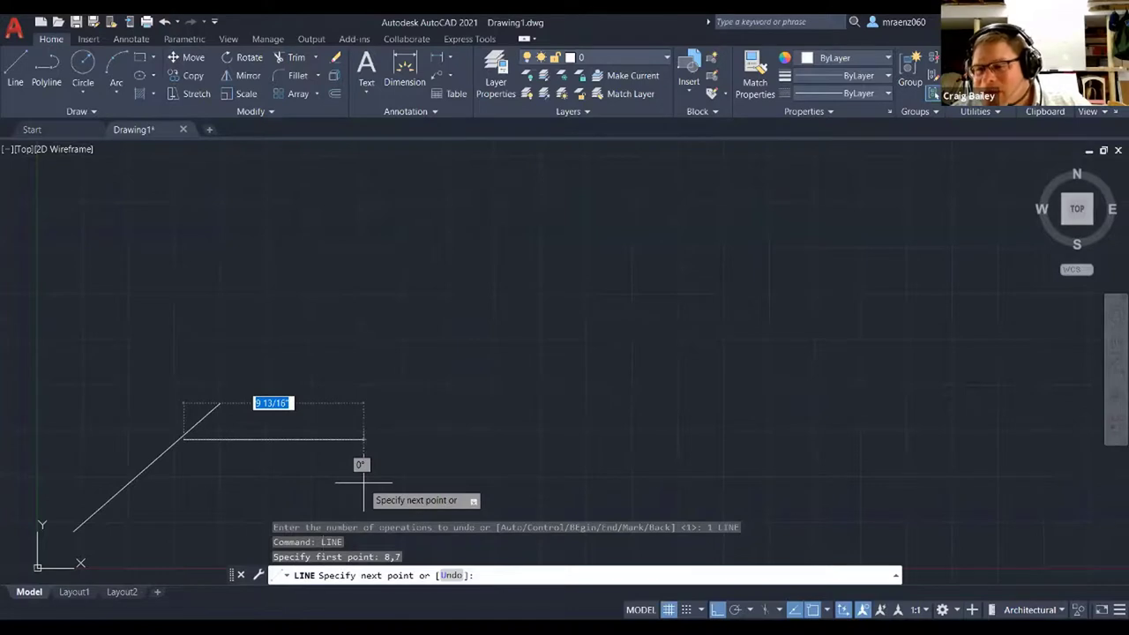
text(36")
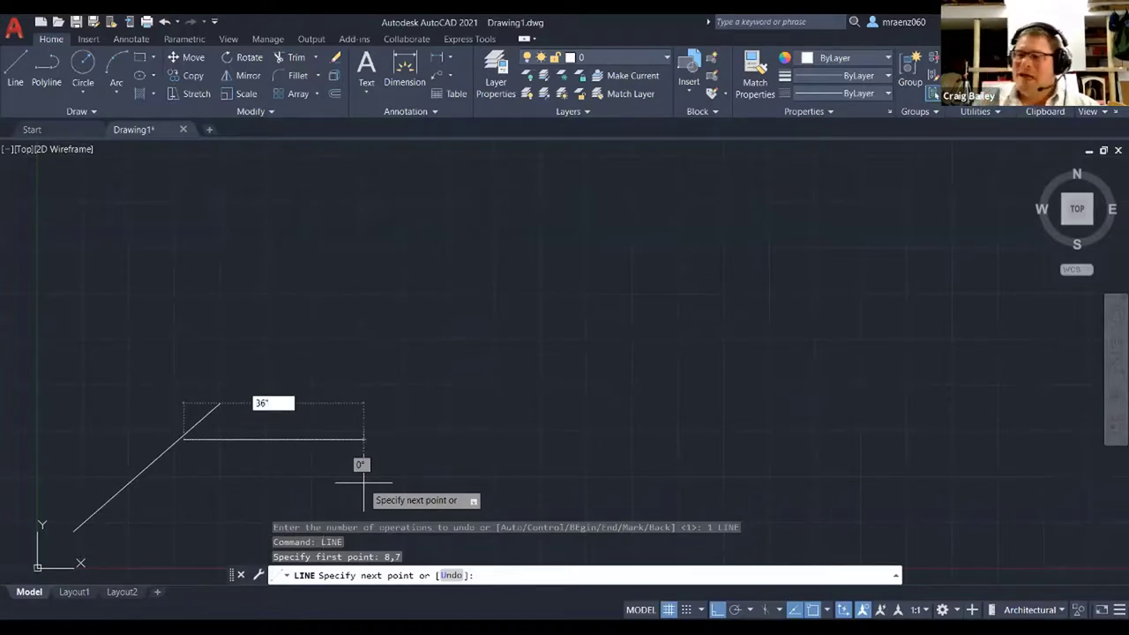
key(Return)
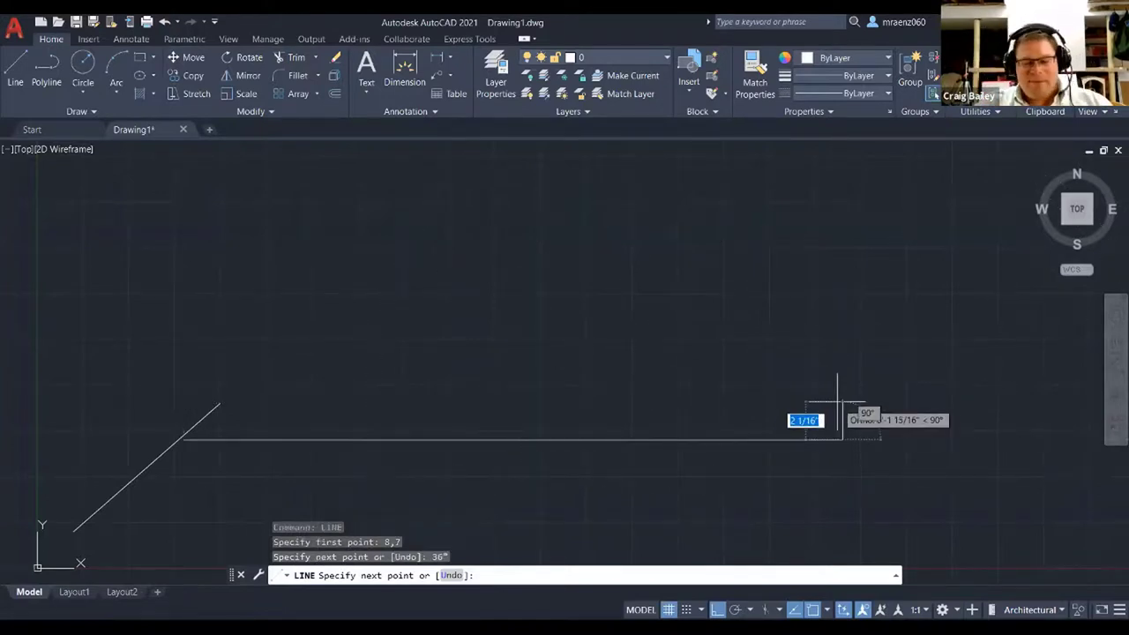
key(Escape)
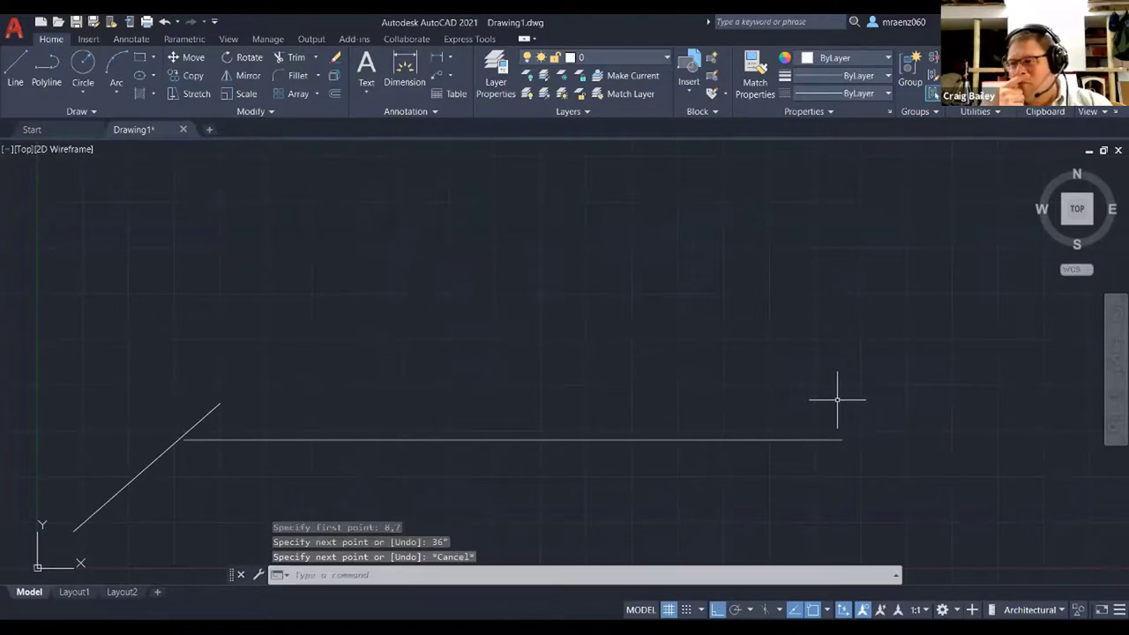
scroll(612, 352, up, 5)
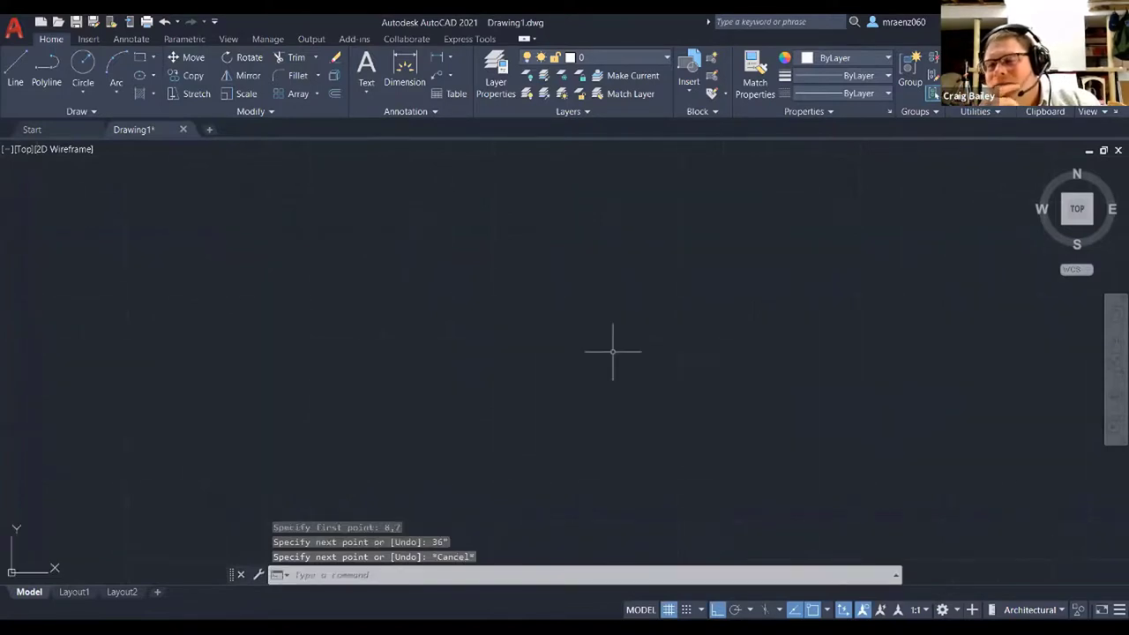
scroll(612, 351, down, 5)
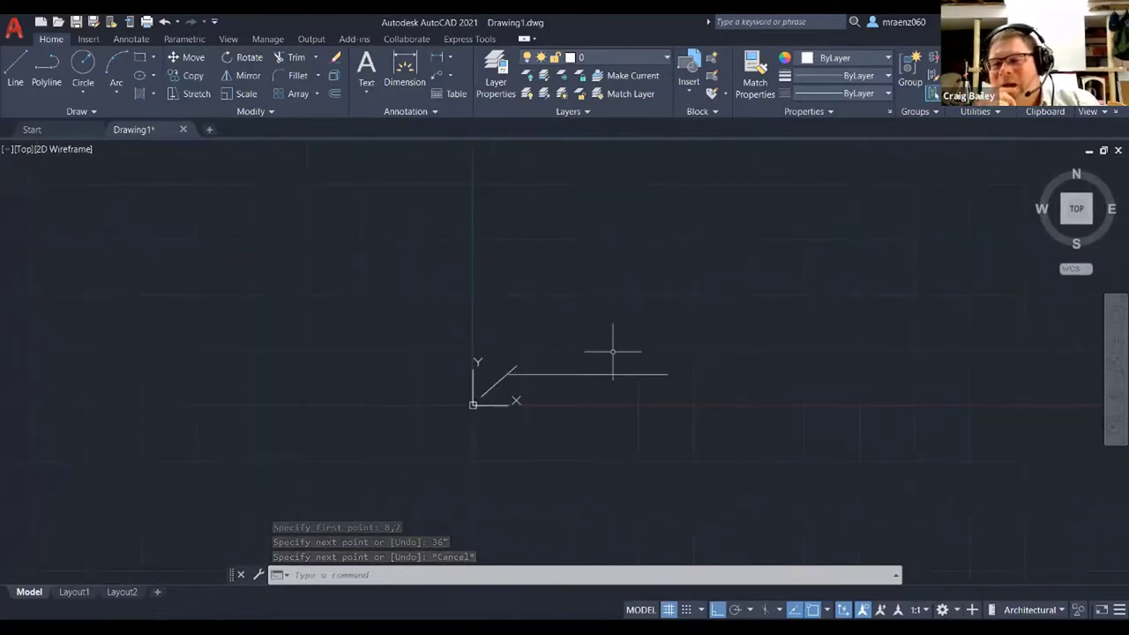
Step: Draw a 36" vertical line upward from 8,7 using the L alias
text(l)
key(Return)
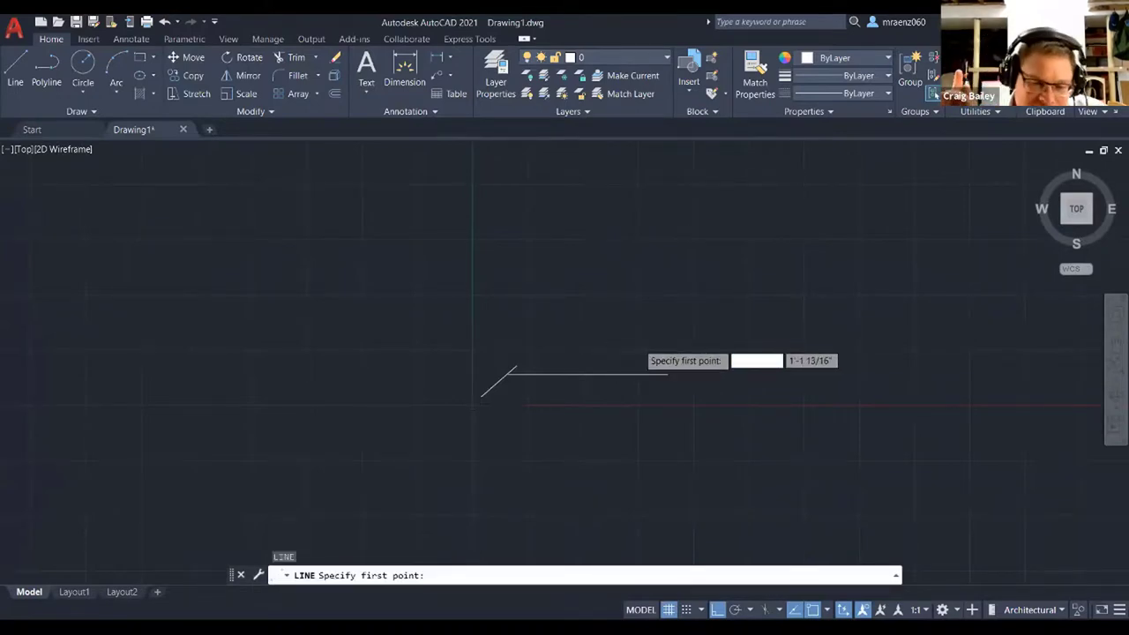
scroll(638, 343, up, 5)
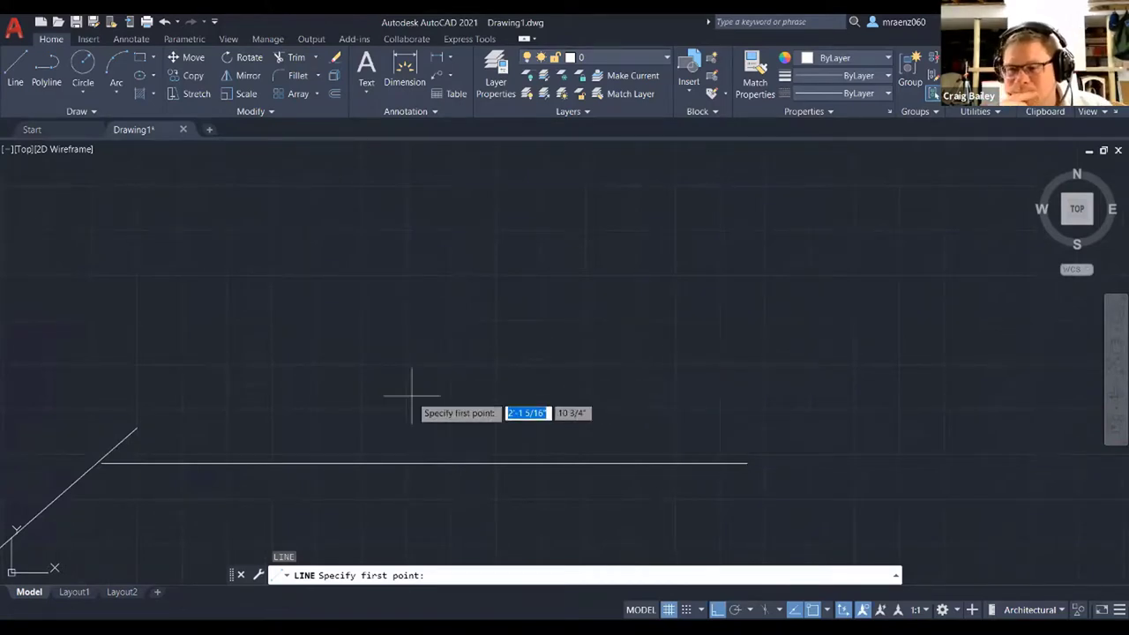
text(8,7)
key(Return)
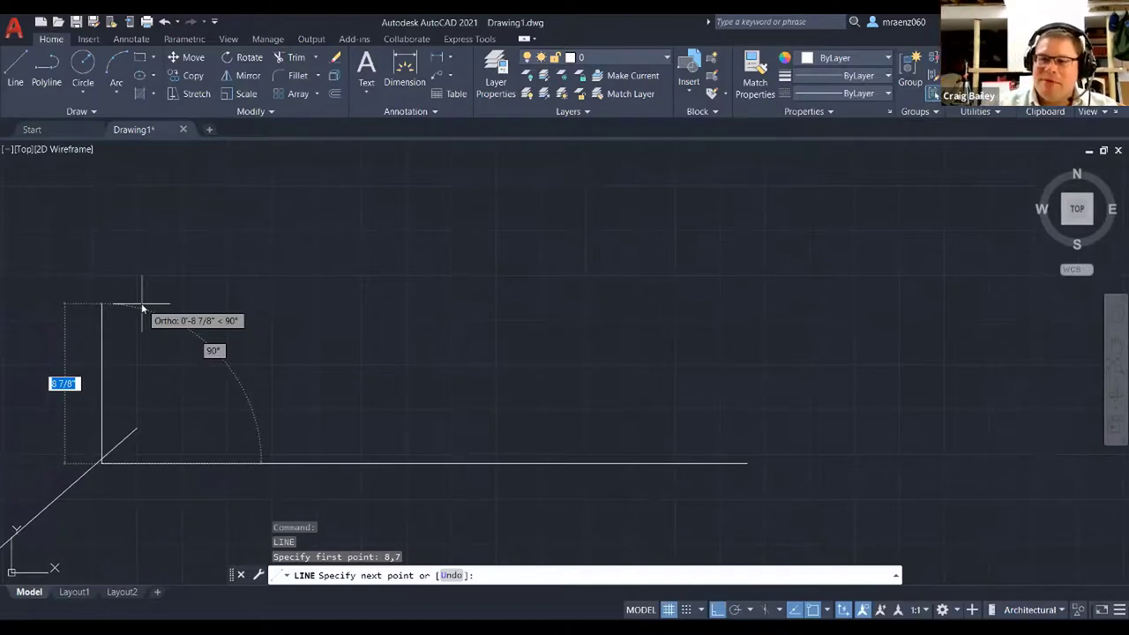
text(36)
key(Return)
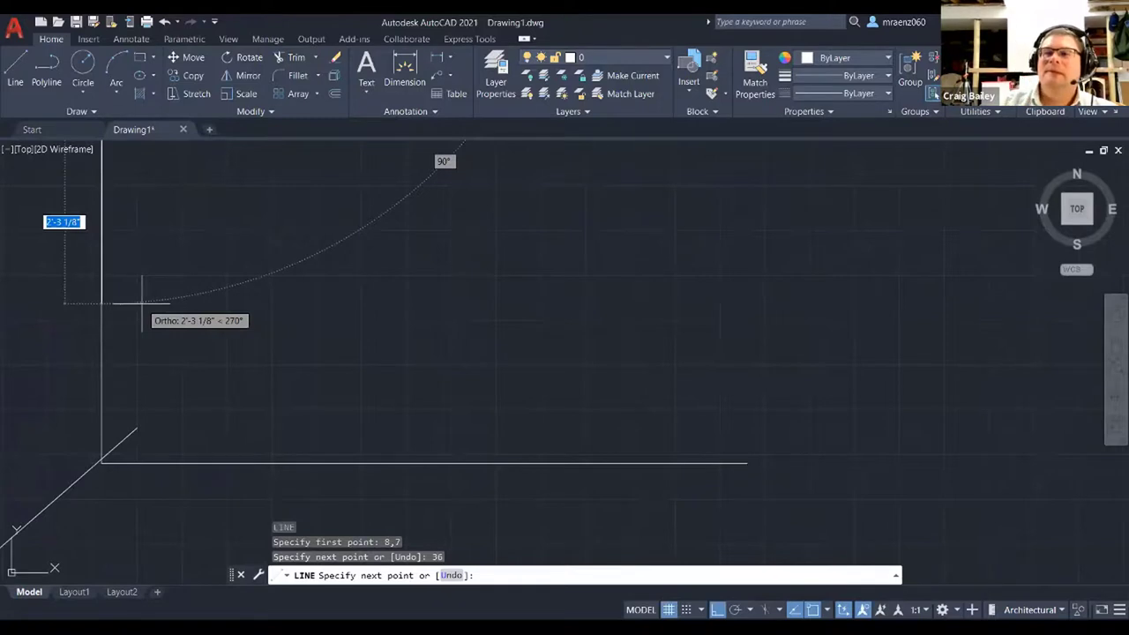
key(Escape)
Step: Pan the drawing down and right to recentre it, then show the Annotate tools
scroll(225, 247, down, 3)
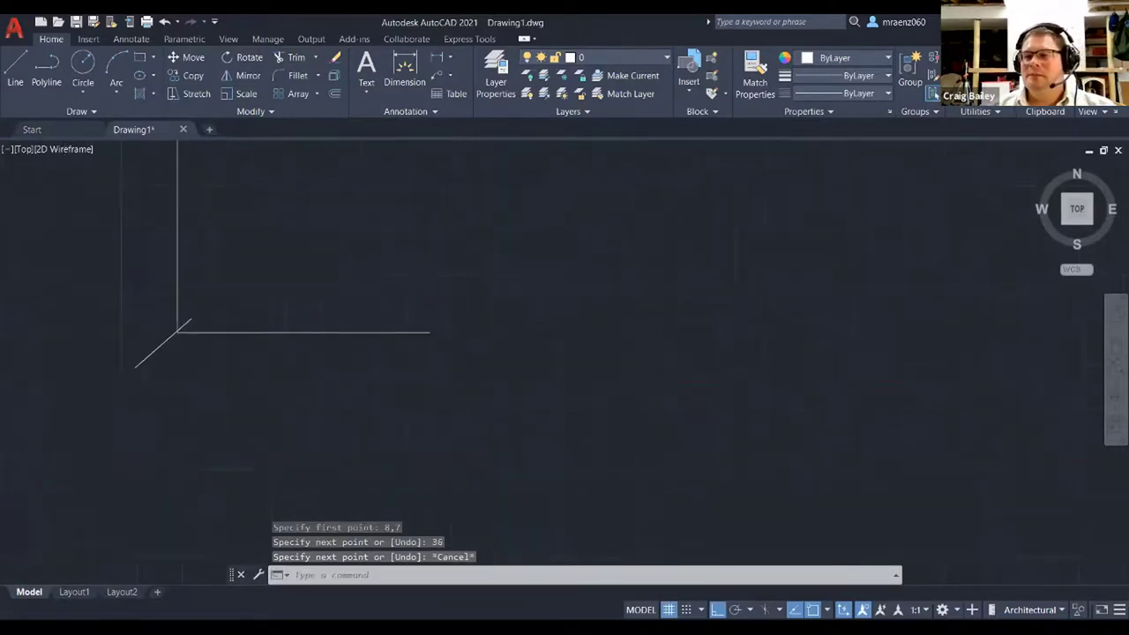
scroll(221, 252, down, 2)
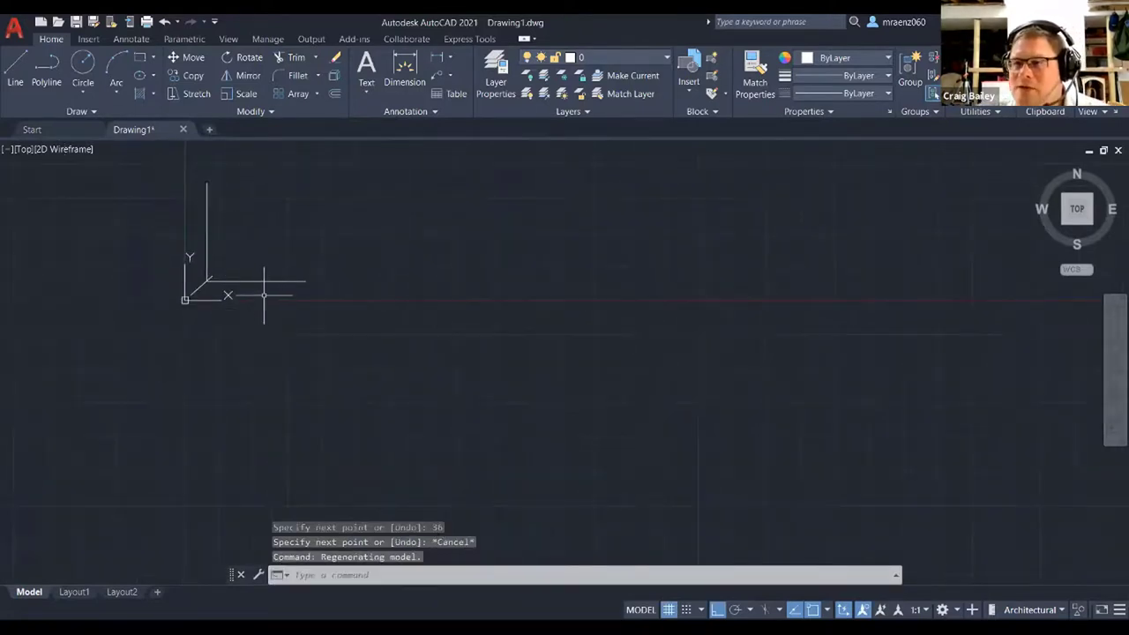
right_click(343, 282)
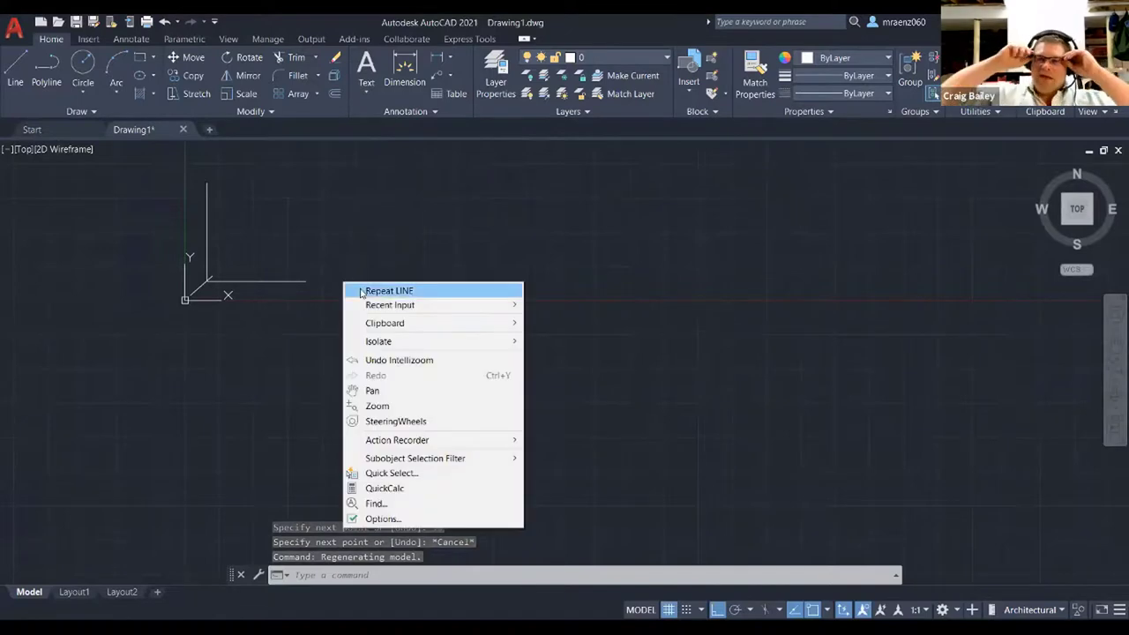
click(378, 389)
drag(268, 255, 350, 371)
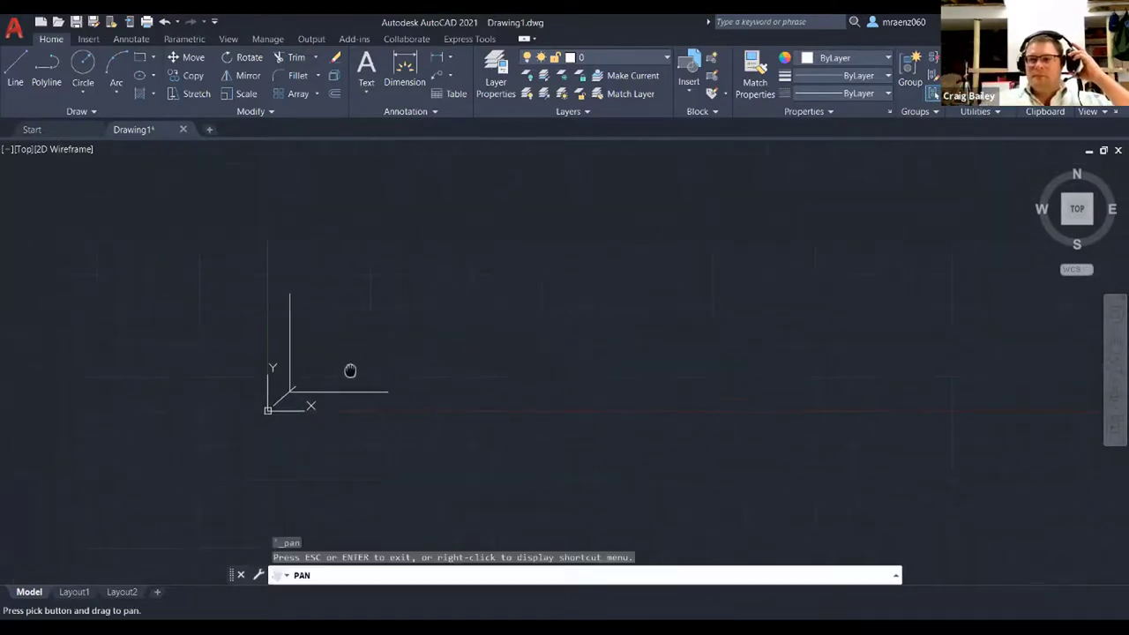
key(Escape)
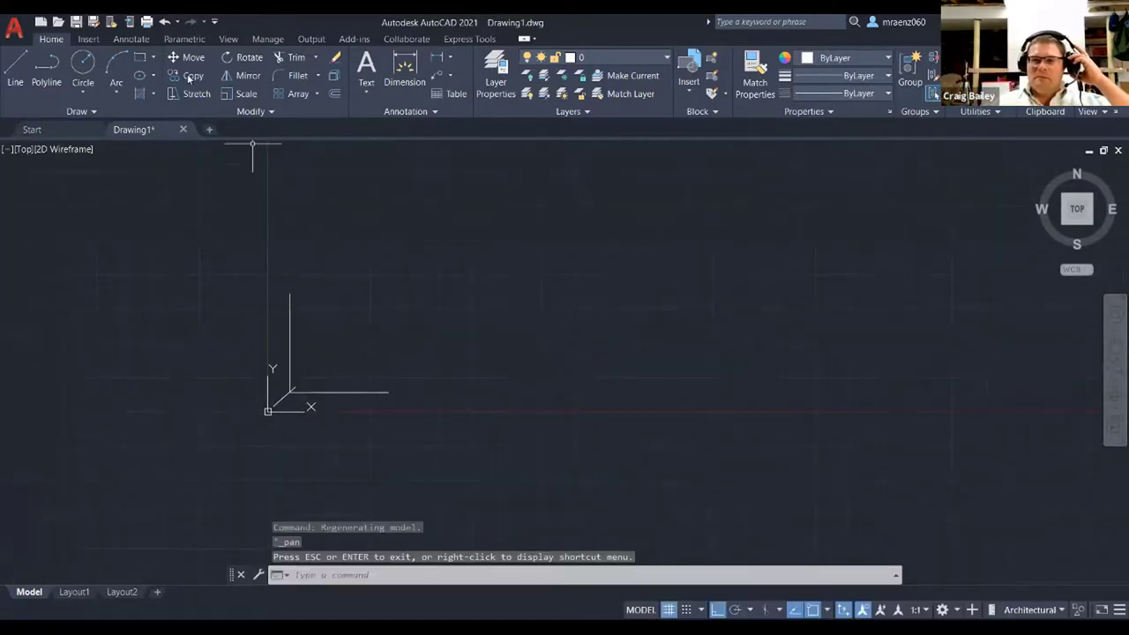
click(124, 38)
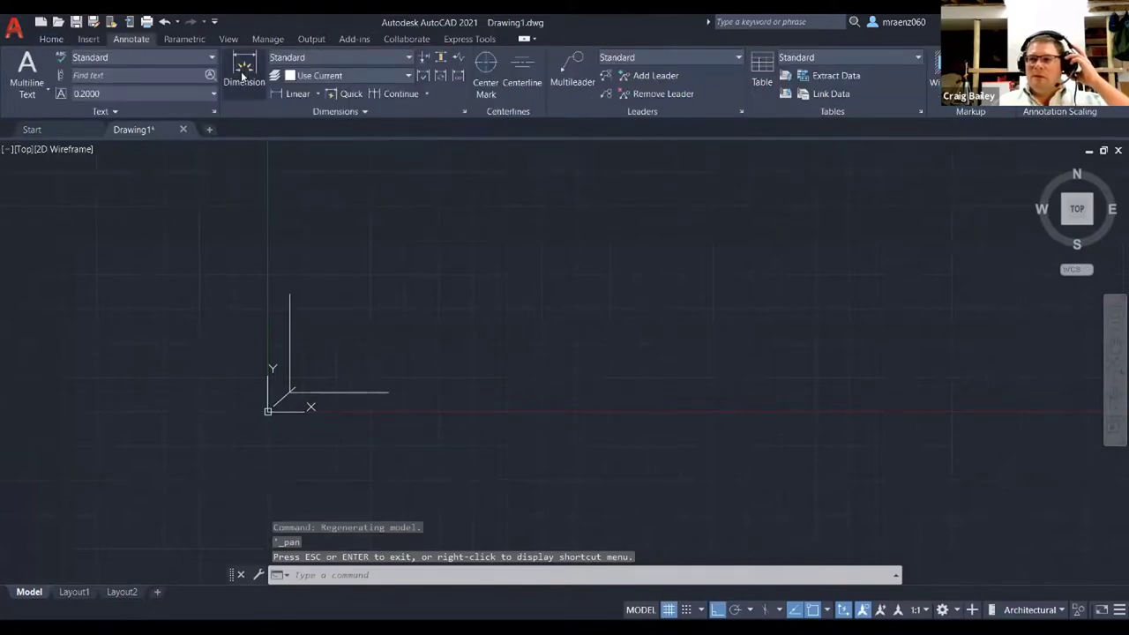
Step: Dimension the vertical line, placing its 36.0000 dimension beside it
click(244, 72)
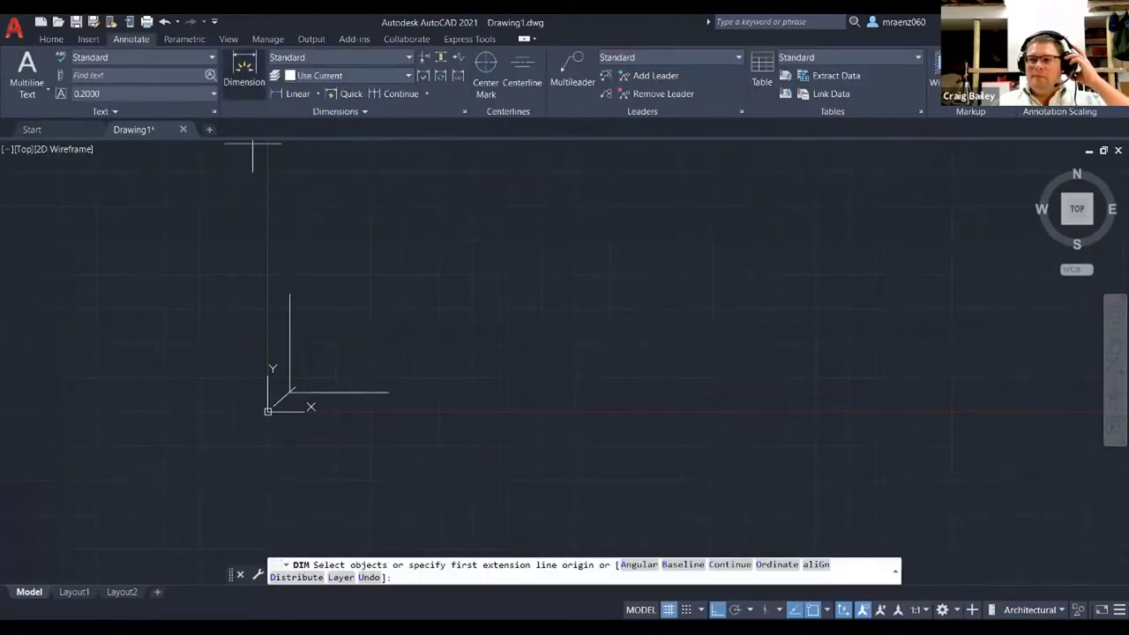
click(290, 330)
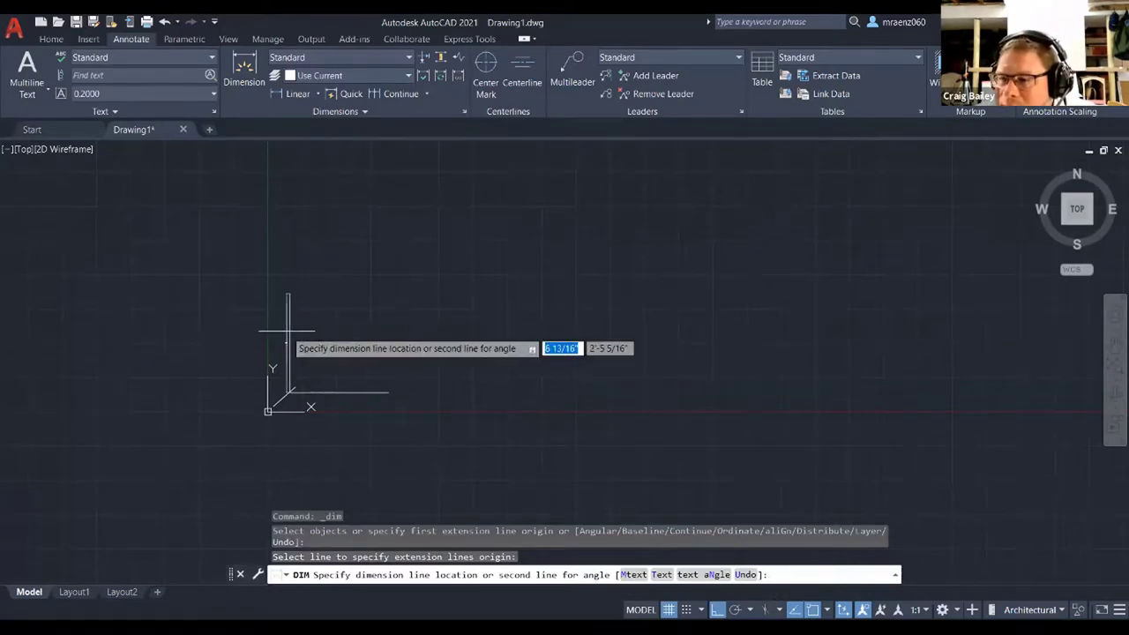
scroll(293, 340, up, 5)
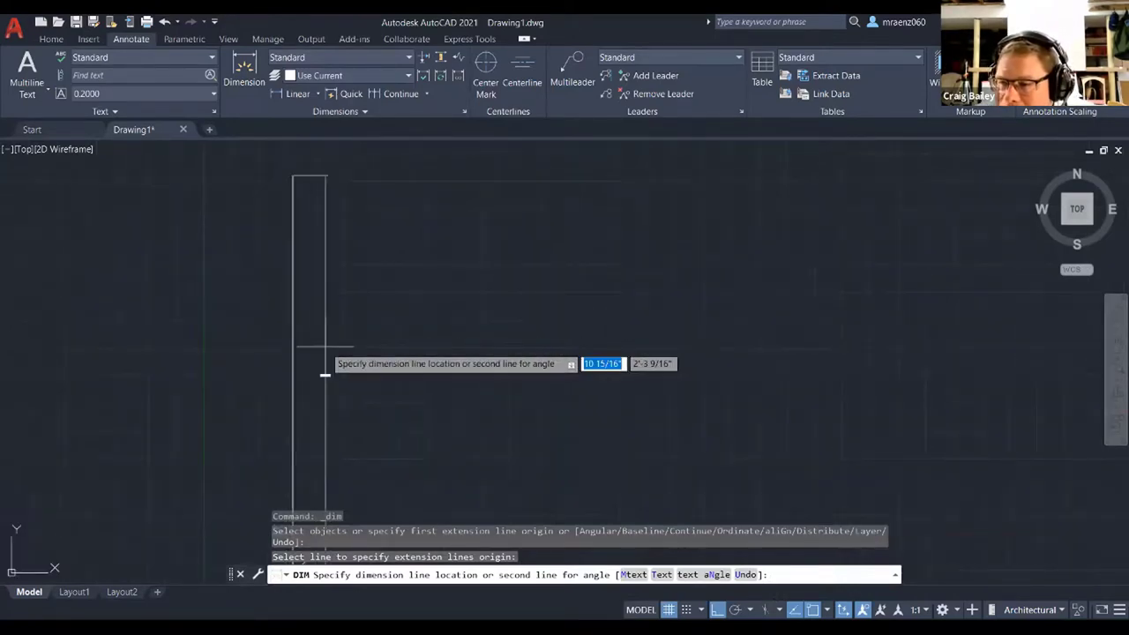
click(325, 375)
scroll(324, 395, up, 2)
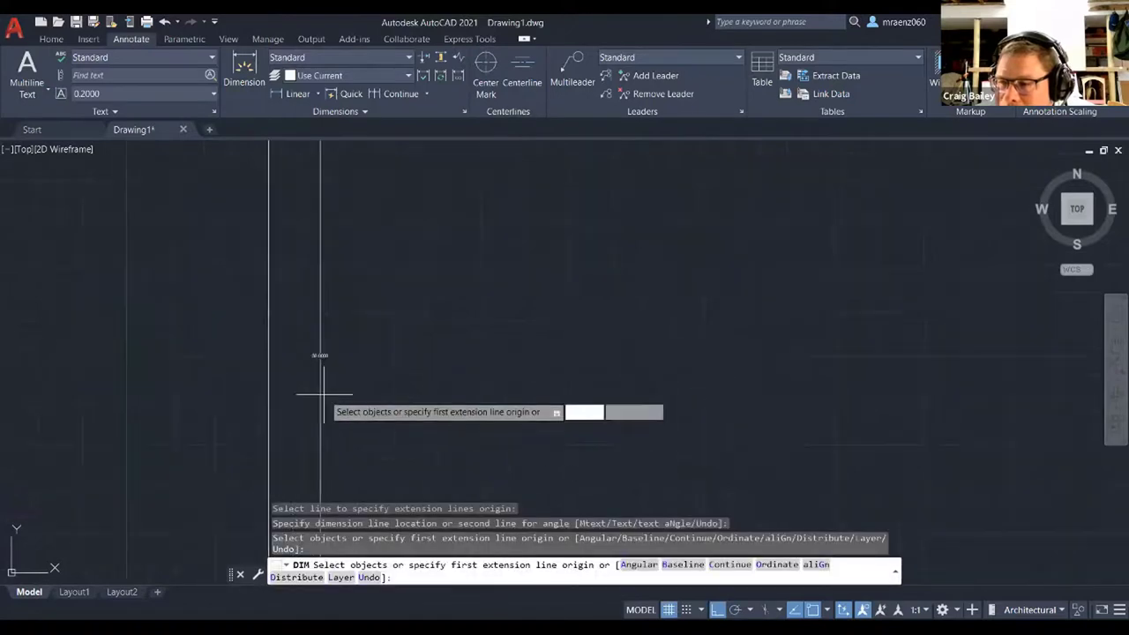
scroll(311, 361, up, 4)
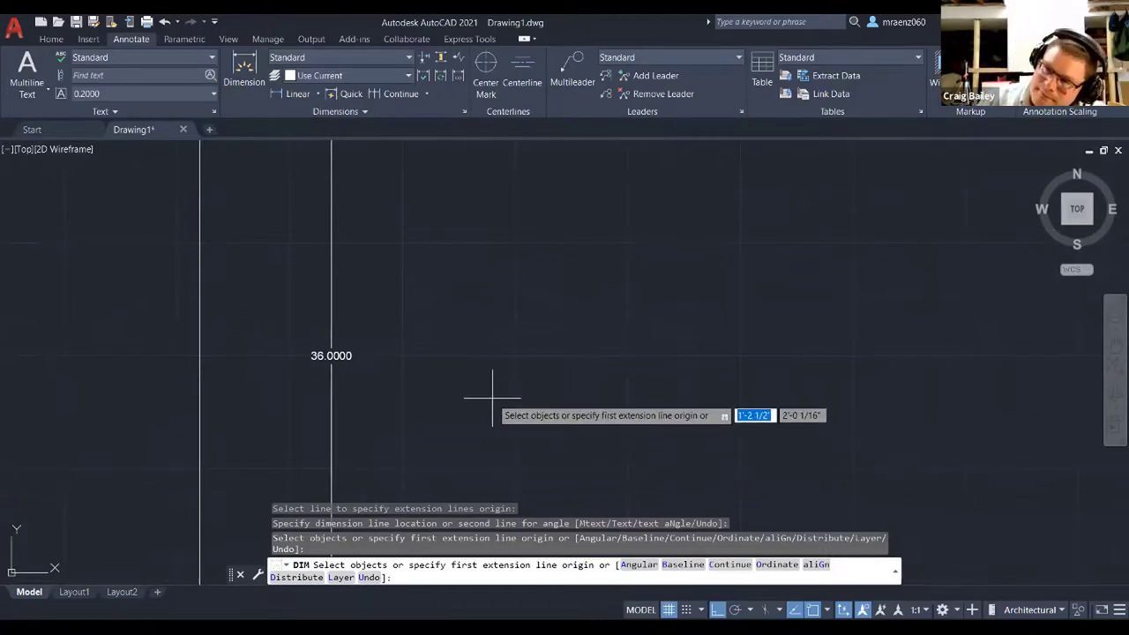
Step: Zoom out and end the dimension command
scroll(493, 397, down, 1)
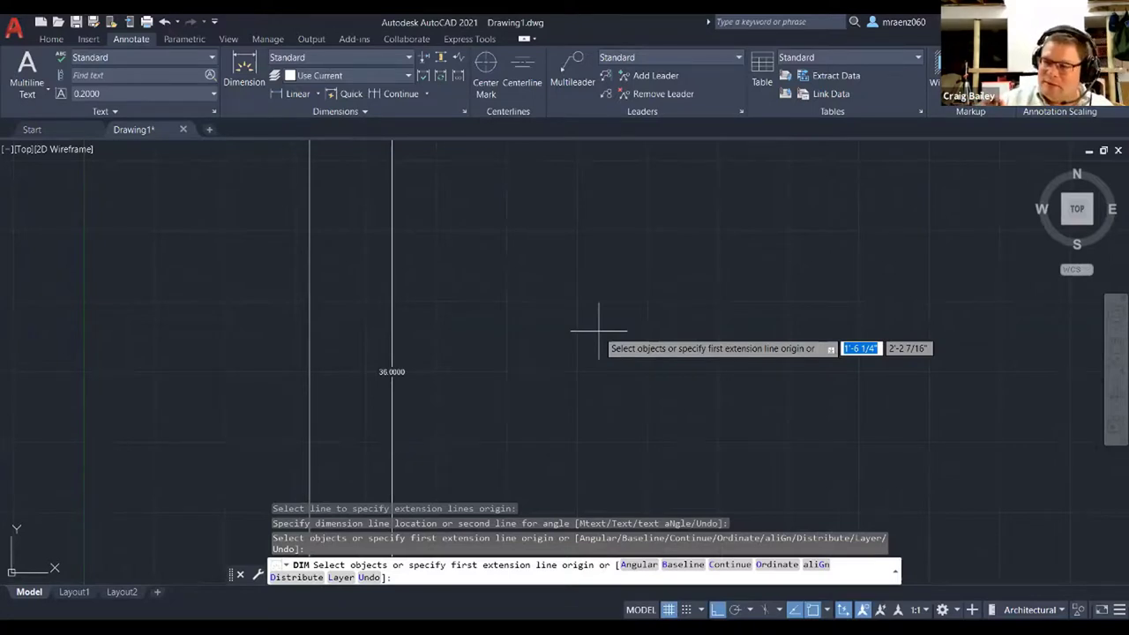
key(Return)
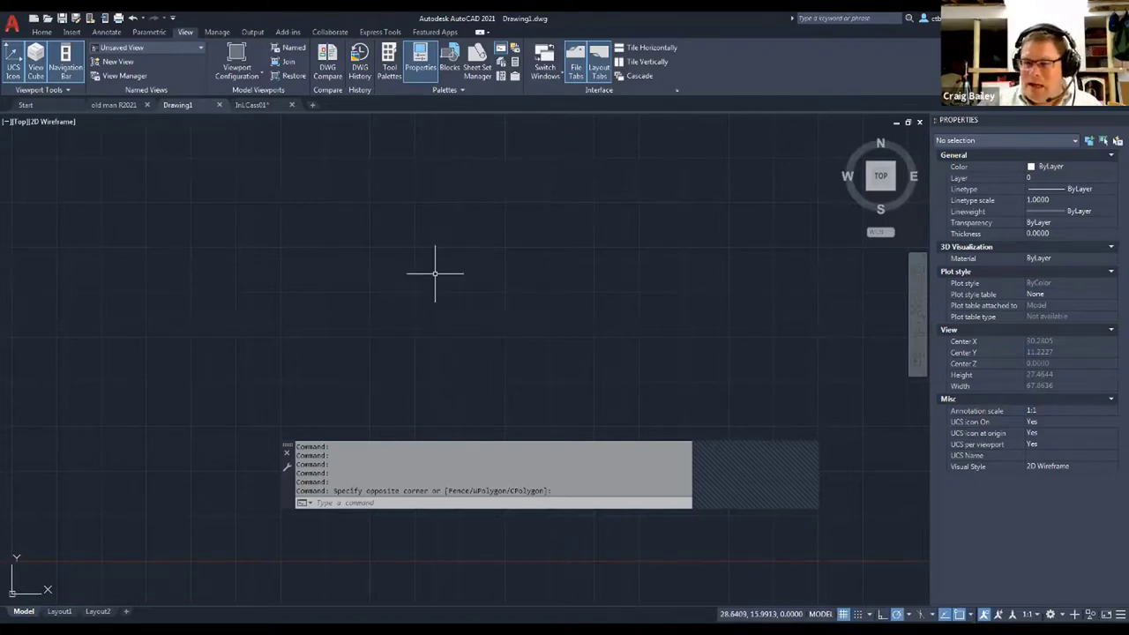
Step: Draw a line from 2,2 to the relative second point @8,7
text(L)
key(Return)
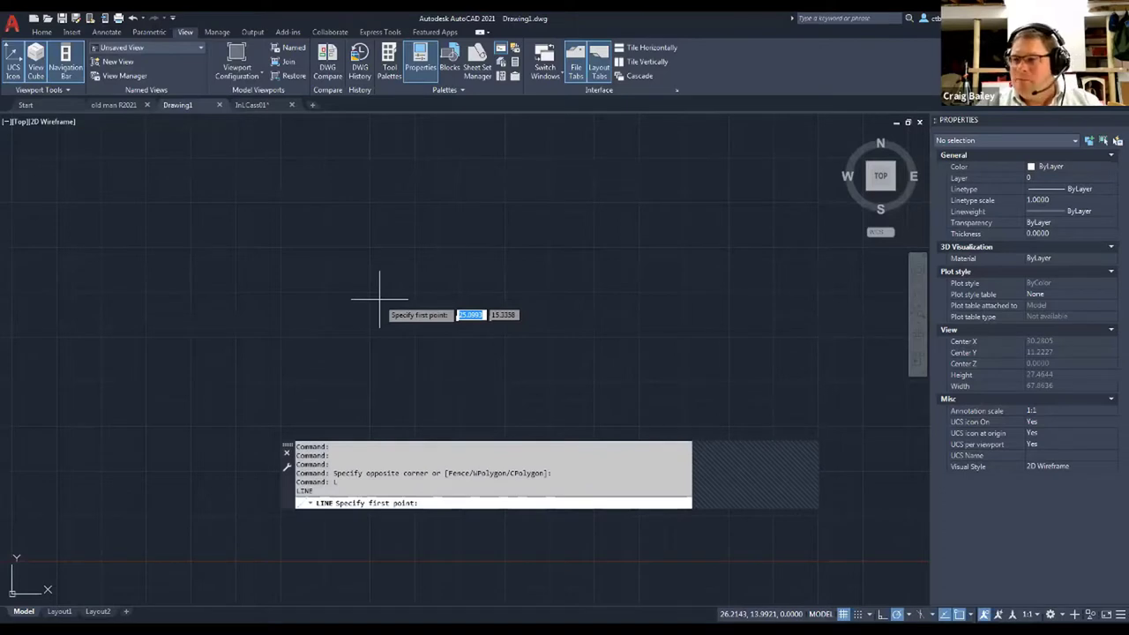
text(2,2)
key(Return)
text(8)
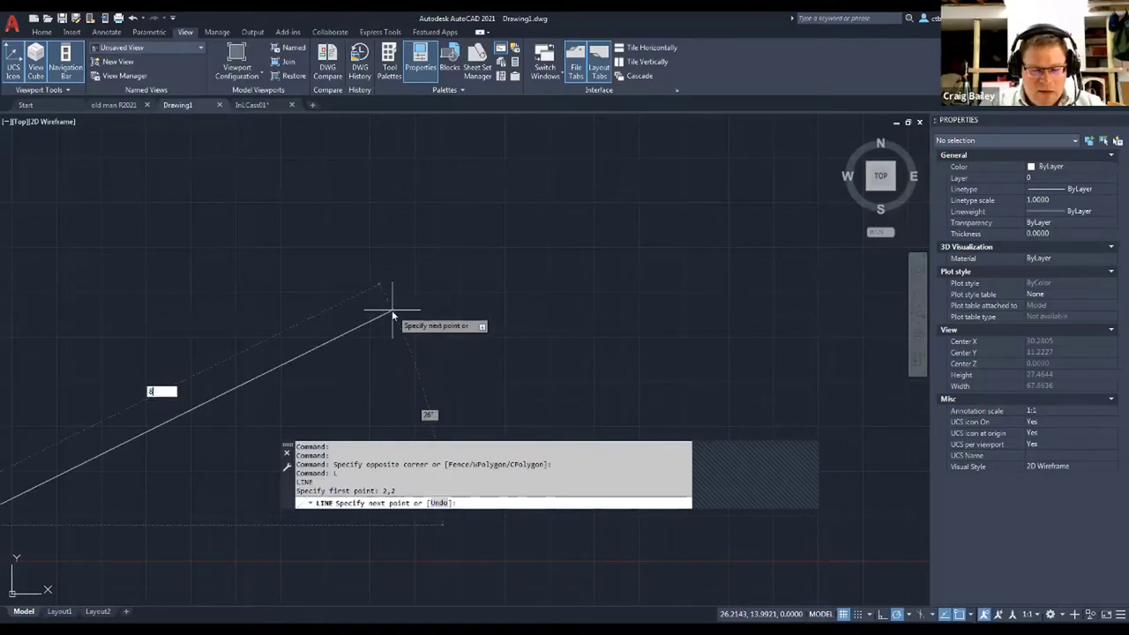
text(,7)
key(Return)
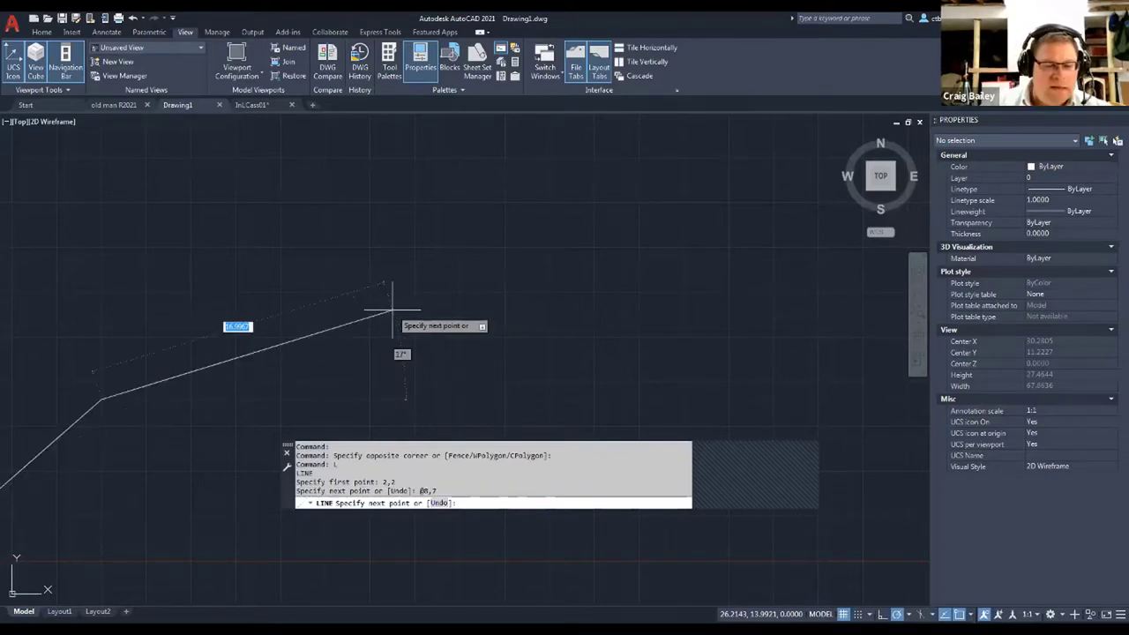
key(Escape)
Step: Select the new line and check that its top endpoint is at 10,9
scroll(270, 360, down, 2)
scroll(101, 340, up, 3)
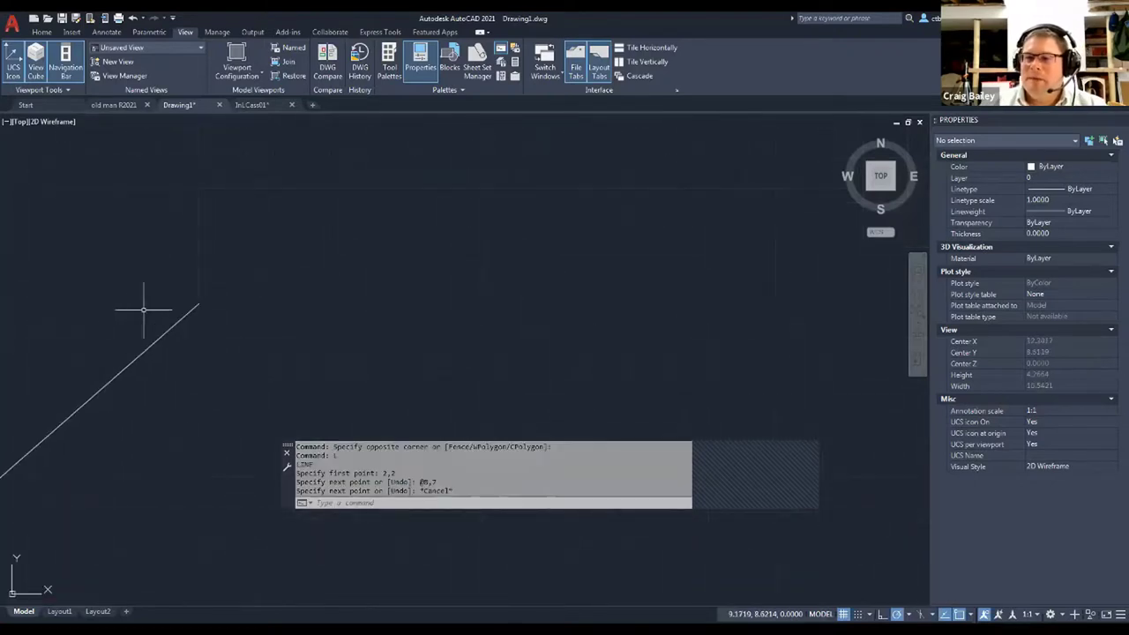
click(164, 330)
click(137, 375)
click(199, 306)
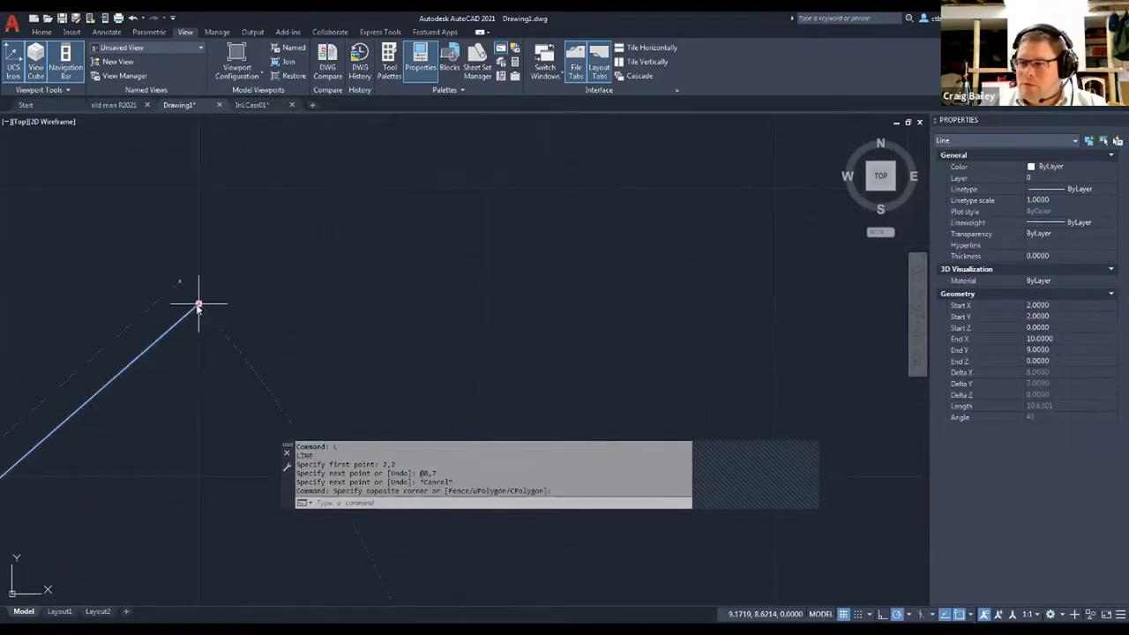
mouse_move(198, 305)
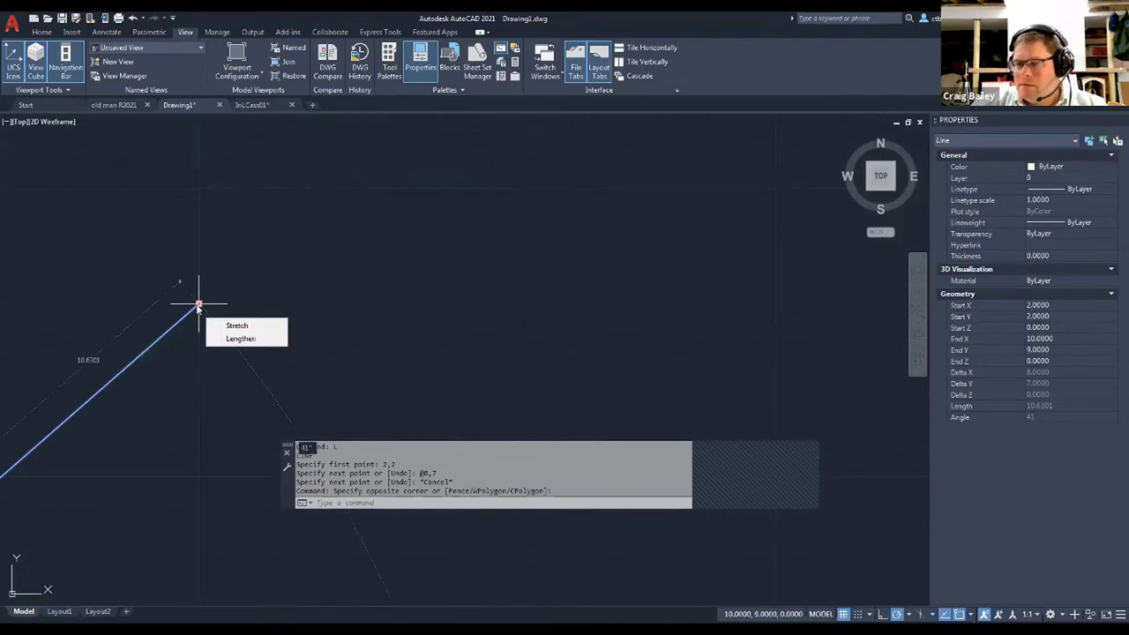
key(Escape)
Step: Reselect the diagonal line to review its Start 2,2 and End 10,9 in Properties
scroll(396, 333, down, 3)
key(Escape)
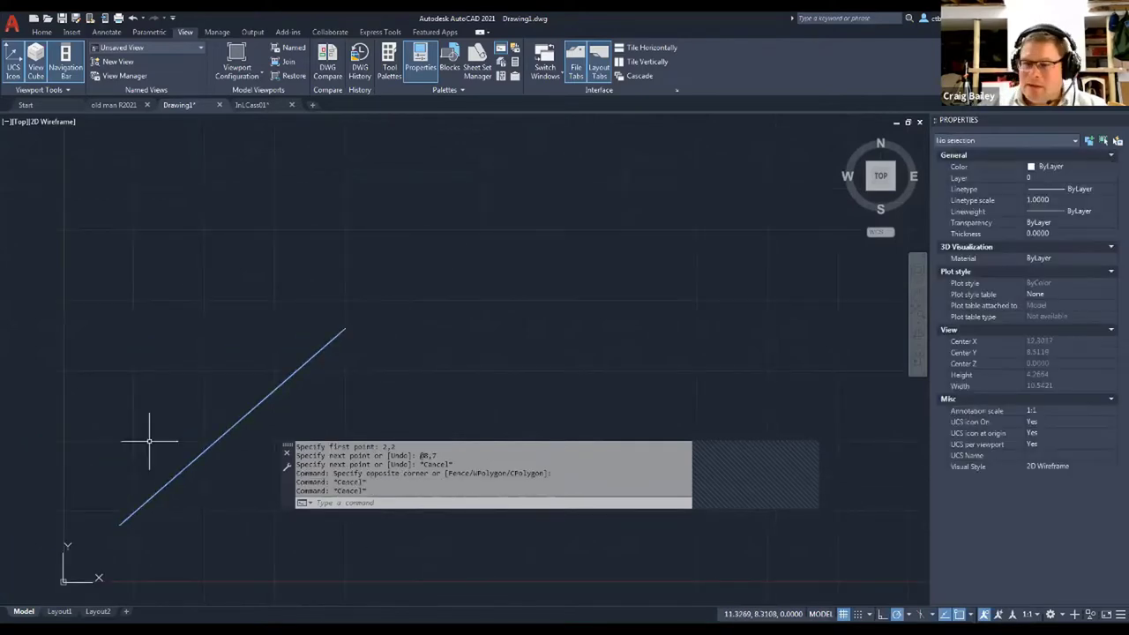
click(182, 470)
click(165, 474)
key(Escape)
mouse_move(119, 527)
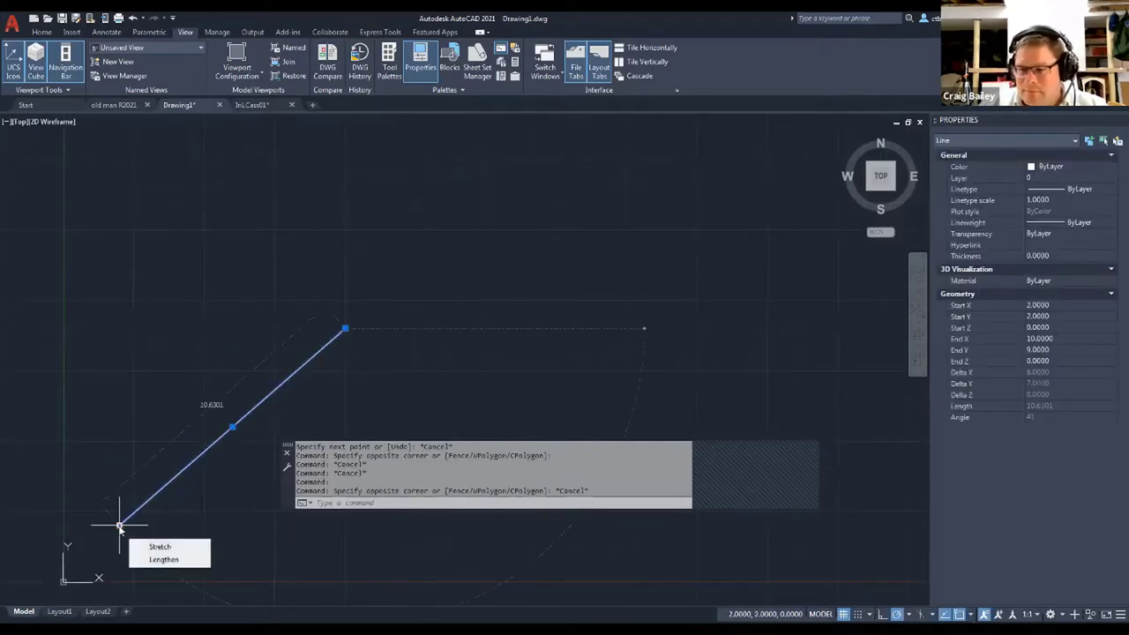
key(Escape)
key(Escape)
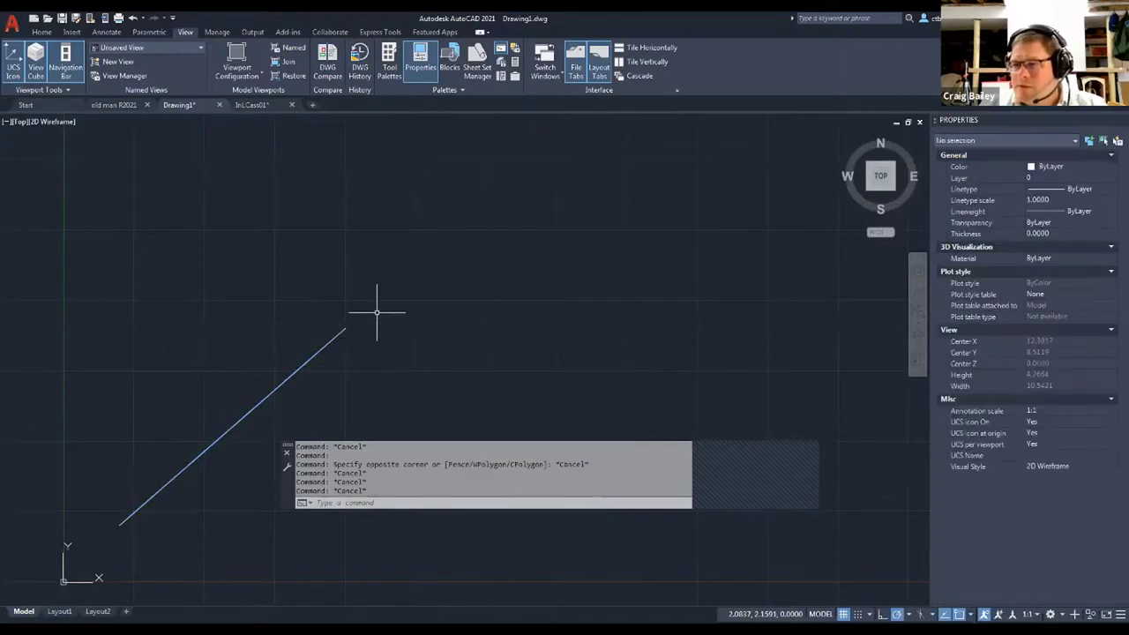
click(327, 342)
mouse_move(345, 330)
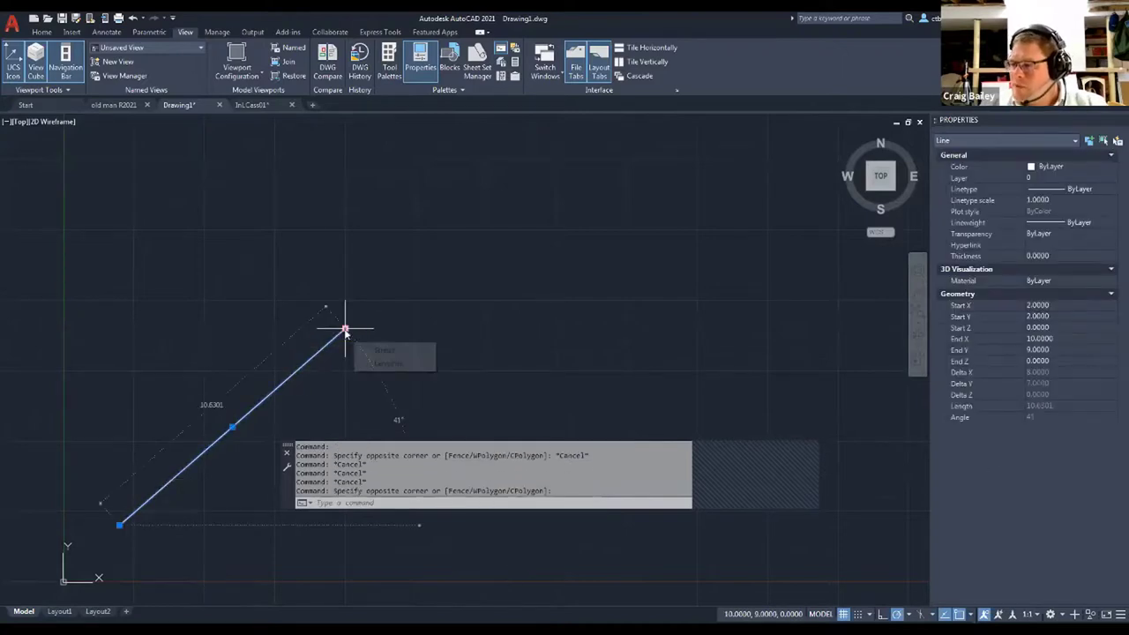
key(Escape)
key(Escape)
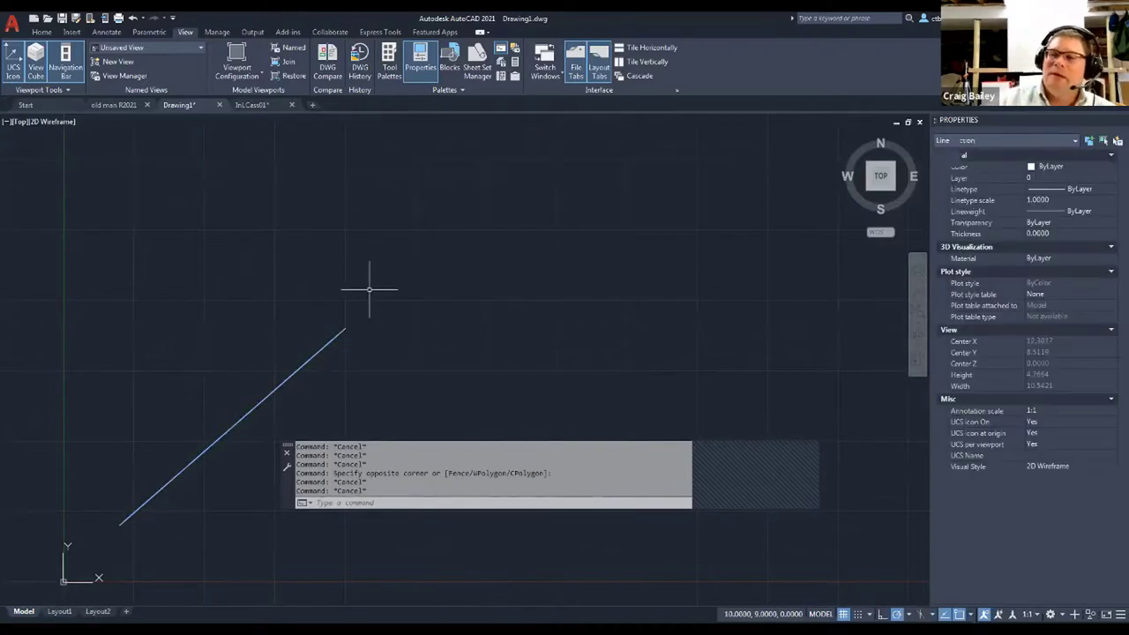
Step: Draw a line from absolute point #2,2 to 8,7
text(L)
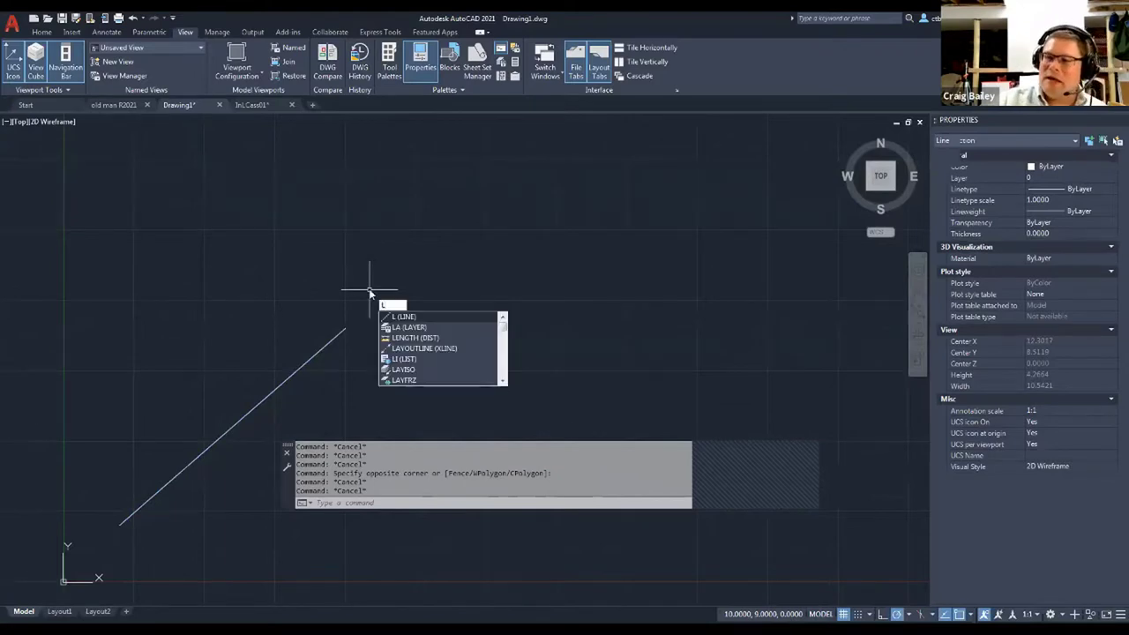
key(Return)
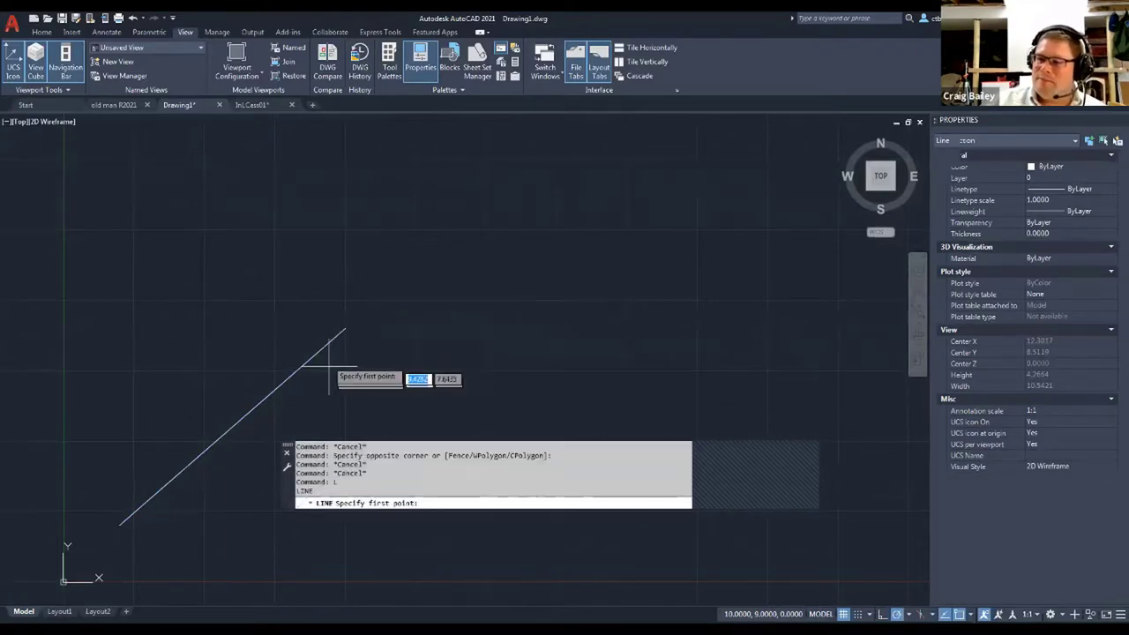
key(Escape)
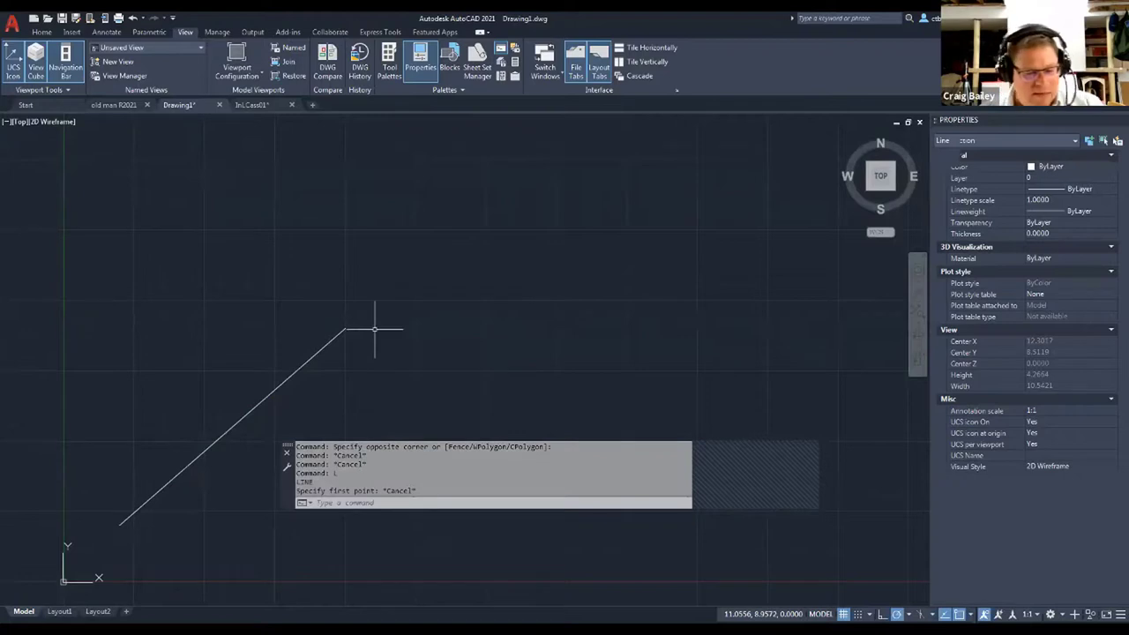
text(L)
key(Return)
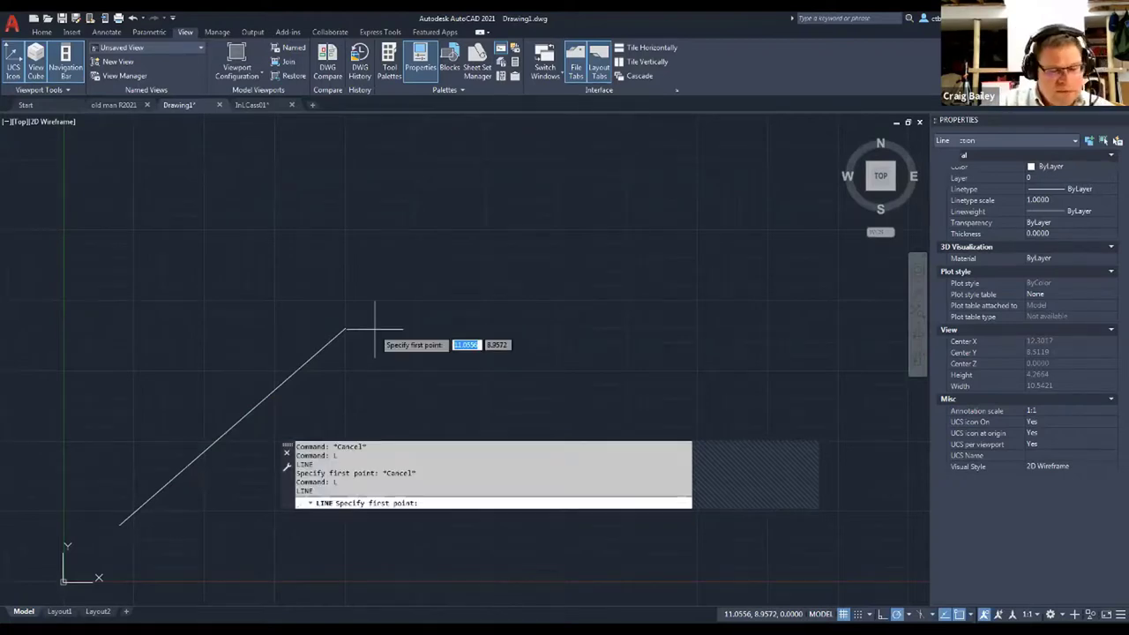
text(#)
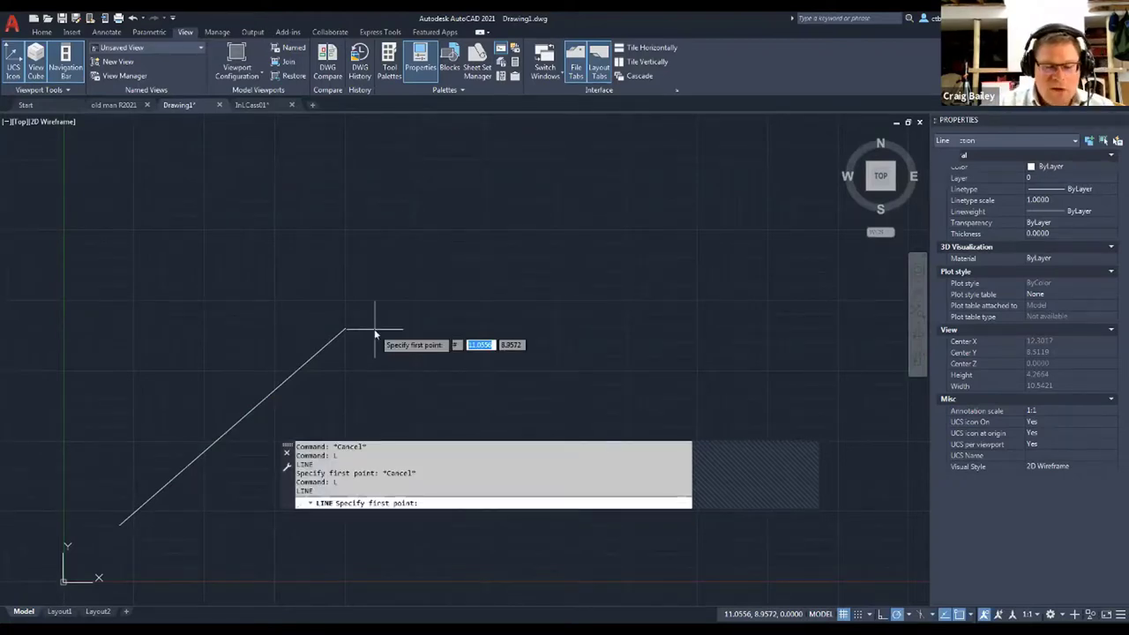
text(2,2)
key(Return)
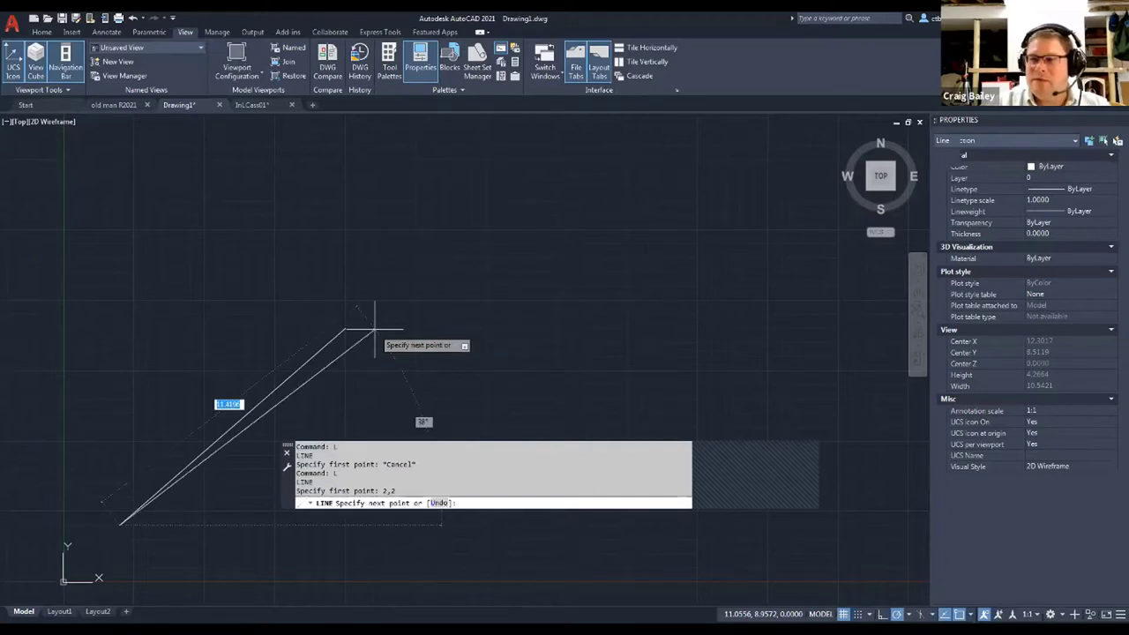
text(8,7)
key(Return)
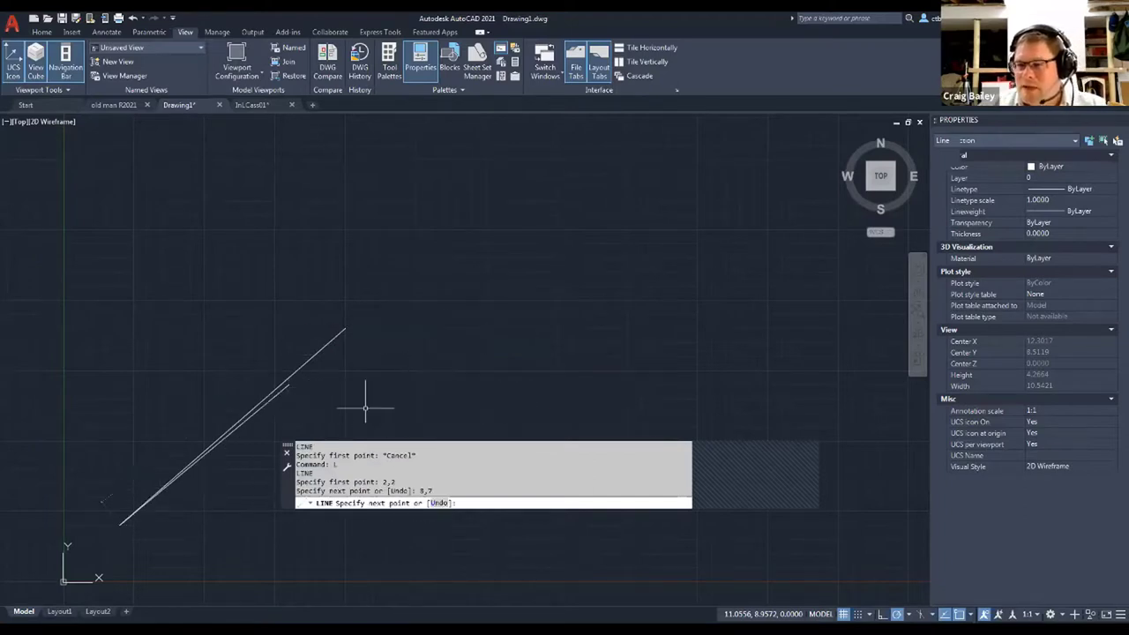
key(Escape)
key(Escape)
Step: Select the new line and the longer diagonal to compare their coordinates
scroll(298, 412, up, 2)
scroll(285, 386, up, 2)
click(285, 386)
click(259, 295)
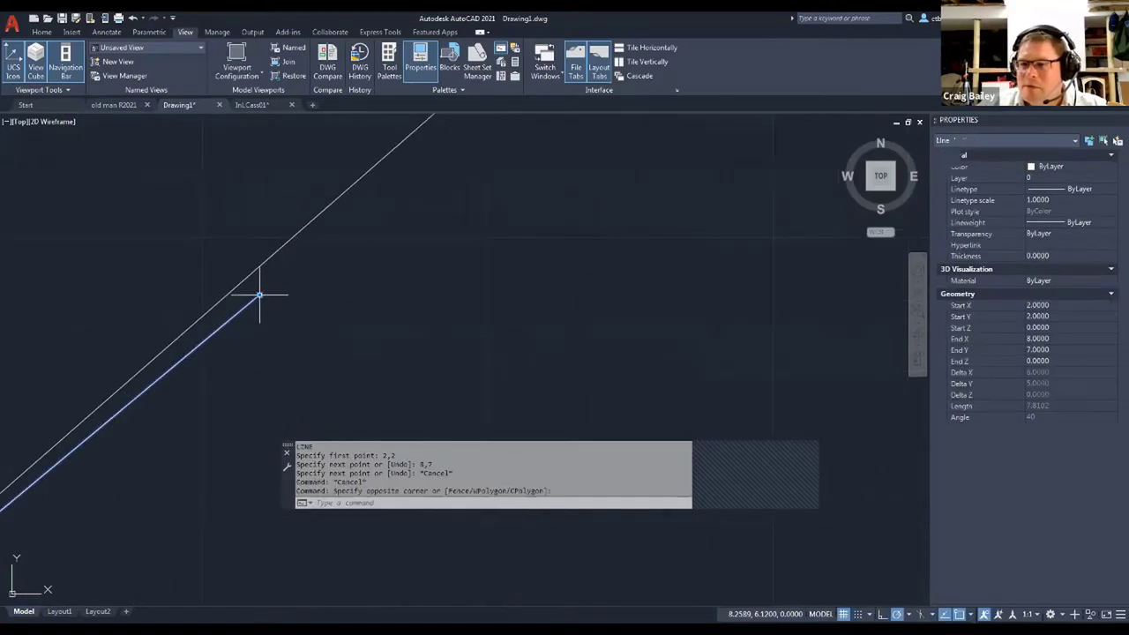
mouse_move(259, 295)
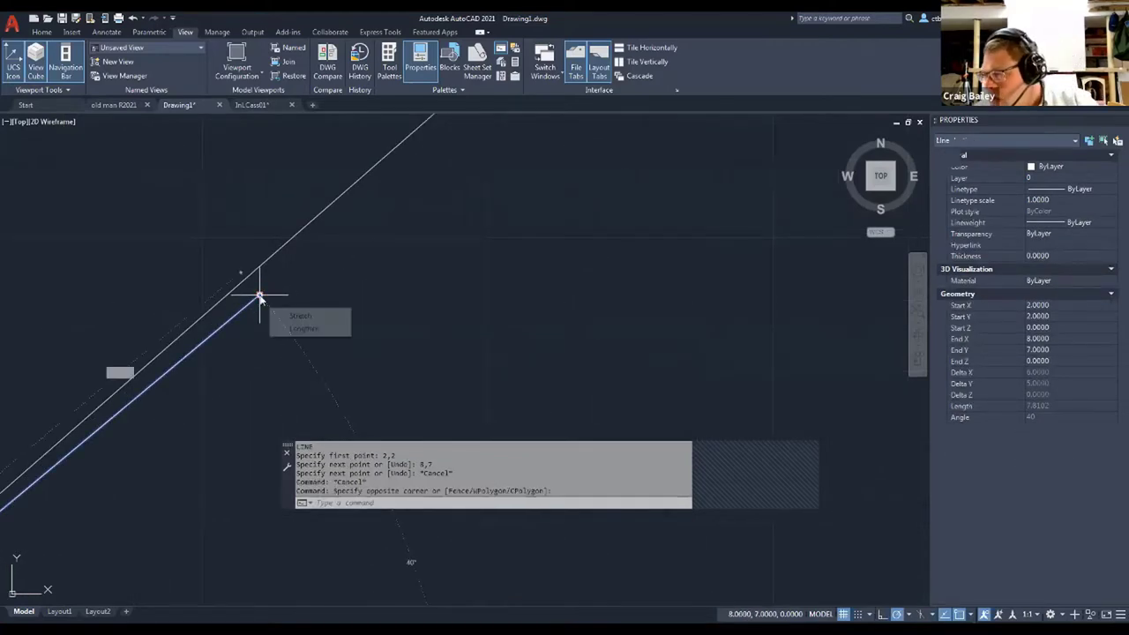
key(Escape)
click(277, 253)
click(277, 264)
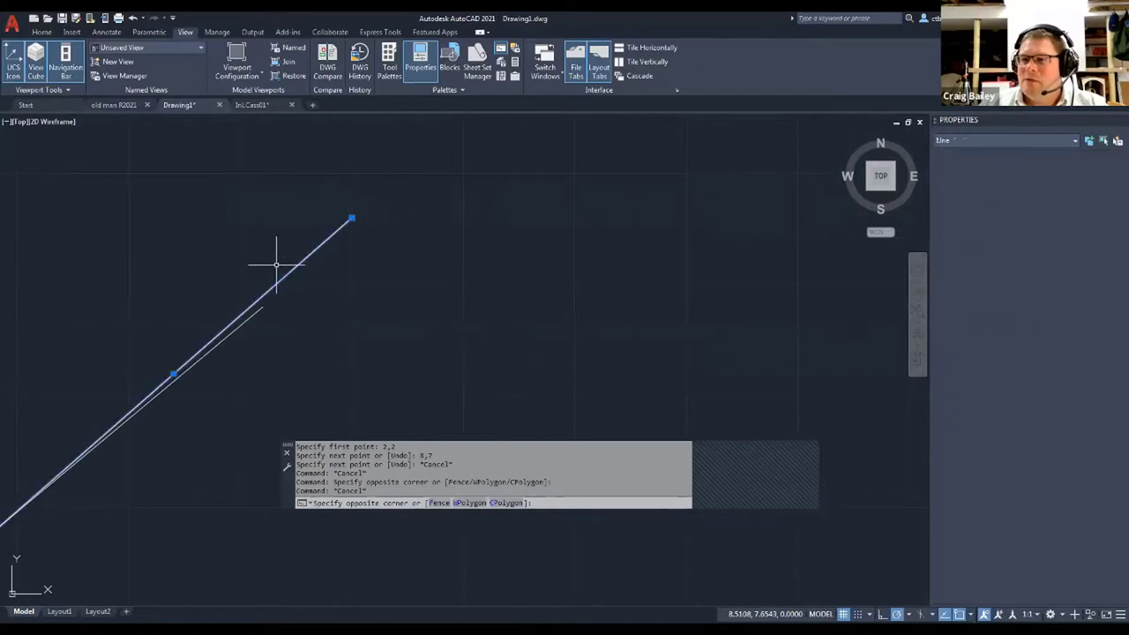
mouse_move(352, 219)
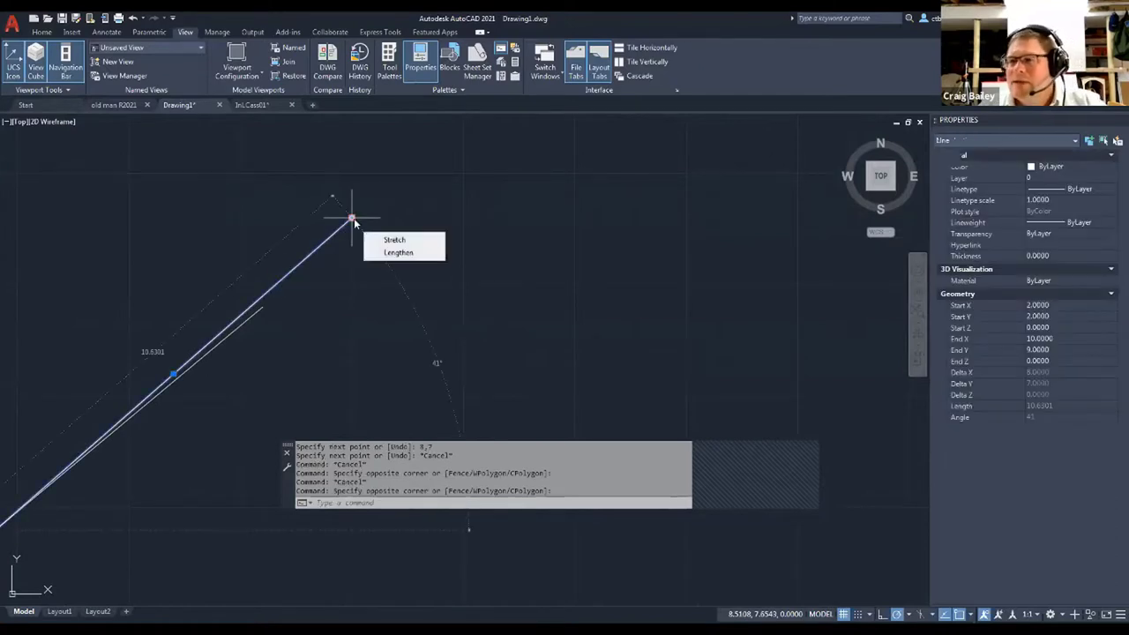
key(Escape)
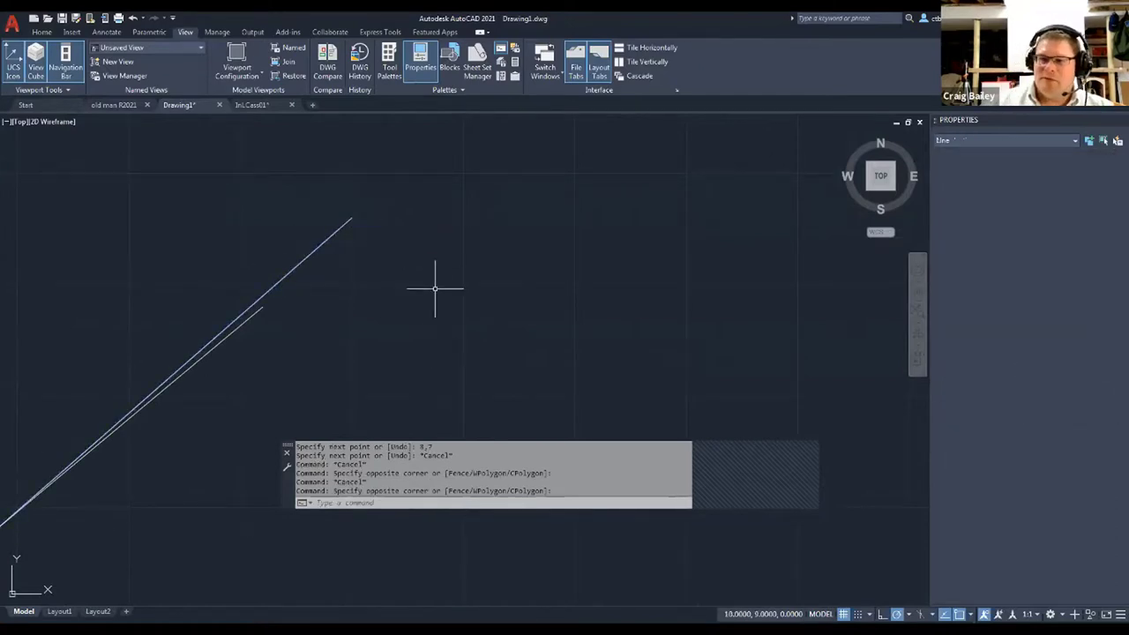
scroll(221, 373, down, 3)
scroll(261, 376, up, 3)
Step: Draw an 8-unit horizontal and a 7-unit vertical line from the diagonals' lower end
click(239, 374)
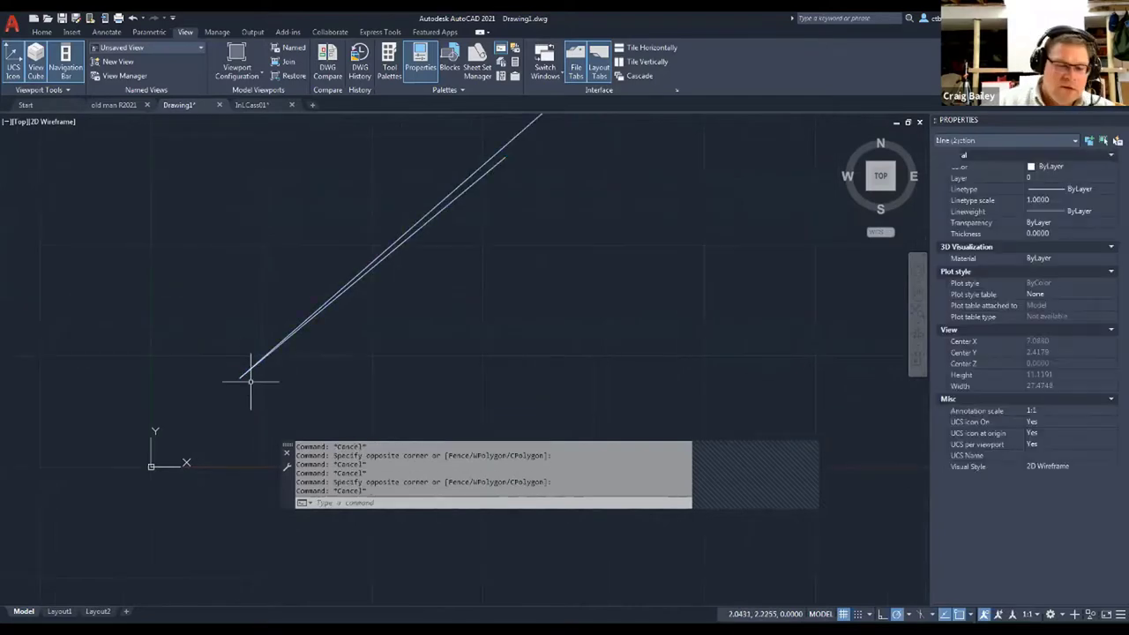
text(L)
key(Return)
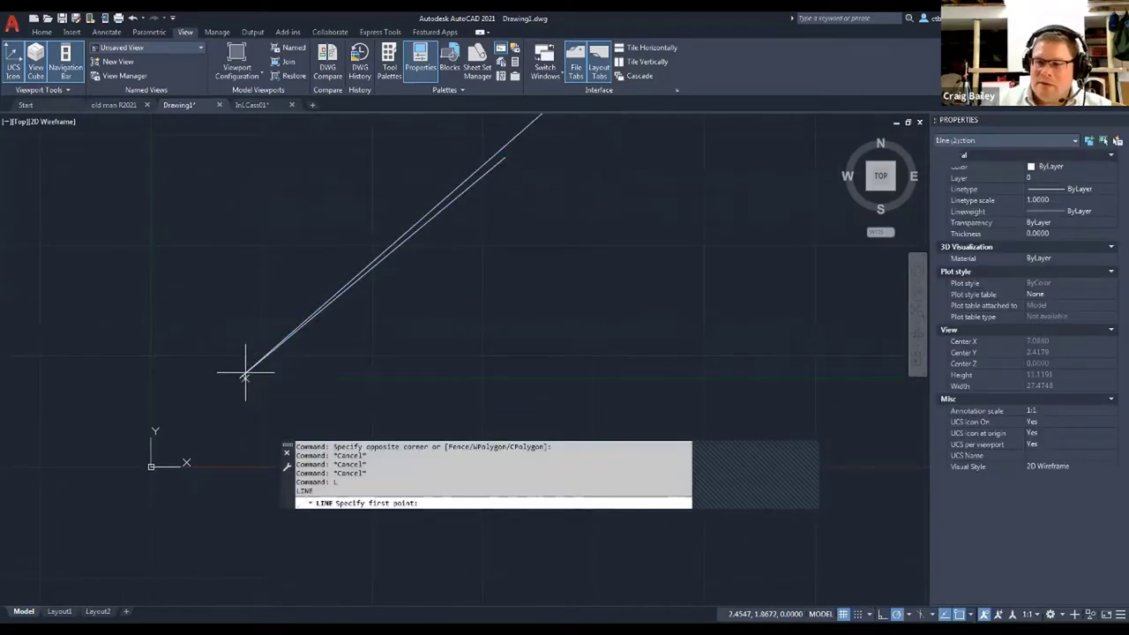
click(241, 377)
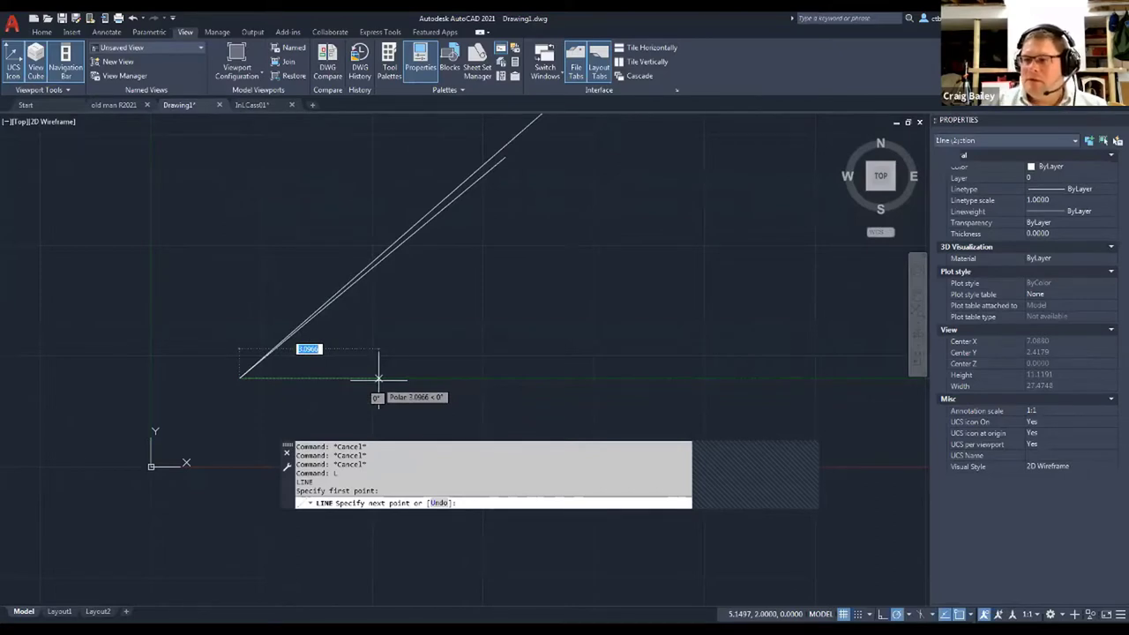
text(8)
key(Return)
scroll(428, 368, down, 4)
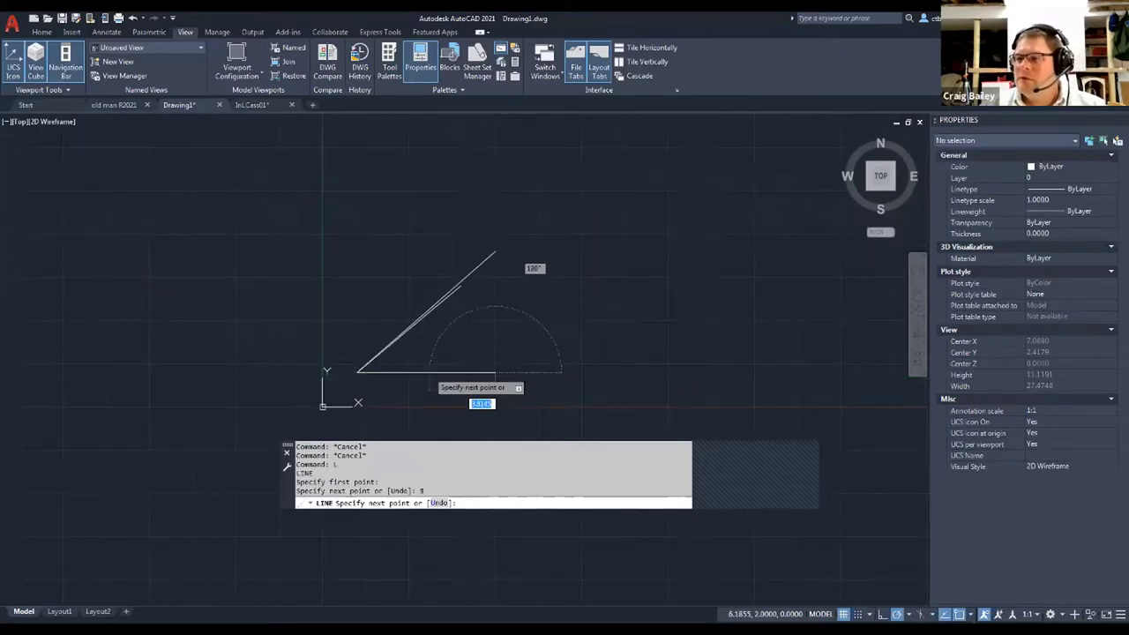
text(7)
key(Return)
key(Escape)
key(Escape)
Step: Window-select the diagonal lines to inspect them, then clear the selection
scroll(507, 251, up, 4)
click(477, 237)
click(443, 261)
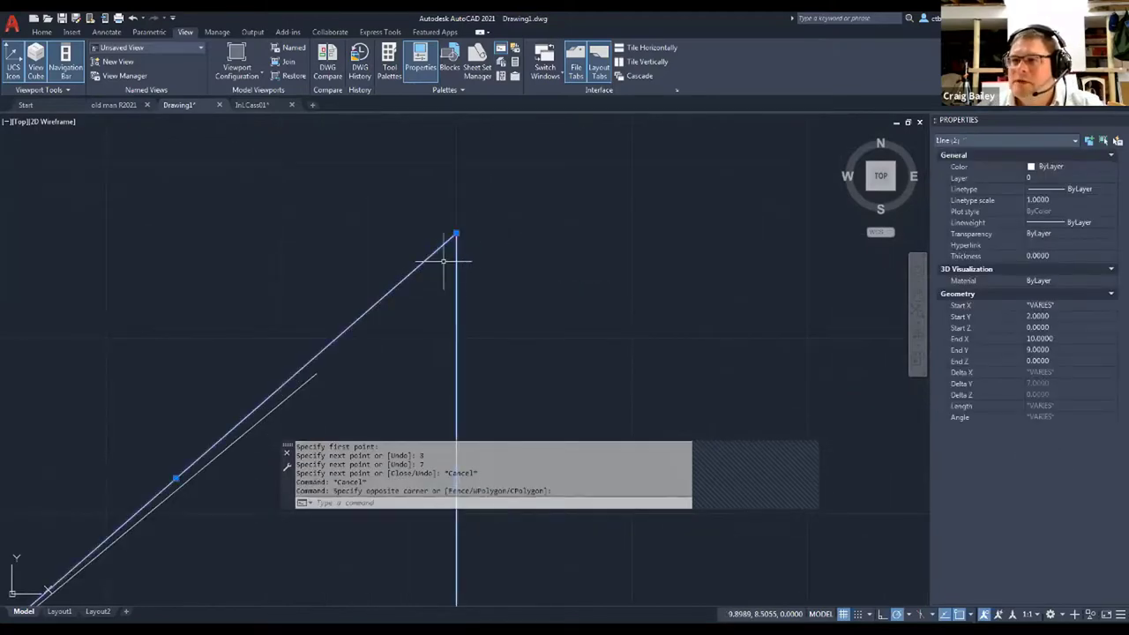
key(Escape)
key(Escape)
Step: Dimension the vertical leg as 7.0000 and the horizontal leg as 8.0000
click(107, 32)
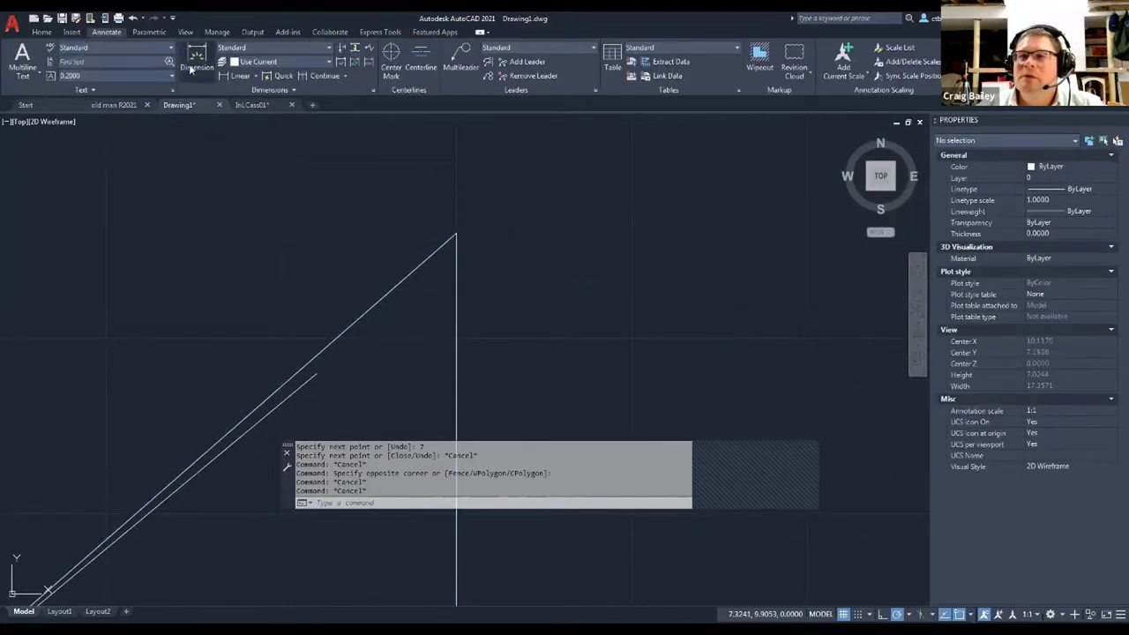
click(190, 69)
scroll(388, 170, down, 3)
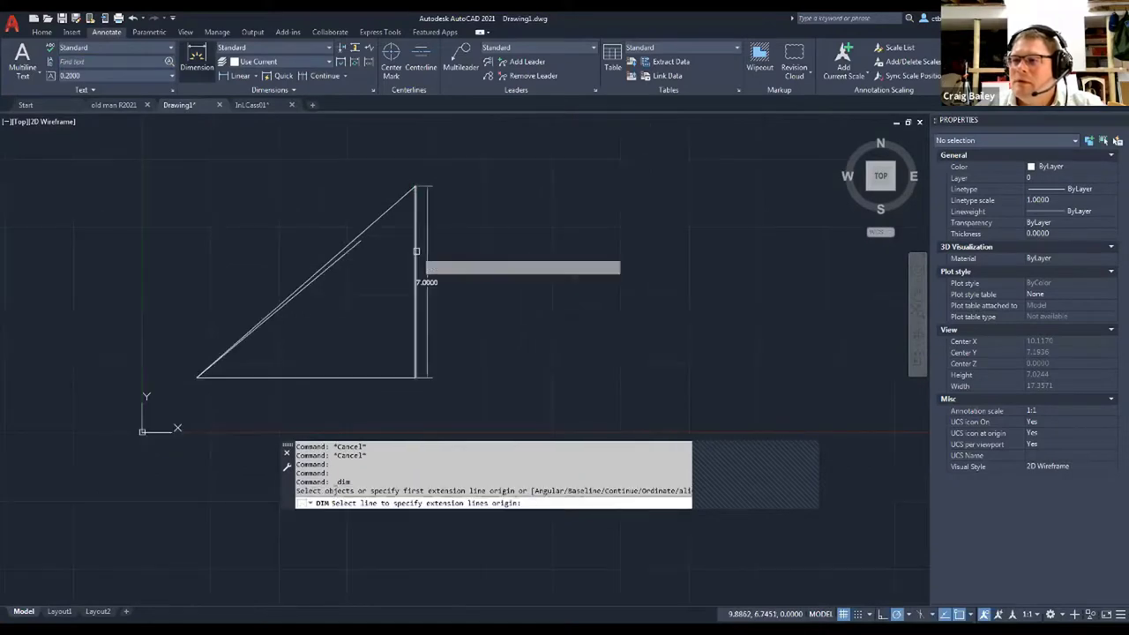
click(416, 253)
click(435, 282)
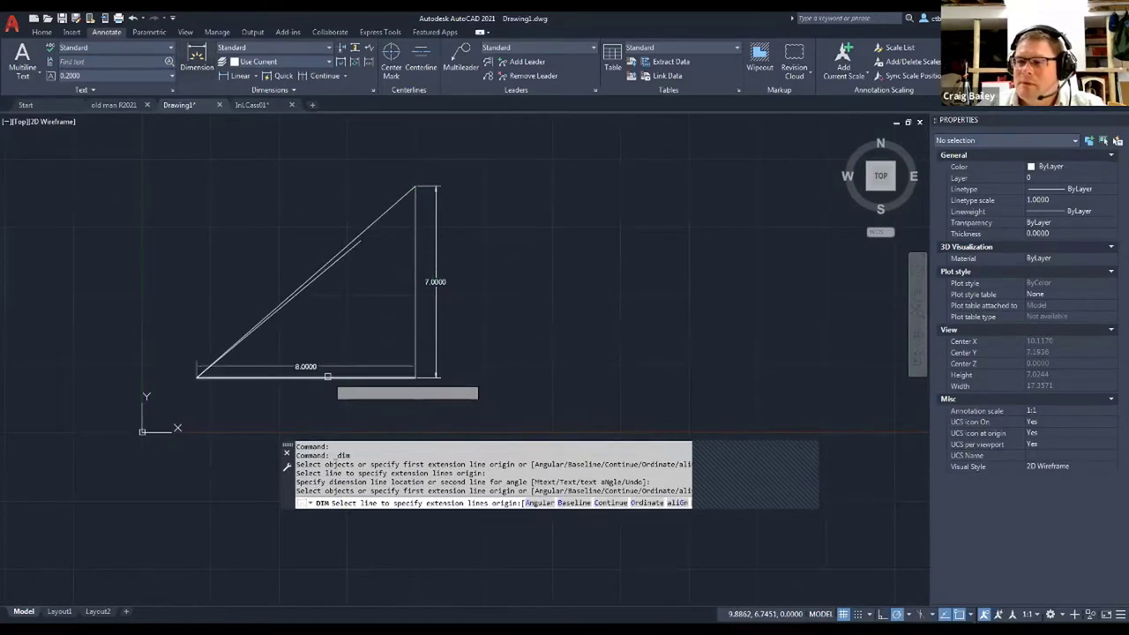
click(327, 377)
click(313, 402)
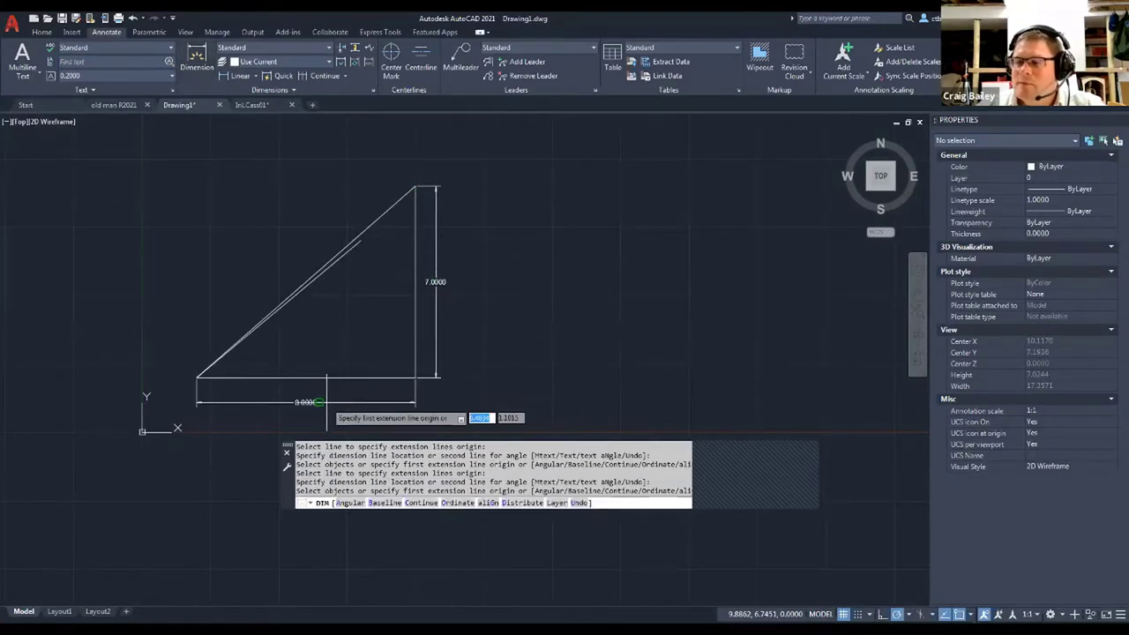
scroll(369, 233, up, 2)
key(Escape)
click(359, 242)
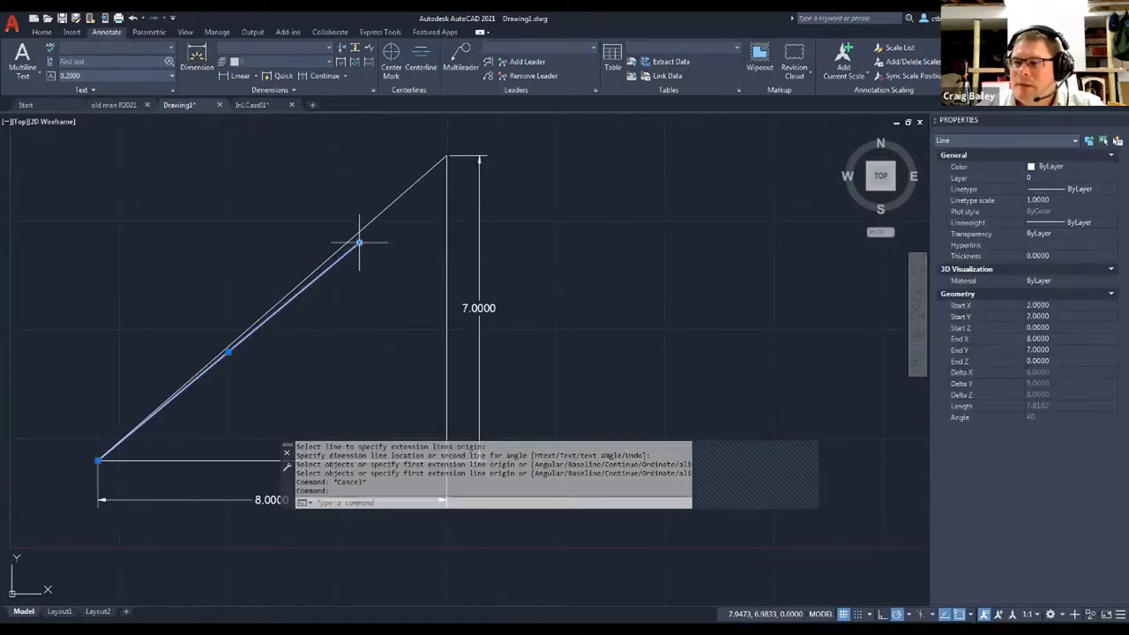
mouse_move(359, 242)
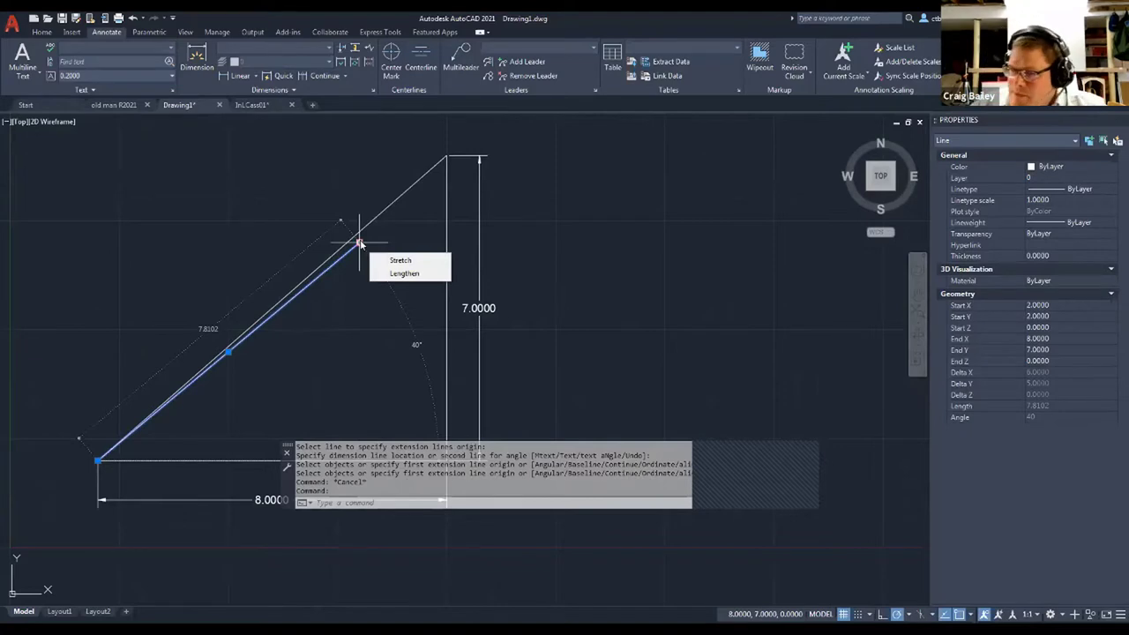
Step: Crossing-select and delete each leg with its dimension, first the vertical 7.0000, then the horizontal 8.0000
key(Escape)
scroll(363, 300, down, 2)
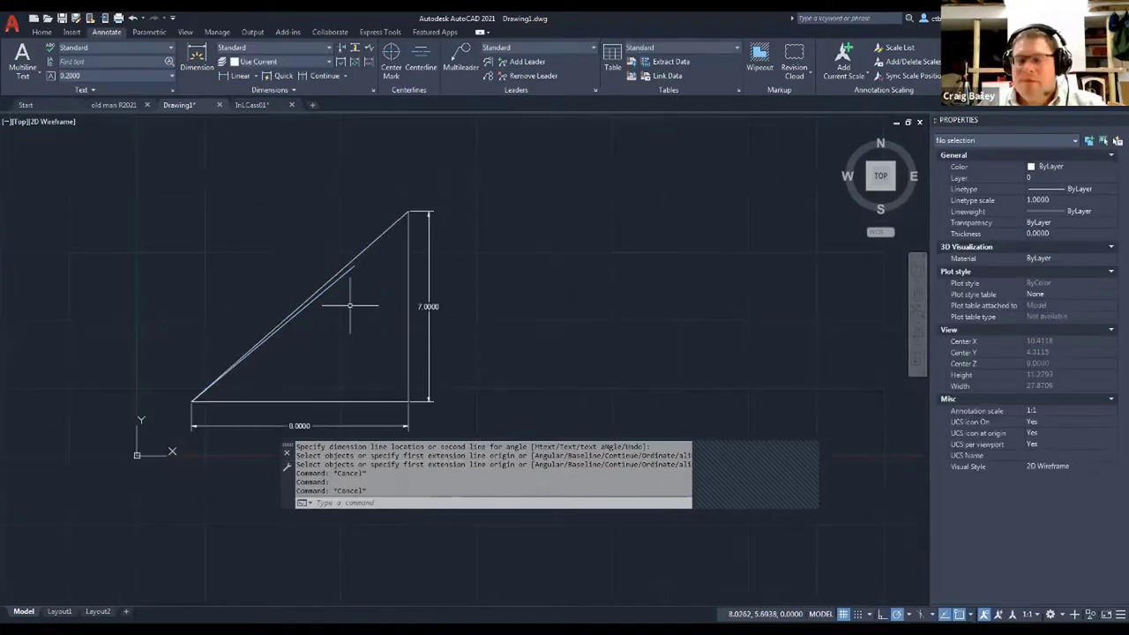
click(461, 258)
click(380, 306)
key(Delete)
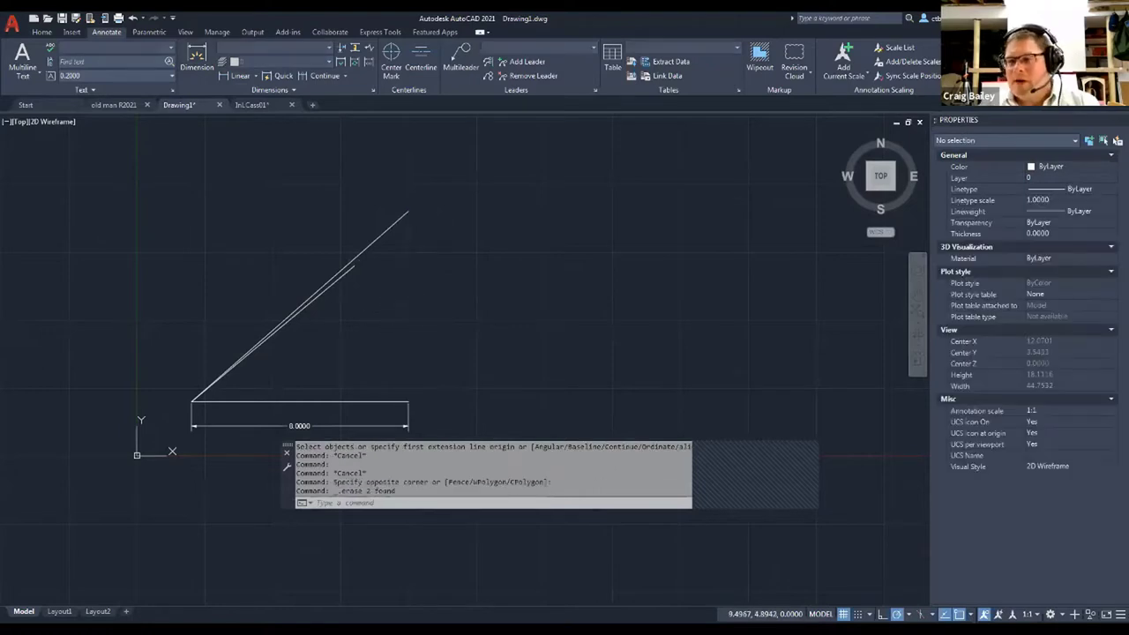
scroll(422, 370, down, 2)
click(425, 377)
click(389, 358)
key(Delete)
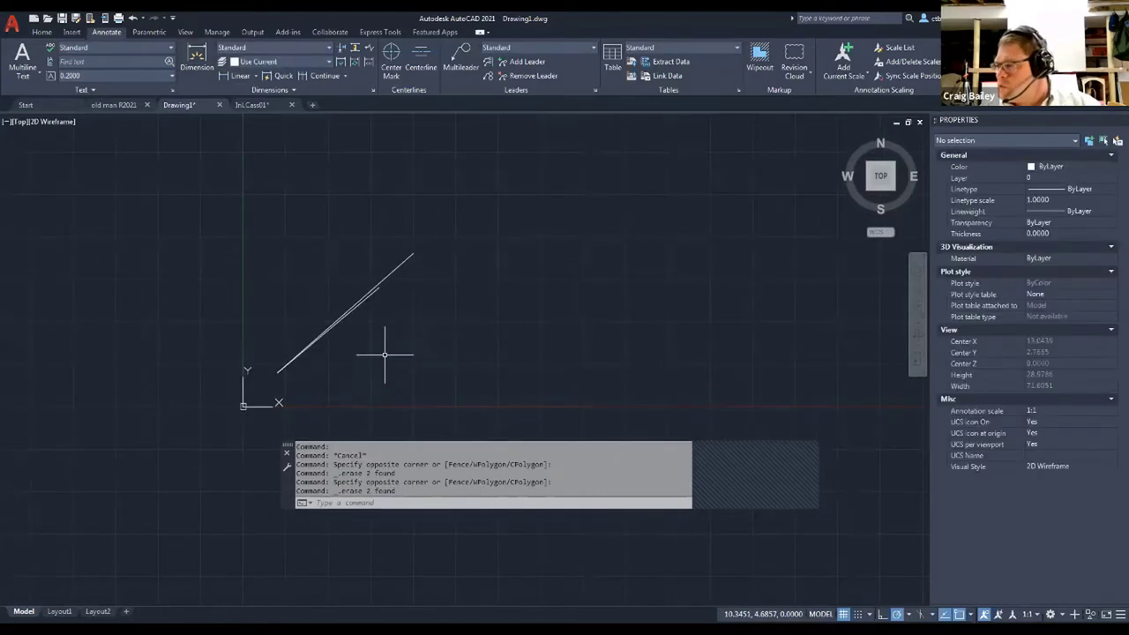
Step: Turn off Center, Extension and Intersection object snaps, then start a new line
scroll(397, 317, up, 2)
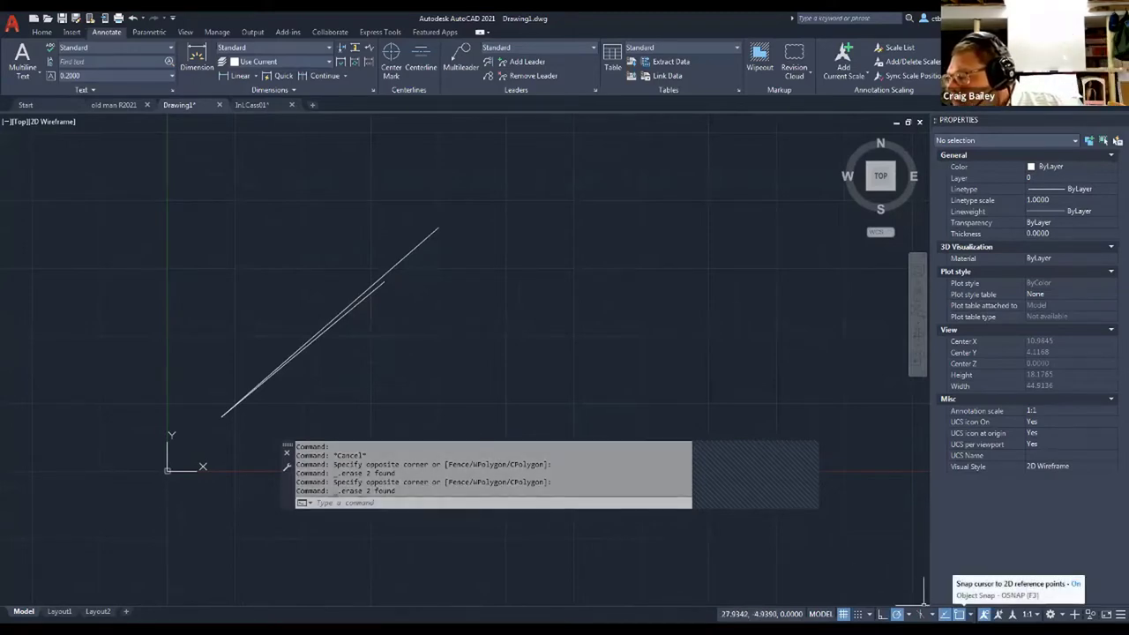
double_click(960, 614)
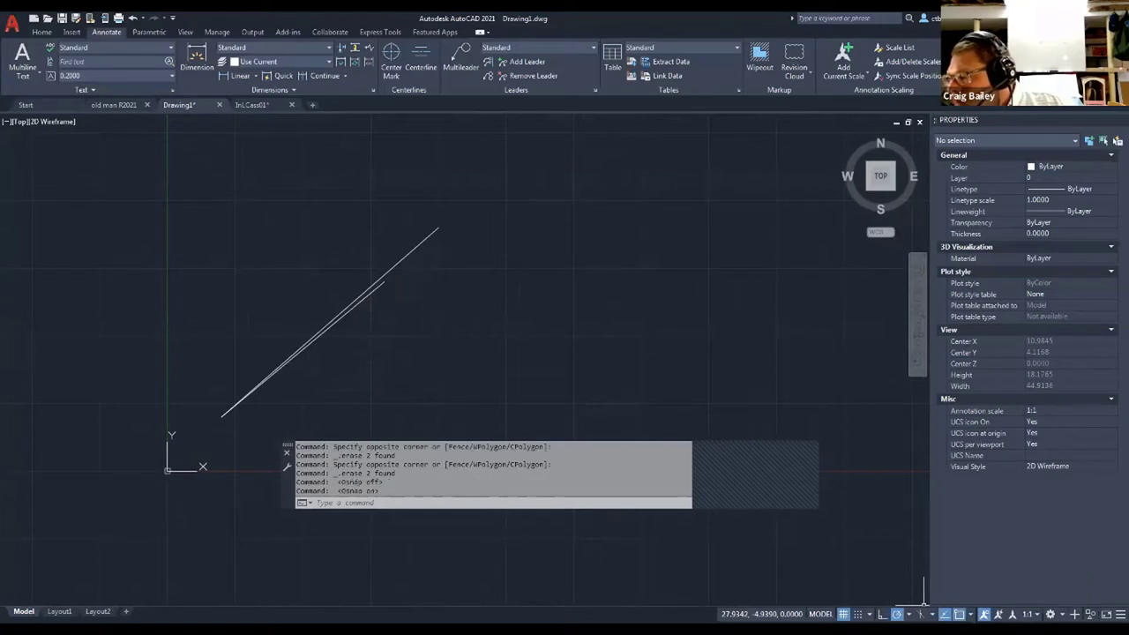
click(968, 614)
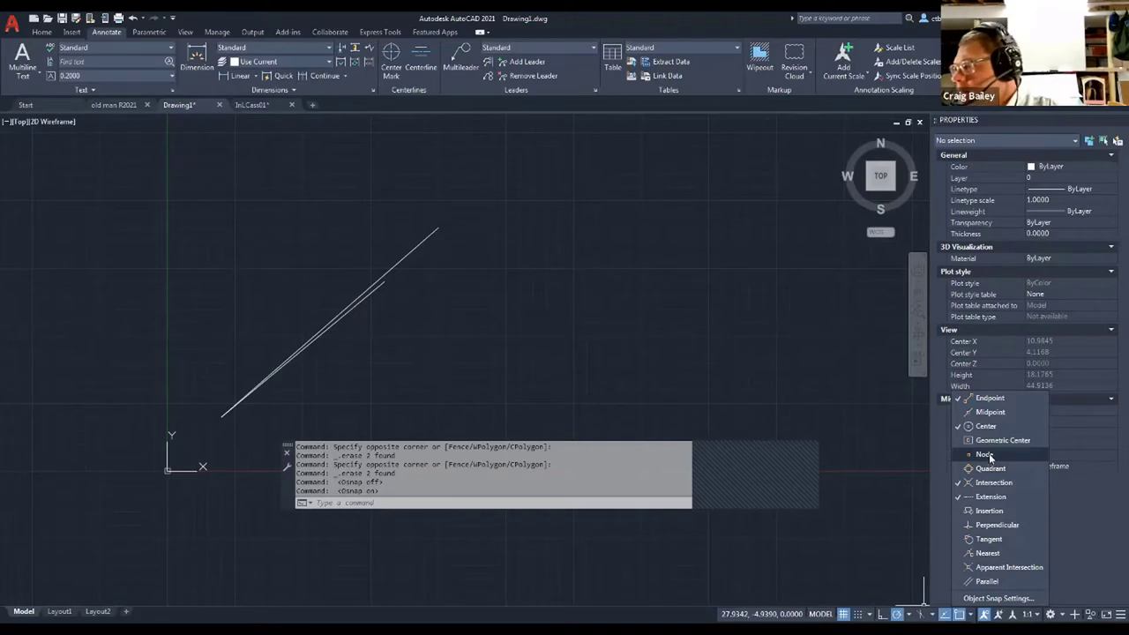
click(987, 427)
click(989, 498)
click(993, 483)
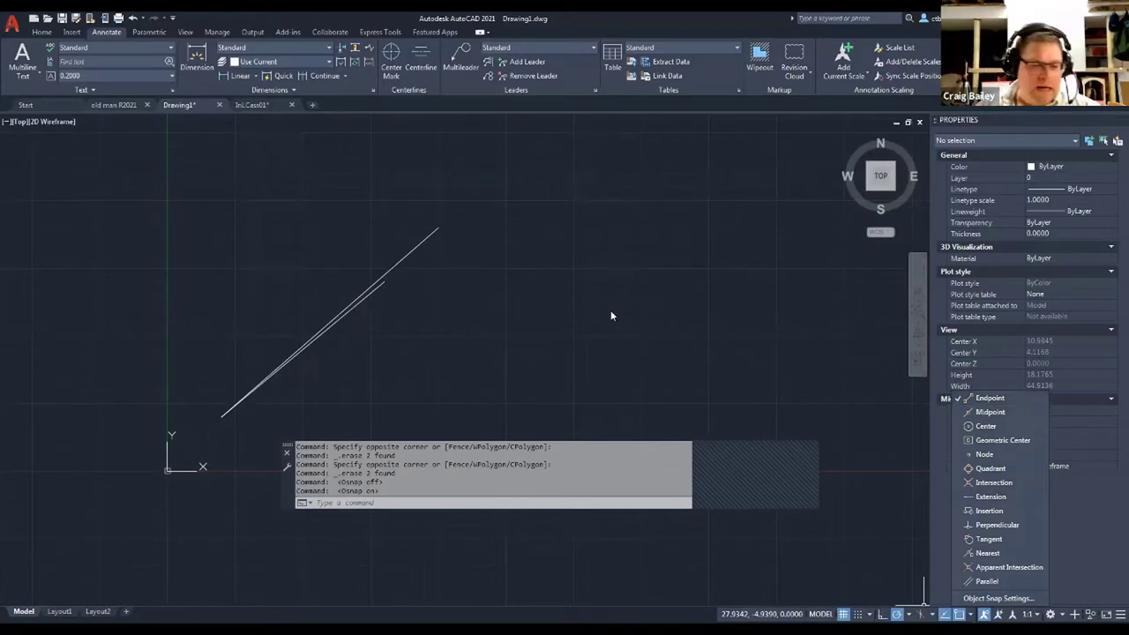
key(Escape)
key(Escape)
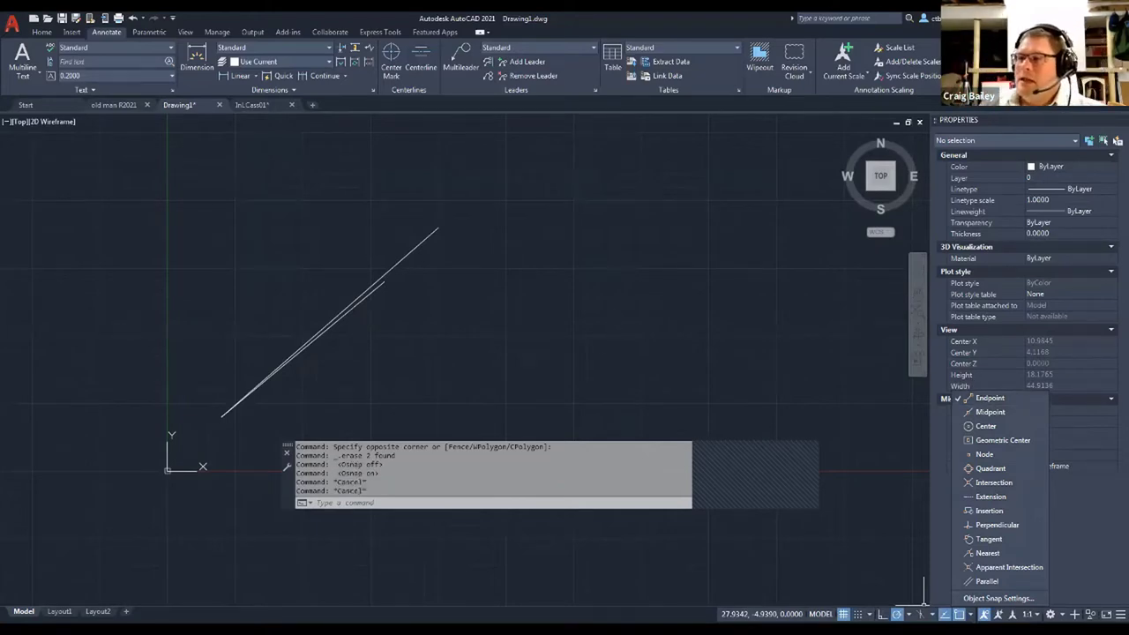
text(l)
key(Return)
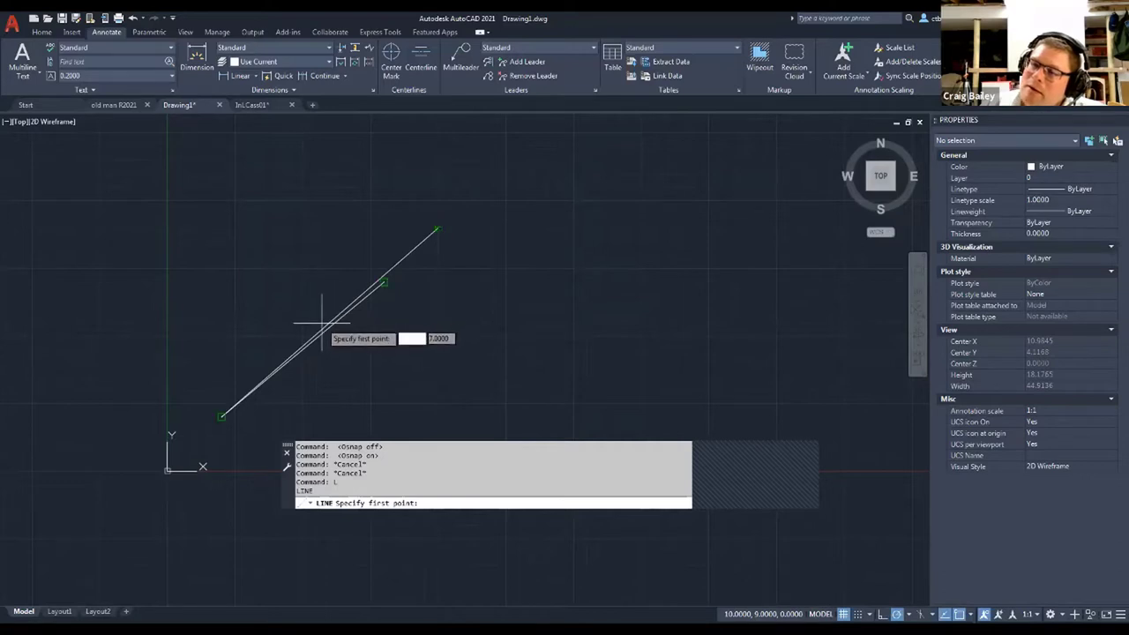
Step: Draw a short steep line from the diagonals' lower-left endpoint
scroll(319, 329, up, 3)
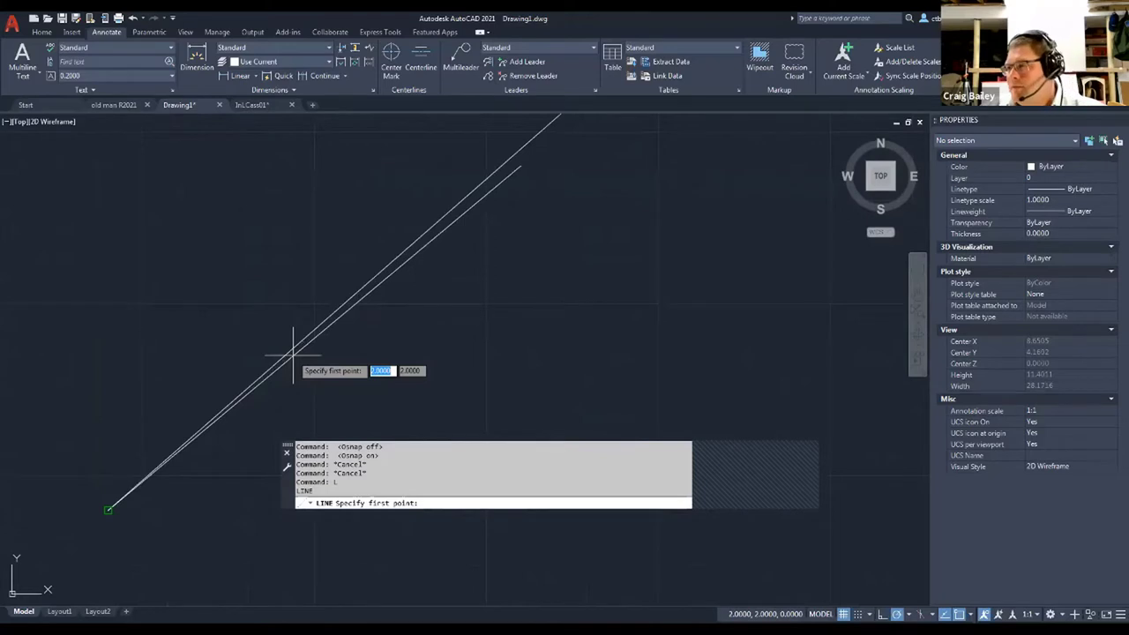
click(107, 509)
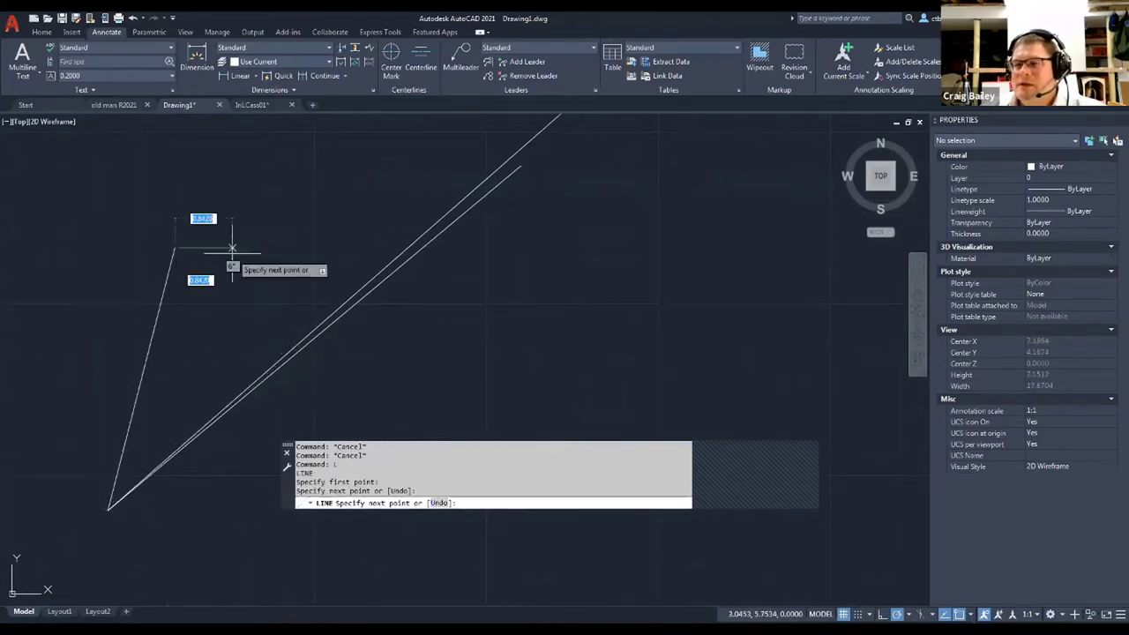
key(Escape)
scroll(226, 222, down, 3)
Step: Repeat LINE from the upper diagonal endpoint, then cancel the unfinished line
right_click(227, 221)
click(265, 225)
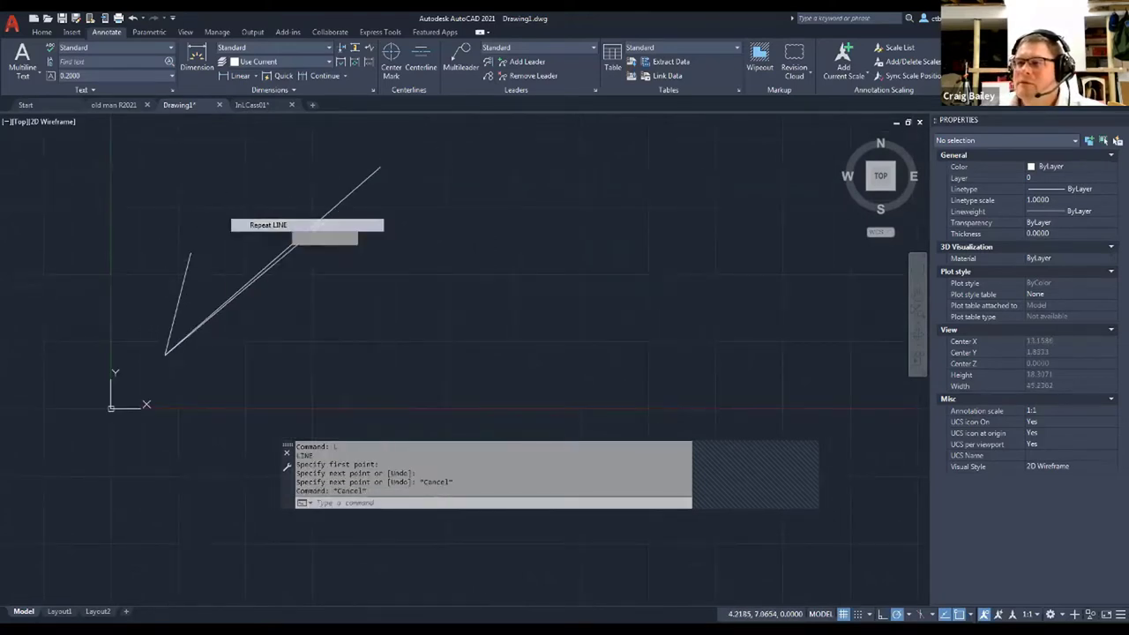
click(378, 170)
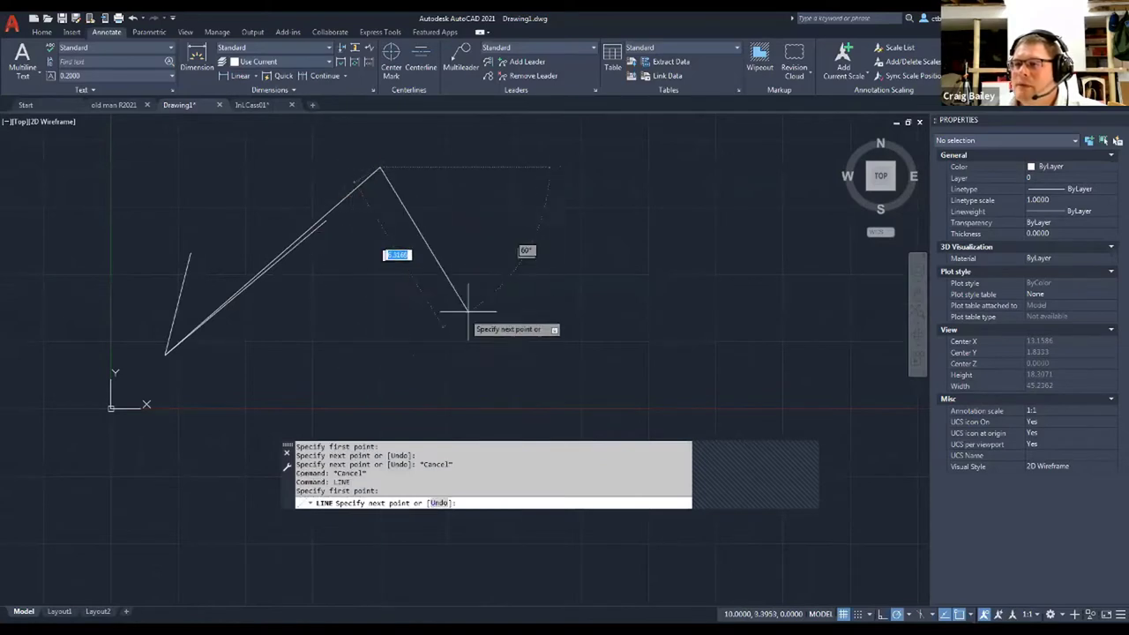
scroll(410, 265, down, 5)
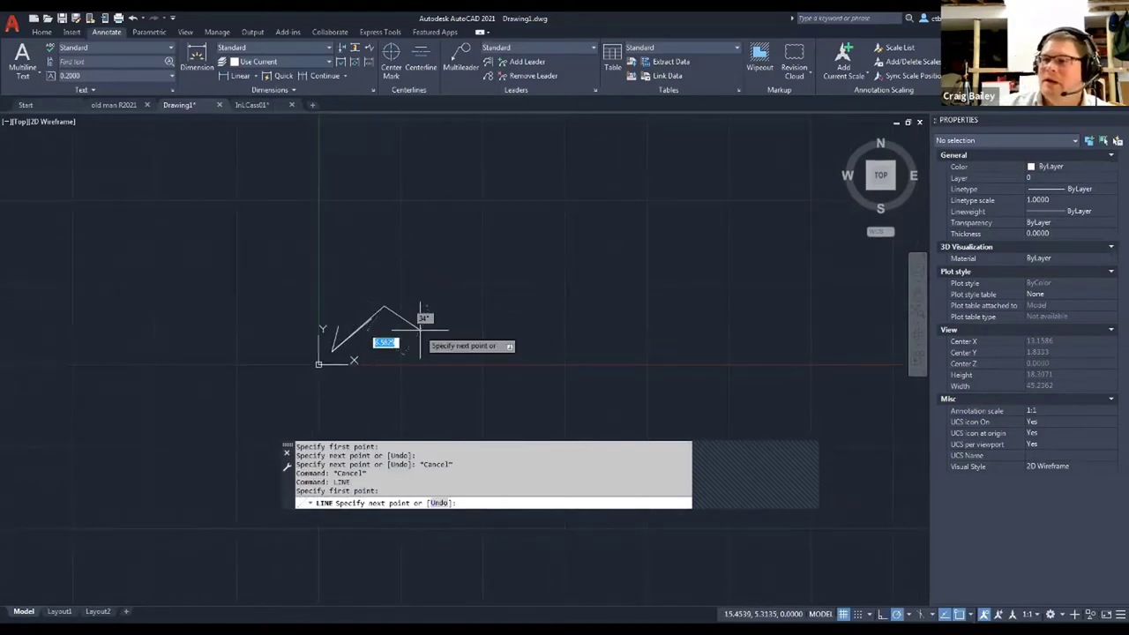
key(Escape)
key(Escape)
key(Escape)
scroll(403, 315, up, 2)
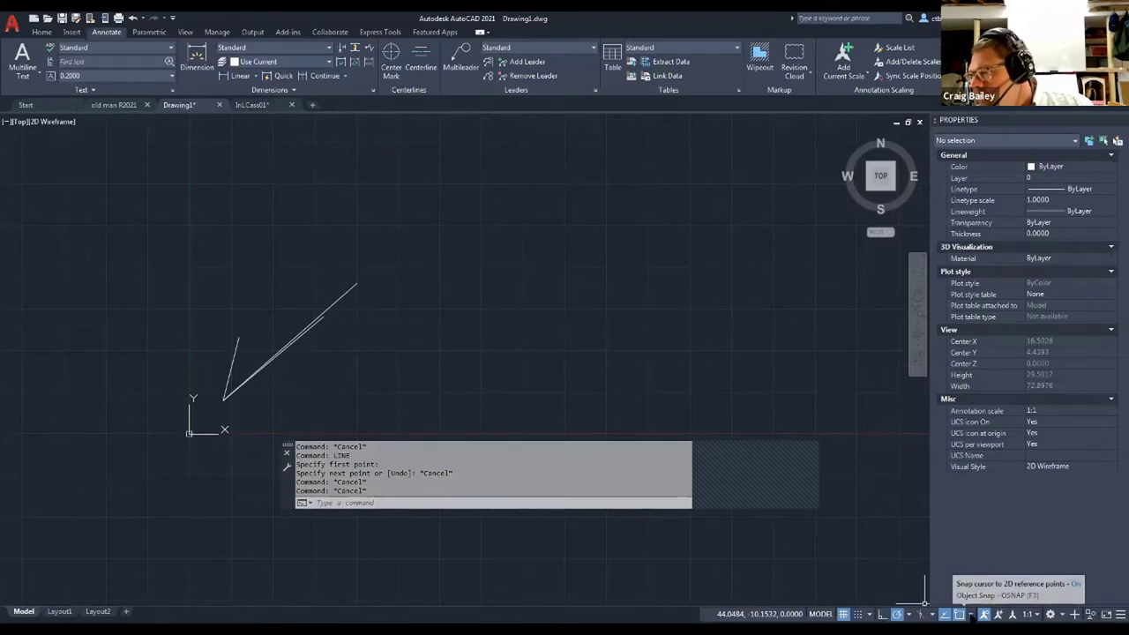
Step: Turn on Midpoint and Center object snaps
click(971, 615)
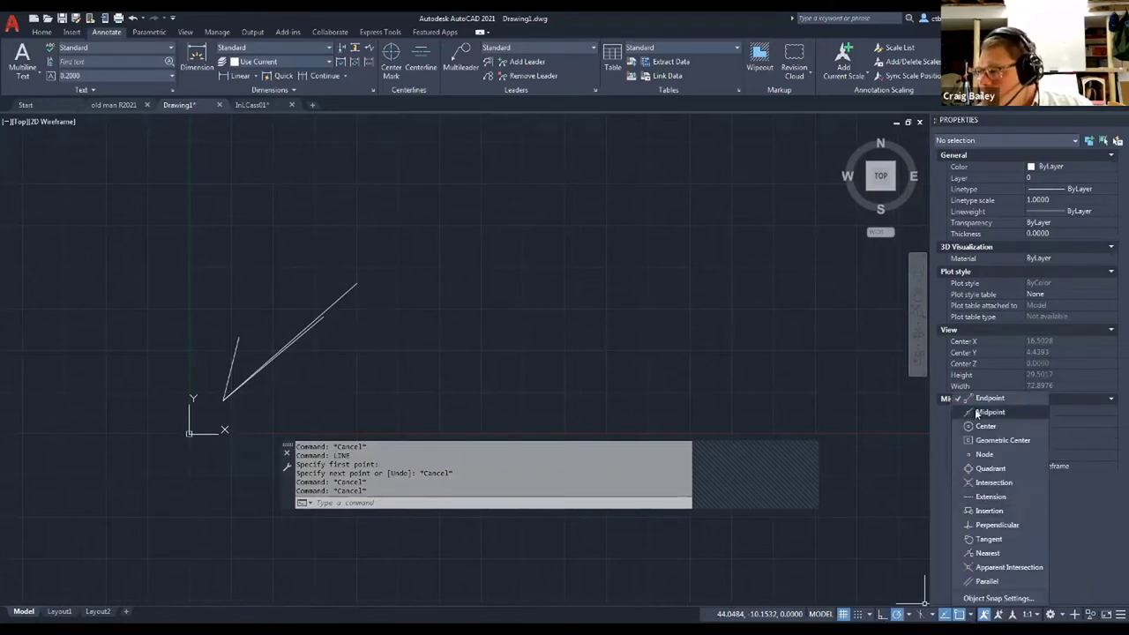
click(975, 410)
click(982, 428)
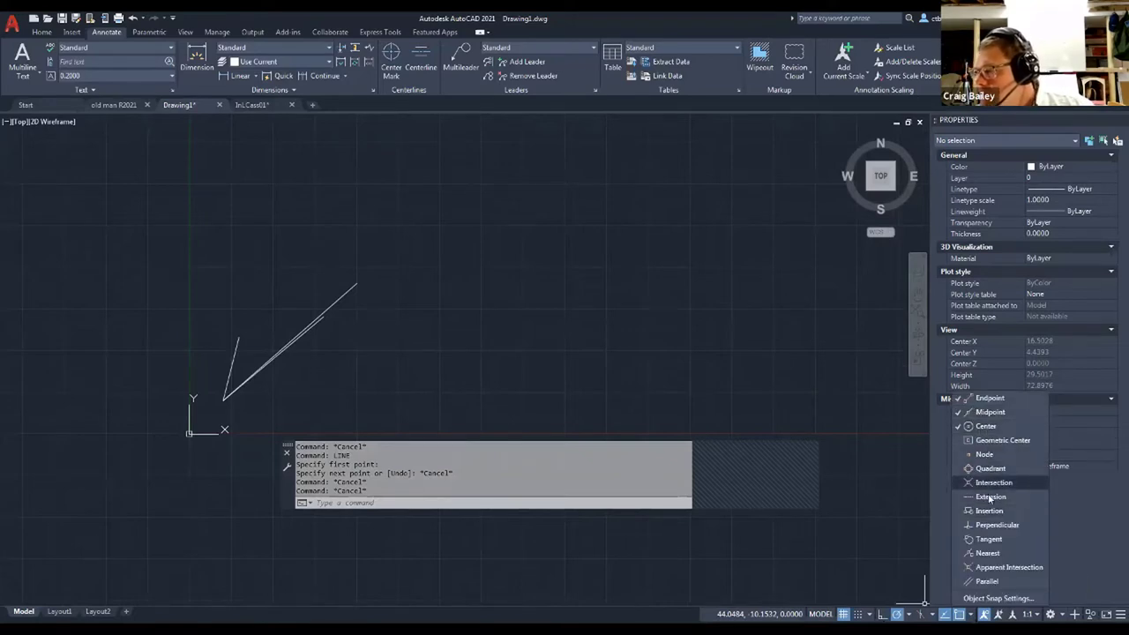
key(Escape)
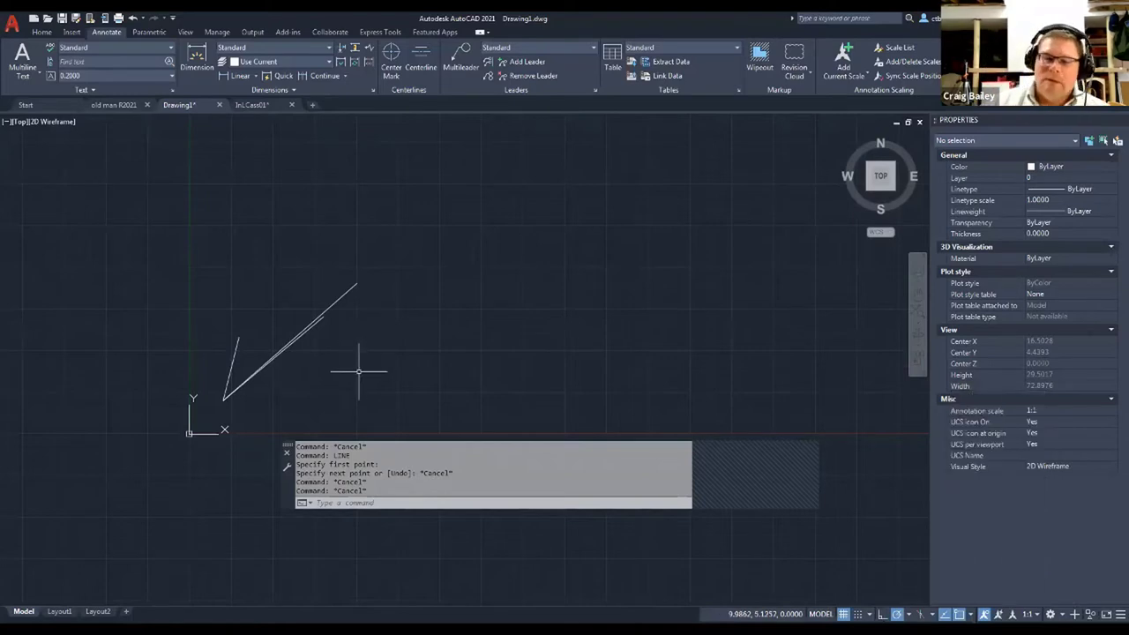
key(Escape)
key(Escape)
Step: Draw a long line from upper left to lower right crossing both diagonals
text(l)
key(Return)
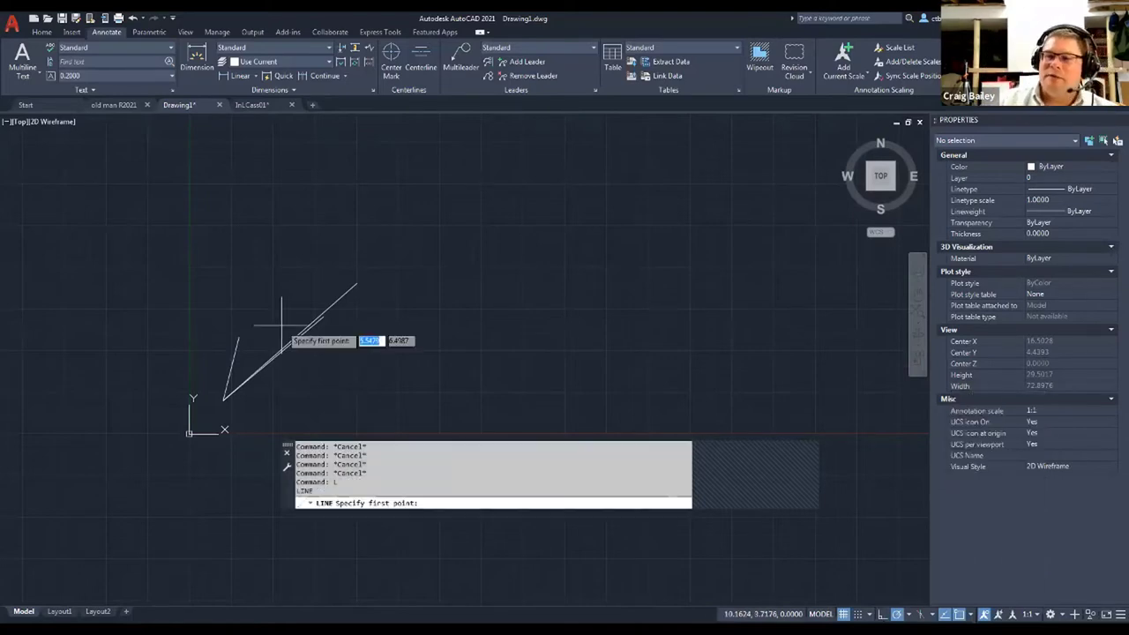
click(255, 255)
click(349, 399)
right_click(374, 371)
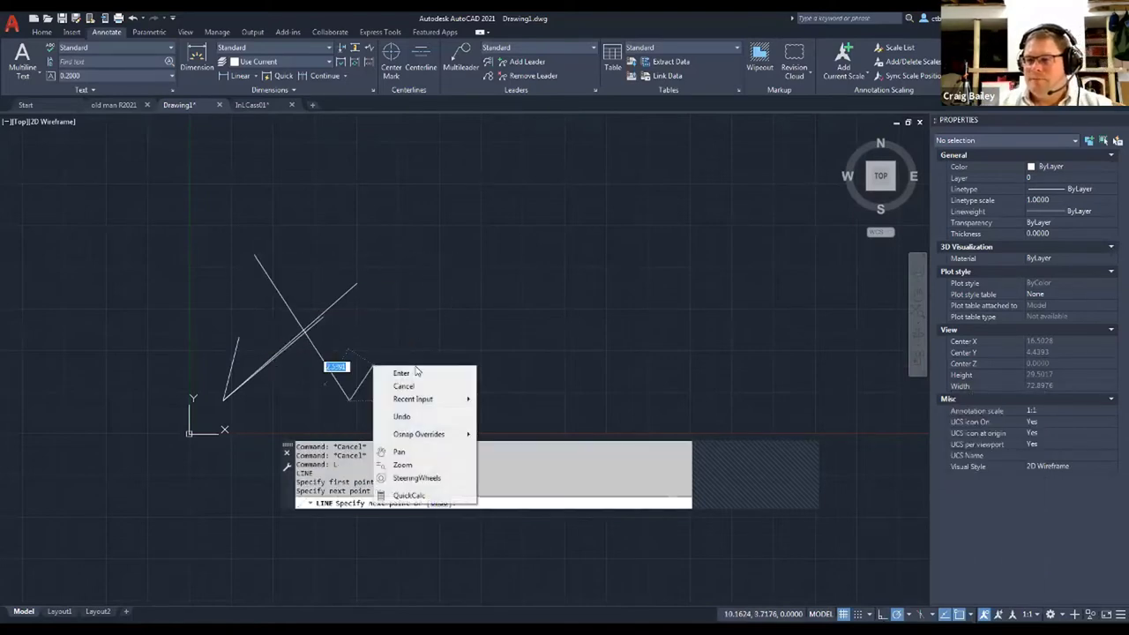
click(401, 373)
Step: Repeat the line command and turn on Intersection object snapping
right_click(409, 300)
click(446, 305)
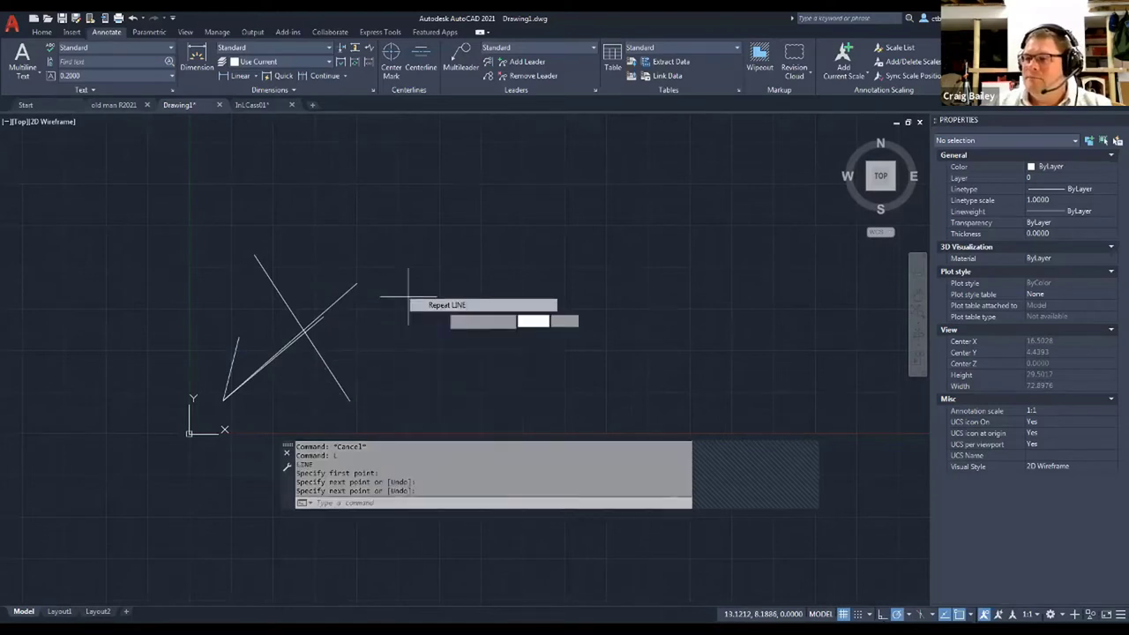
scroll(236, 337, up, 3)
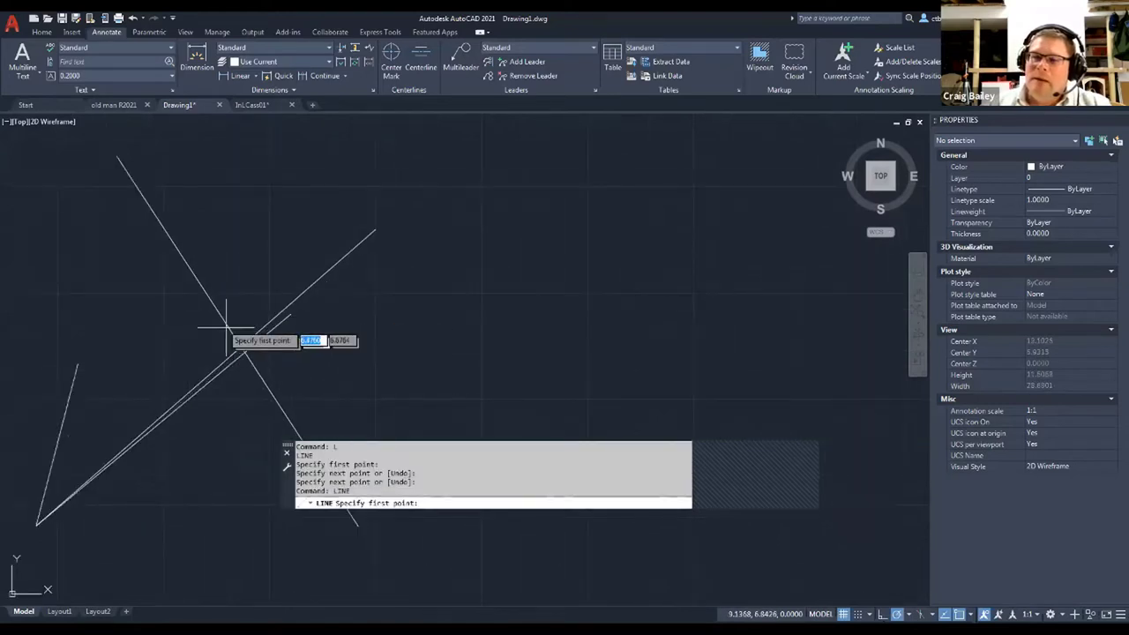
scroll(226, 326, up, 2)
scroll(353, 397, up, 5)
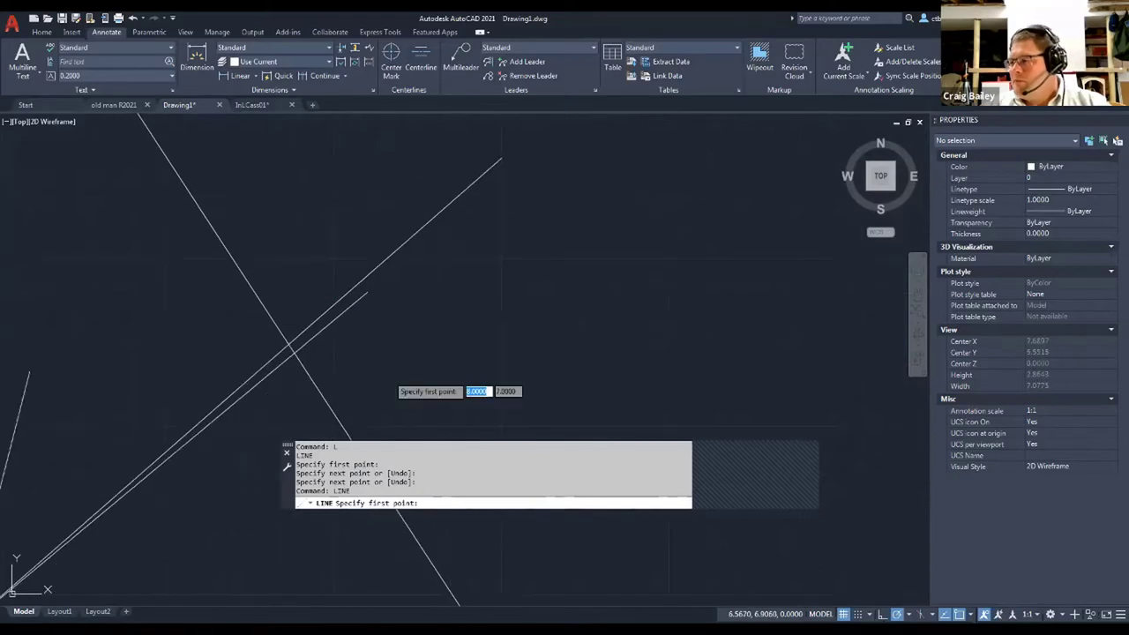
click(953, 614)
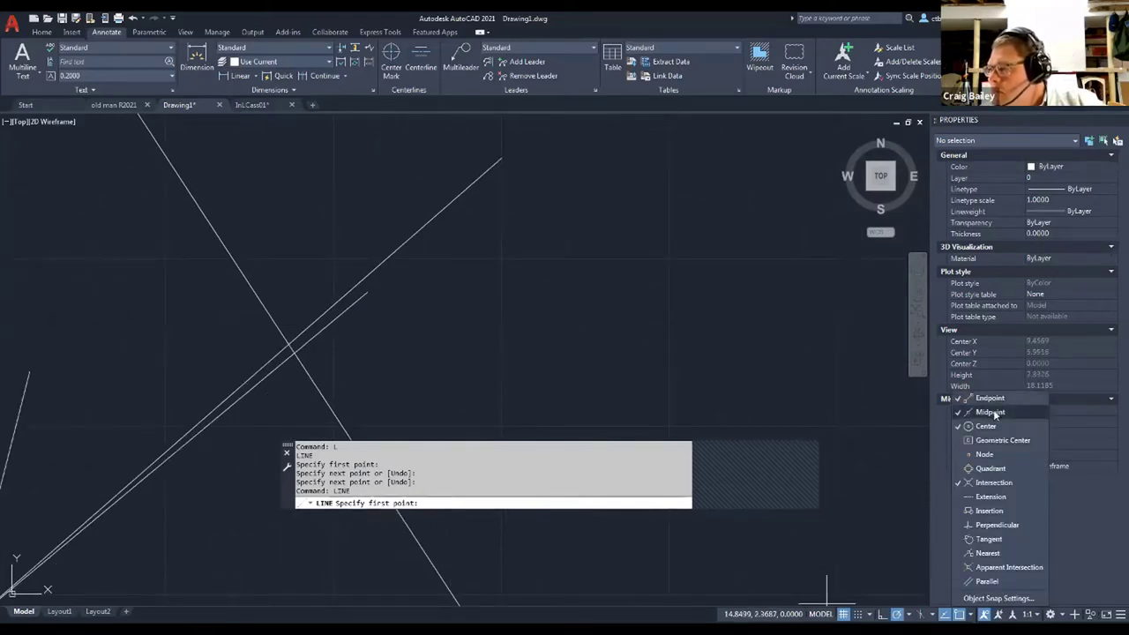
click(979, 483)
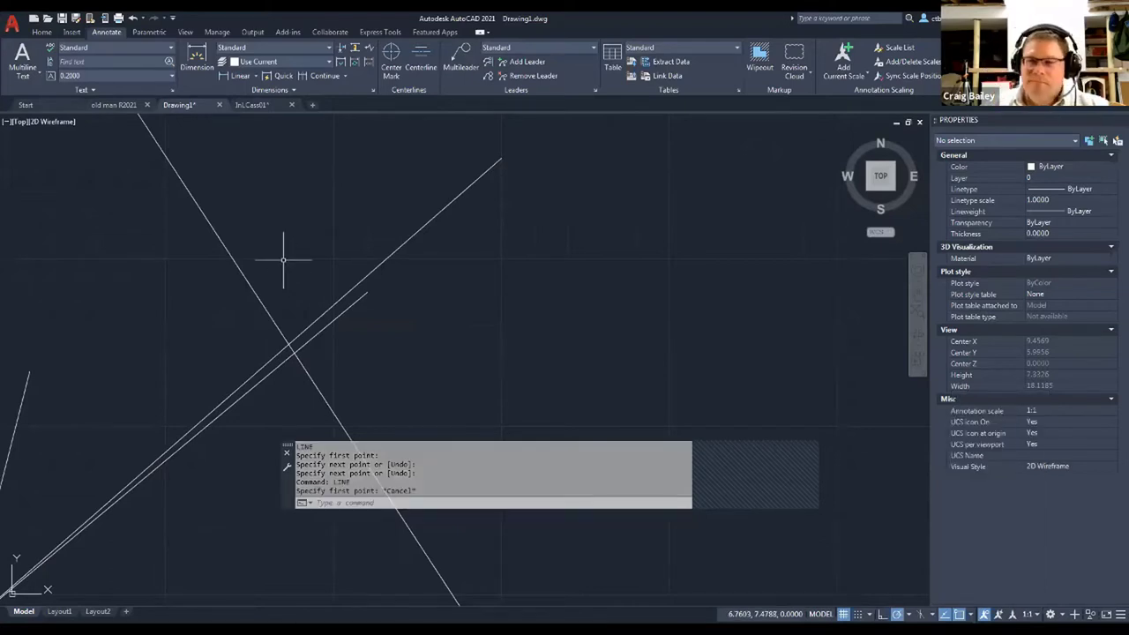
text(l)
key(Return)
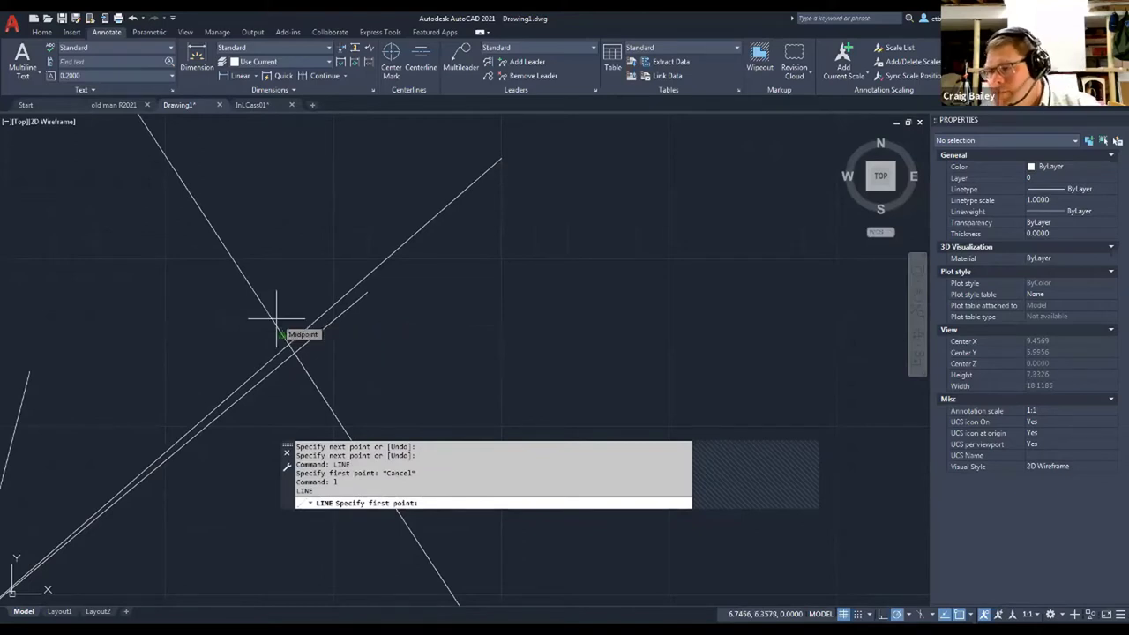
scroll(276, 318, up, 2)
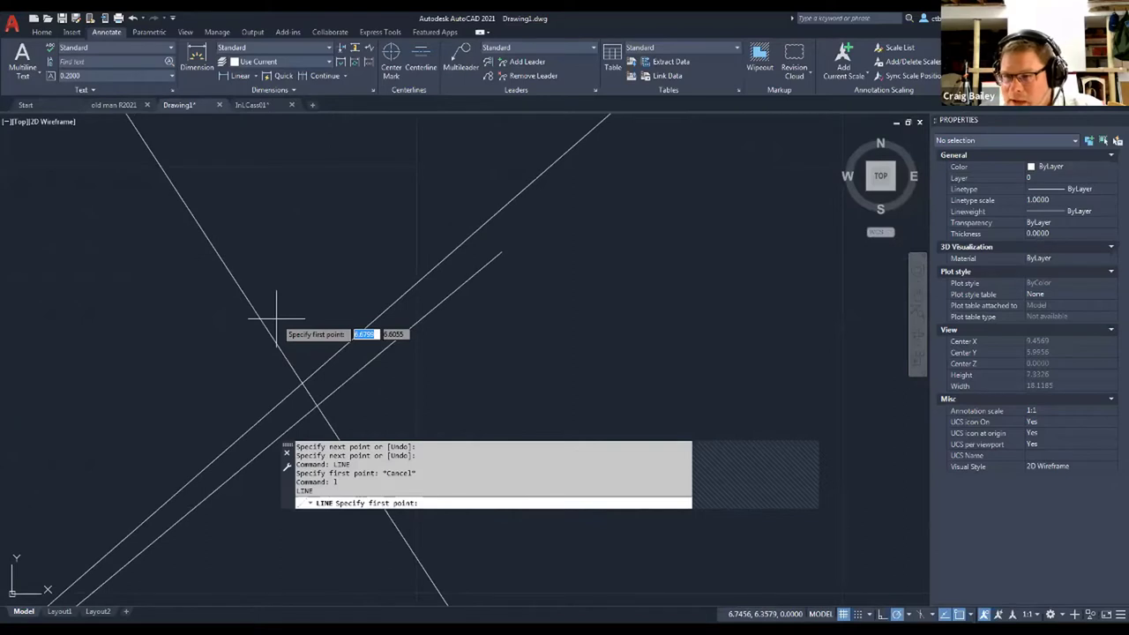
scroll(287, 348, down, 3)
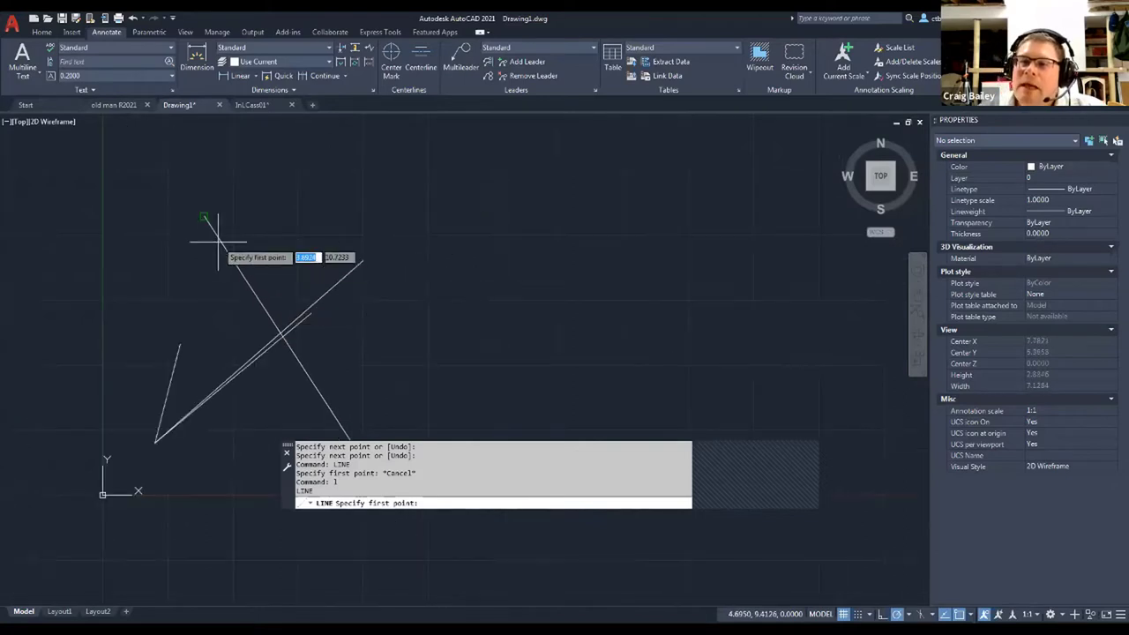
scroll(212, 216, up, 2)
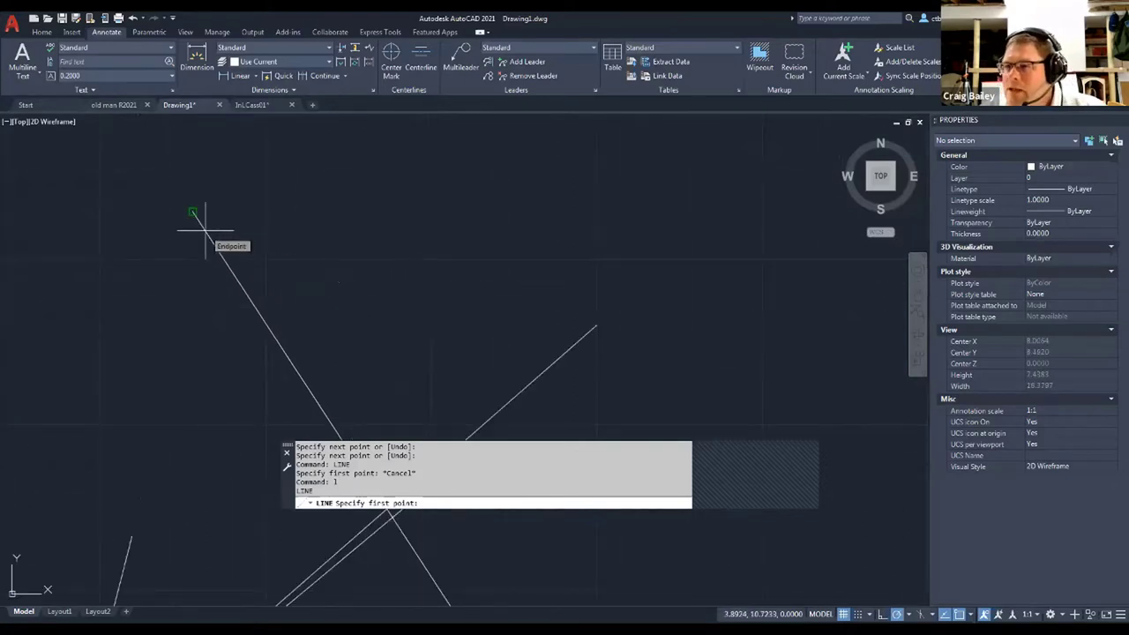
scroll(252, 277, down, 3)
scroll(256, 288, up, 2)
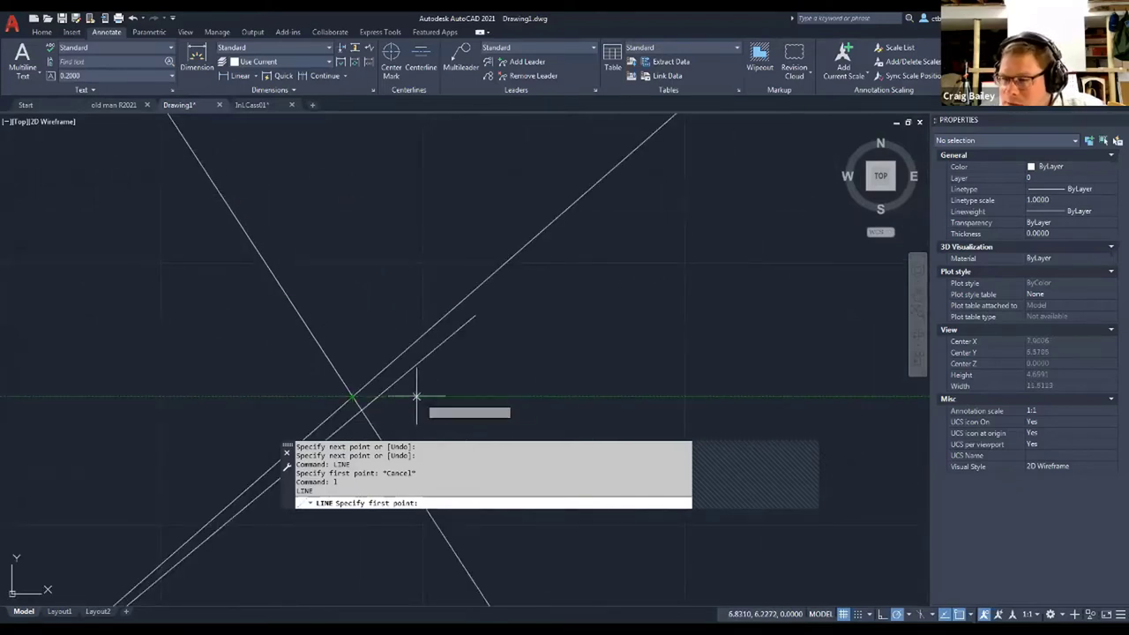
scroll(370, 388, up, 2)
click(402, 369)
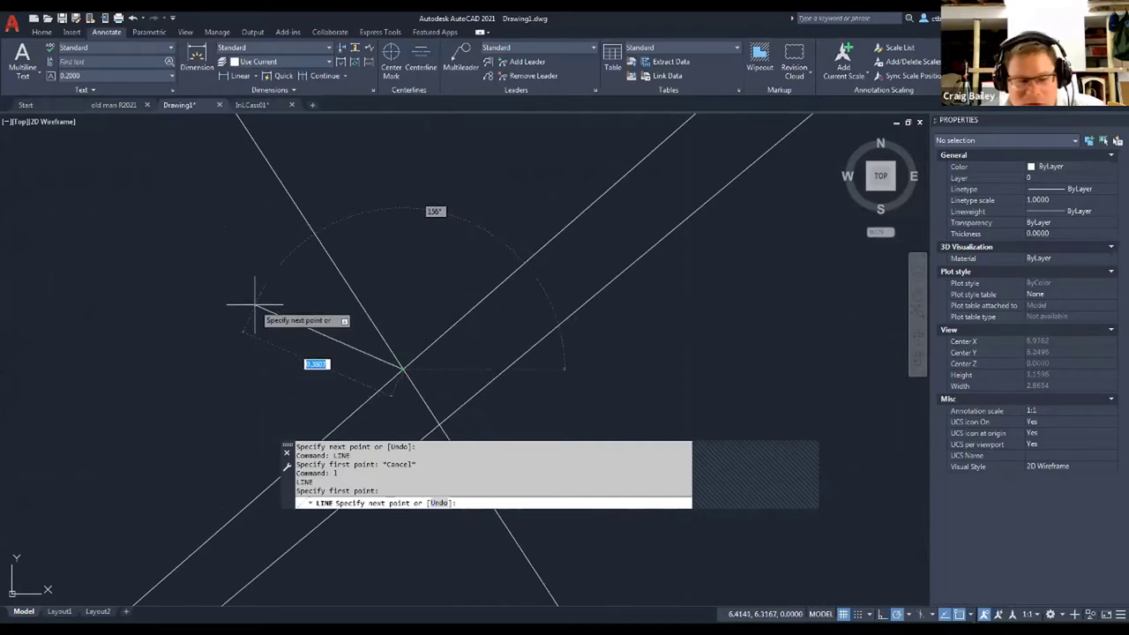
key(Escape)
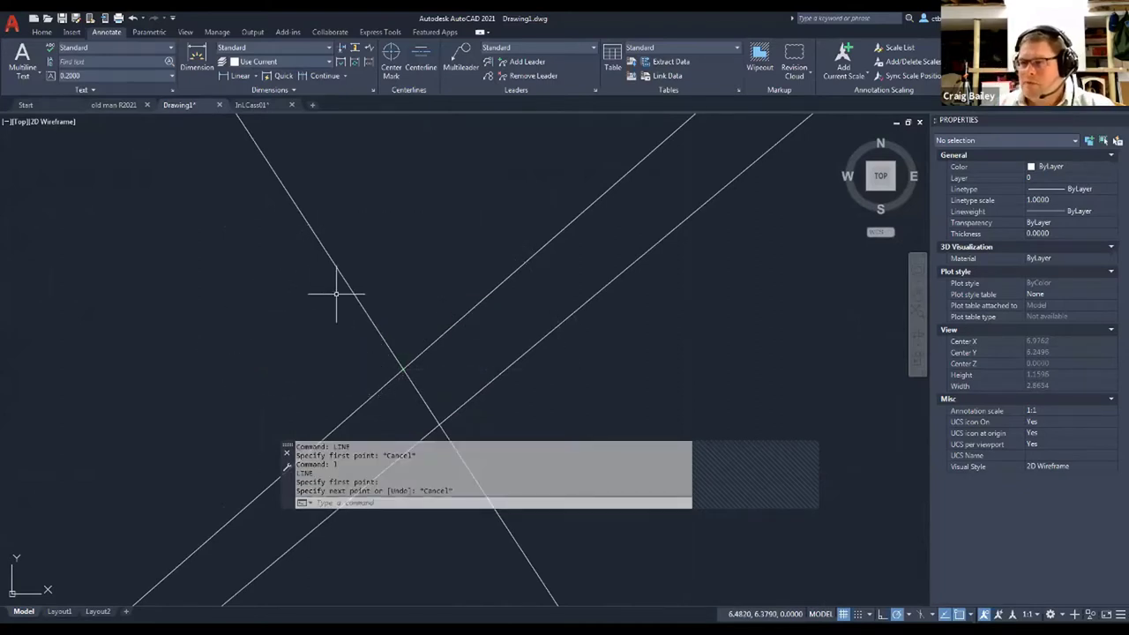
scroll(341, 320, down, 4)
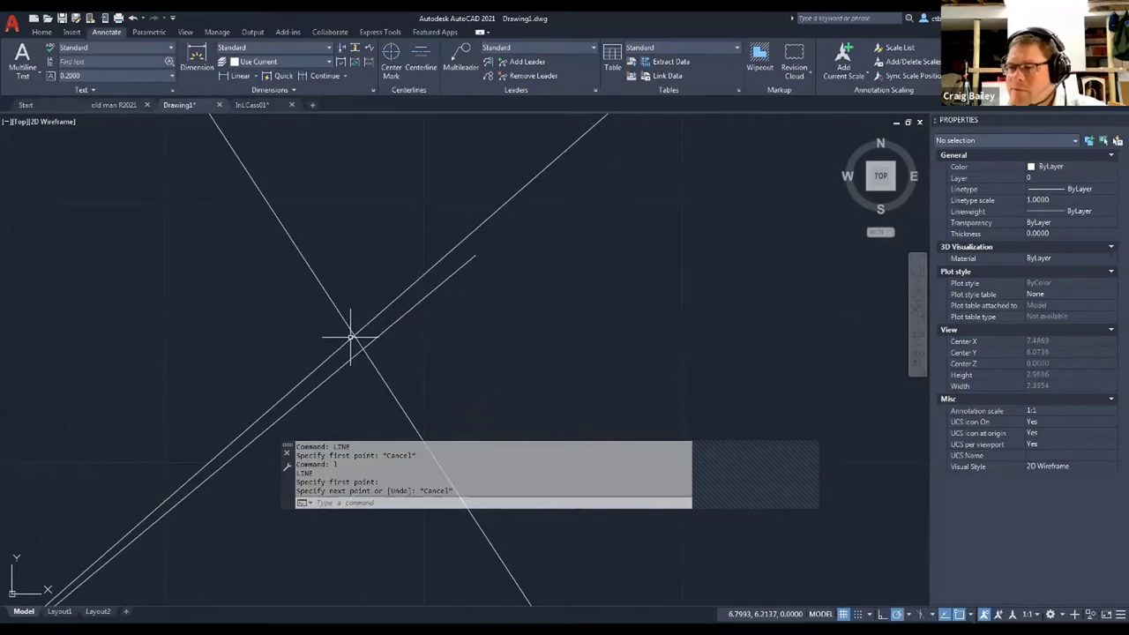
click(351, 337)
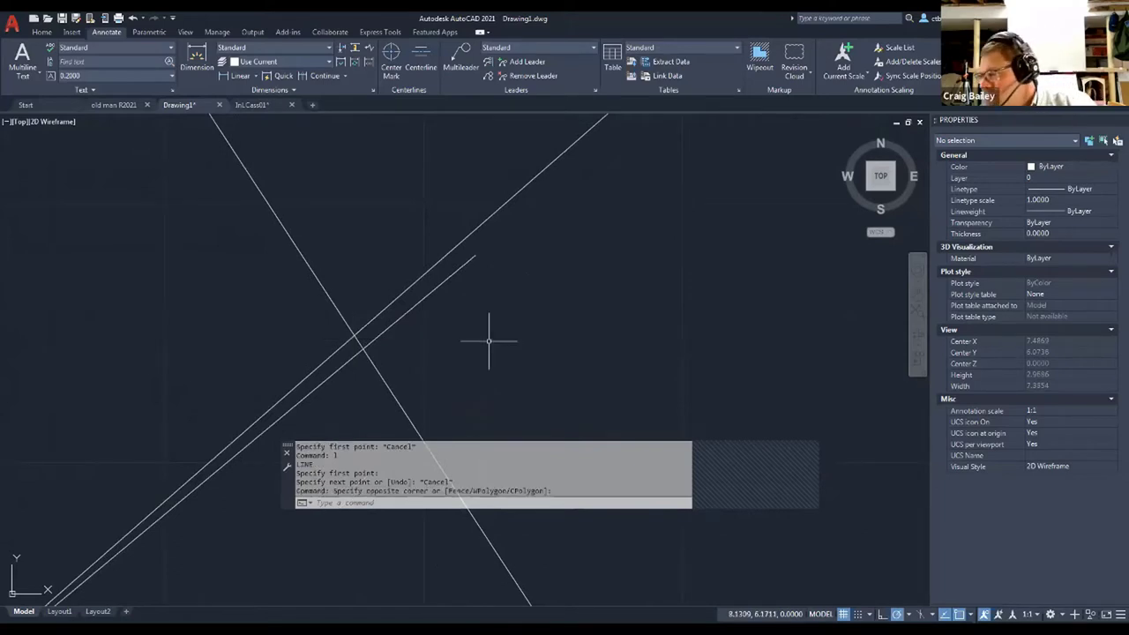
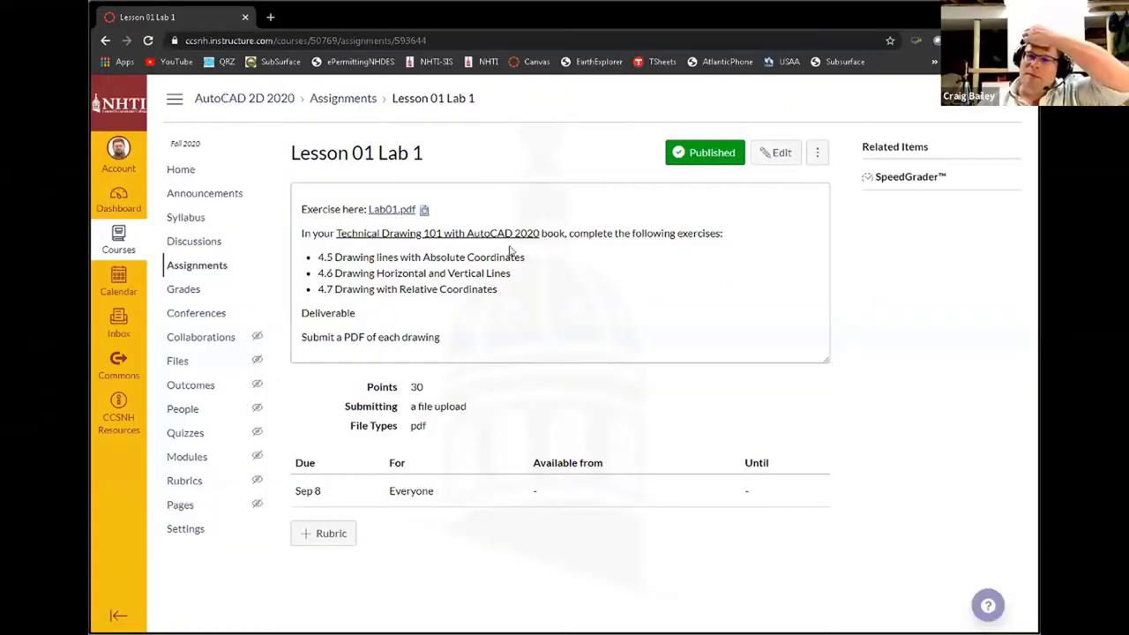
Step: Go to the AutoCAD 2D 2020 course home page and follow its AutoCAD Supplemental Files link
click(186, 173)
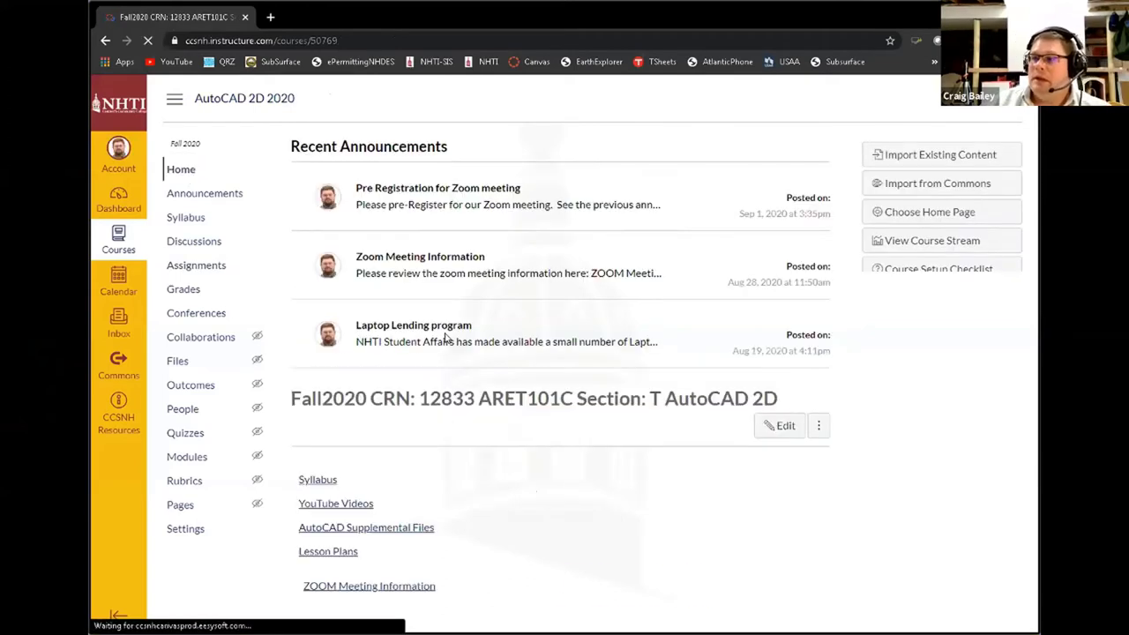
click(372, 529)
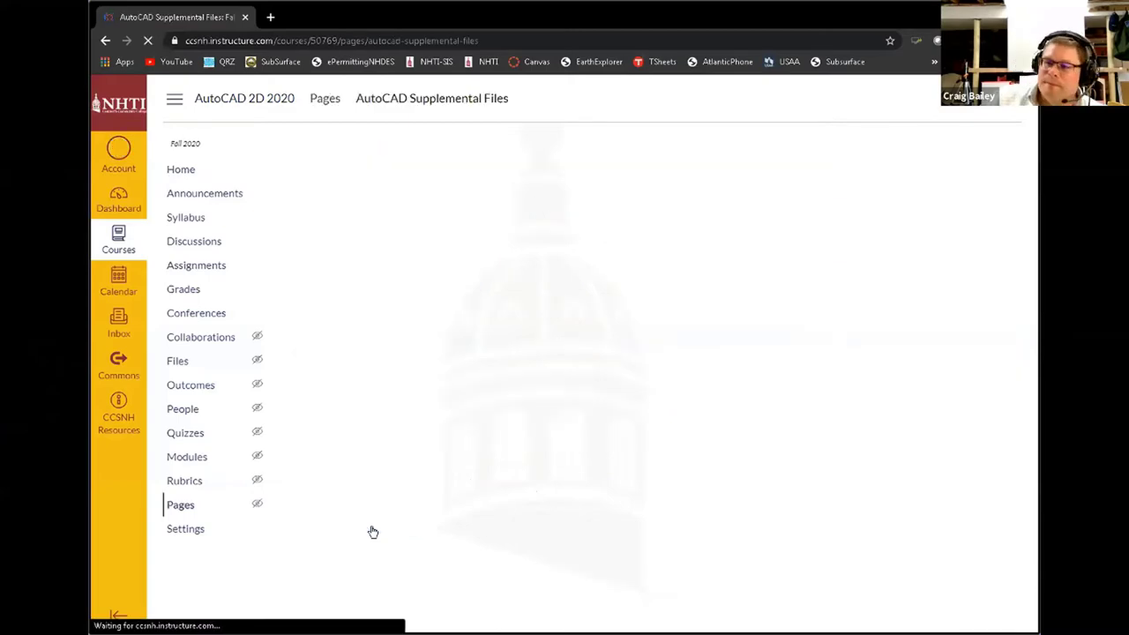